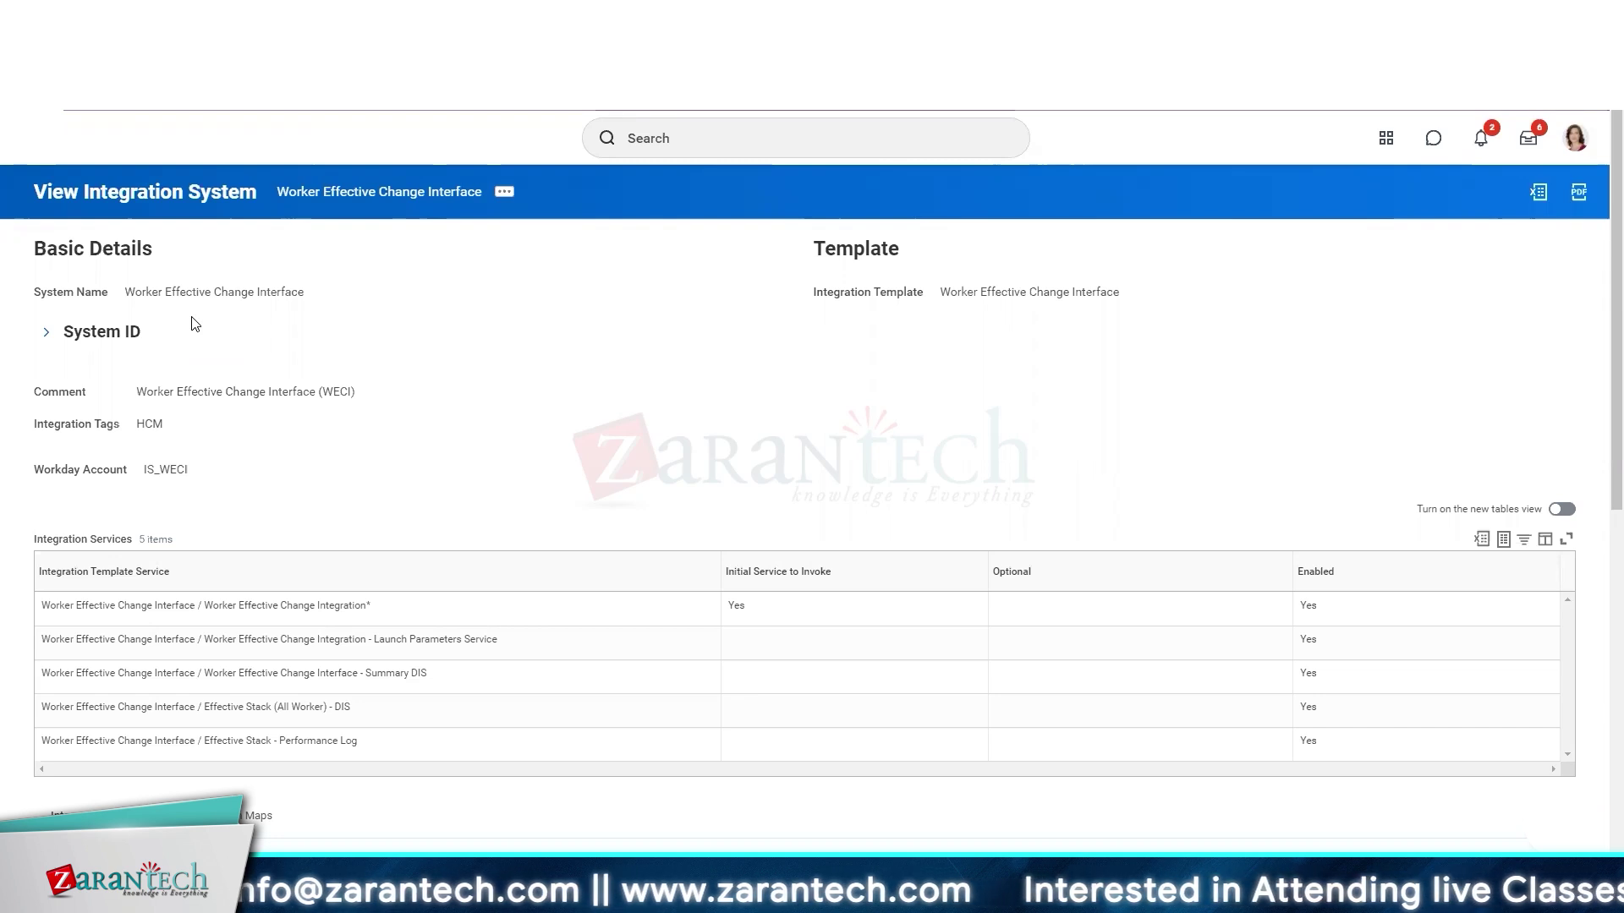
click(715, 152)
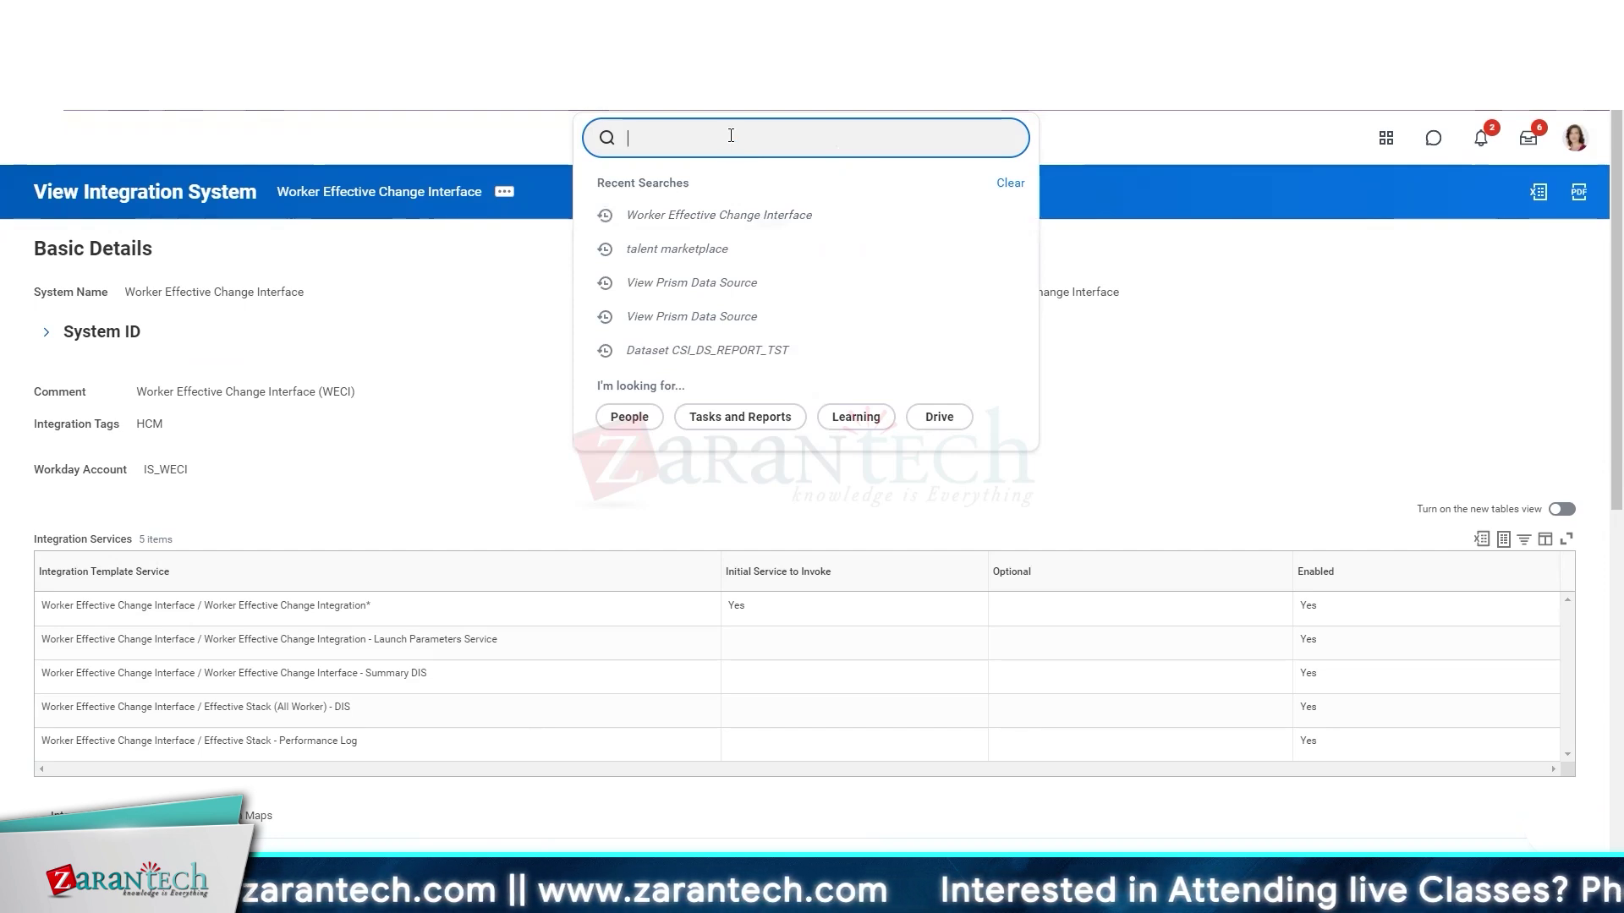
text(view )
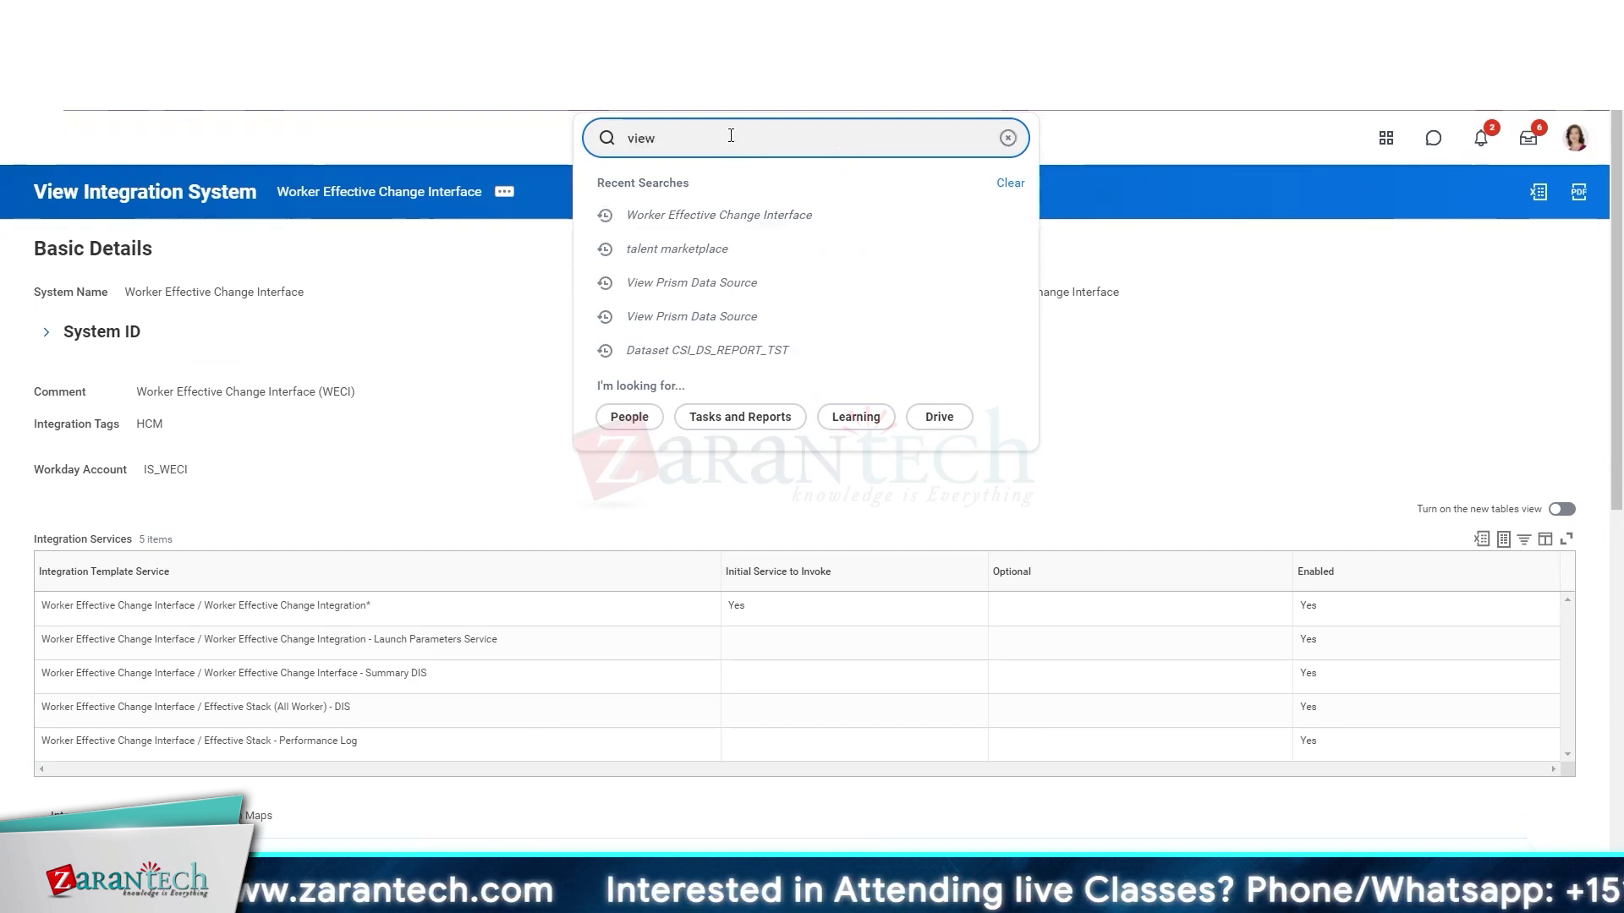
text(integration)
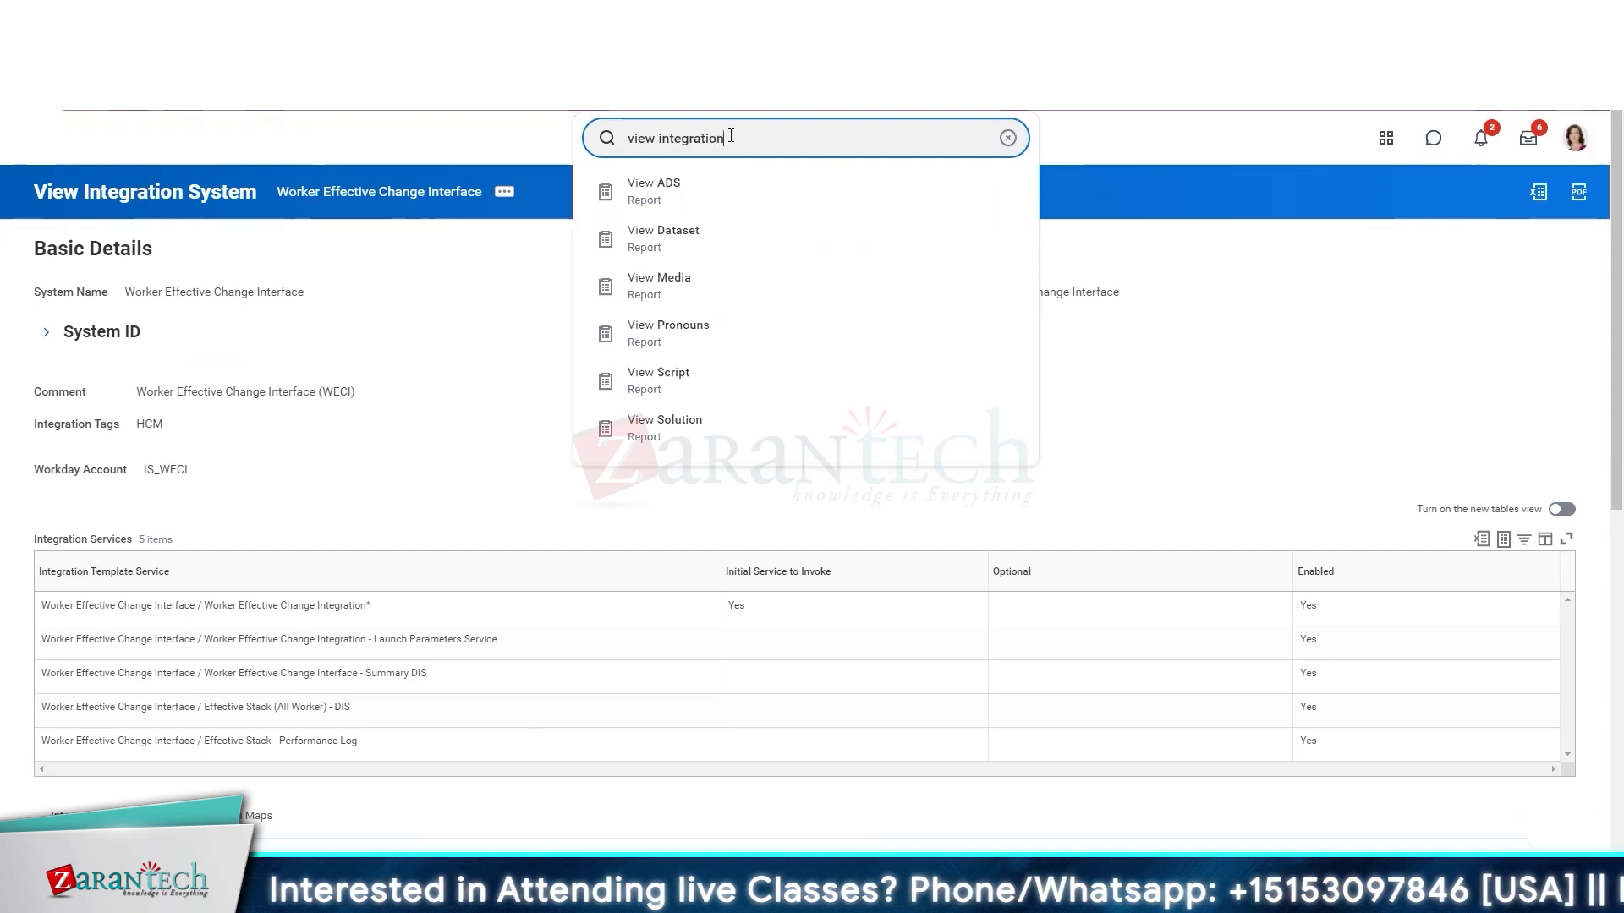
text( system)
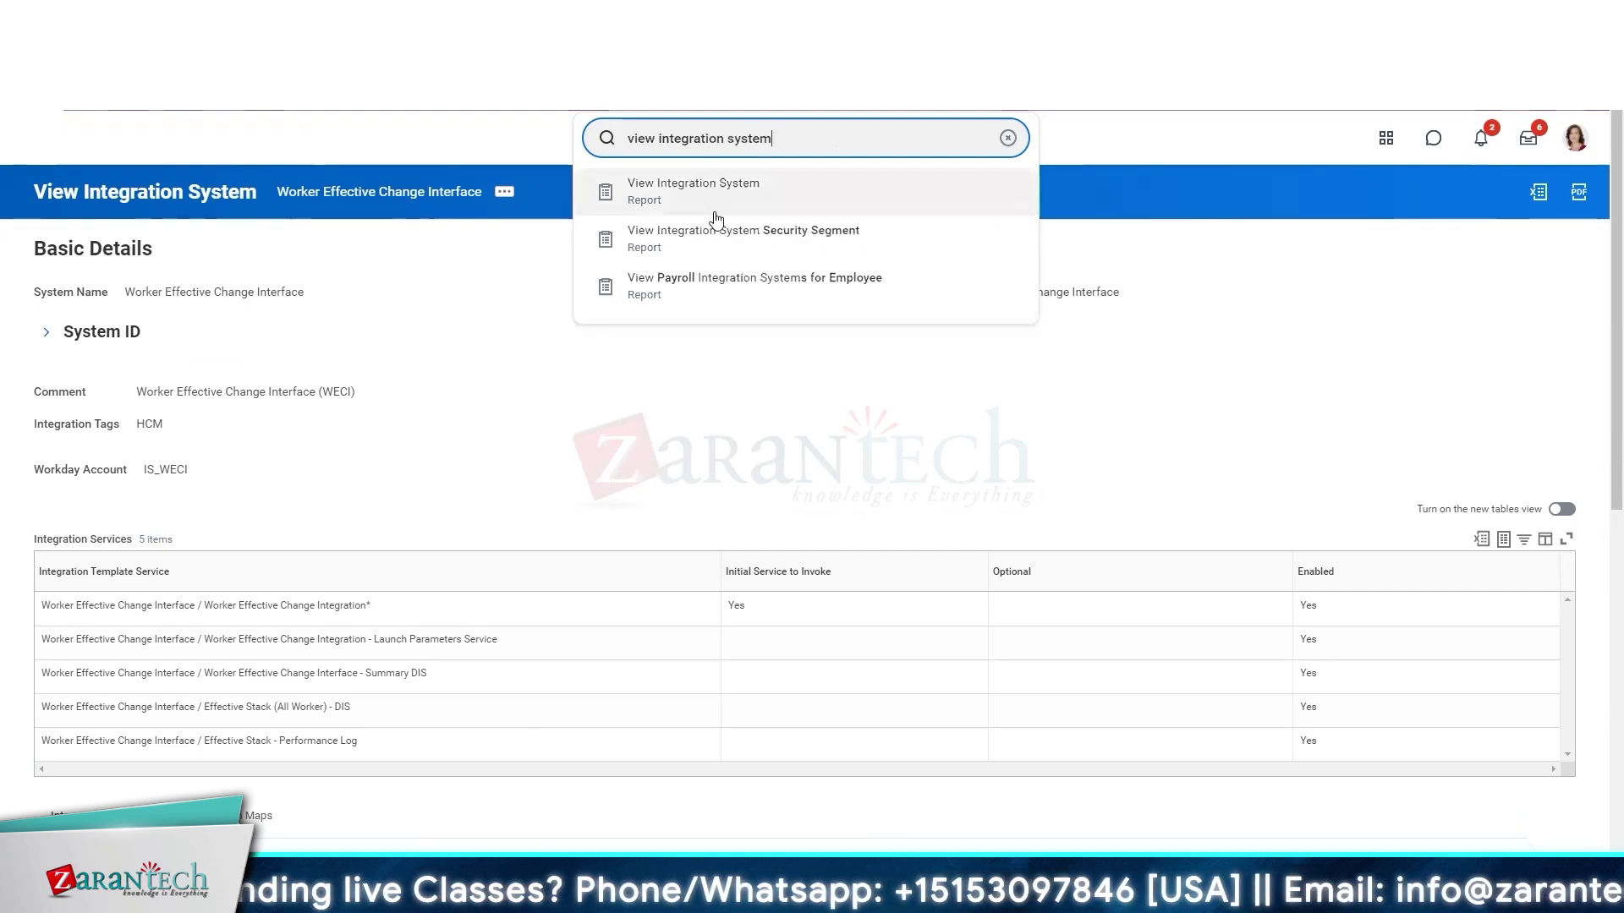
click(715, 214)
click(744, 305)
click(724, 428)
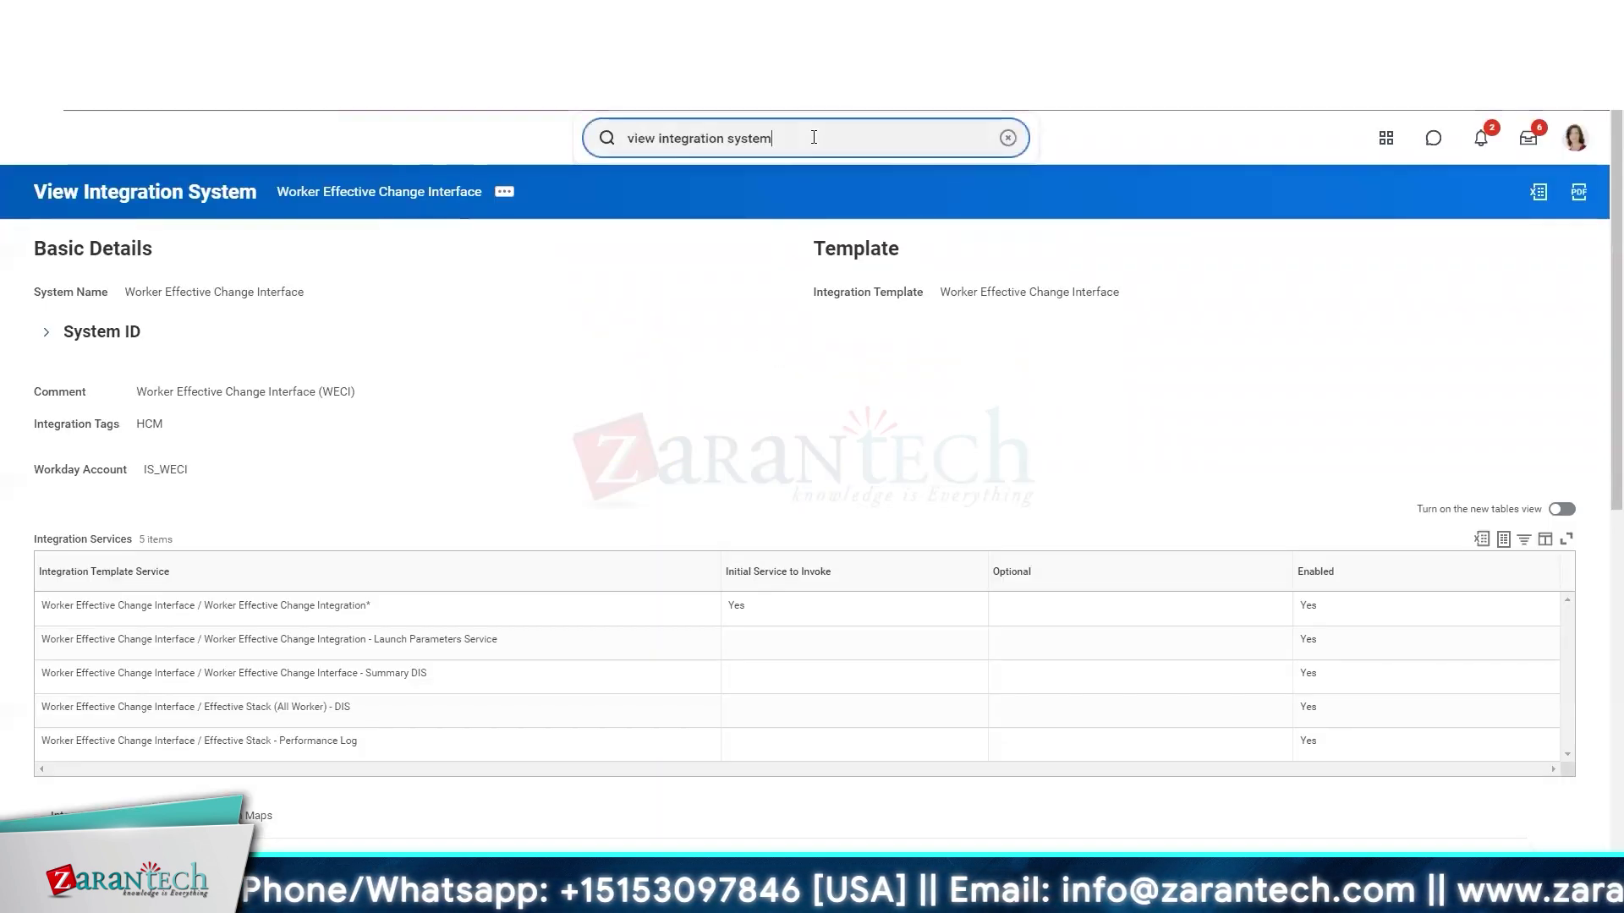
- Search for "all integration systems" and run the All Integration Systems report with the Integration Template left blank
text(s)
double_click(642, 138)
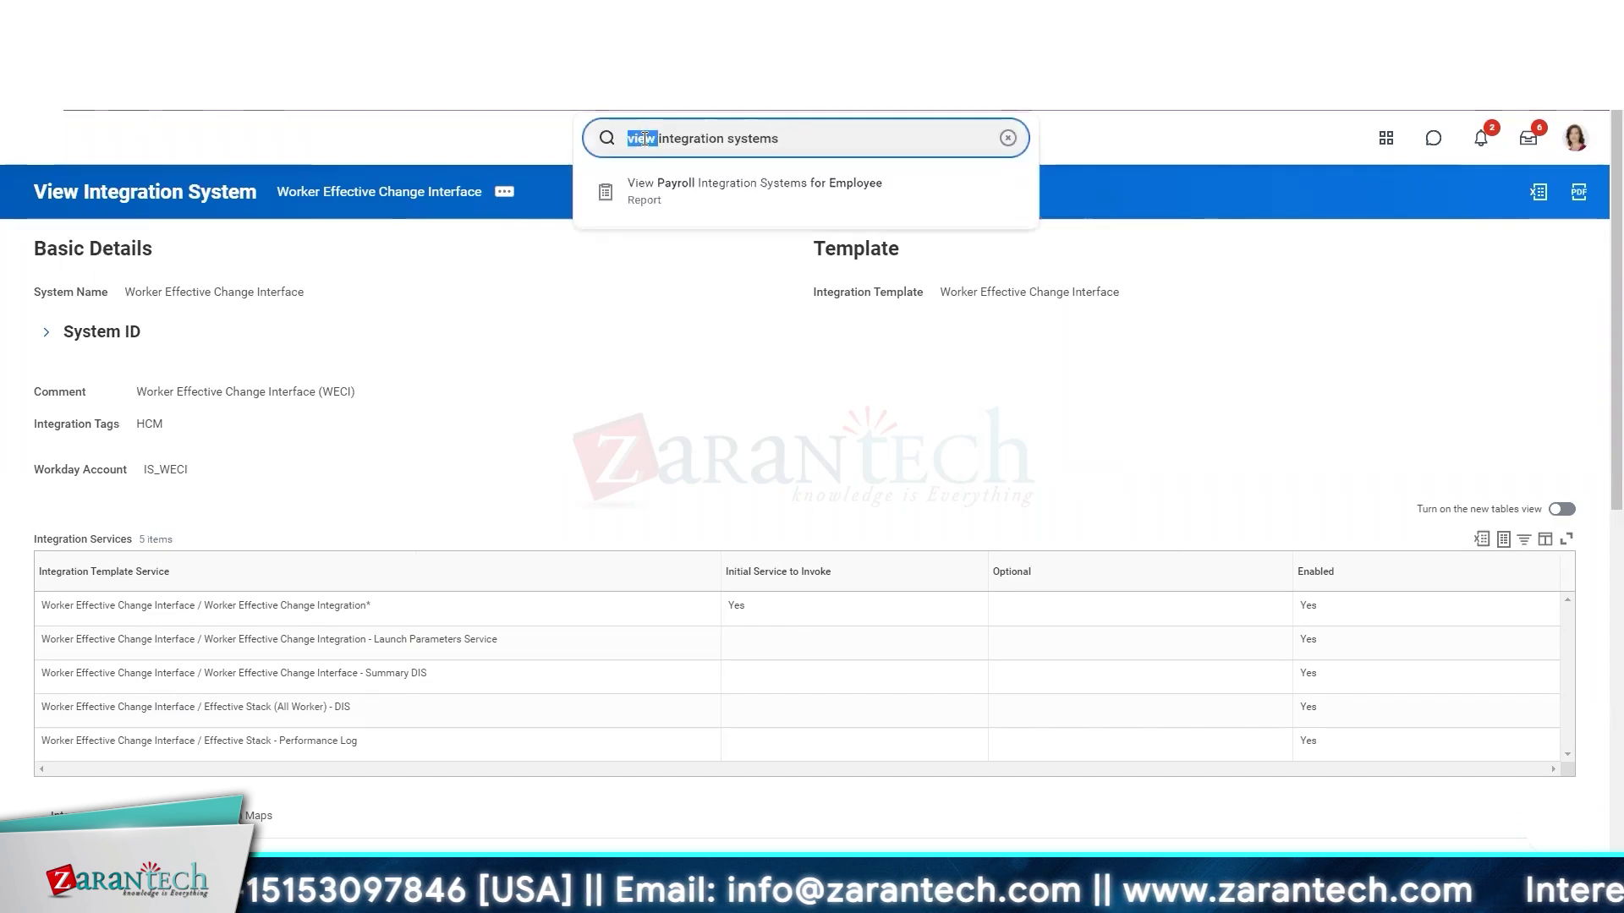
text(all)
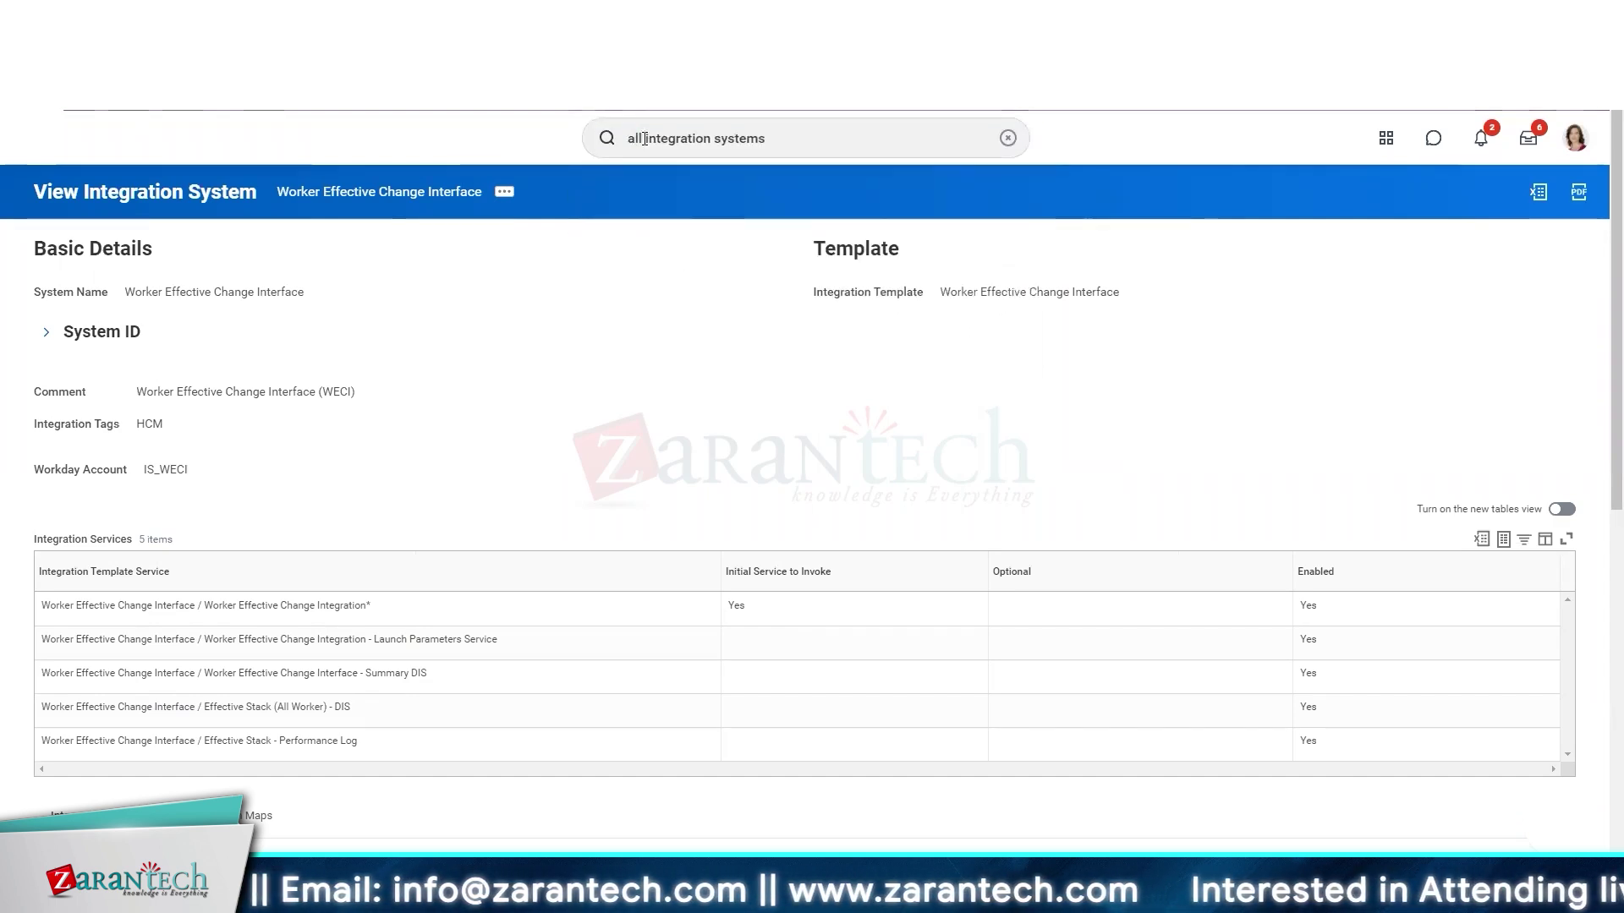
key(Return)
click(287, 310)
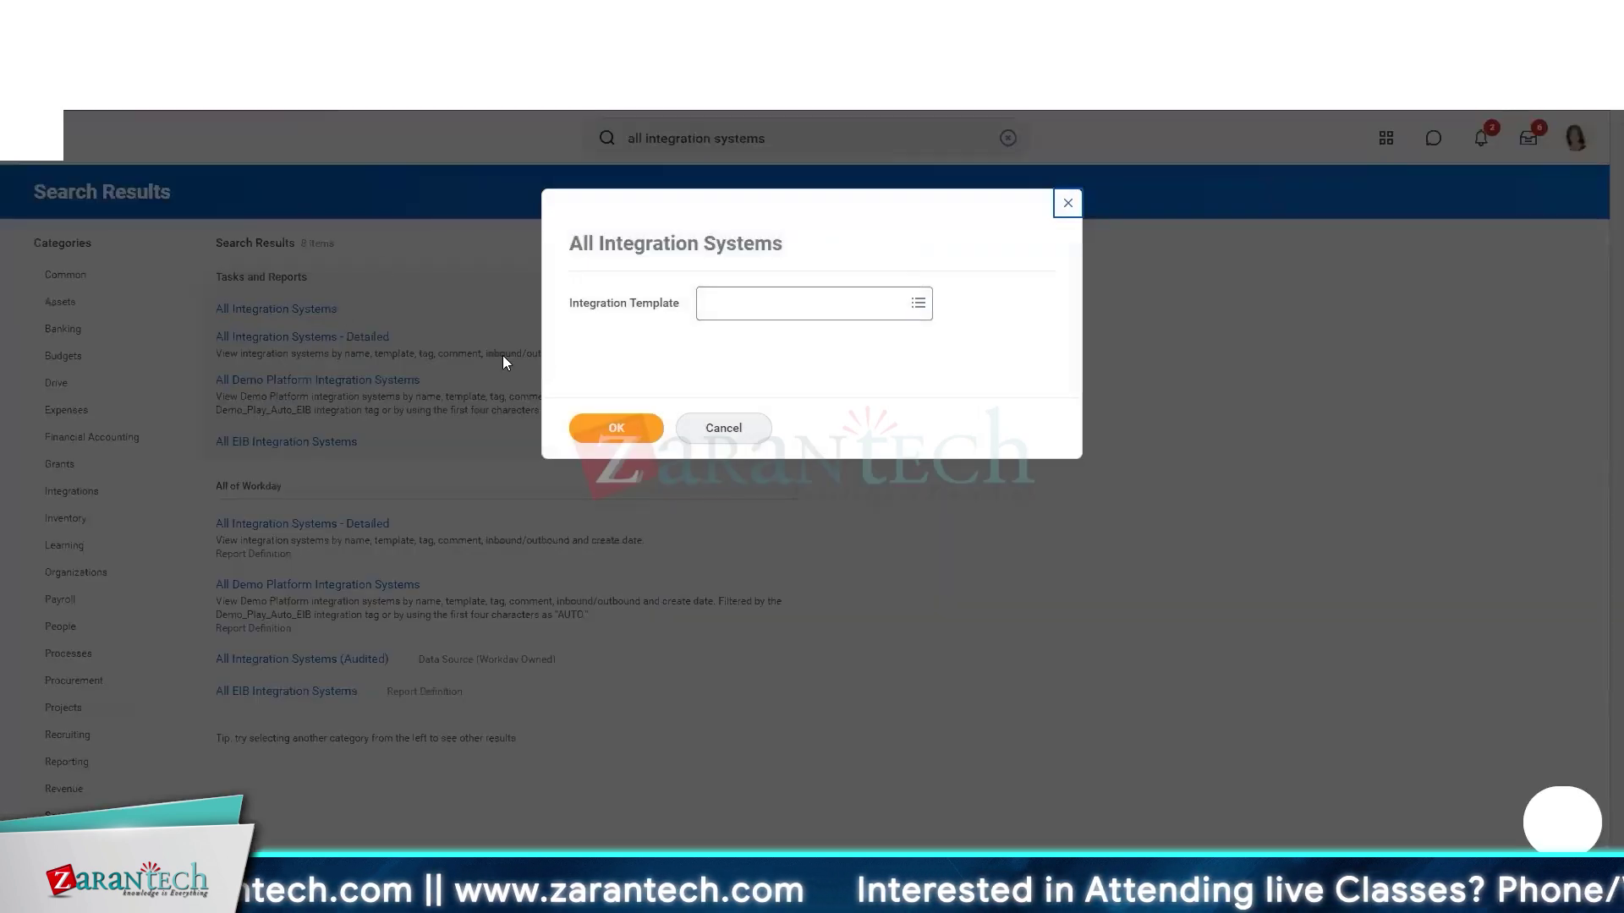
click(811, 303)
click(649, 431)
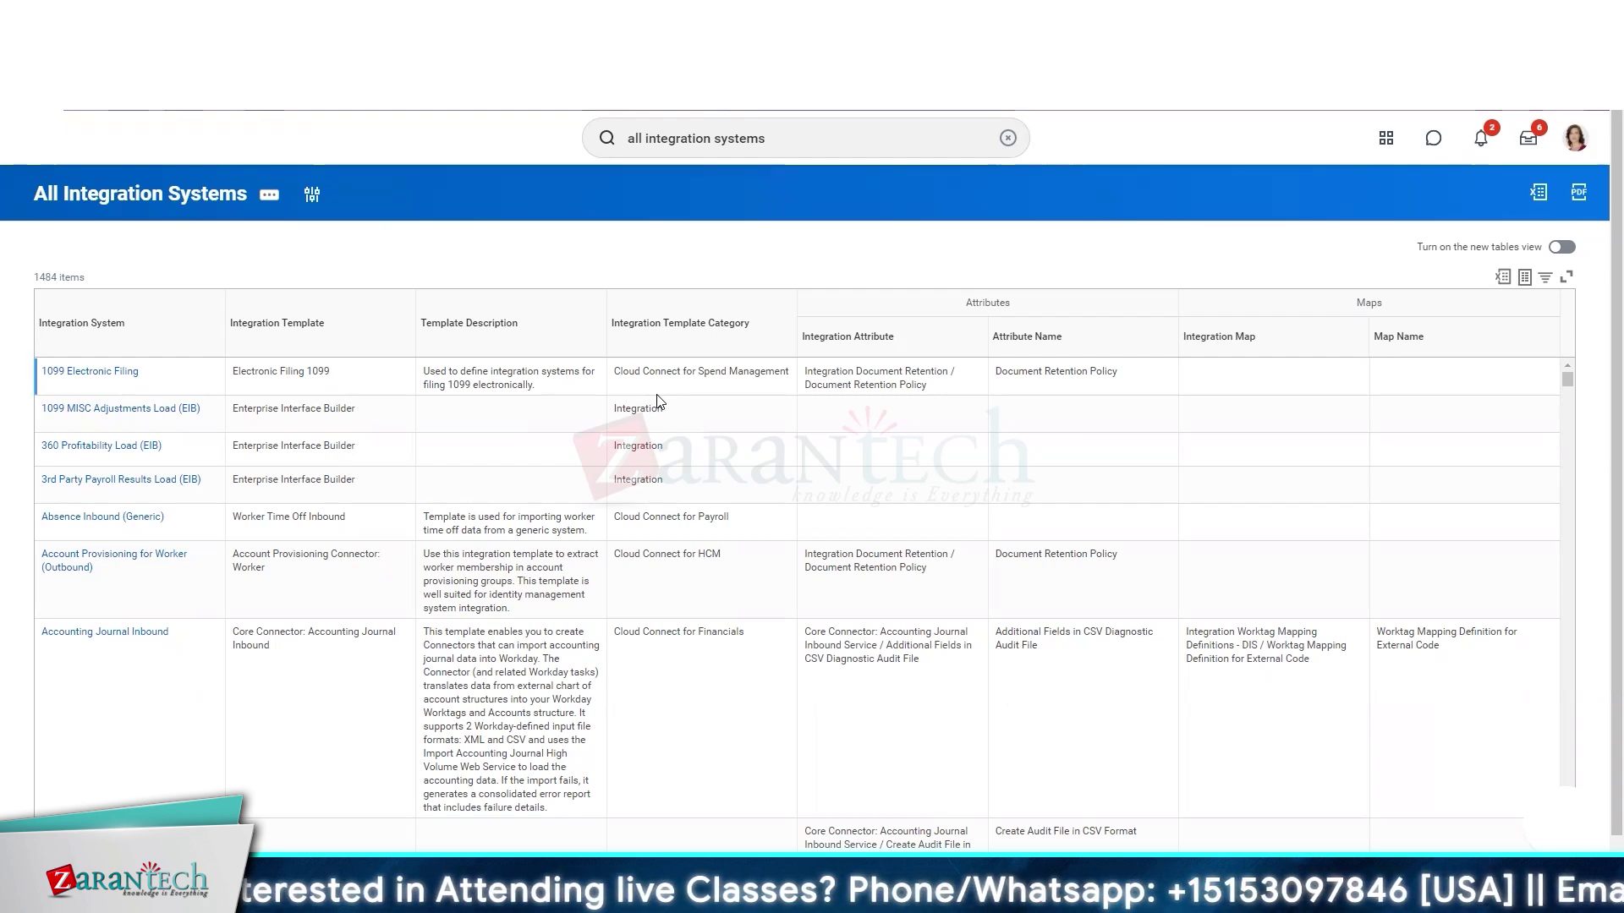
- Search the Integration System column's filter values for "worker" and select Core Connector: Global Worker
click(135, 343)
click(169, 558)
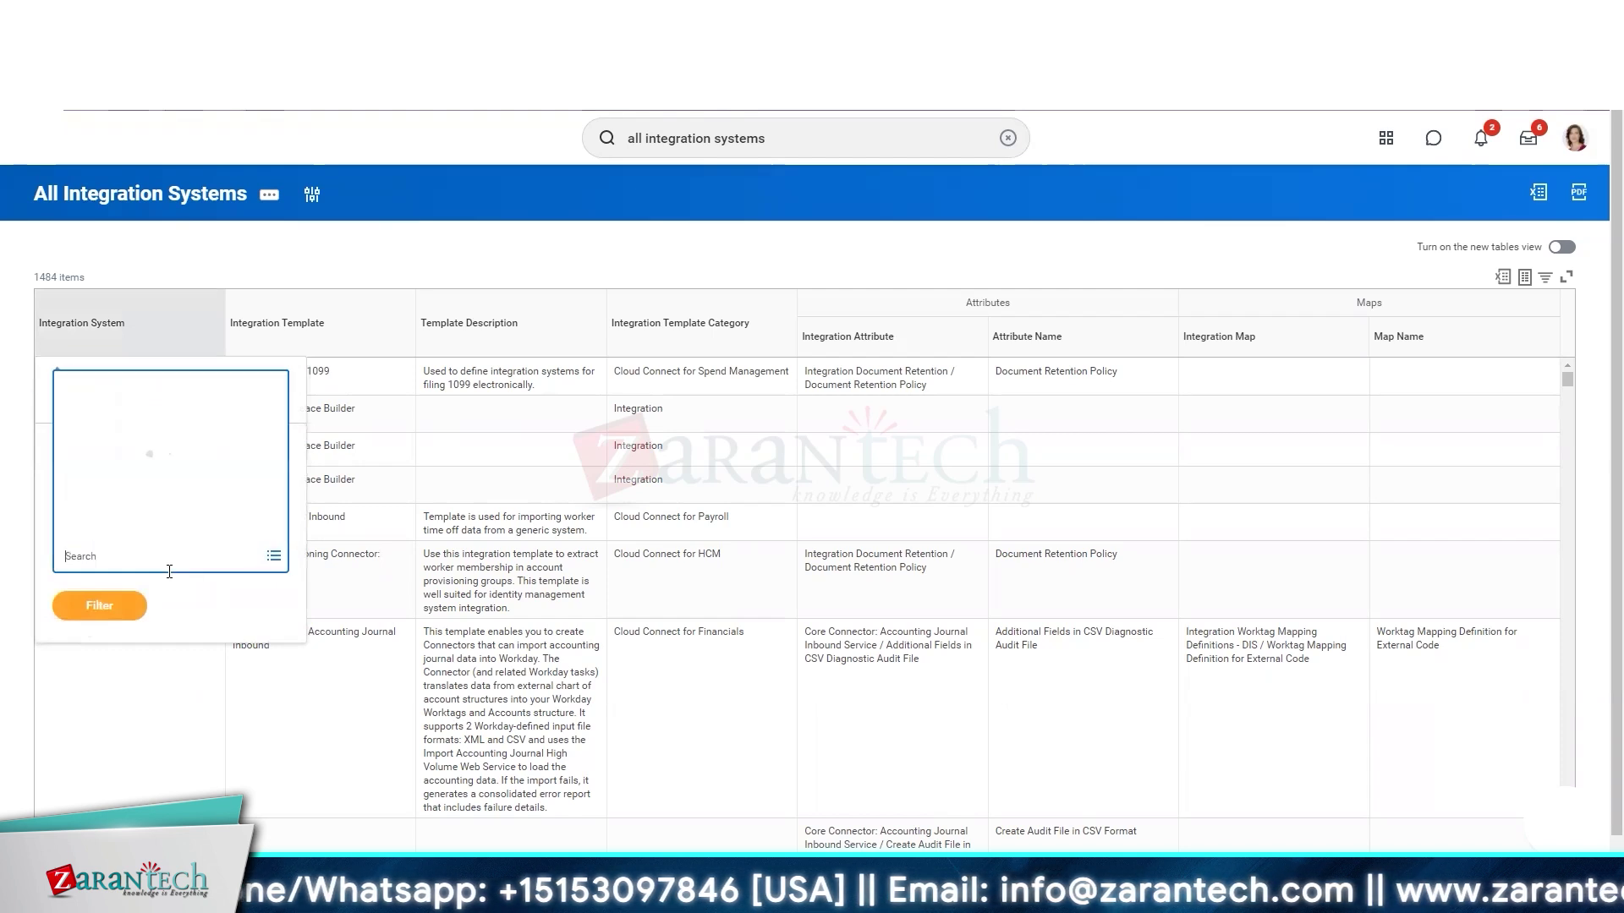
text(worker)
key(Return)
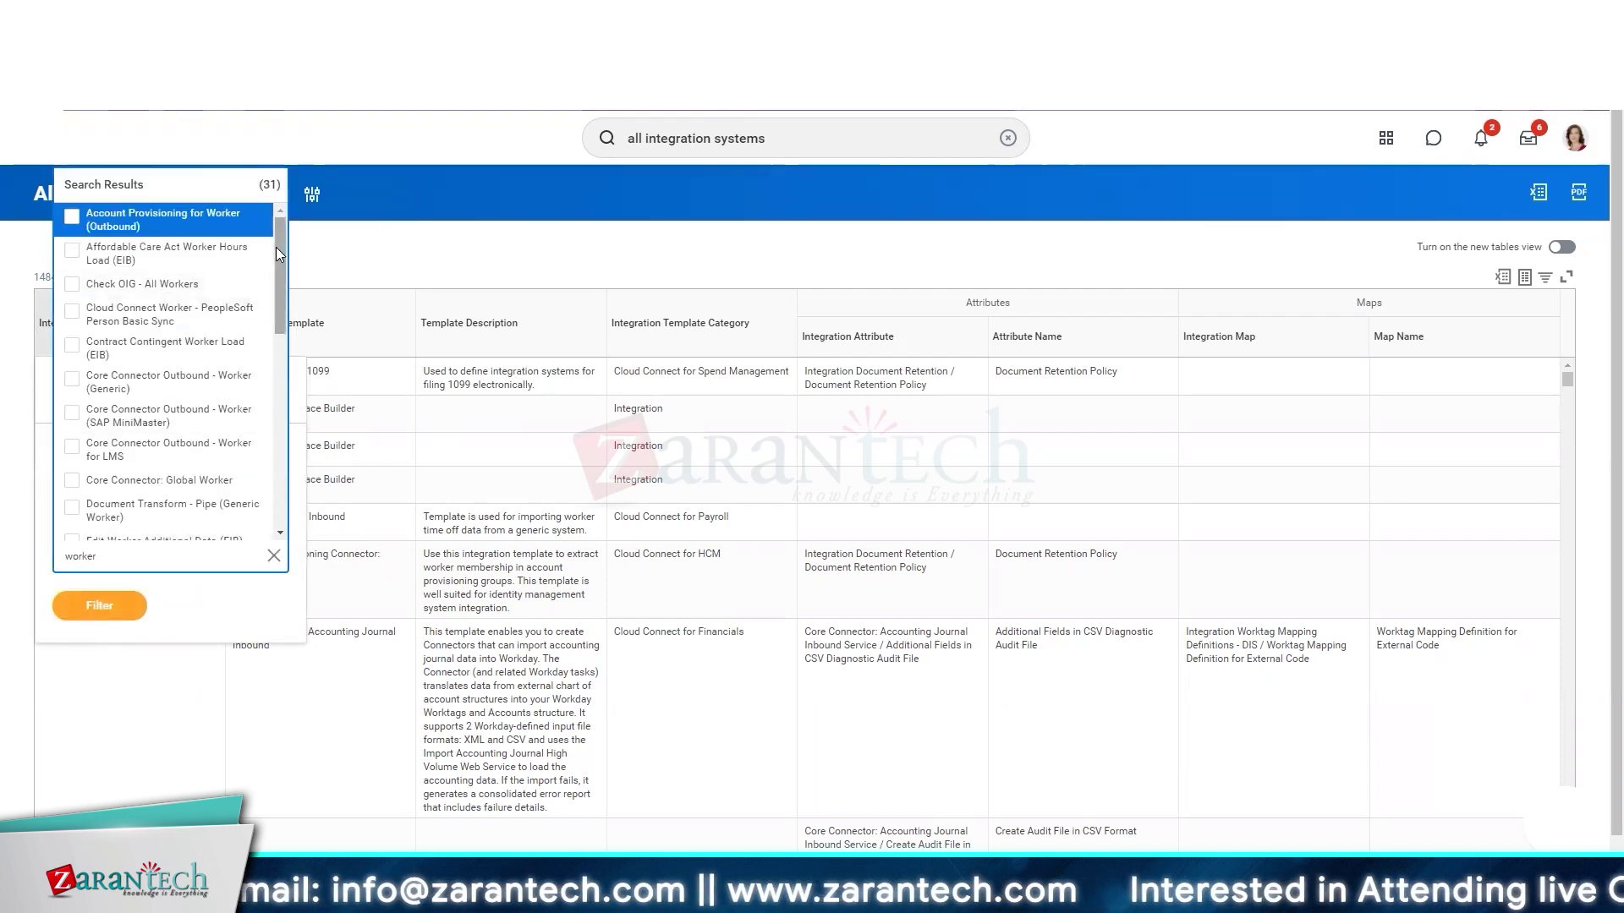
scroll(276, 247, down, 3)
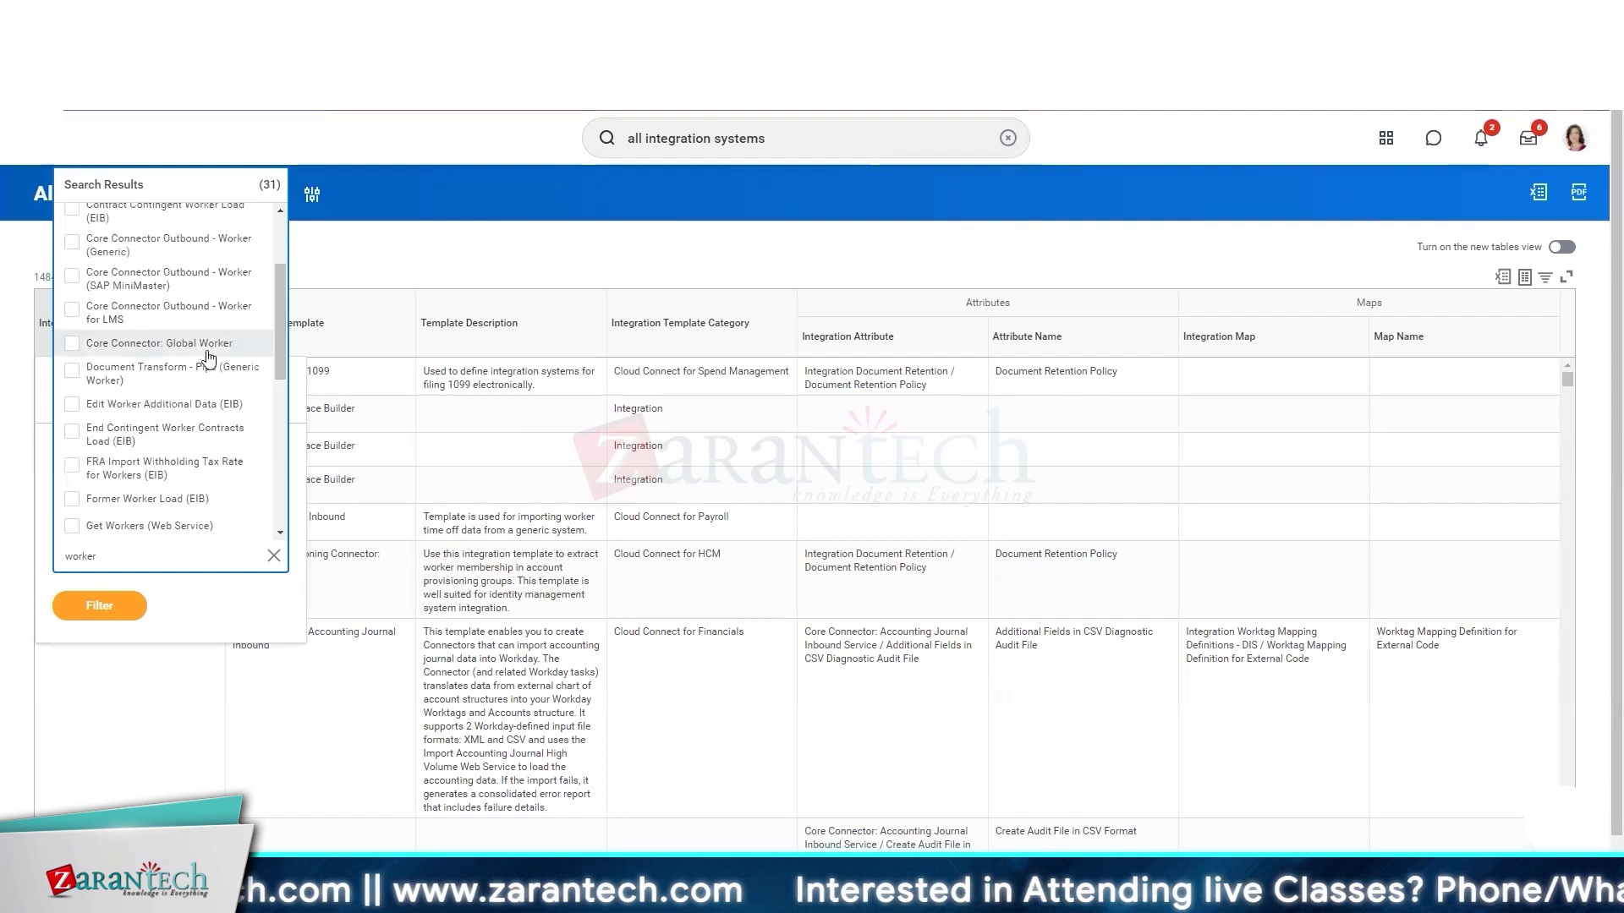
click(212, 339)
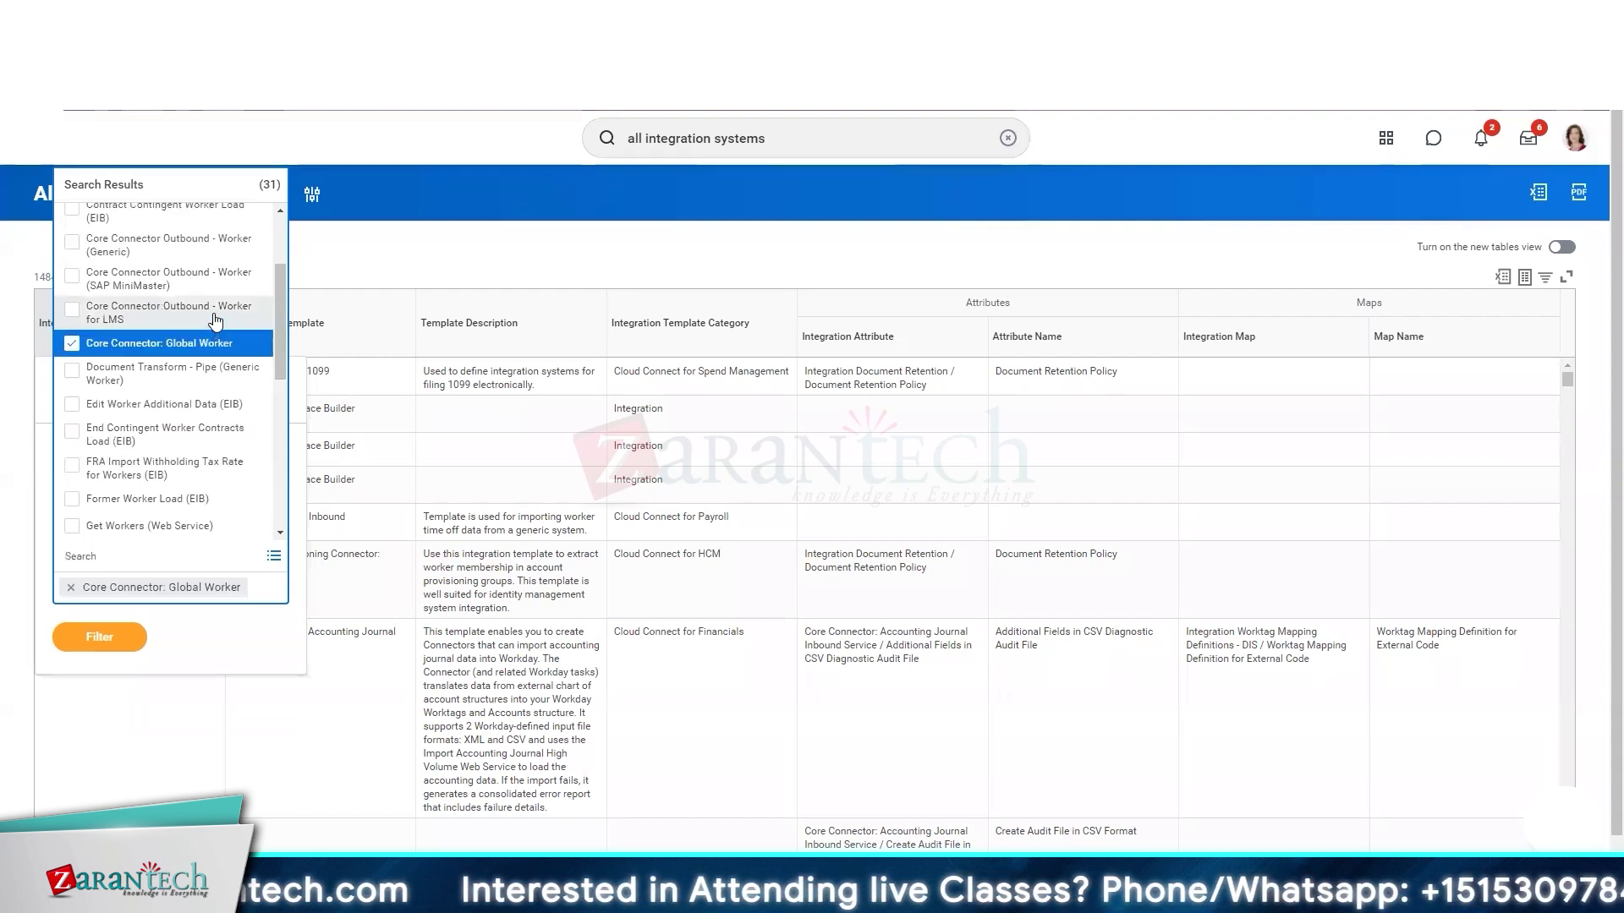
click(221, 383)
click(233, 391)
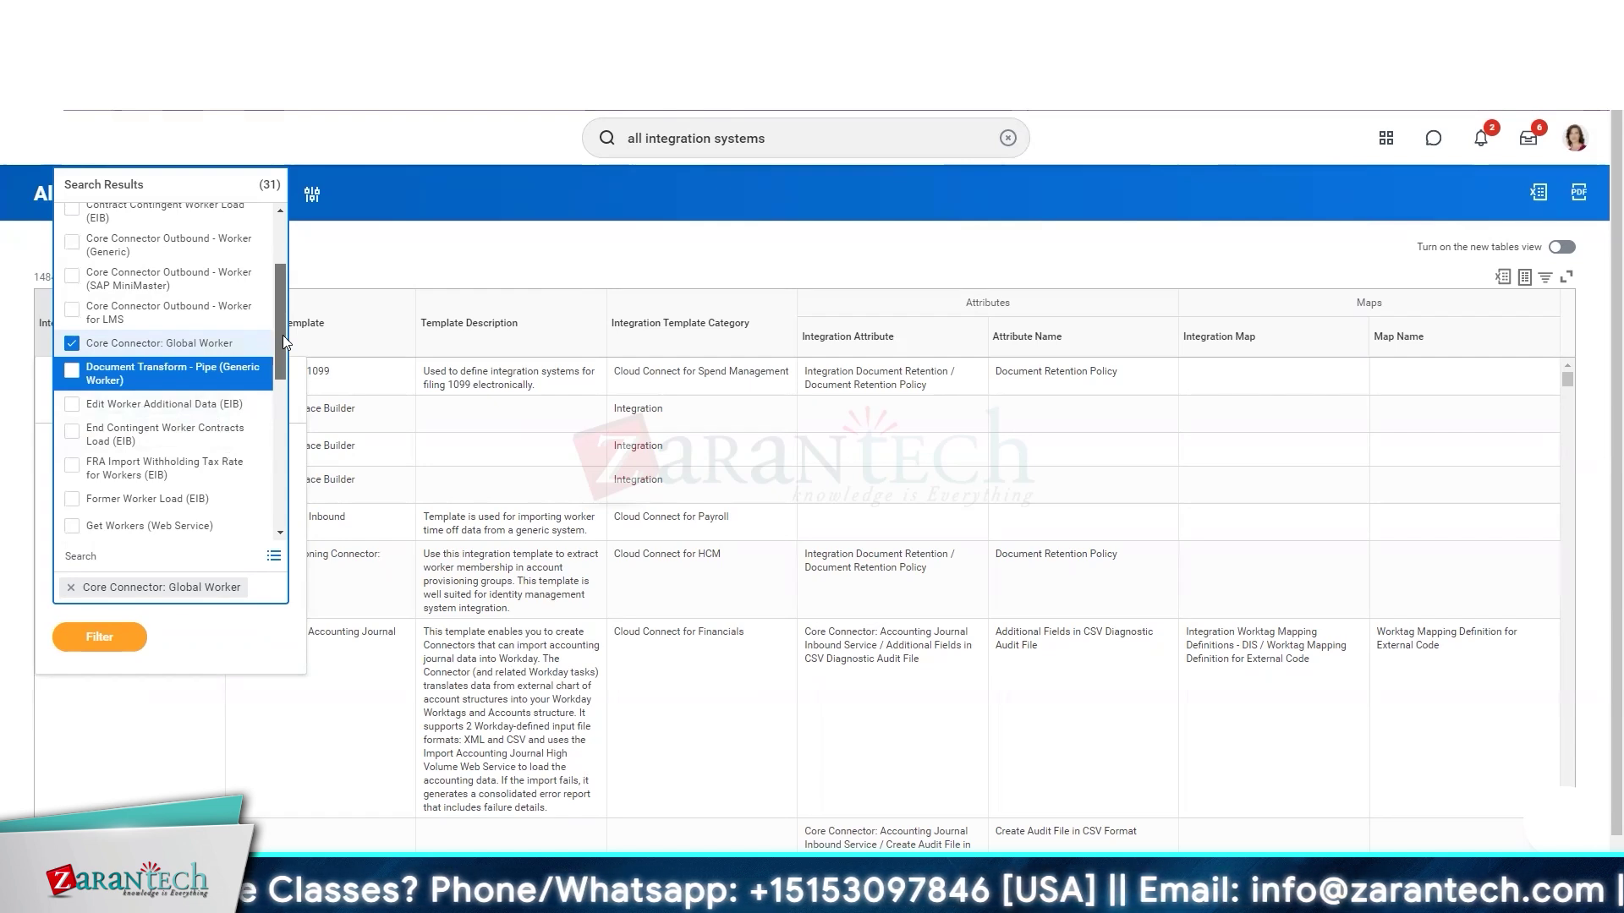
- Add Okta - Worker to the Integration System filter values and apply the filter to the report
drag(283, 334, 274, 384)
scroll(272, 389, down, 2)
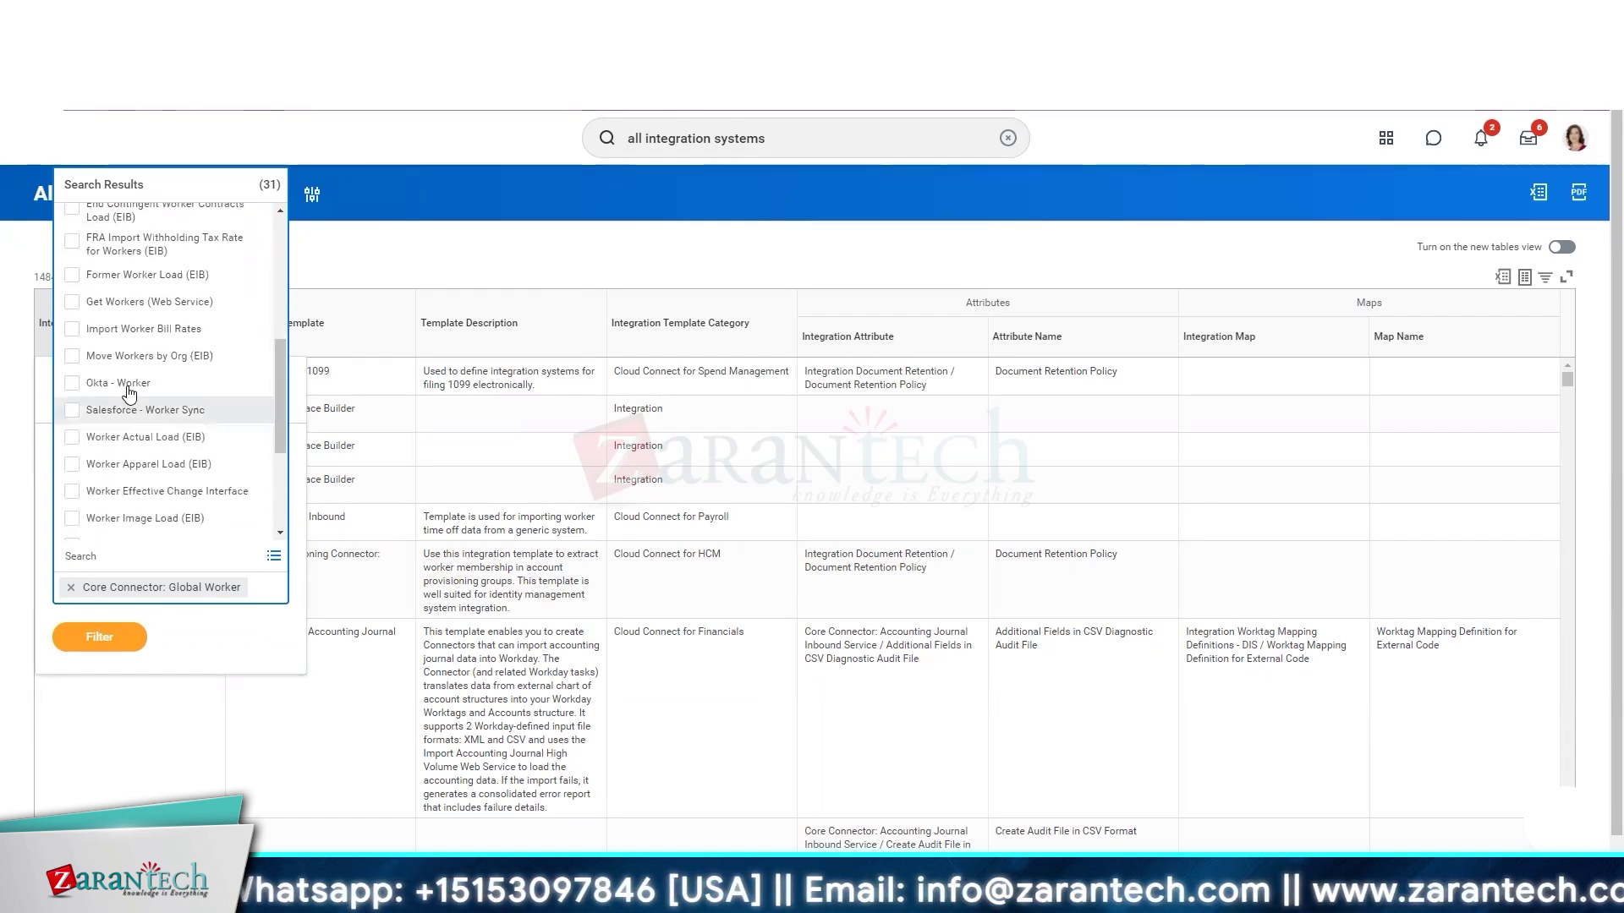
click(272, 386)
scroll(279, 379, down, 1)
scroll(275, 397, down, 4)
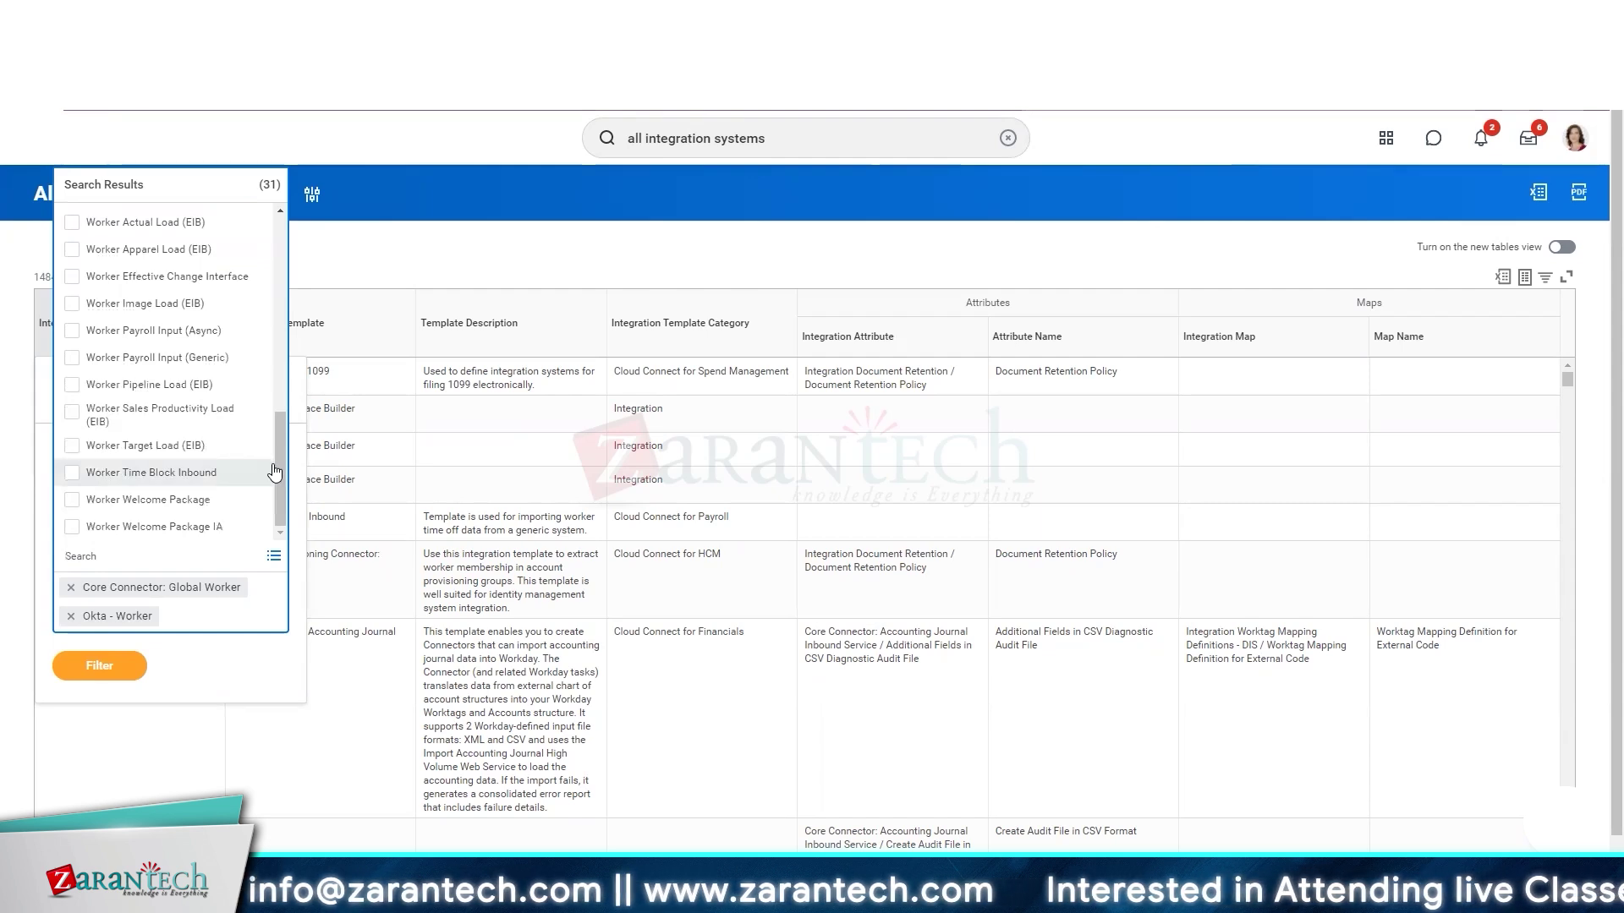
click(132, 670)
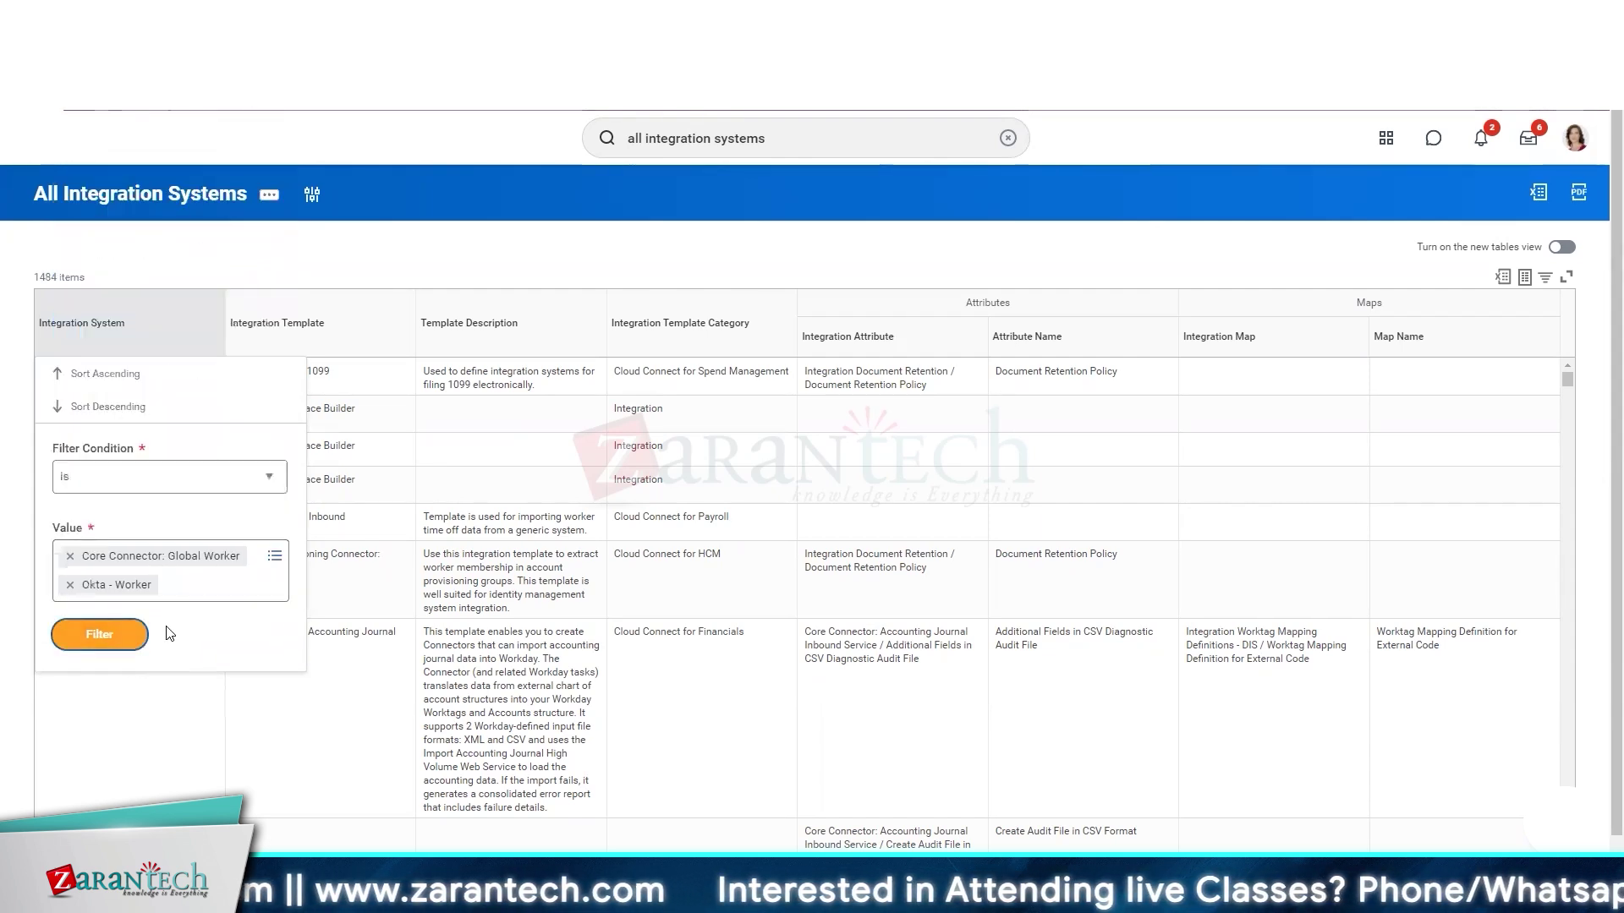
click(106, 635)
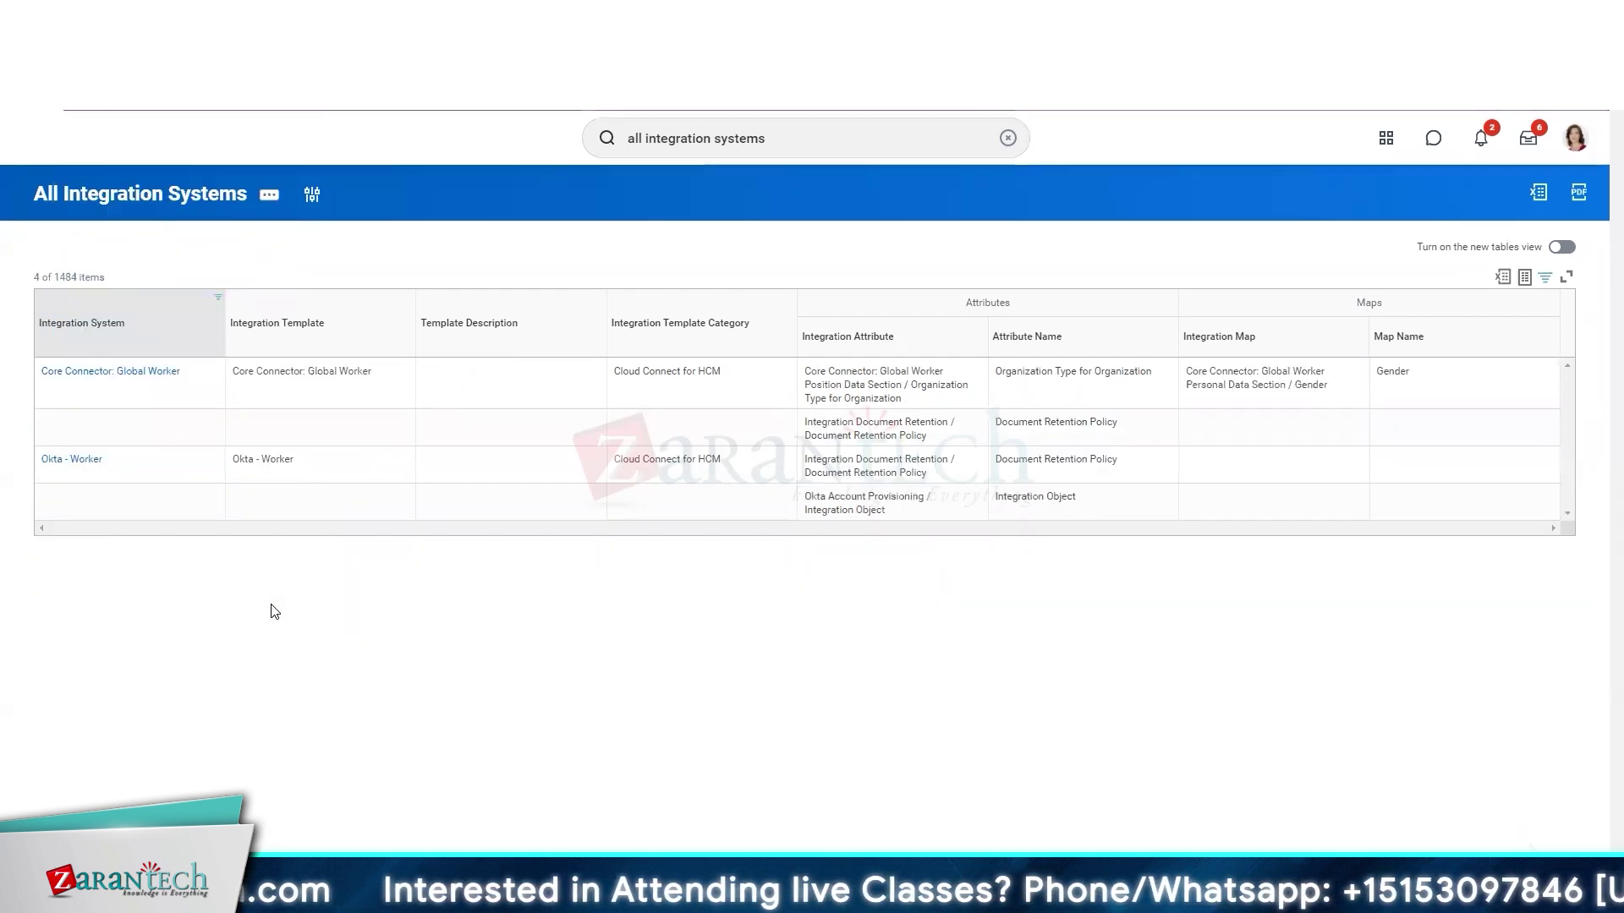
click(317, 372)
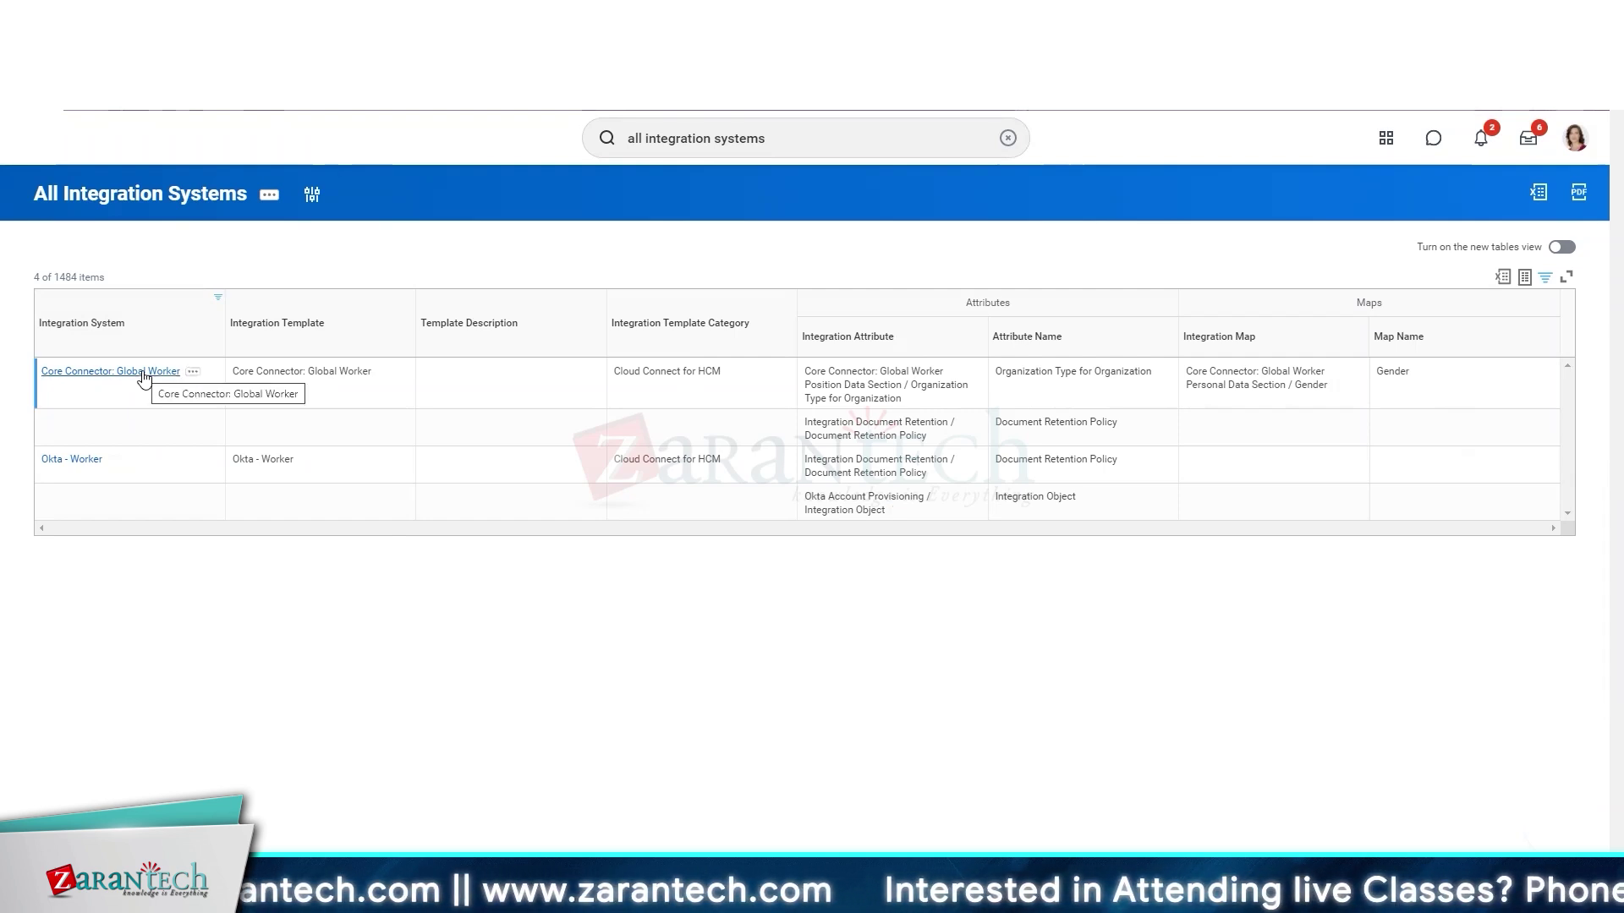
- Search for "create" and open the Create Integration System task
triple_click(806, 125)
text(crea)
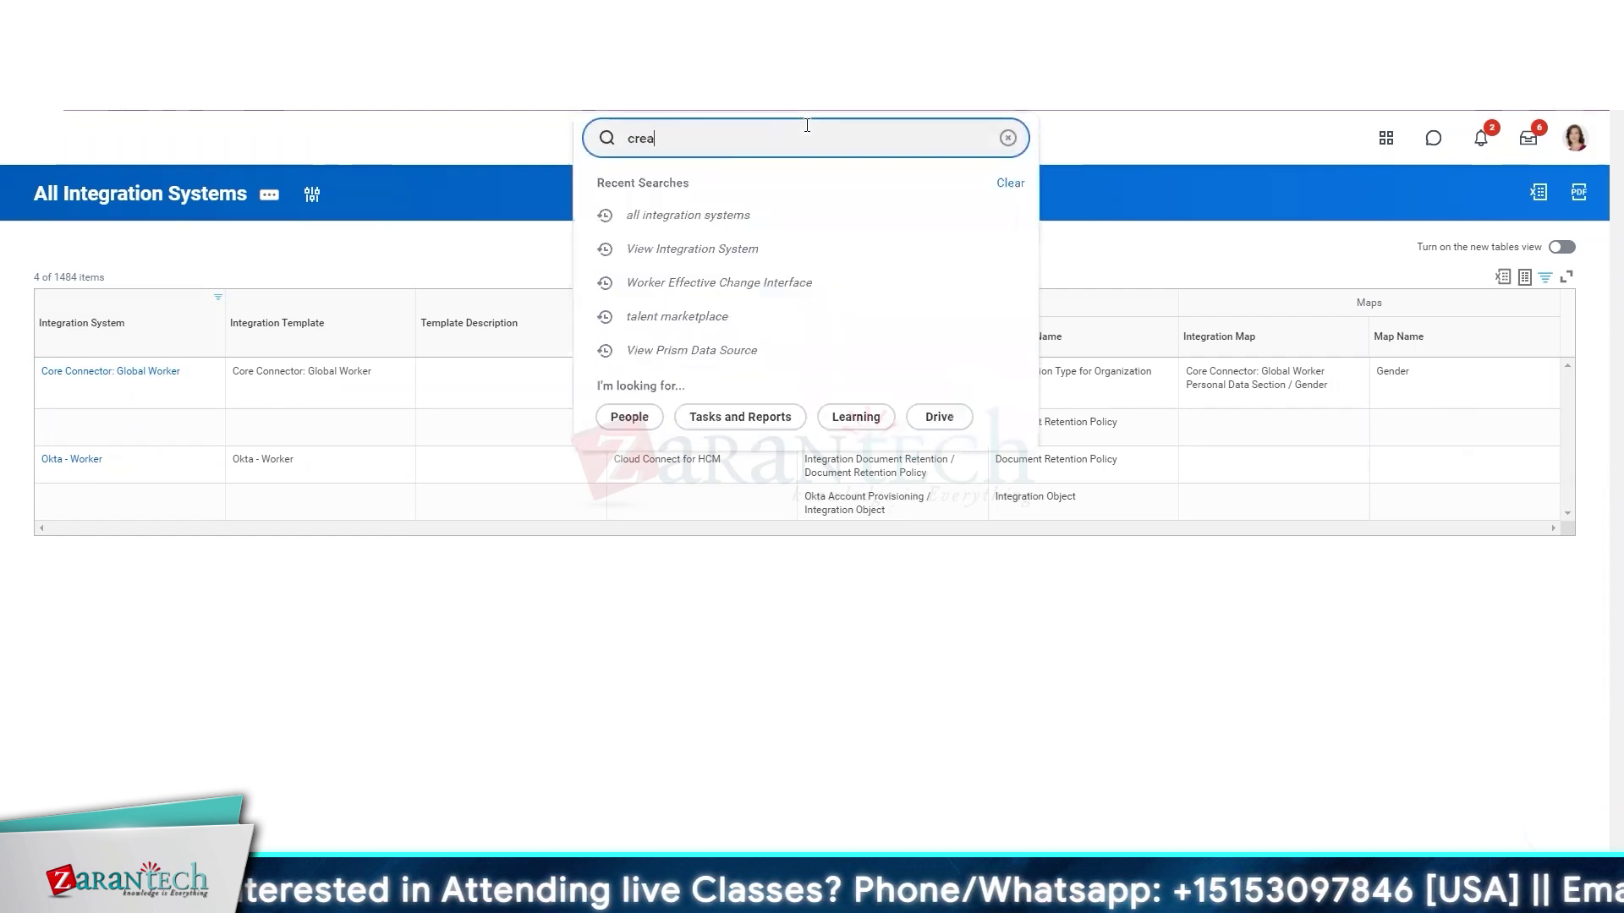
text(te)
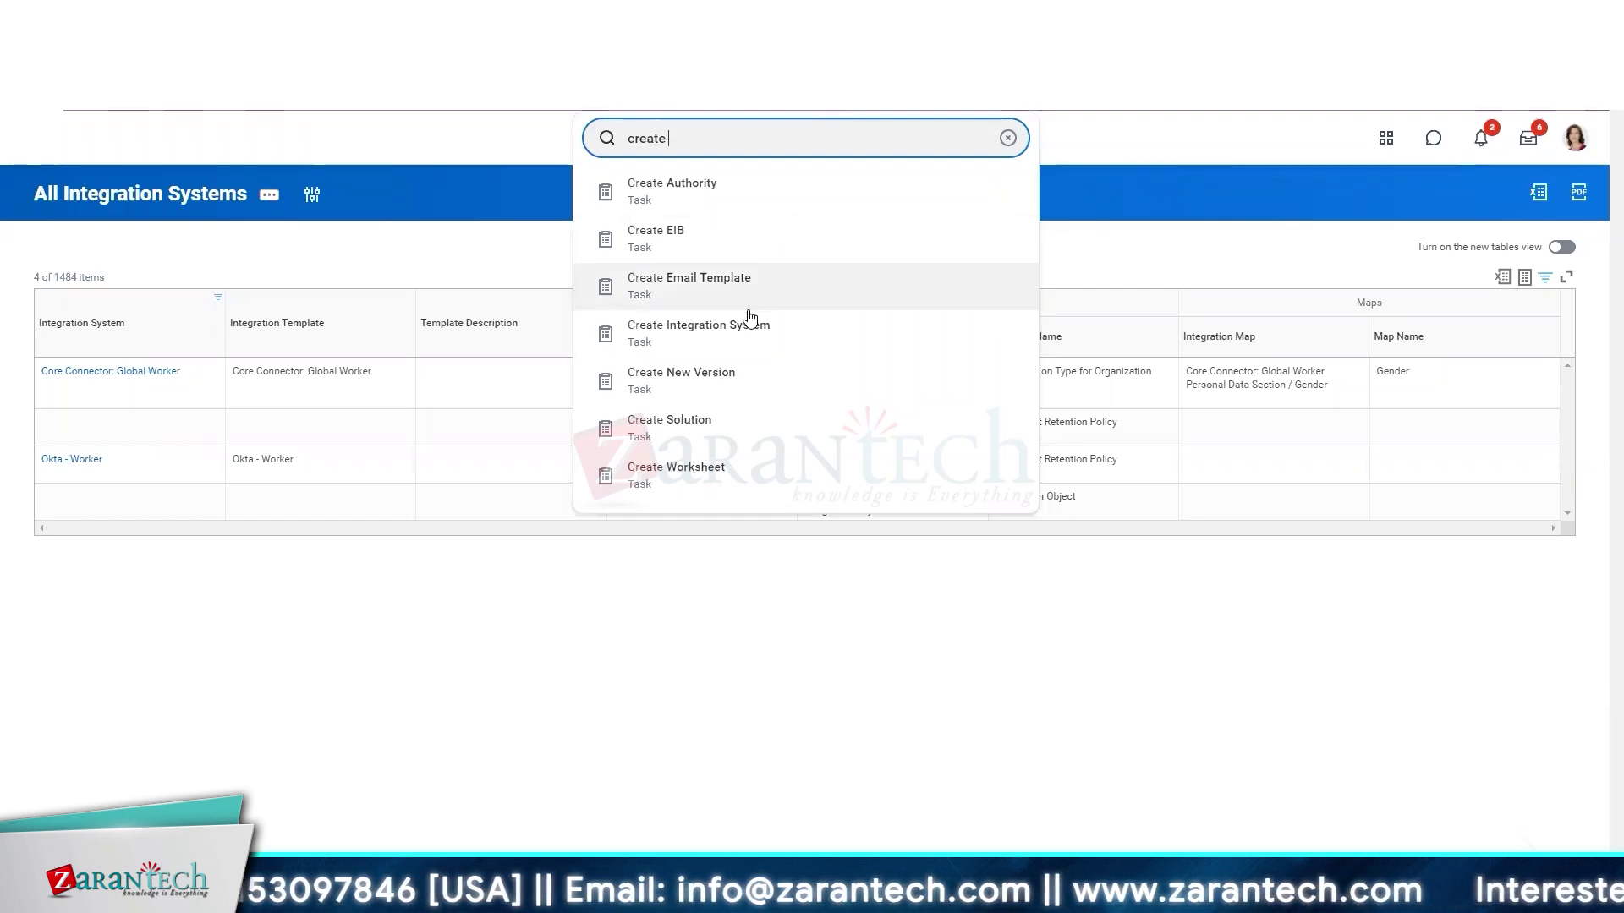
click(742, 337)
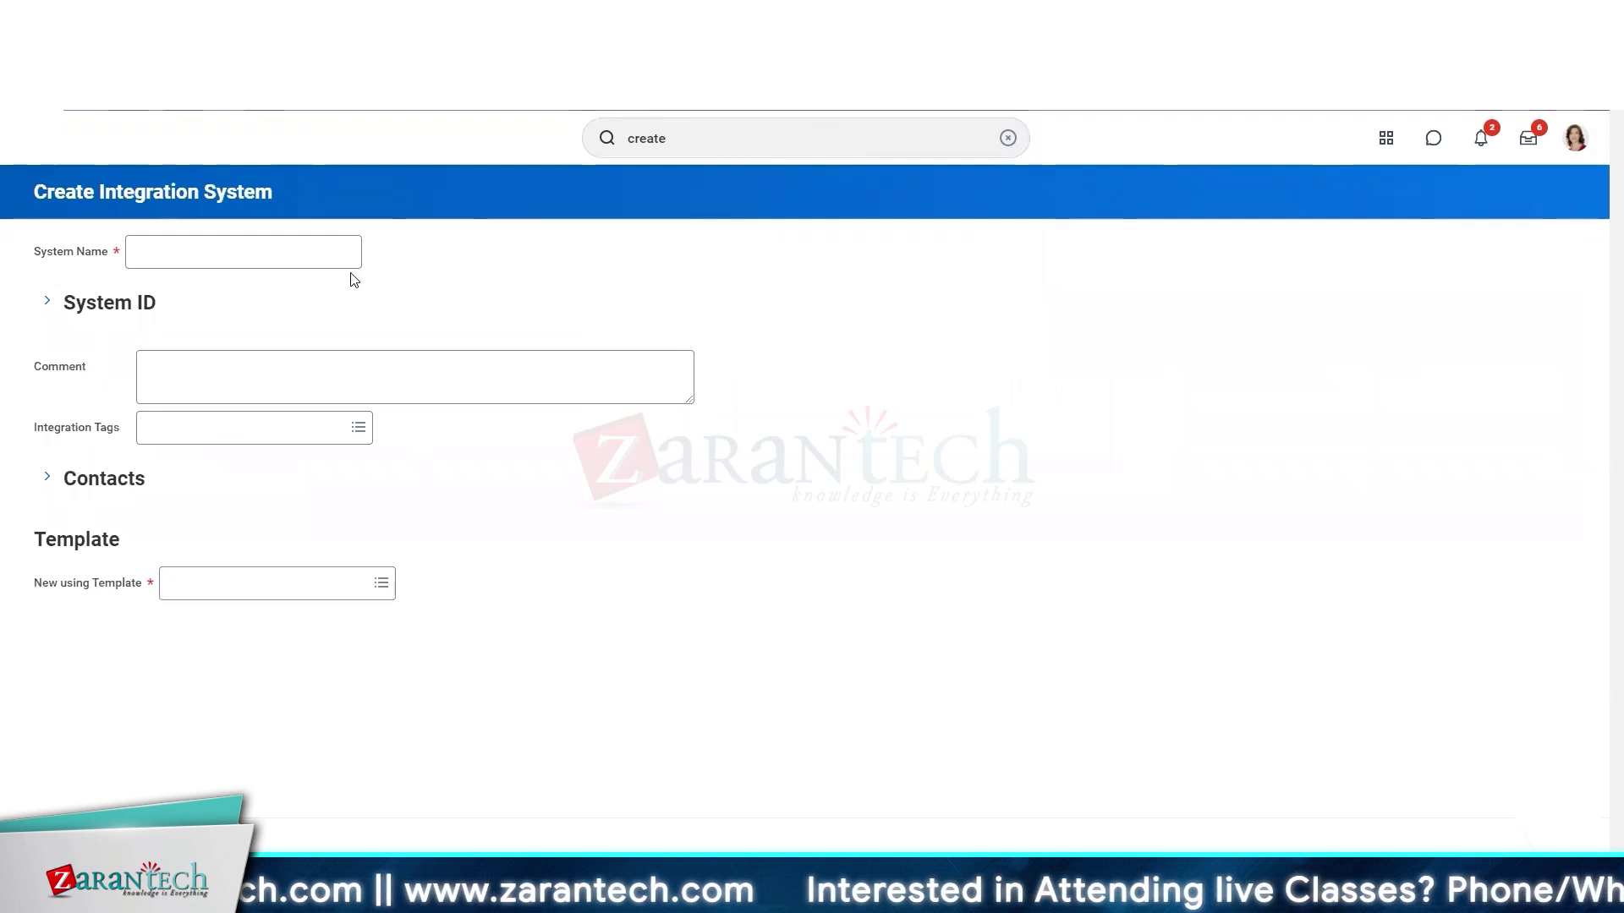
- Name the new integration system "Worker Changes (ZT)"
click(329, 247)
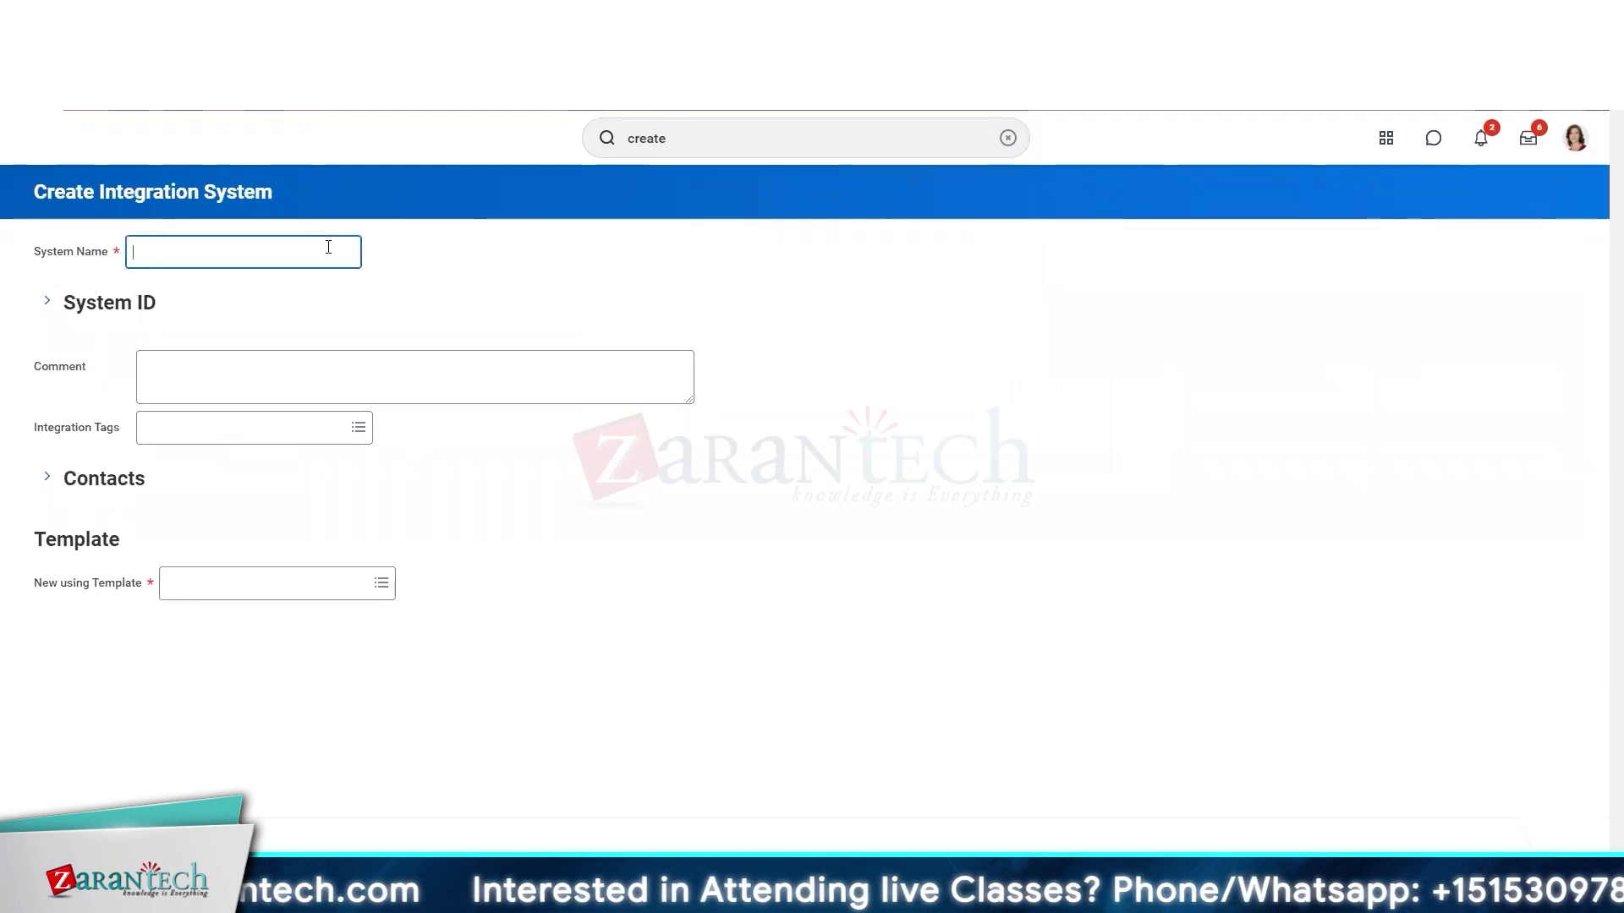
text(Wor)
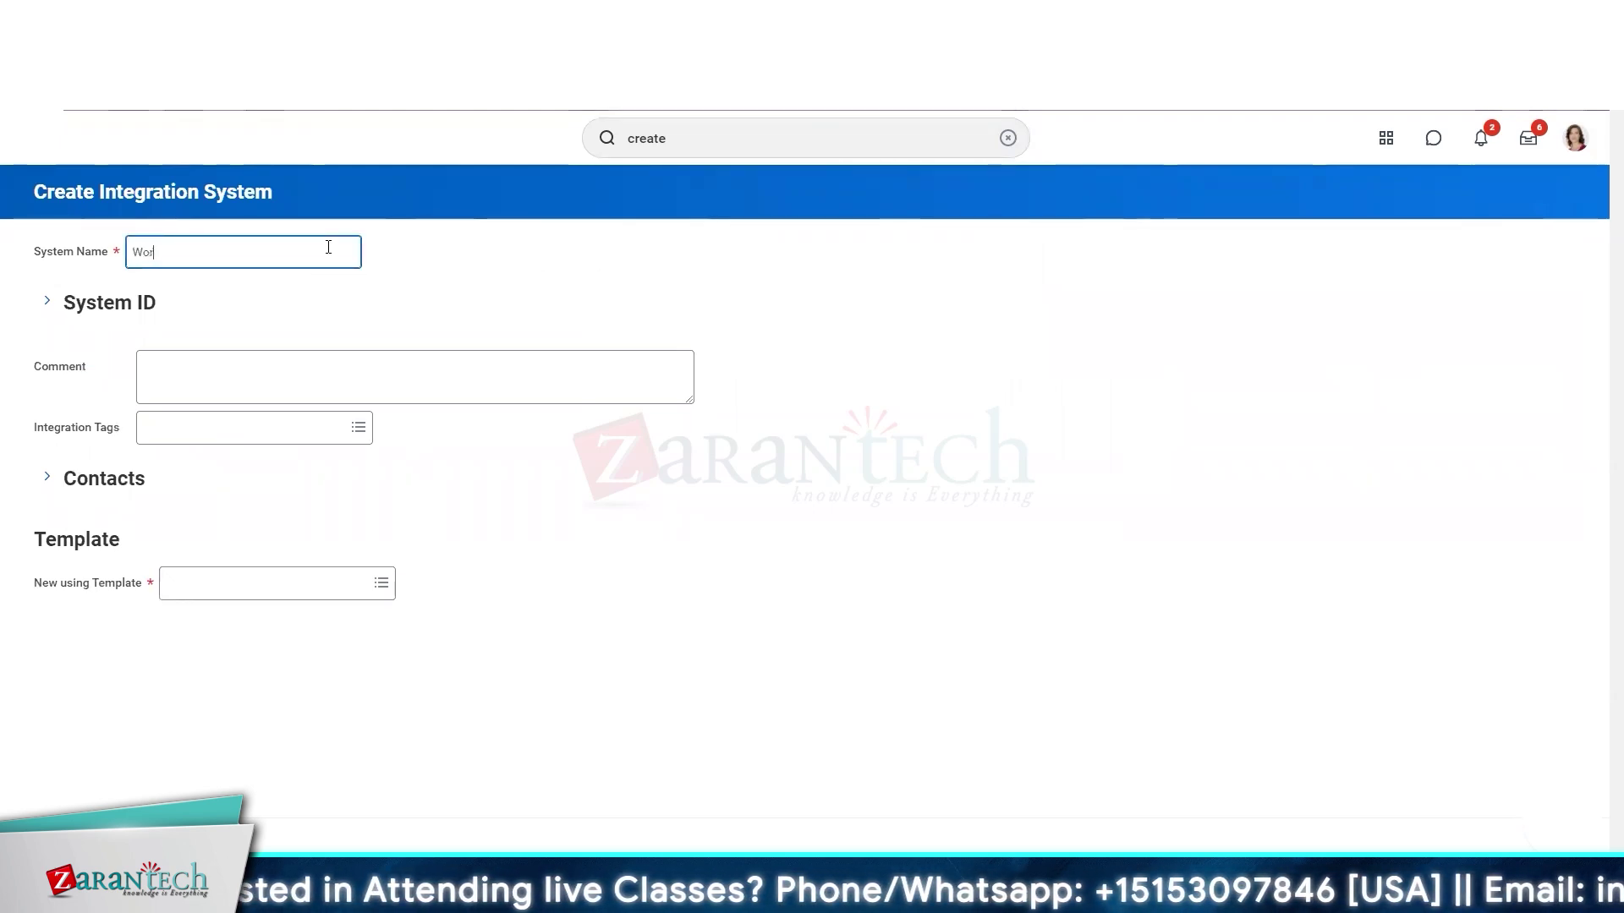
text(ker C)
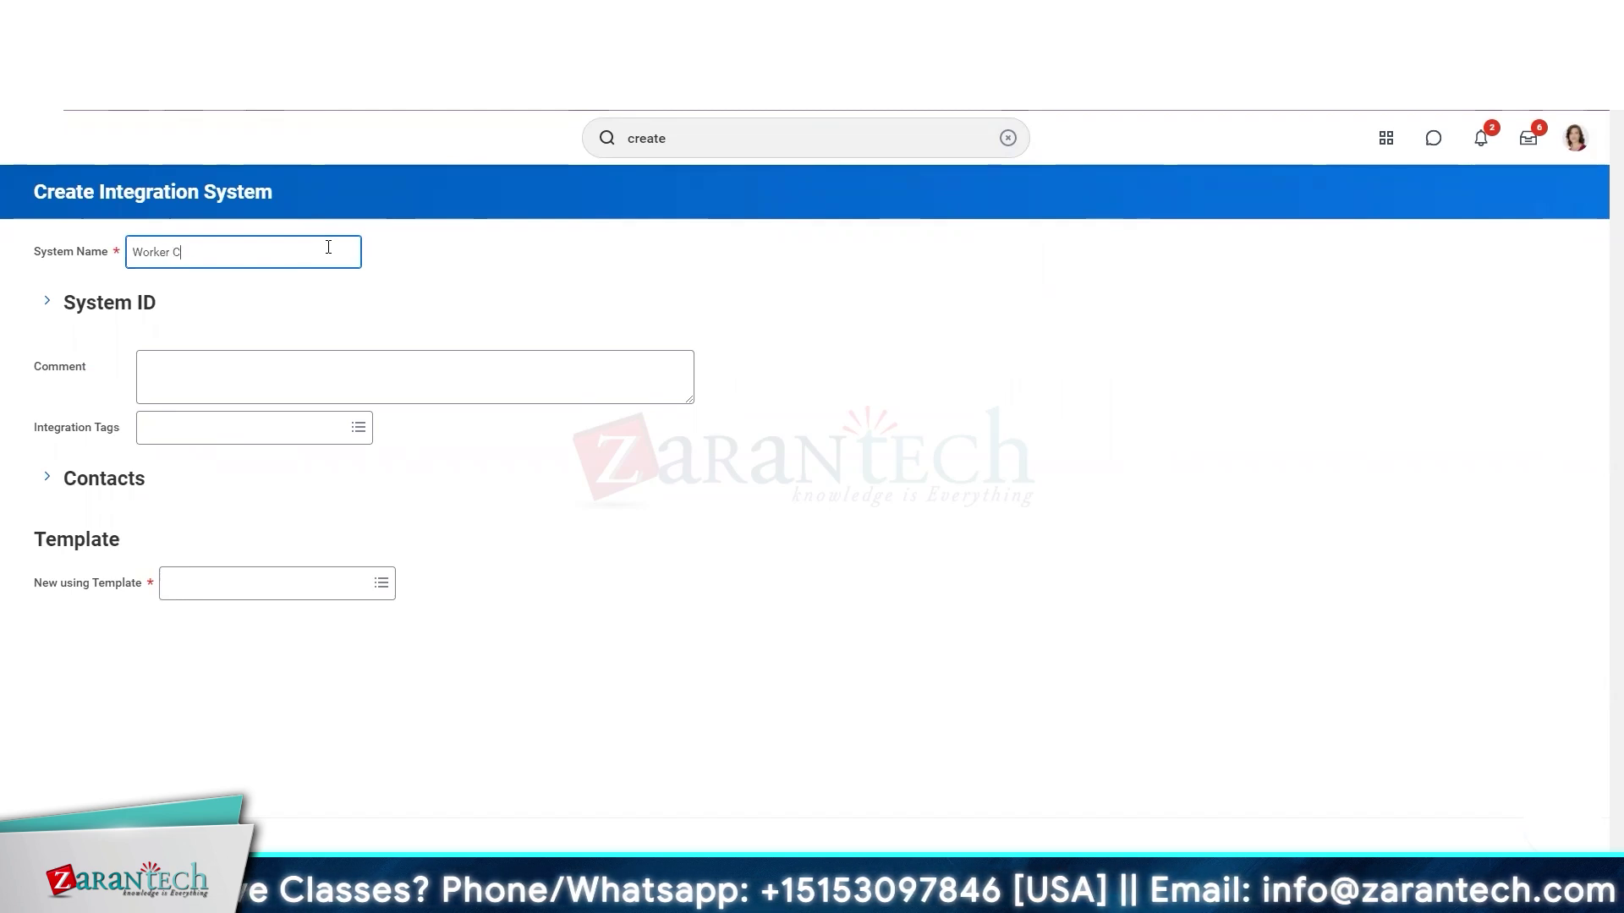
text(Hnag)
key(BackSpace)
key(BackSpace)
key(BackSpace)
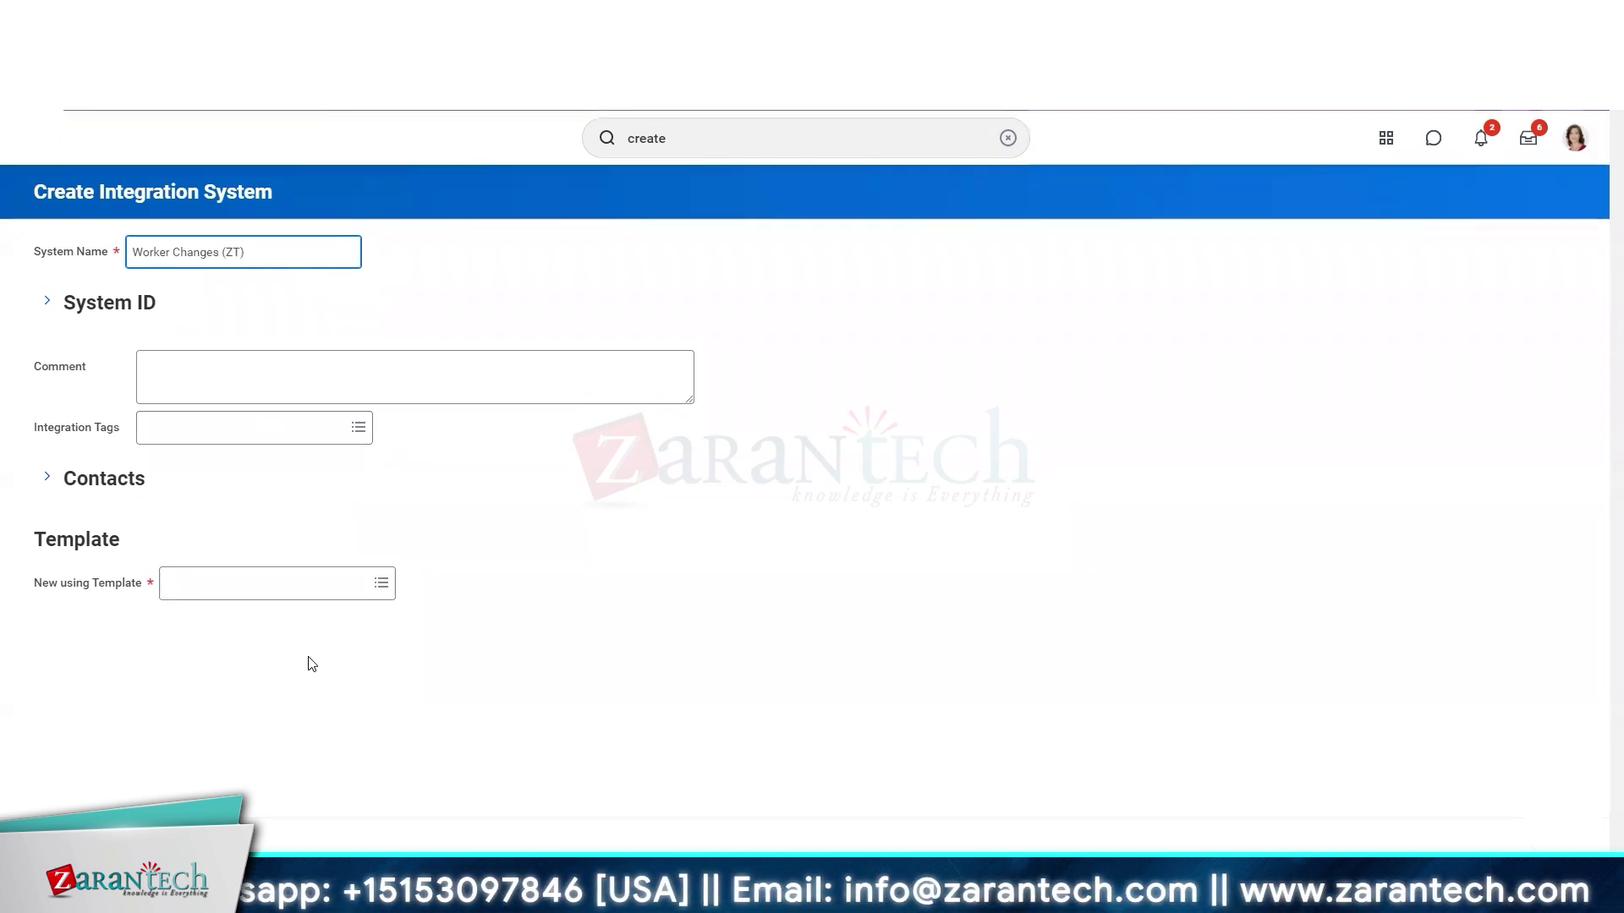
- Search all integration templates for "worker", choose Worker Effective Change Interface, and submit the new integration system
click(307, 602)
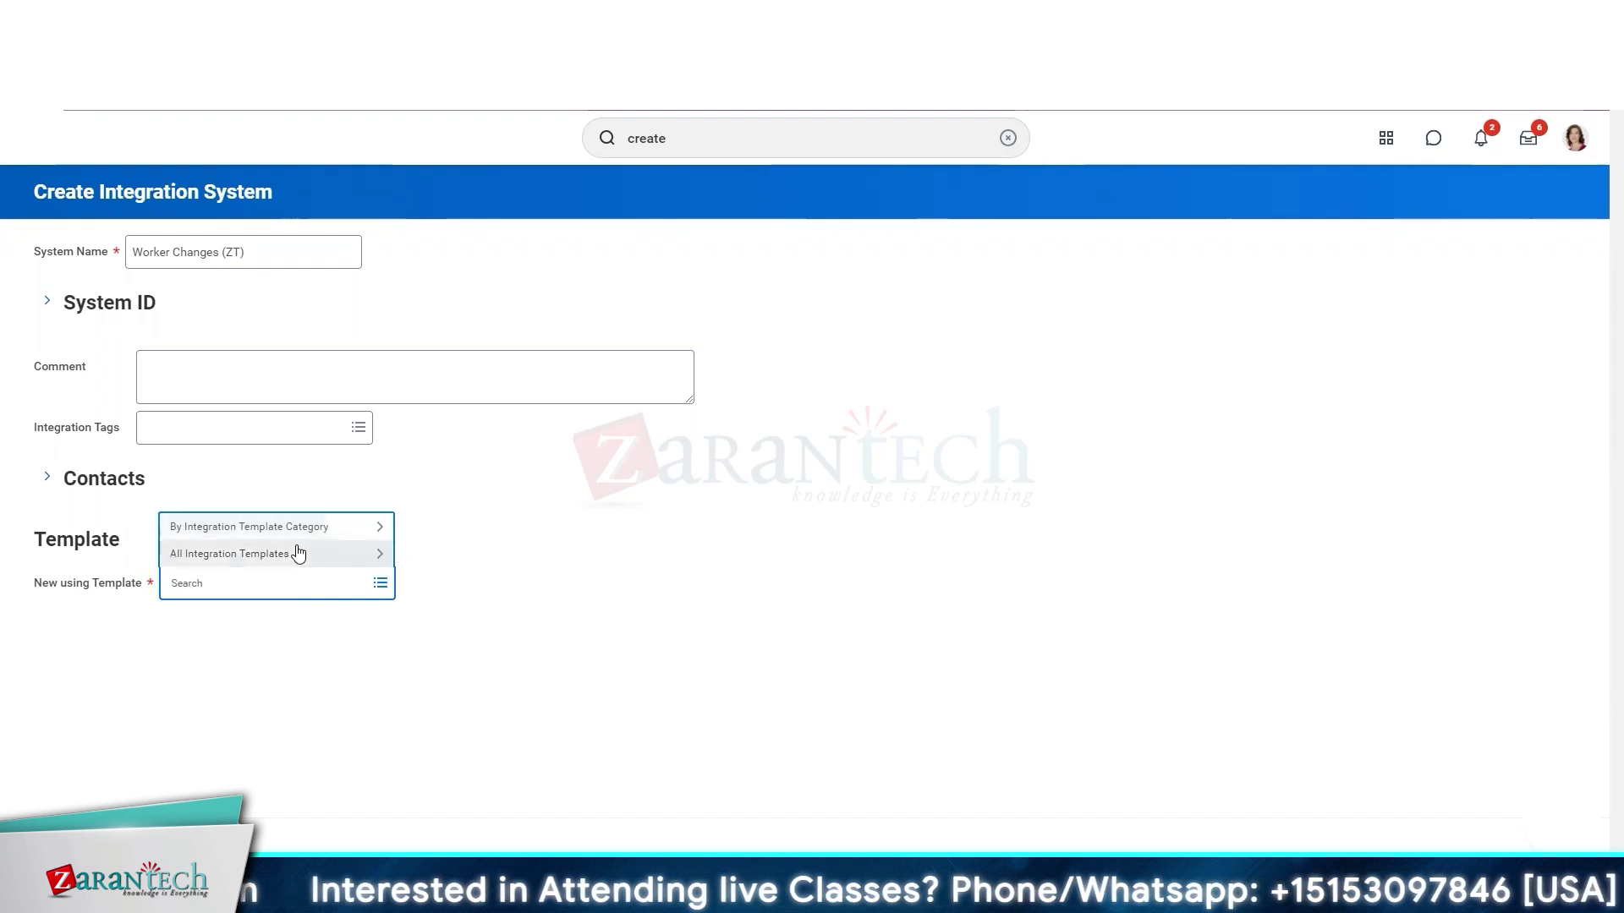
click(301, 555)
click(298, 582)
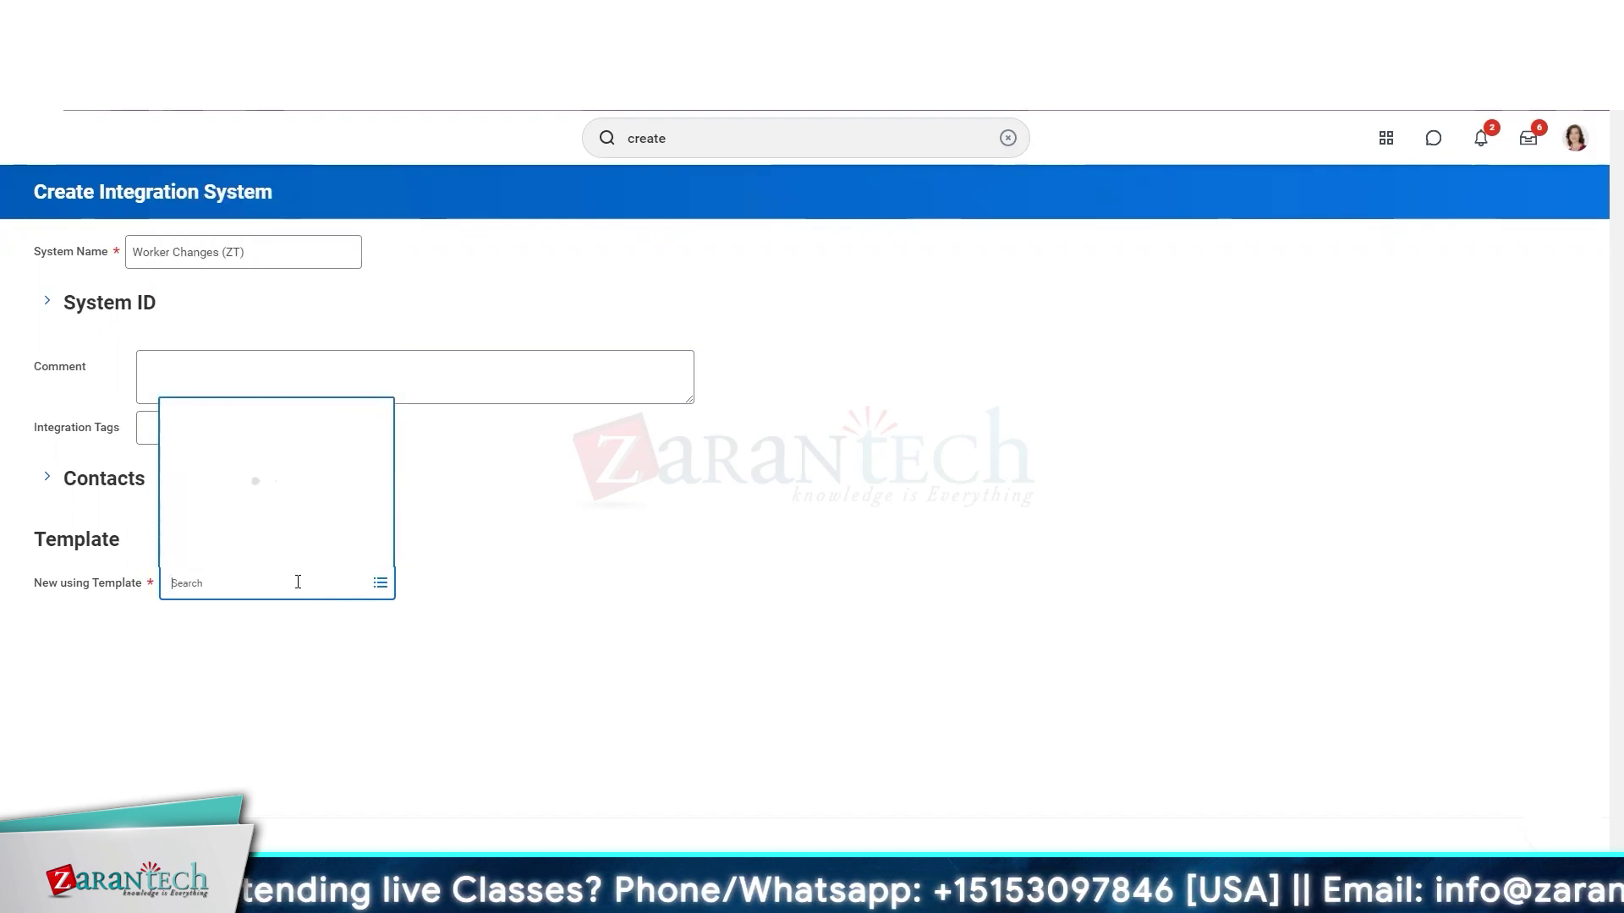
text(worker)
key(Return)
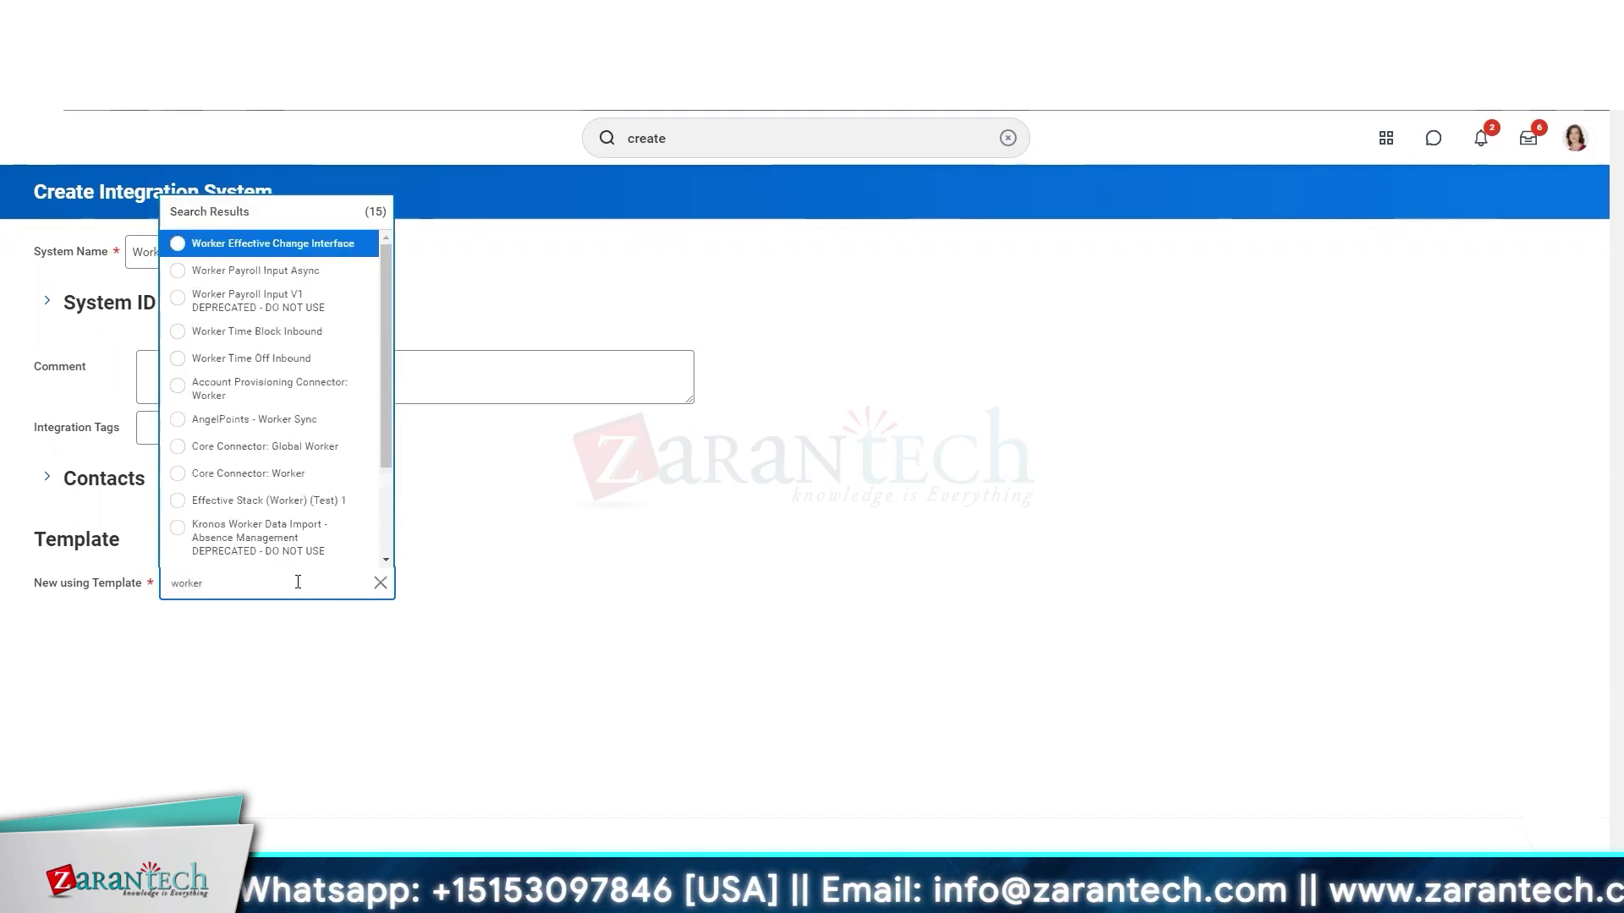
click(318, 246)
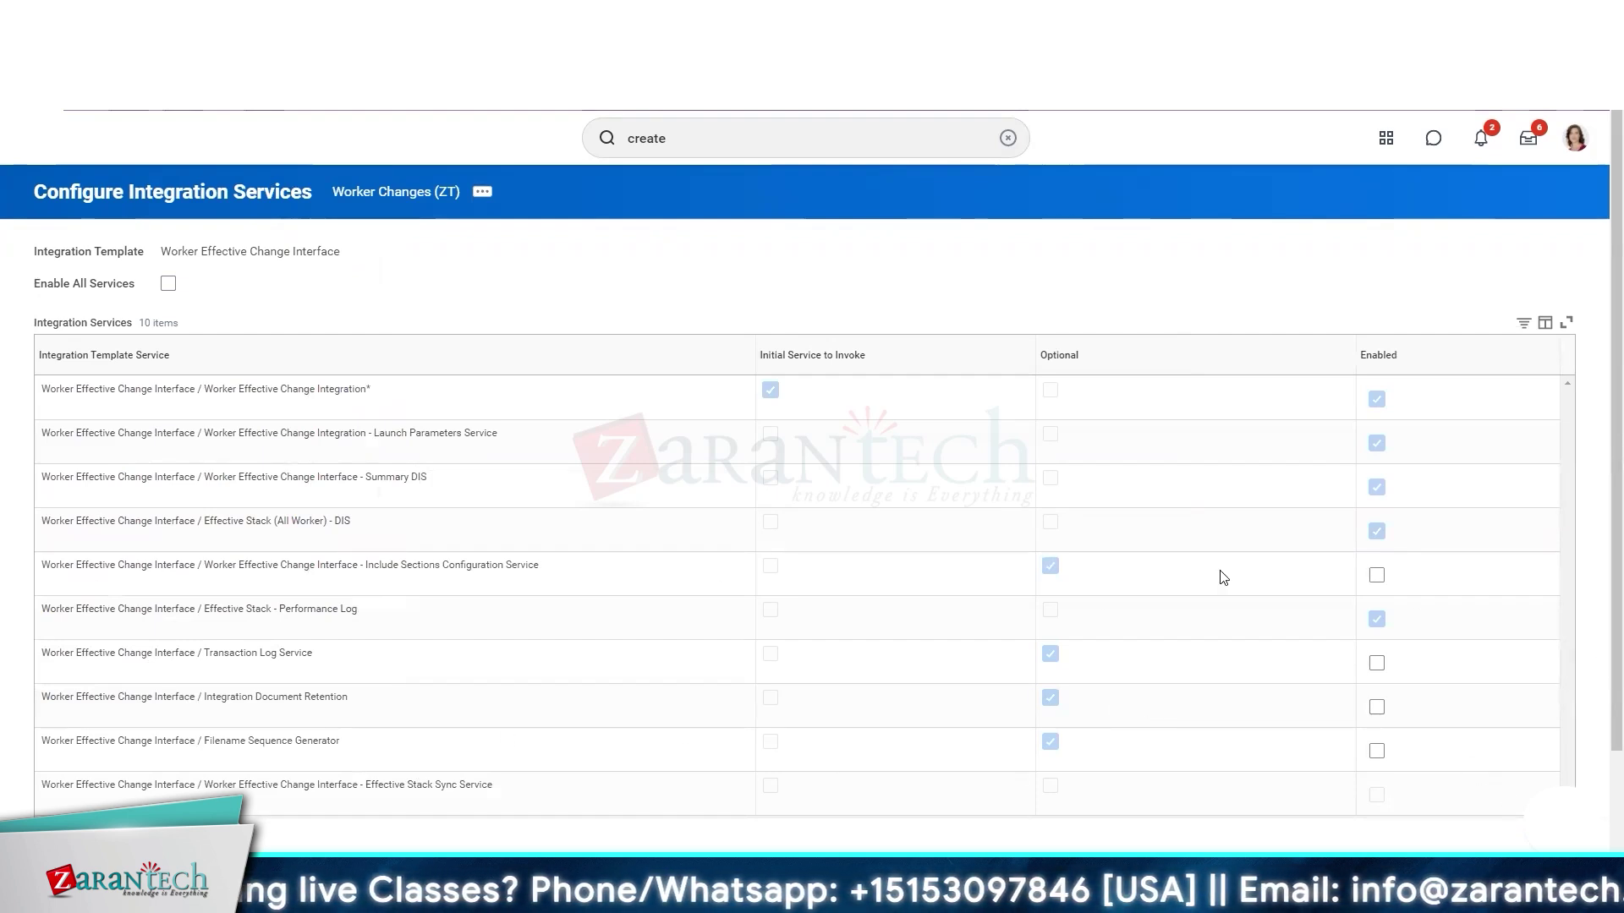
- Add a custom integration service row, search for "worker", choose Additional Worker Fields, and submit the services configuration
scroll(700, 338, down, 2)
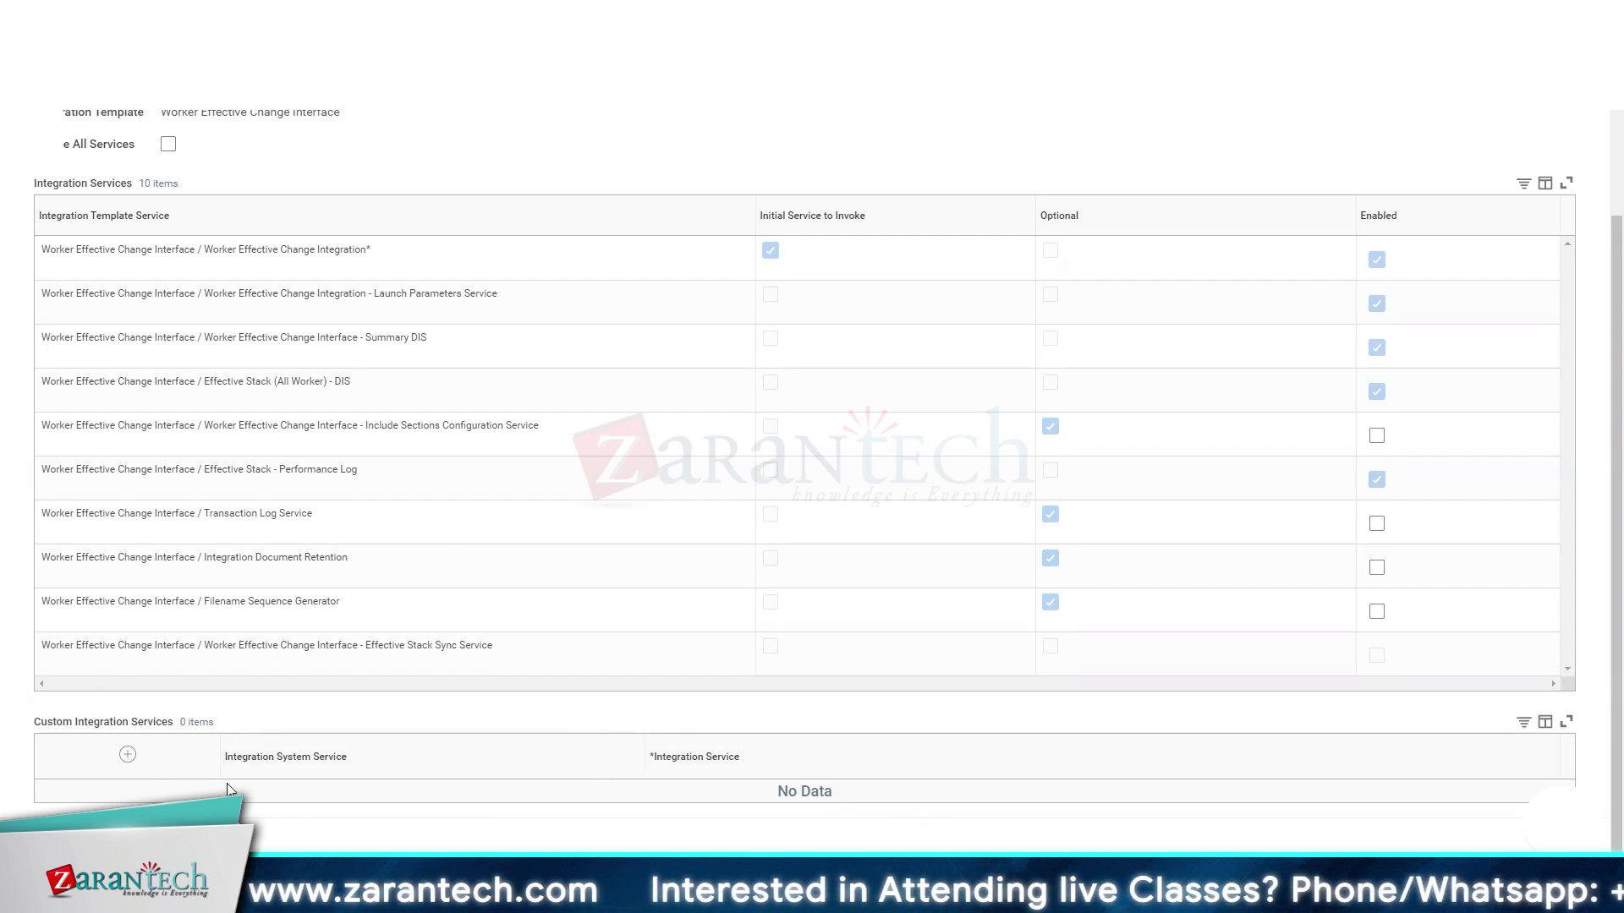
click(127, 753)
scroll(375, 772, down, 1)
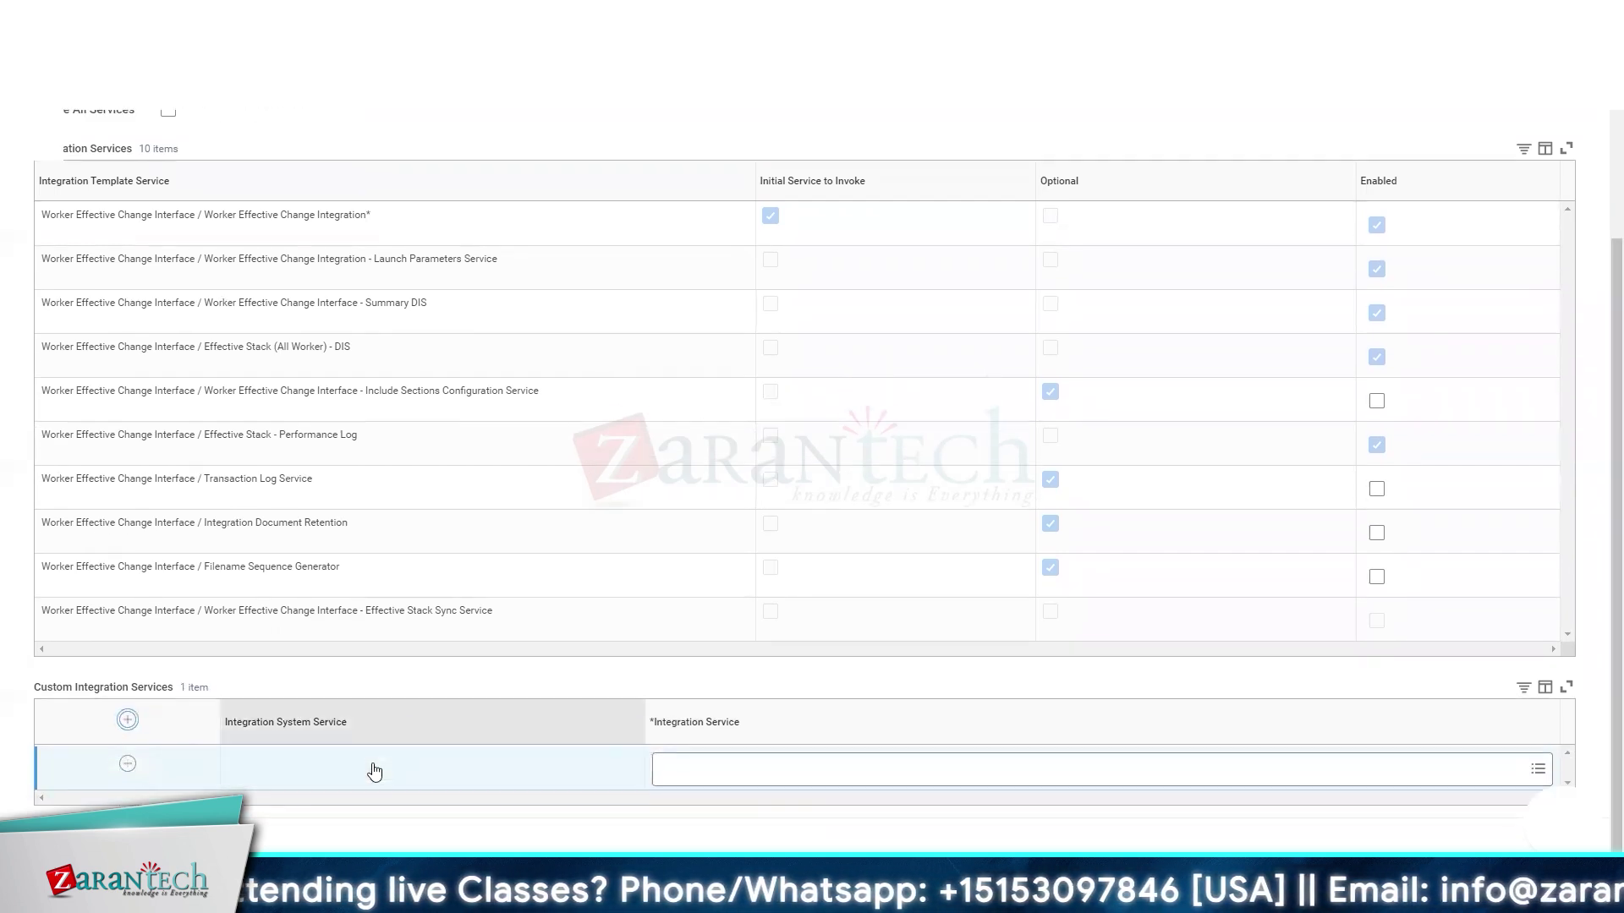
click(844, 770)
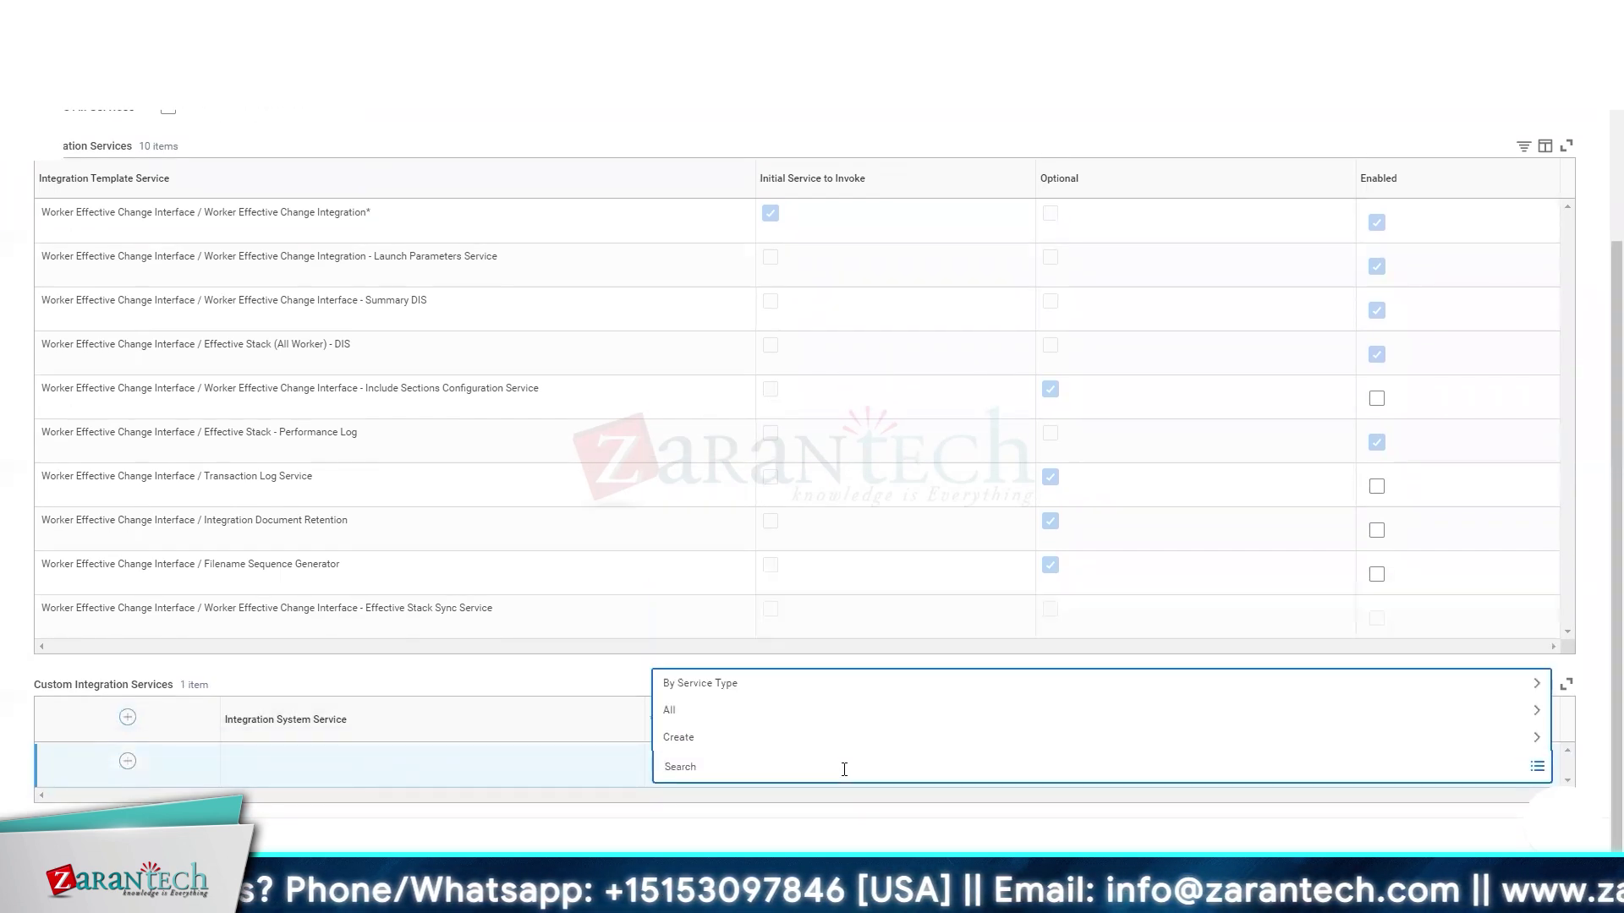
text(worker)
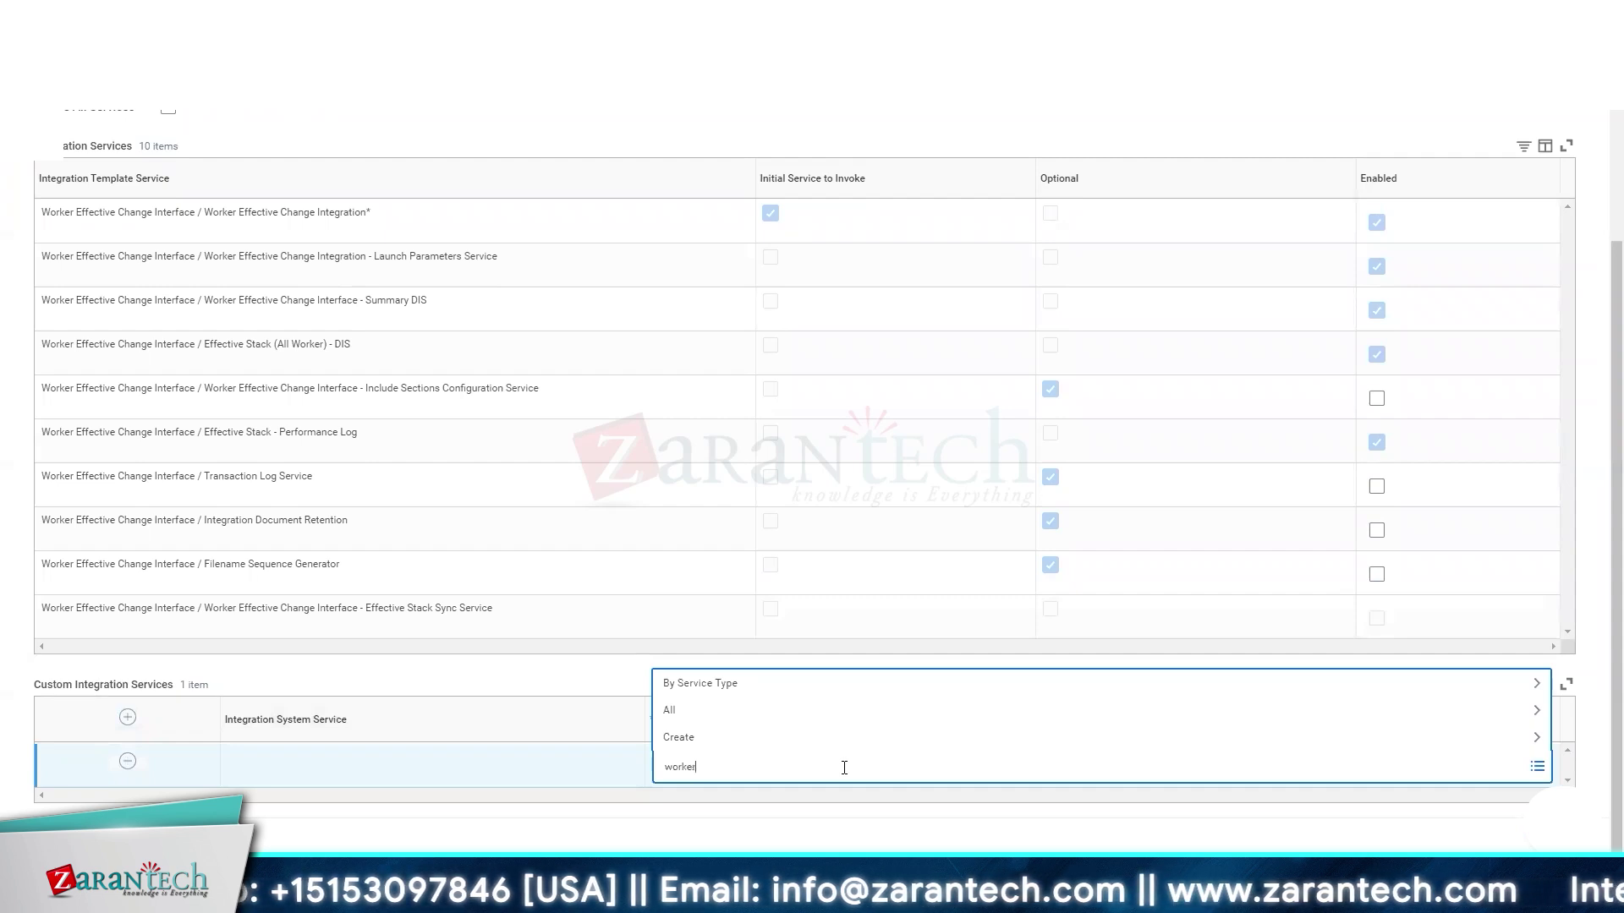
key(Return)
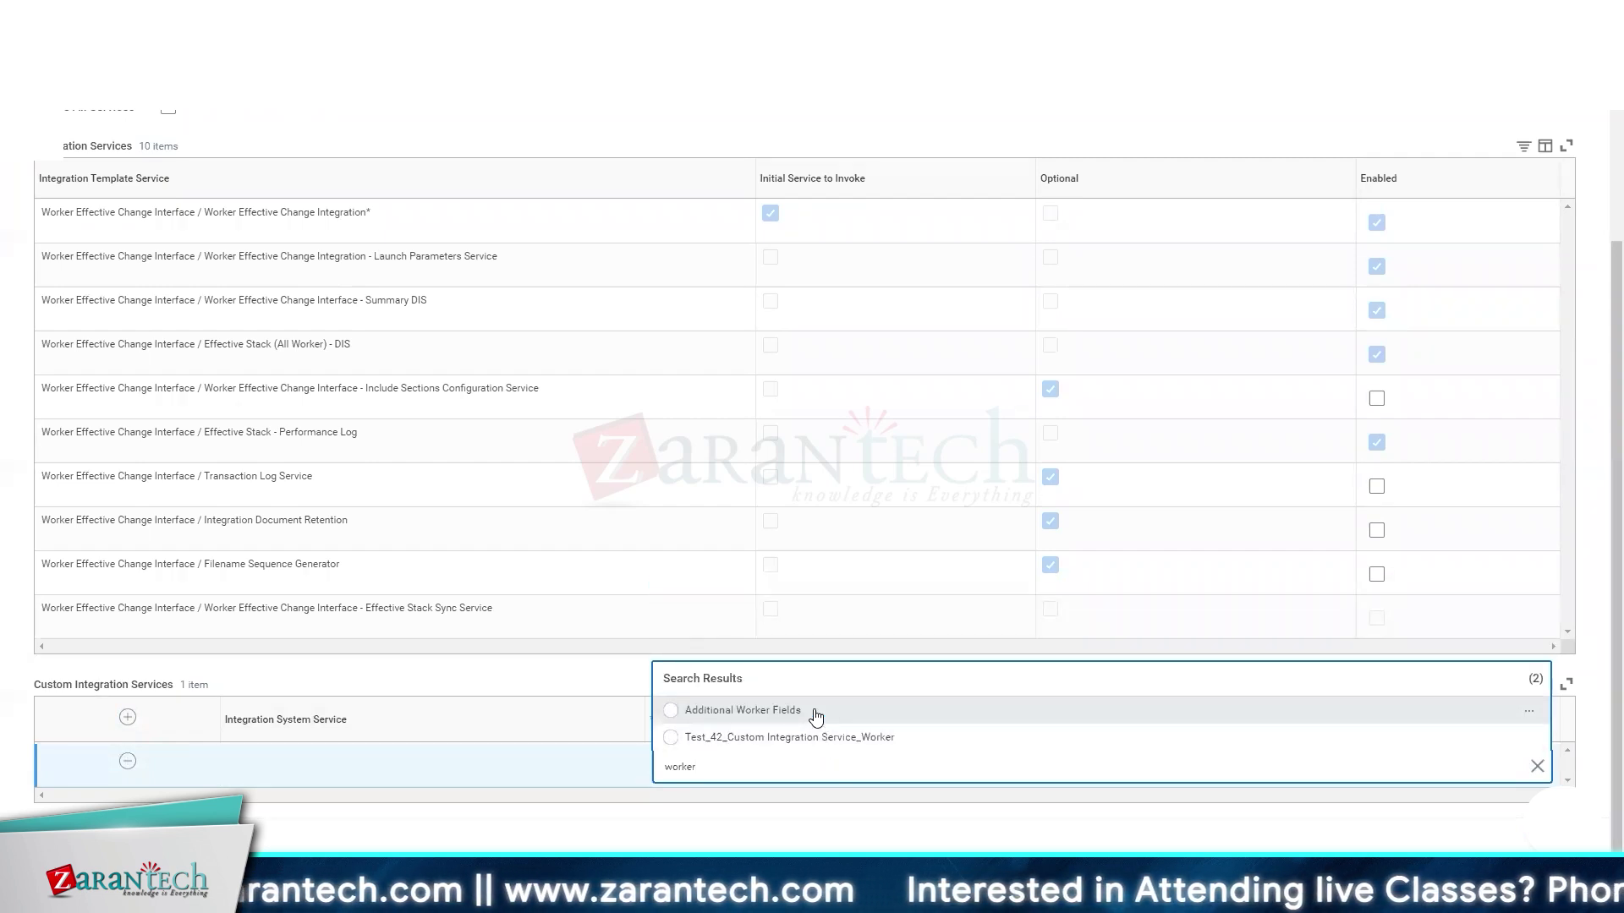
click(816, 717)
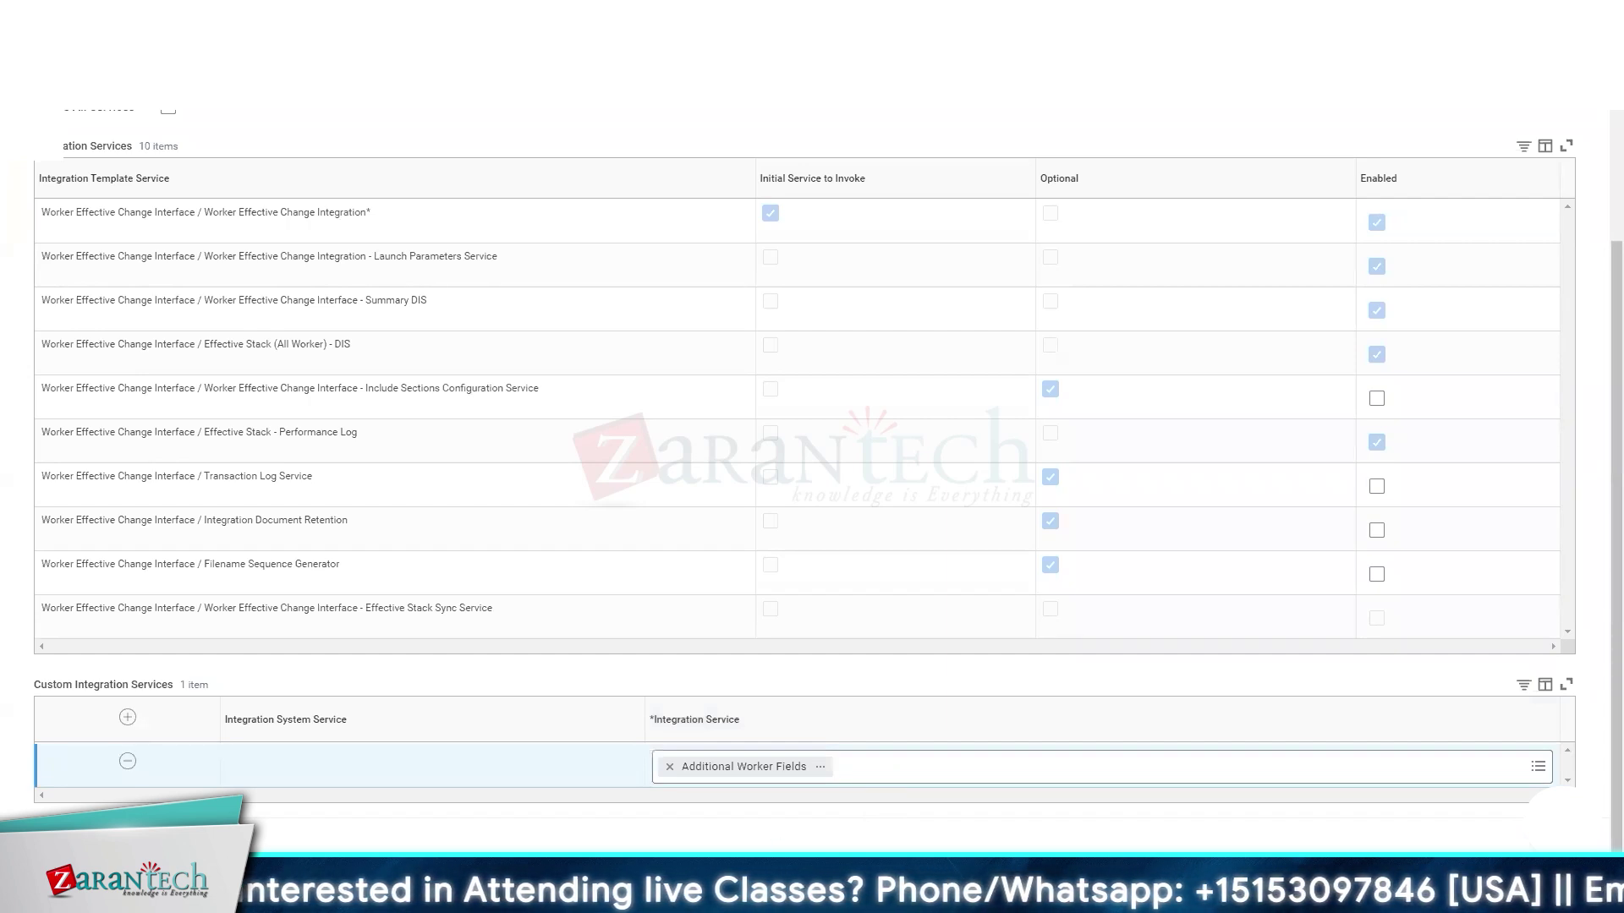
scroll(460, 772, up, 3)
scroll(462, 778, down, 3)
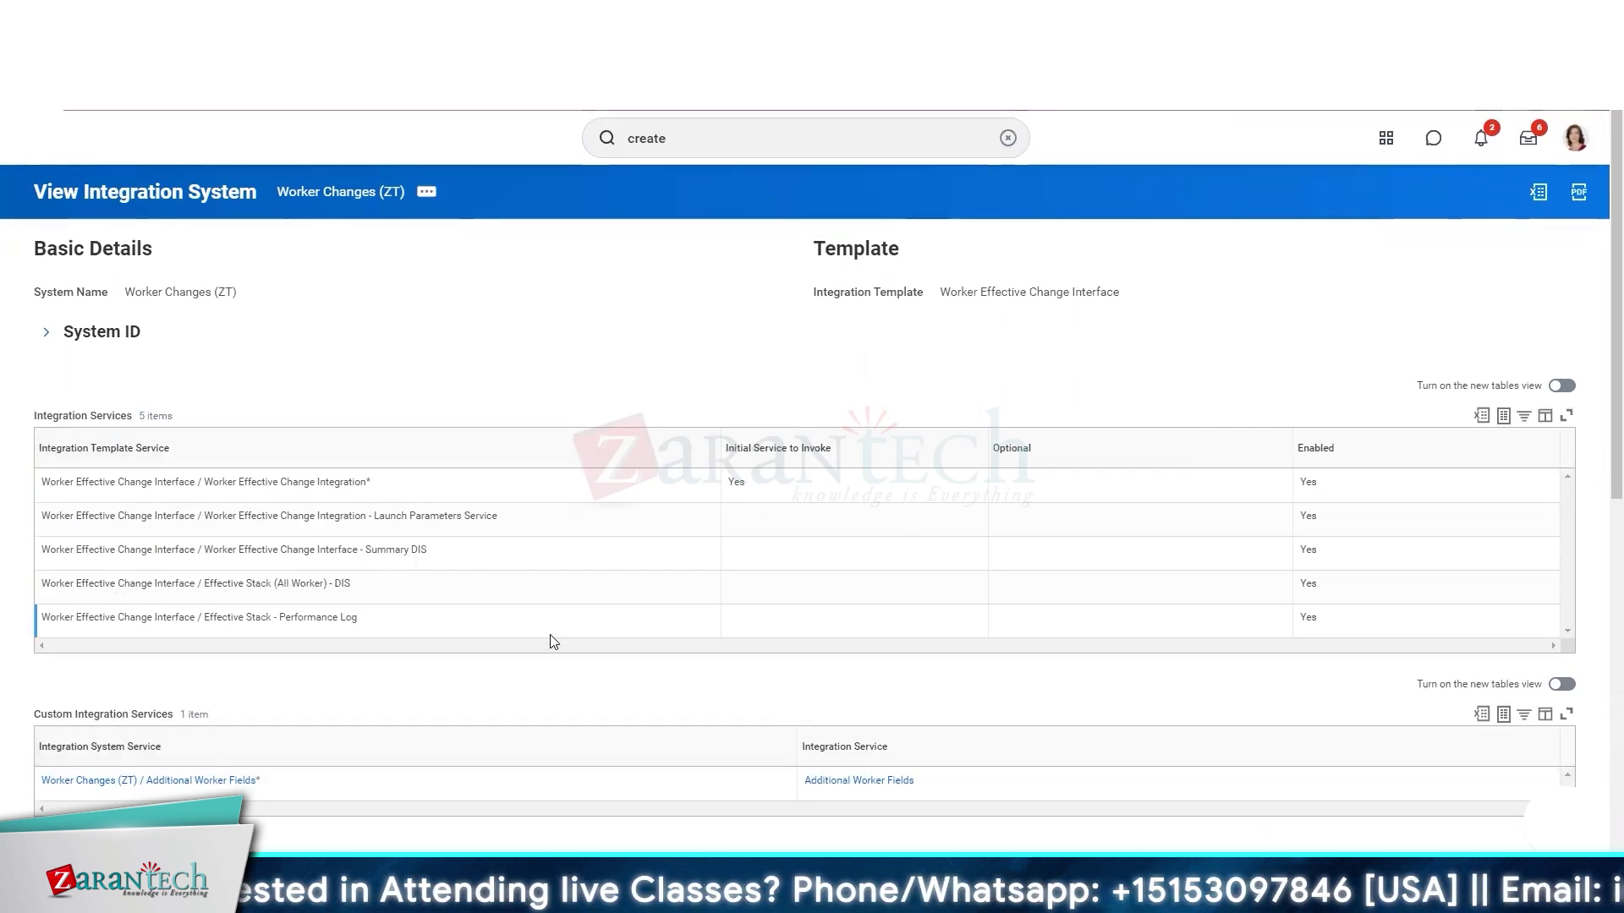
- Review the saved services of Worker Changes (ZT) and open the Configure Integration Attributes task for this integration system
scroll(483, 389, down, 2)
scroll(483, 389, down, 3)
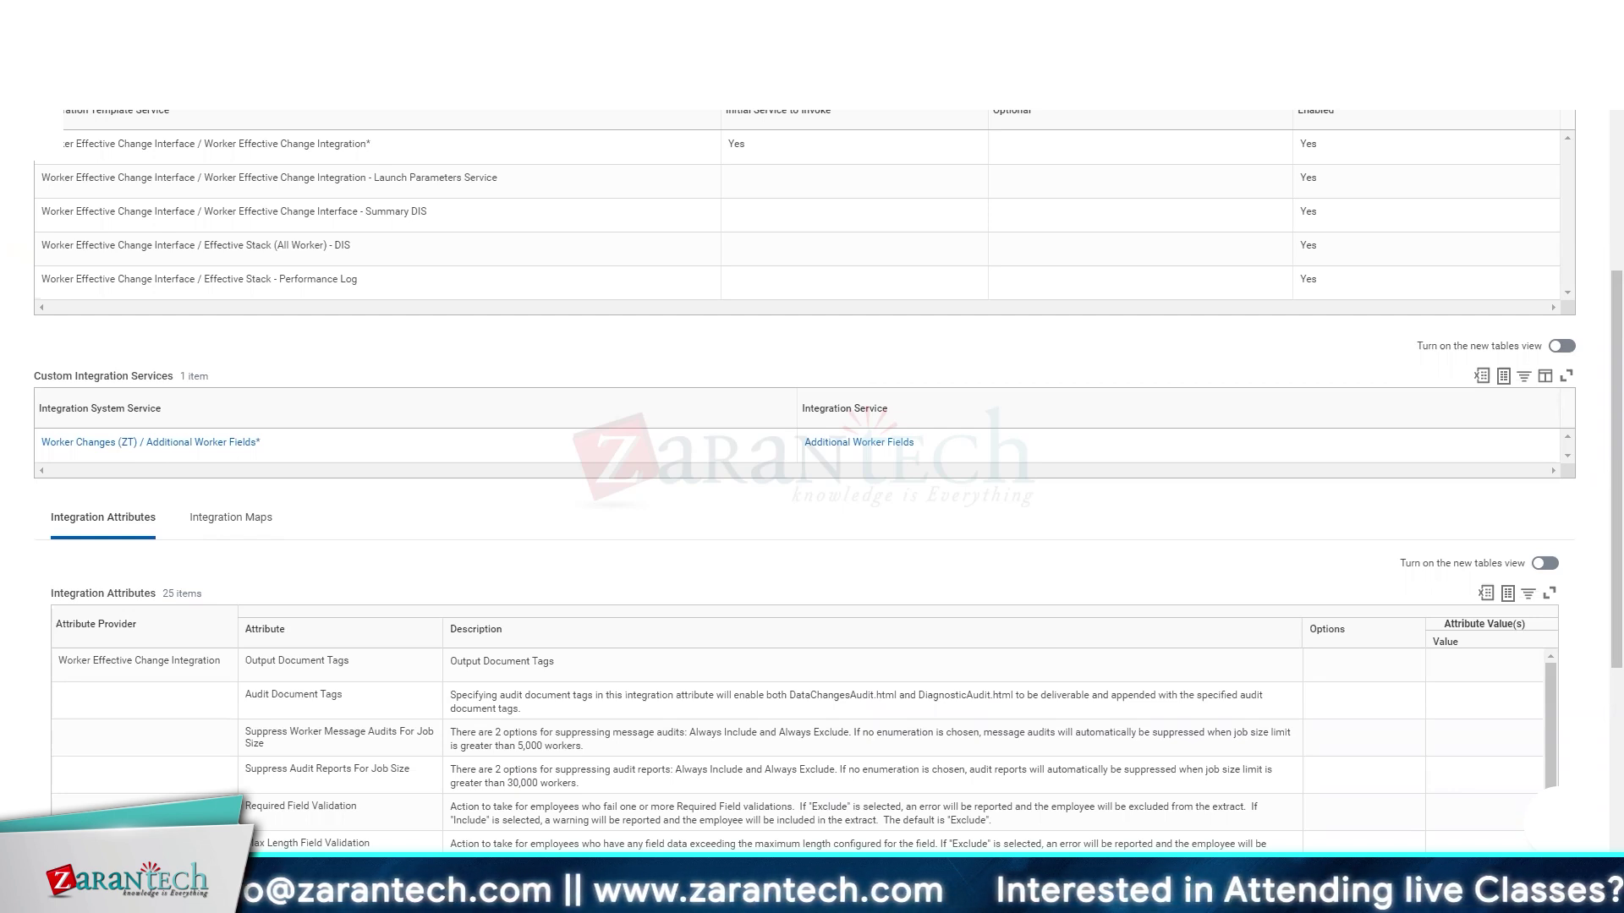
scroll(493, 232, up, 4)
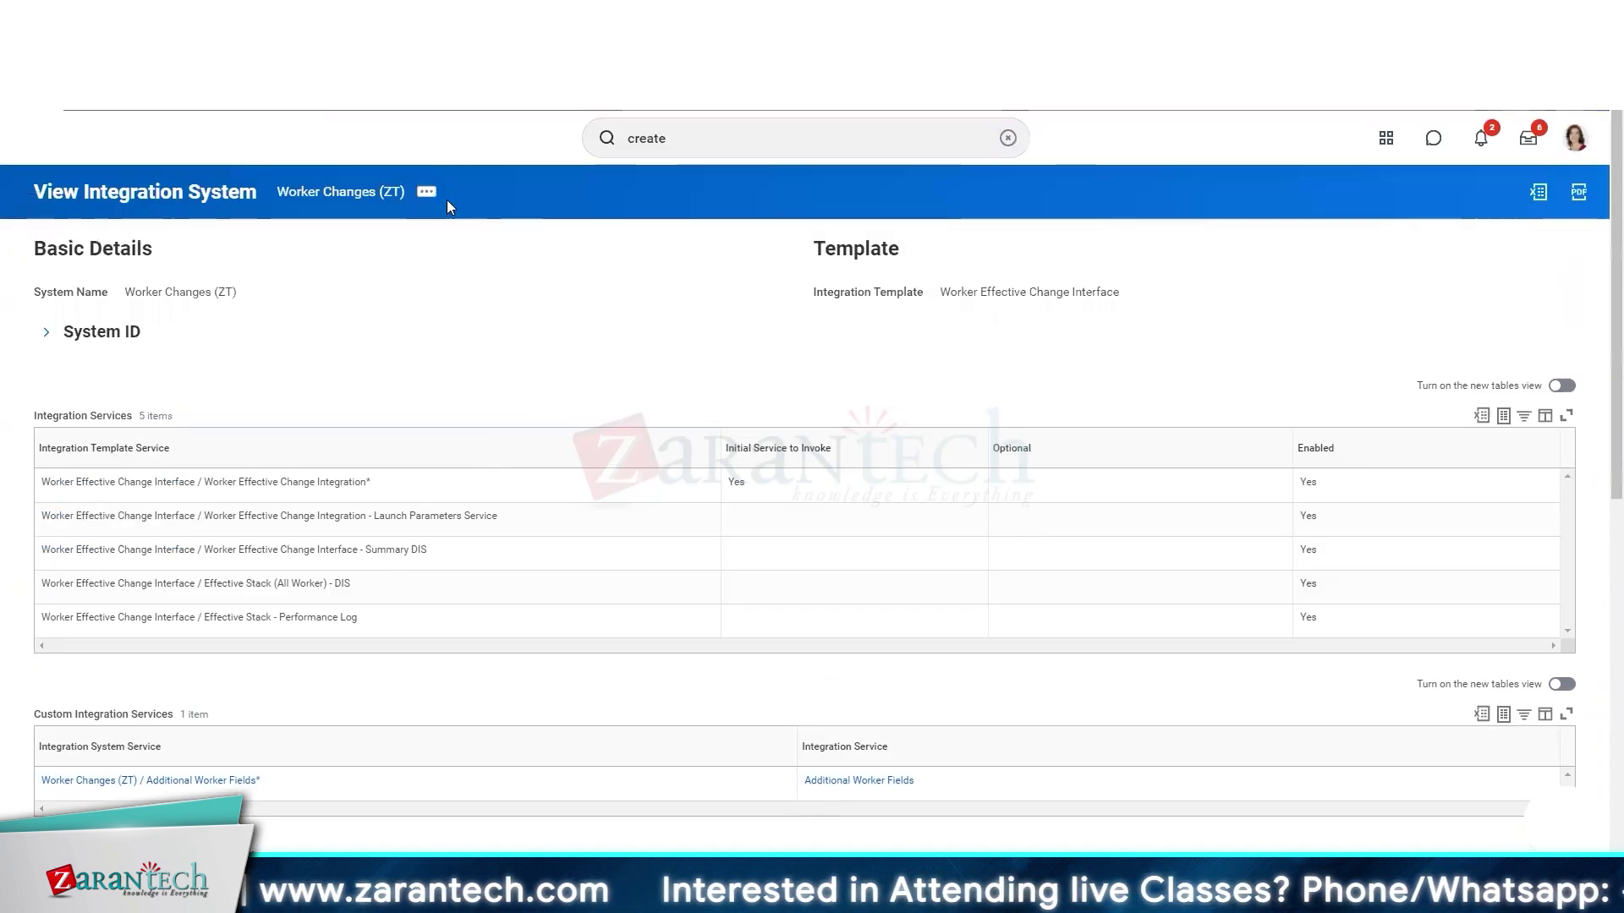
click(433, 193)
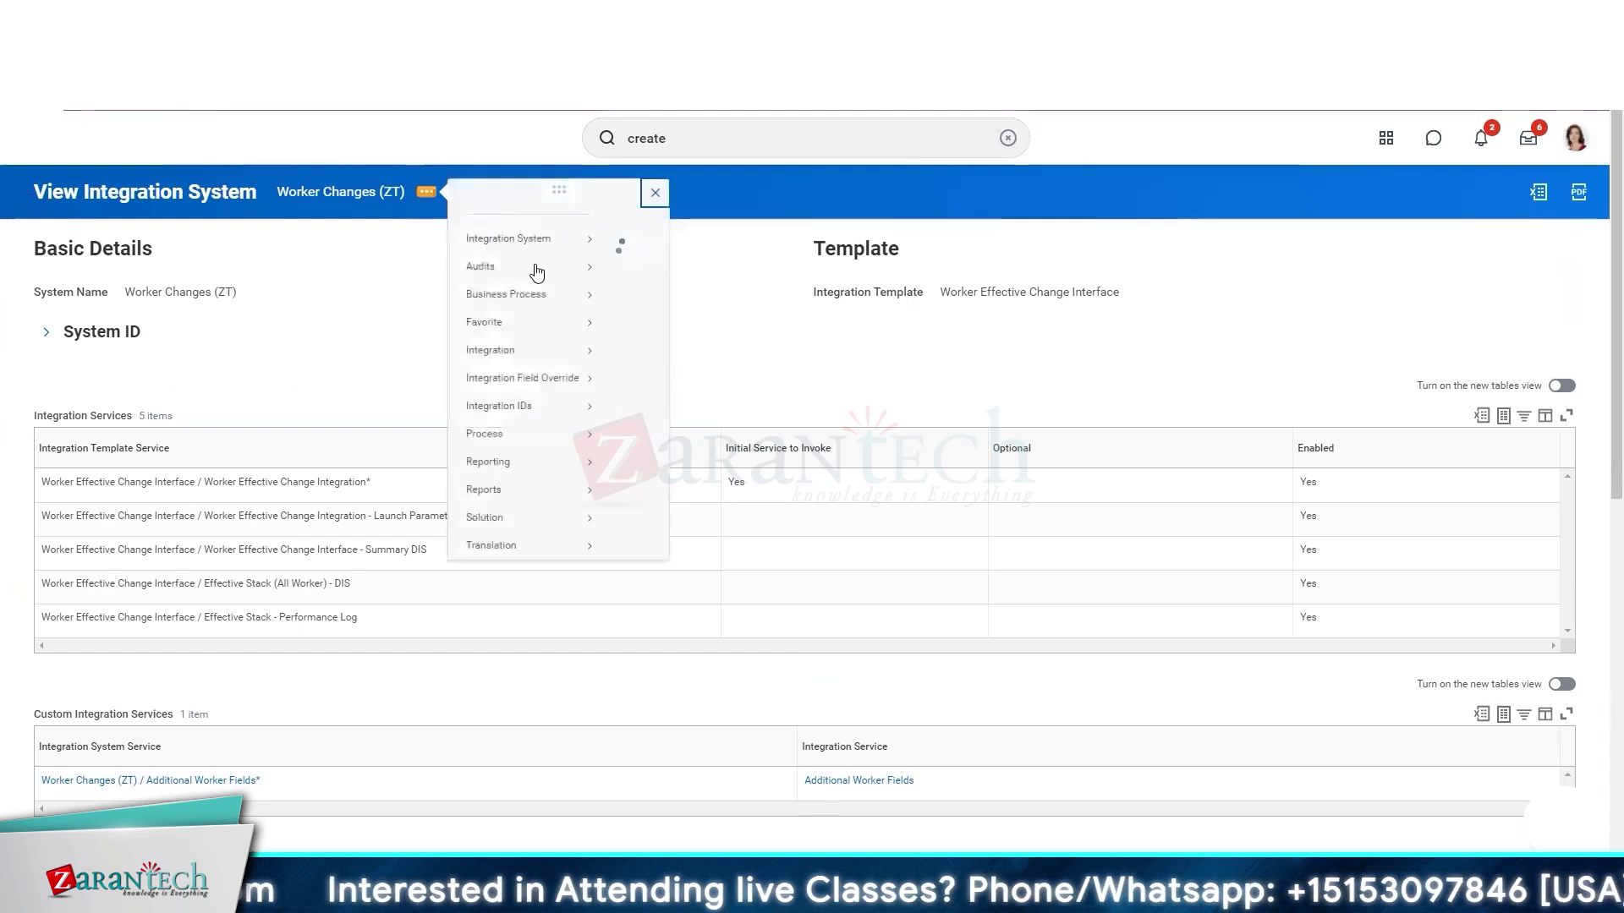
mouse_move(539, 268)
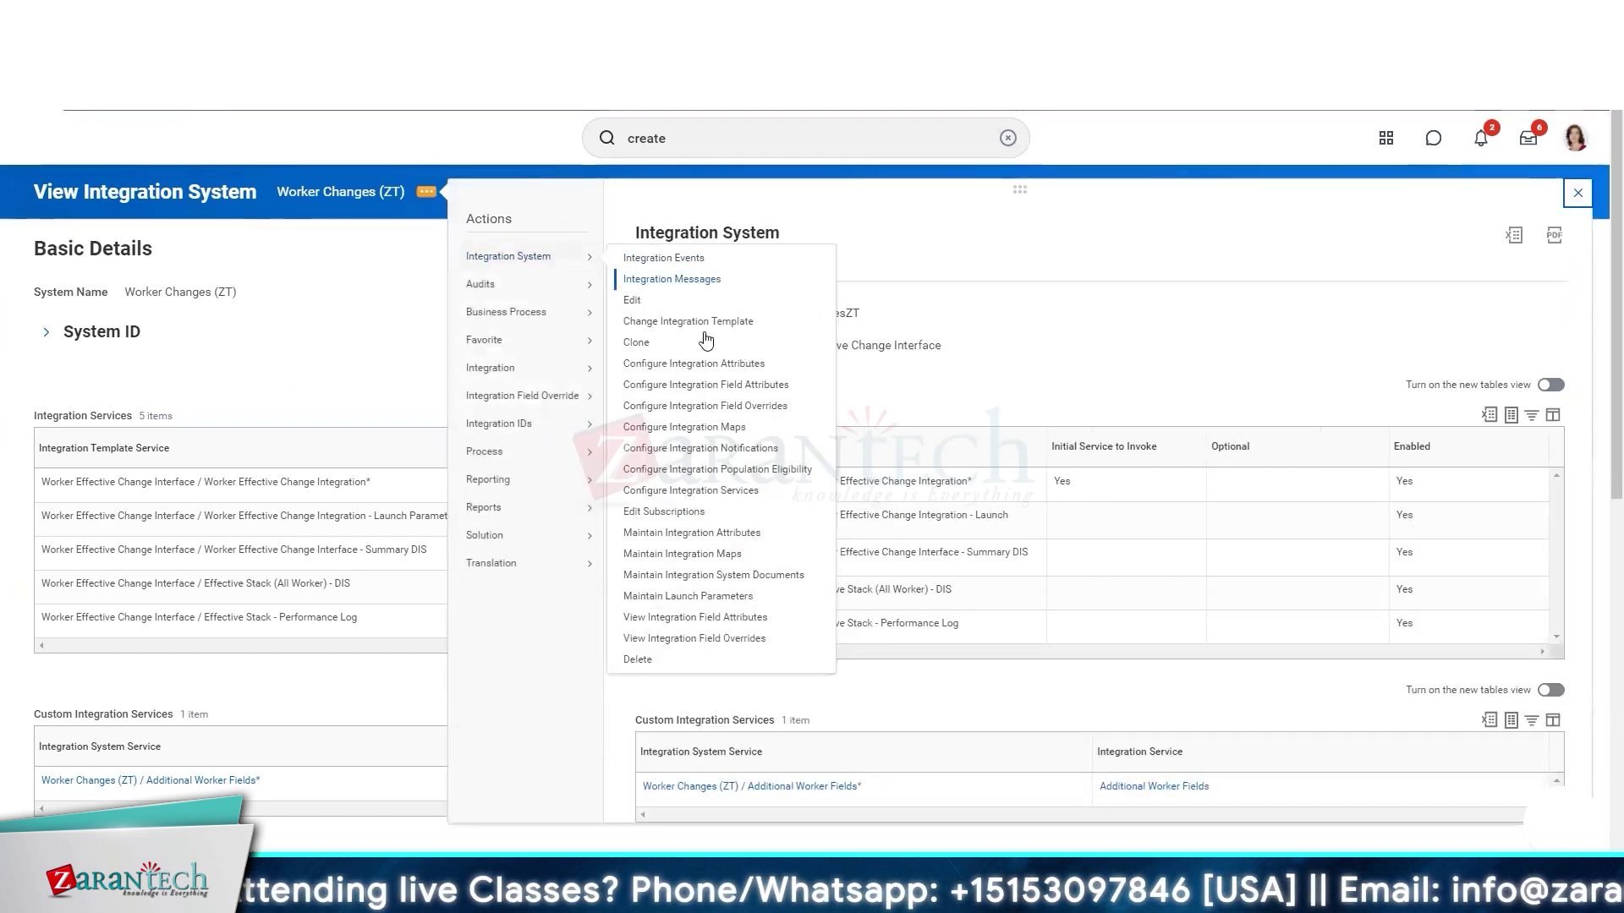
click(694, 364)
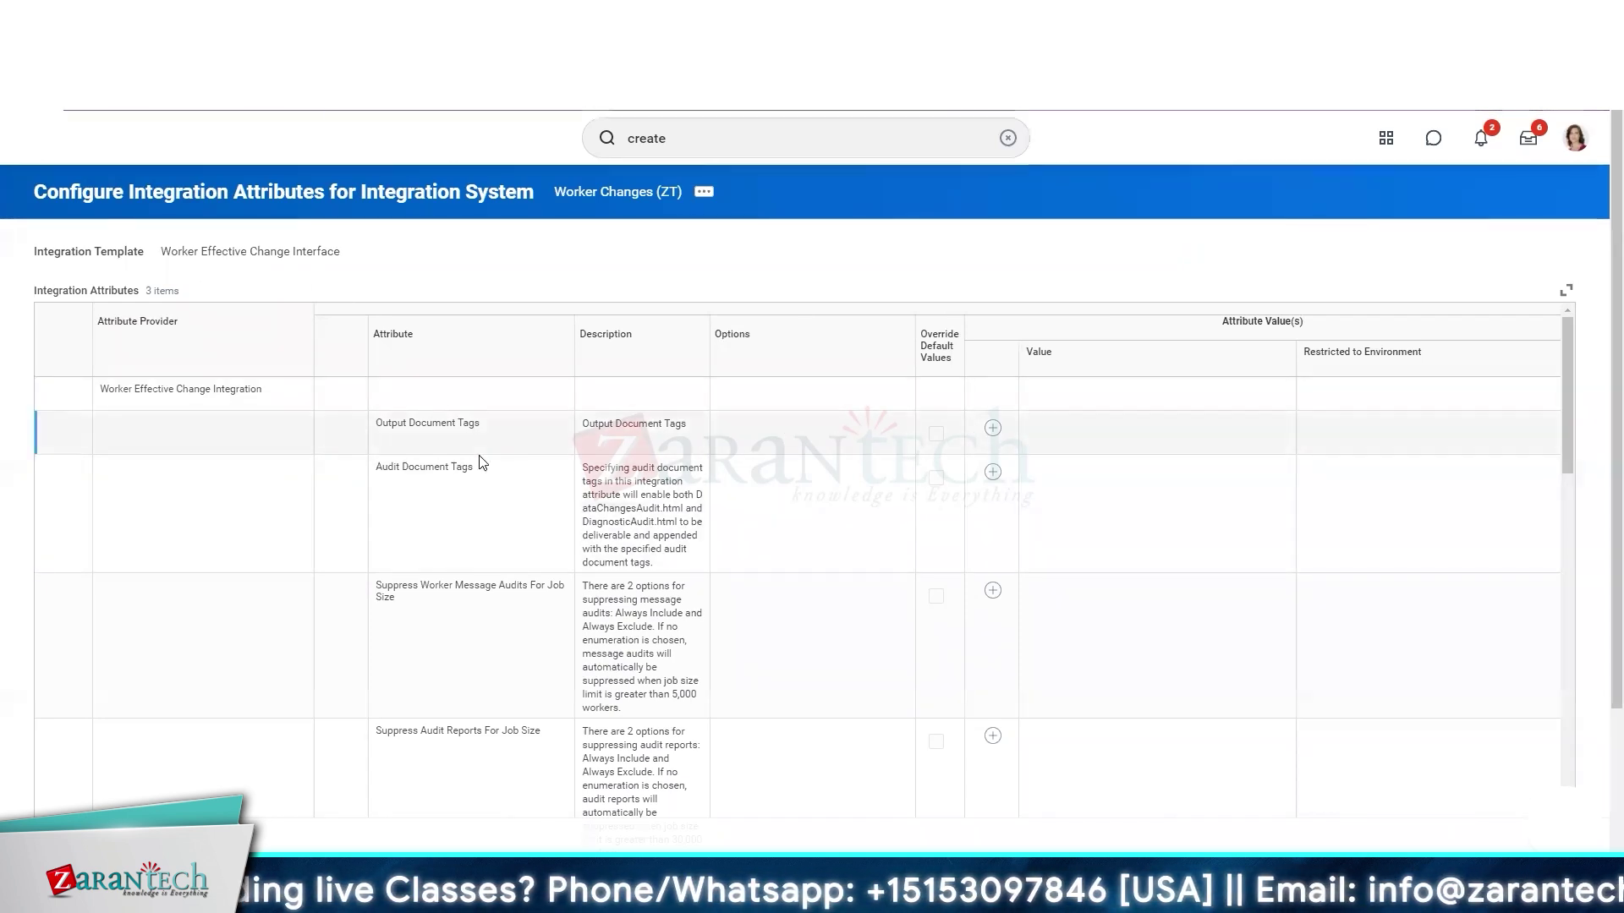
- Add a value row under the Output Document Tags attribute and start creating a new document tag for it
click(992, 431)
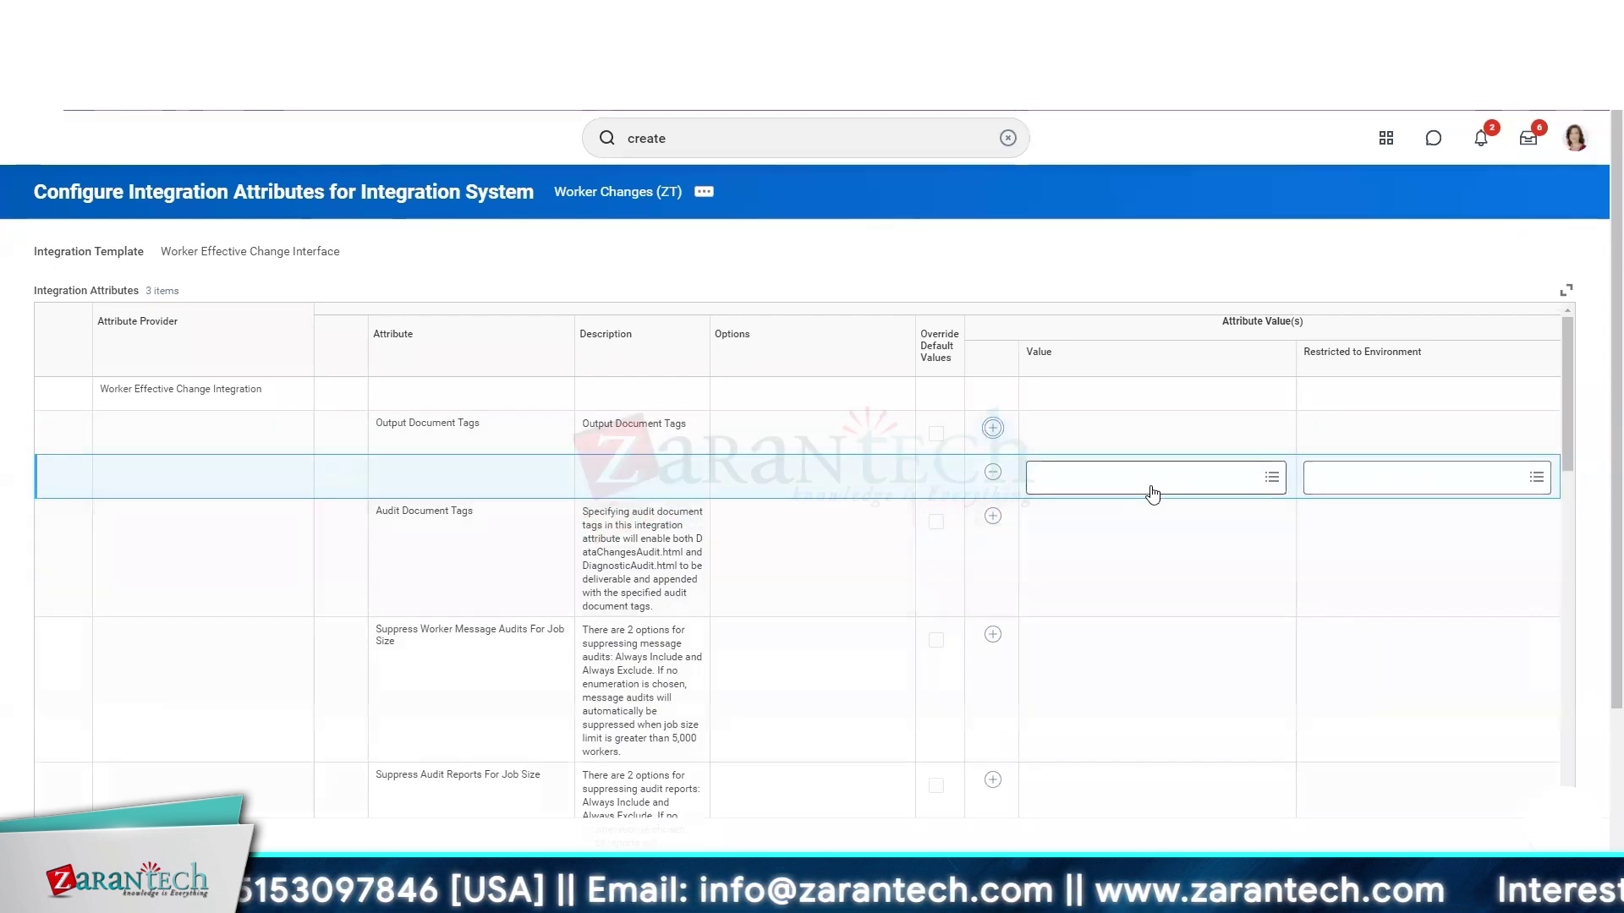
click(1152, 487)
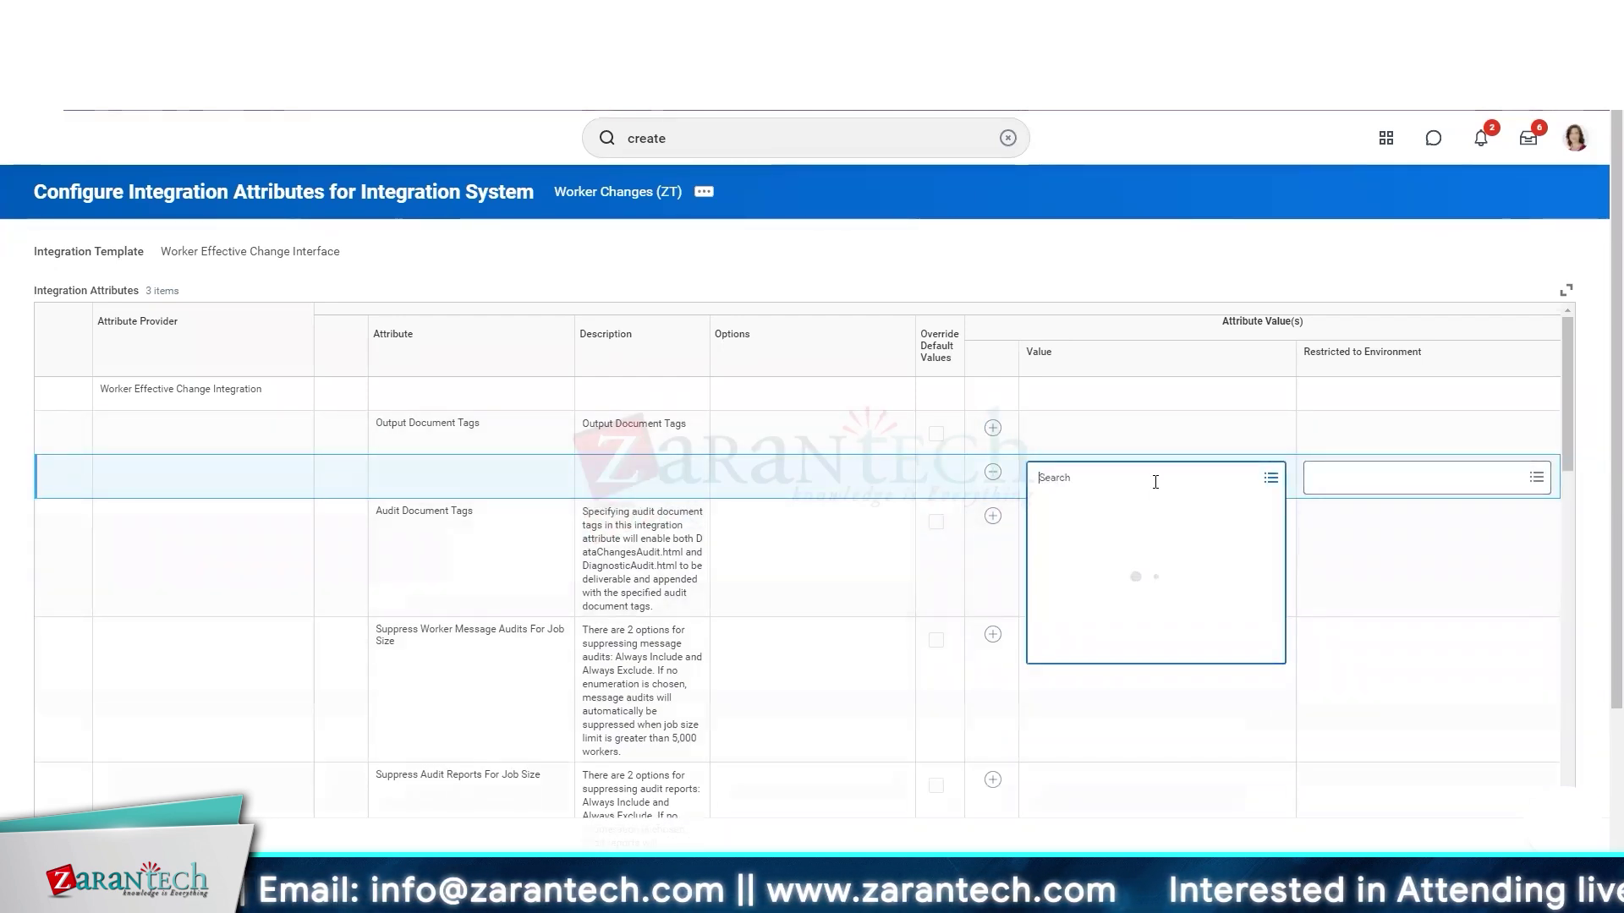
click(1121, 518)
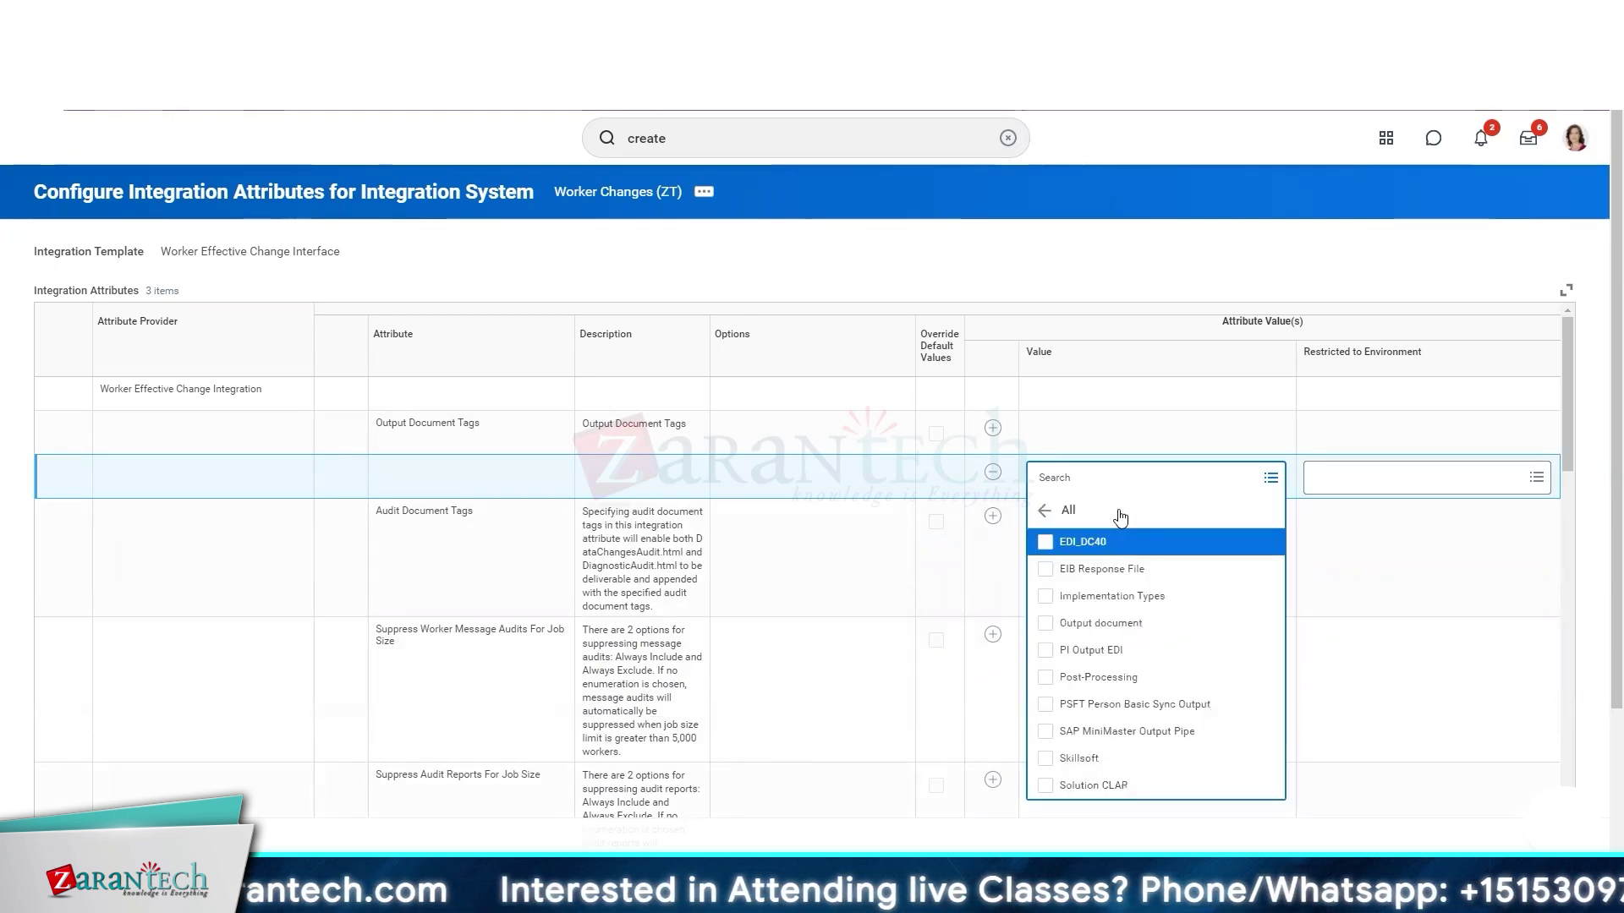
click(1043, 509)
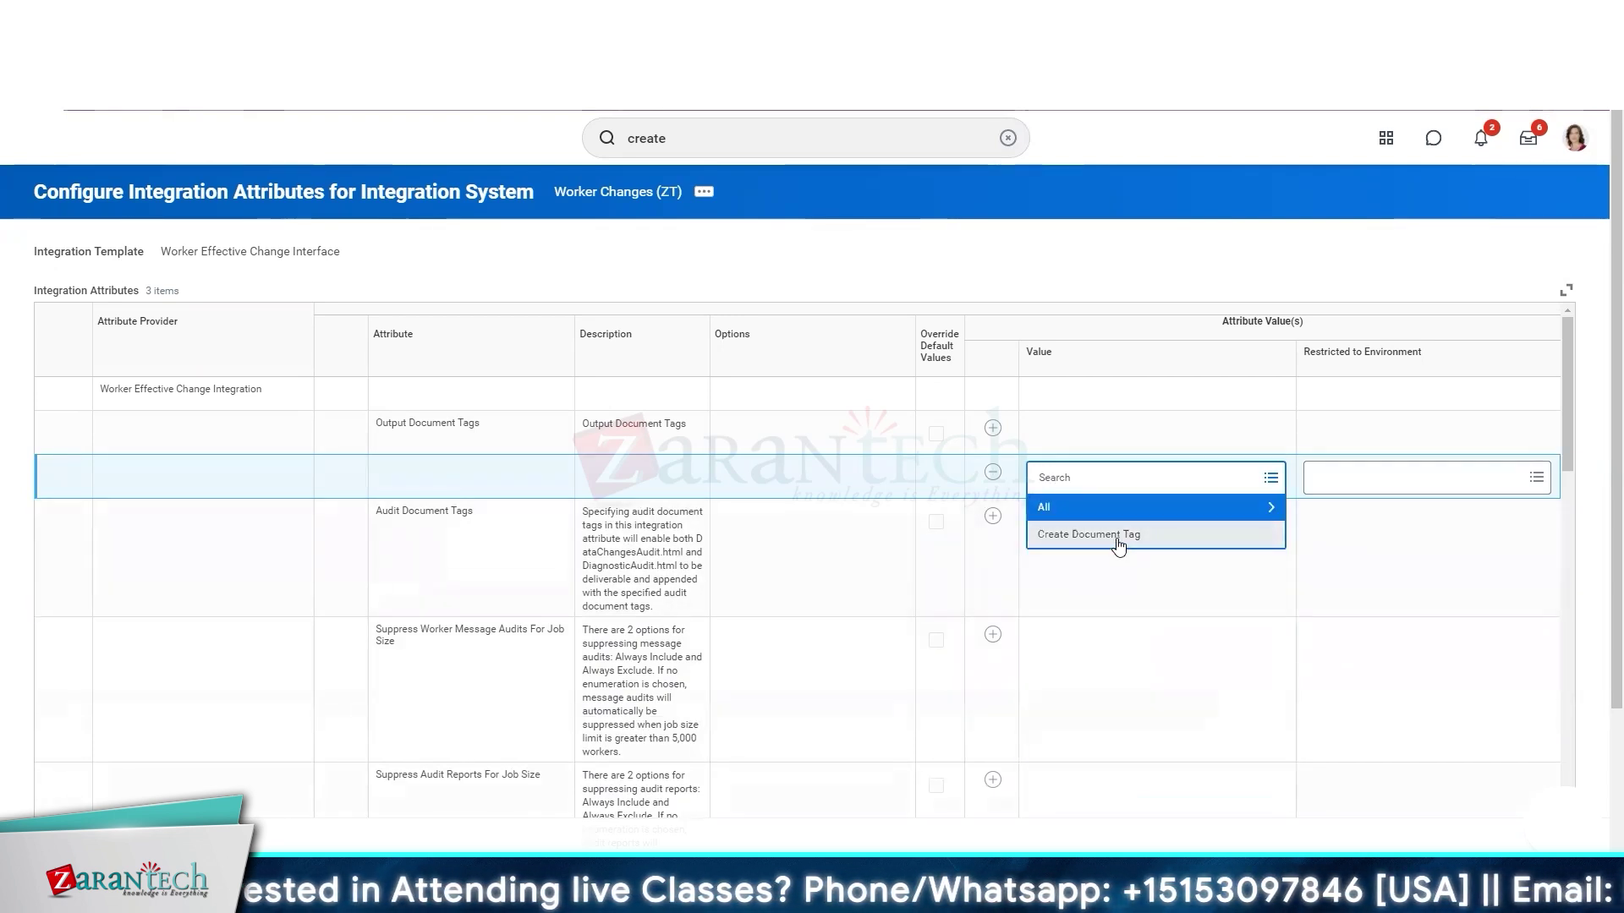
click(1117, 536)
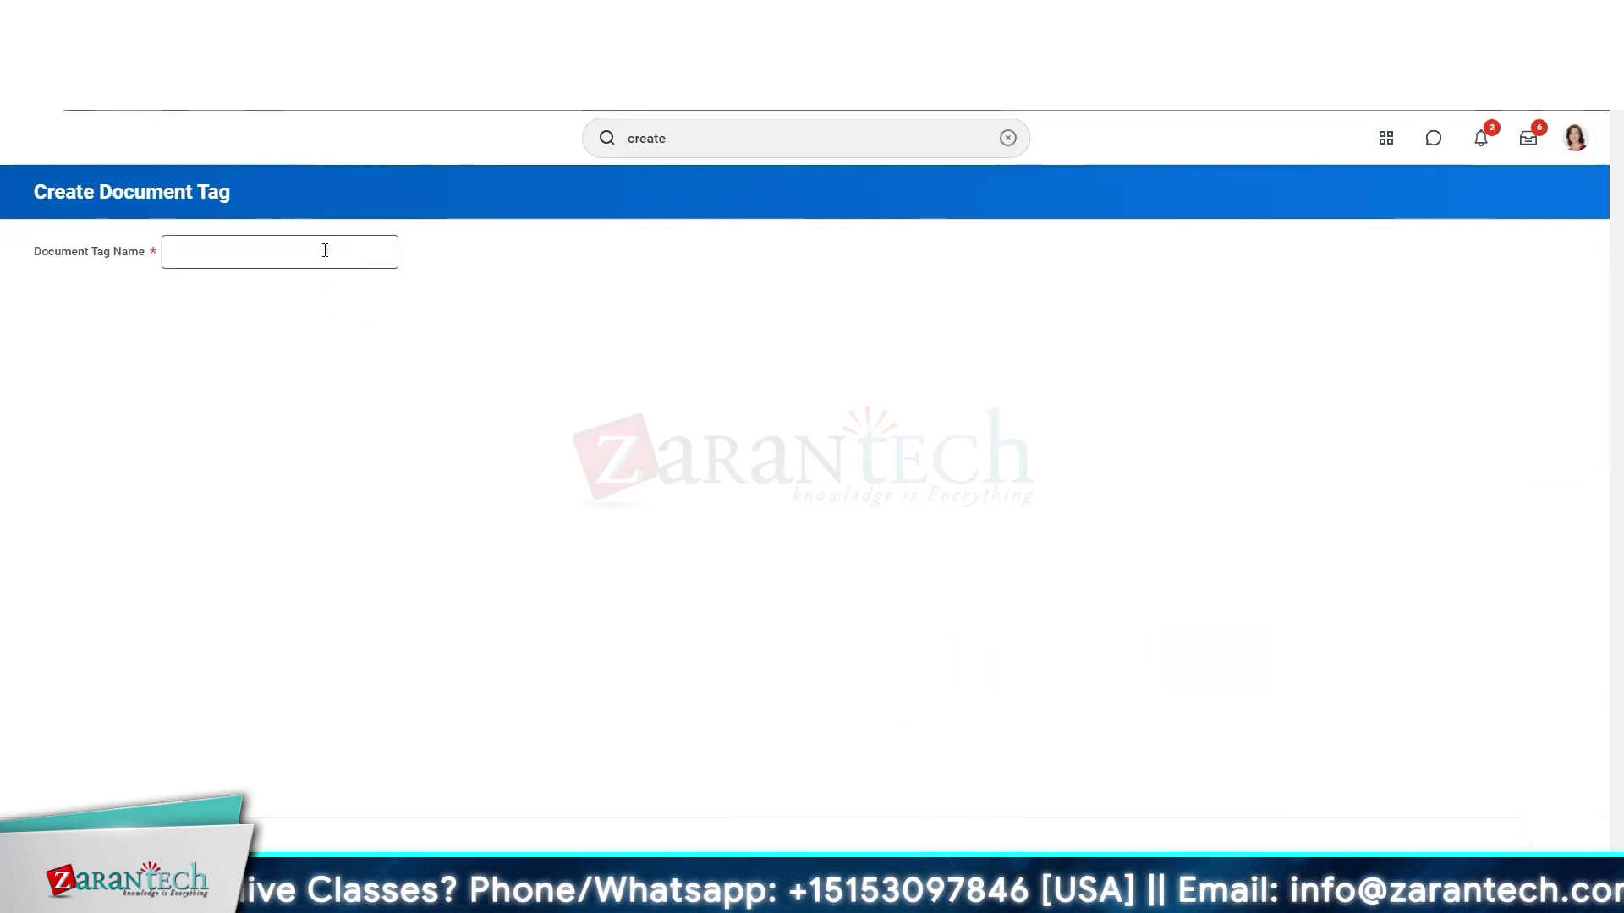
- Name the document tag "ZT Worker Effective Changes" and save it as the Output Document Tags value
click(325, 251)
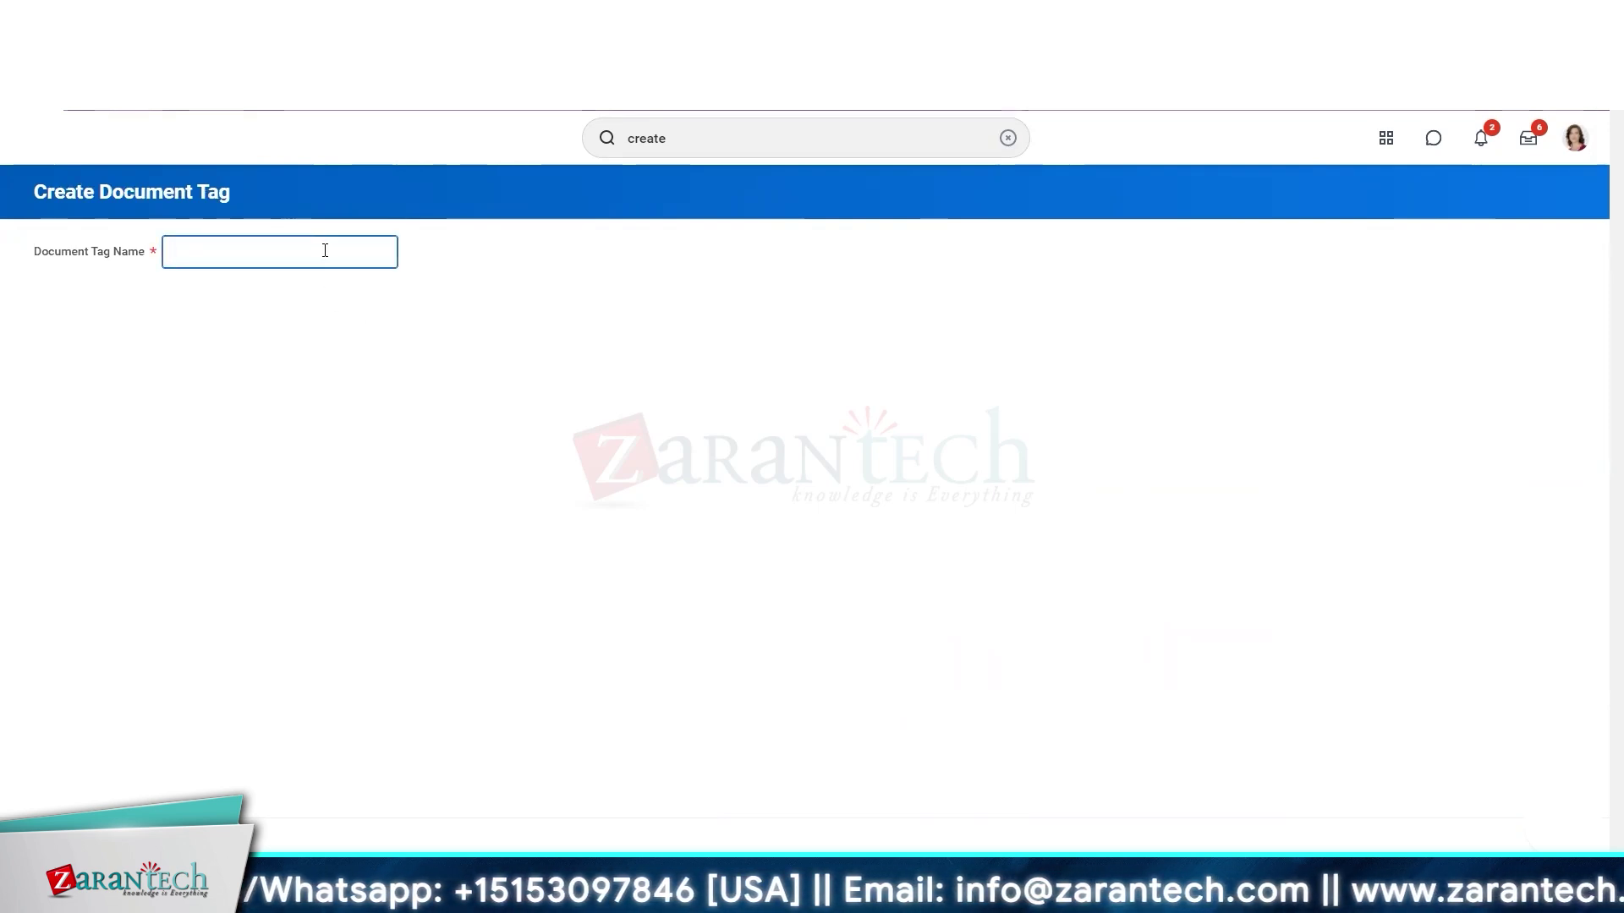
text(ZT)
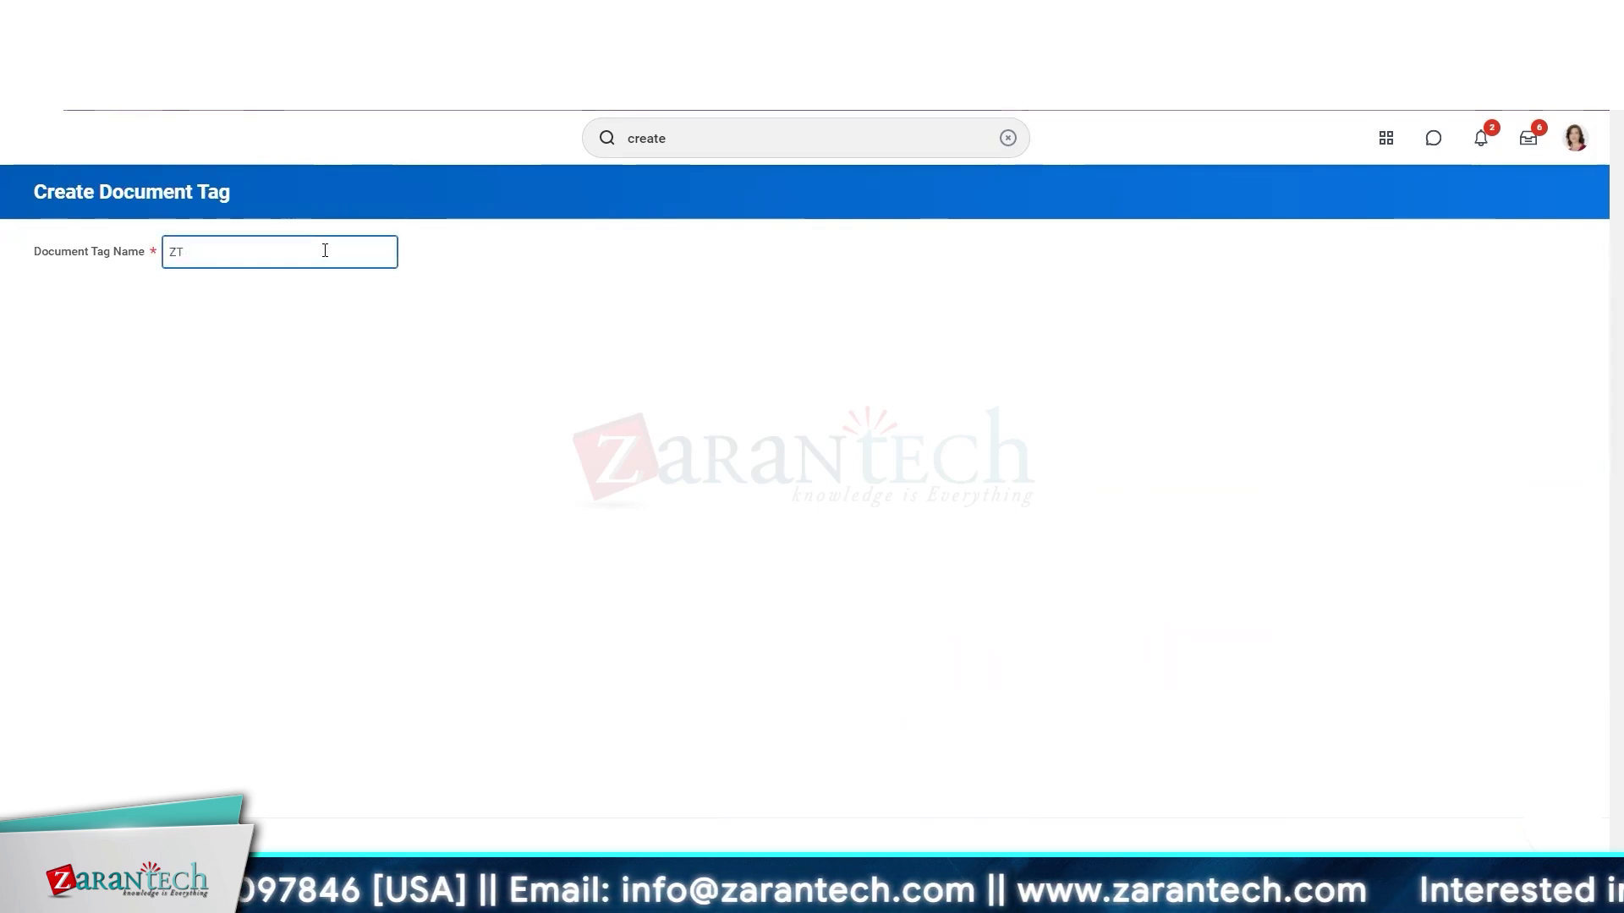
text( WECI)
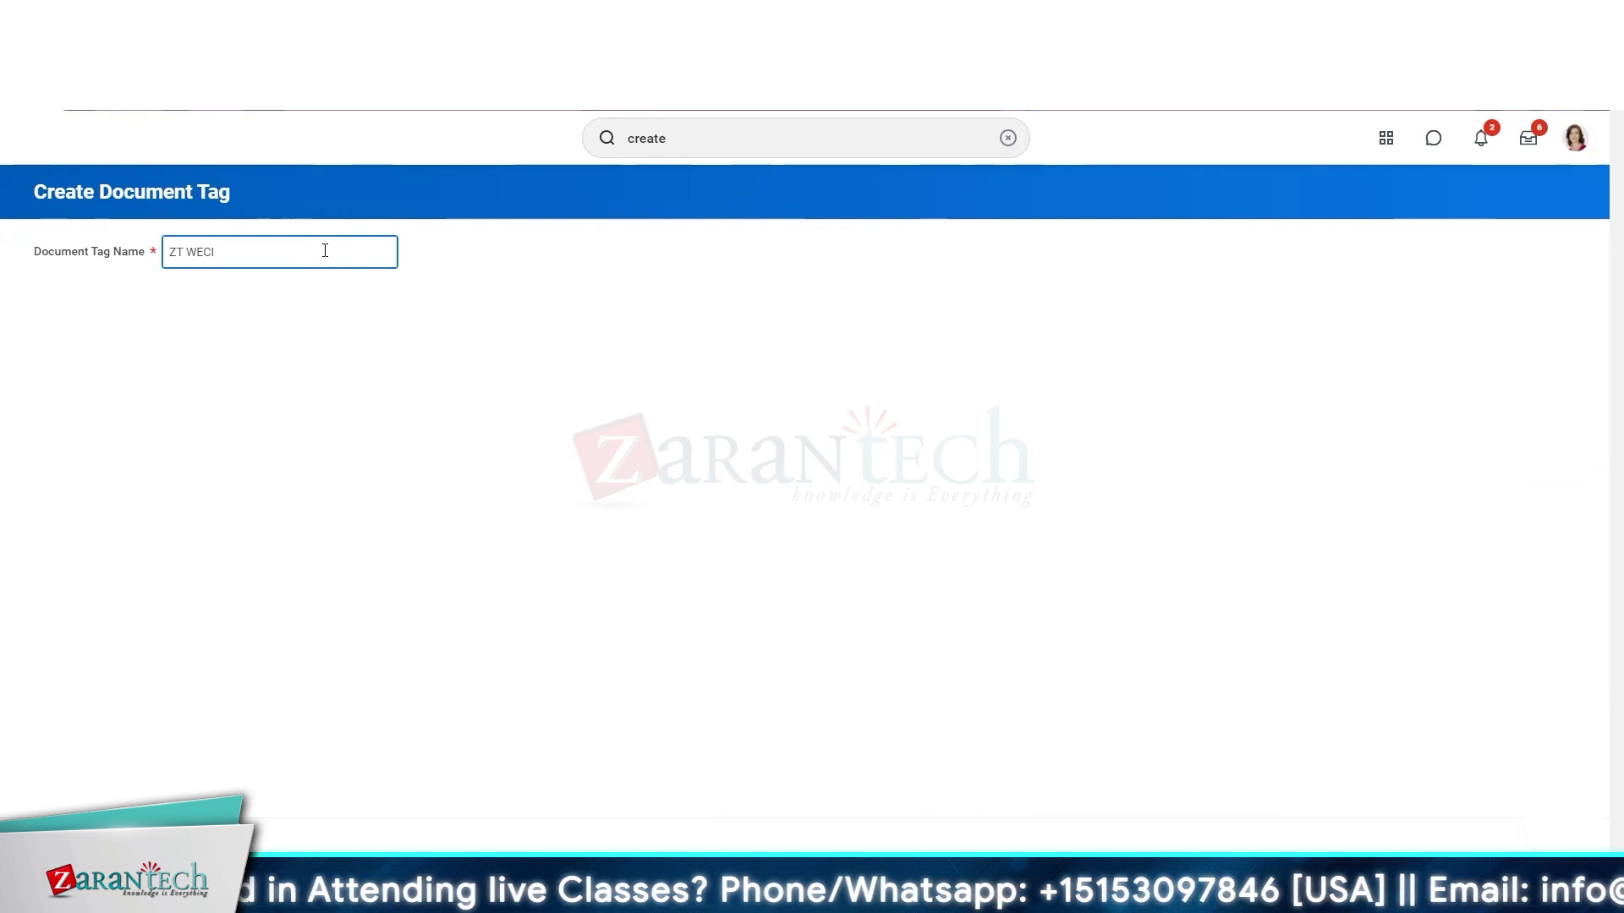
key(BackSpace)
key(BackSpace)
key(BackSpace)
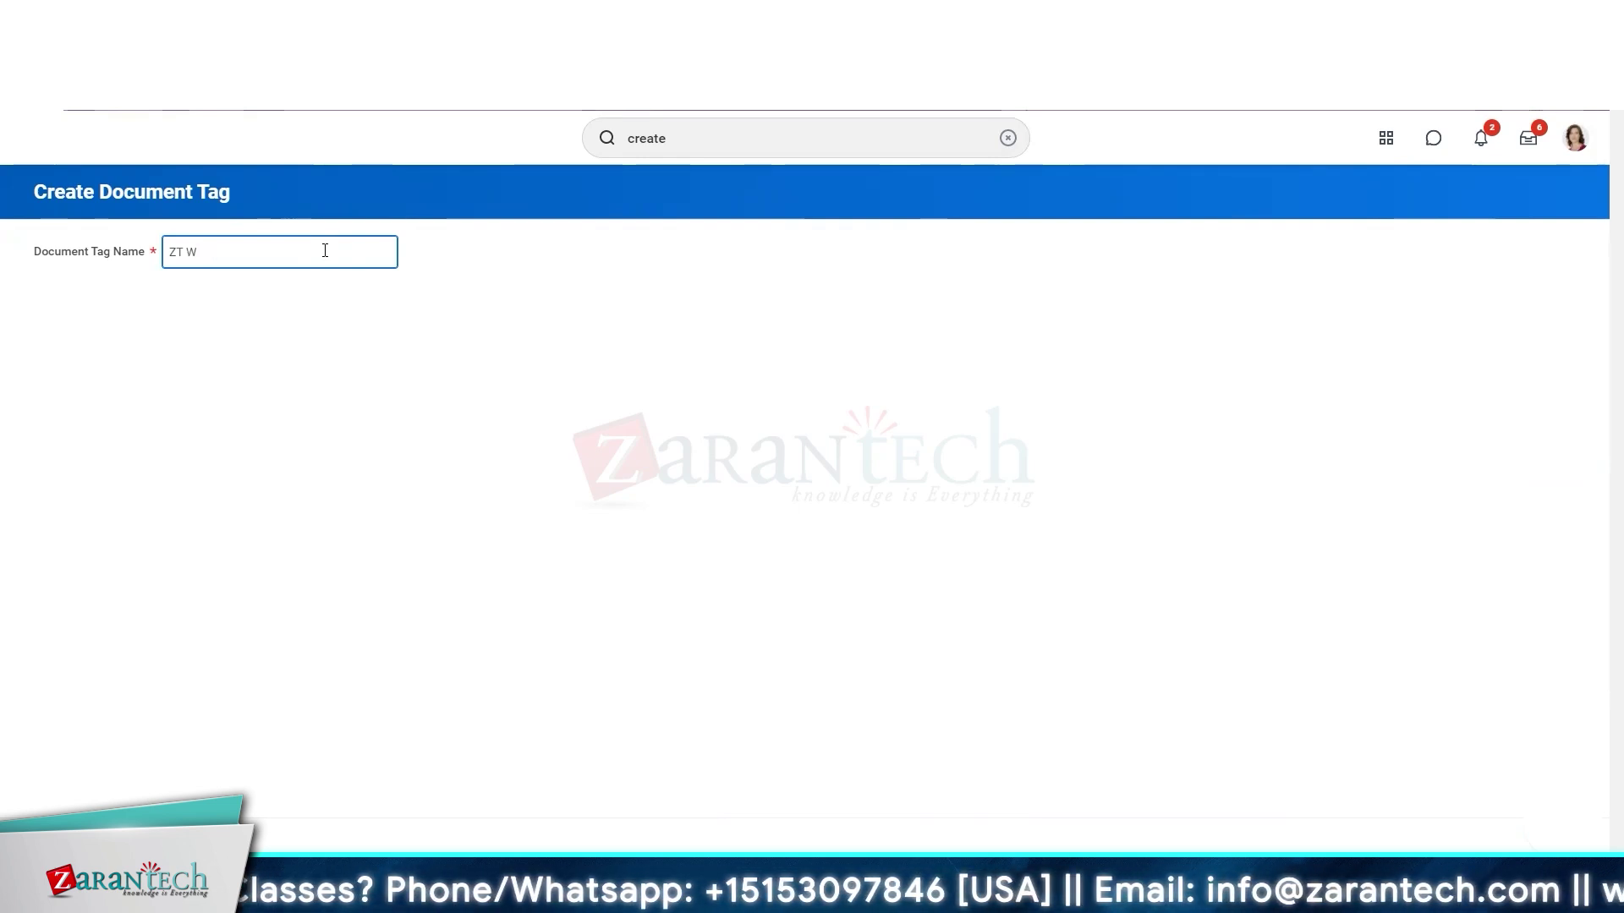
text(orker Eff)
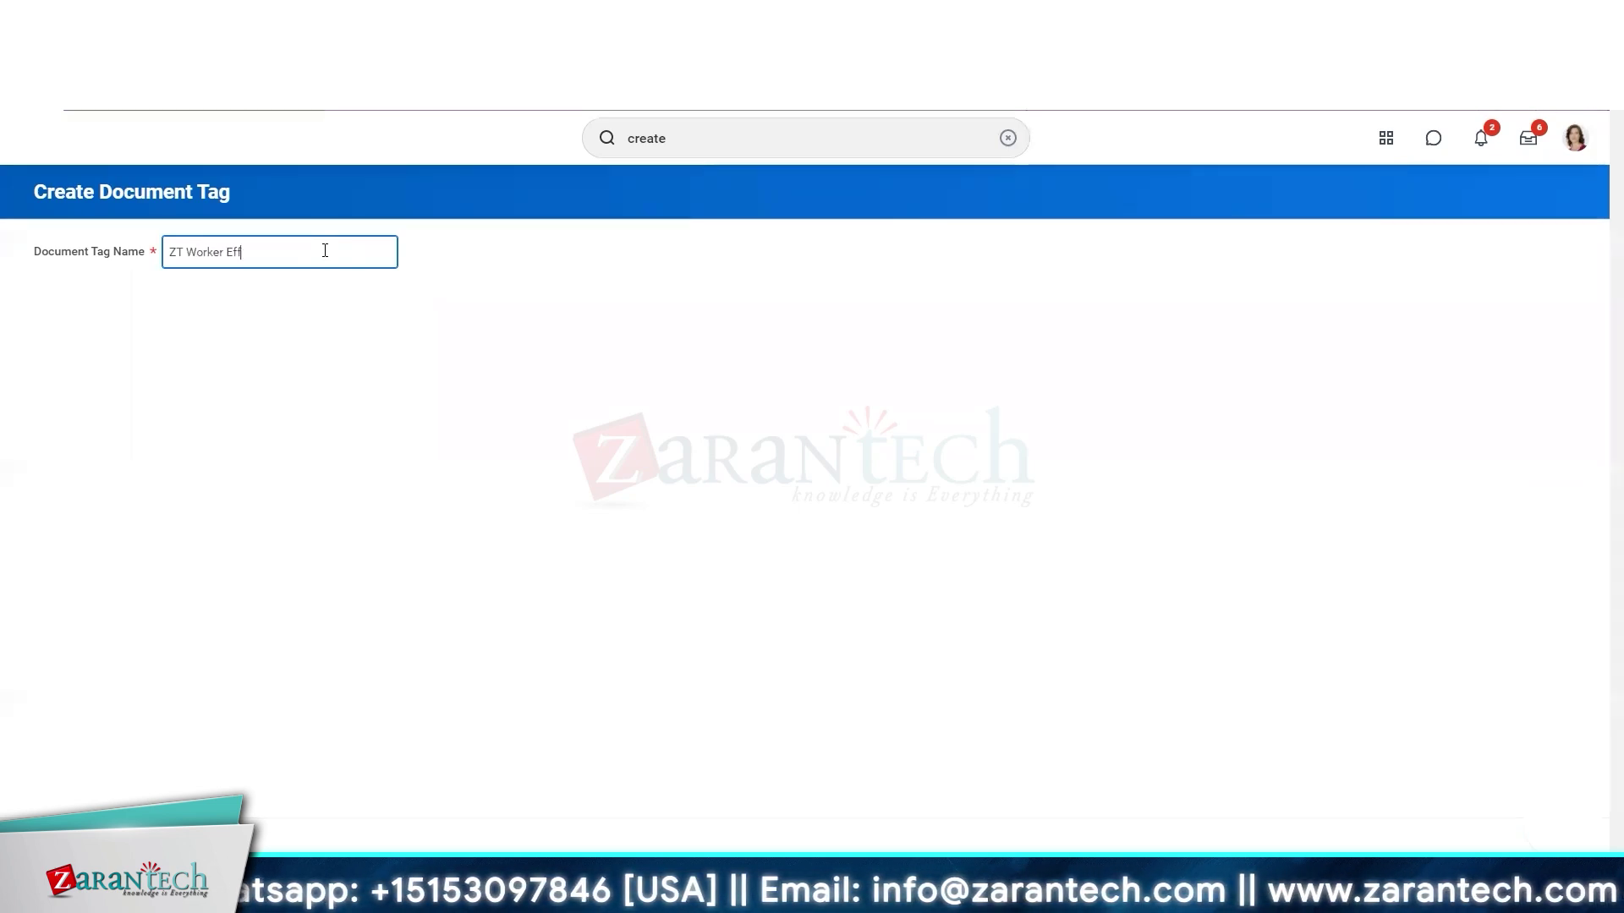
text(ective Changes)
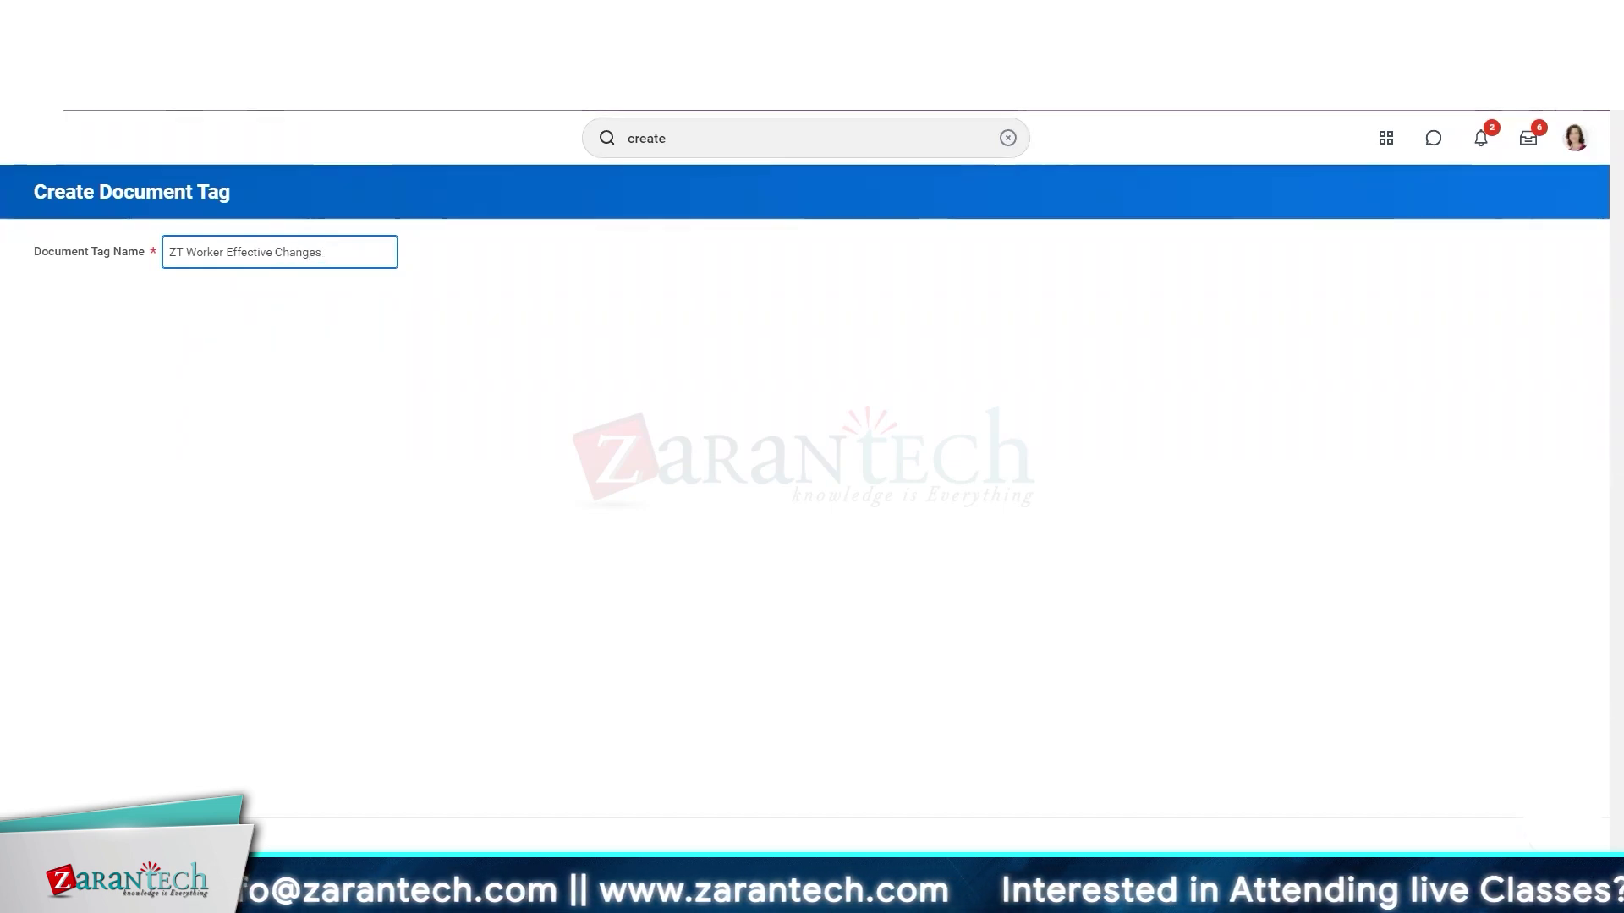
click(546, 700)
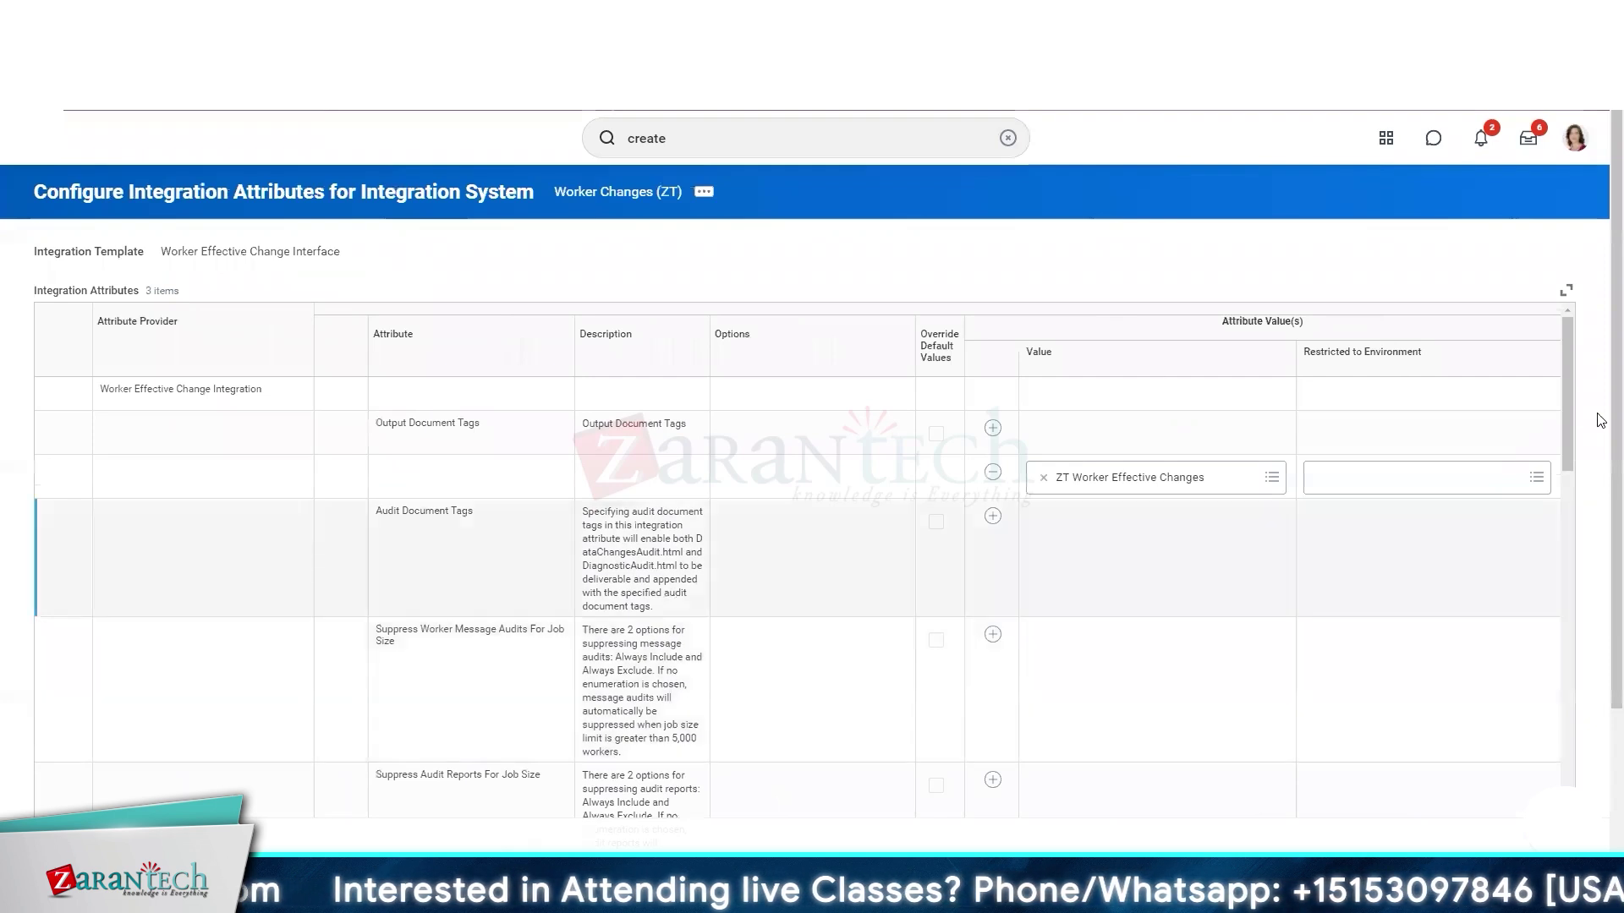
- Check the environment restriction options for the output document tag and review the remaining integration attributes down to Payment Election Rules
click(1449, 494)
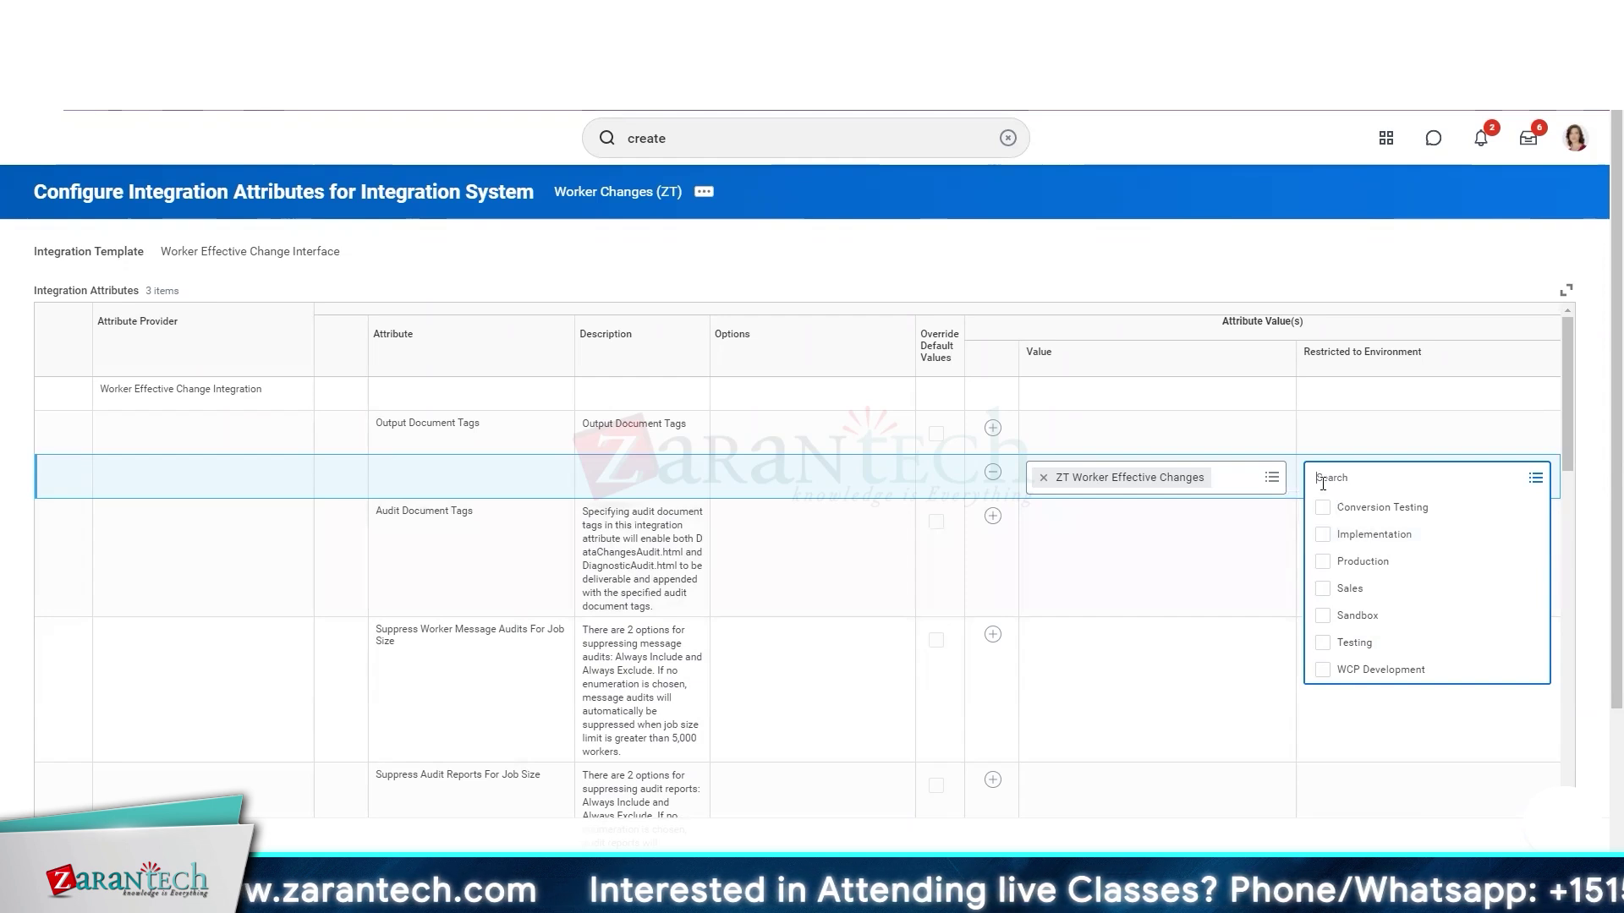
click(1259, 425)
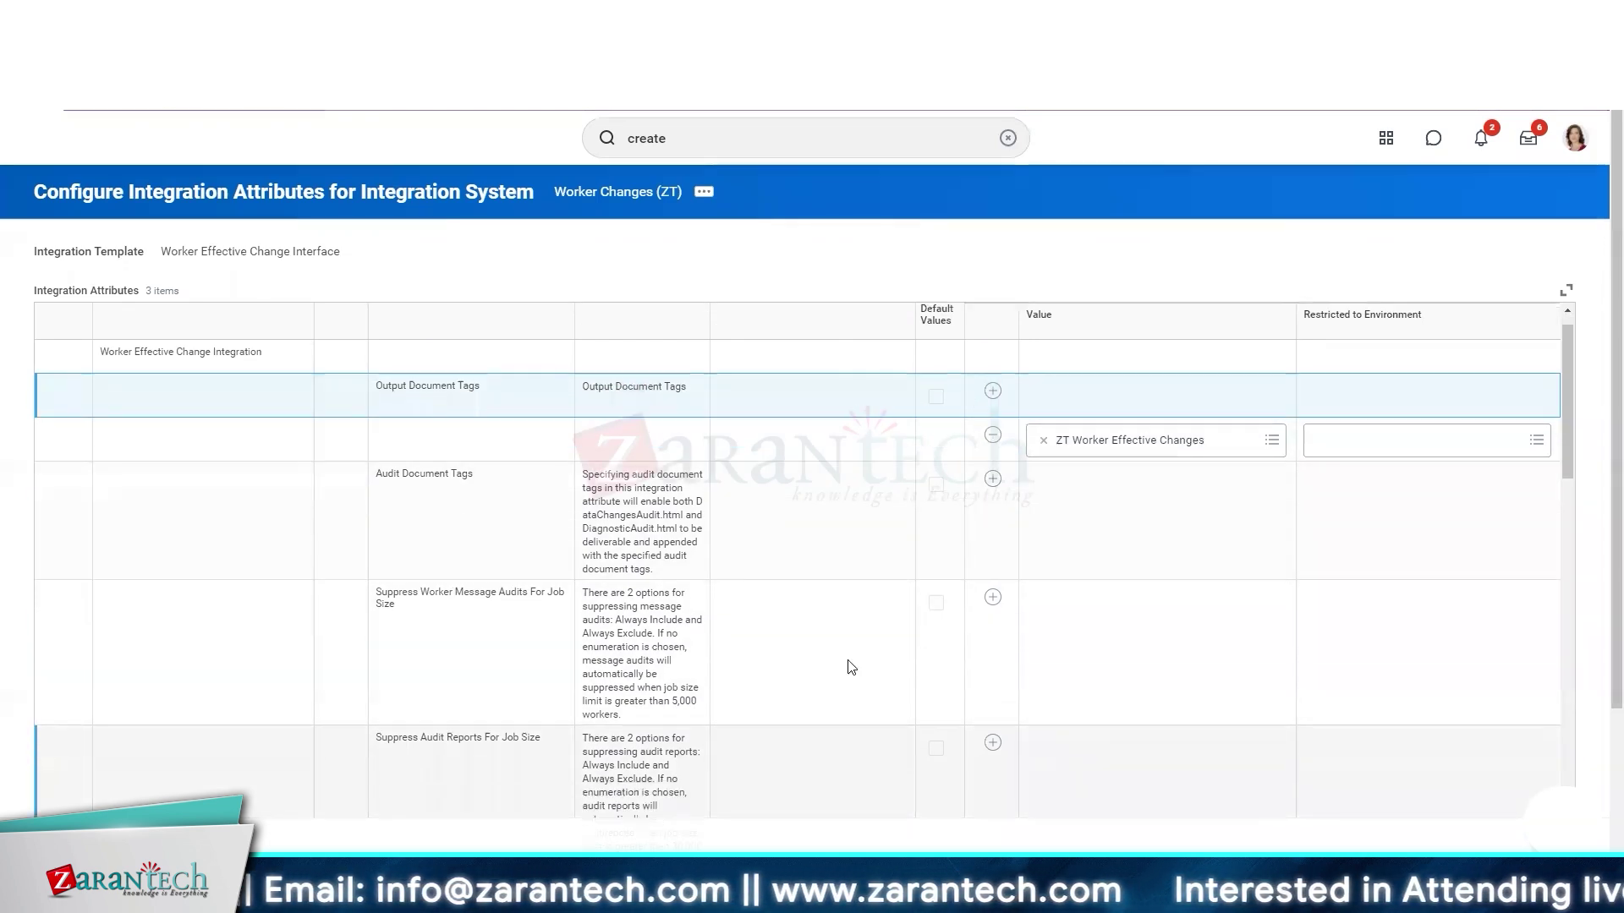
scroll(576, 503, down, 1)
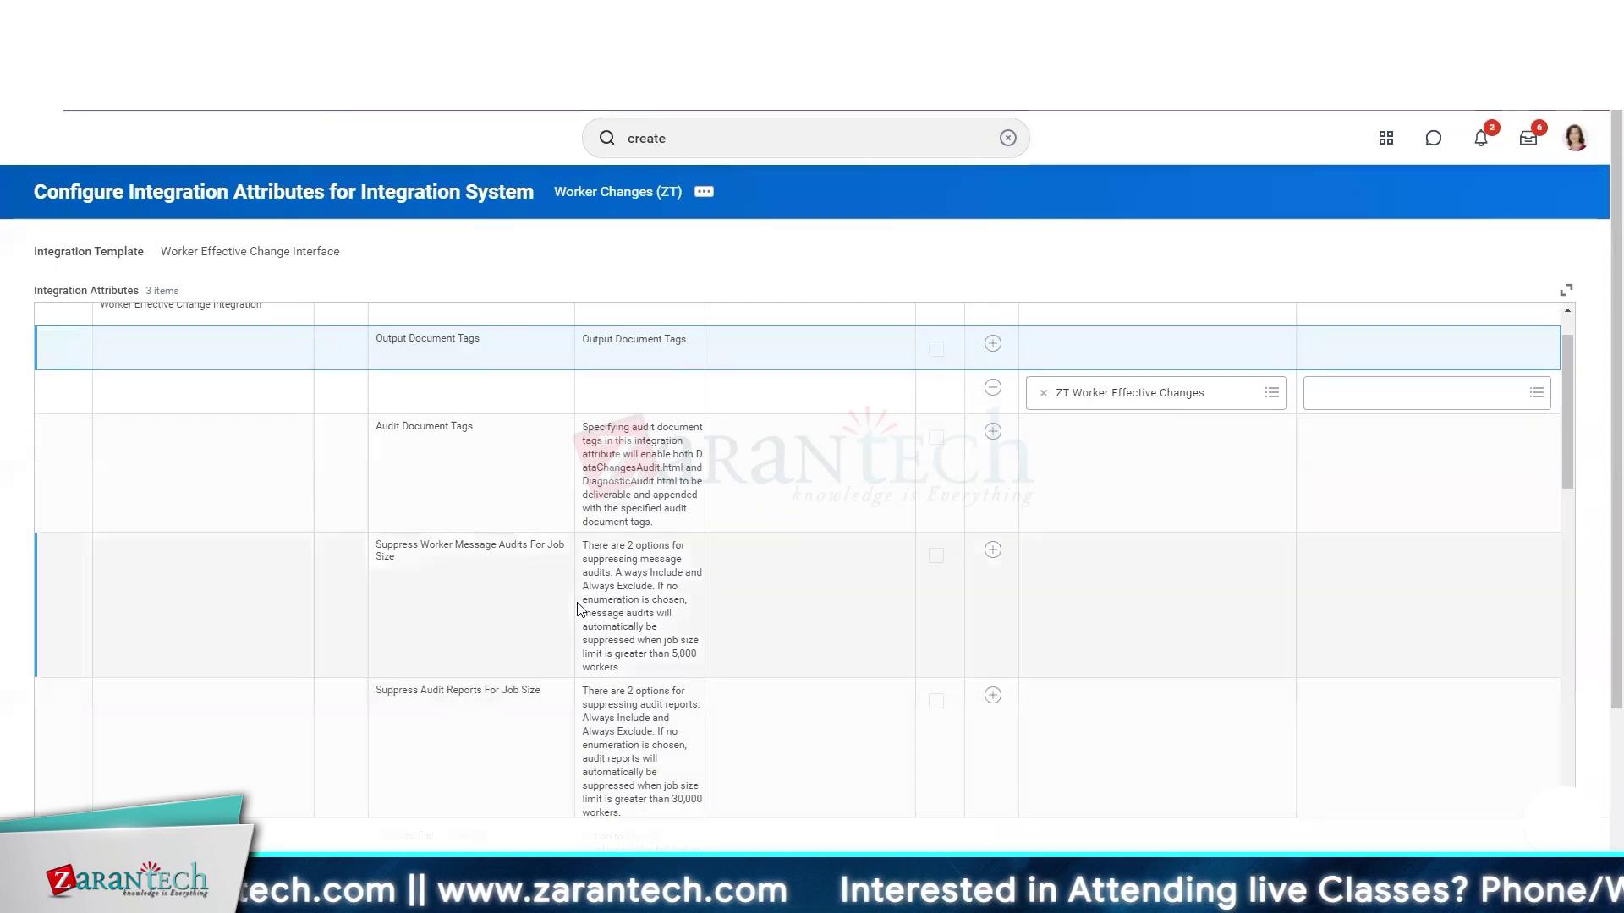
scroll(578, 608, down, 3)
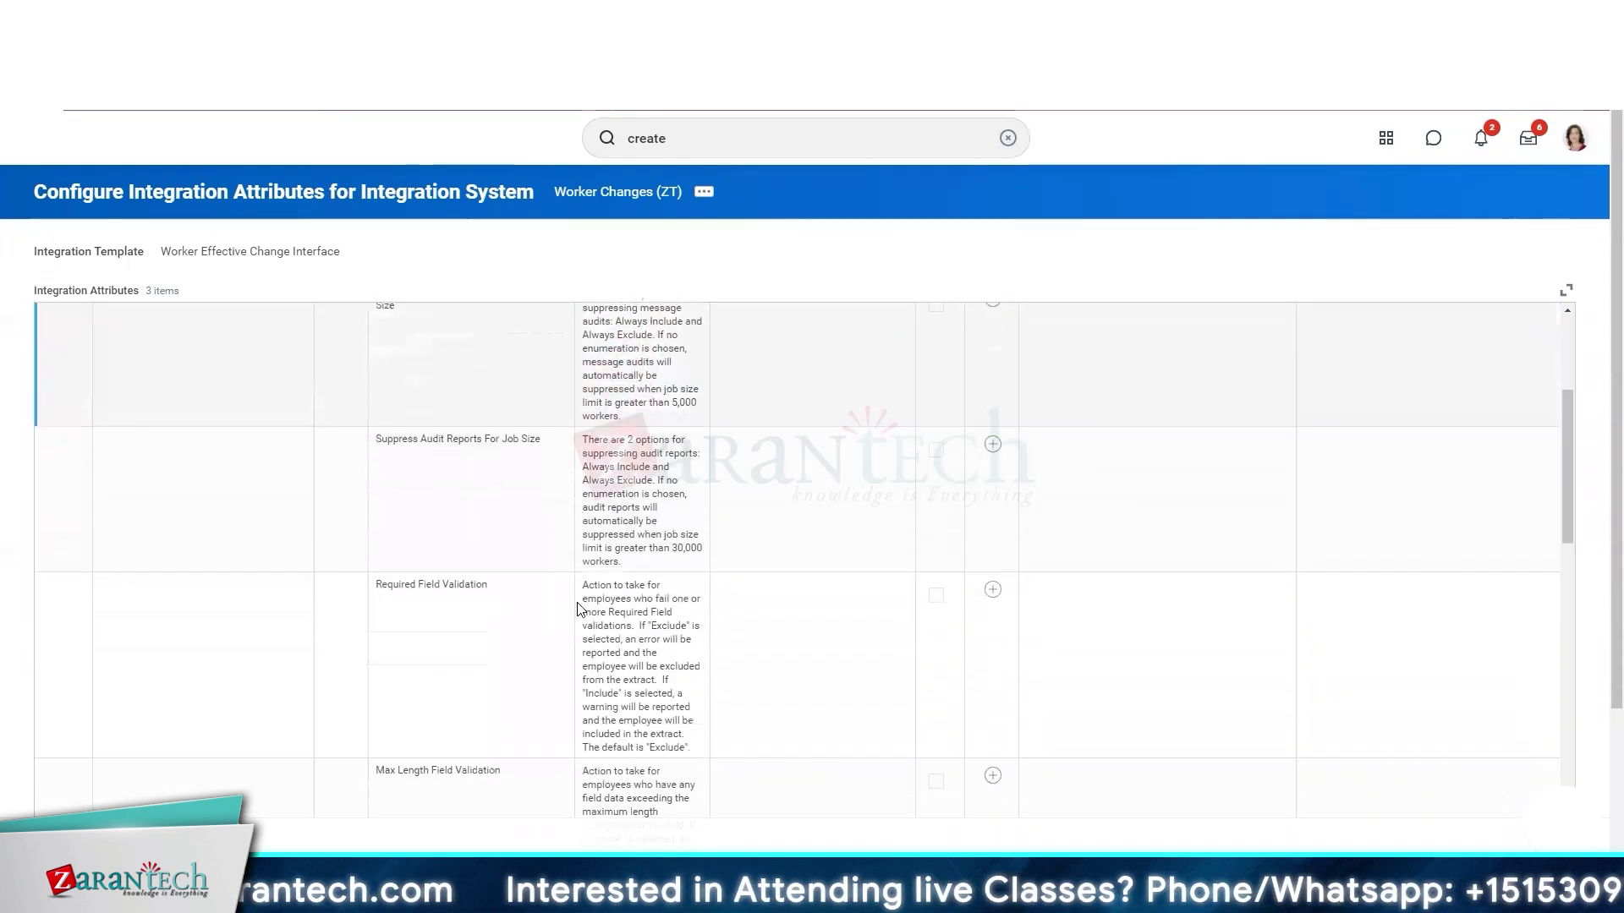
scroll(577, 609, down, 4)
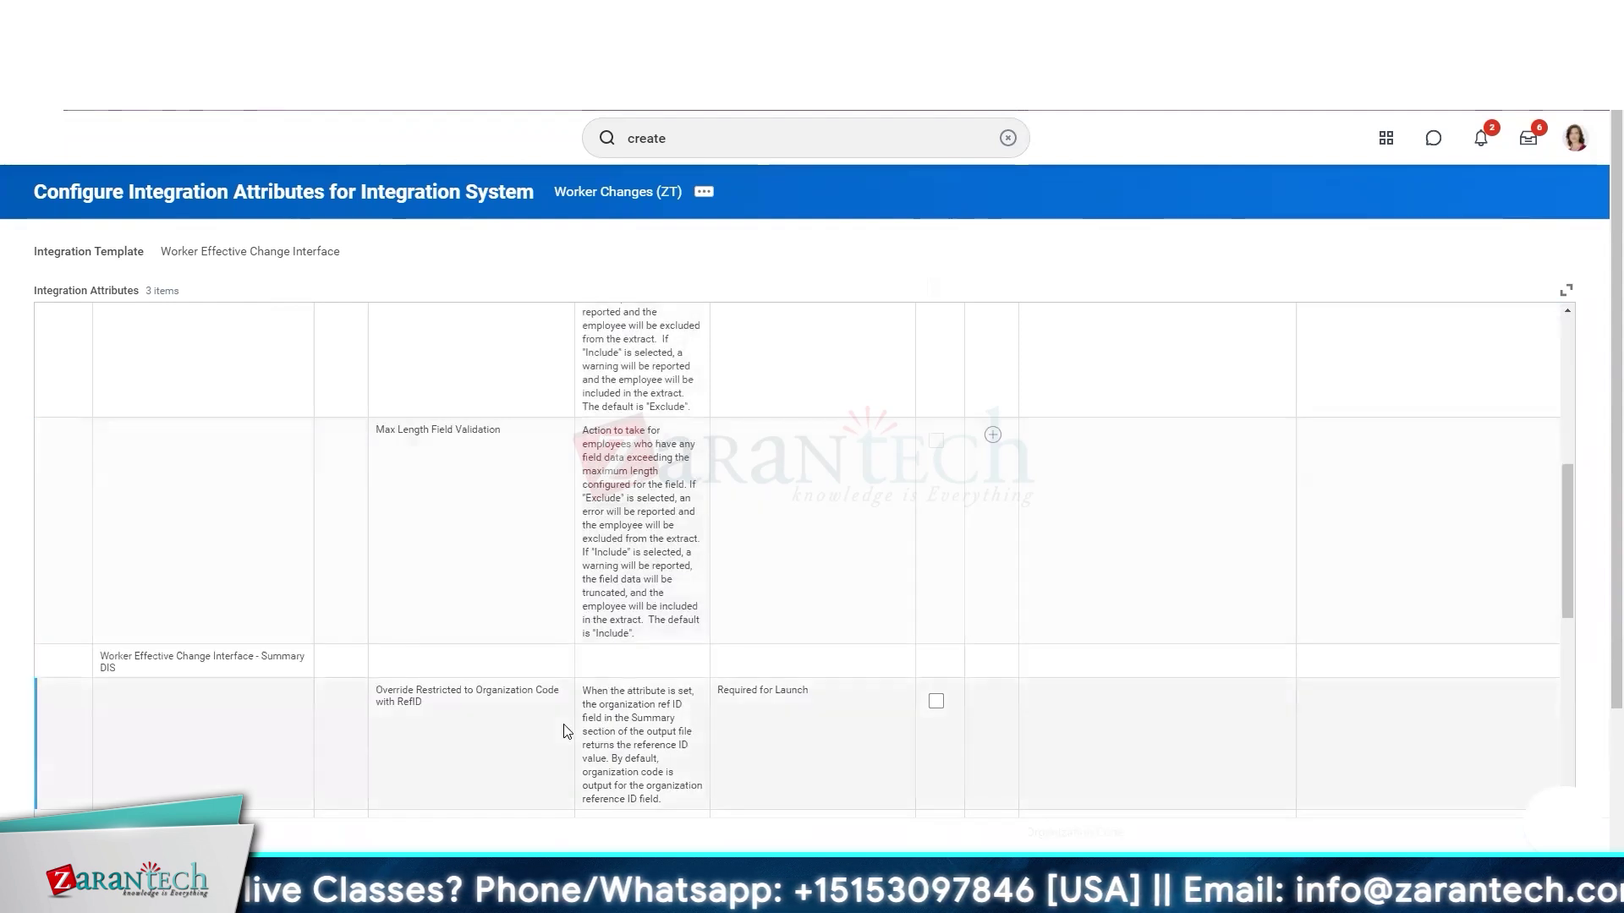
scroll(566, 730, down, 1)
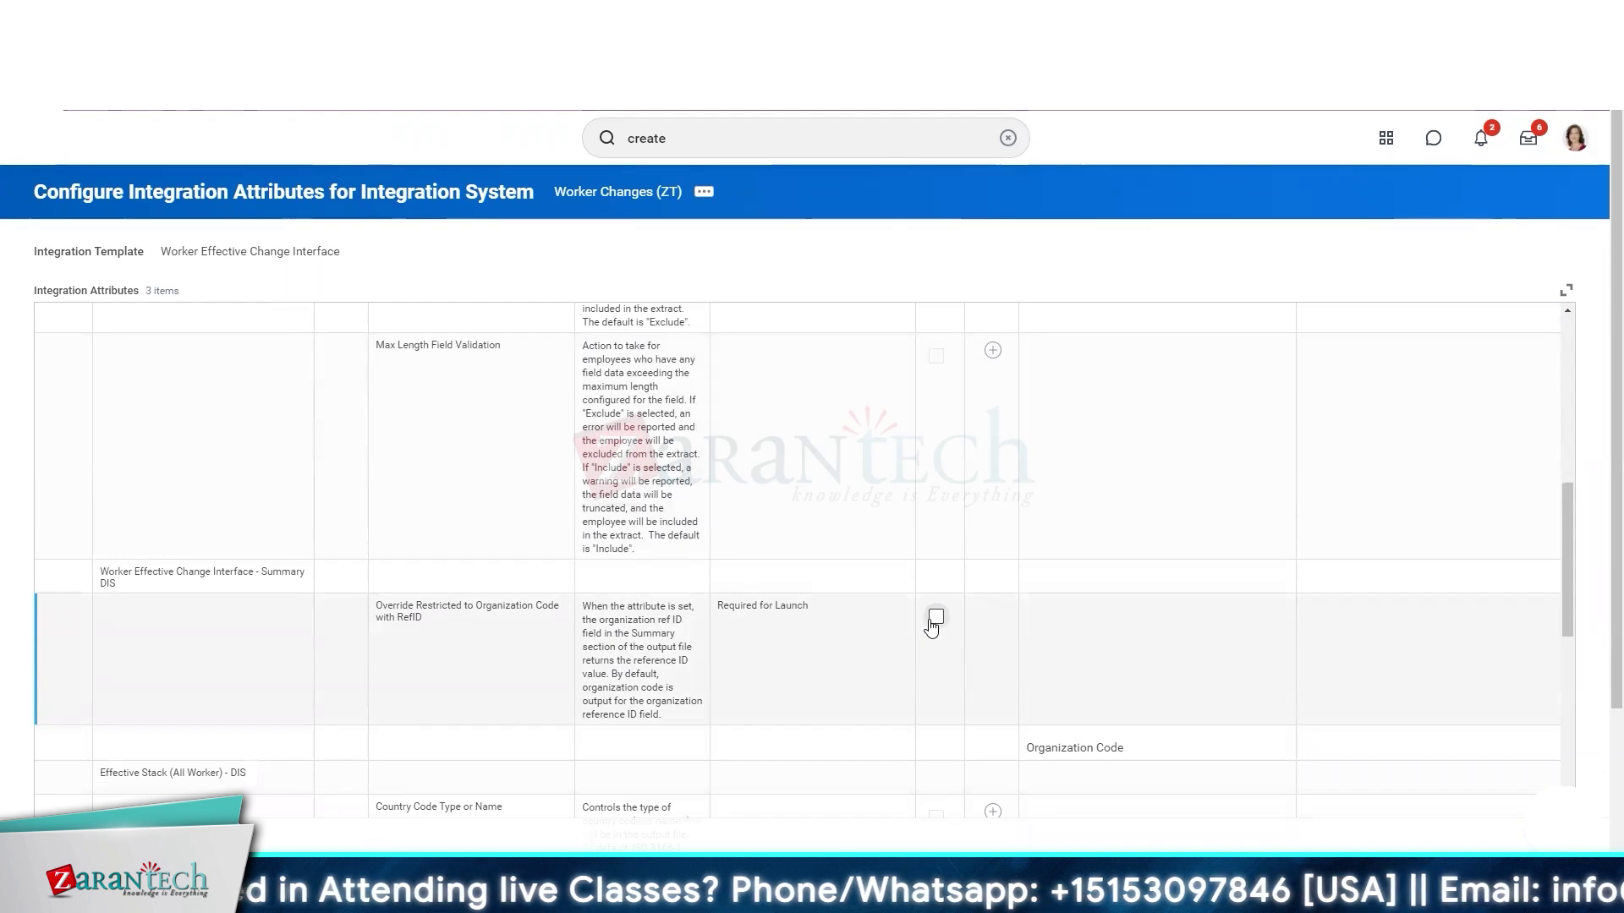
scroll(841, 689, down, 3)
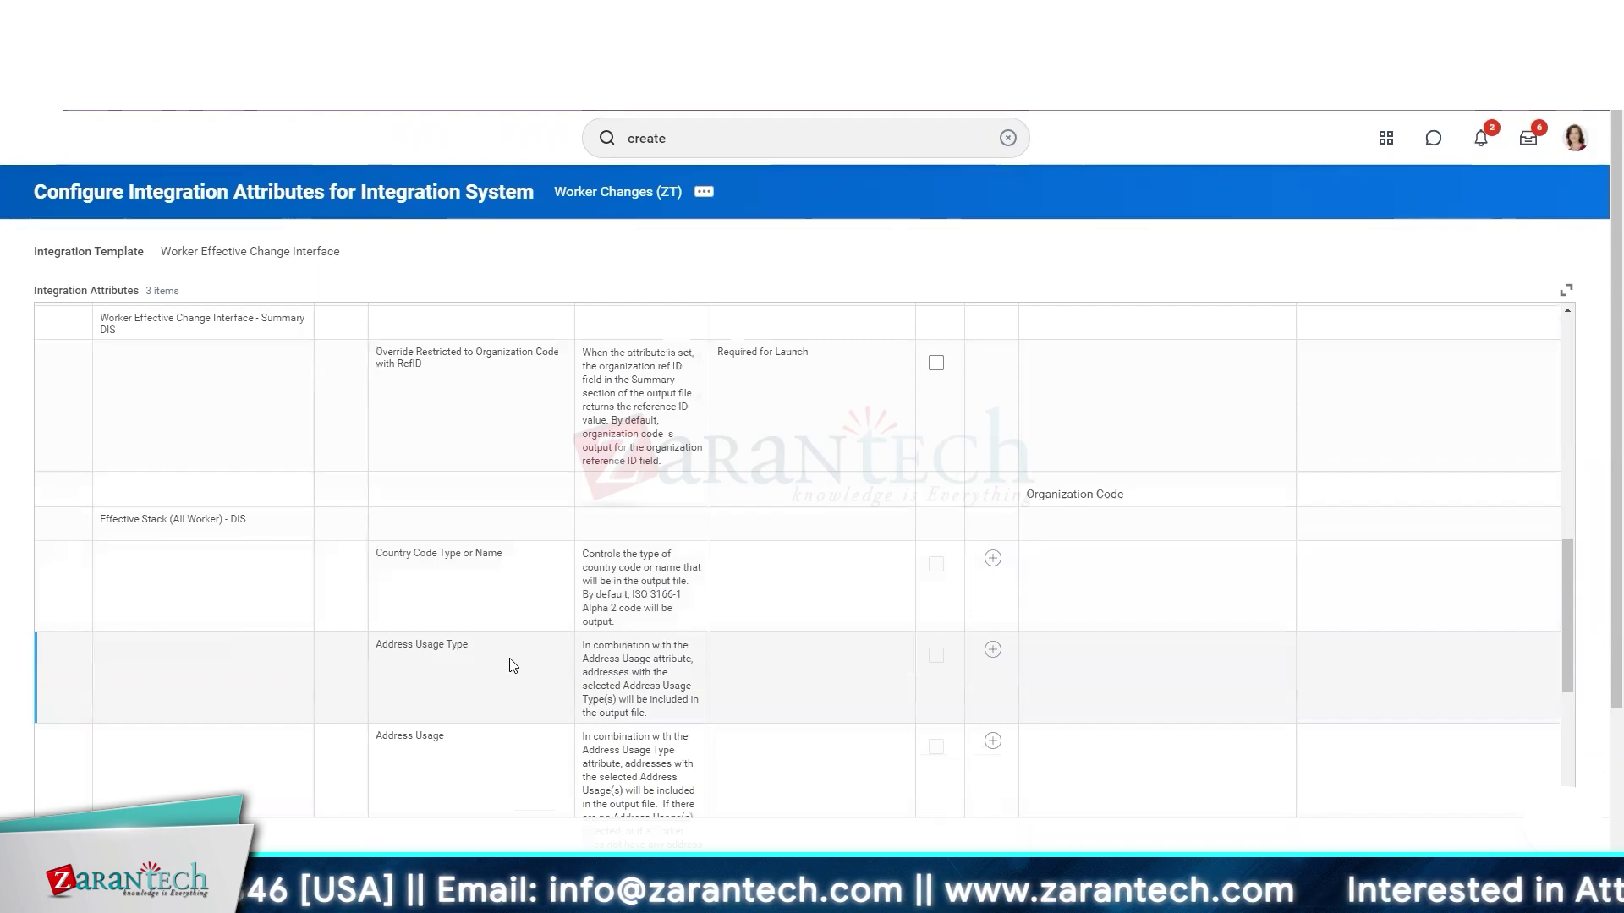
scroll(510, 665, down, 5)
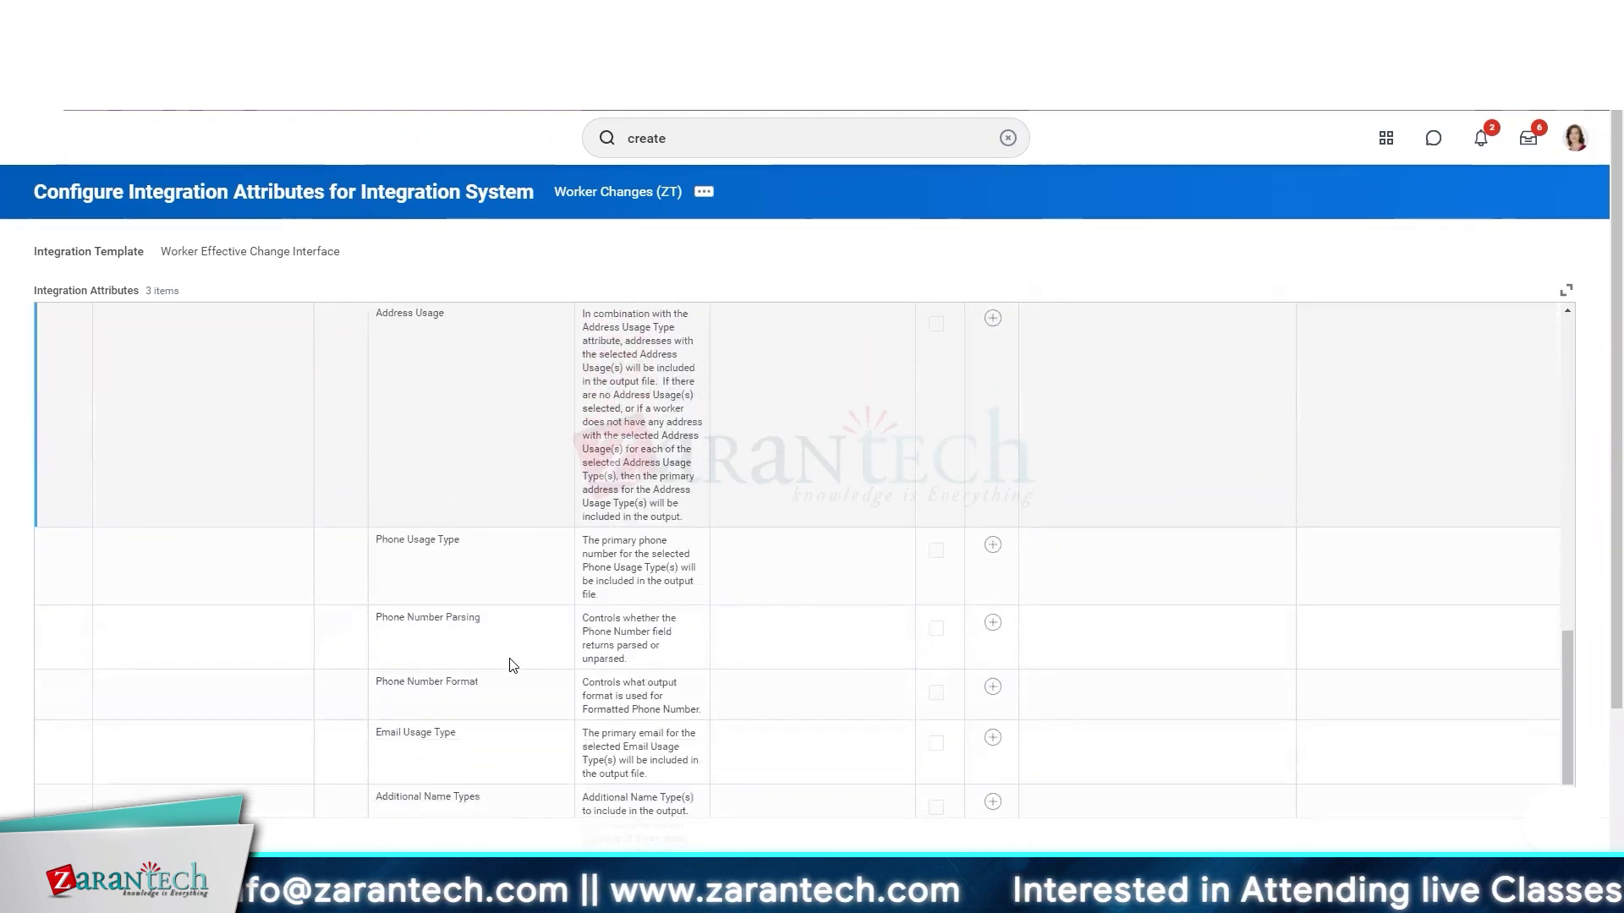
scroll(511, 665, down, 6)
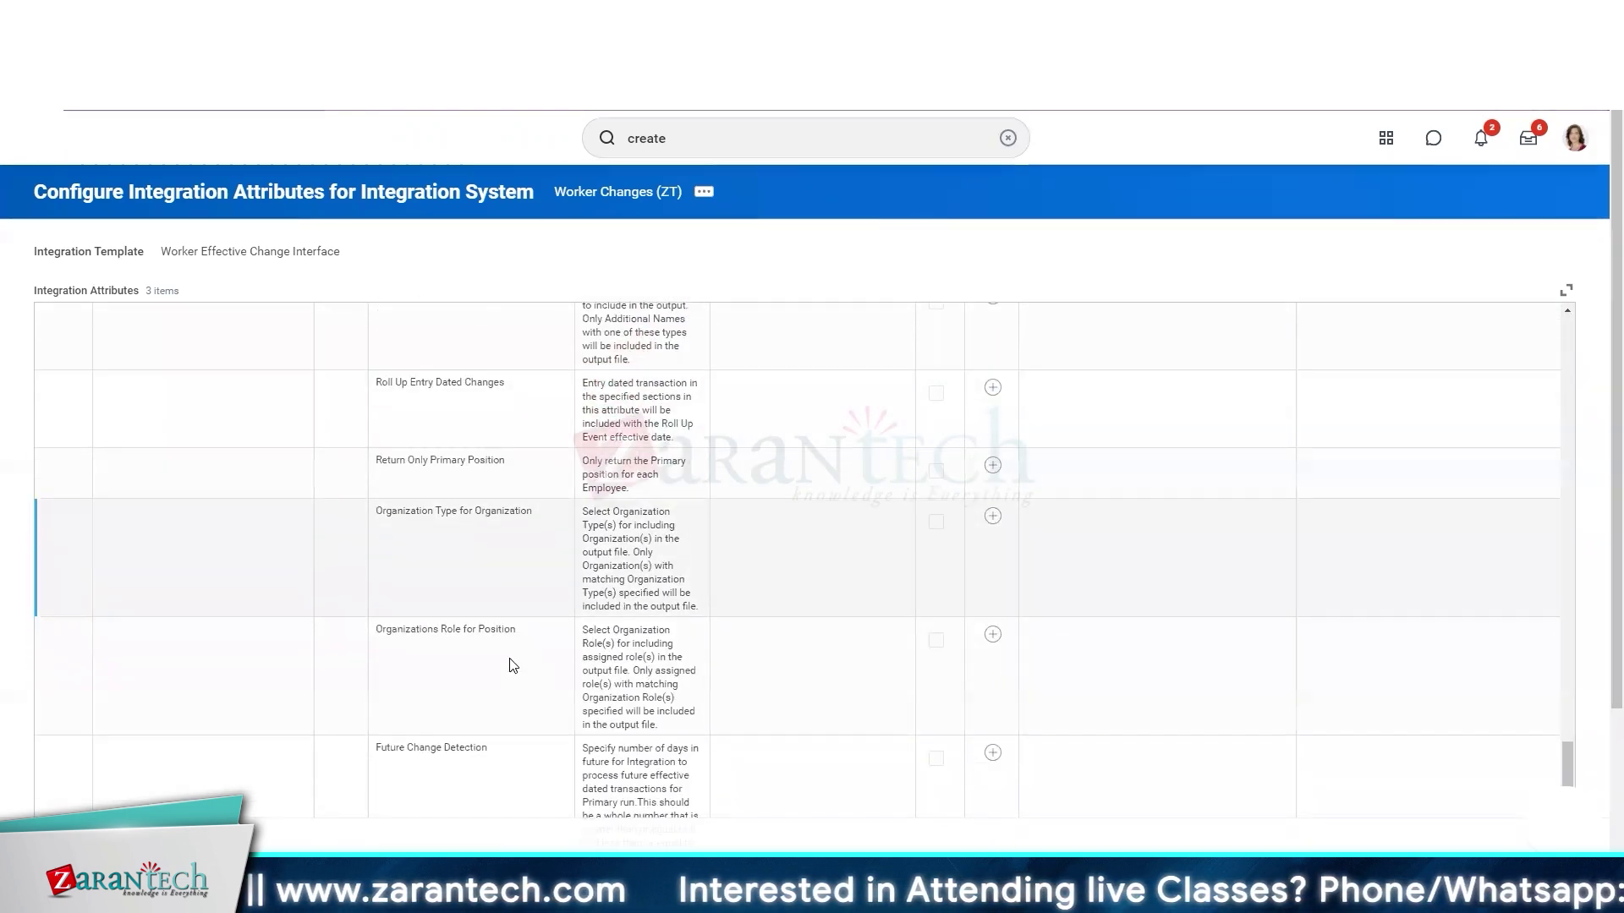
scroll(511, 666, down, 8)
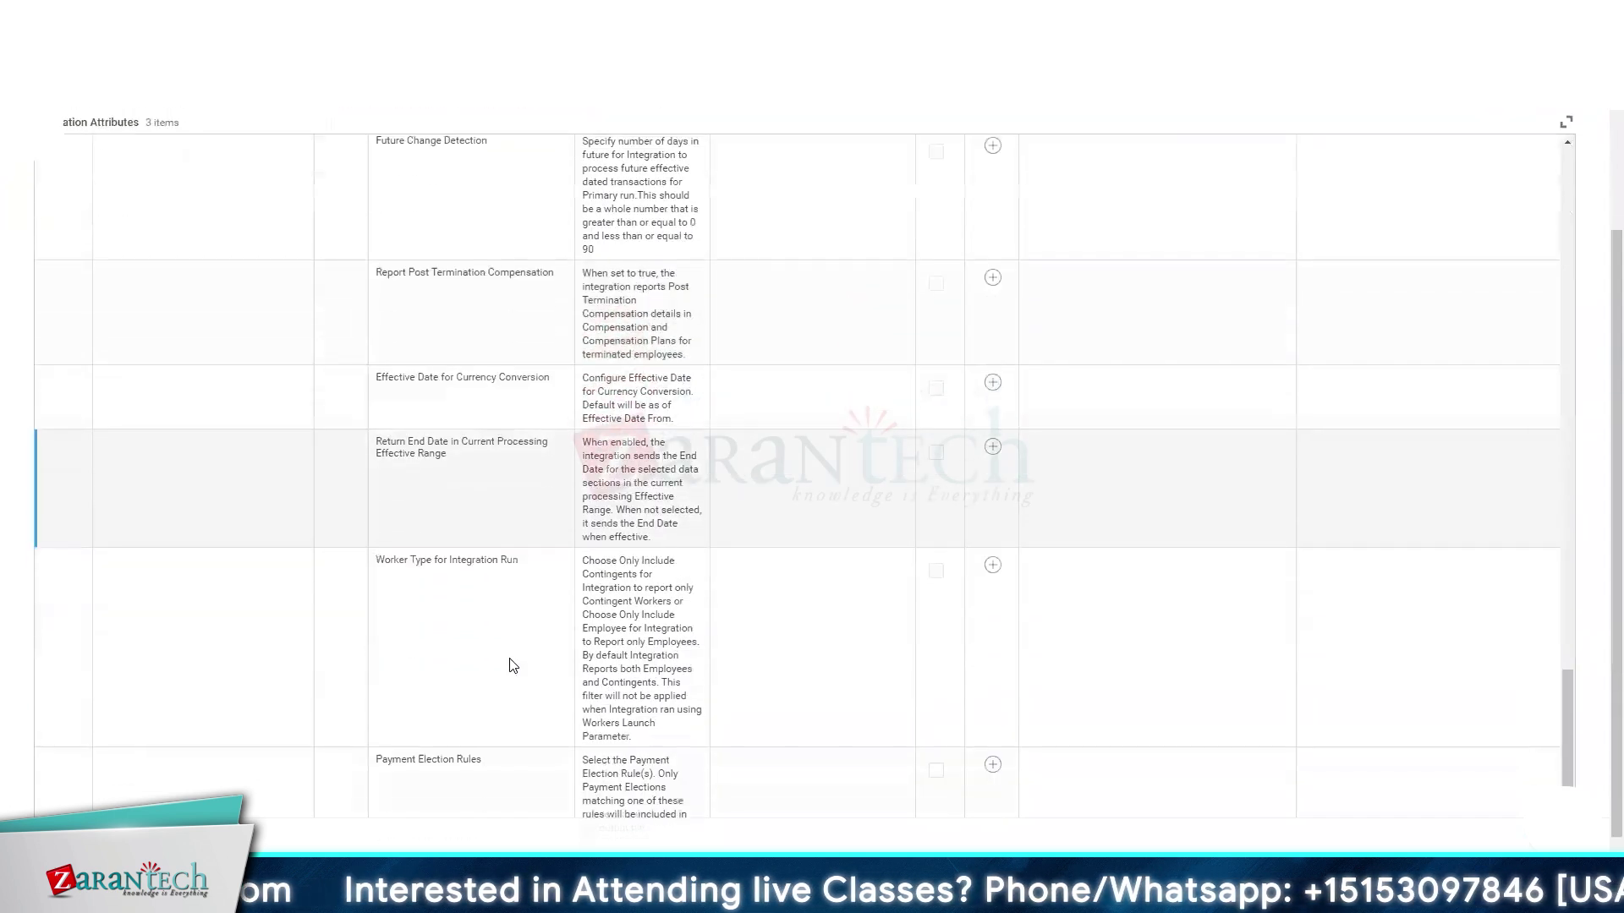
scroll(510, 665, down, 1)
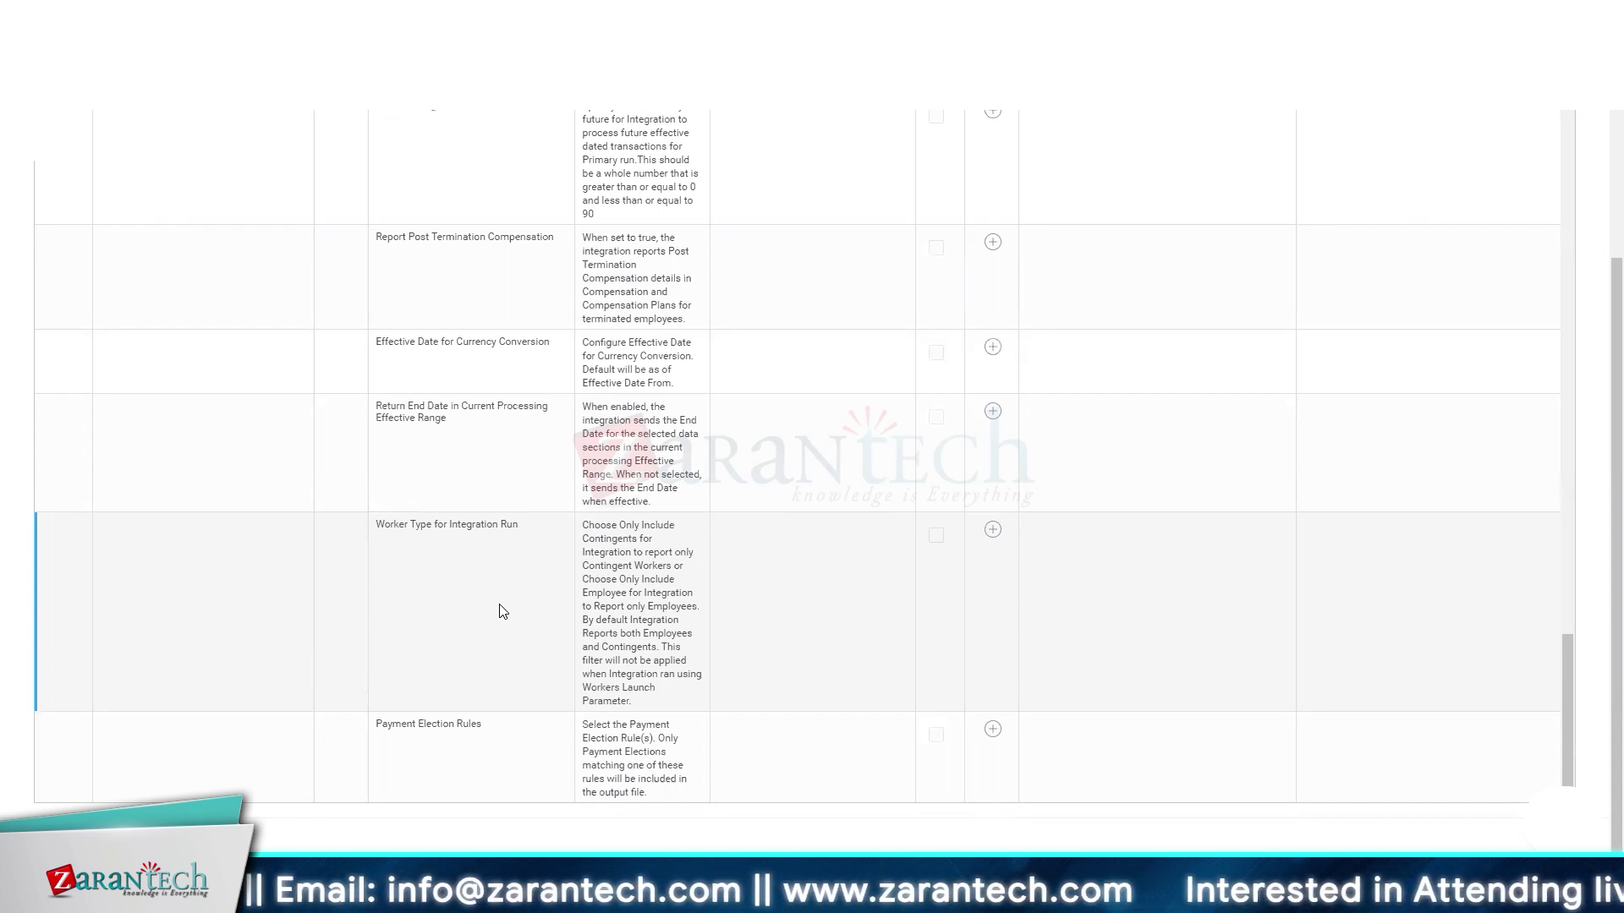
- Finish reviewing the integration attributes and open the Configure Integration Field Overrides task for Worker Changes (ZT)
scroll(507, 596, up, 15)
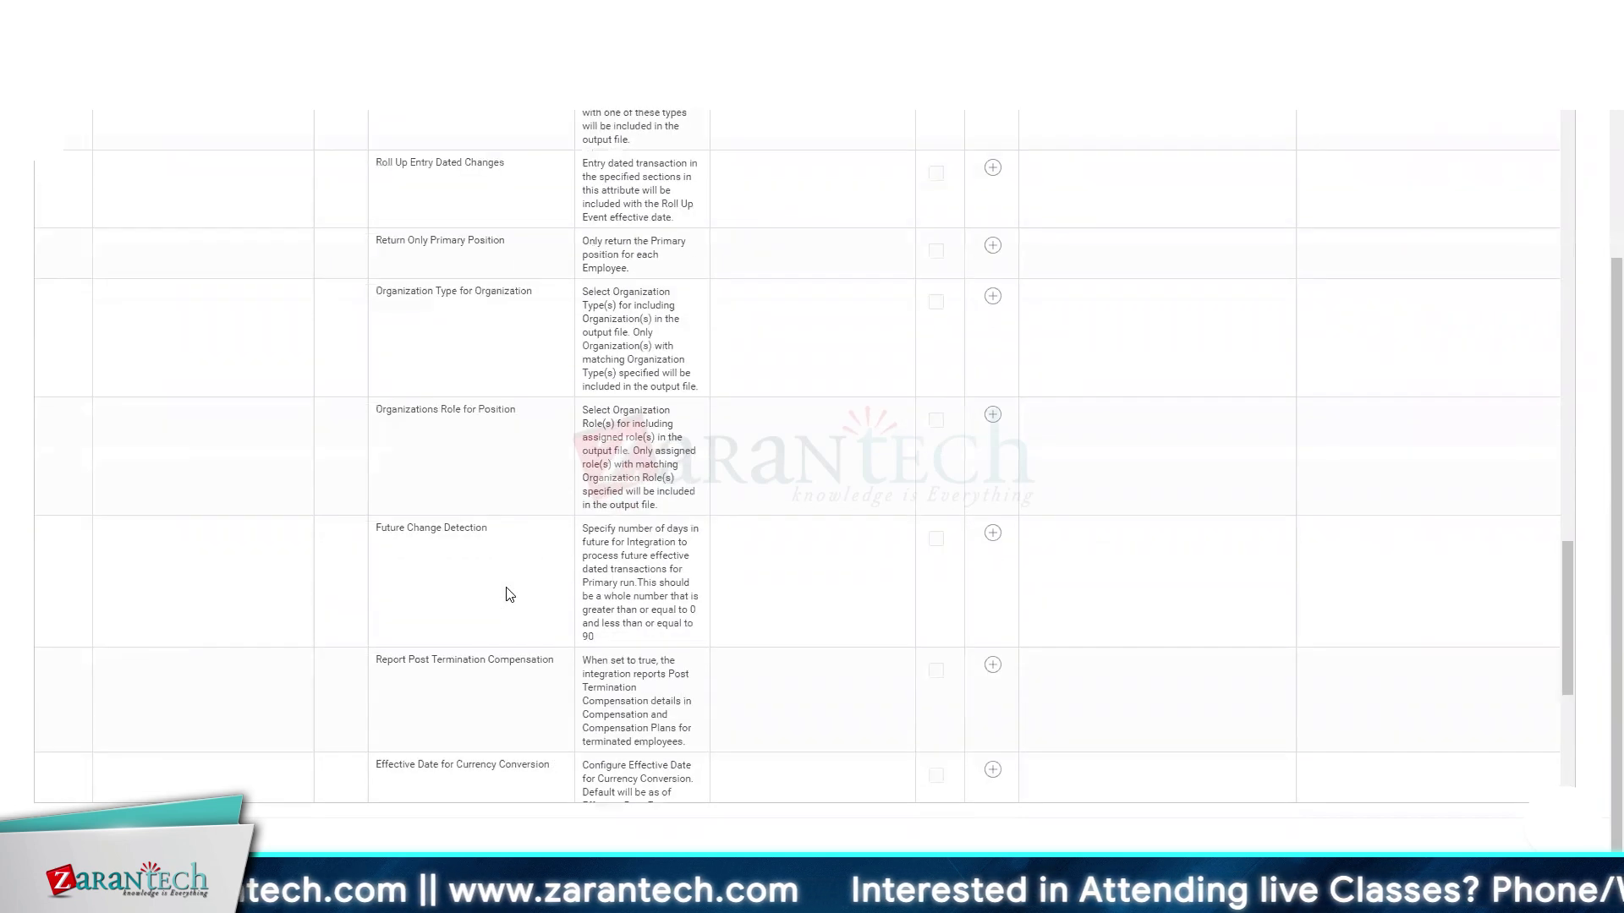
scroll(508, 597, up, 10)
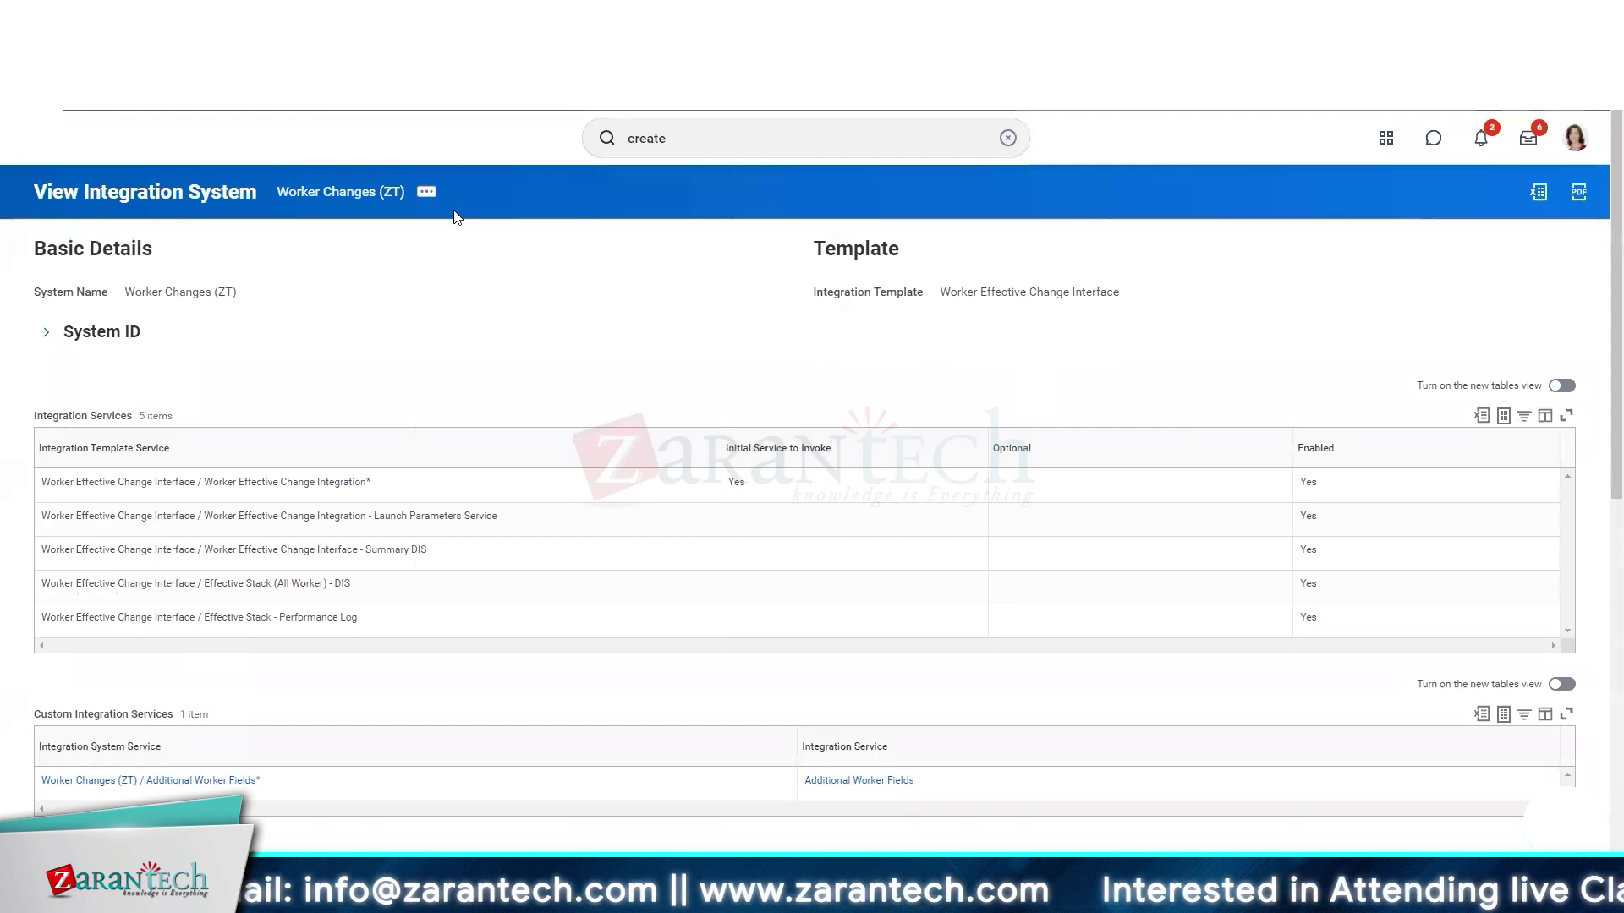
click(424, 199)
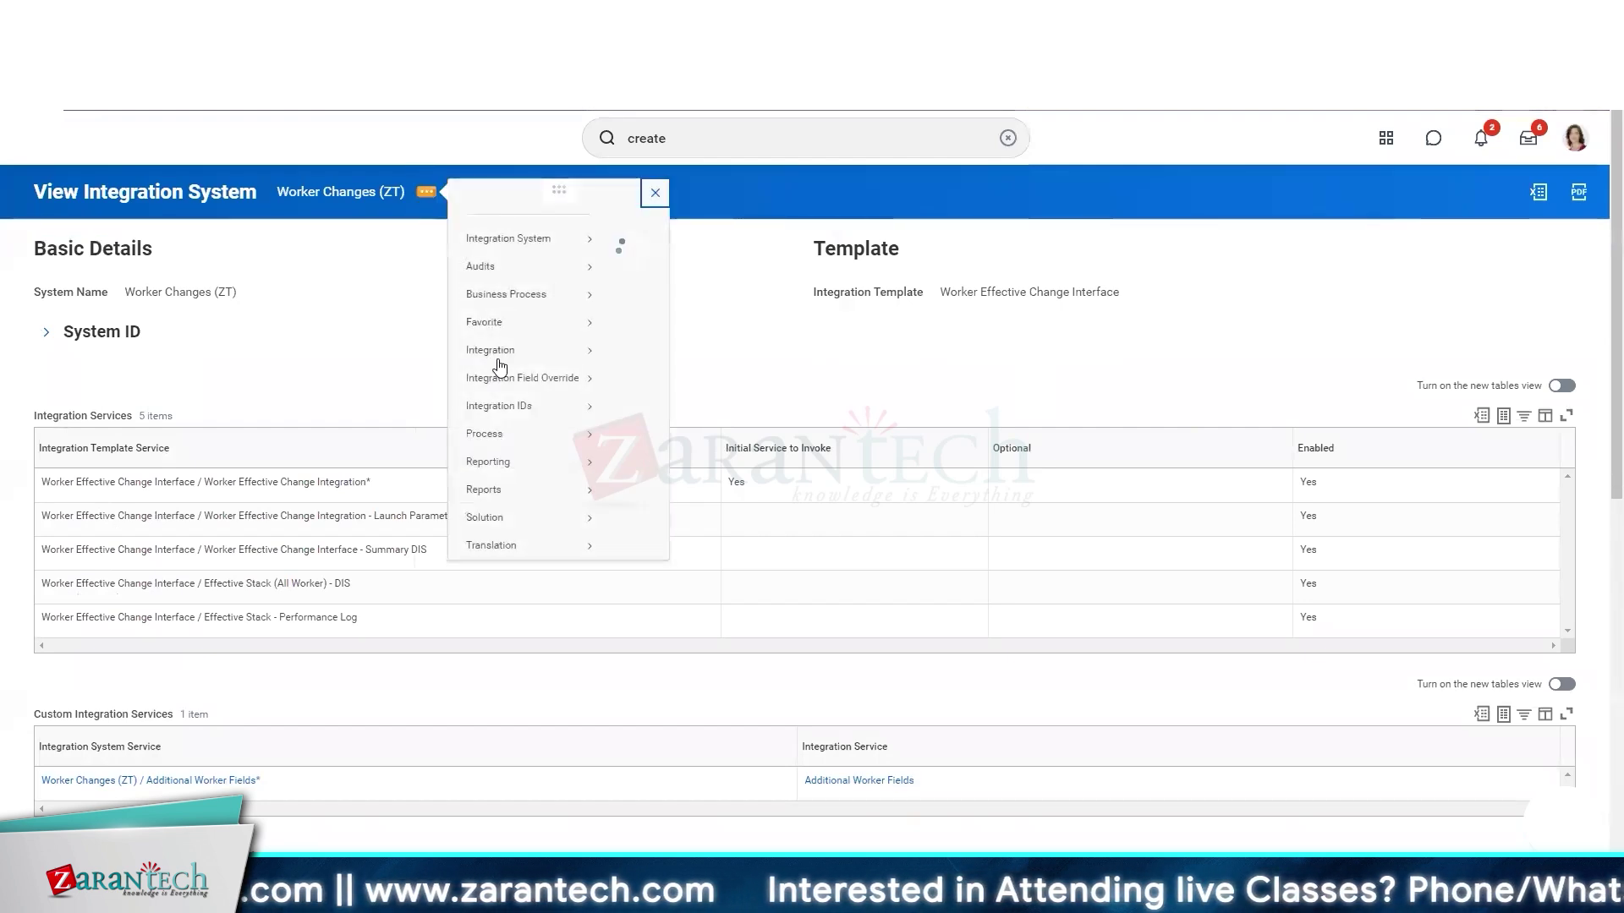
mouse_move(538, 265)
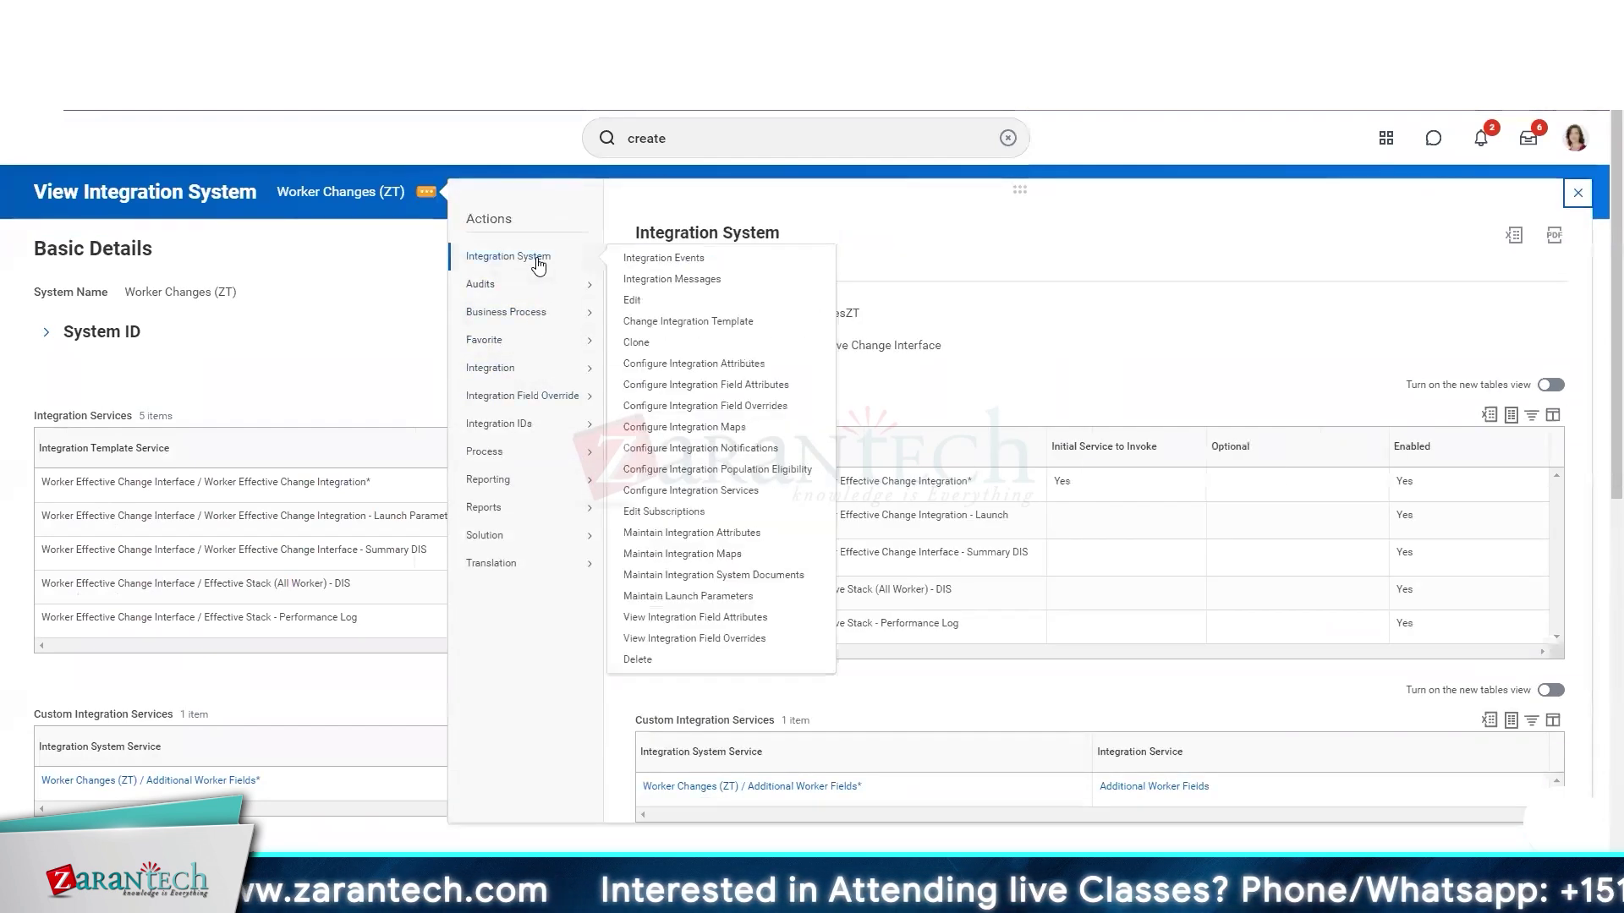
click(683, 407)
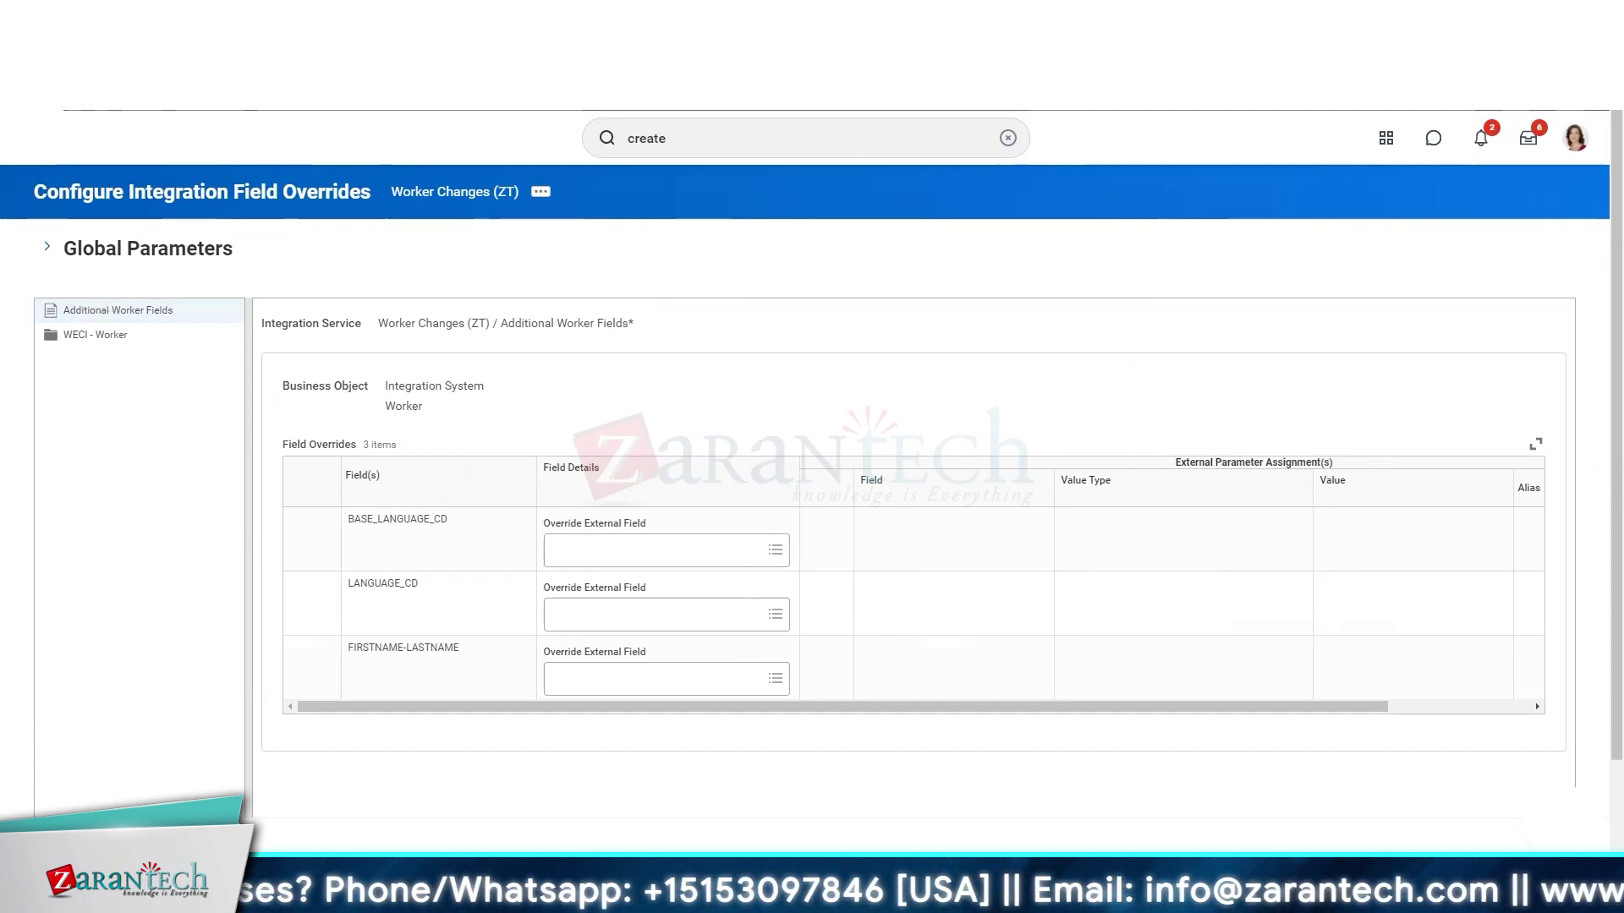
- Examine the field override sections under WECI - Worker, from Worker Status Data to Additional Information, including their Parameters and Extended Fields
click(127, 335)
click(178, 364)
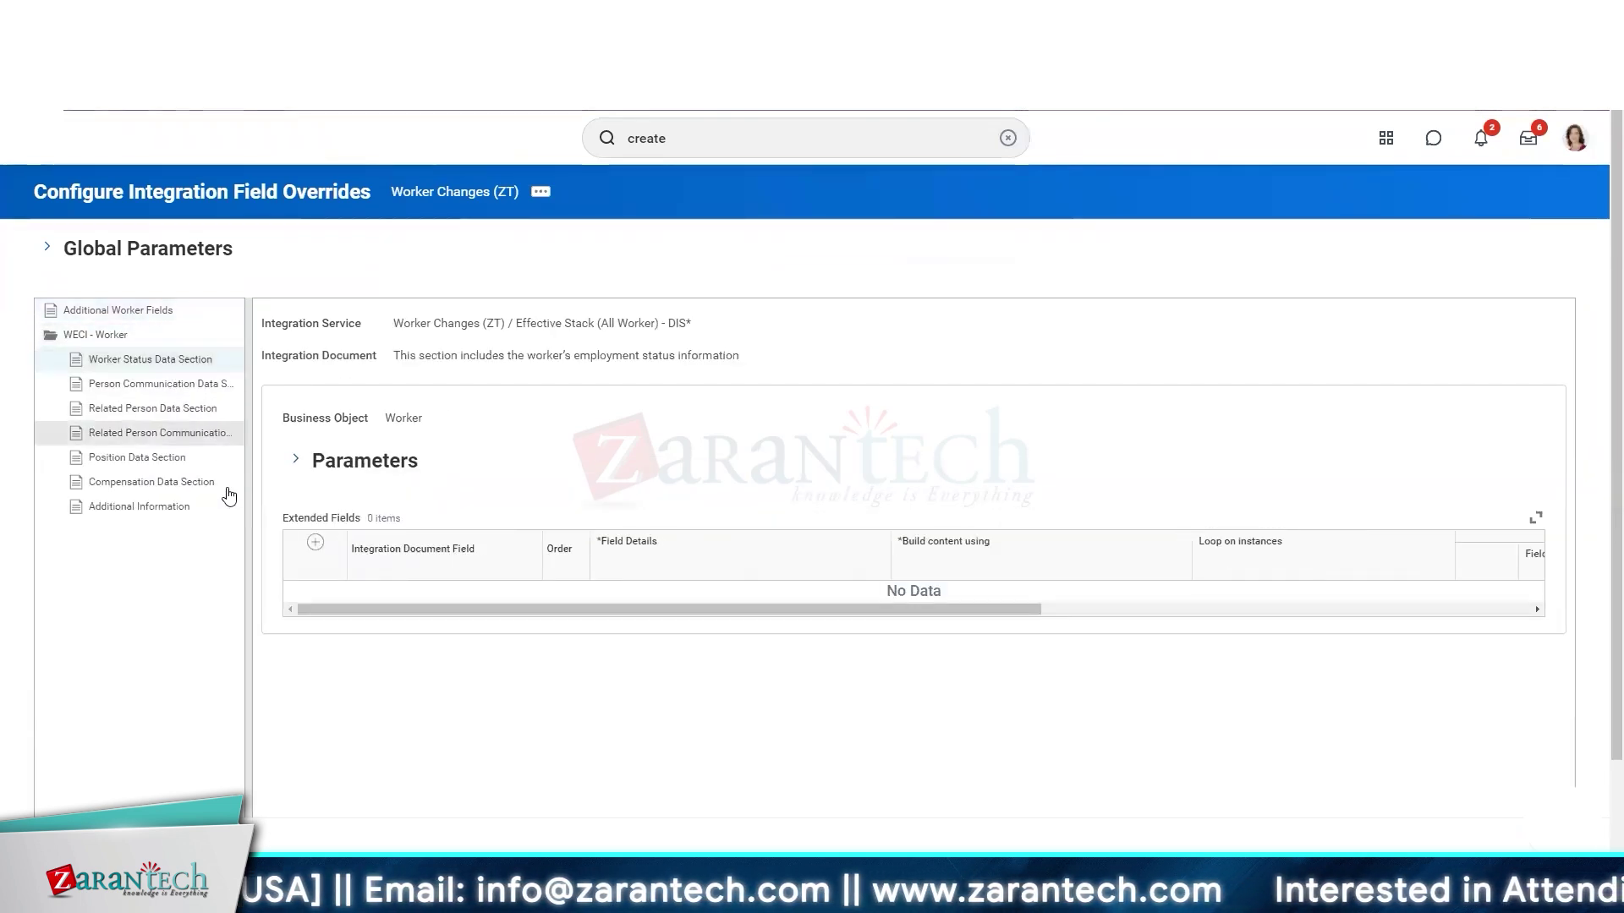
click(295, 460)
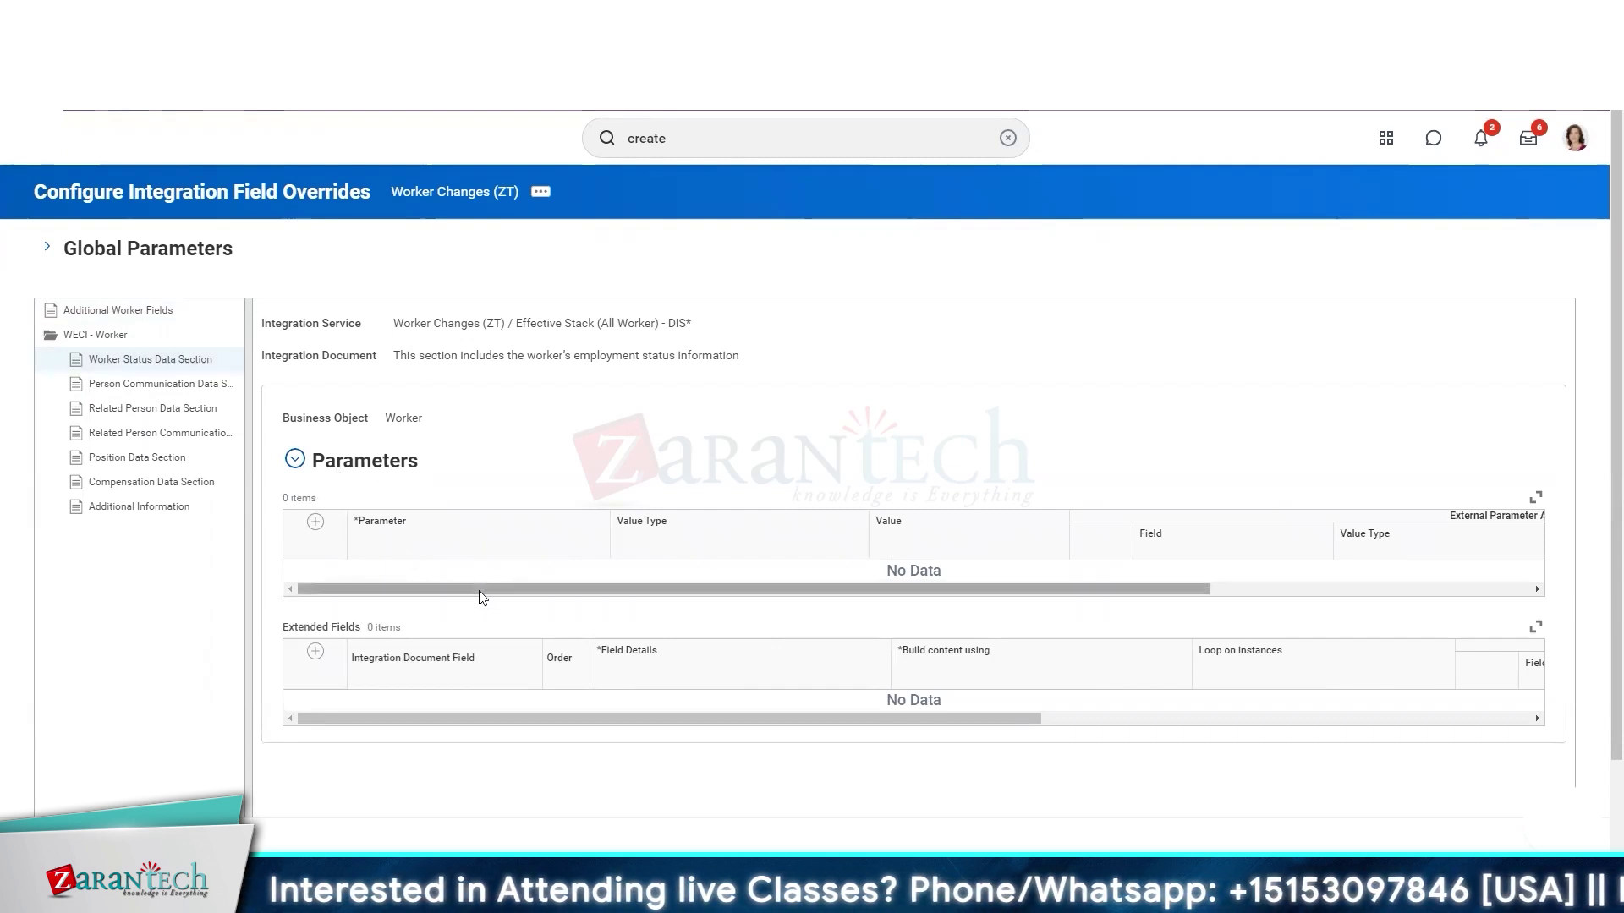
click(131, 383)
click(133, 408)
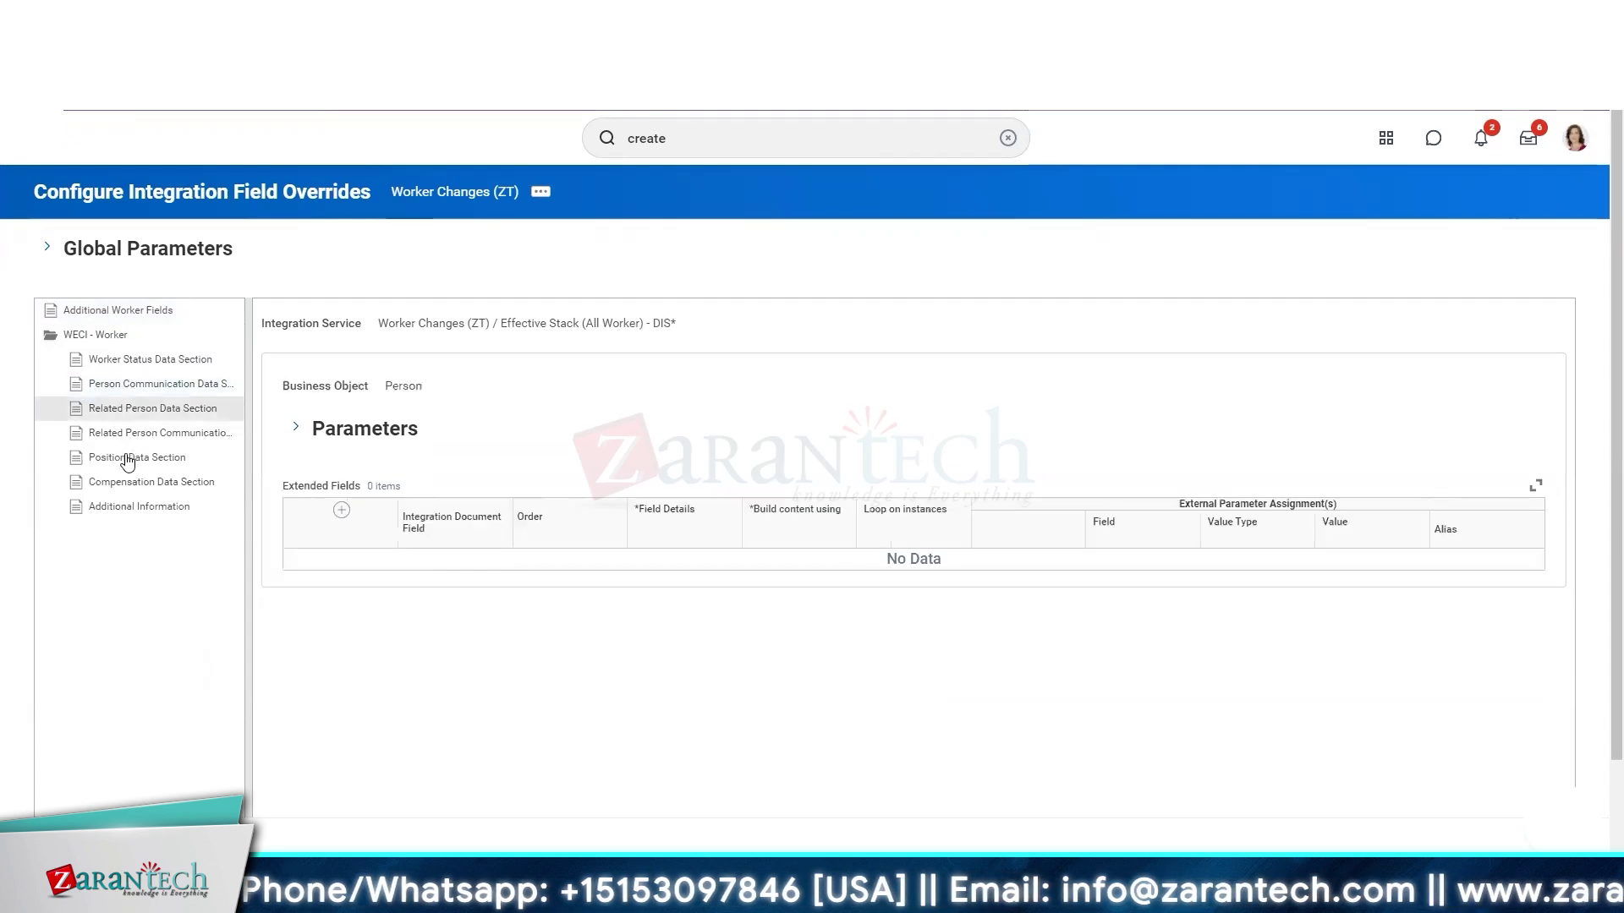
click(296, 428)
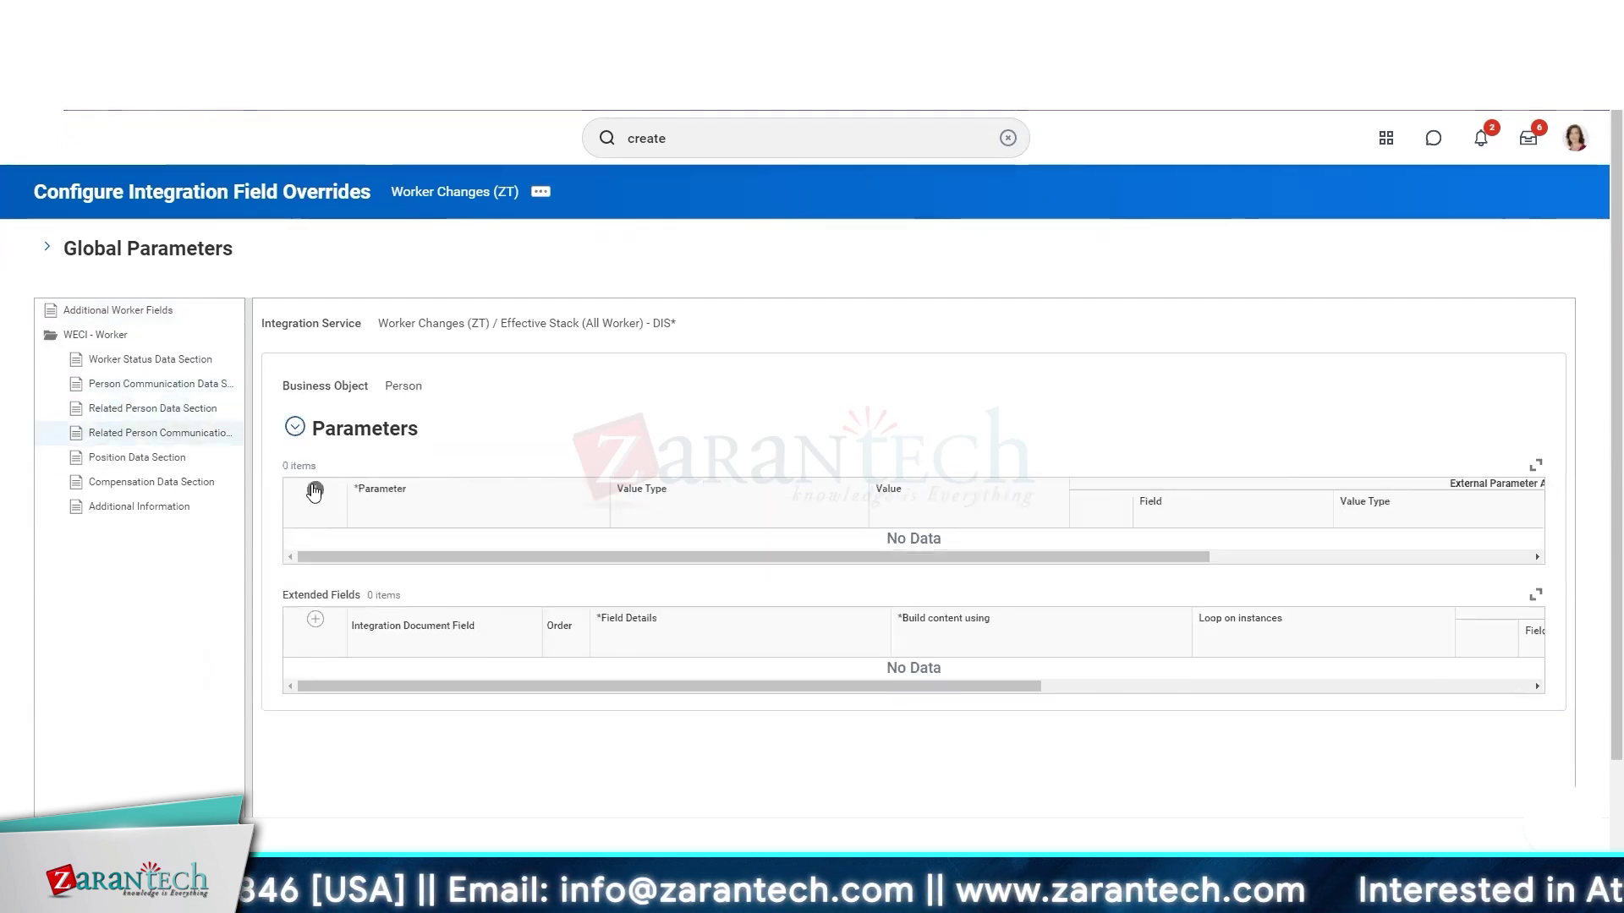
click(118, 460)
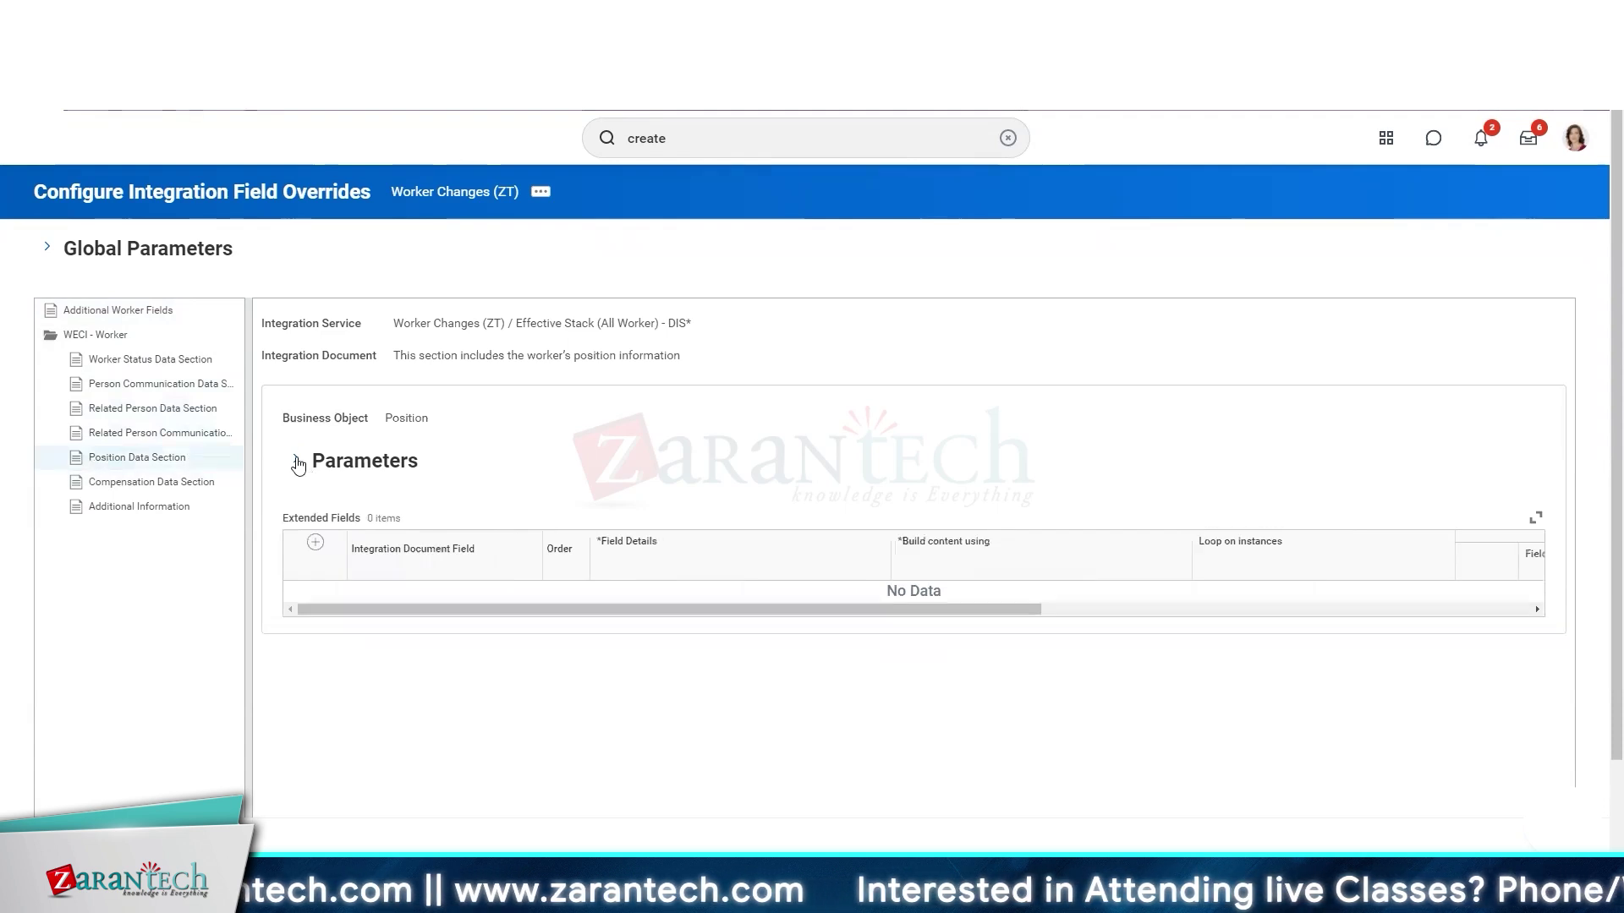
click(296, 460)
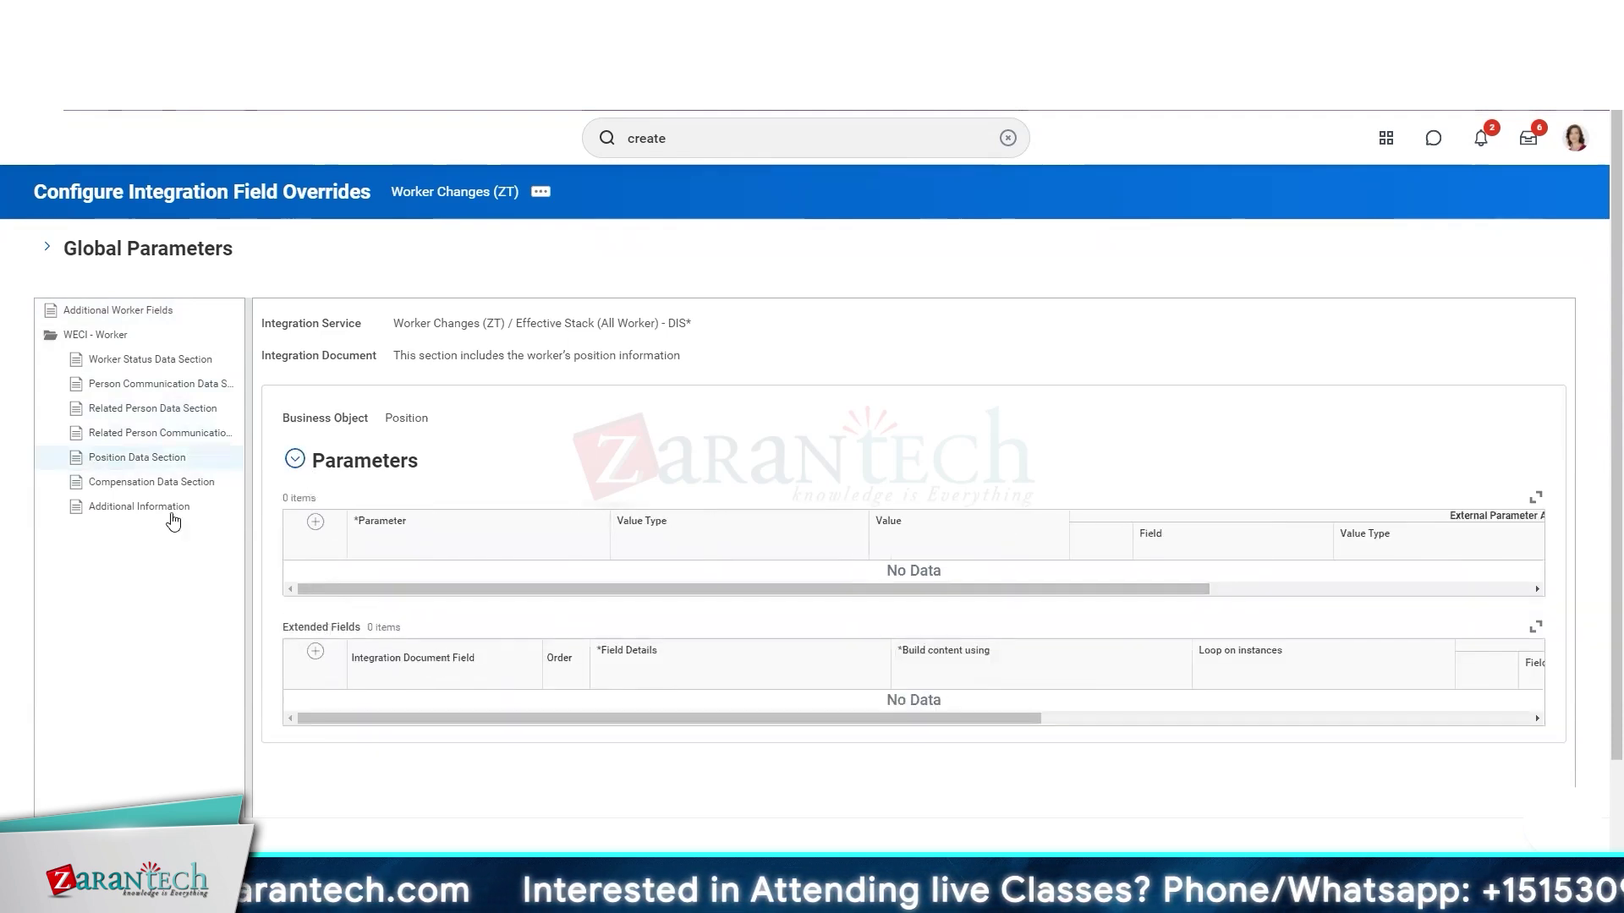
click(173, 486)
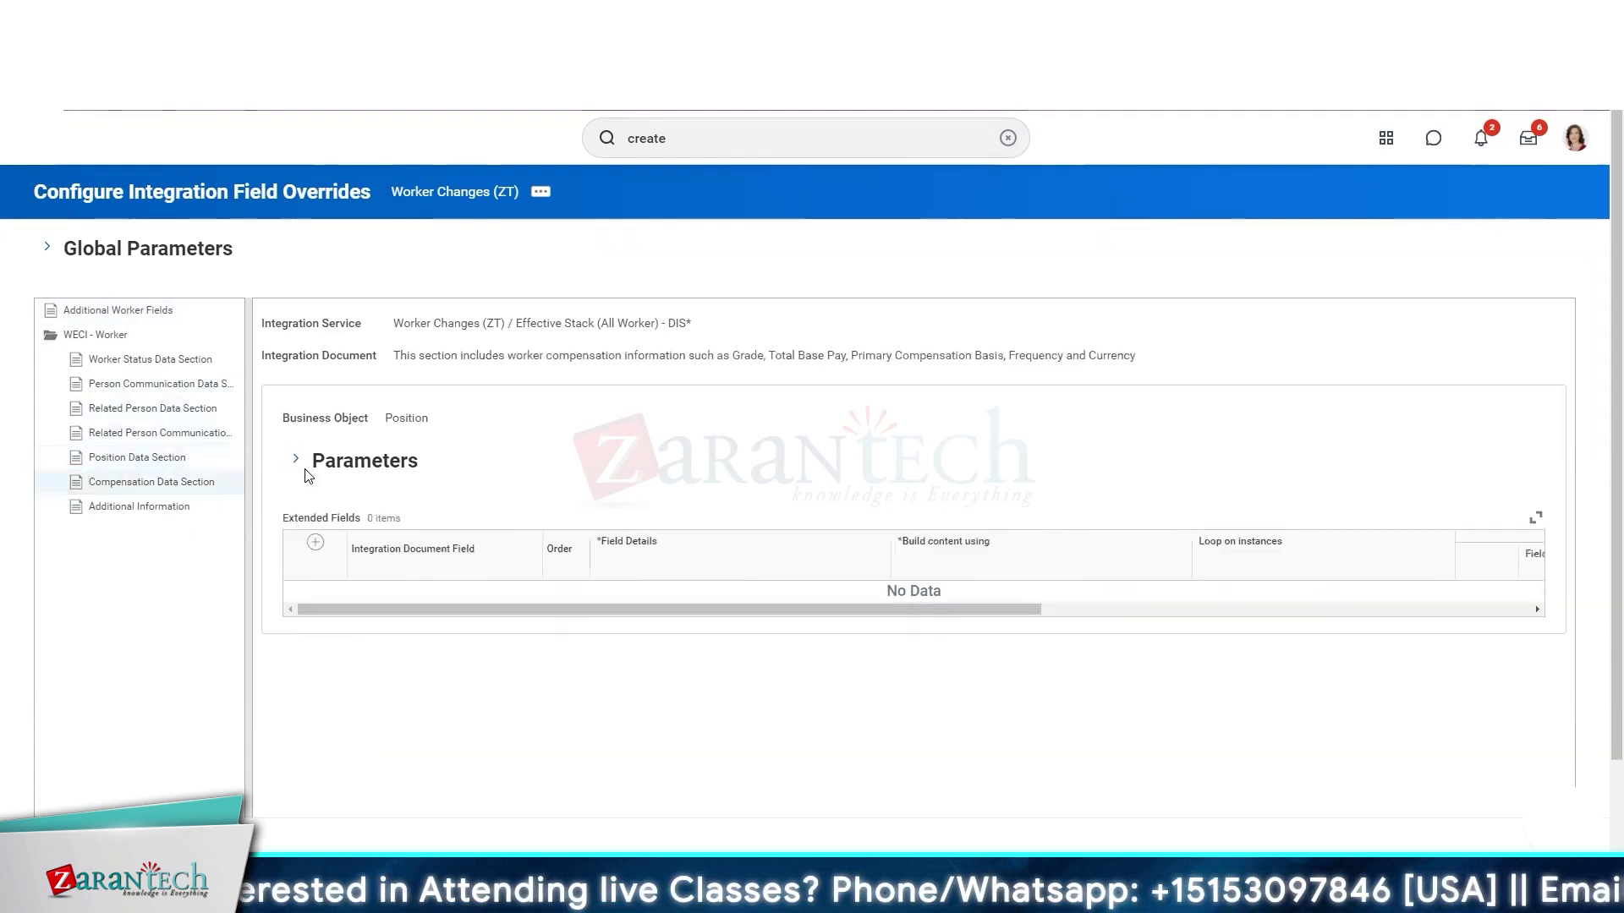
click(295, 459)
click(139, 506)
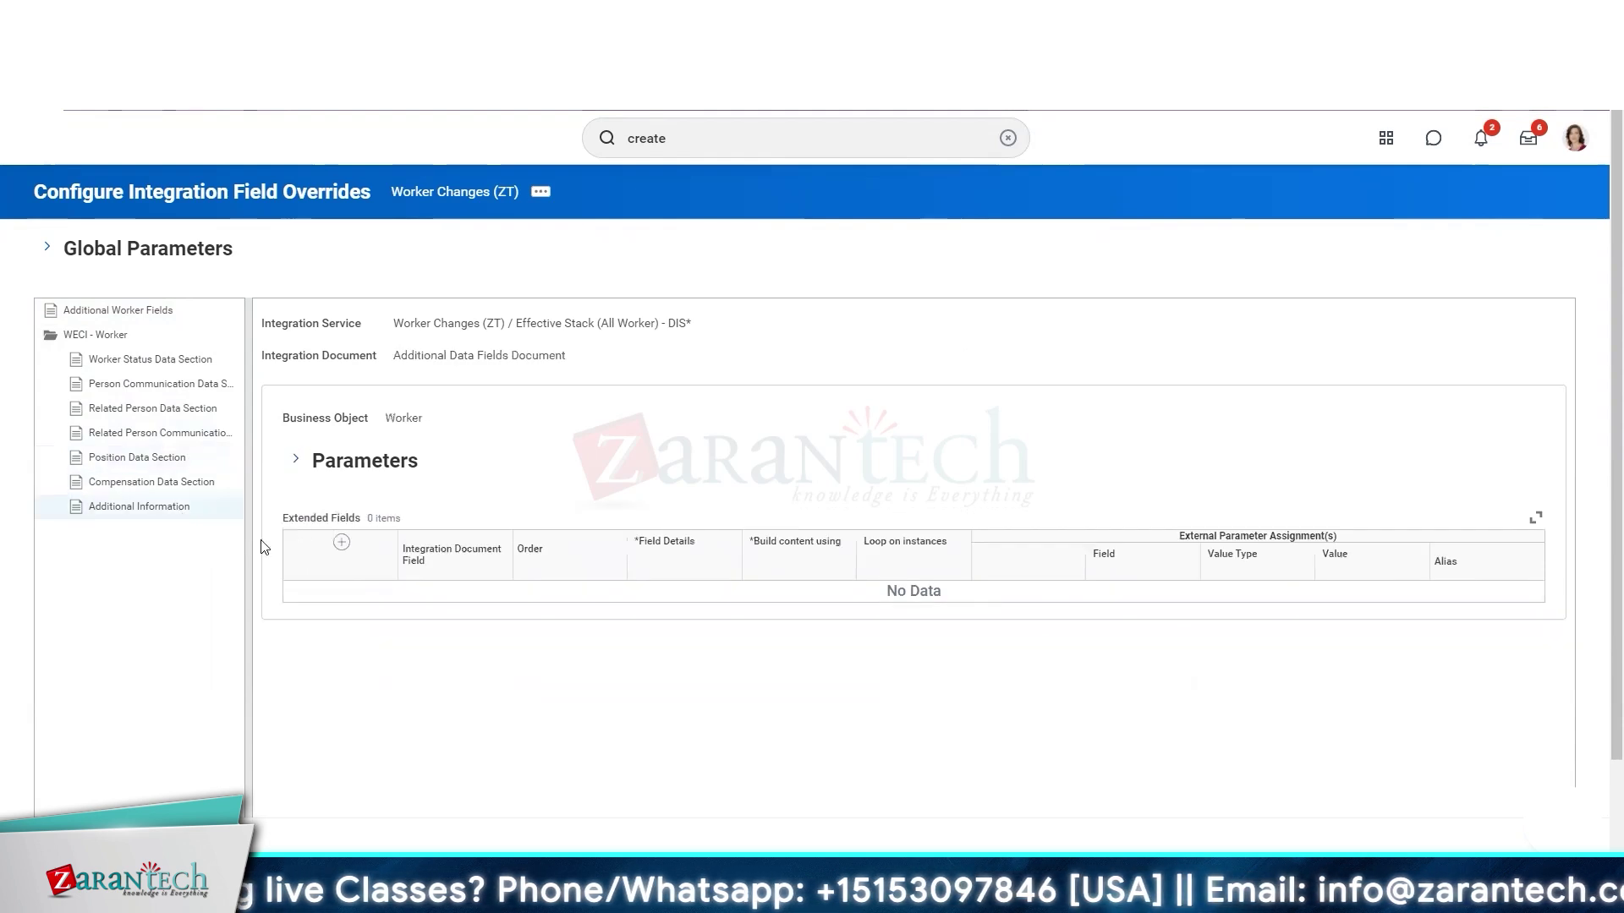
click(295, 458)
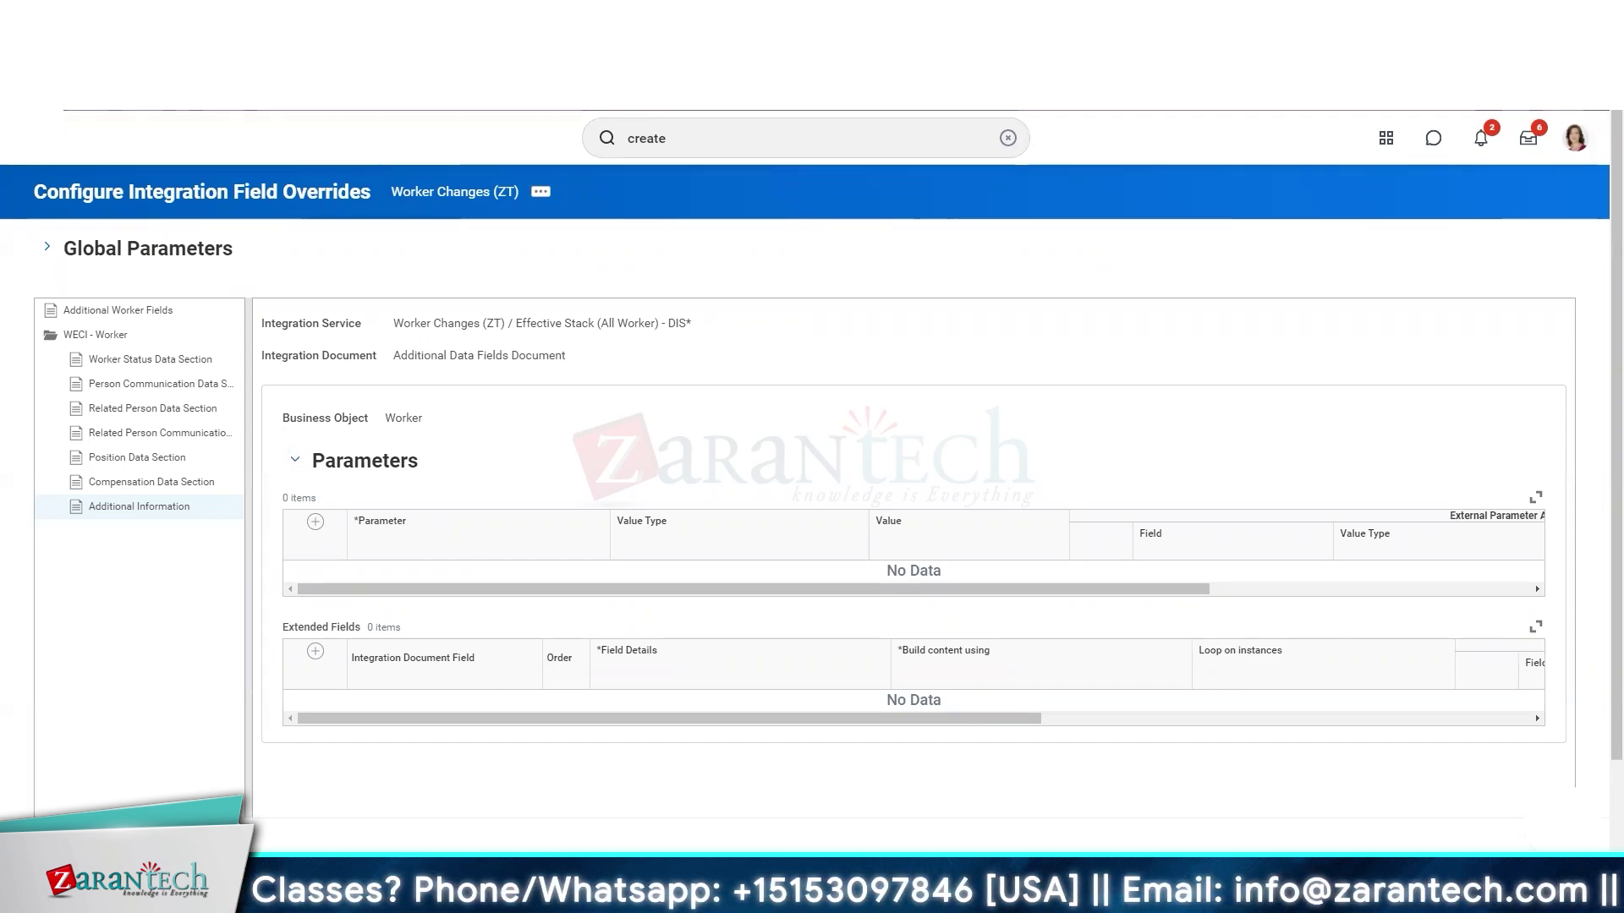
click(542, 192)
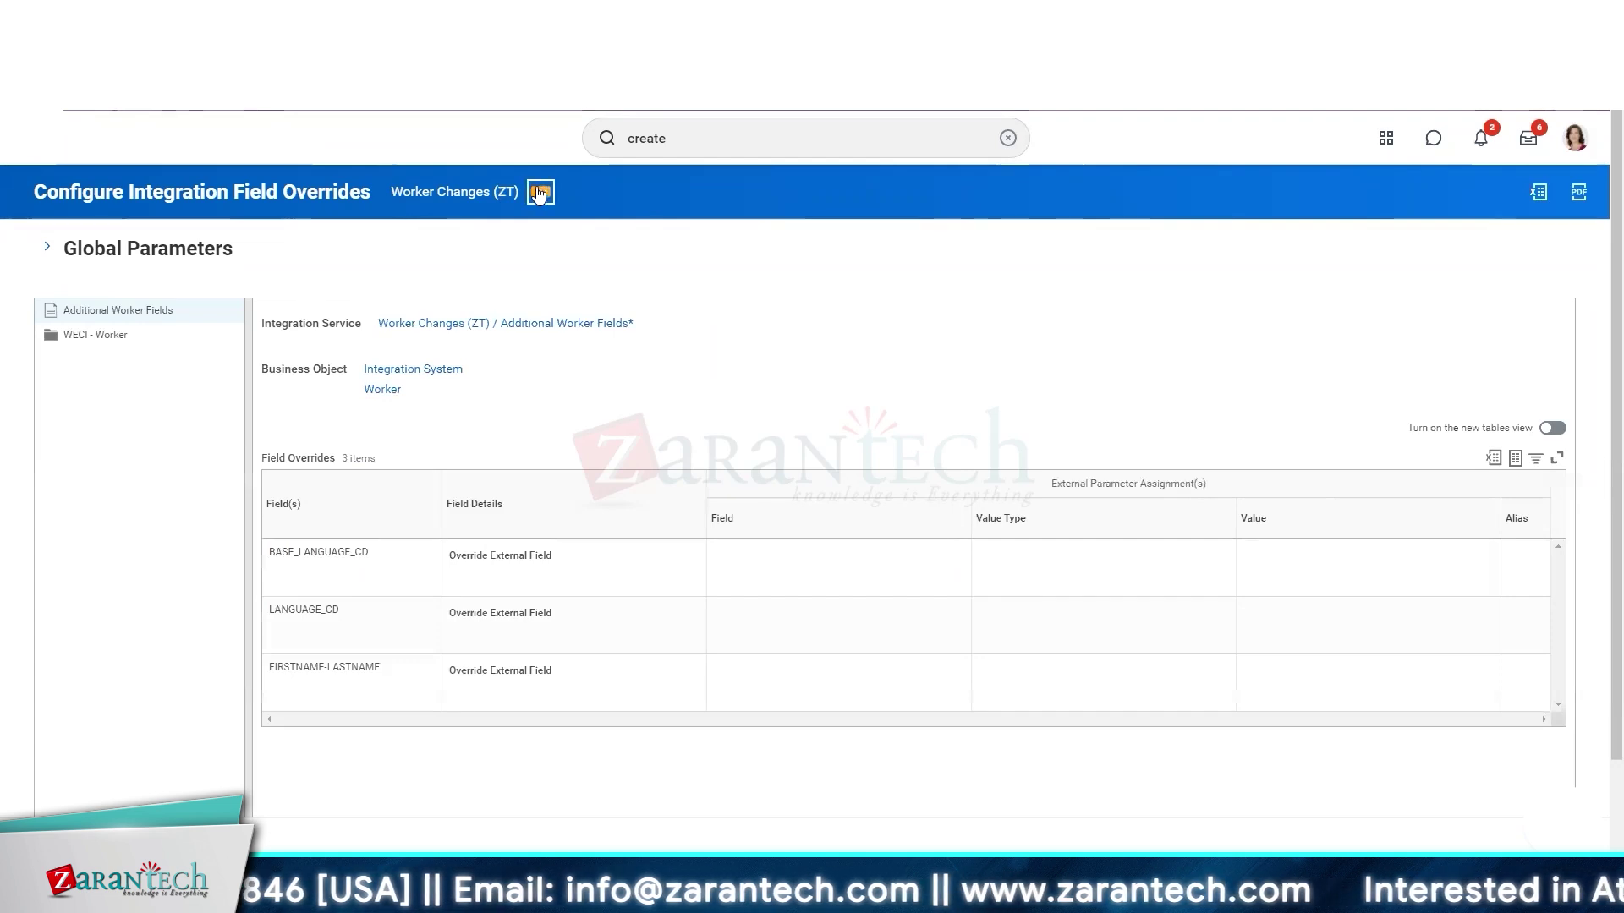
click(538, 190)
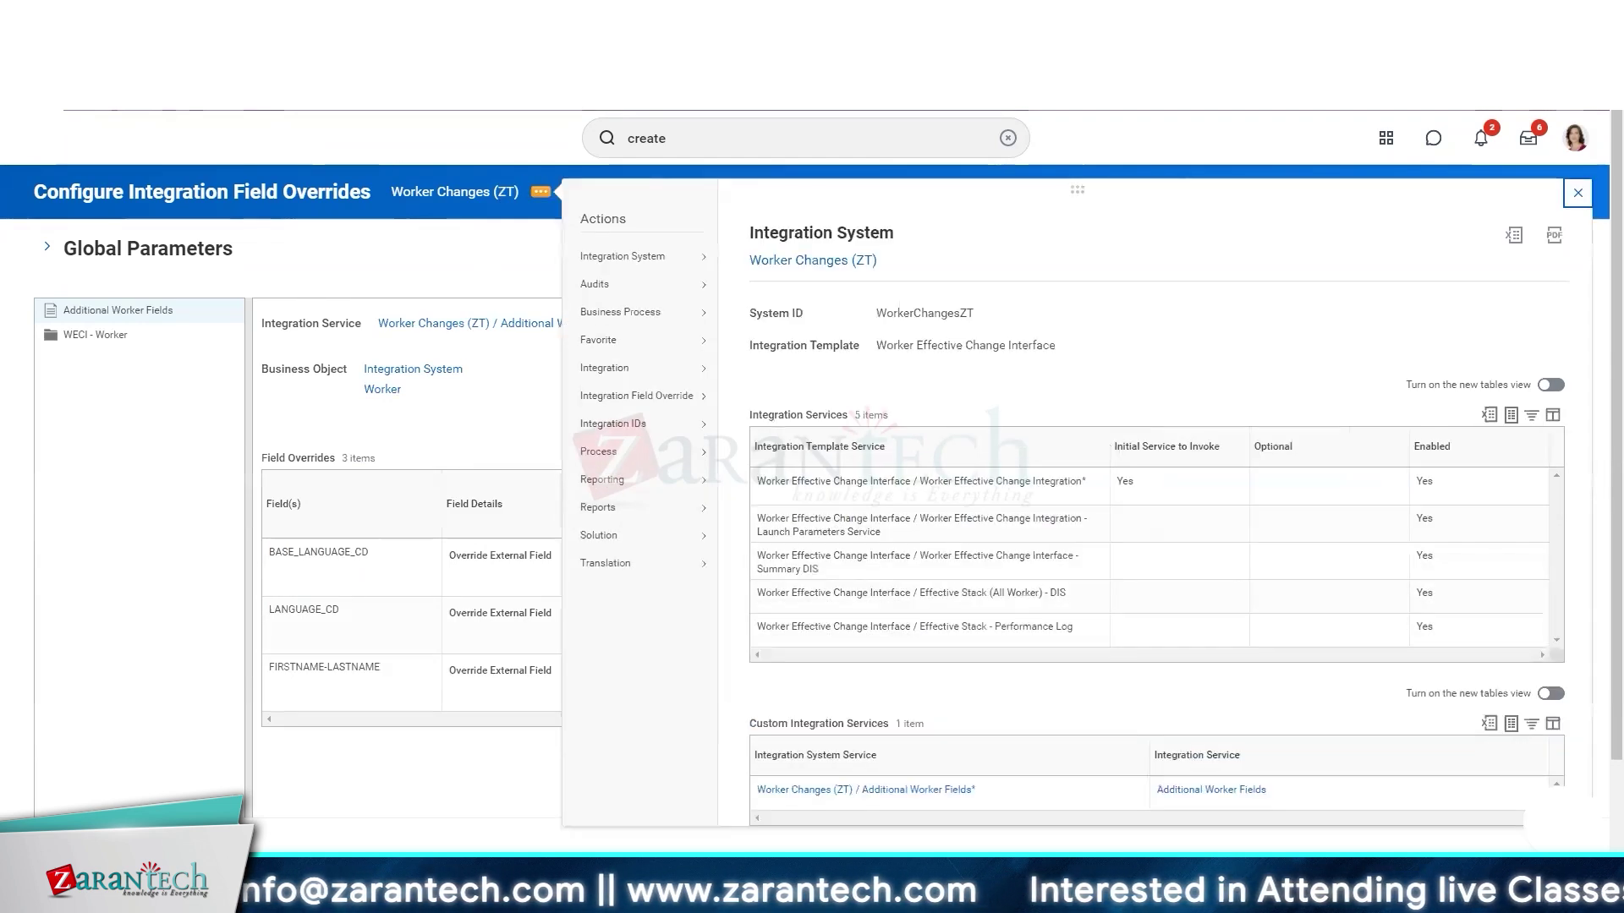
click(454, 500)
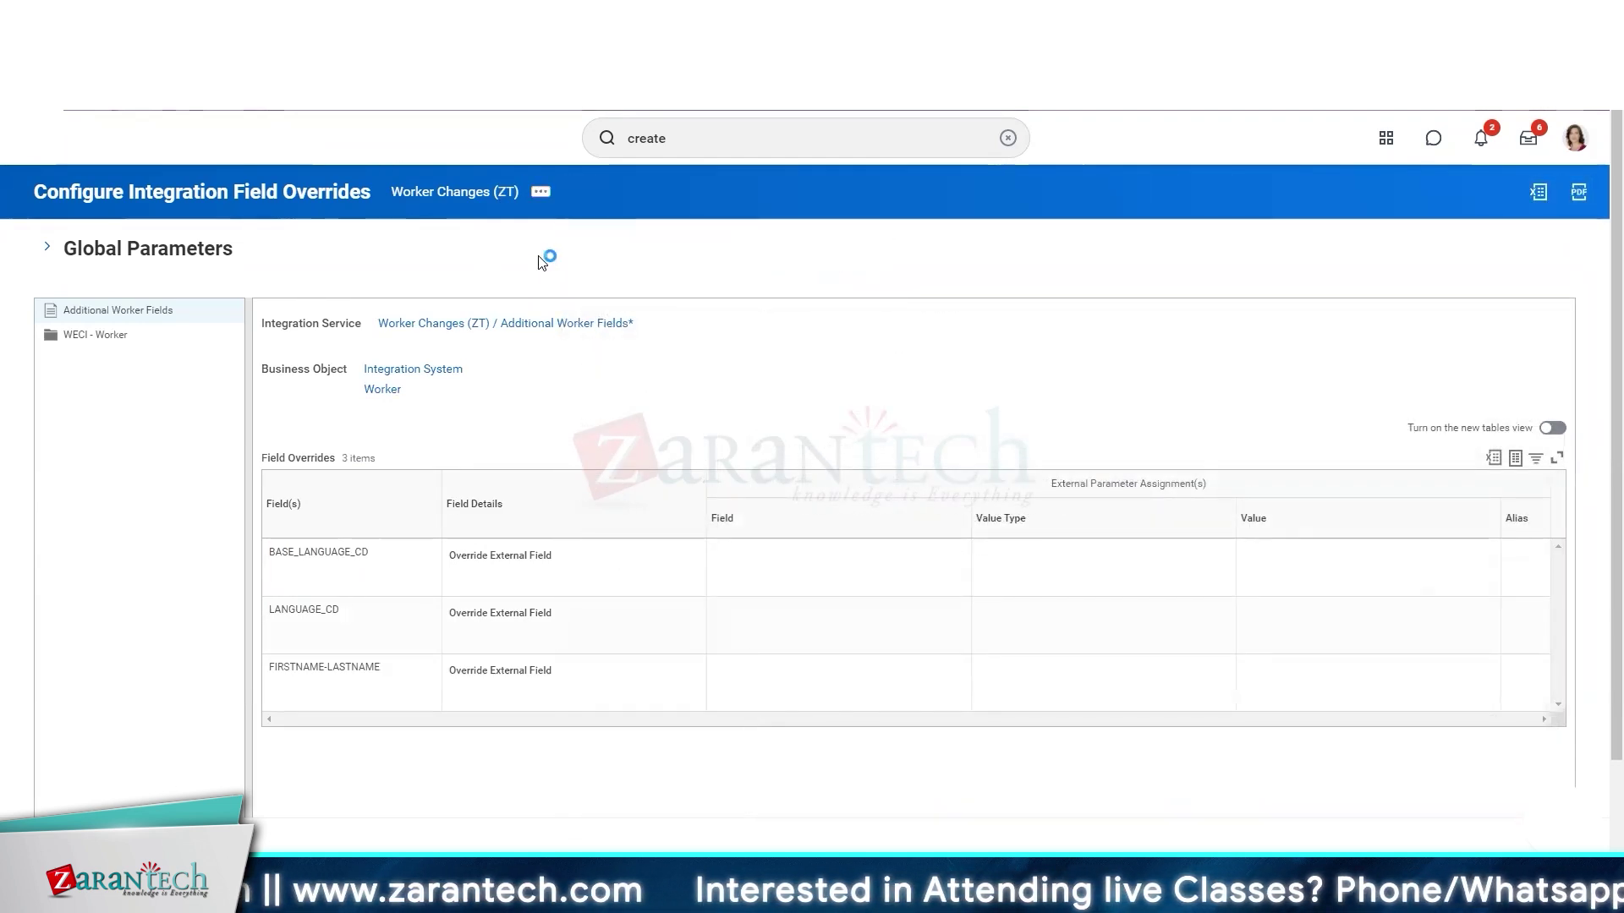
key(alt+Left)
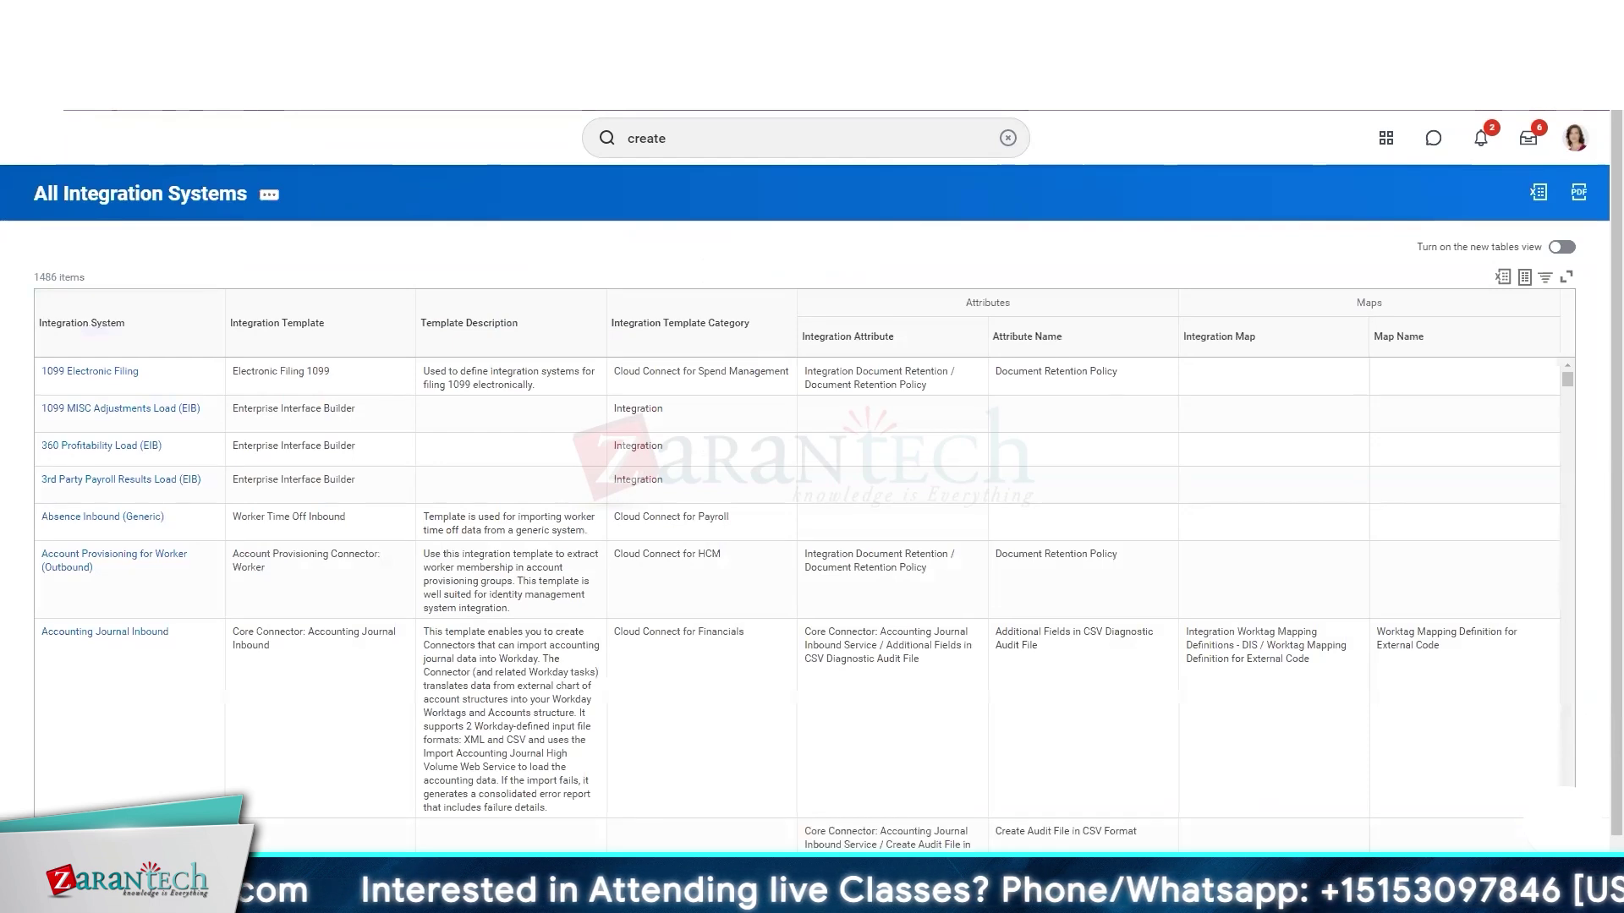
click(272, 211)
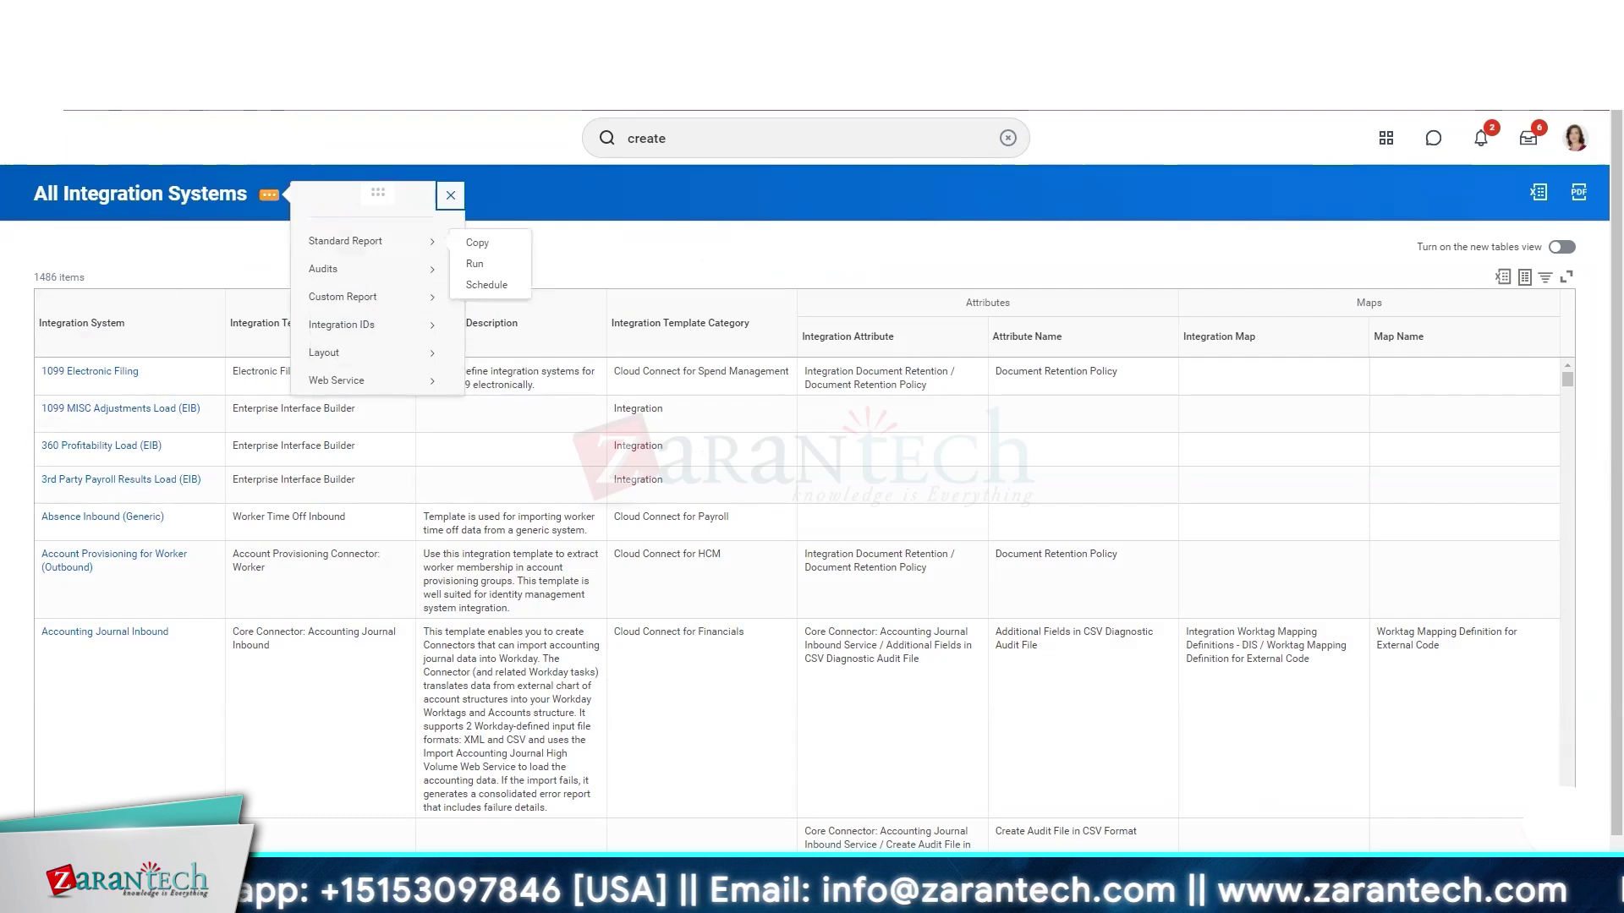
click(424, 415)
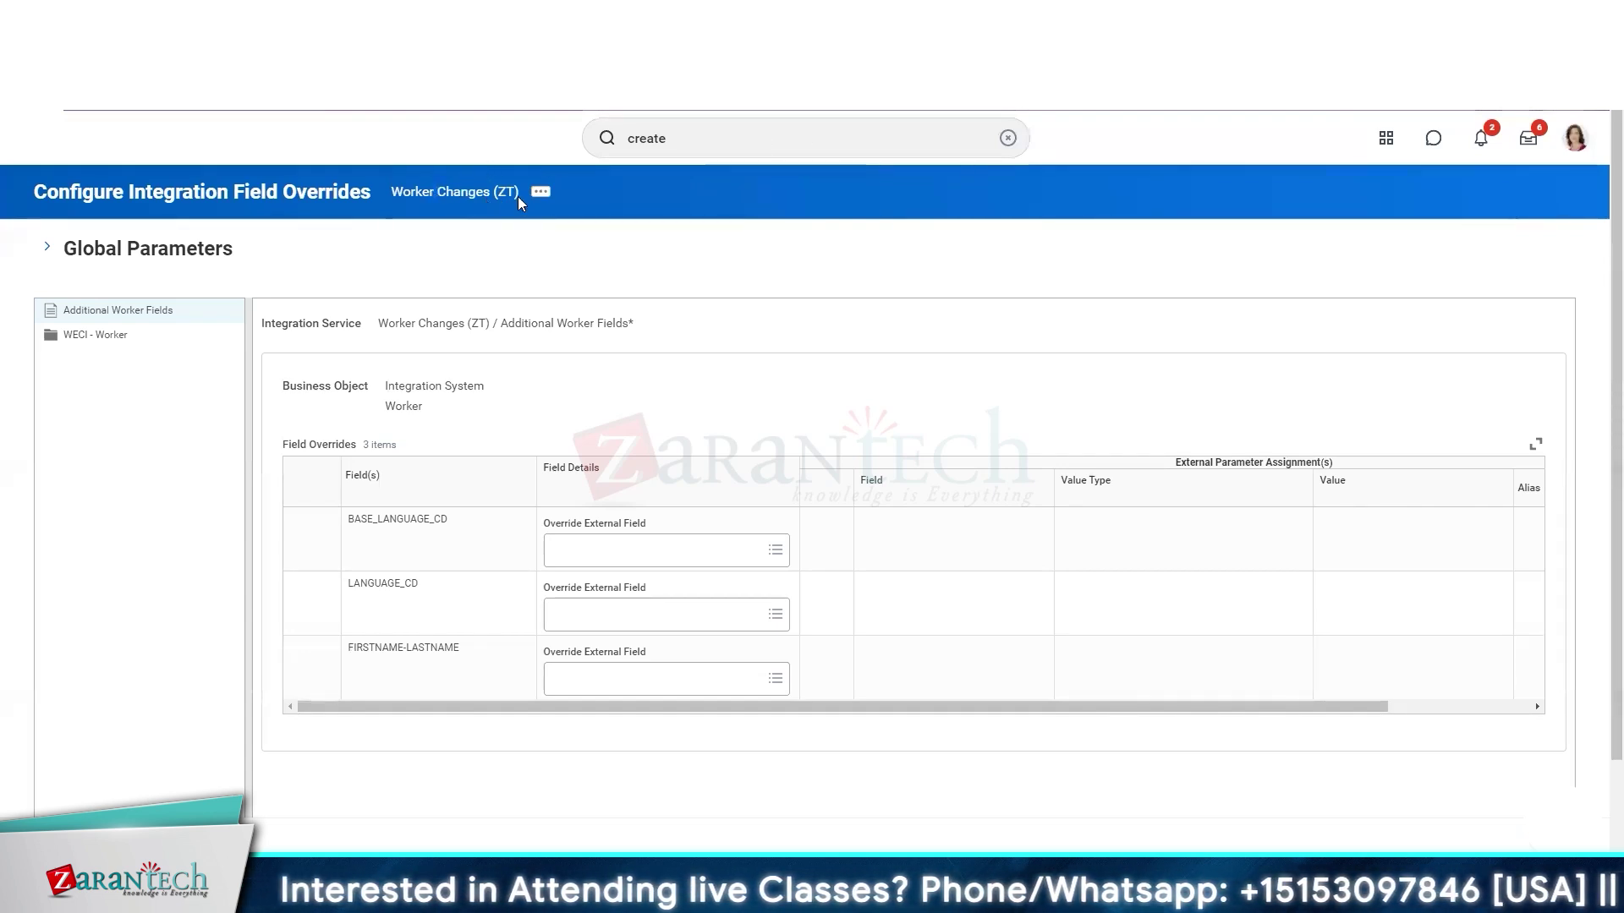
- Copy the integration system's name, search for "intsys: Worker Changes (ZT)" and open the matching integration system
right_click(415, 191)
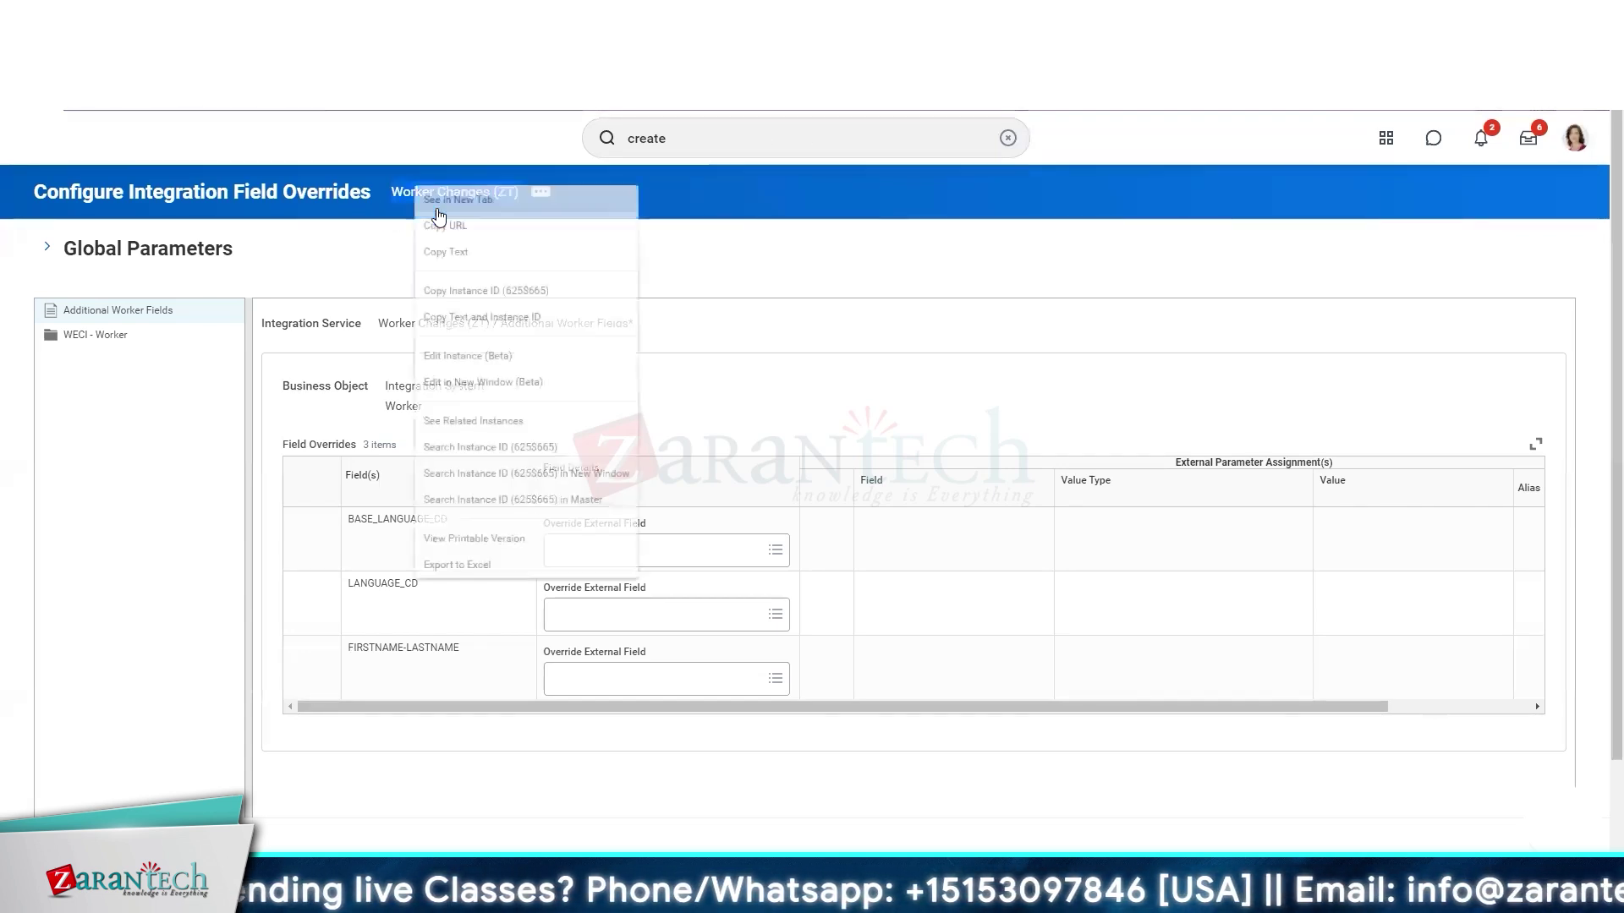
click(615, 251)
click(812, 140)
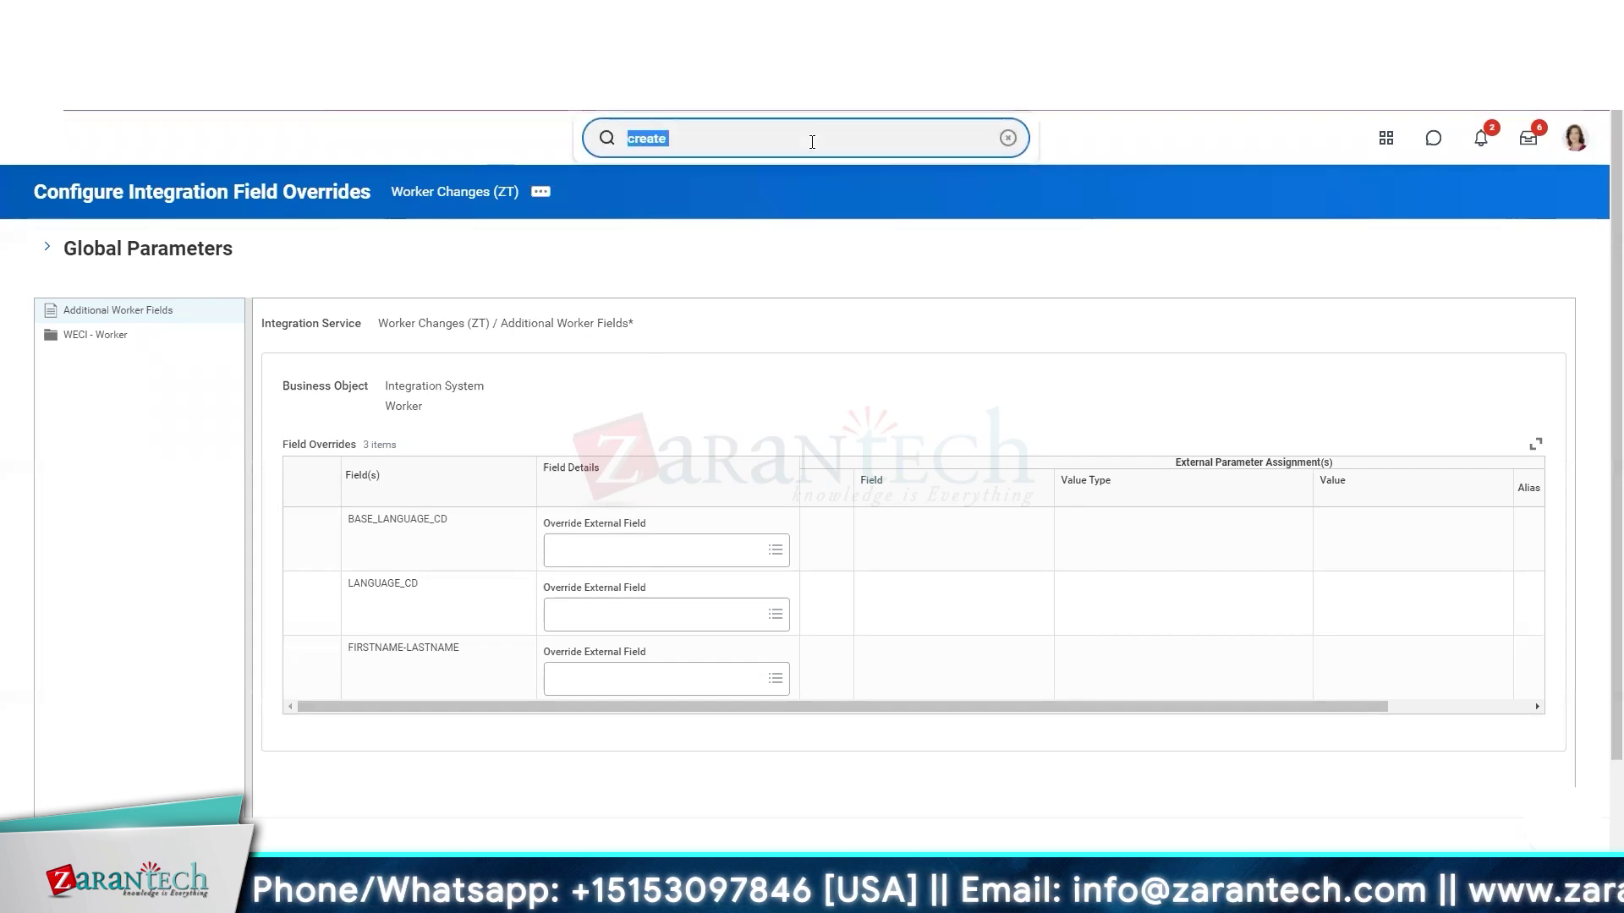
text(intsys)
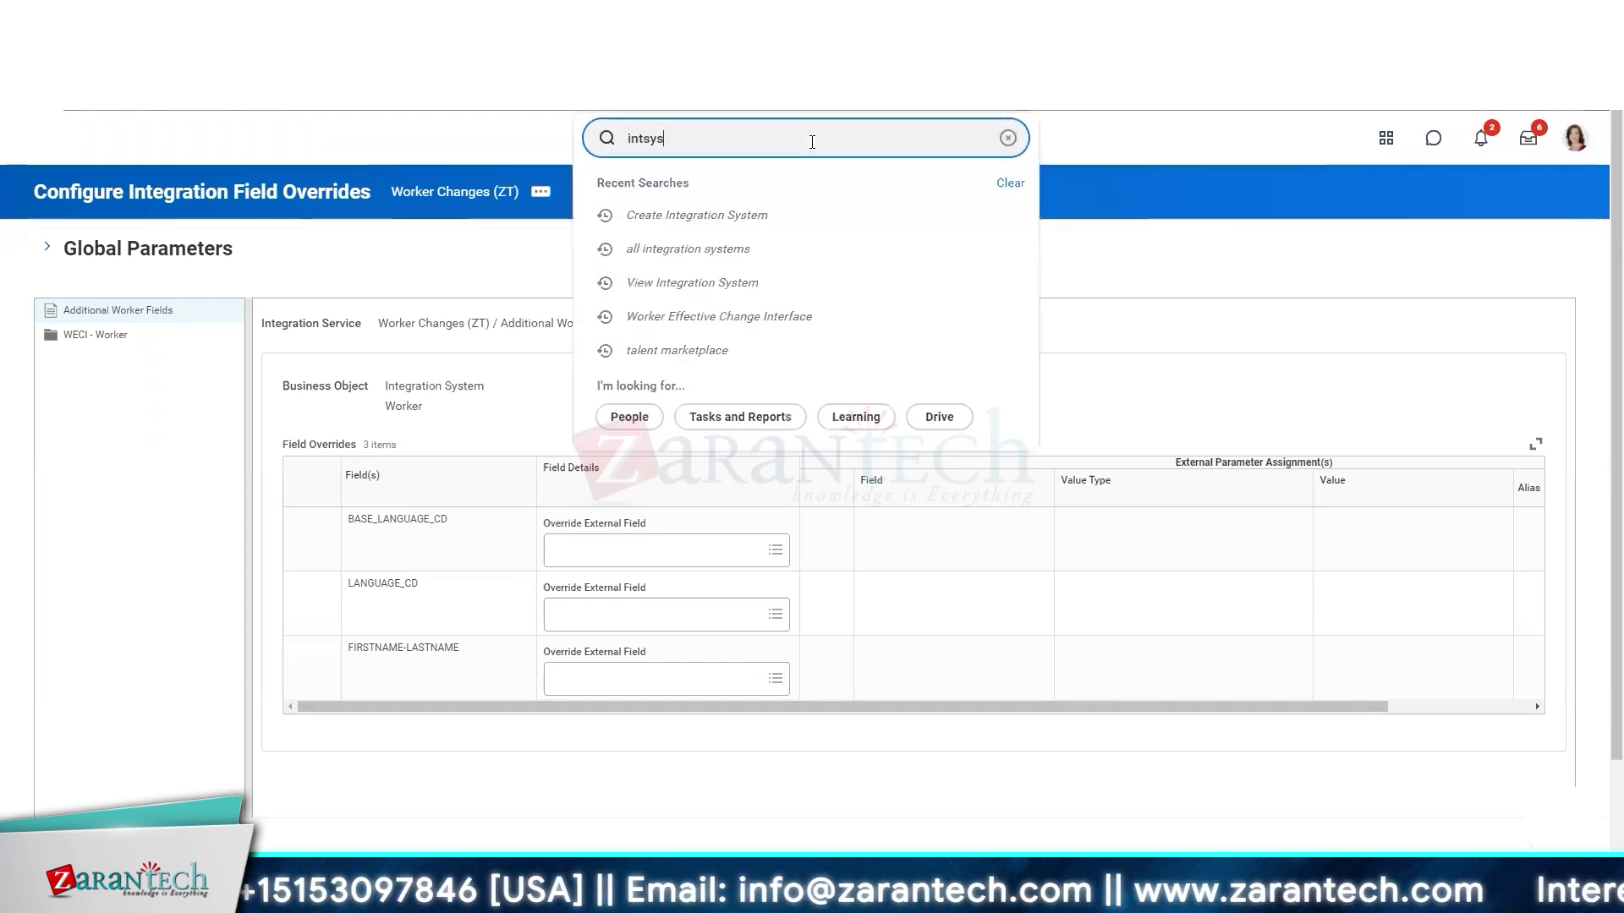
text(:)
text(Worker Changes (ZT))
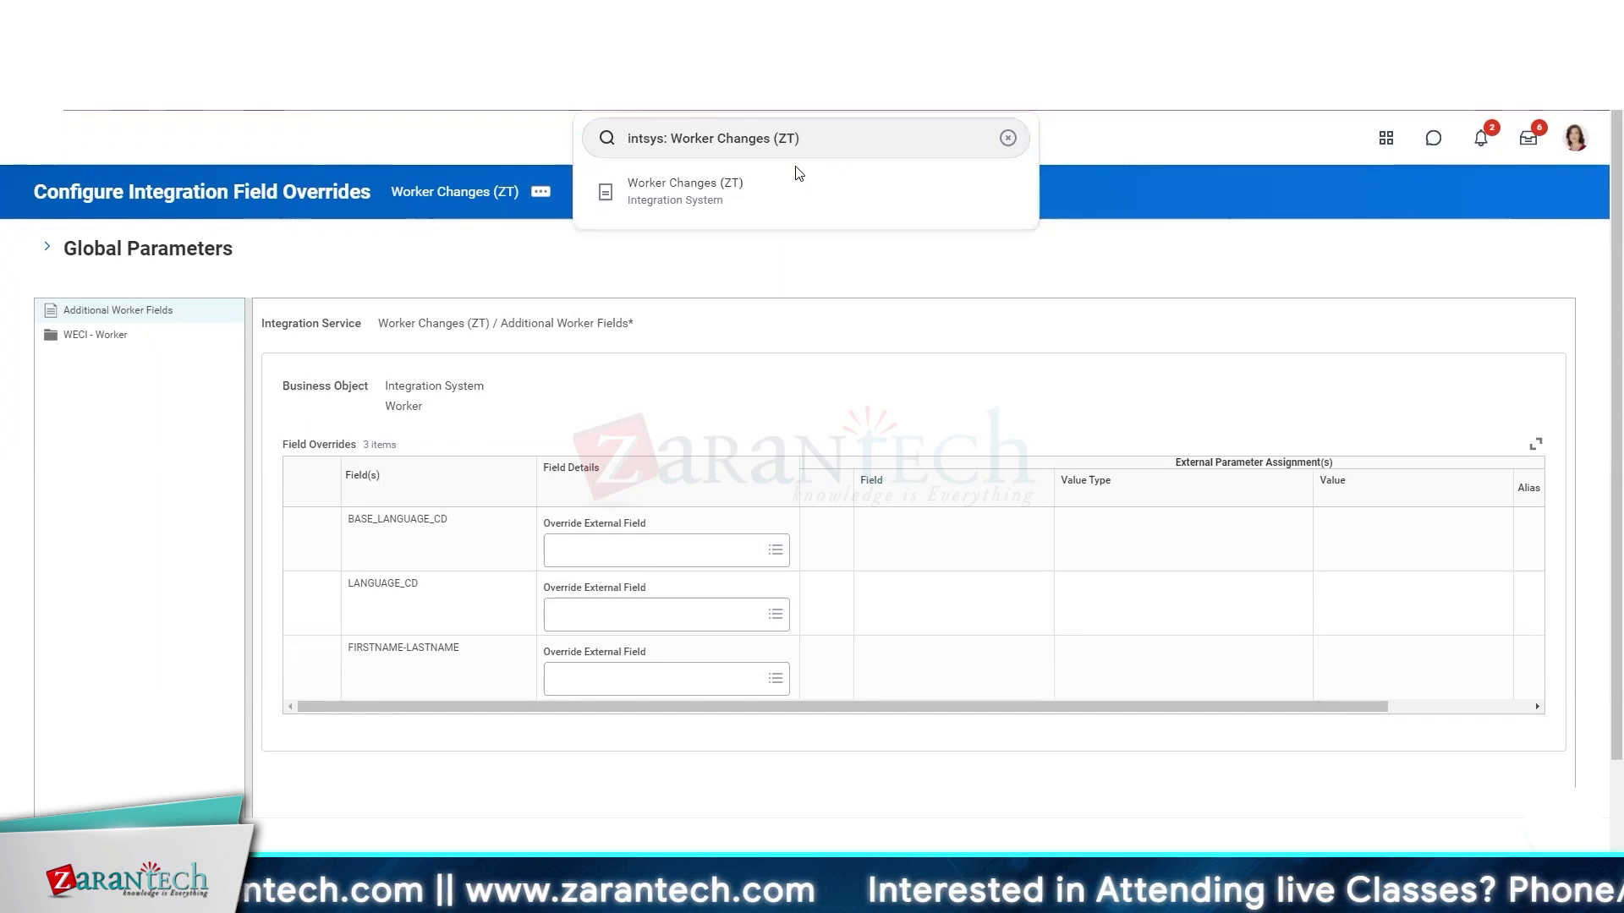
click(790, 196)
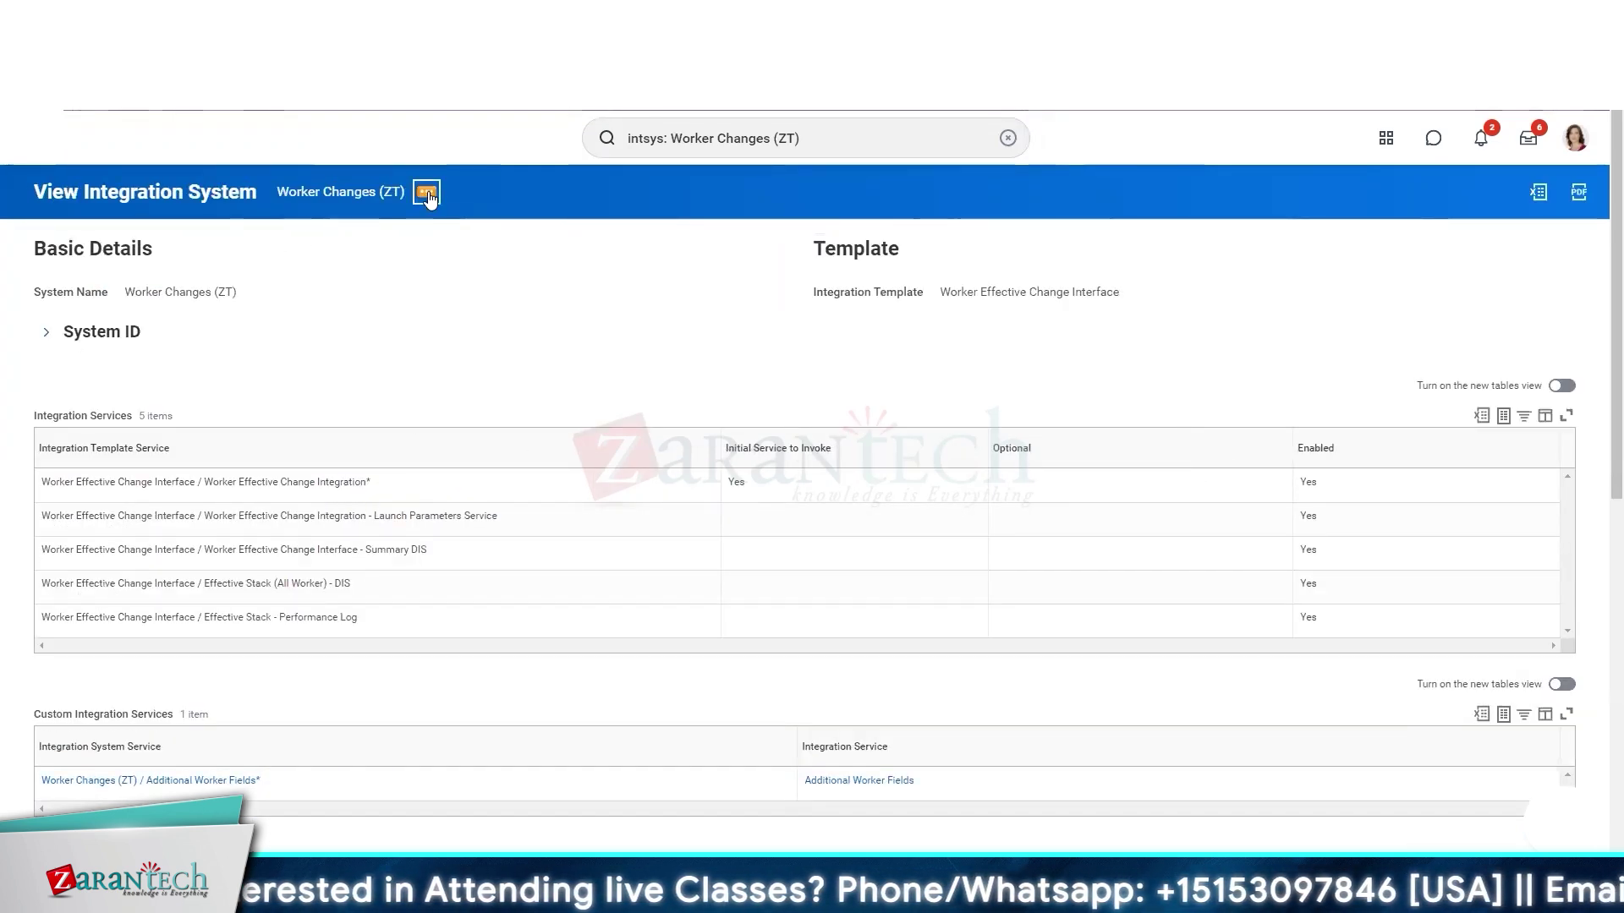
- In Configure Integration Field Attributes, include the Personal Data, Person Communication Data, Person Identification Data and Related Person Data sections in the output
mouse_move(554, 254)
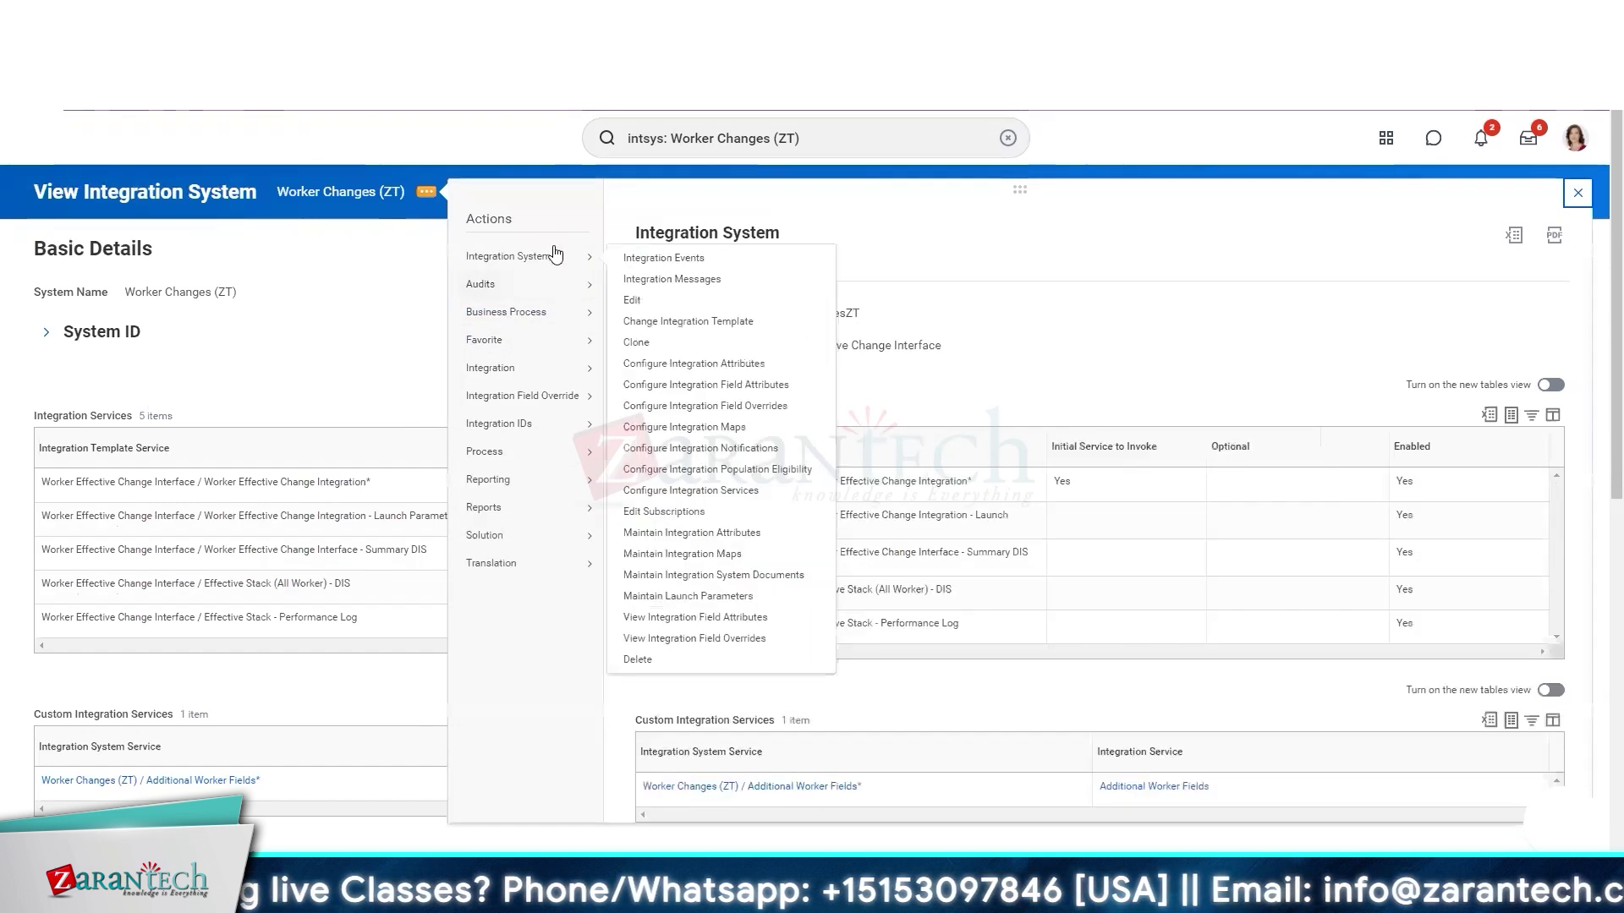
click(744, 387)
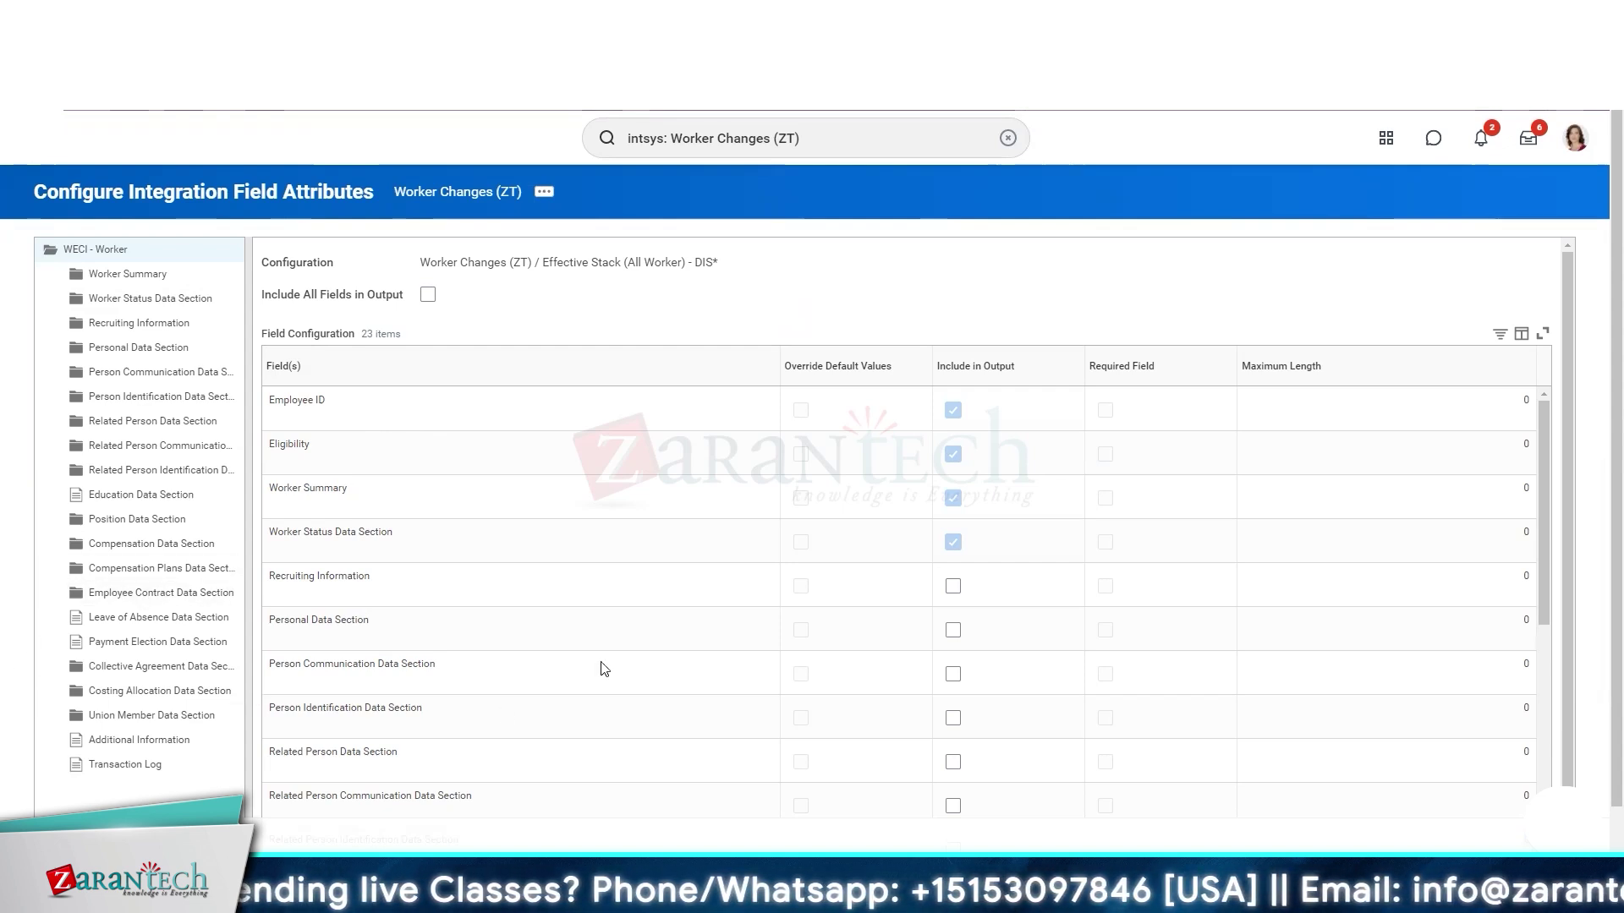
click(953, 630)
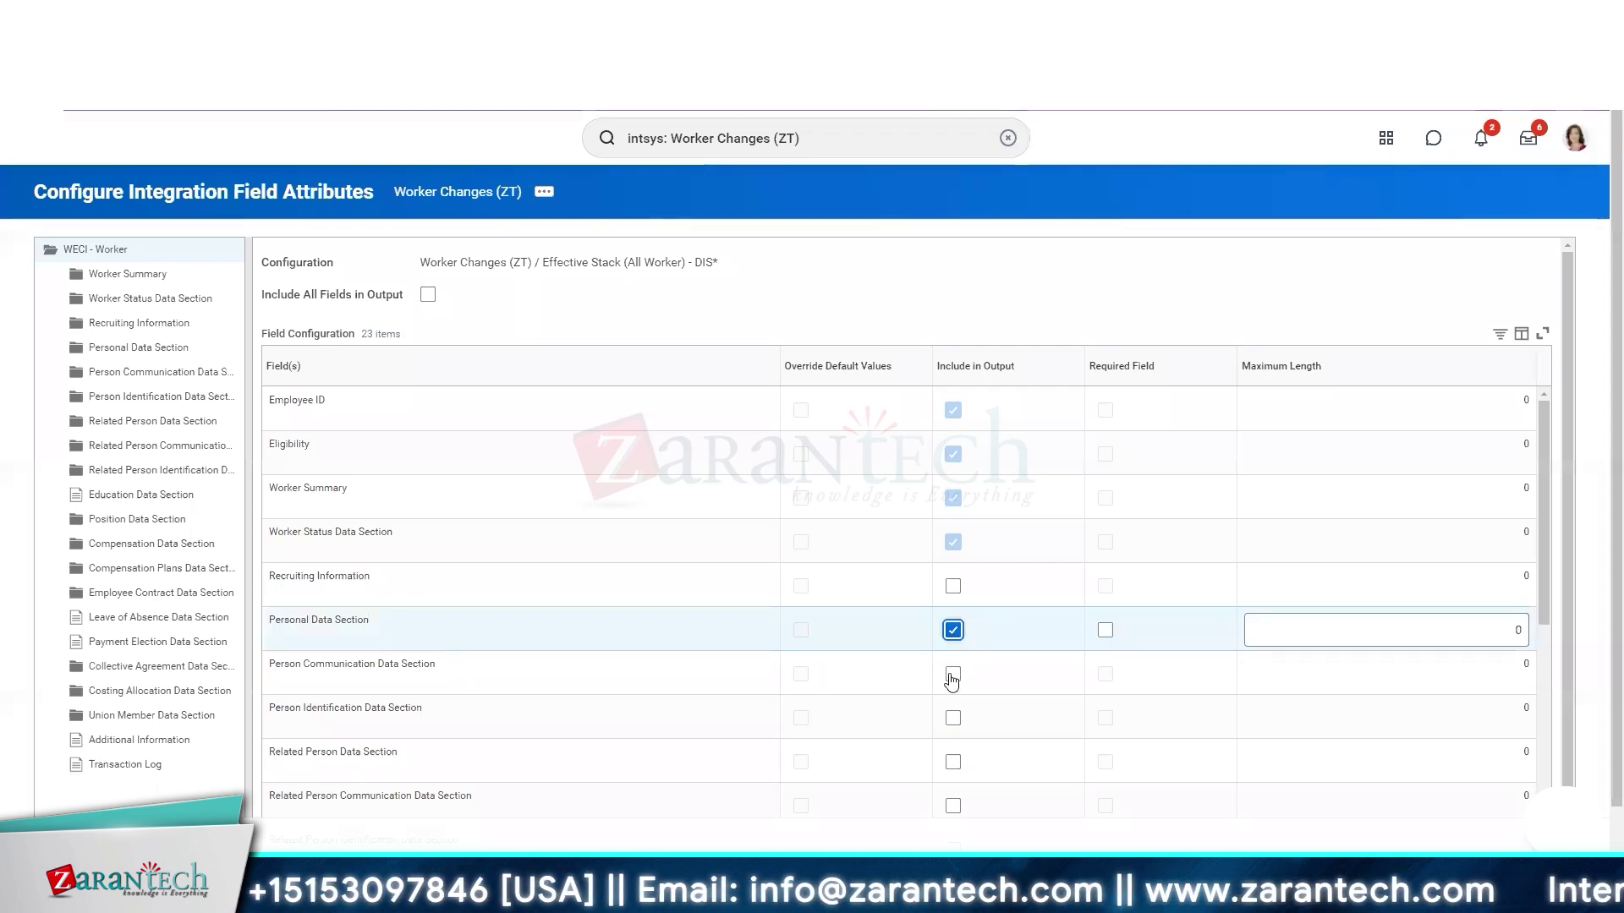
click(953, 675)
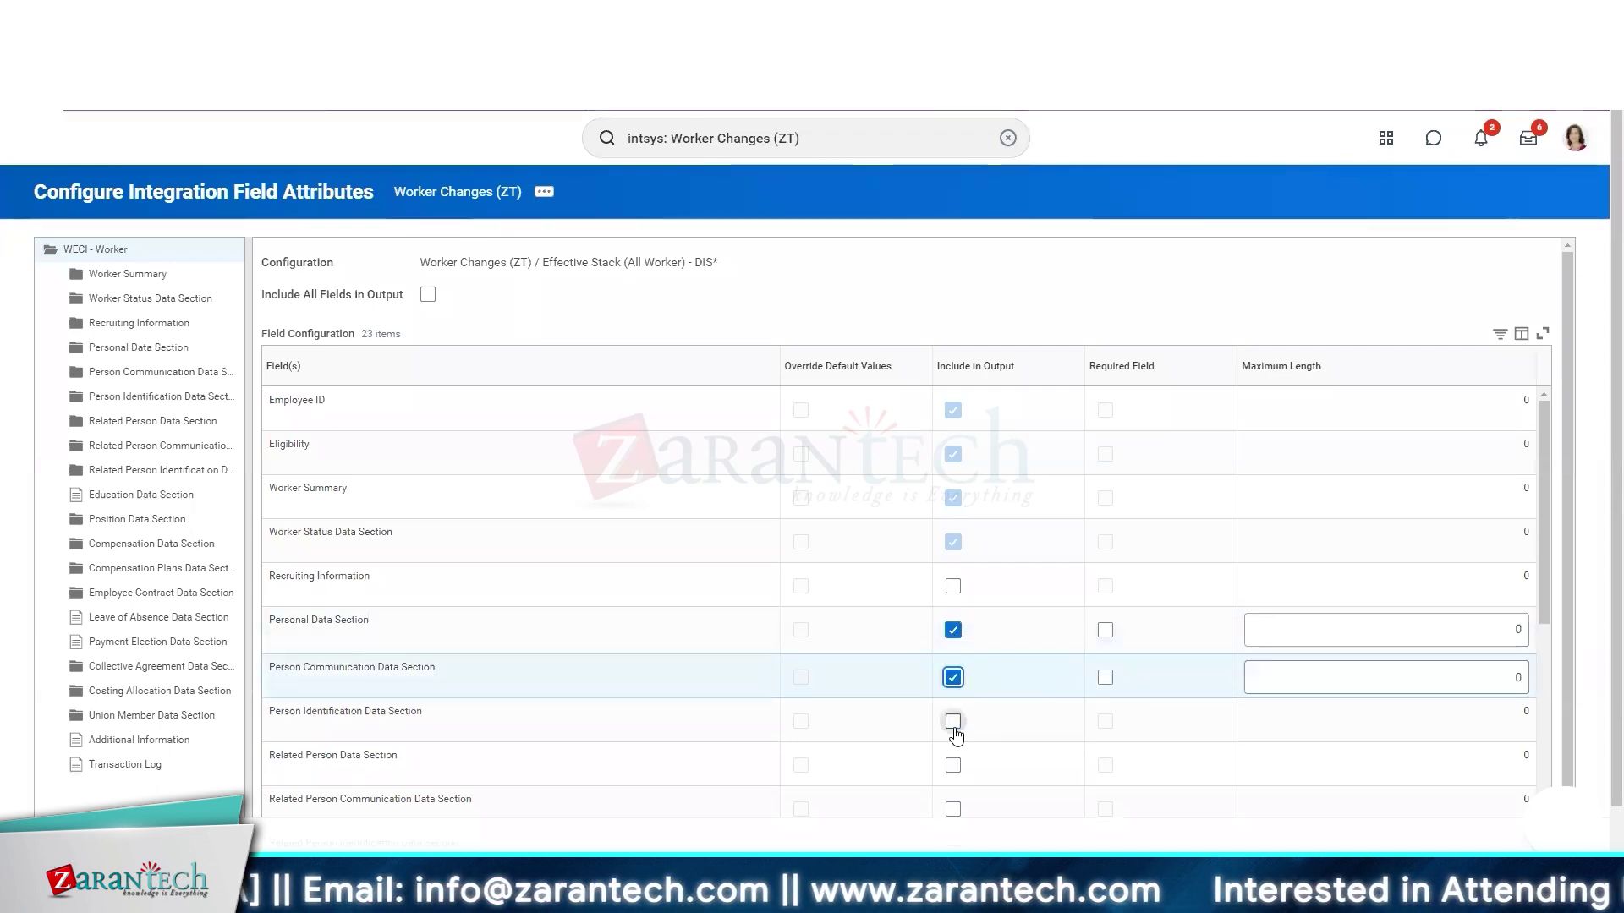
click(953, 723)
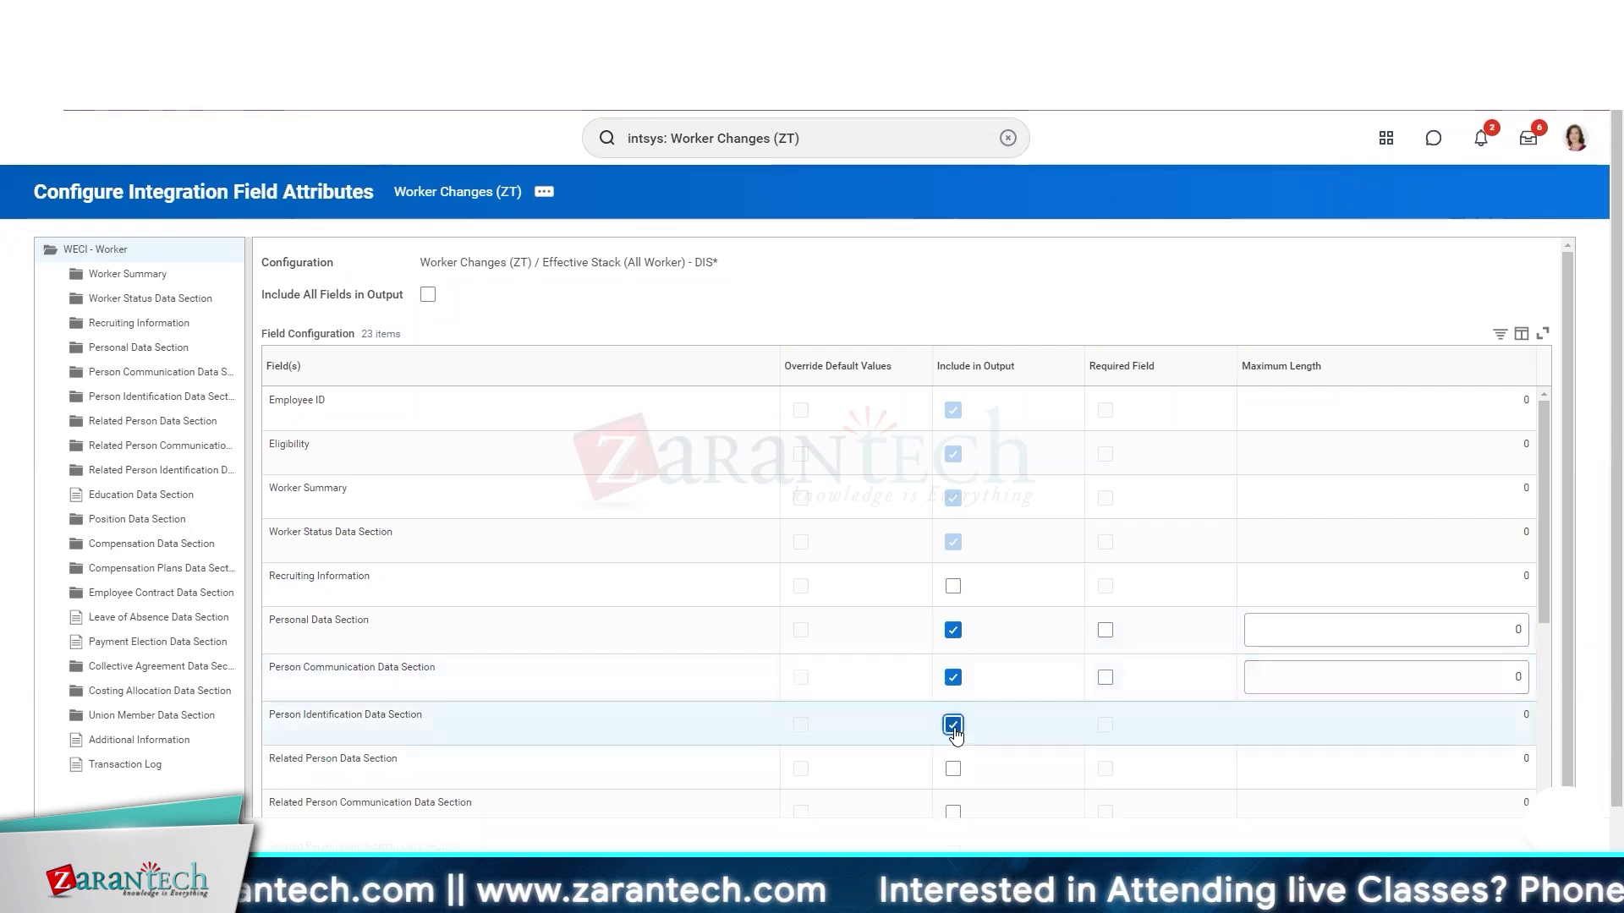
click(953, 768)
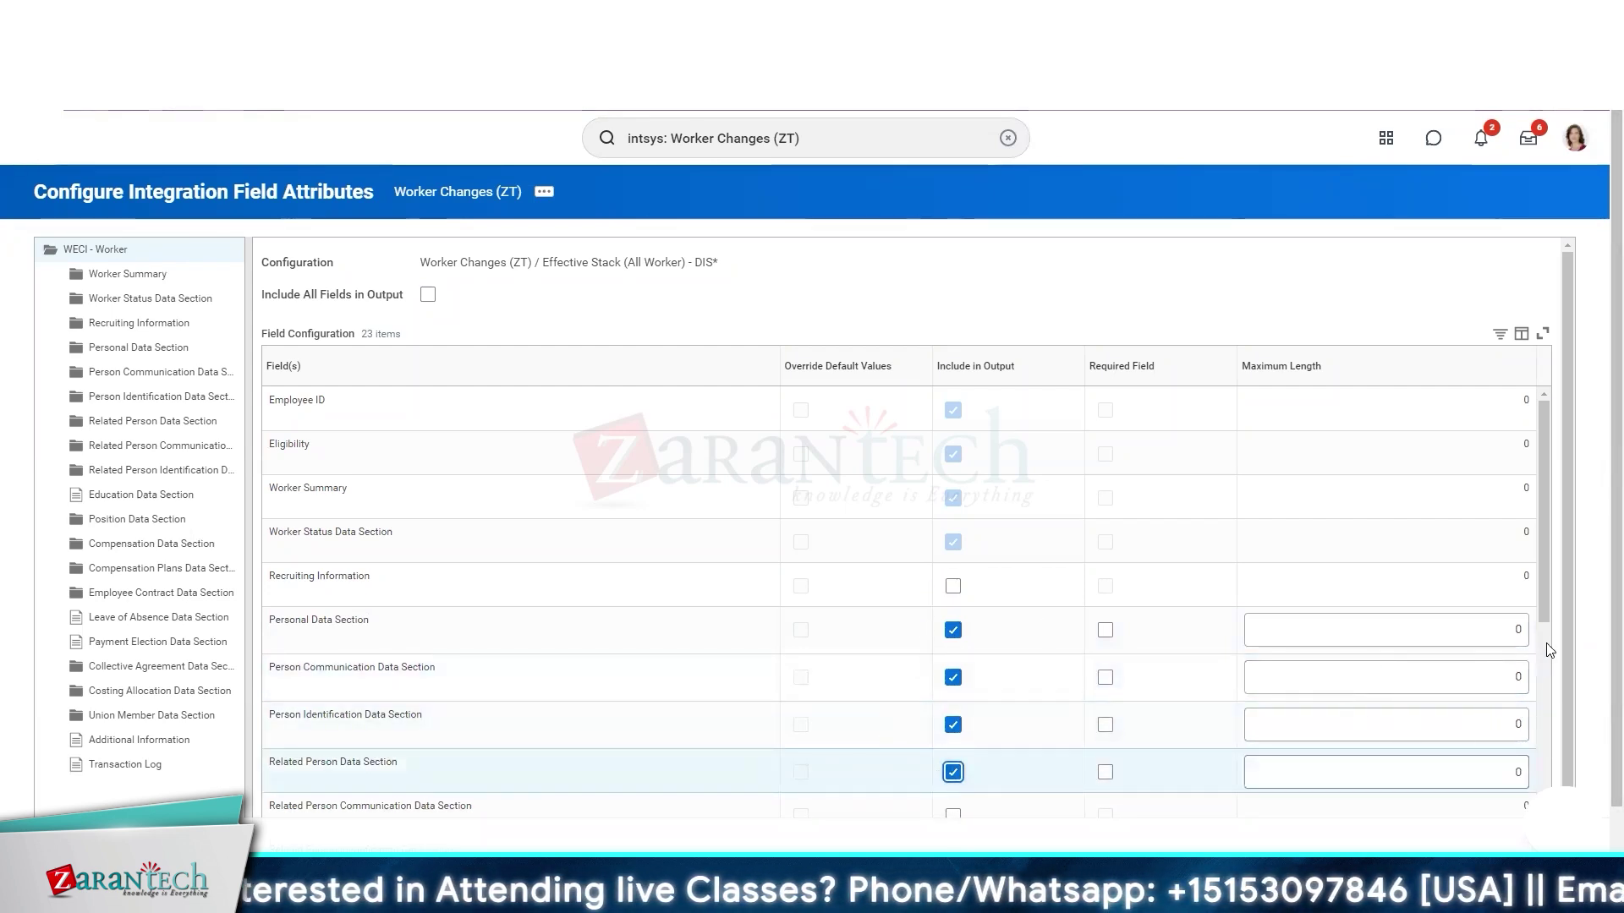
- Include the Education Data, Position Data, Compensation Data and Compensation Plans Data sections in the output
drag(1539, 478, 1542, 602)
scroll(1542, 602, up, 1)
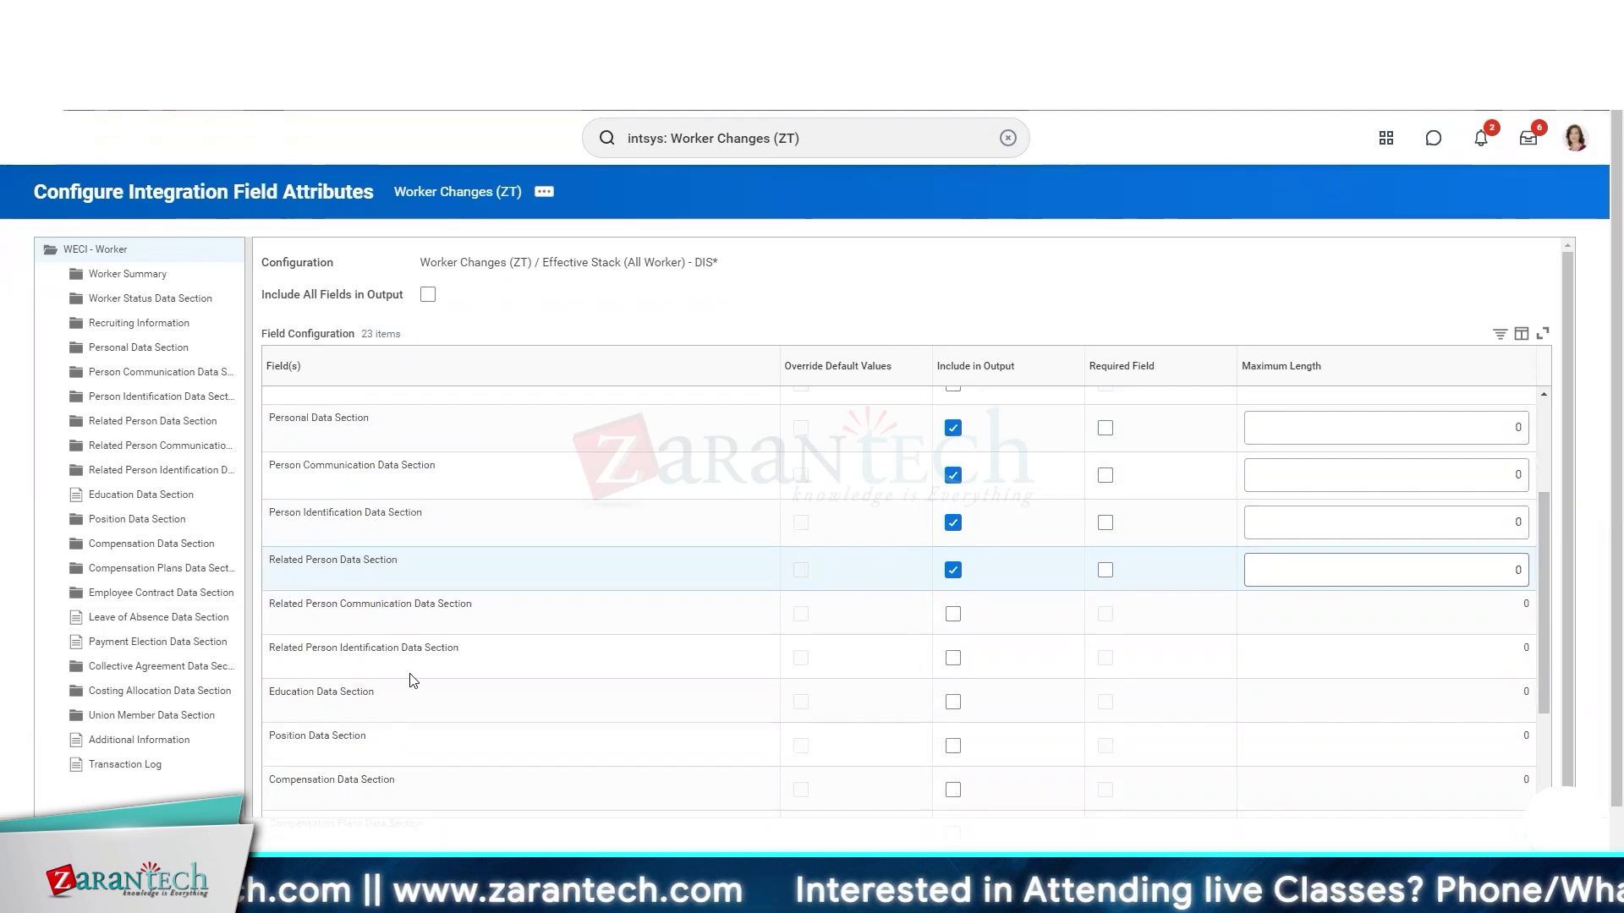
scroll(413, 680, down, 3)
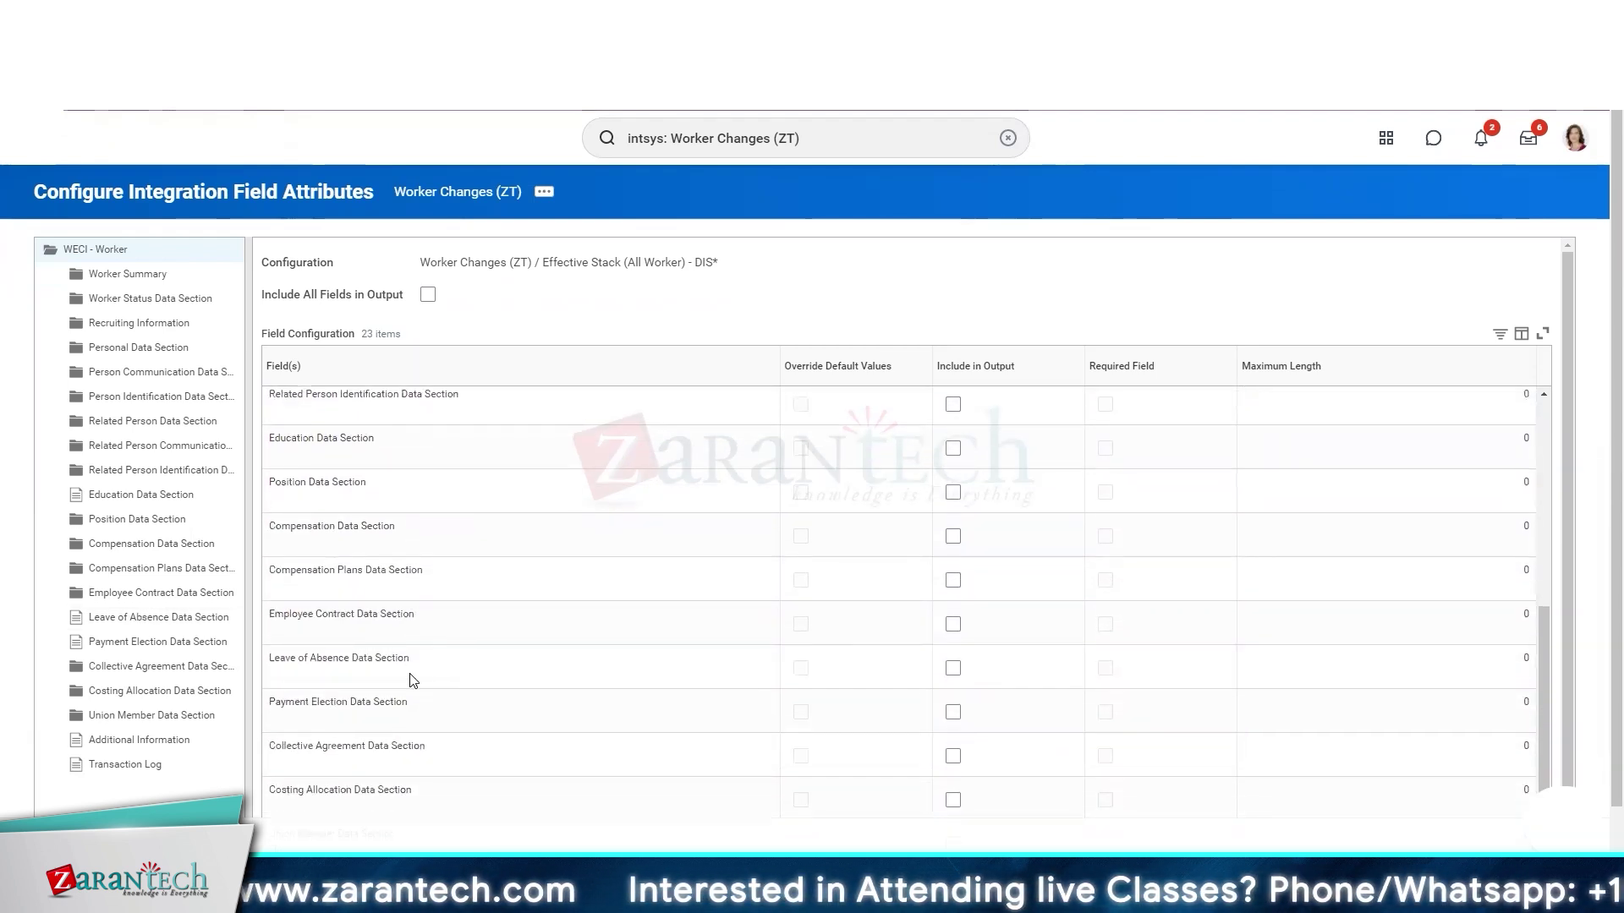
click(953, 449)
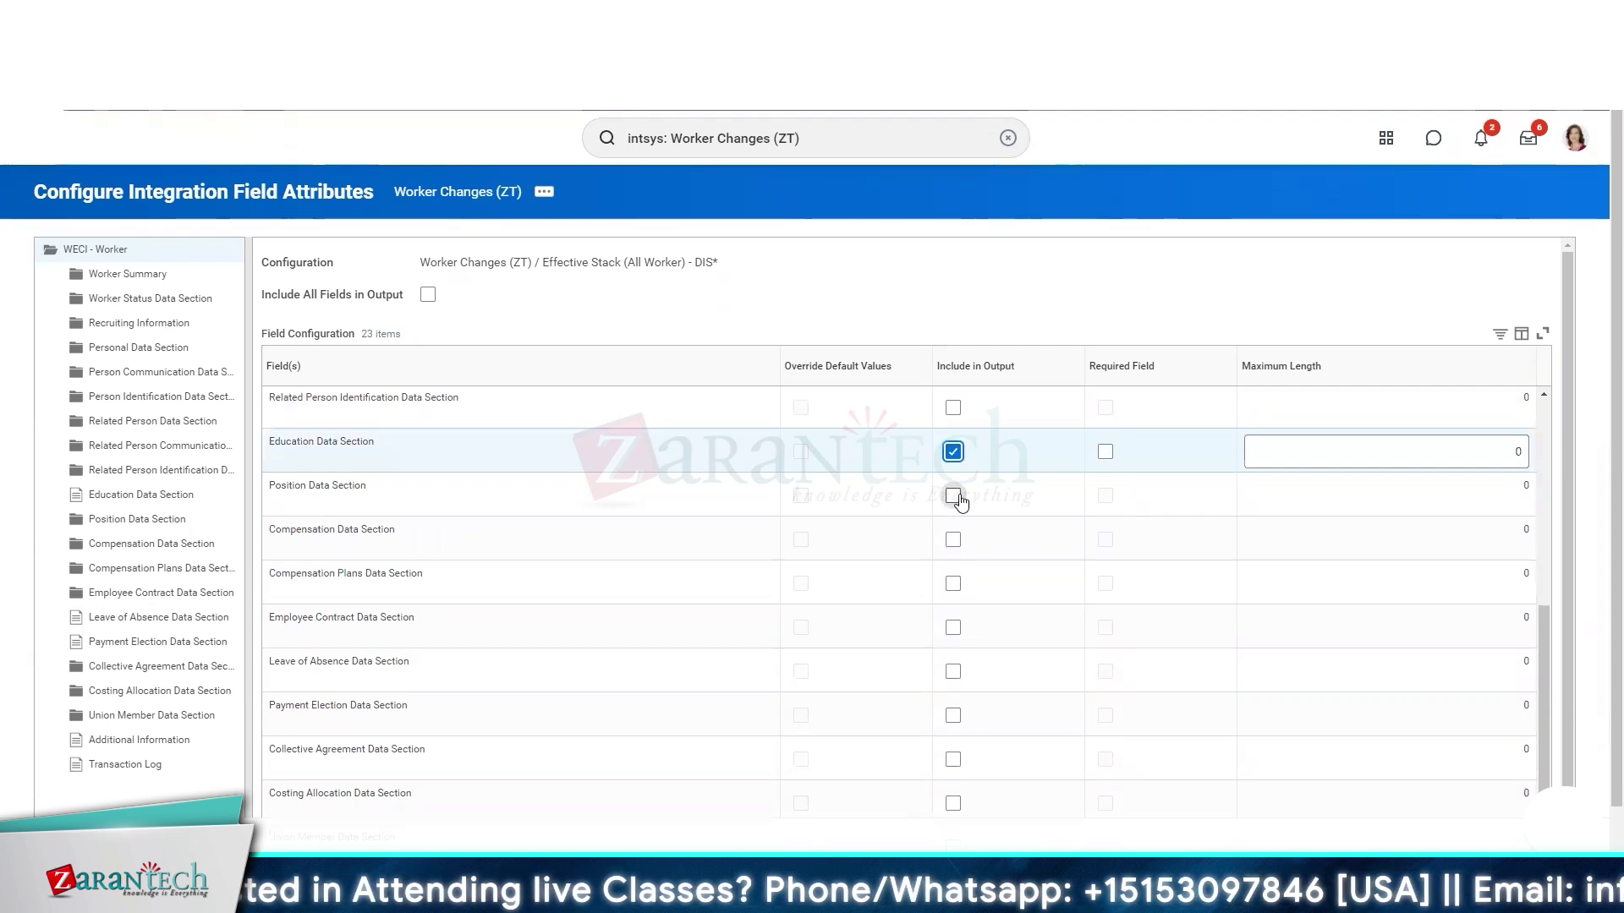
click(955, 499)
click(953, 543)
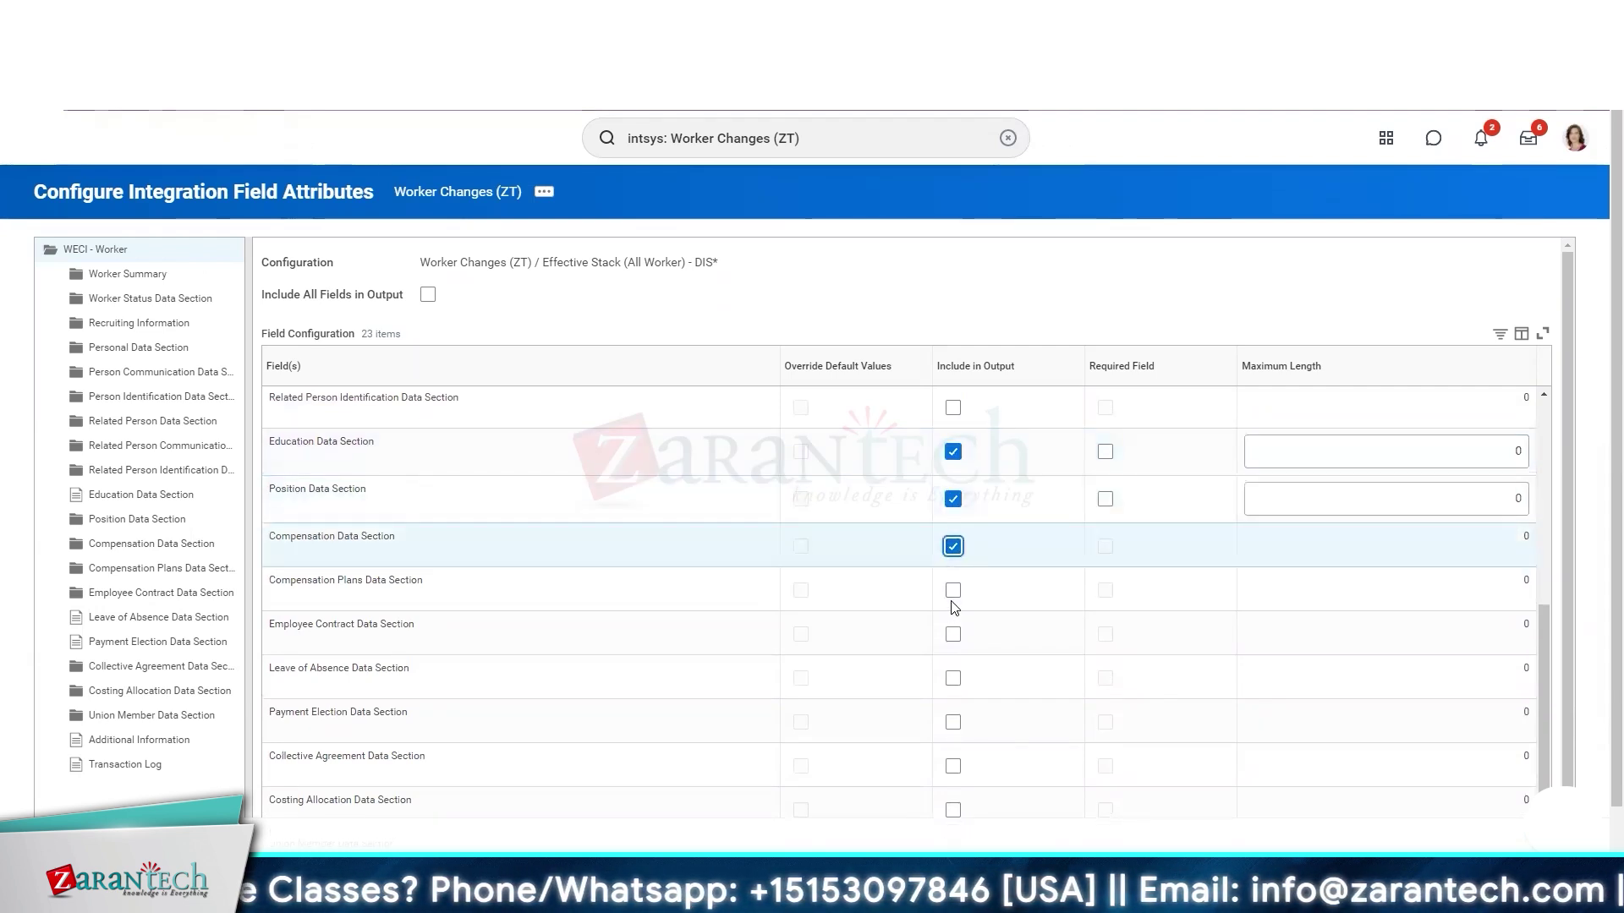
click(953, 592)
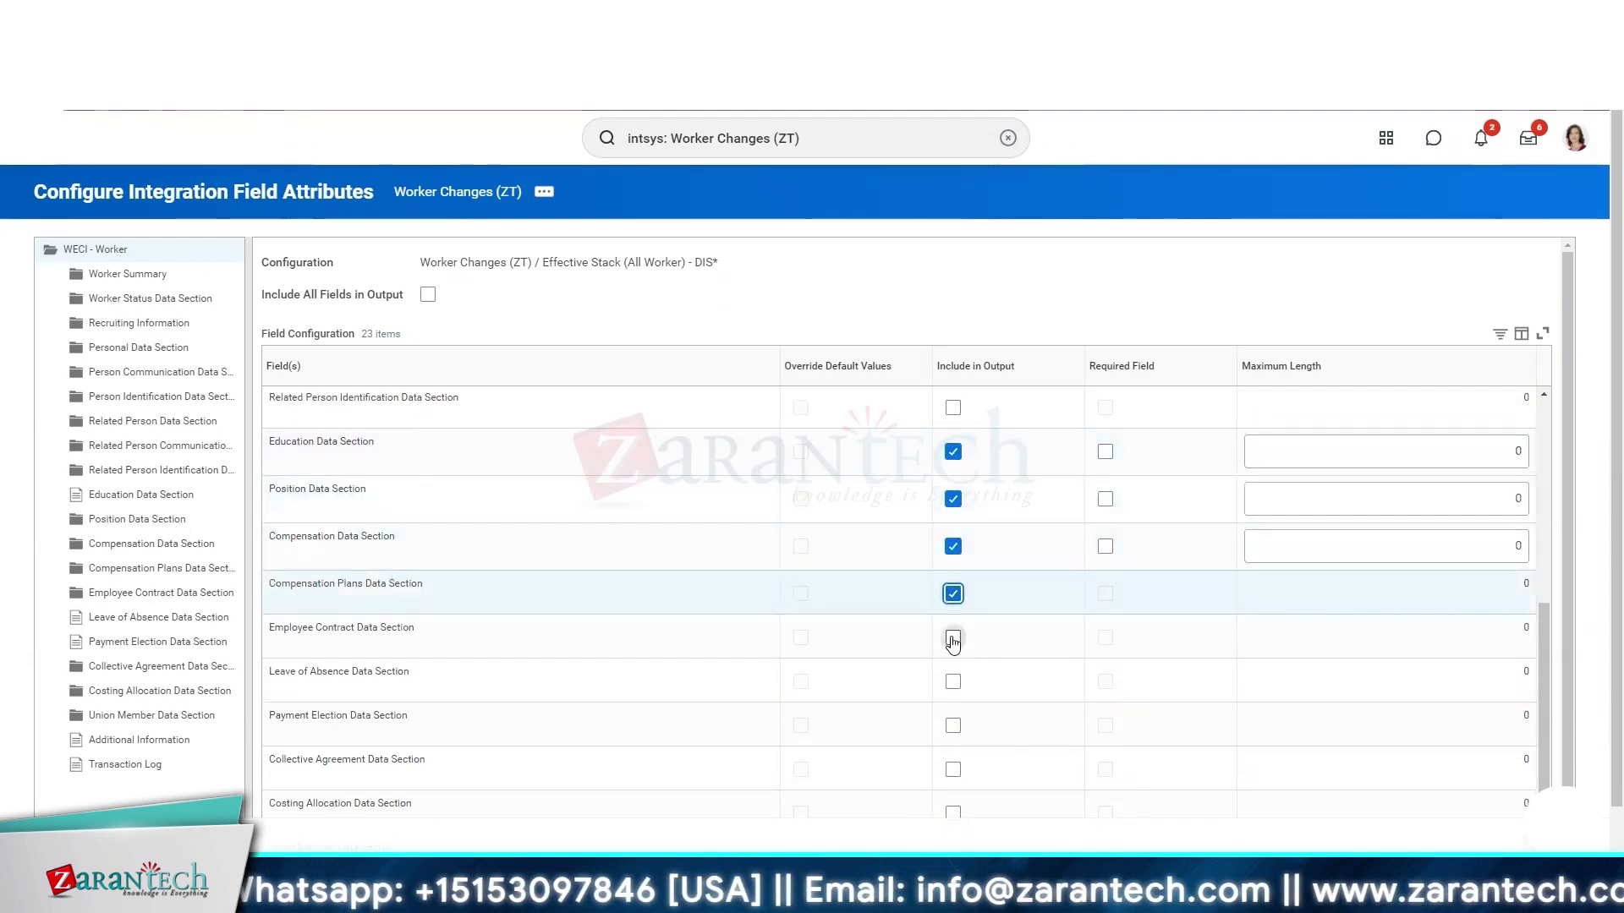
- Include the Employee Contract, Leave of Absence, Payment Election and Collective Agreement Data sections, plus Additional Information, in the output
click(953, 640)
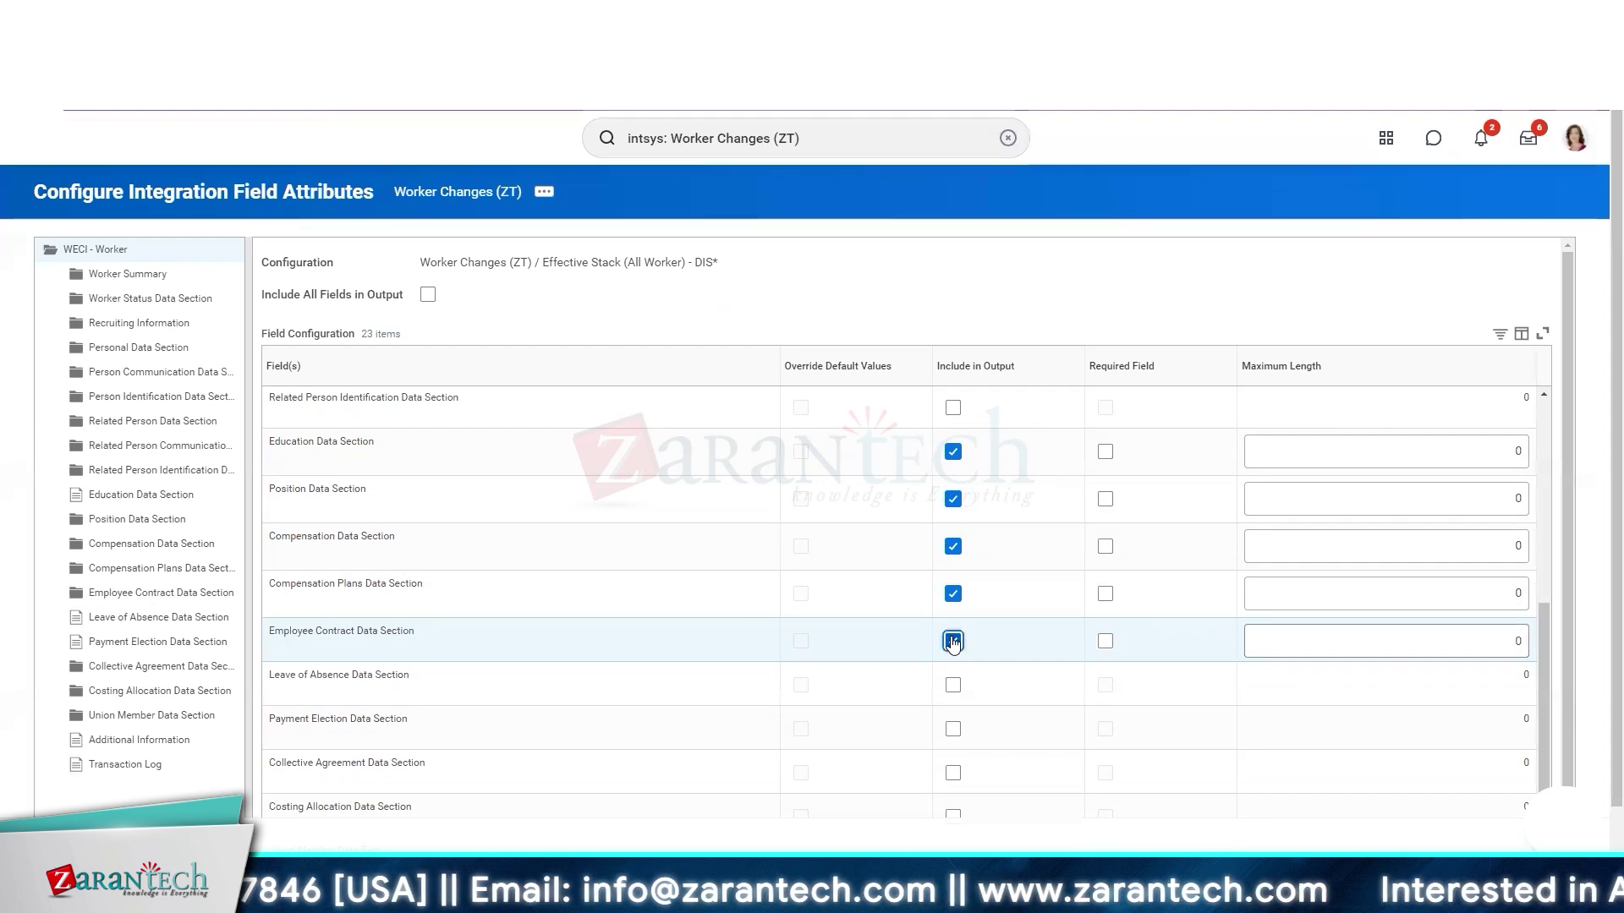
click(950, 685)
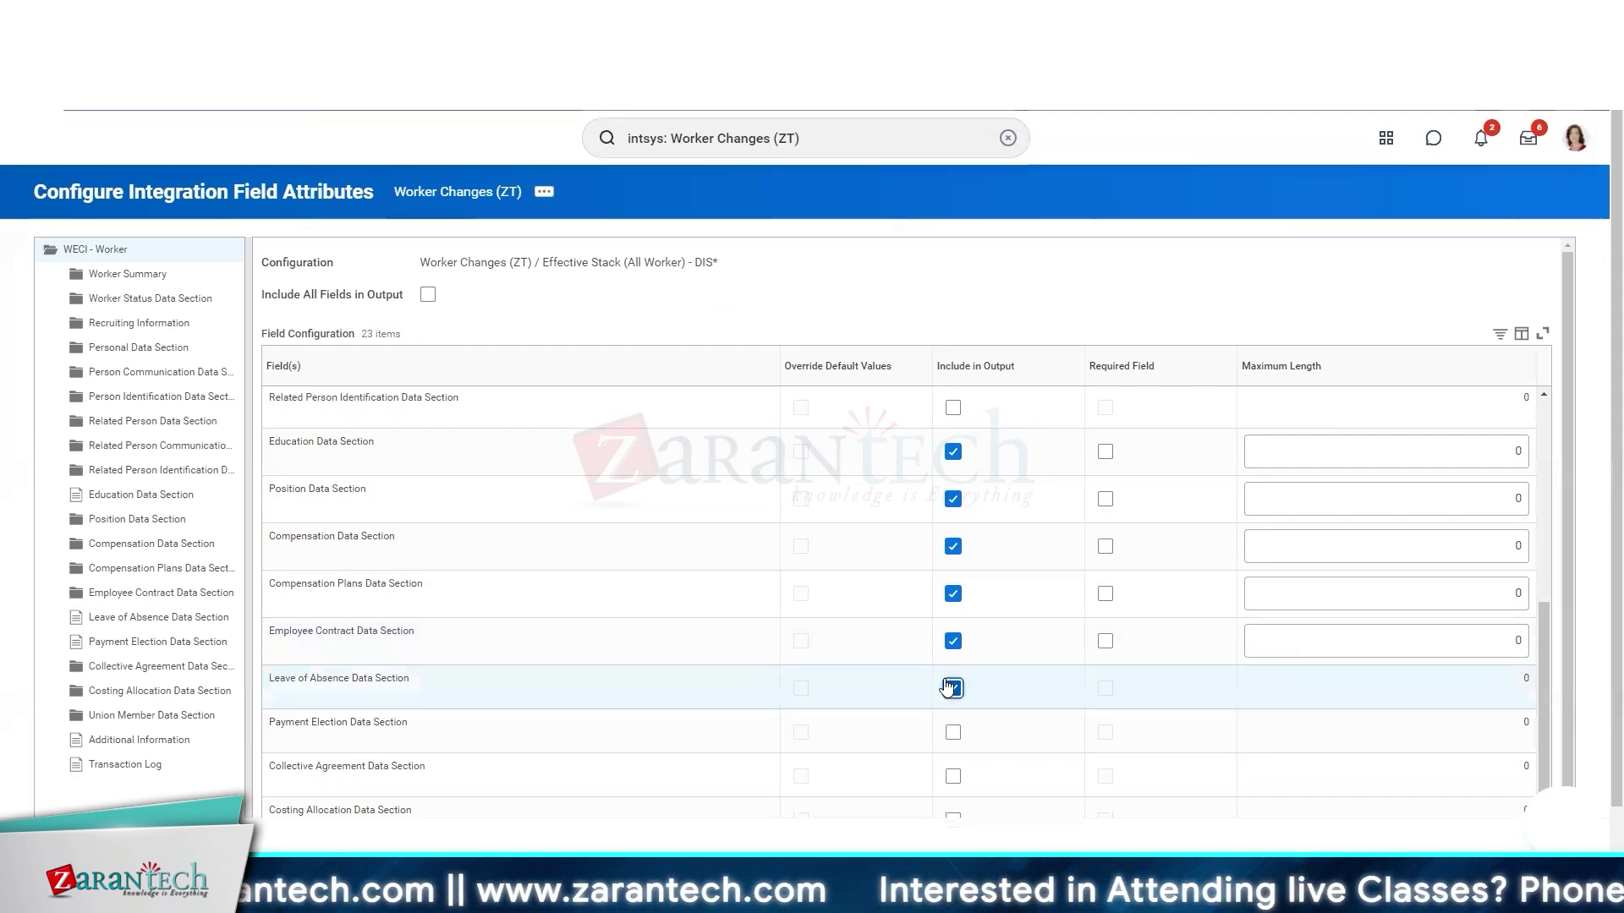
click(953, 734)
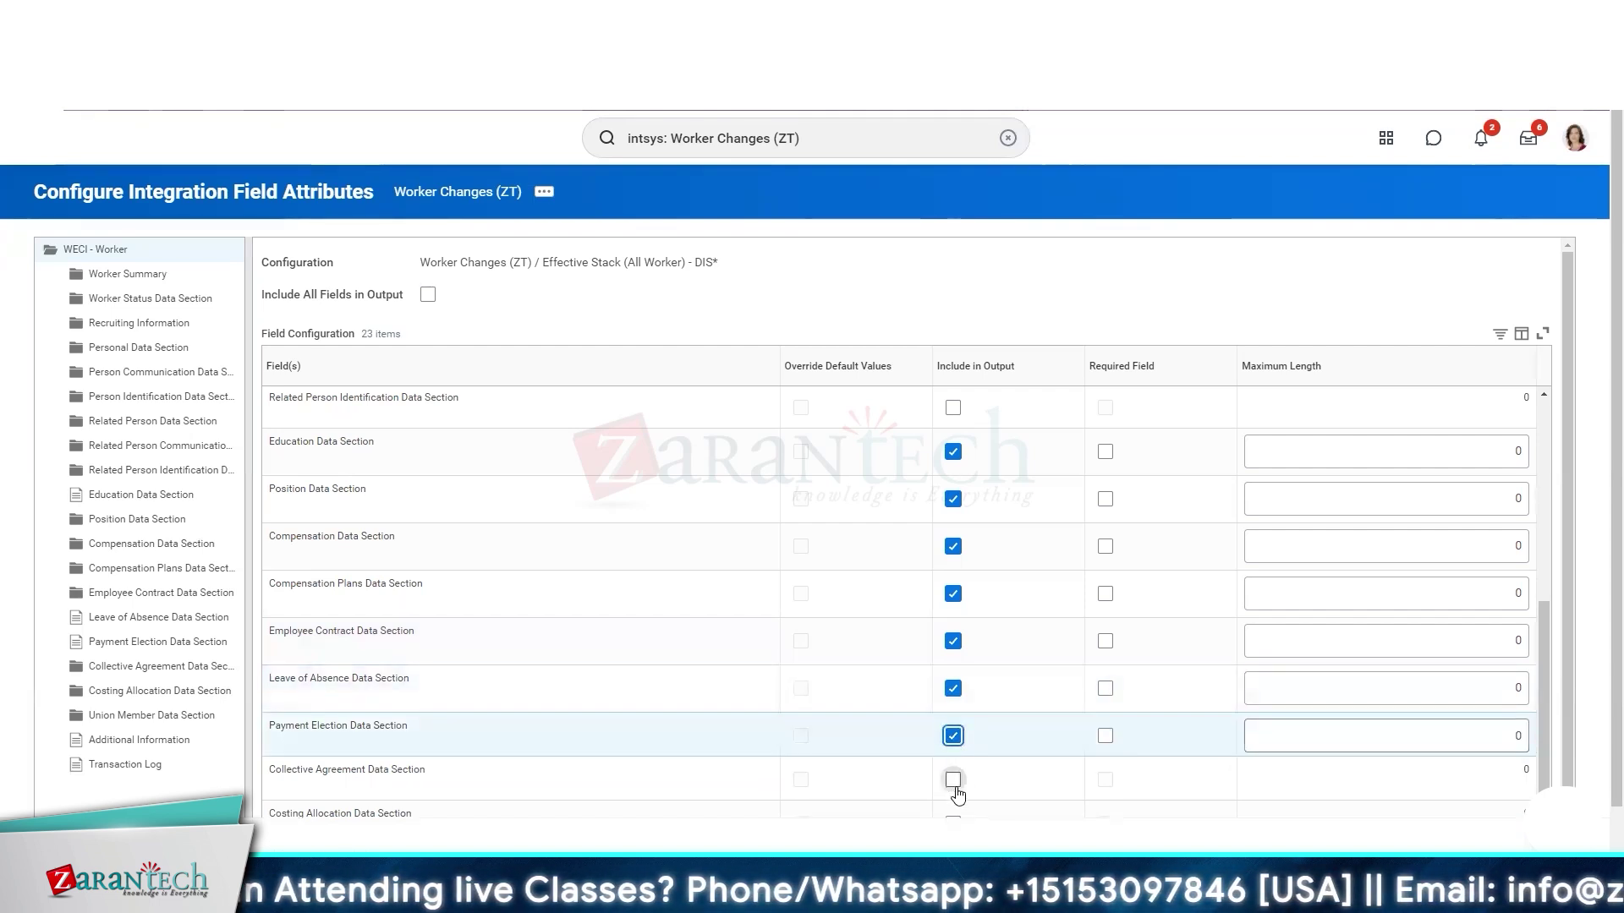
click(953, 779)
scroll(996, 707, down, 2)
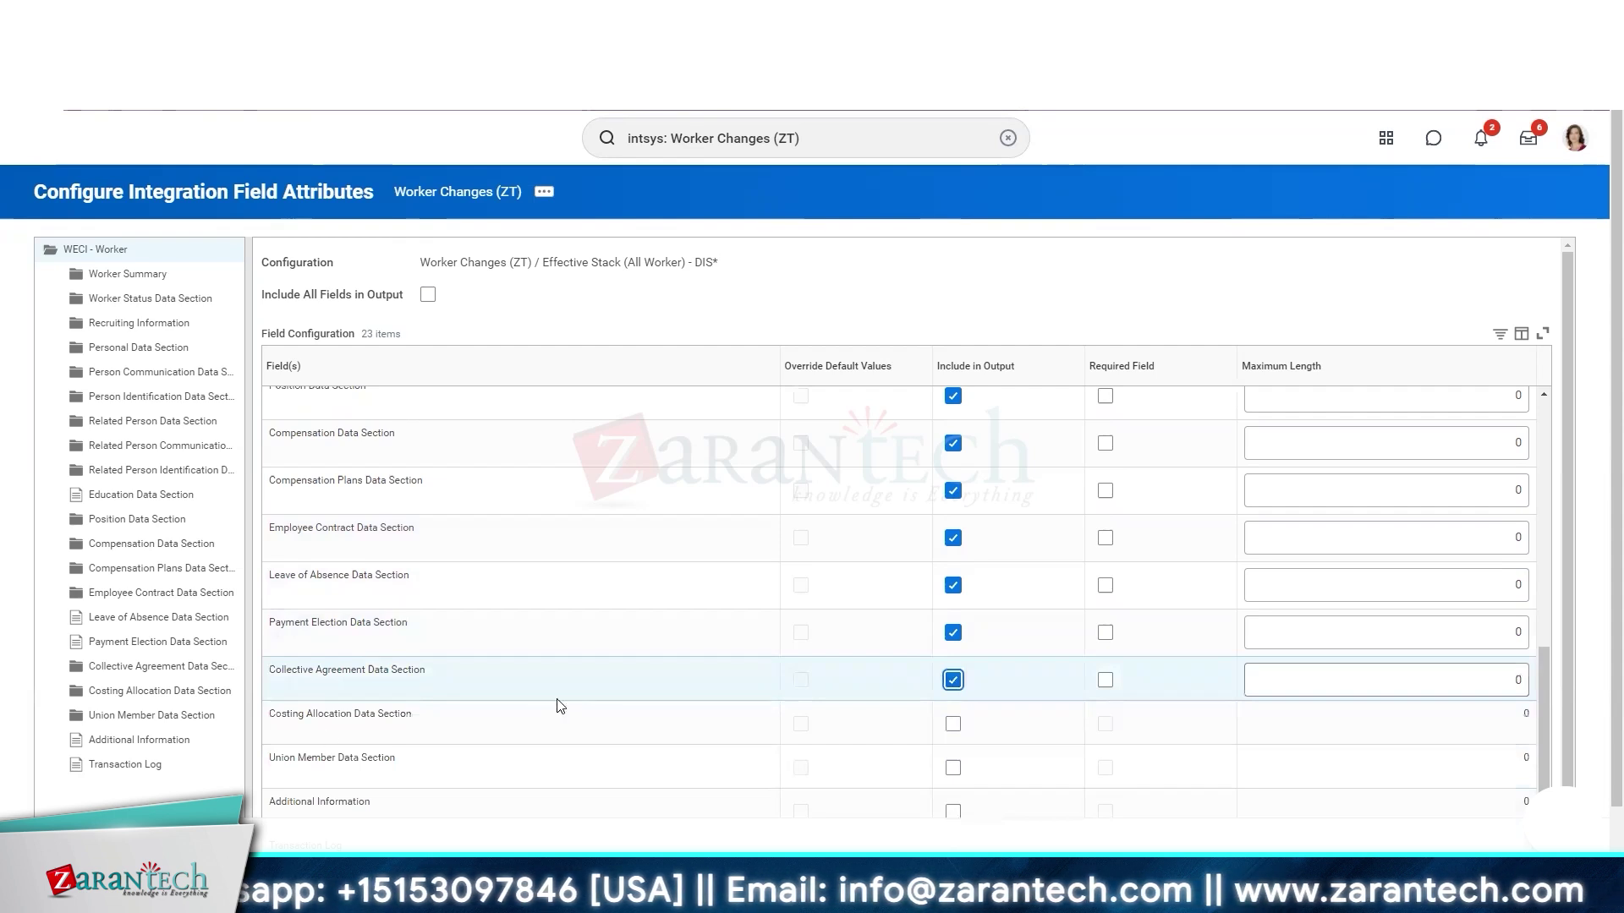
scroll(558, 706, down, 1)
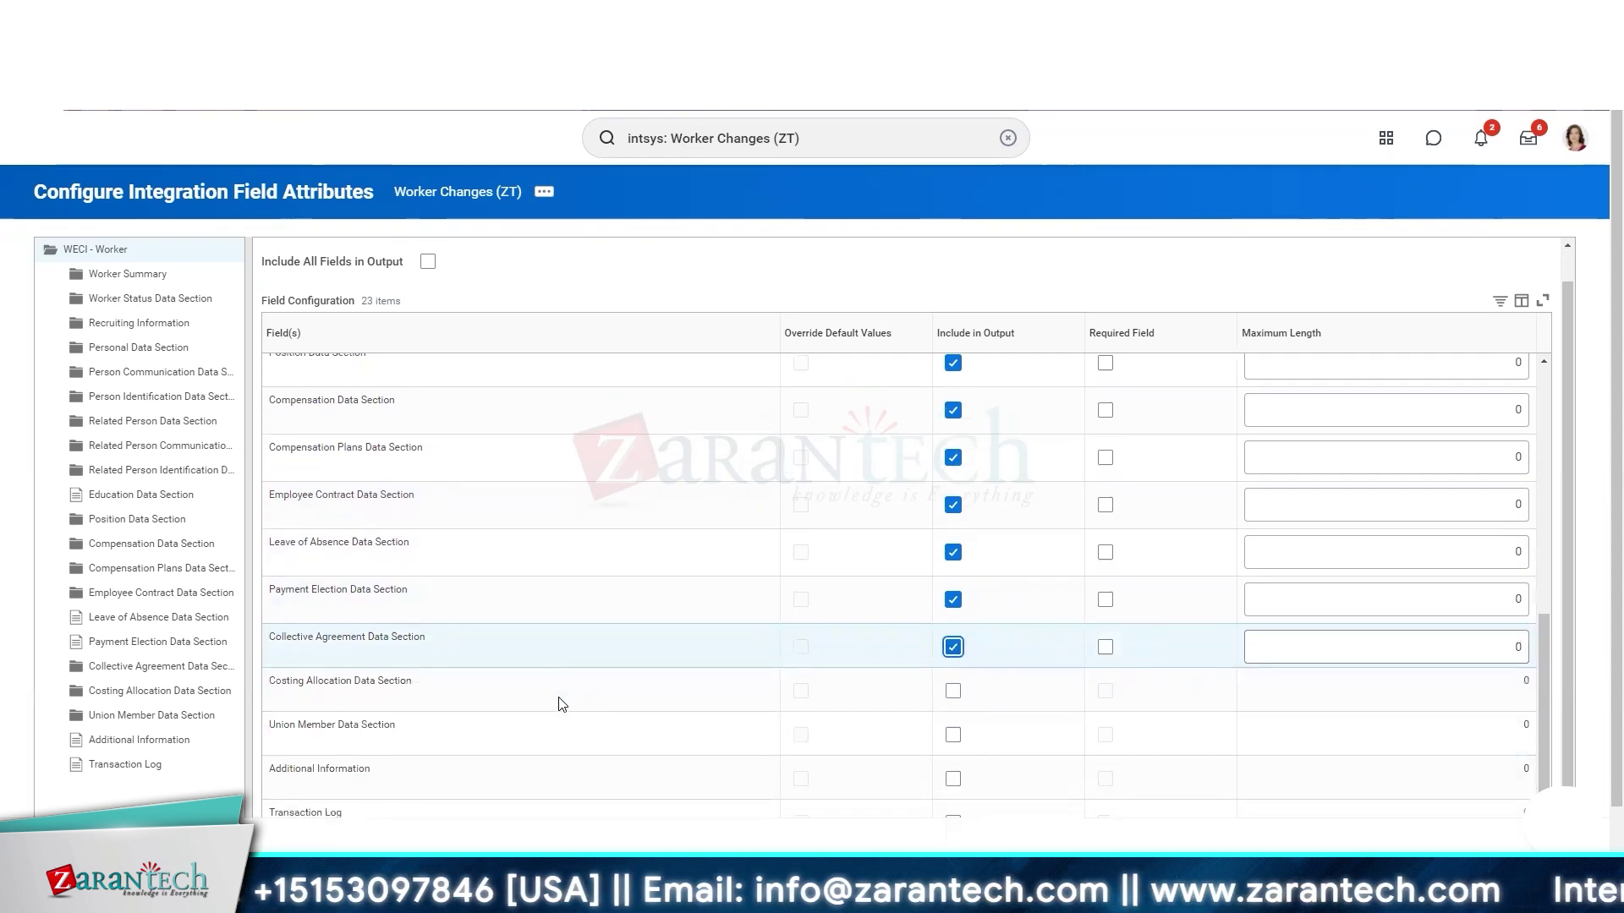
click(953, 779)
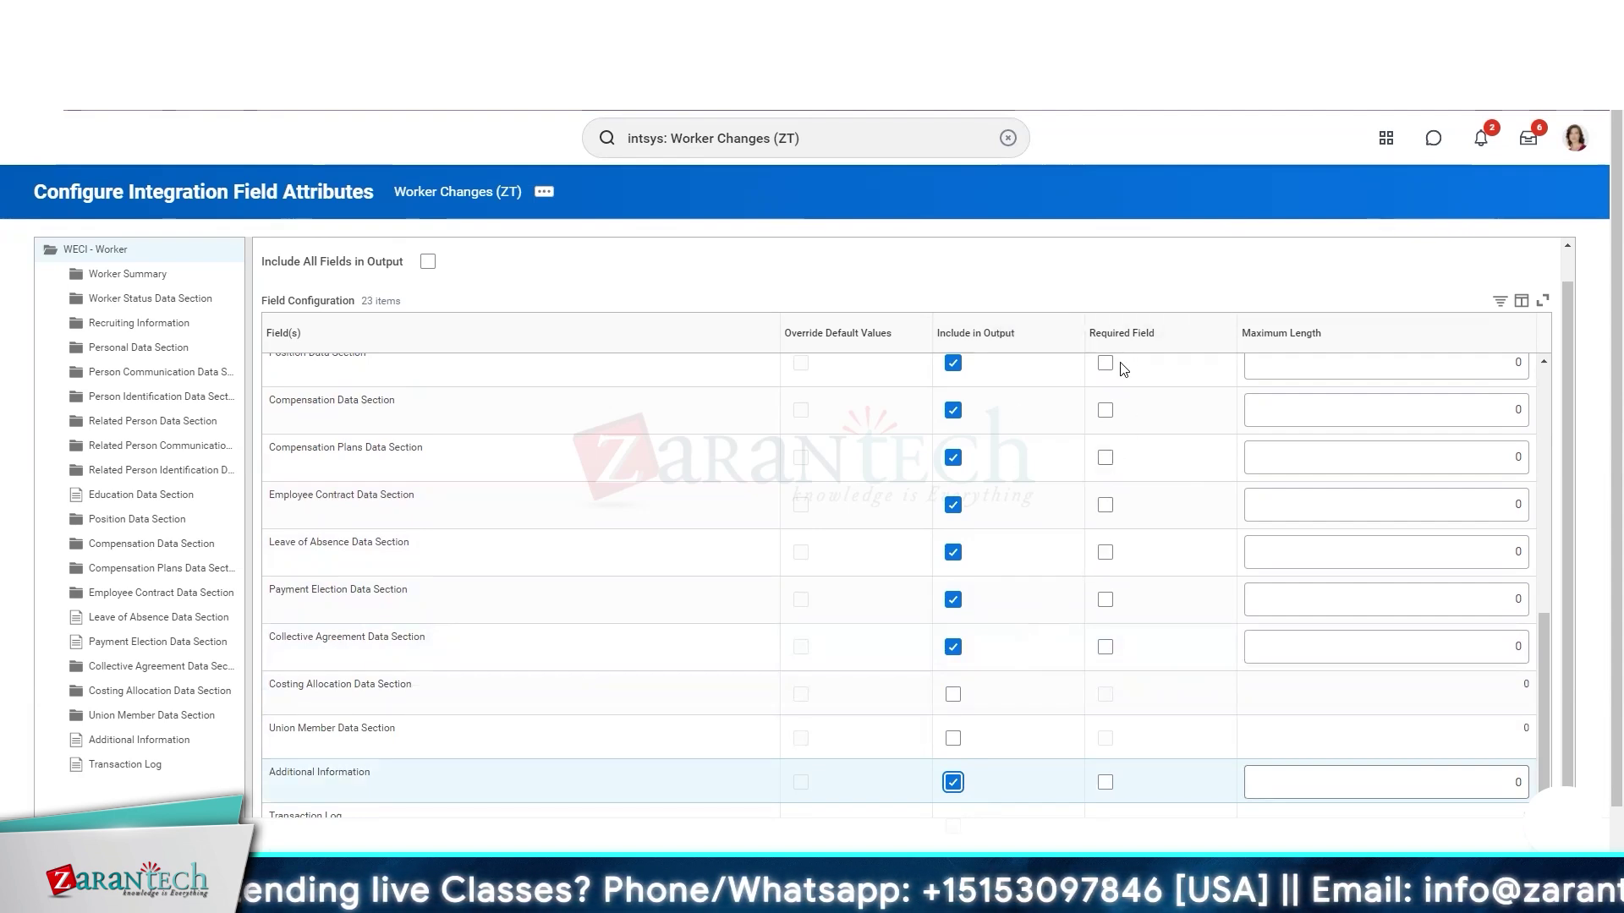
scroll(1134, 530, up, 6)
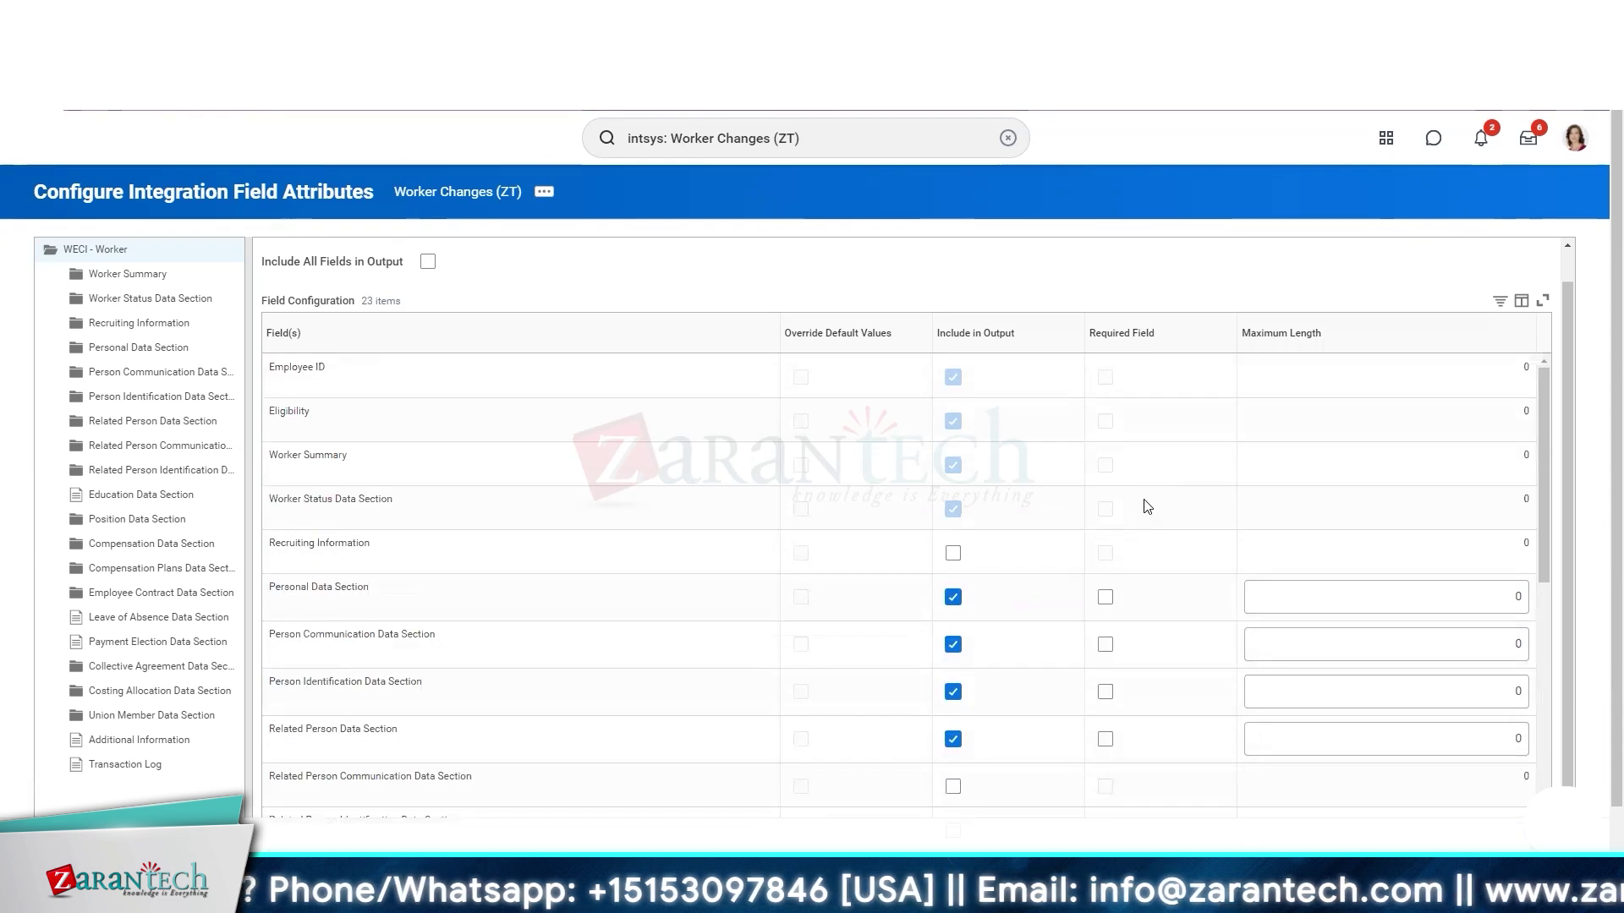
scroll(1149, 749, down, 6)
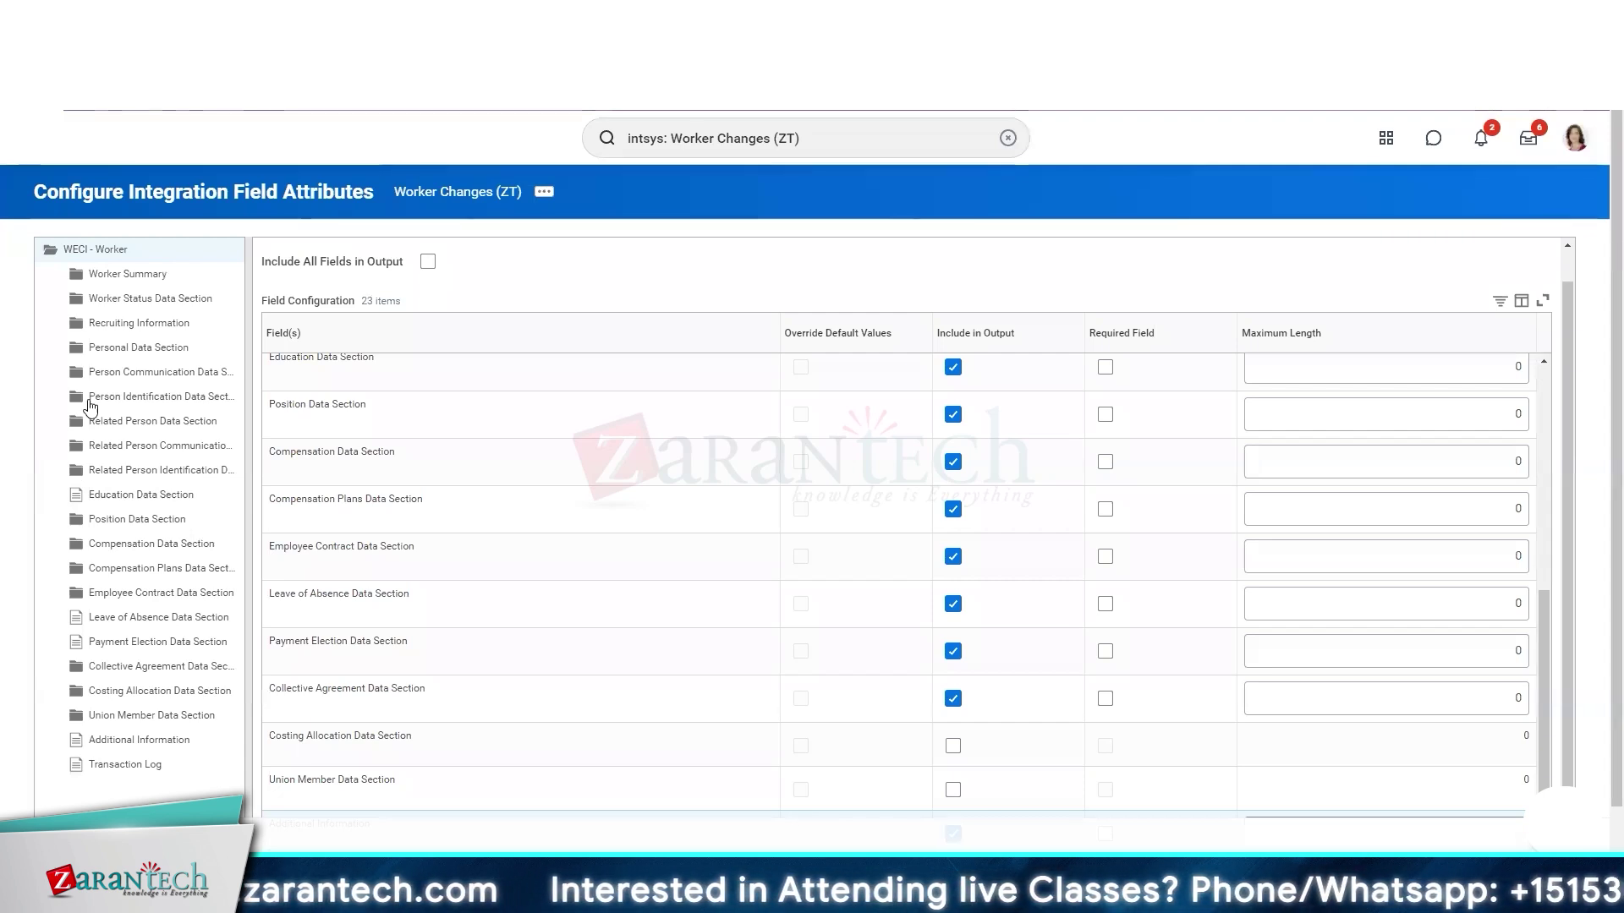
- For the Personal Data Section, include all fields in the output and then exclude City of Birth
click(135, 349)
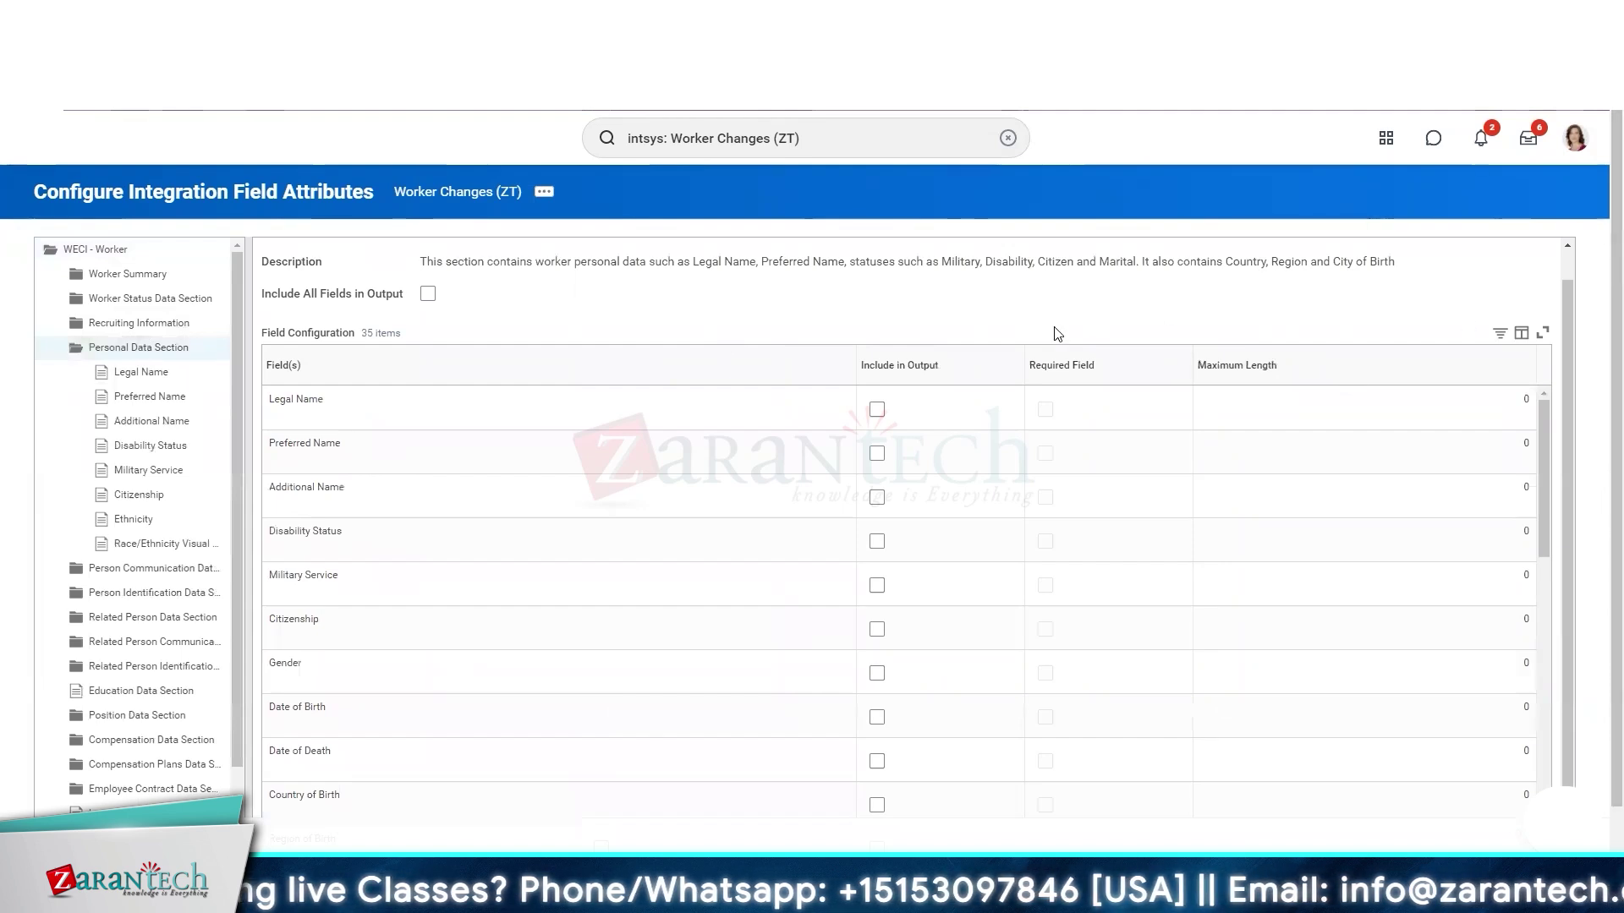
click(428, 294)
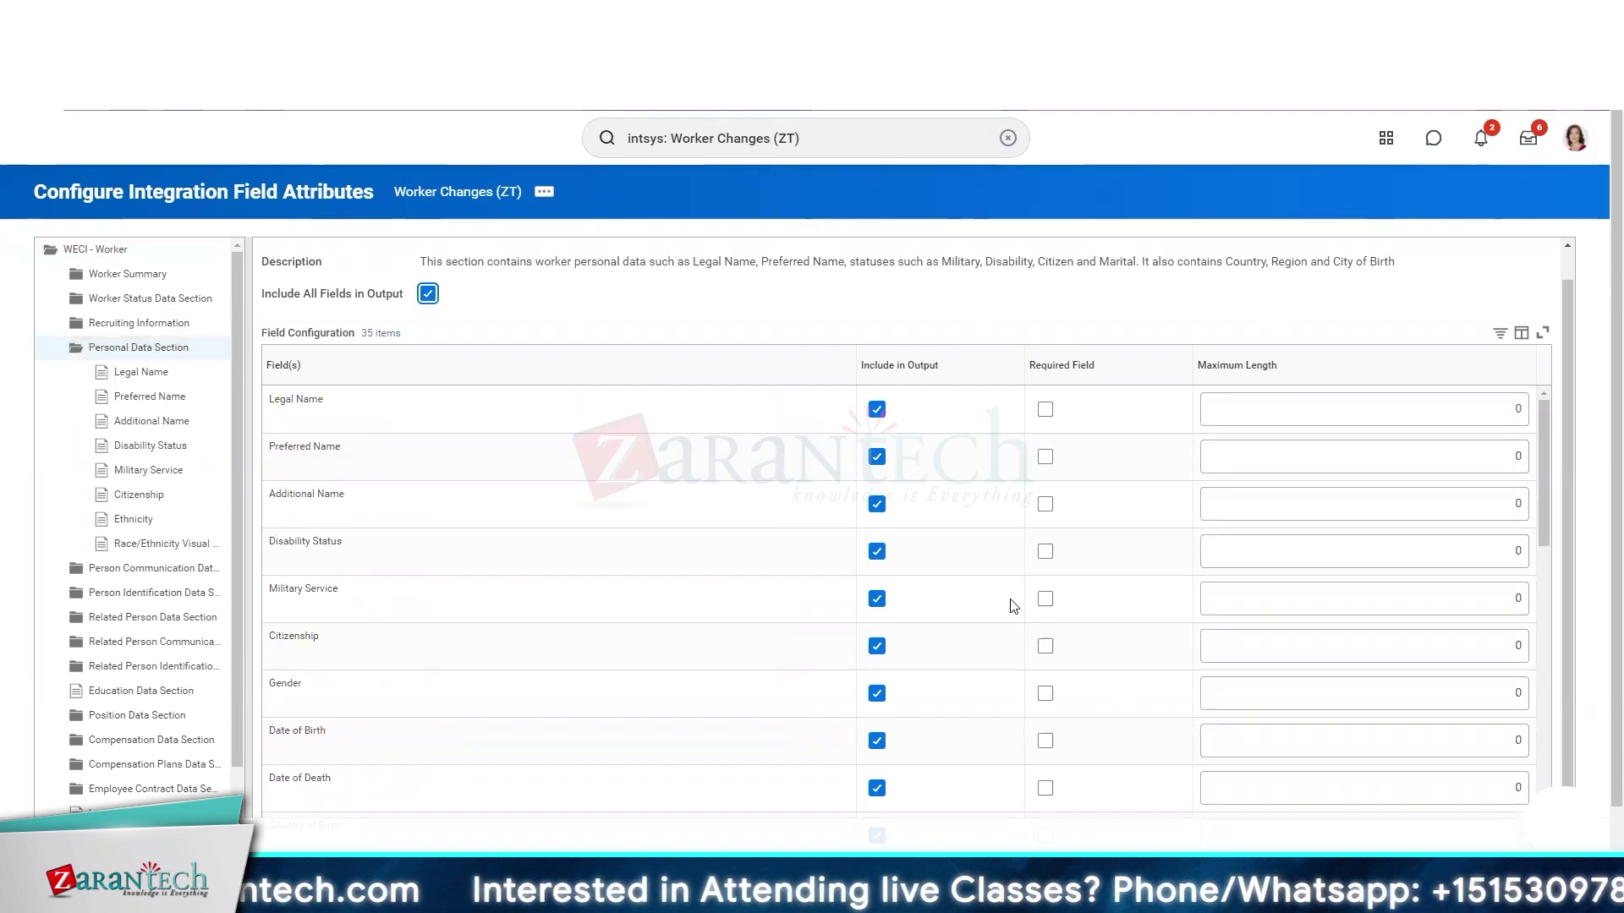
scroll(1011, 605, down, 3)
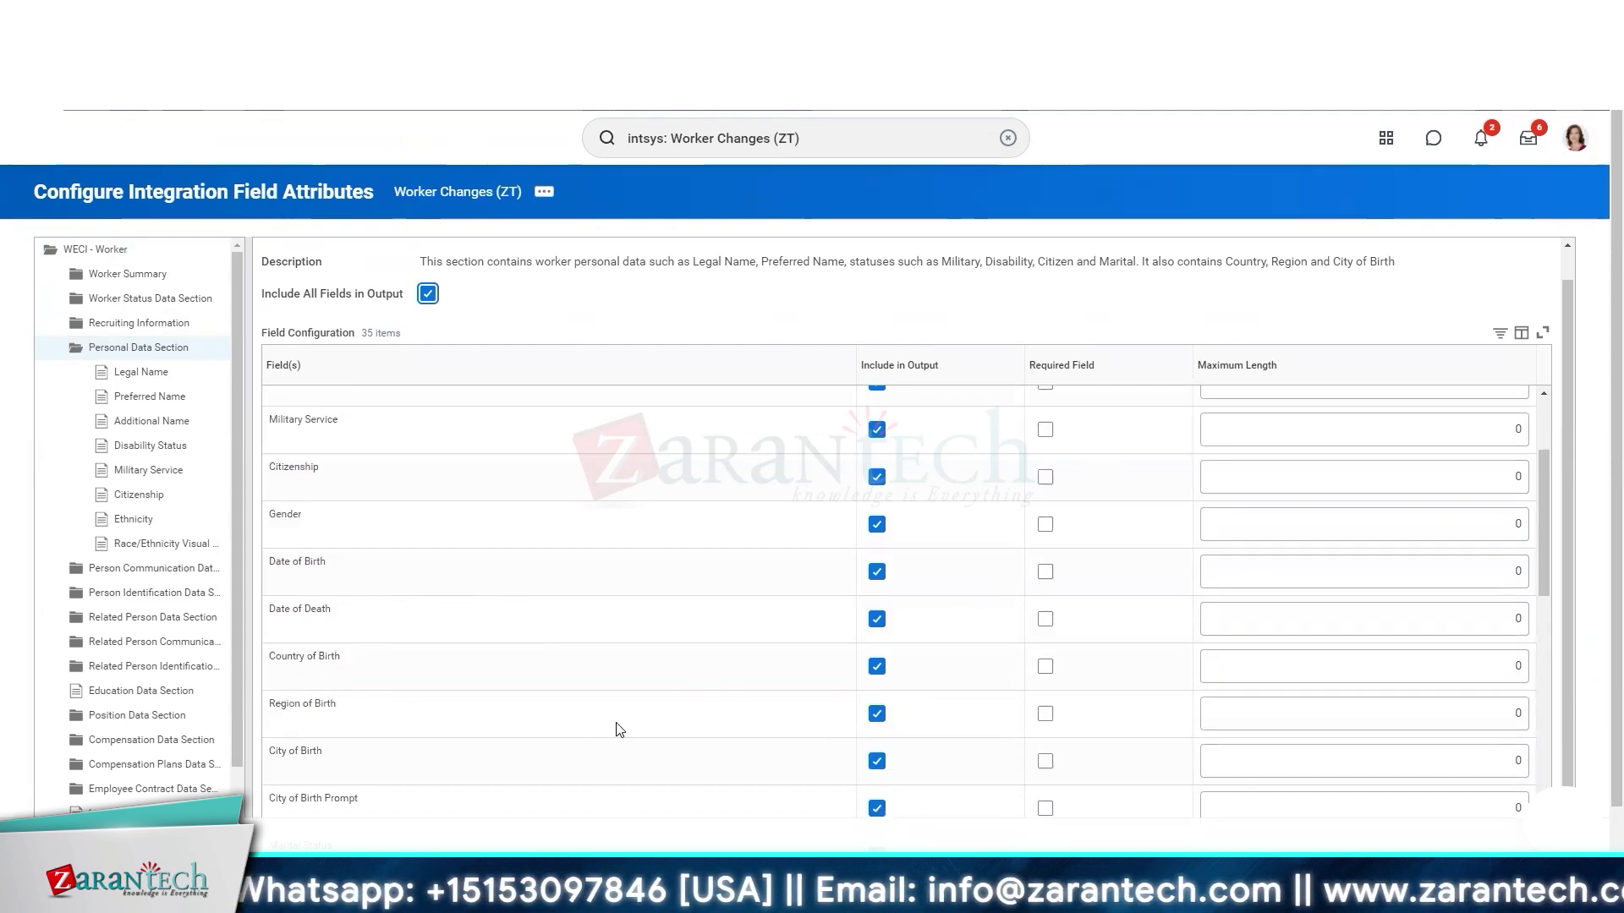
click(877, 761)
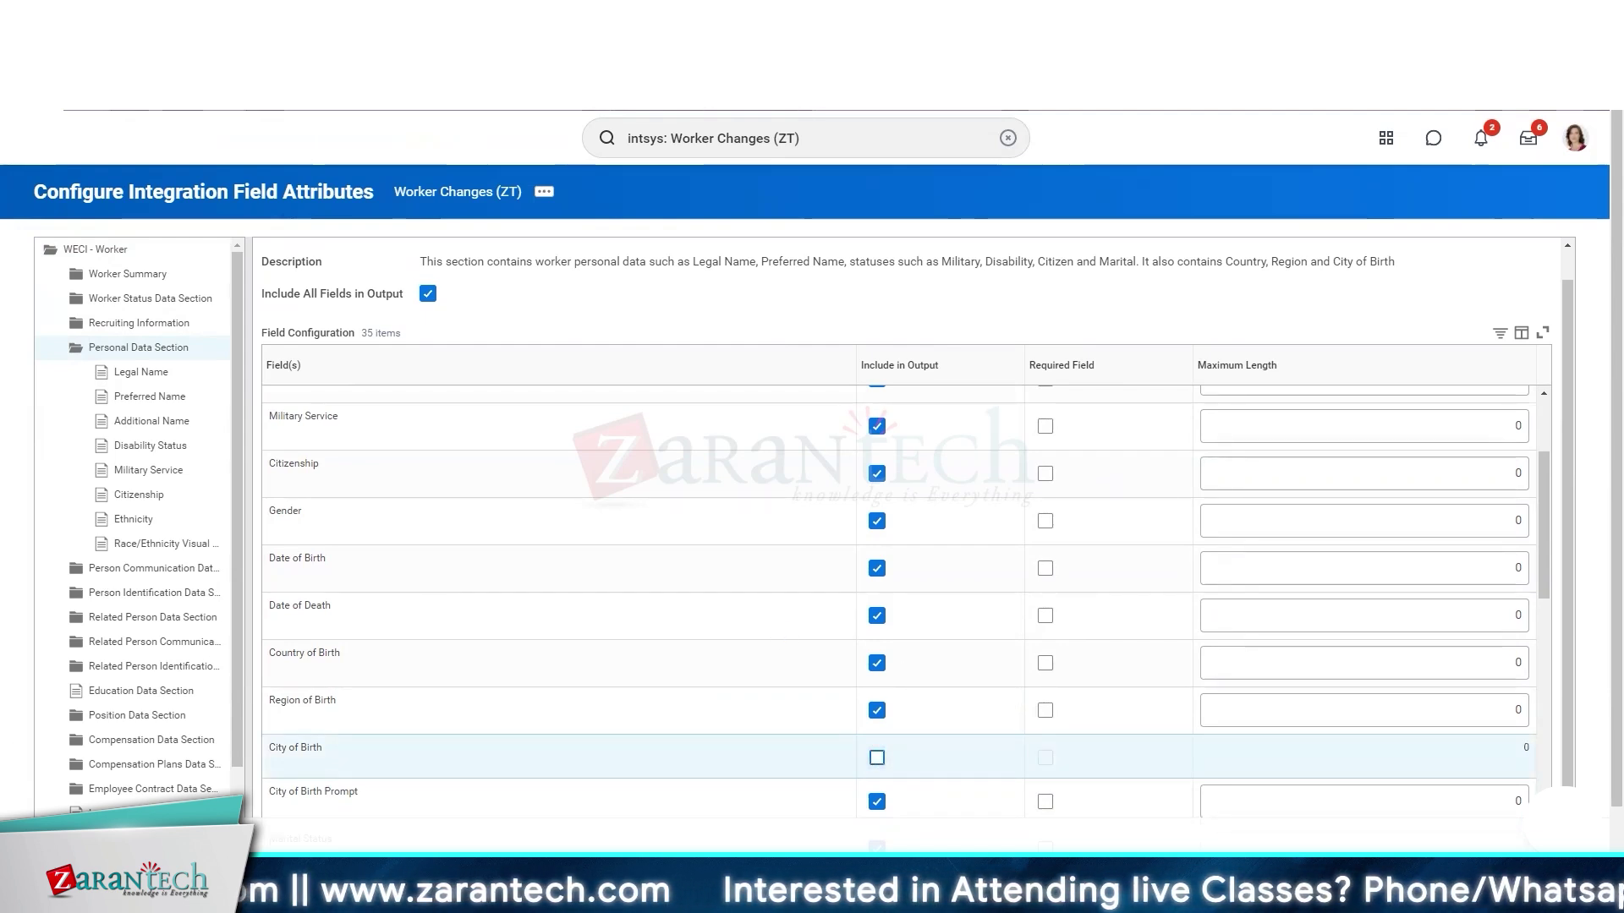
- Exclude Preferred Communication Language, Race/Ethnicity Visual Survey, Primary Position ID and Primary Position Country from the Personal Data Section's output
scroll(1130, 504, down, 5)
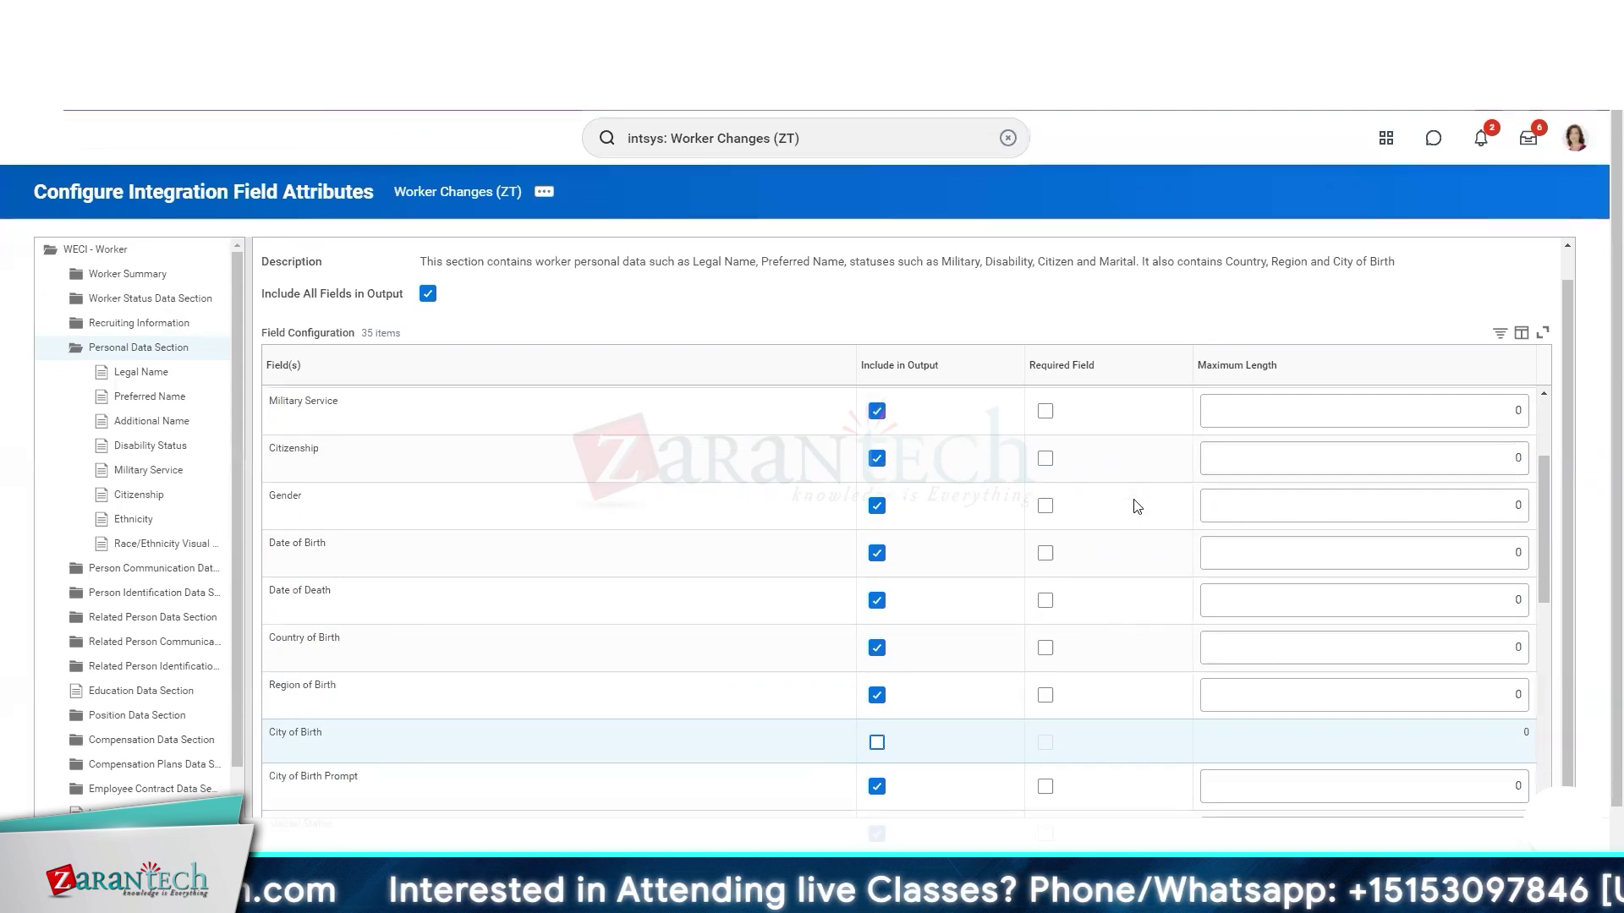
scroll(1136, 505, down, 2)
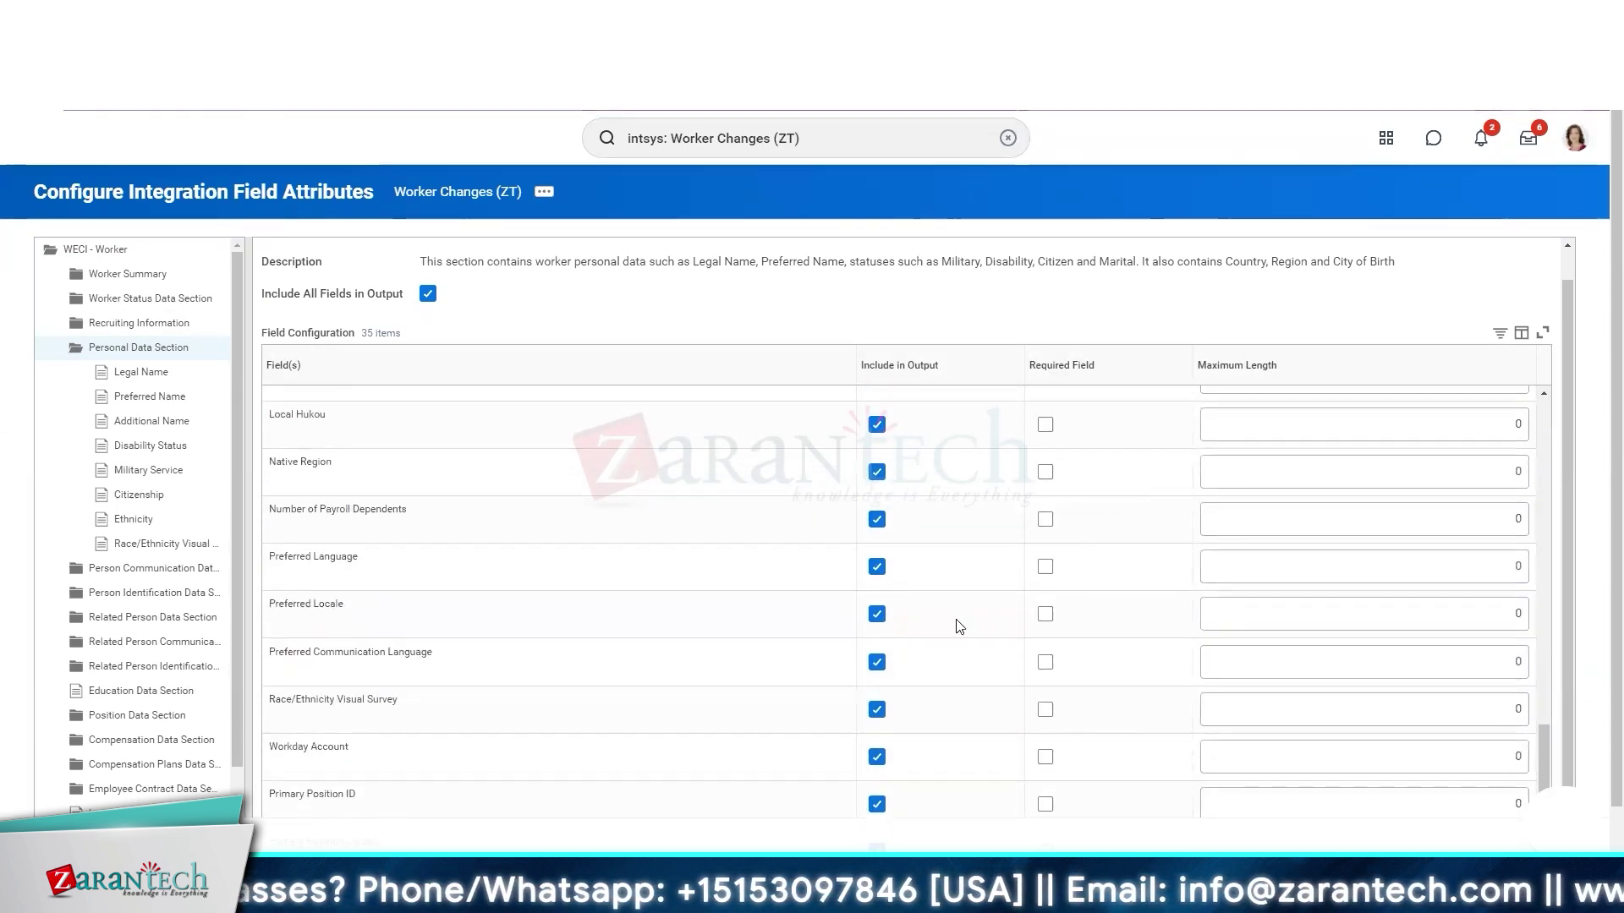
click(875, 663)
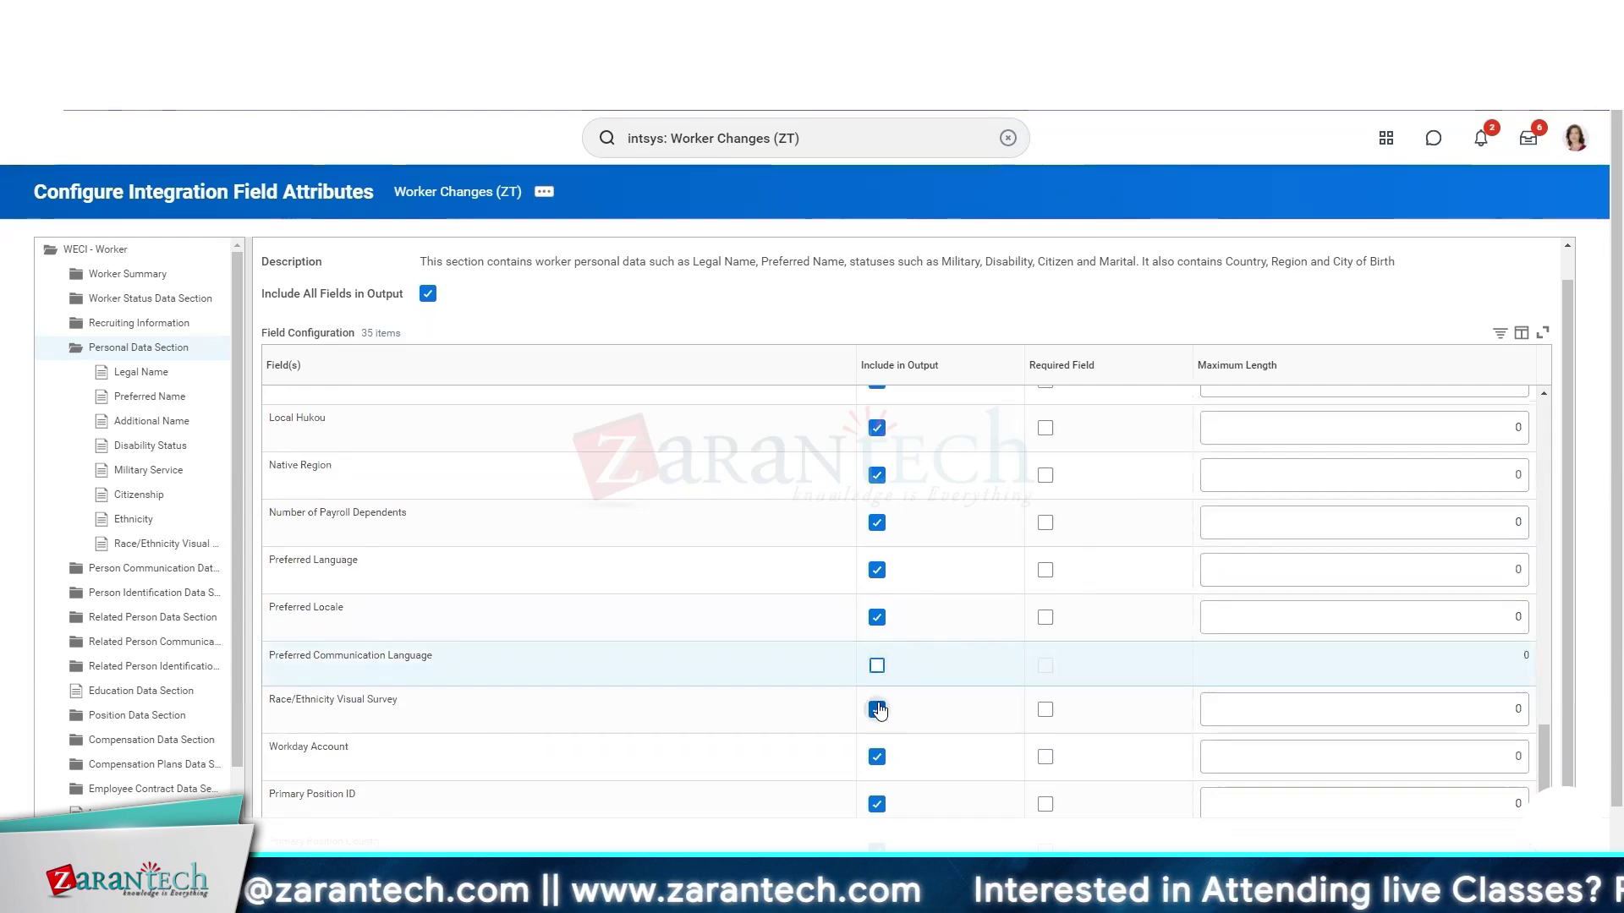
click(877, 709)
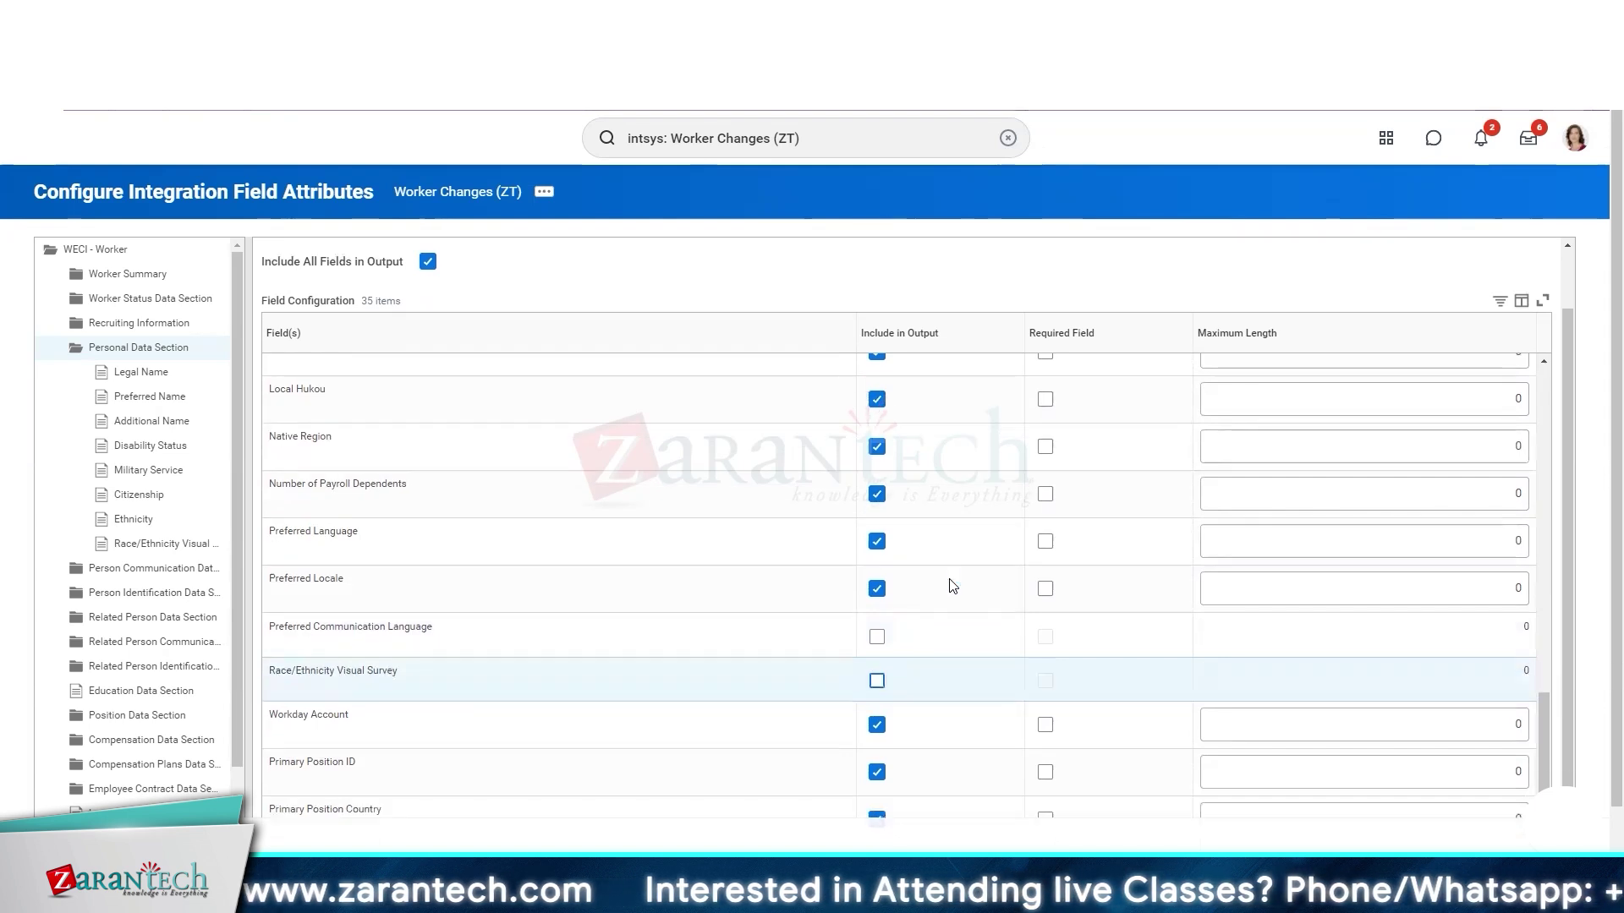
scroll(1601, 611, down, 1)
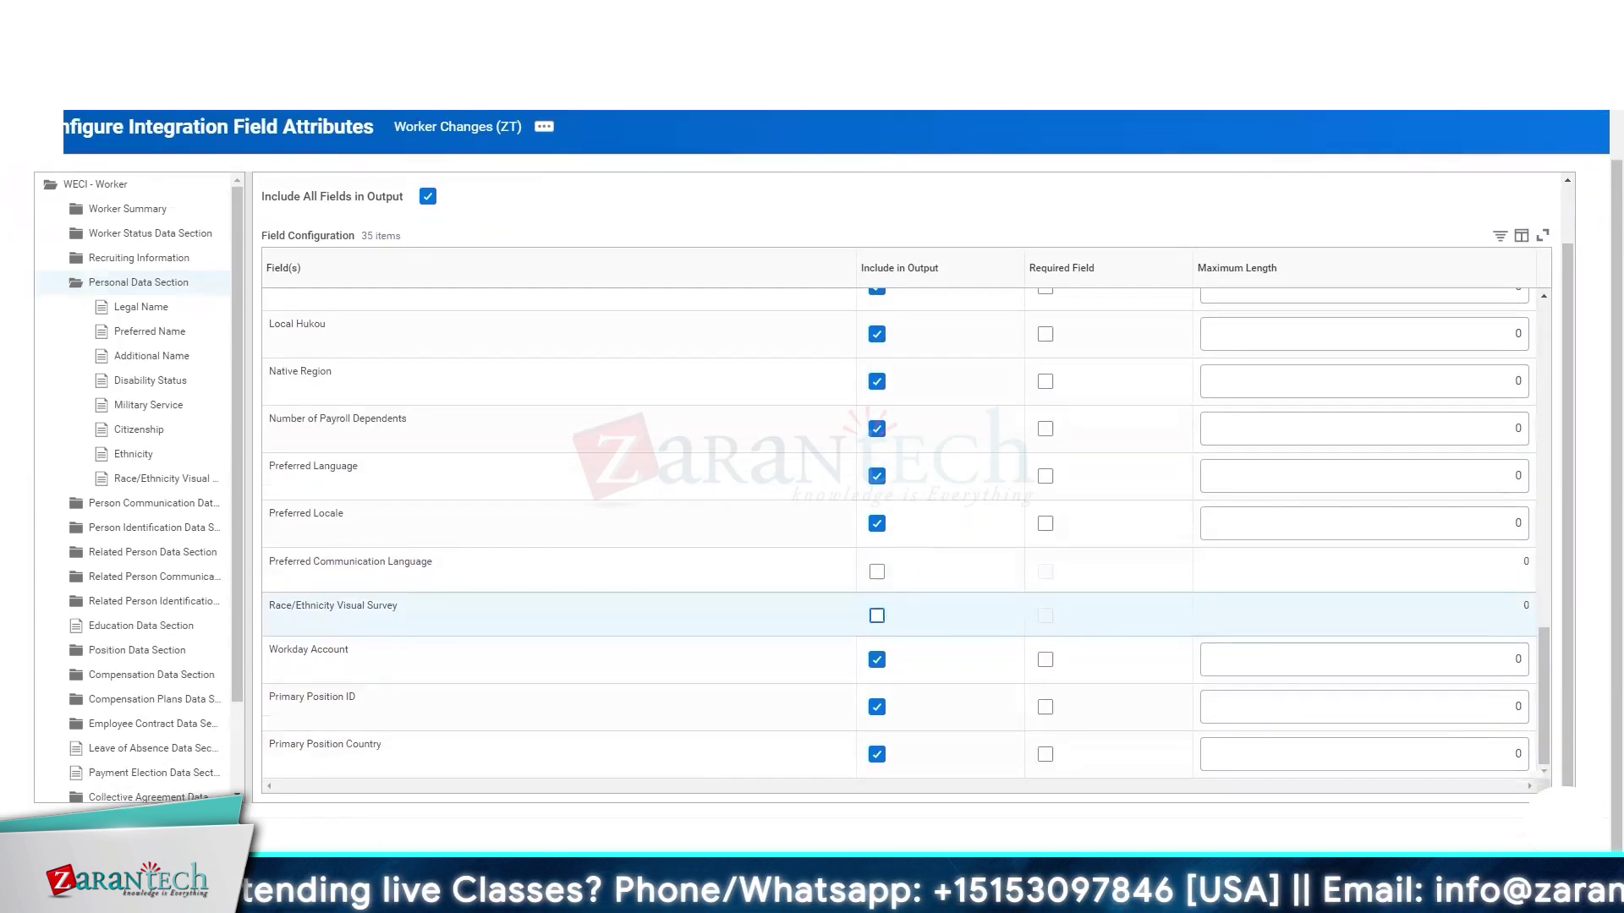
click(876, 708)
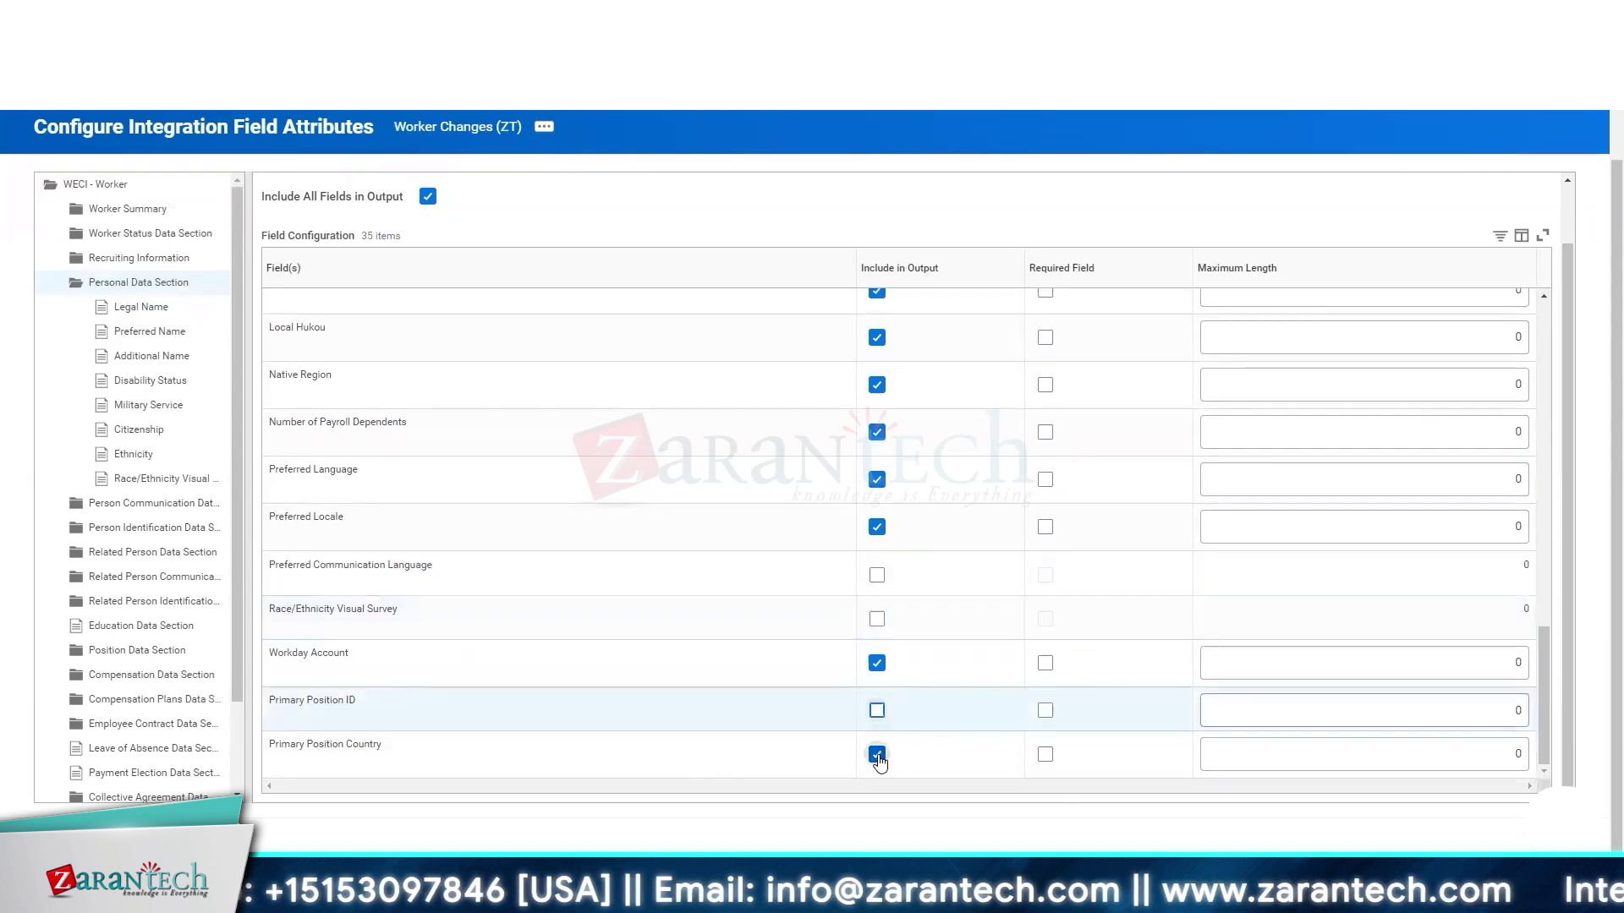
click(877, 753)
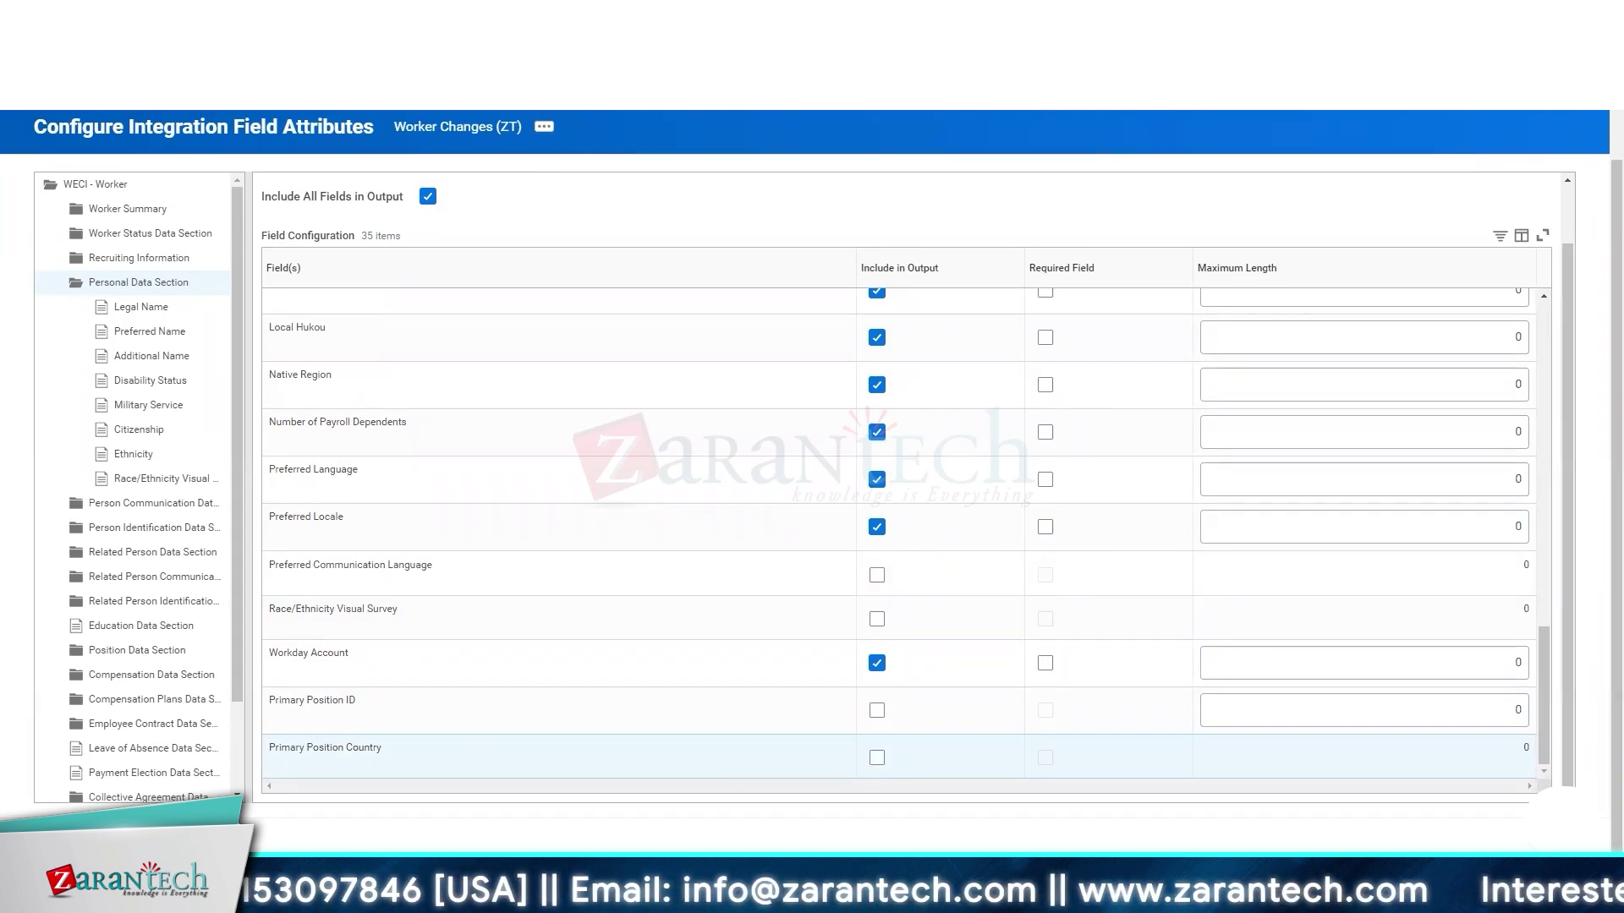
- In the Compensation Data Section, include Compensation Grade, Compensation Change Reason and the three Compensation Summary fields in the output, leaving out Position ID
click(192, 676)
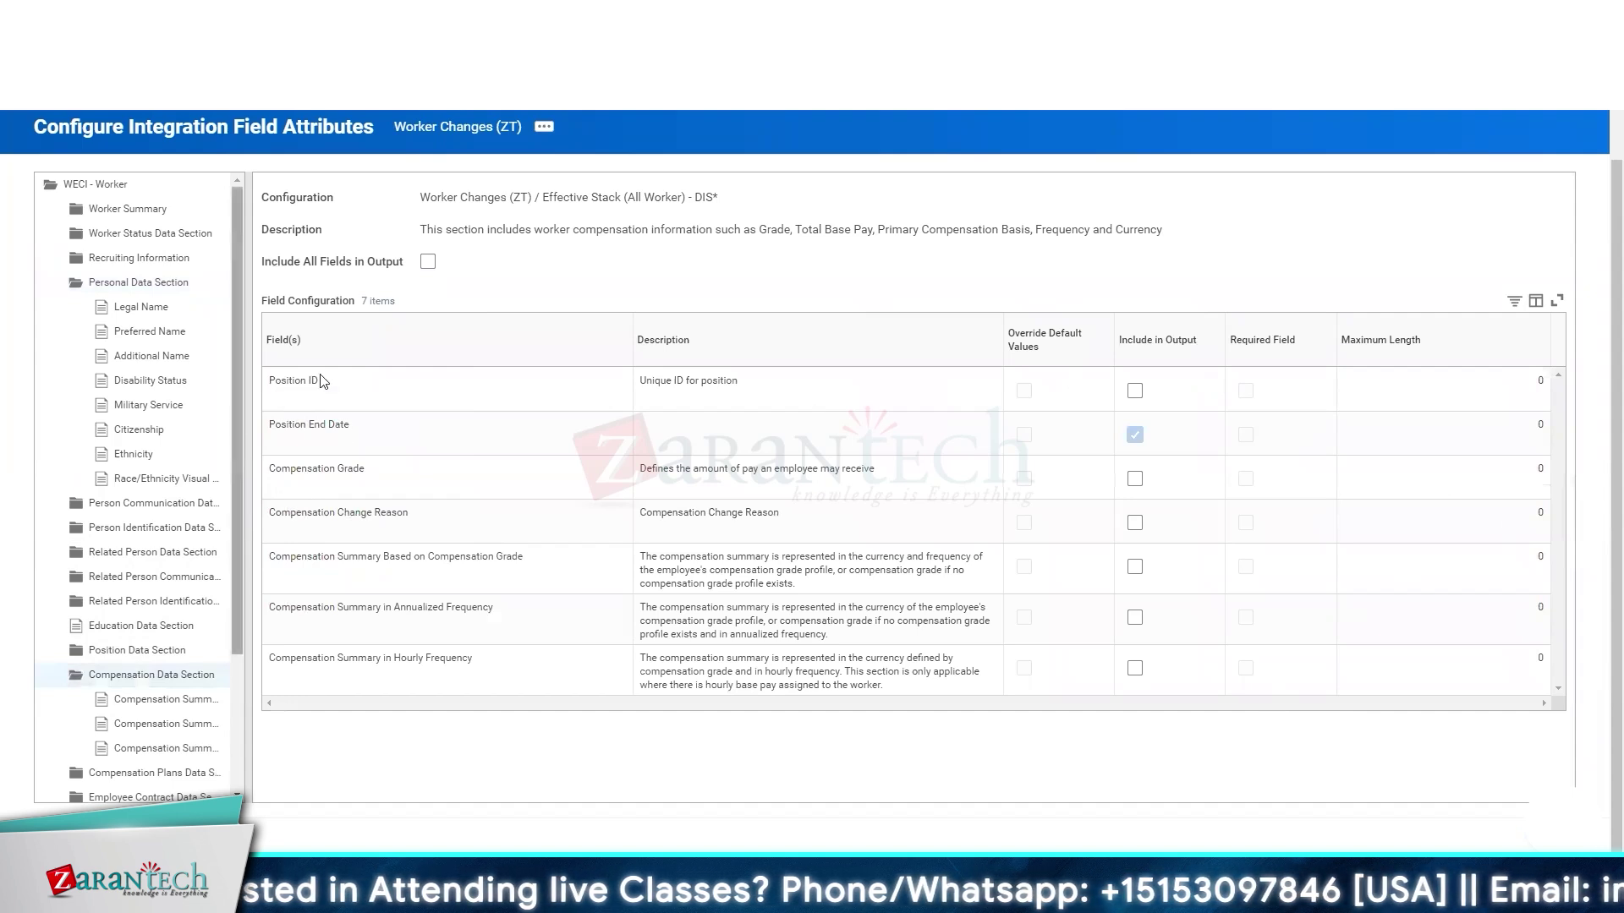
click(428, 263)
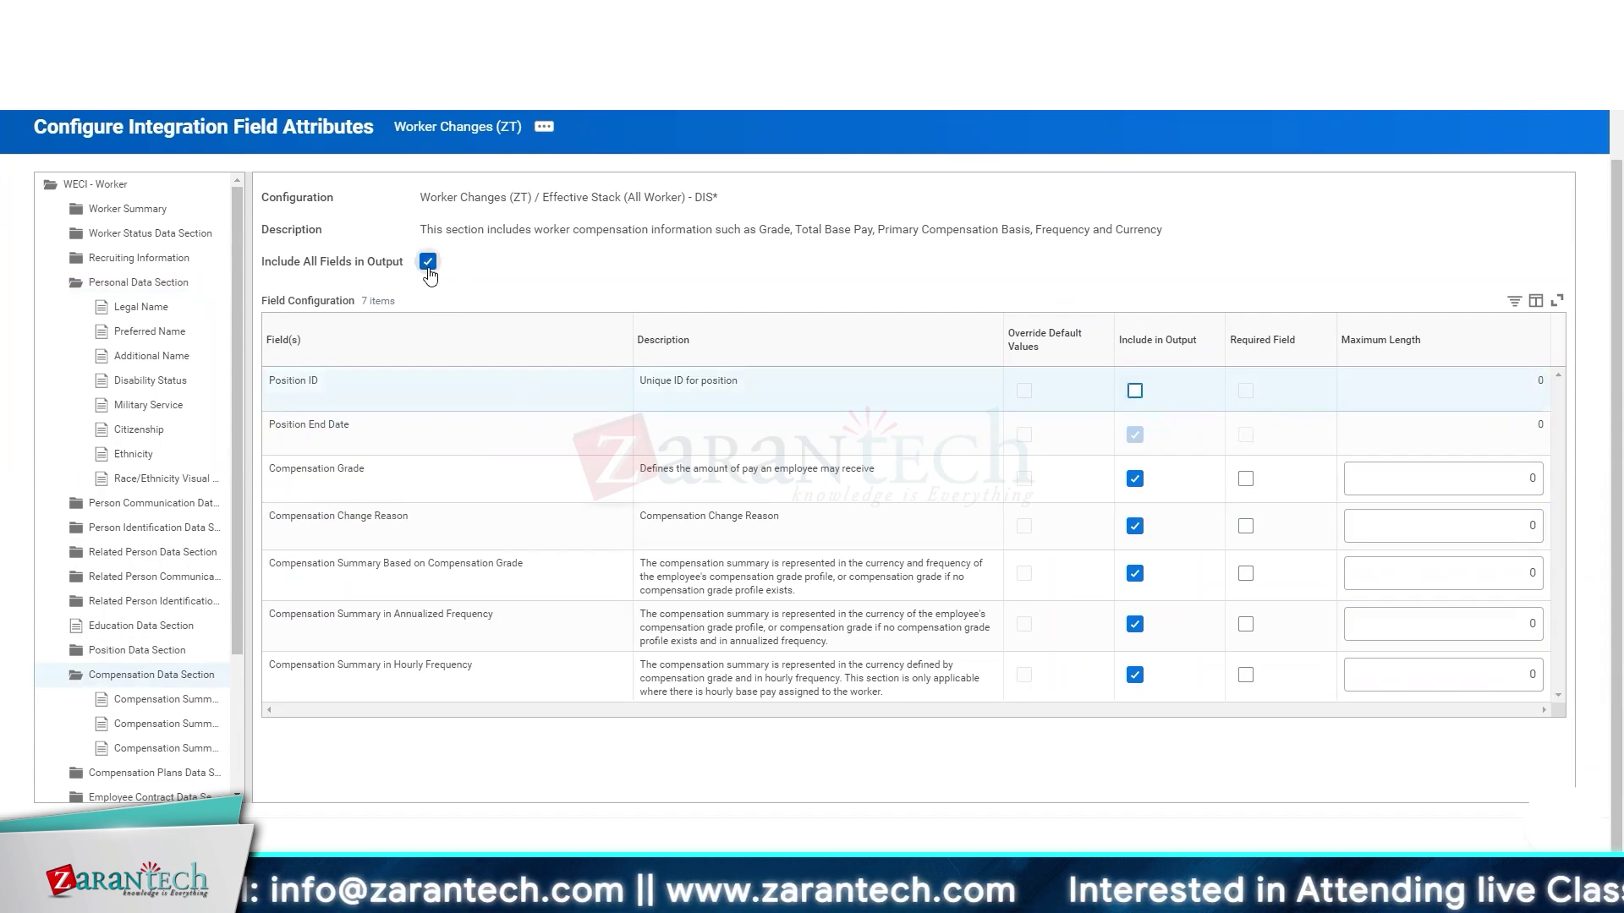
click(428, 263)
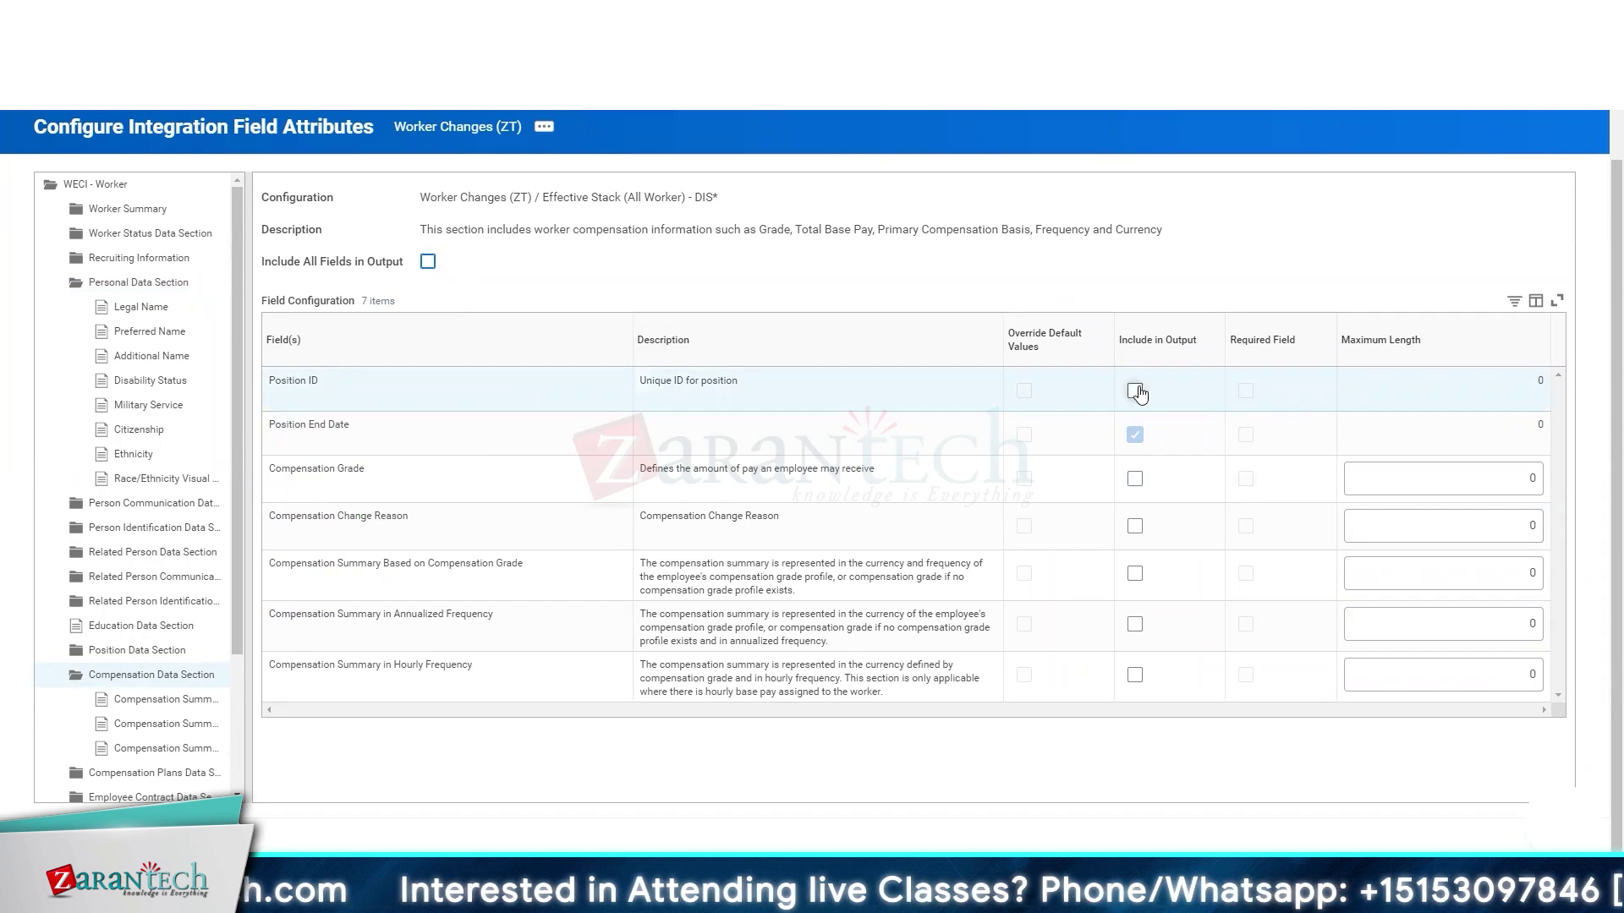
click(1140, 490)
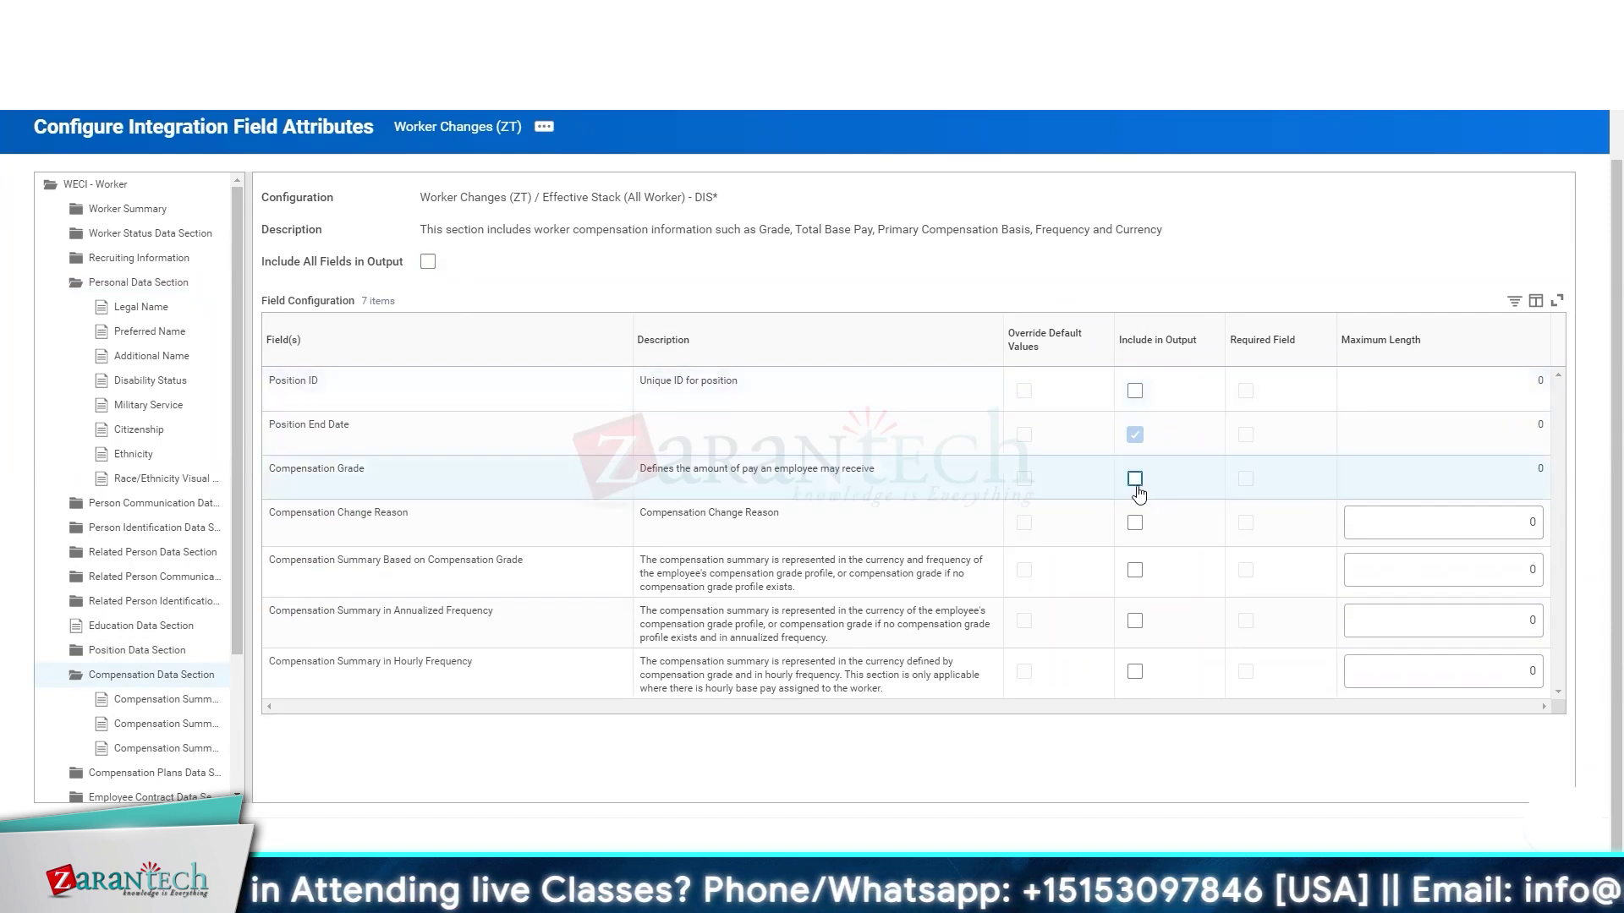
click(1135, 526)
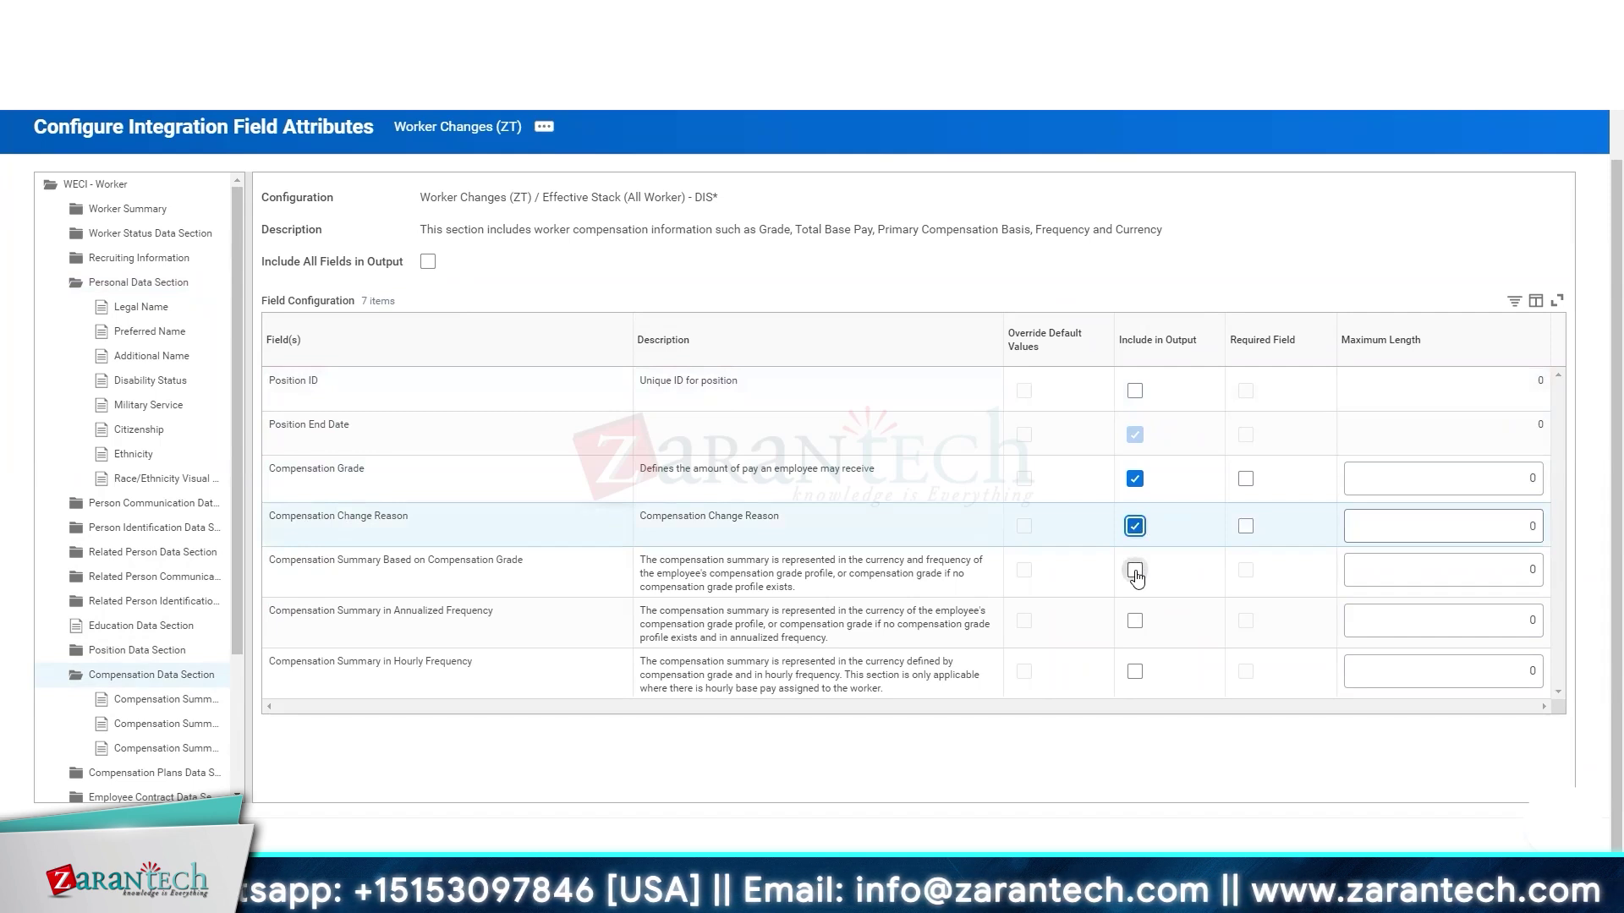
click(1135, 571)
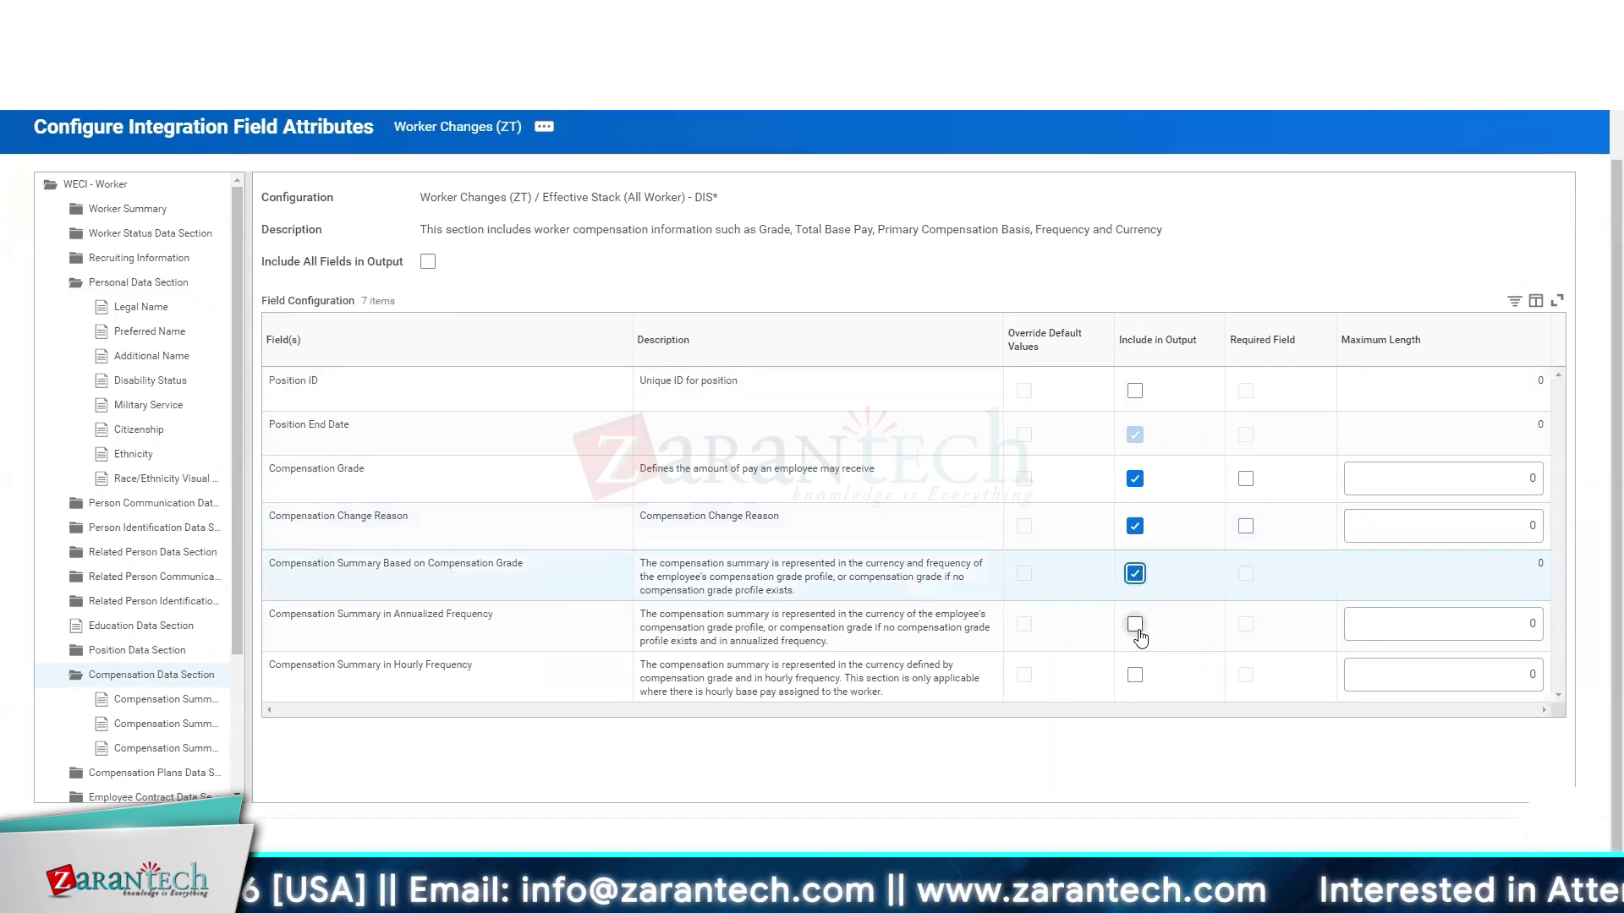
click(1136, 626)
click(1134, 675)
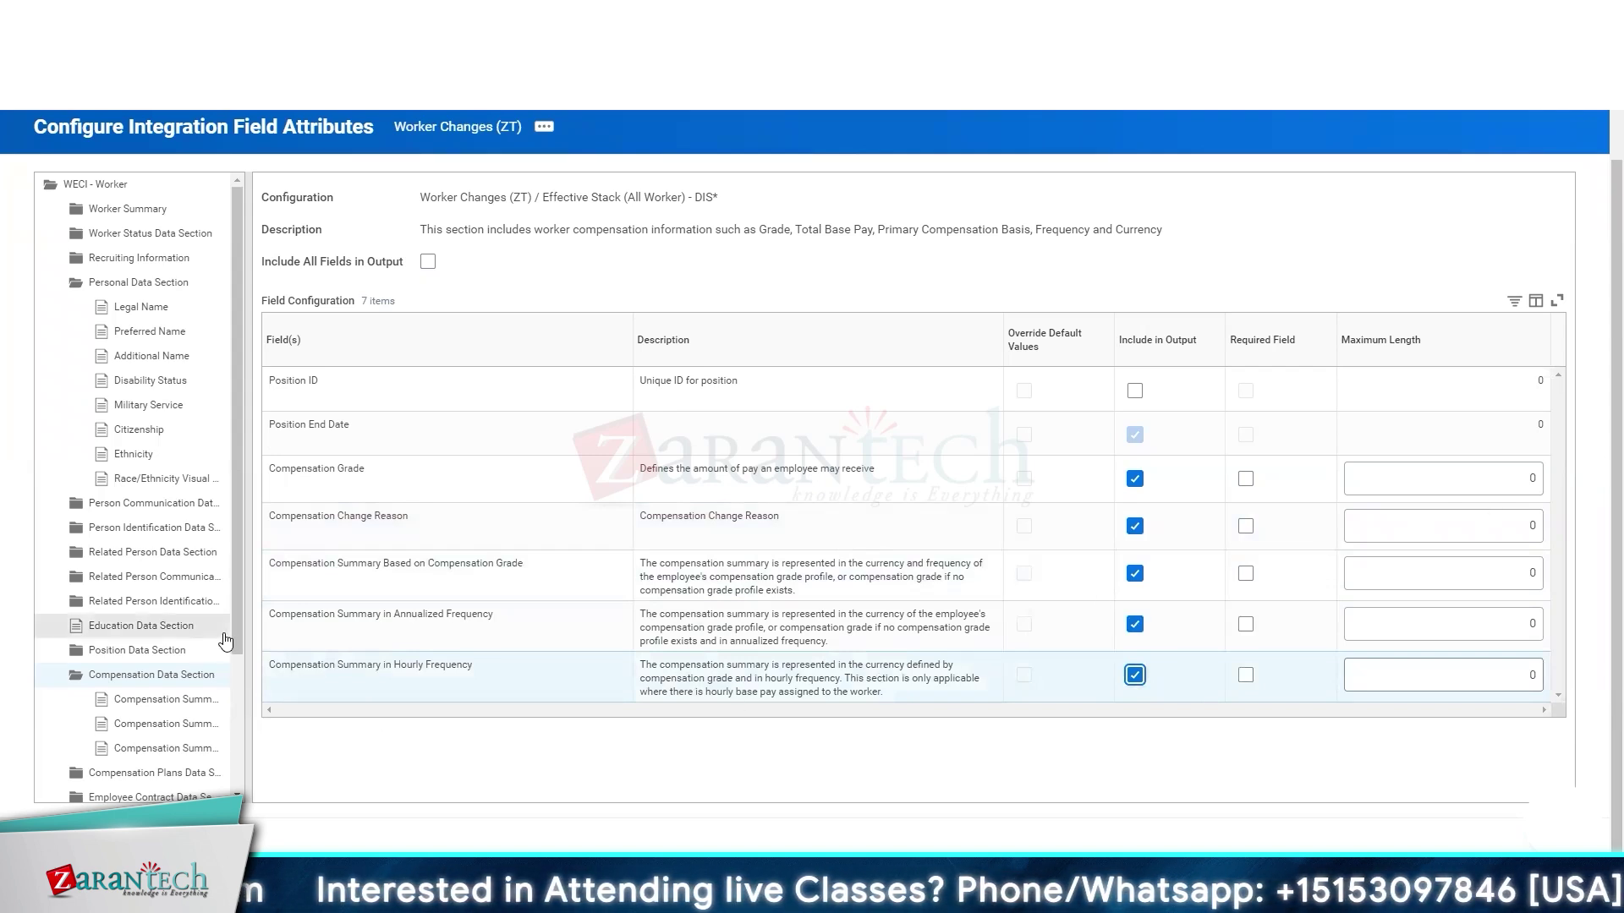
- Examine the field configurations of the Employee Contract, Compensation Plans and Related Person Communication Data sections
scroll(225, 641, down, 2)
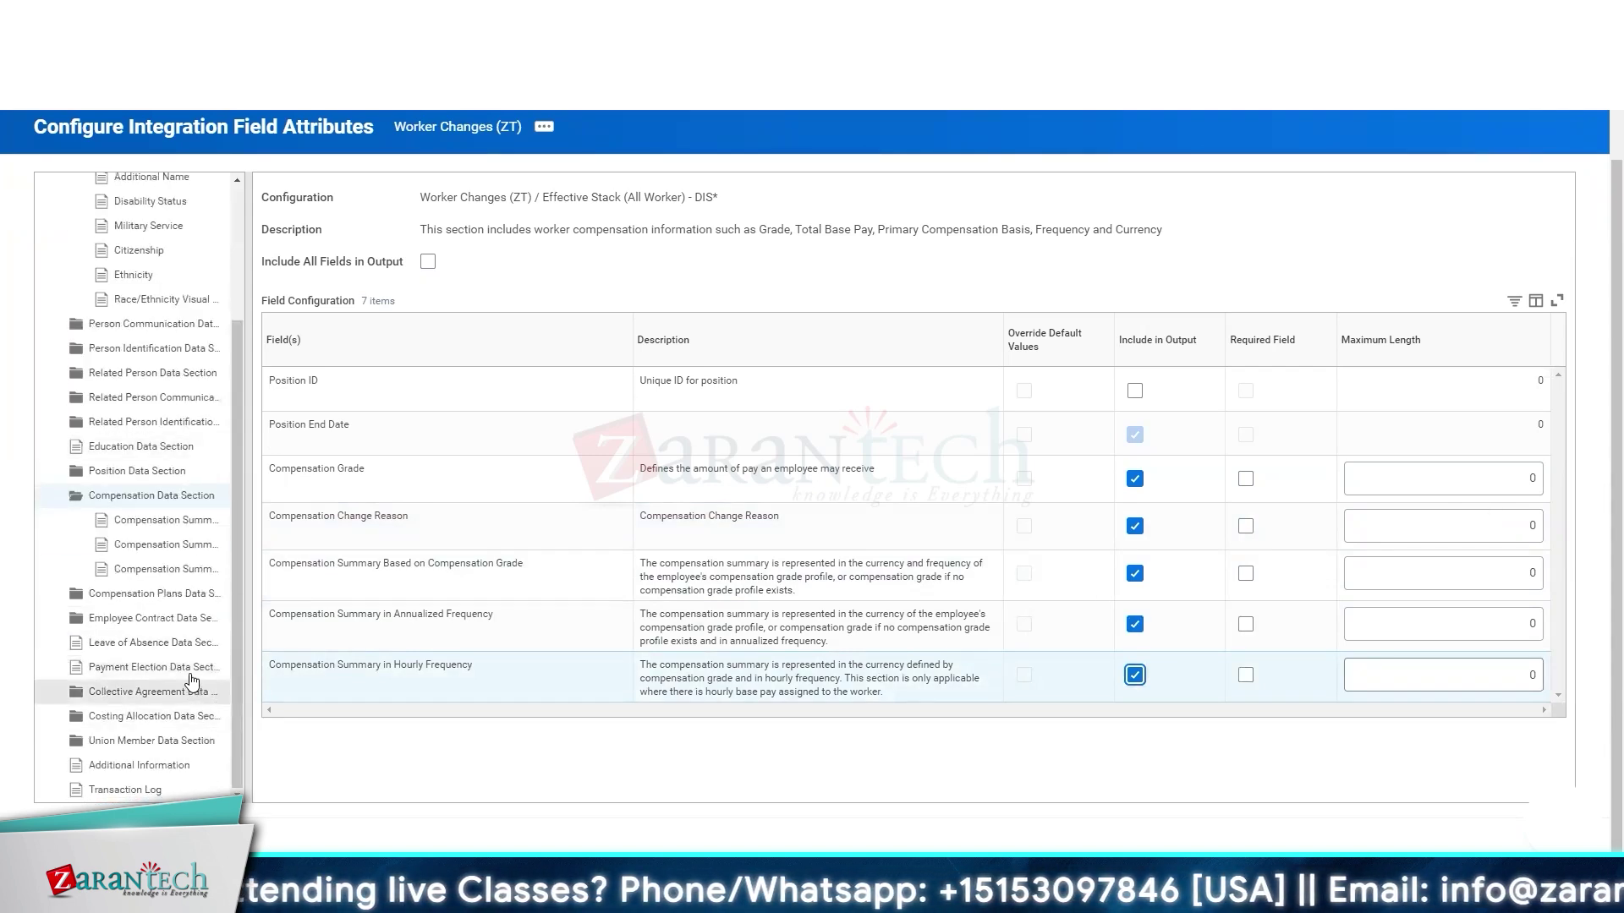
click(188, 623)
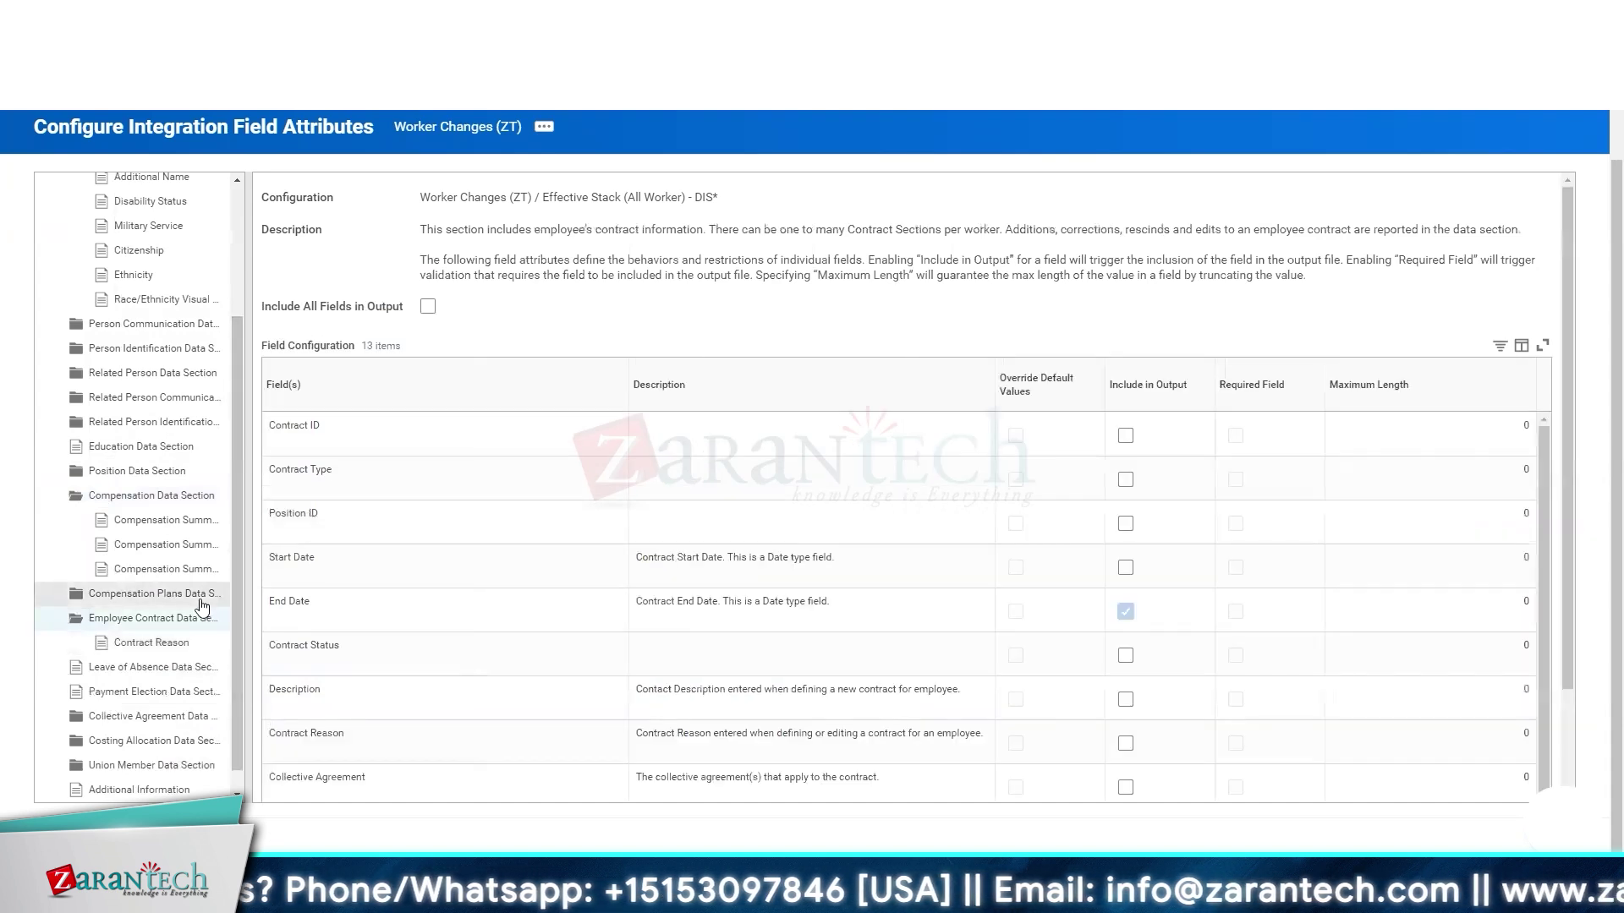
click(148, 594)
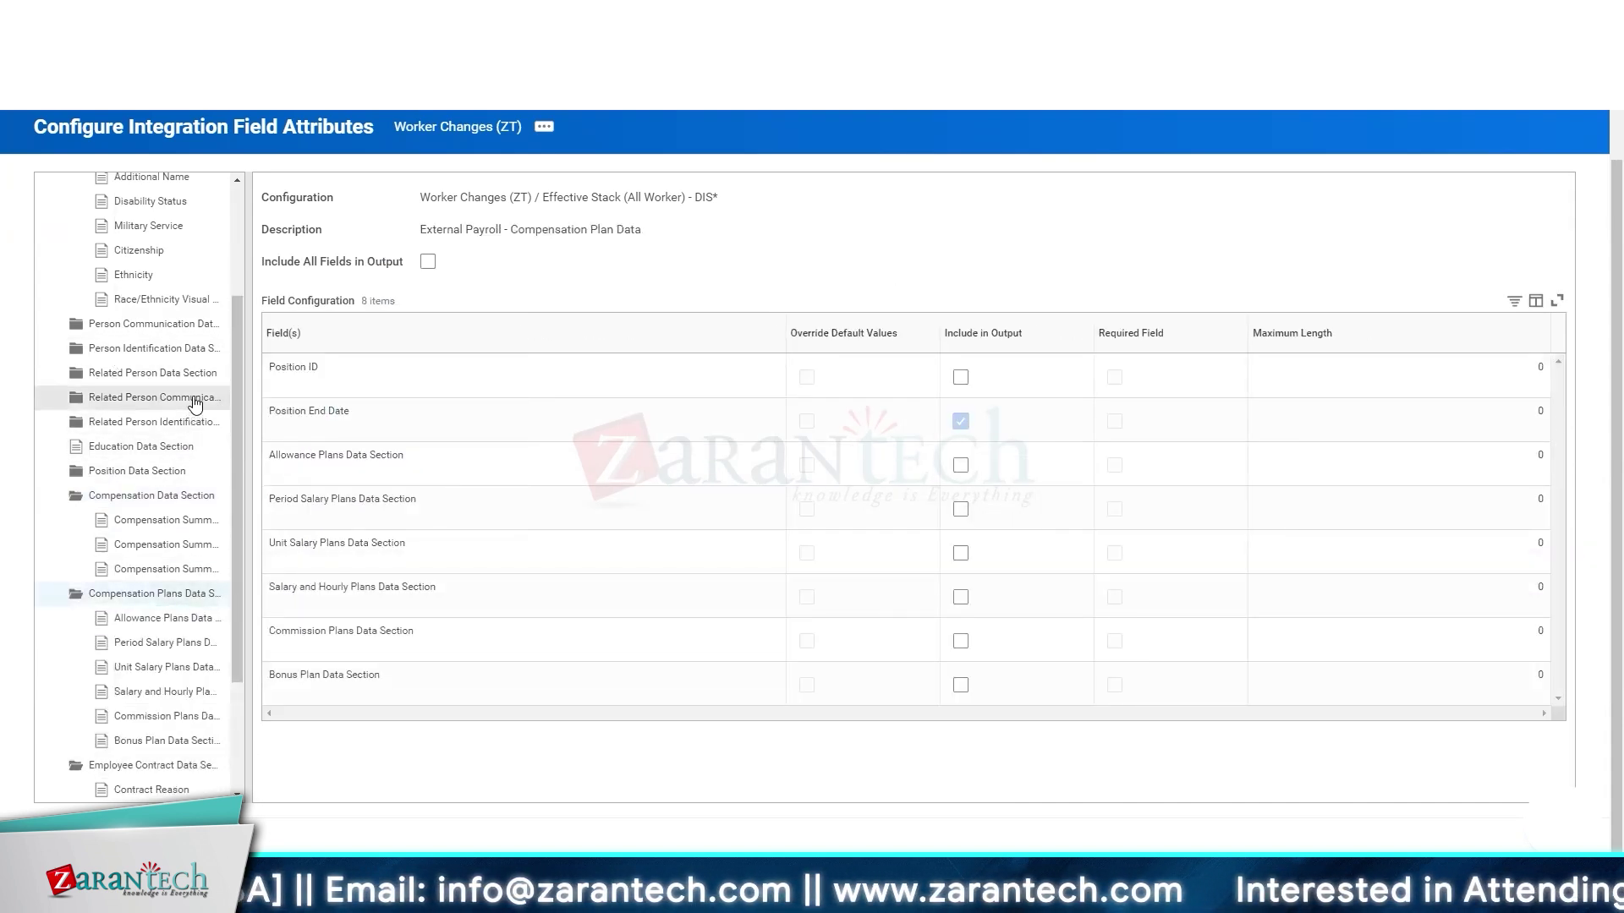
click(140, 397)
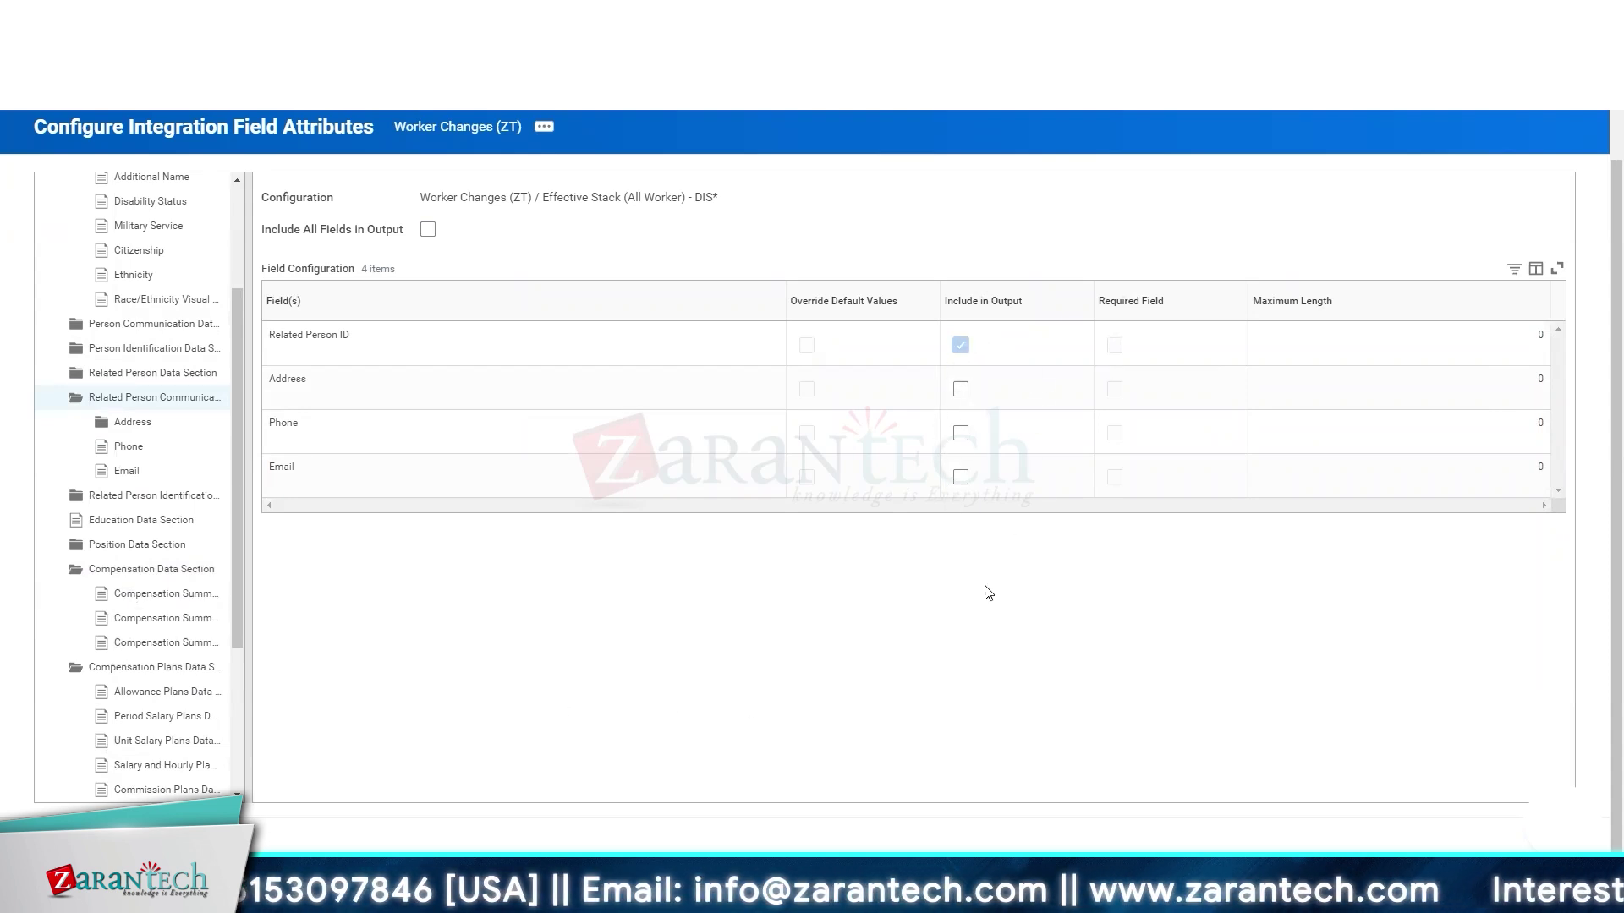
- View the Related Person Identification section's fields and clear Include All Fields in Output for the Position Data Section
click(126, 495)
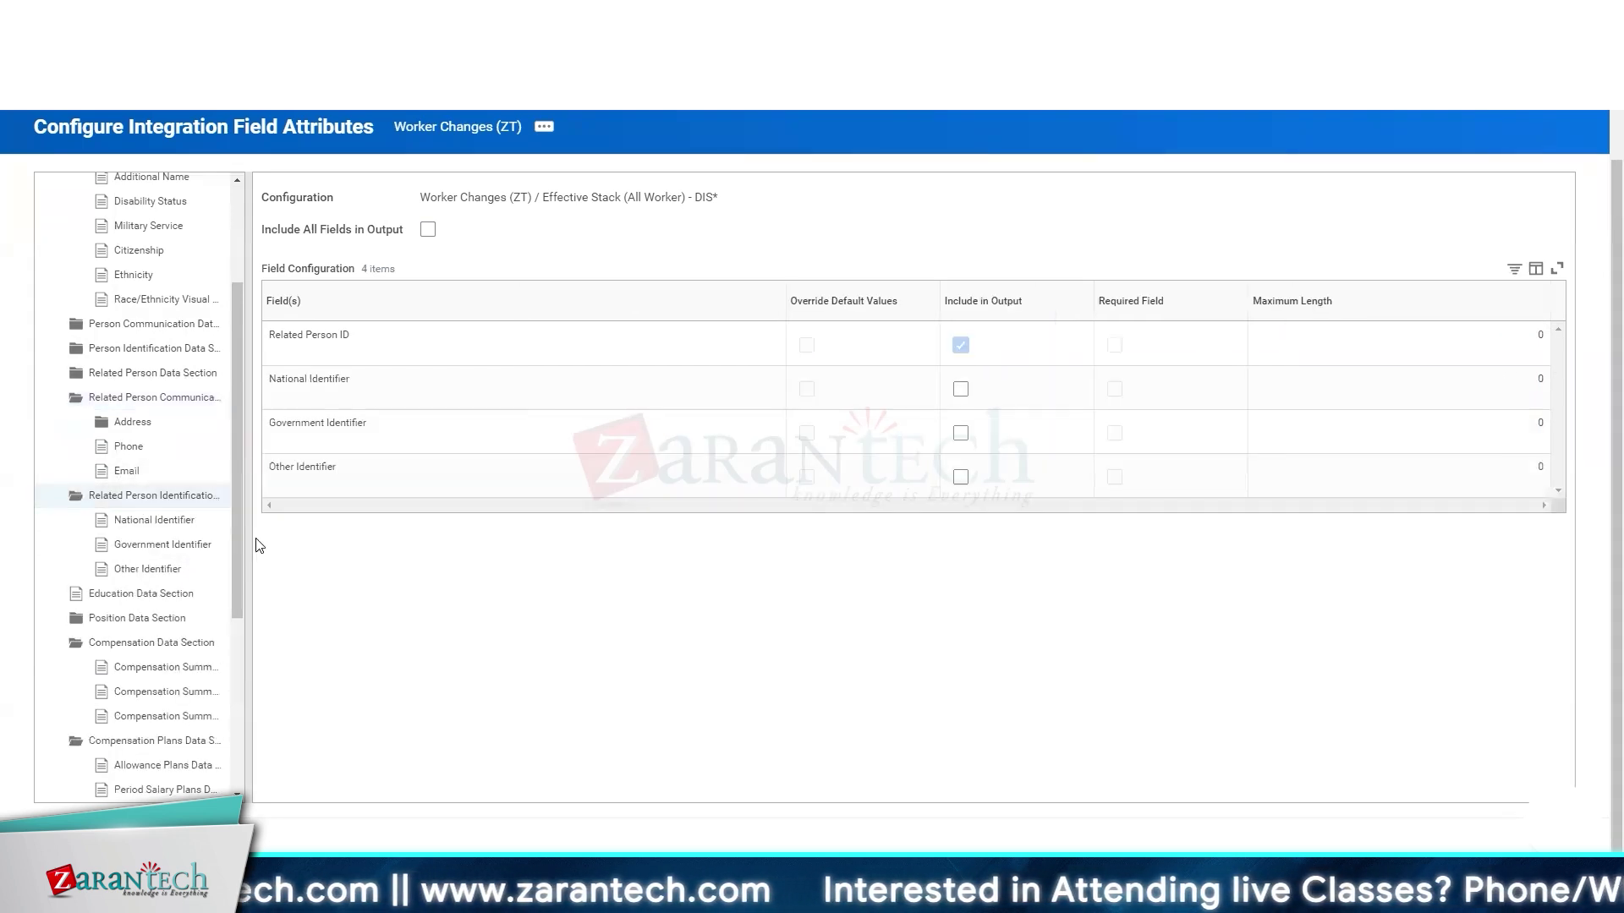
click(161, 626)
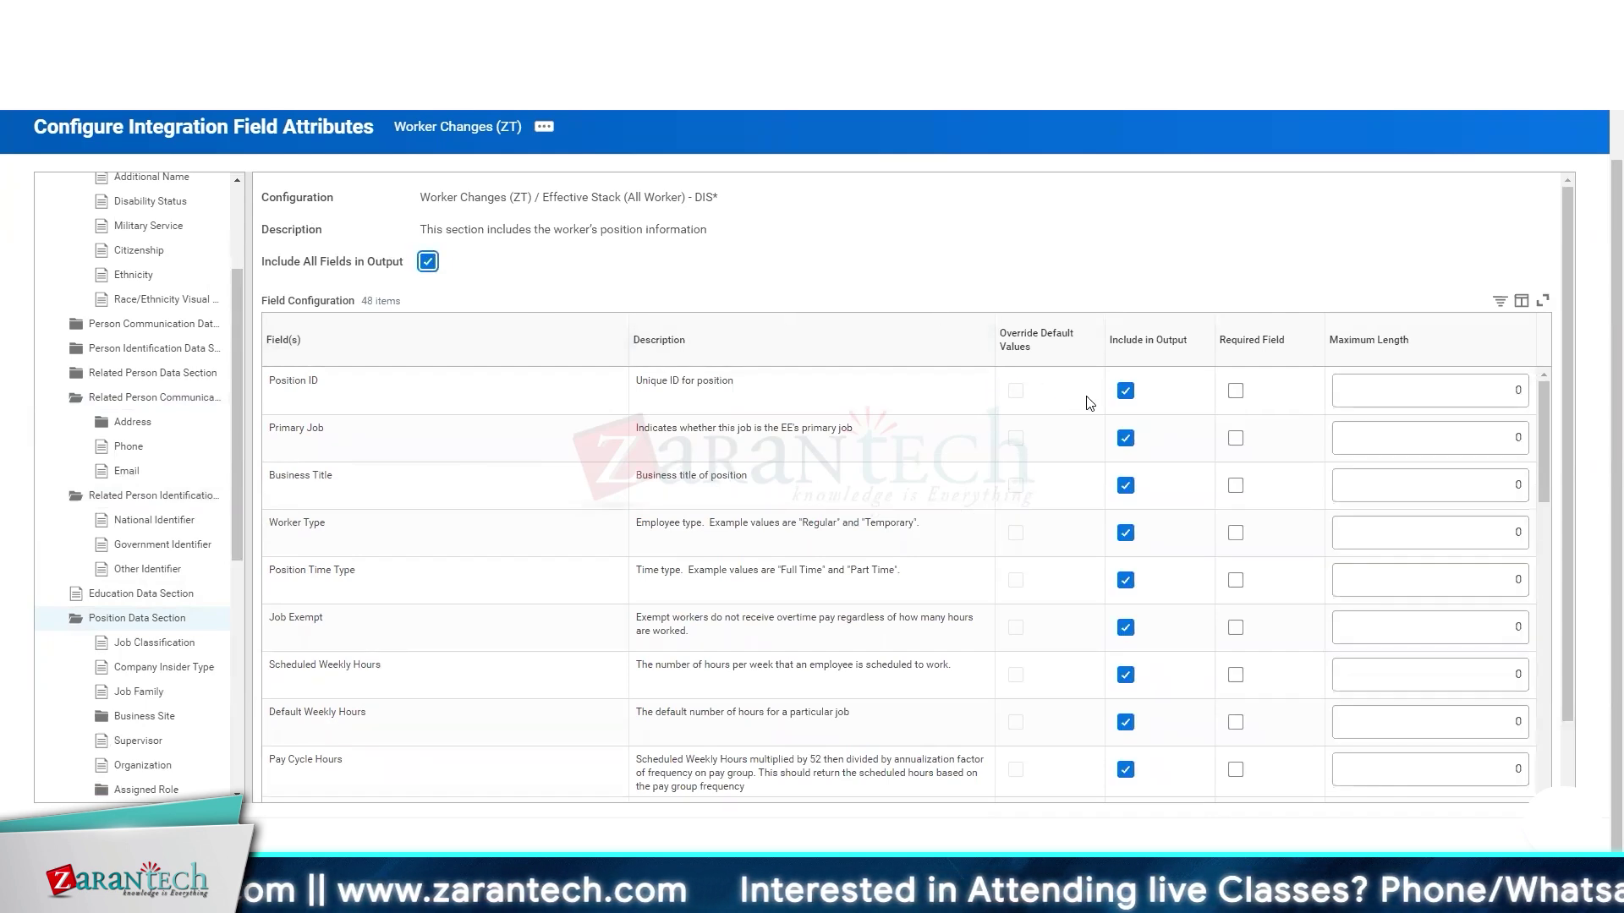
click(429, 263)
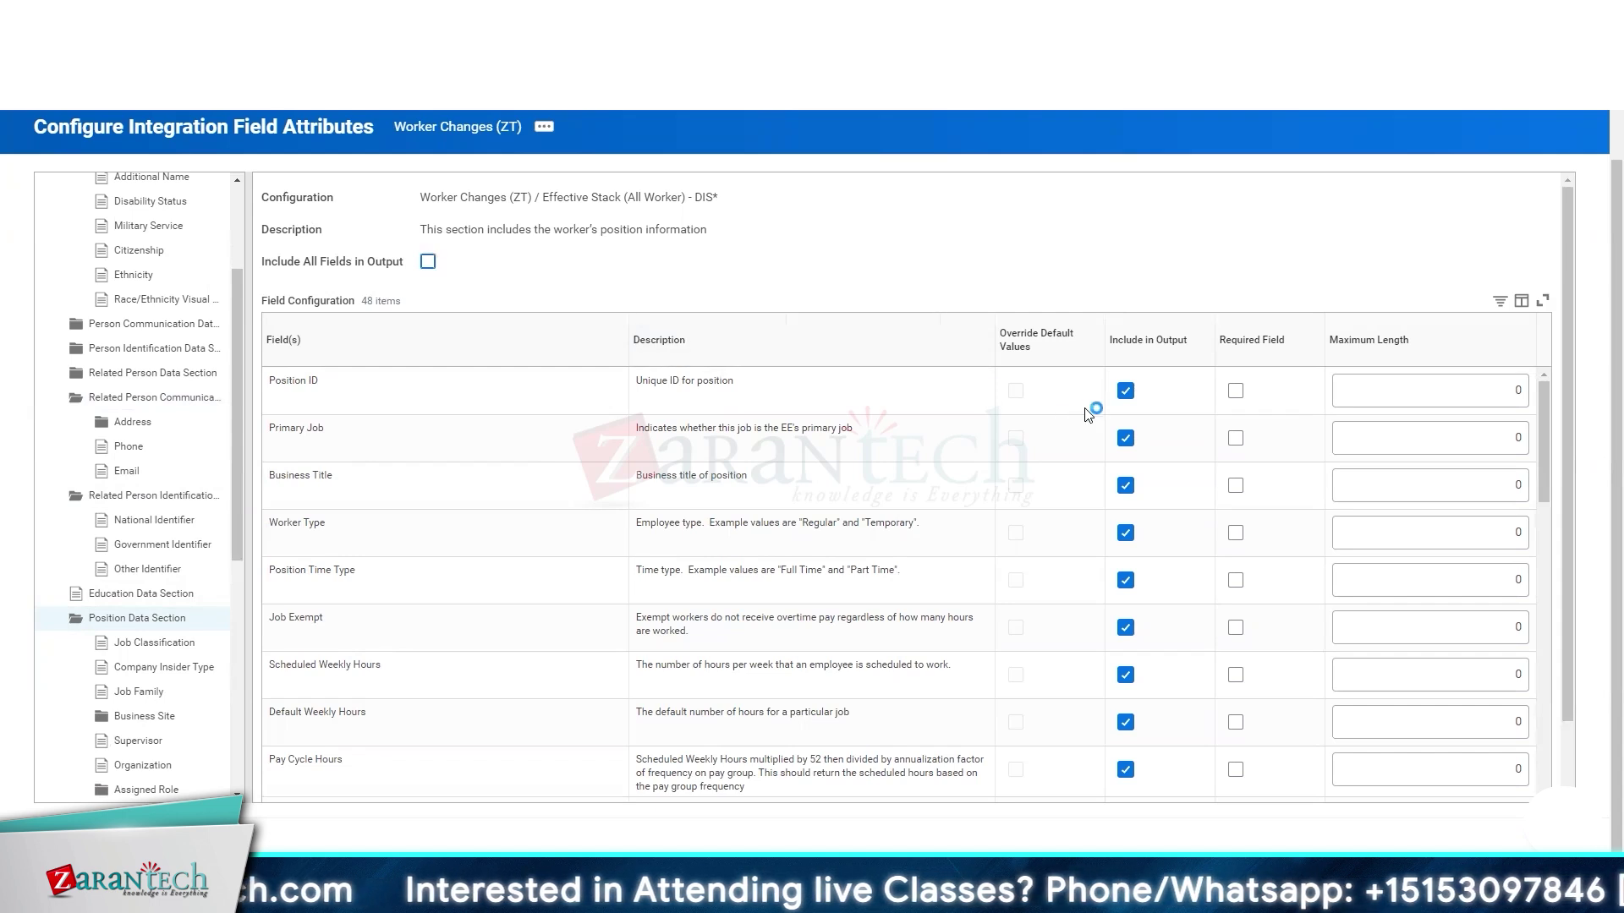
- Include Position ID, Primary Job, Business Title, Worker Type, Position Time Type and Job Exempt in the Position Data Section's output
click(1125, 391)
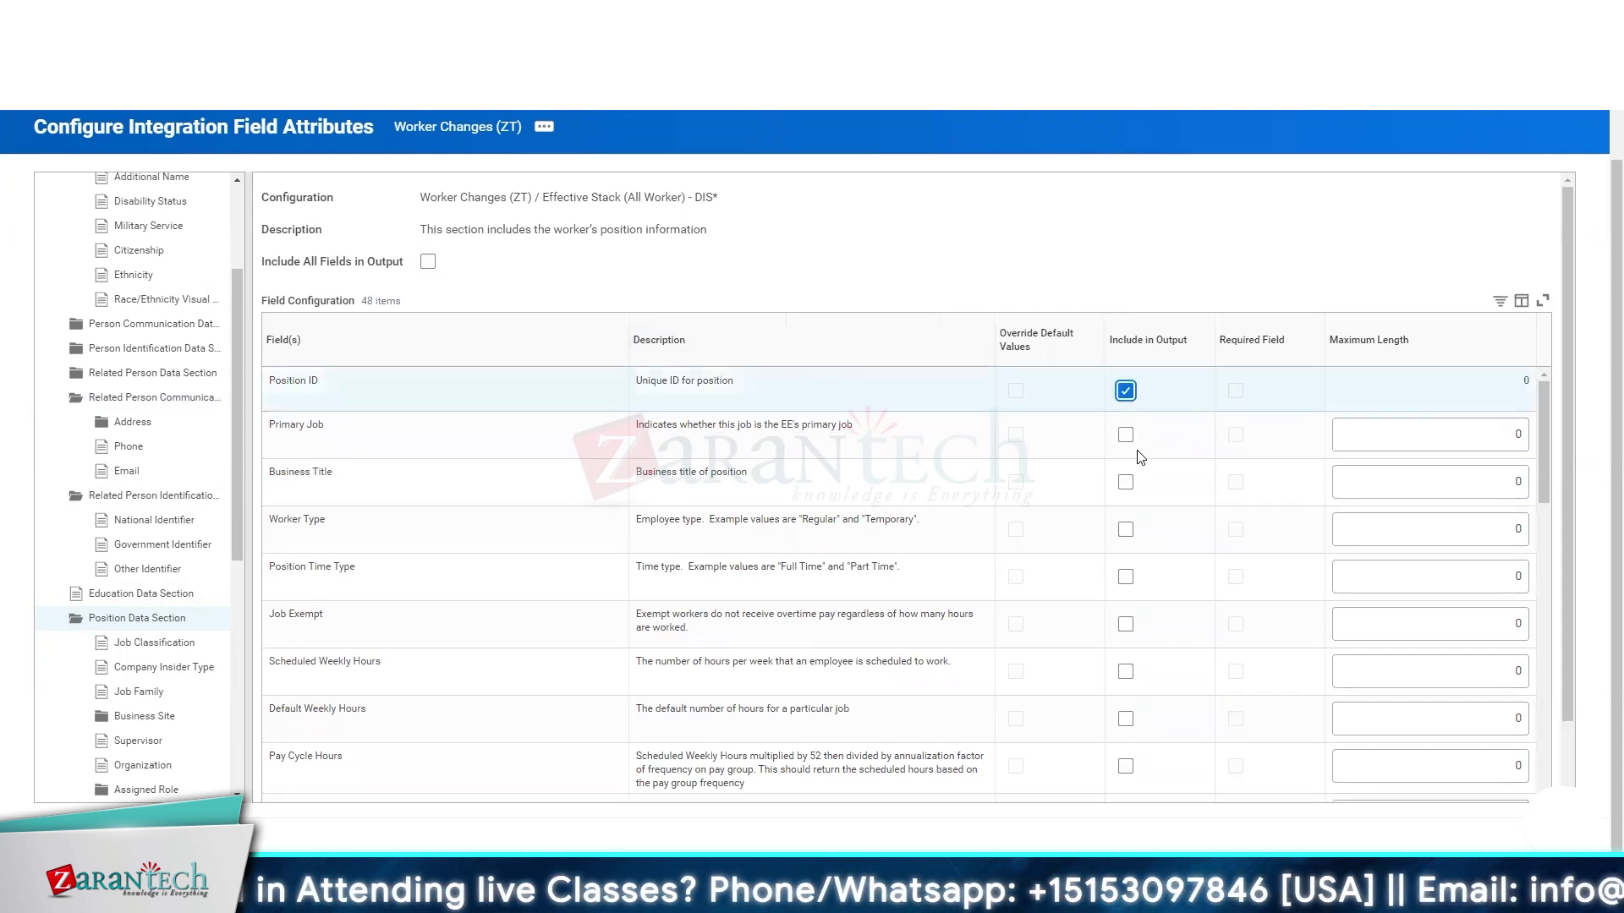
click(1126, 435)
click(1125, 483)
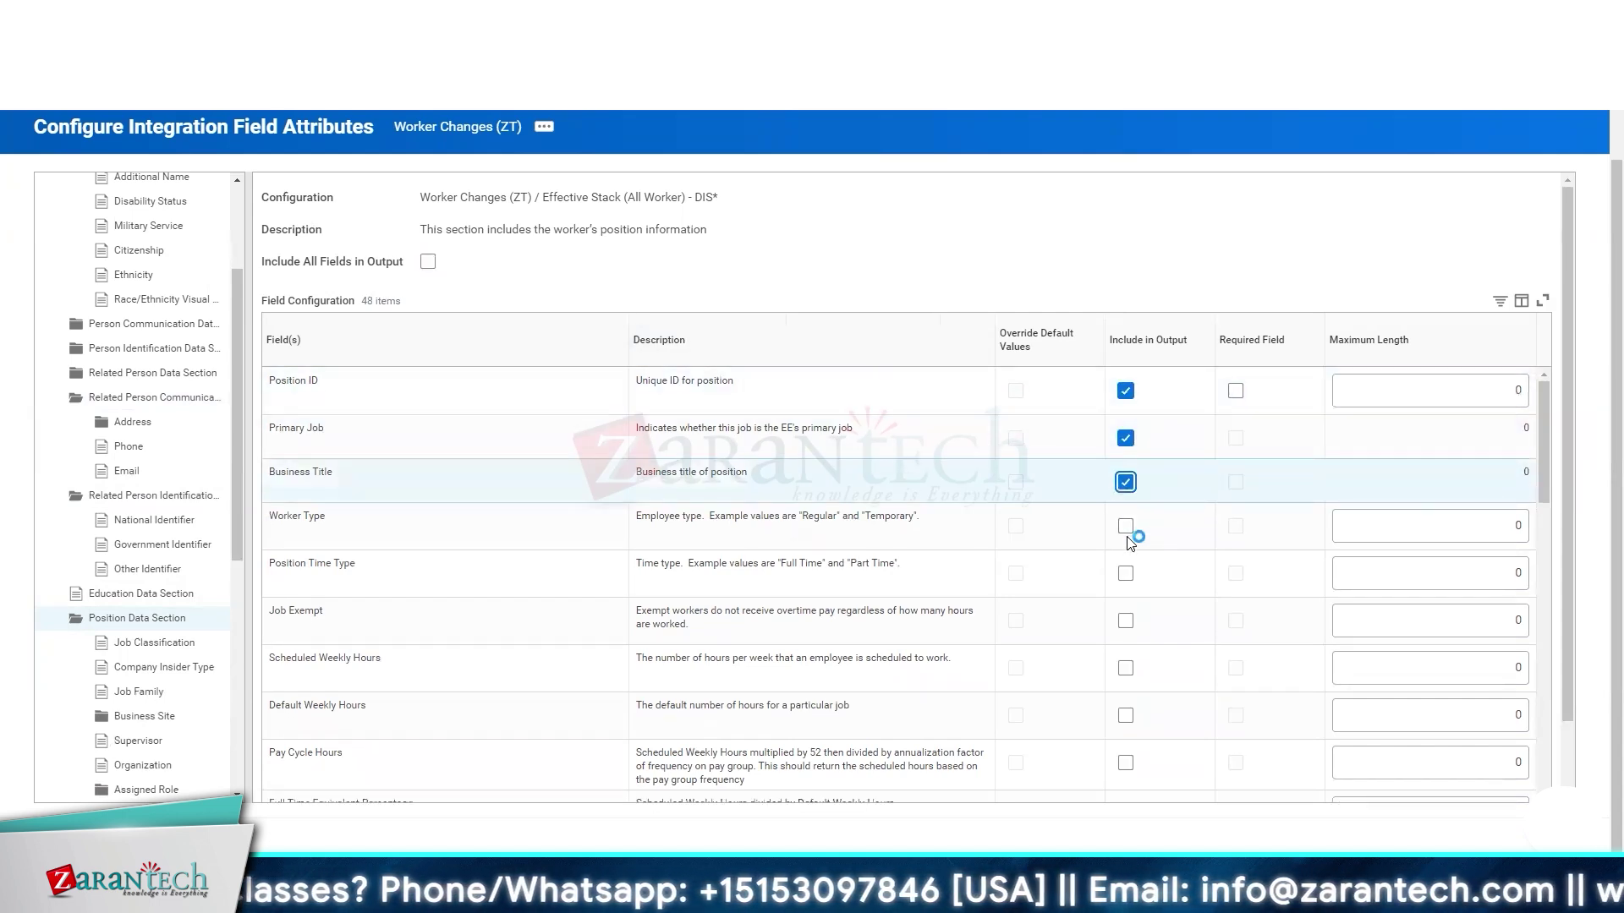
click(1126, 530)
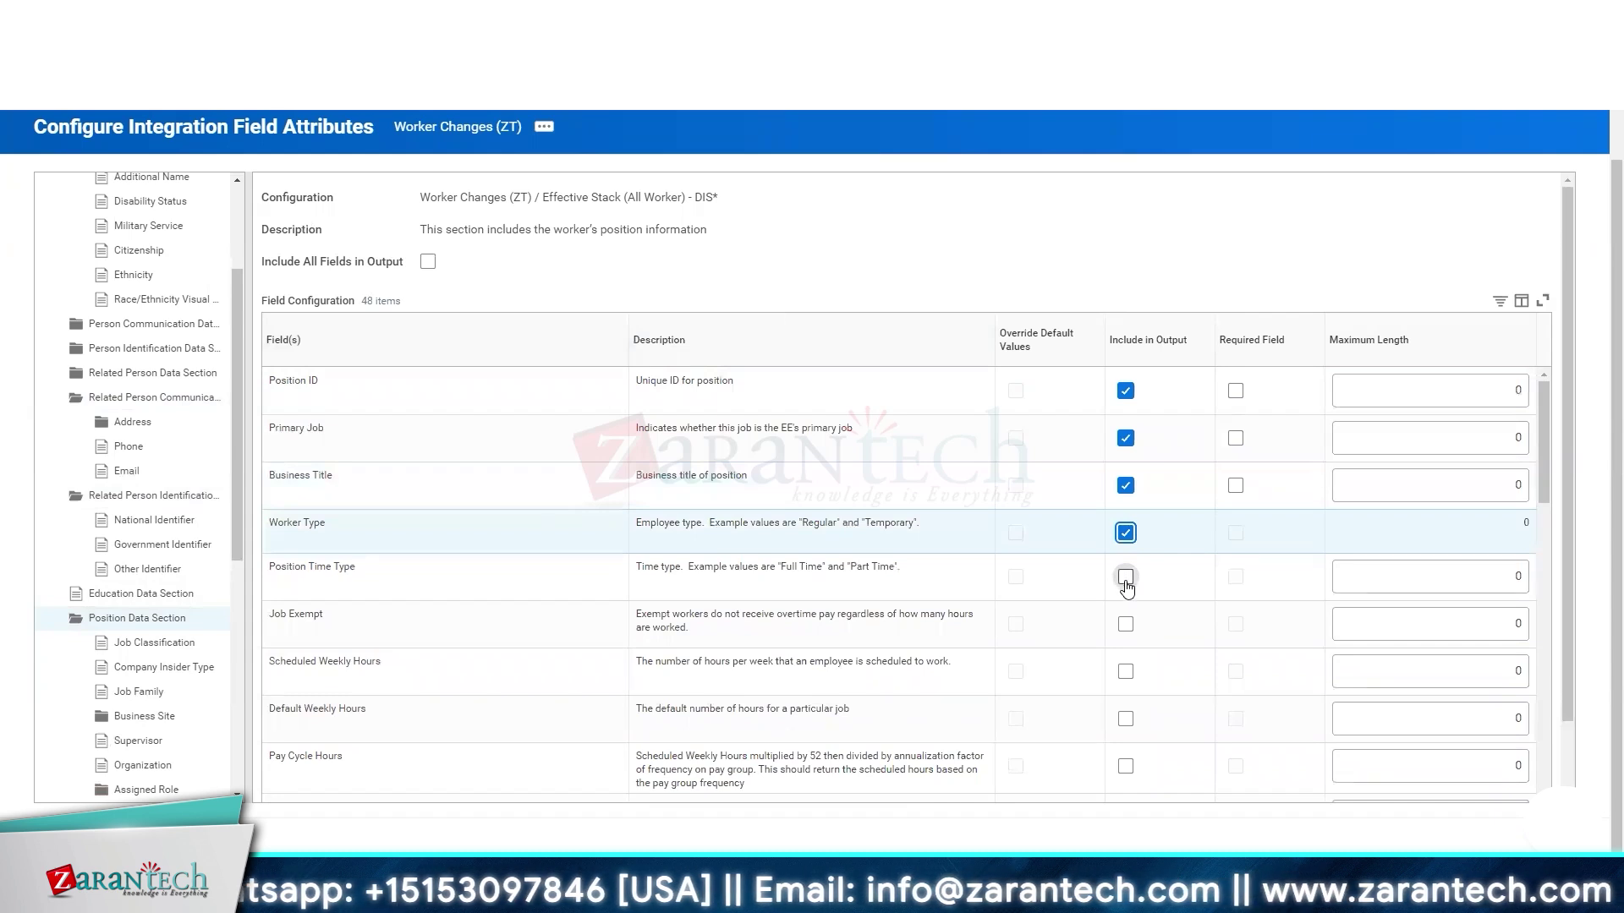
click(1126, 579)
click(1126, 626)
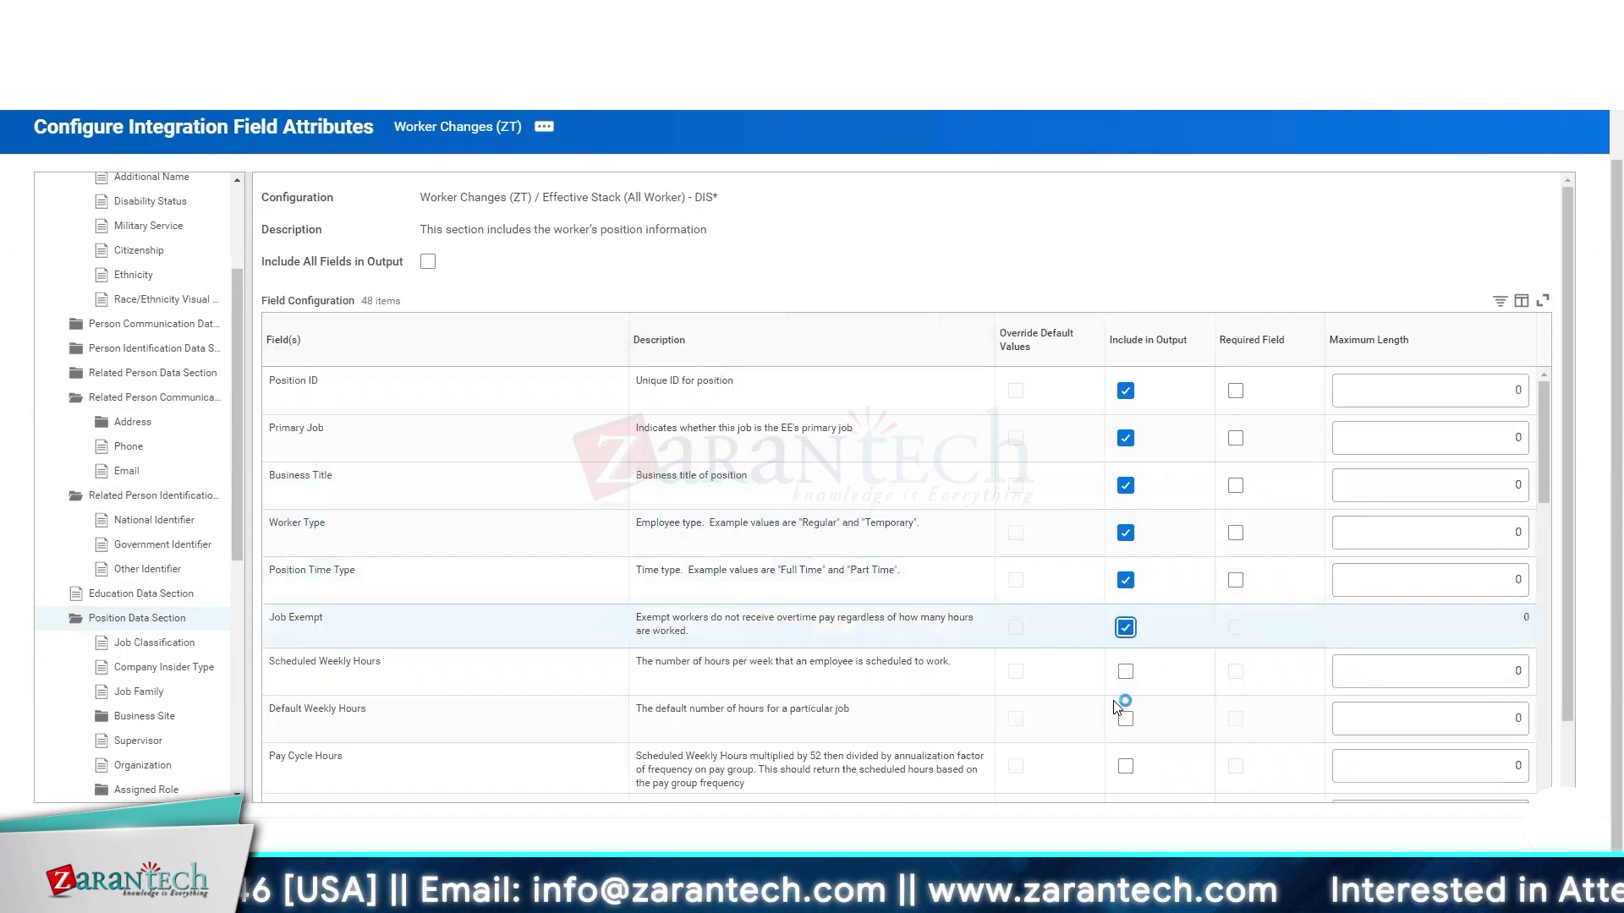
- Include Scheduled Weekly Hours, Default Weekly Hours, Pay Cycle Hours, Full Time Equivalent Percentage and Pay Rate Type in the Position Data output
scroll(1181, 506, down, 3)
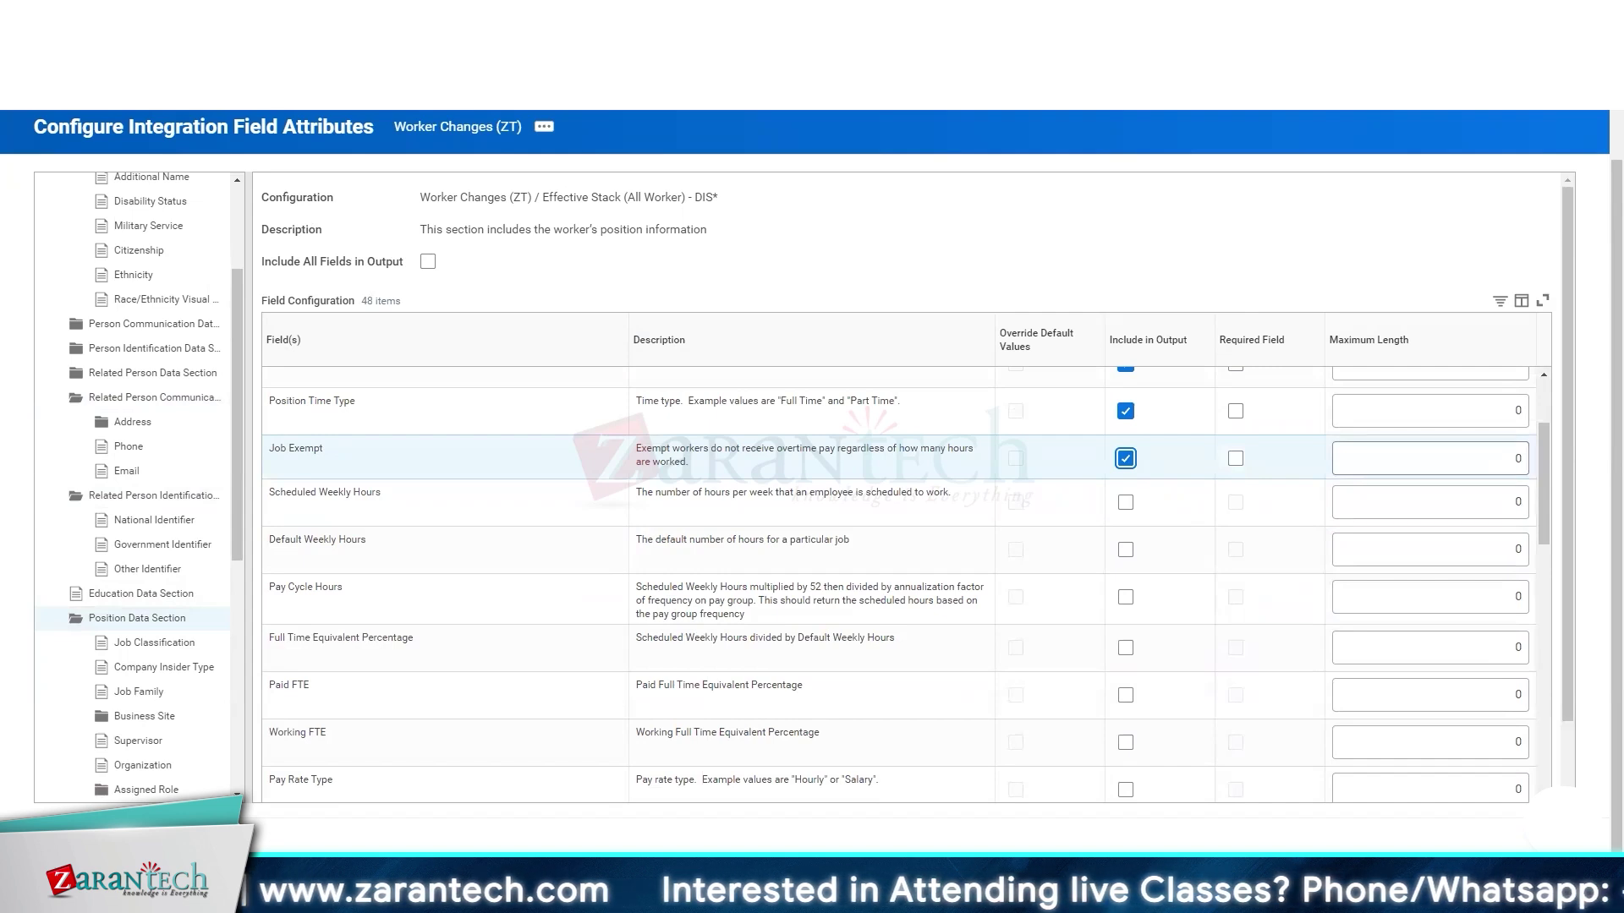
click(1127, 504)
click(1125, 549)
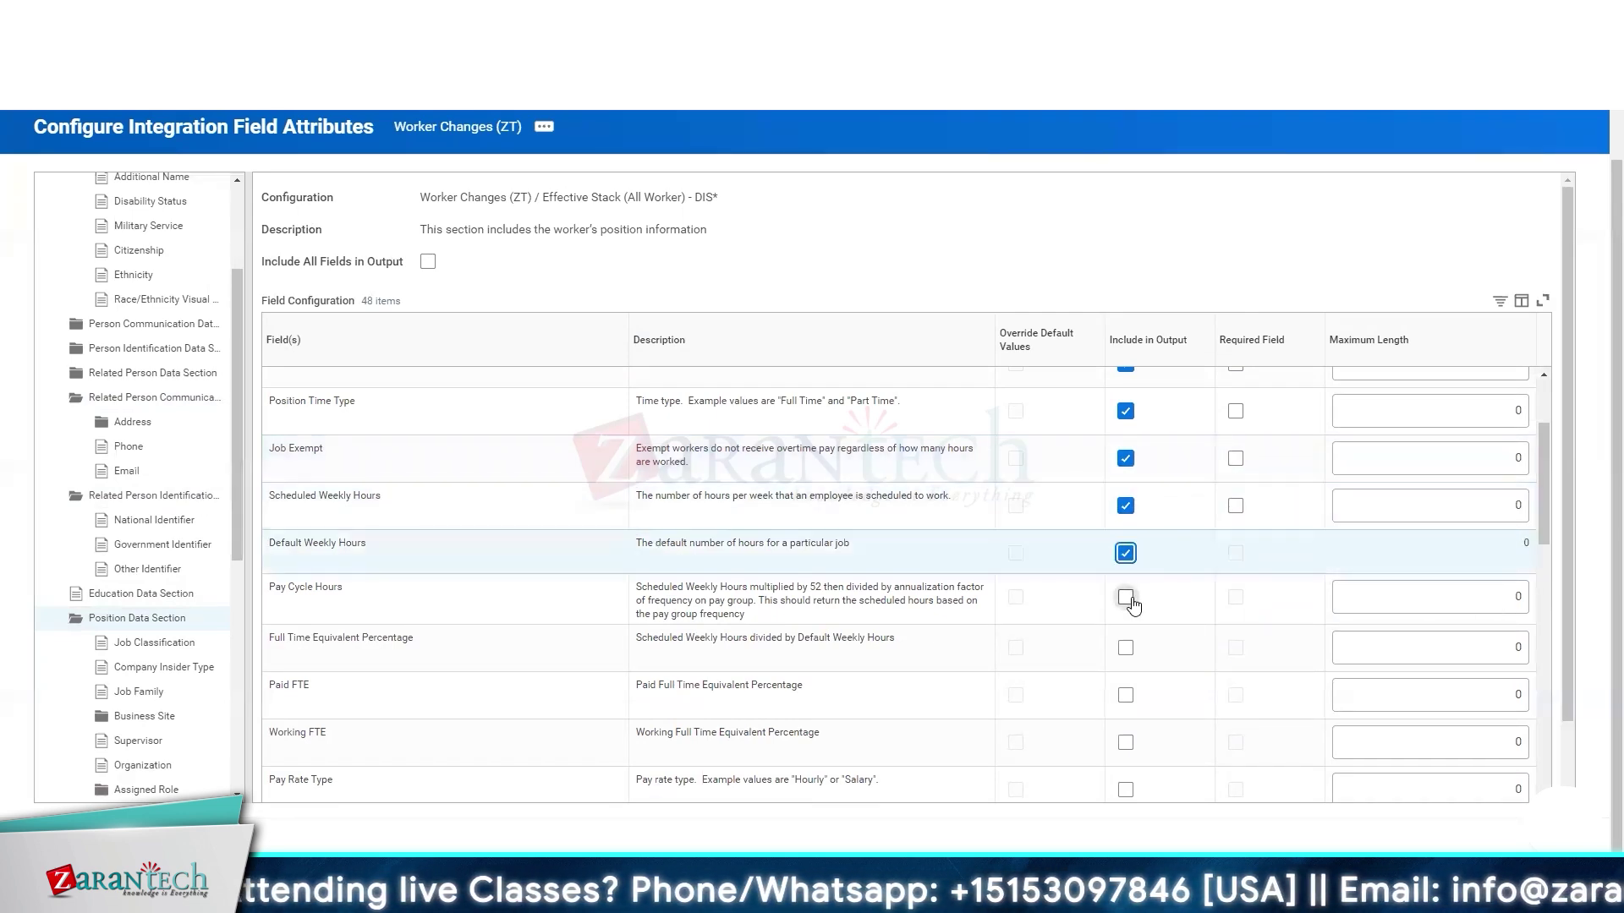
click(1125, 597)
click(1125, 648)
scroll(1176, 609, down, 5)
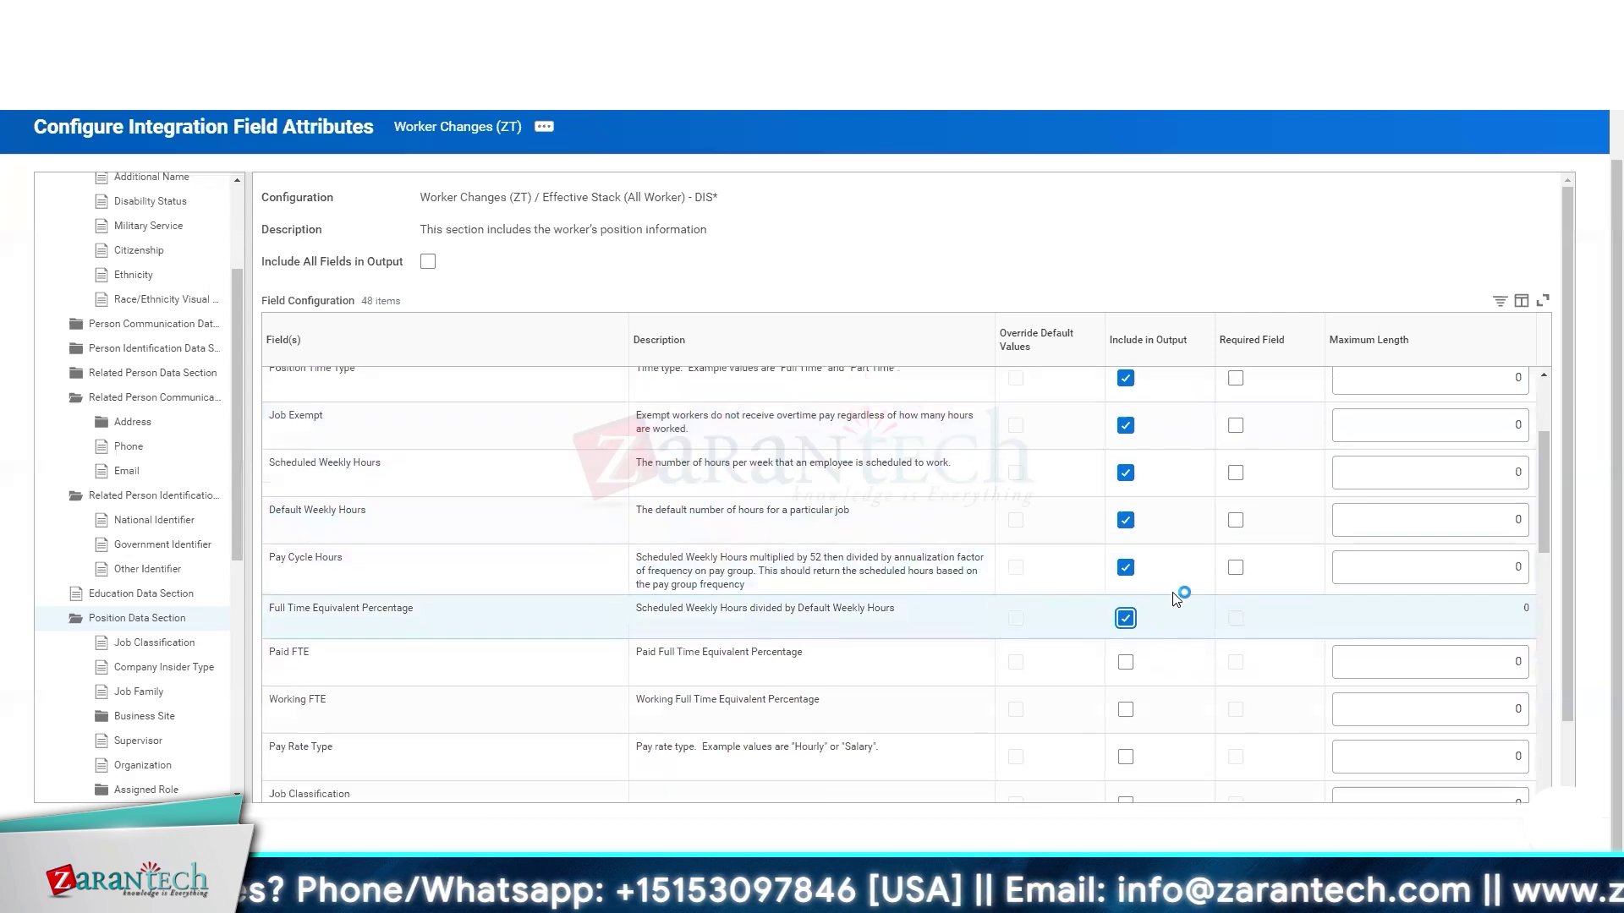
scroll(1176, 600, up, 3)
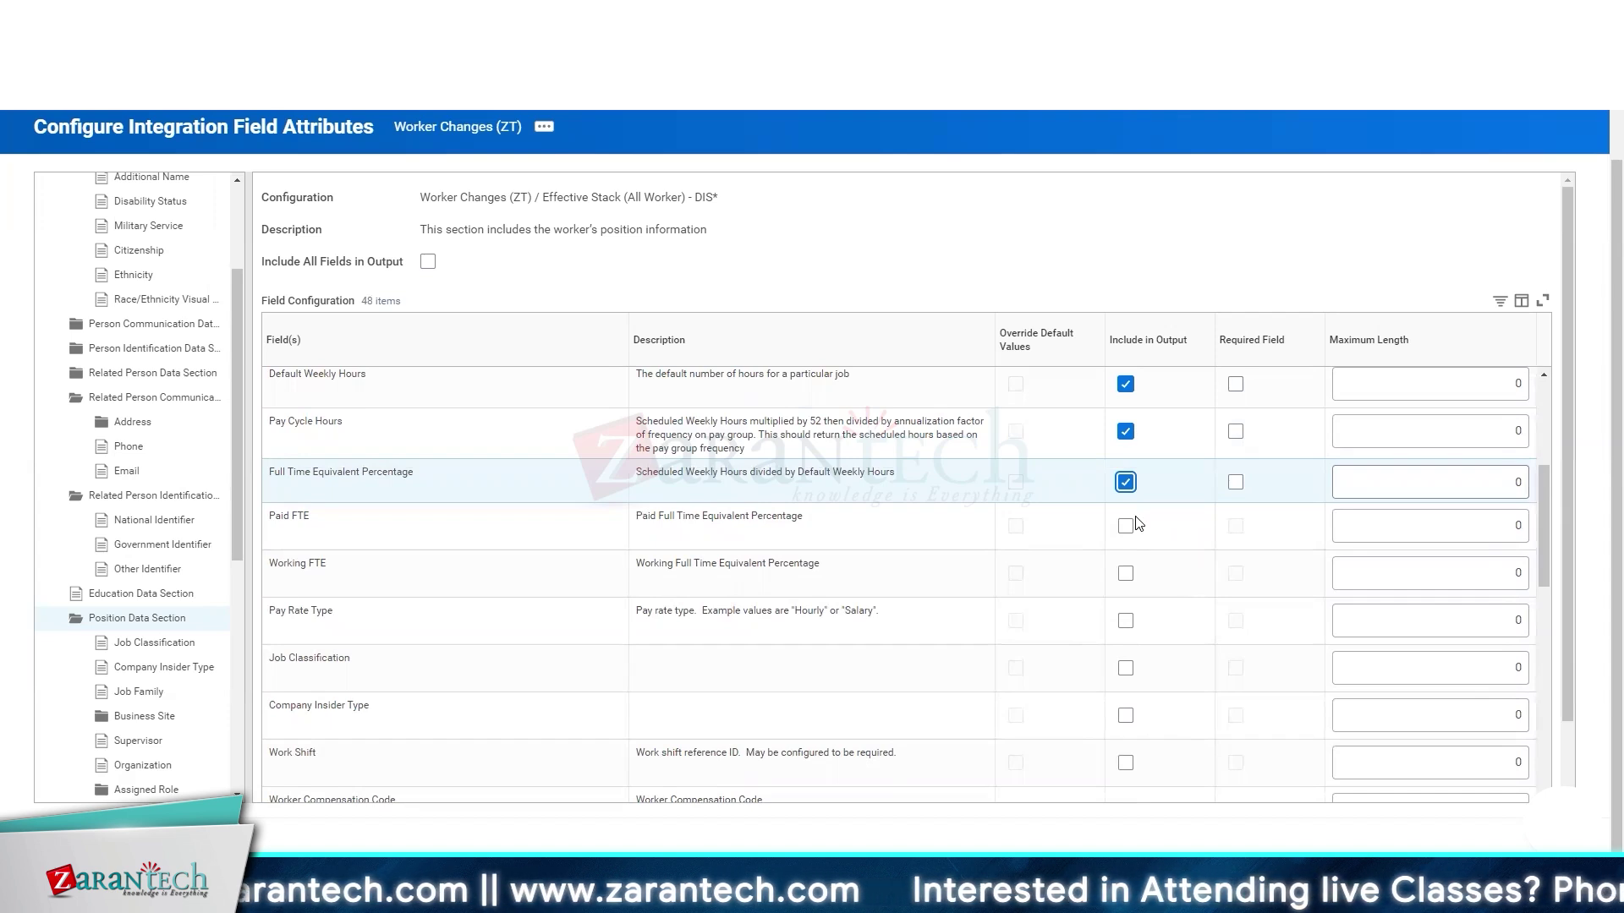
click(1125, 620)
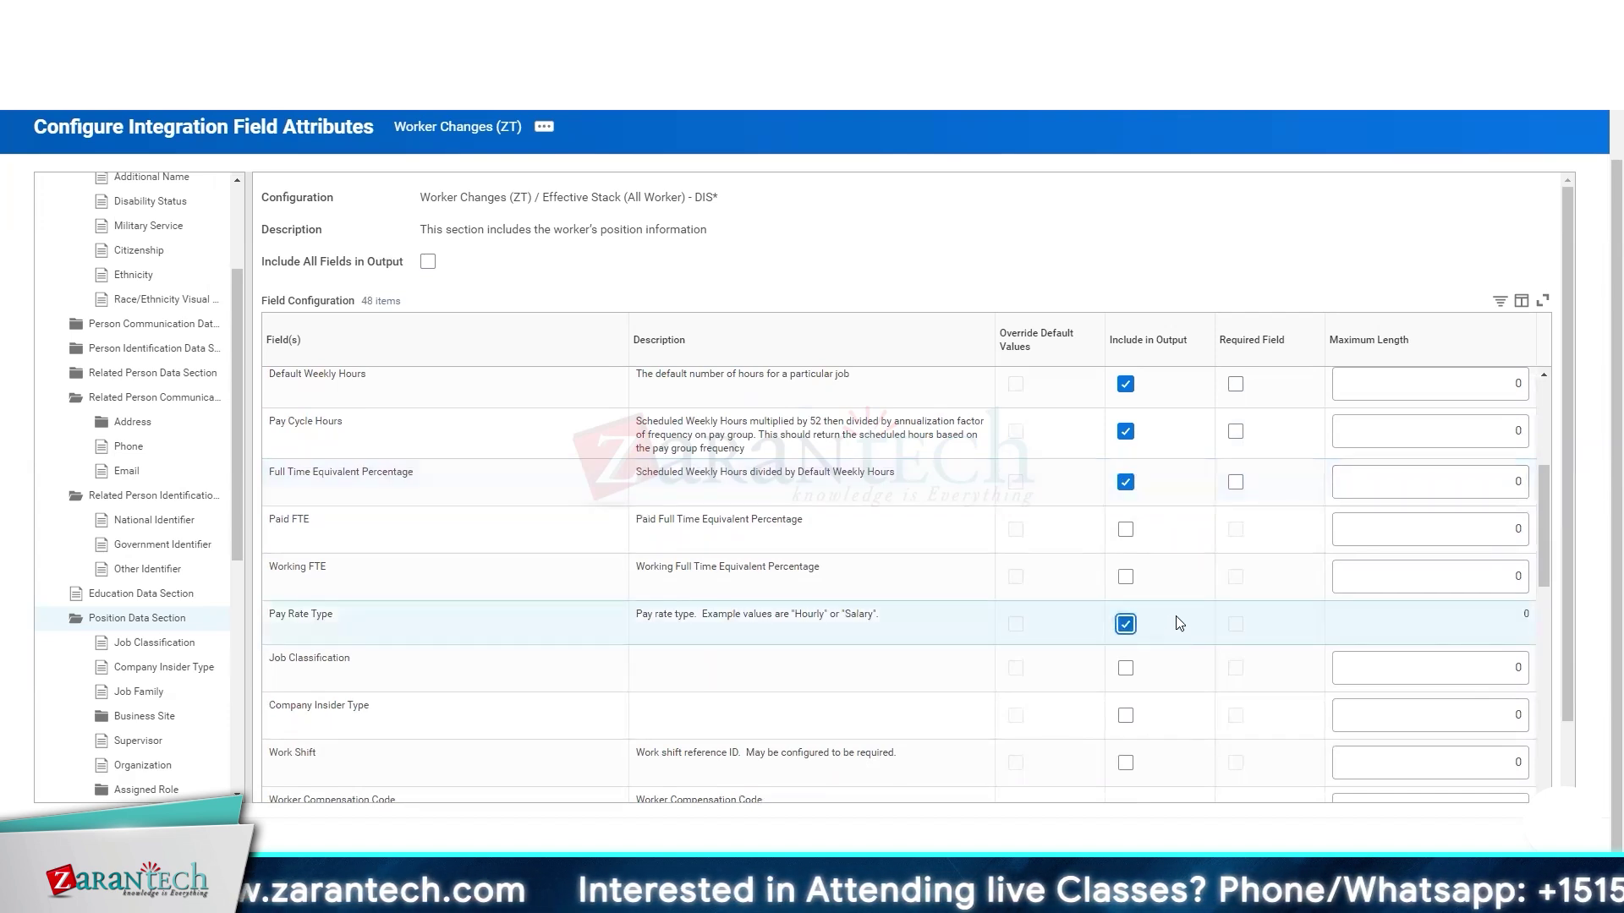
- Include Job Classification, Company Insider Type, Work Shift, Worker Compensation Code, Management Level, Job Category, Job Profile and Job Family in the Position Data output
scroll(1182, 622, down, 4)
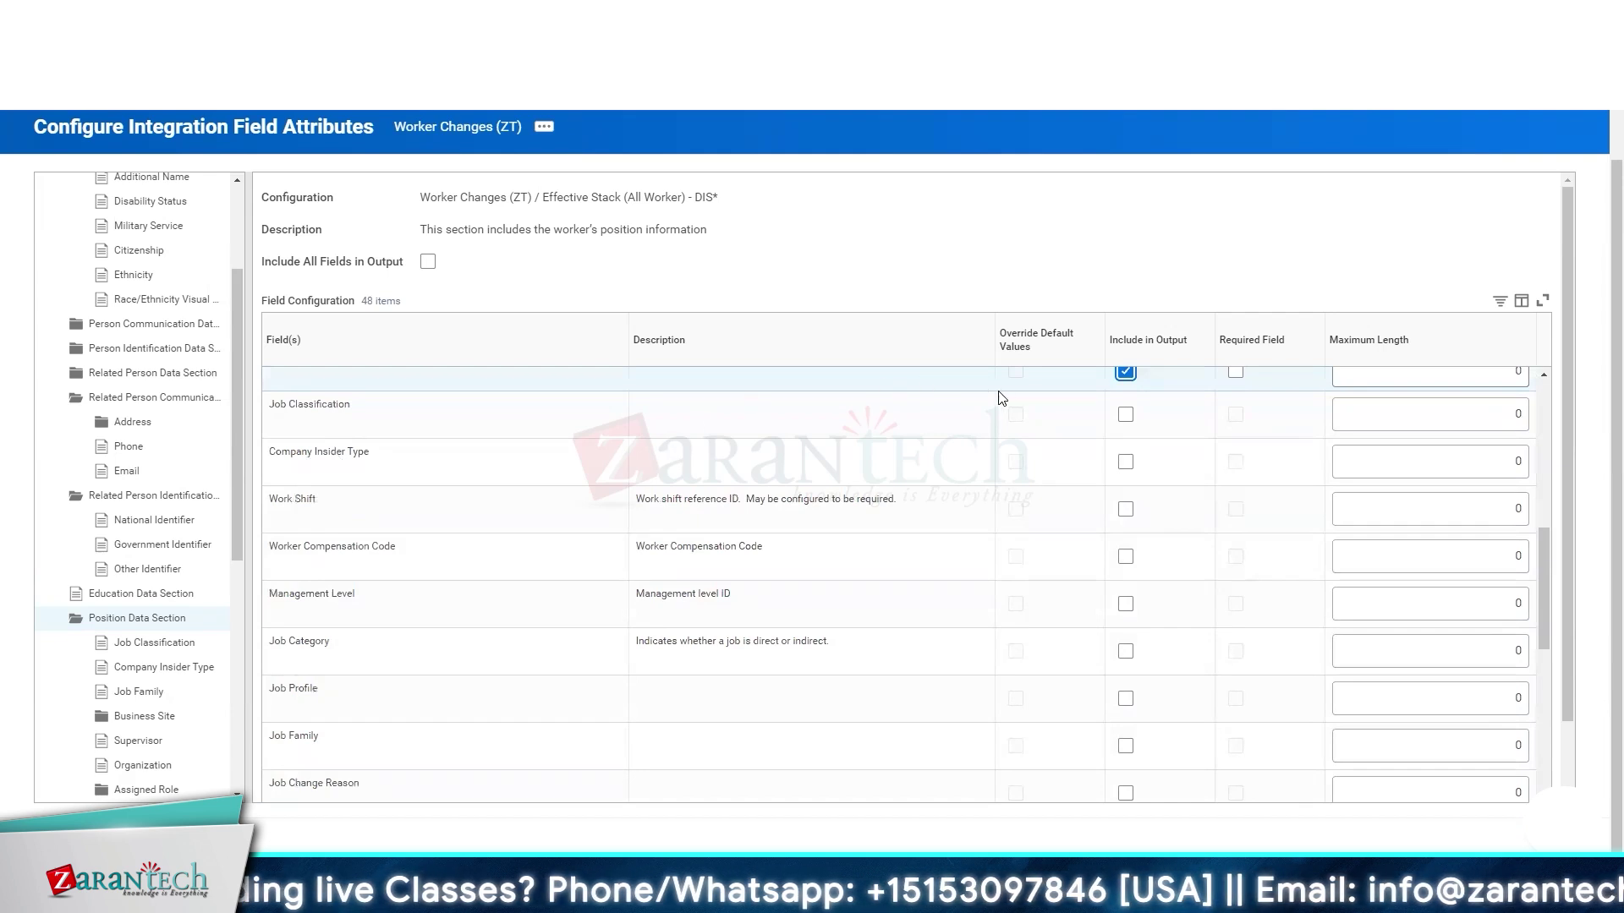
click(1126, 415)
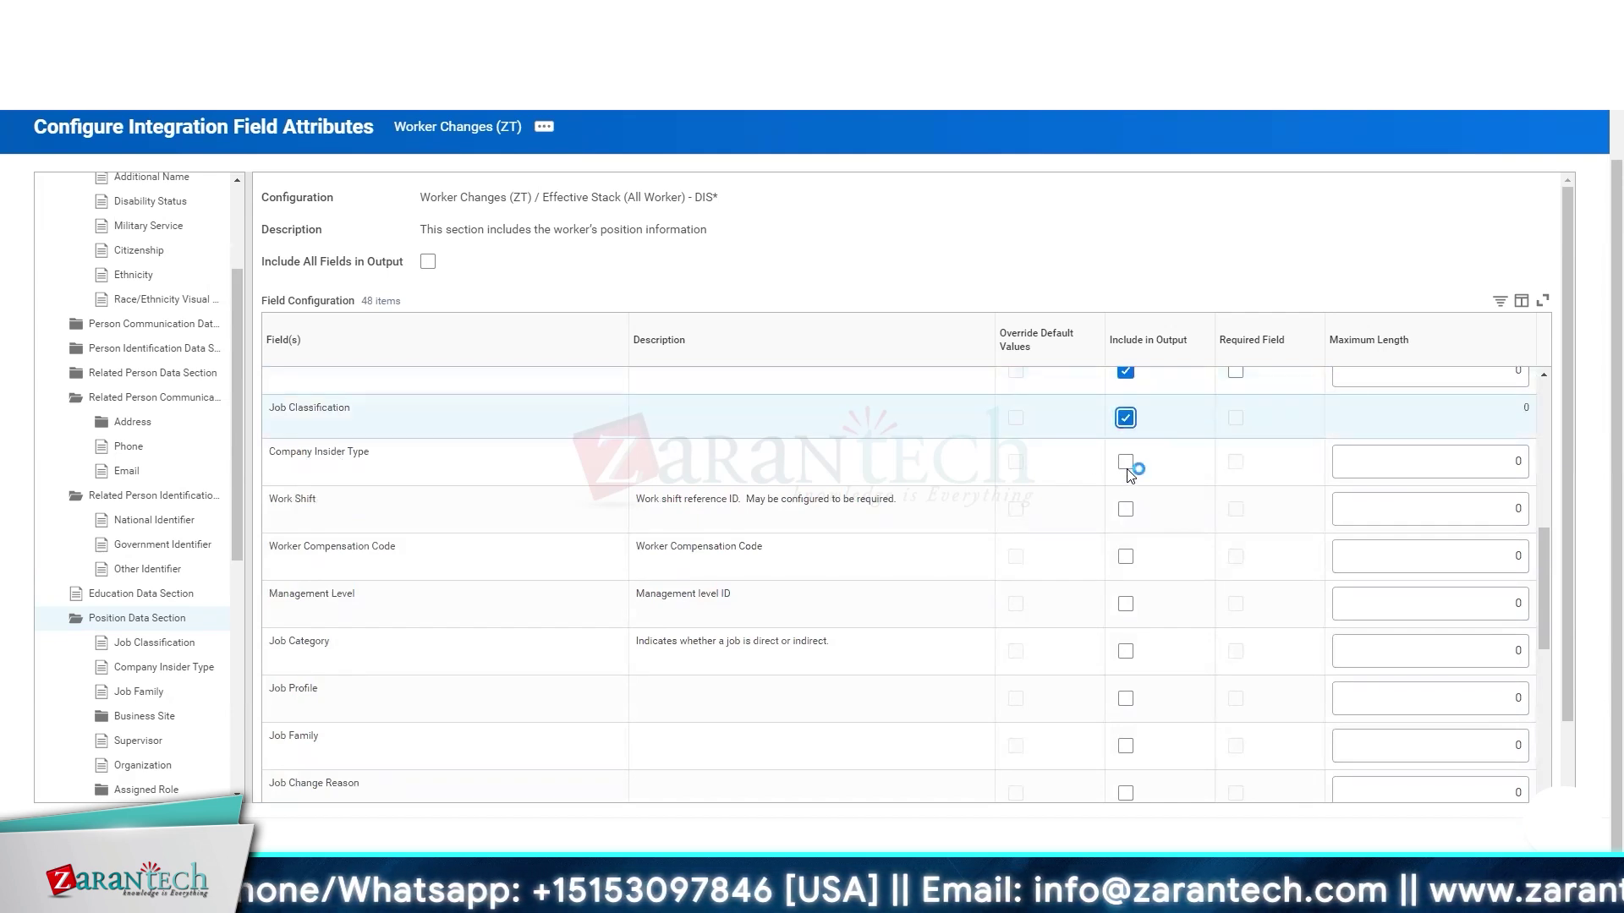
click(1127, 468)
click(1128, 514)
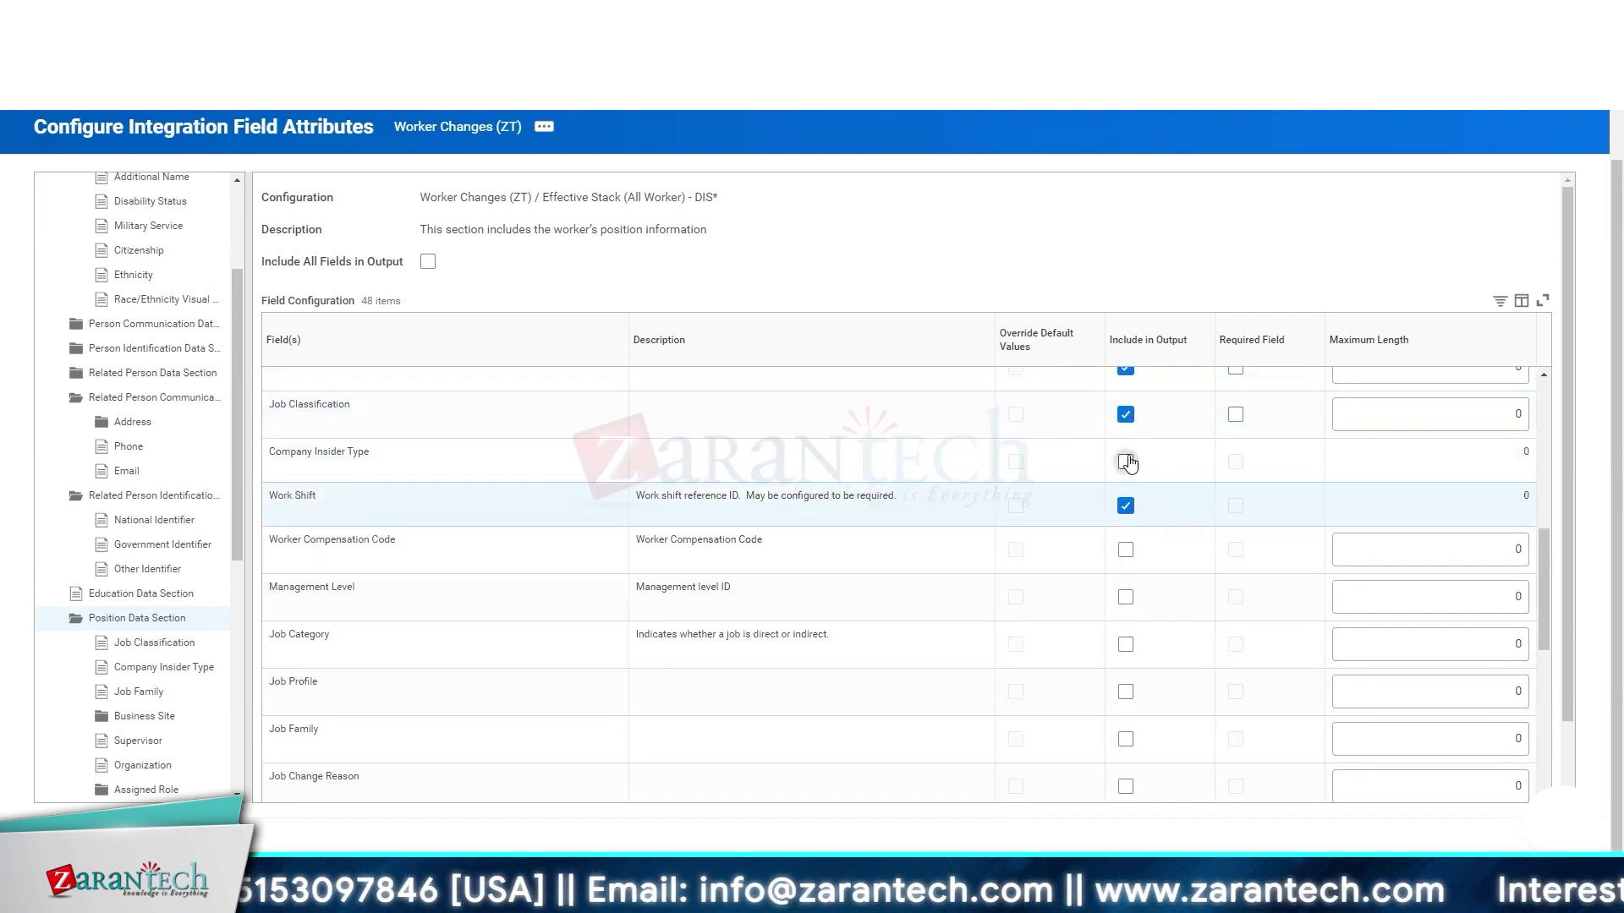
click(1126, 465)
click(1127, 559)
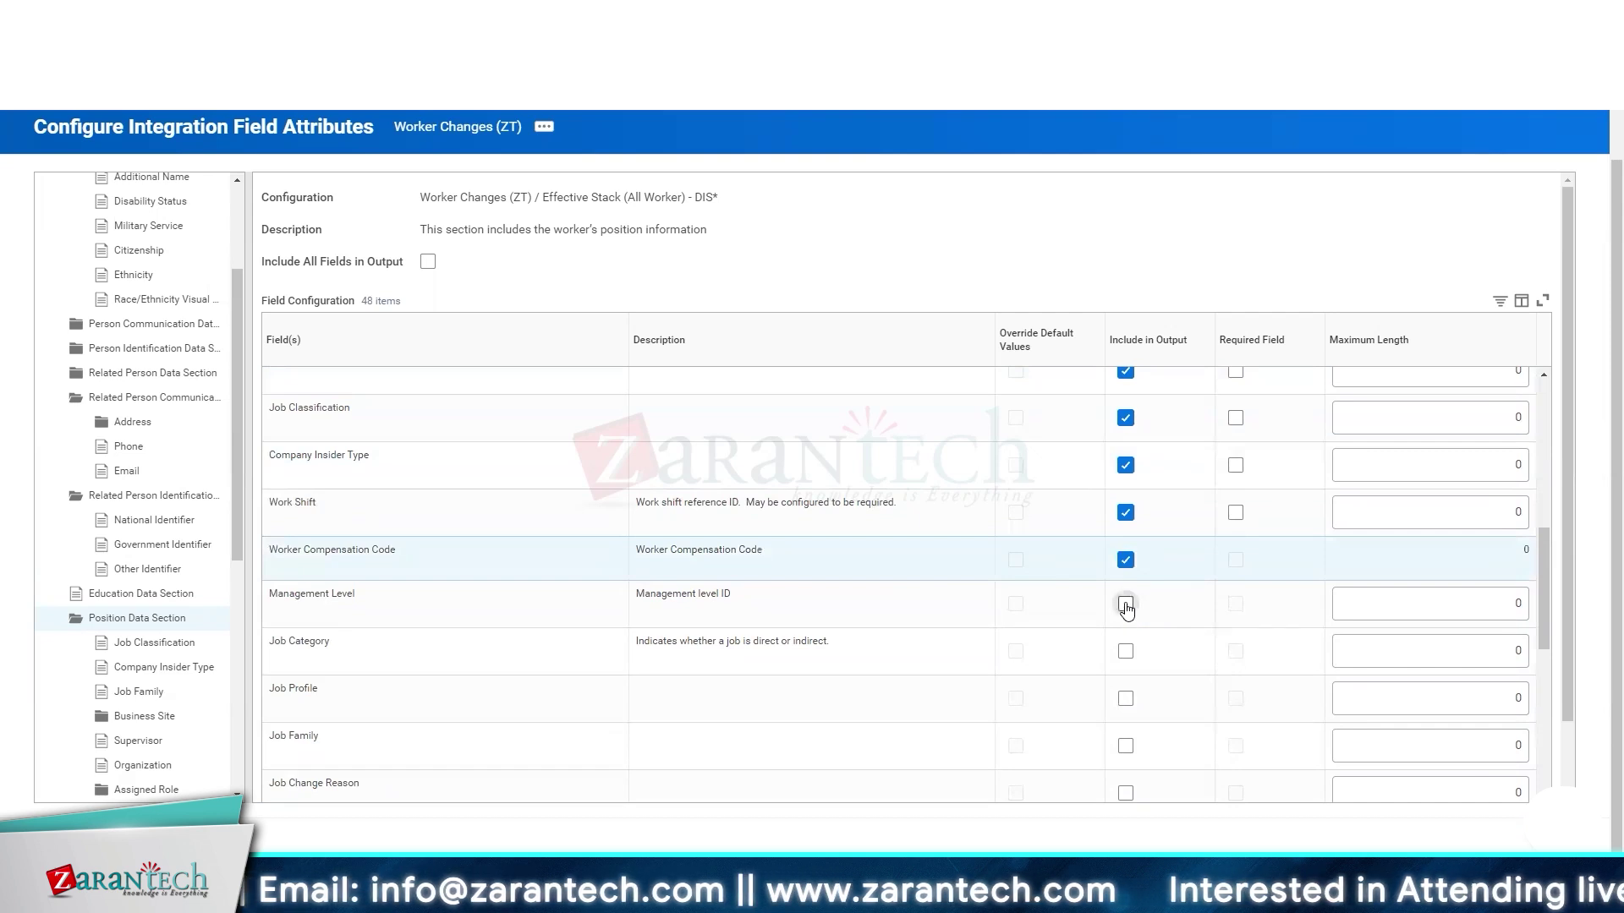
click(1126, 606)
click(1127, 653)
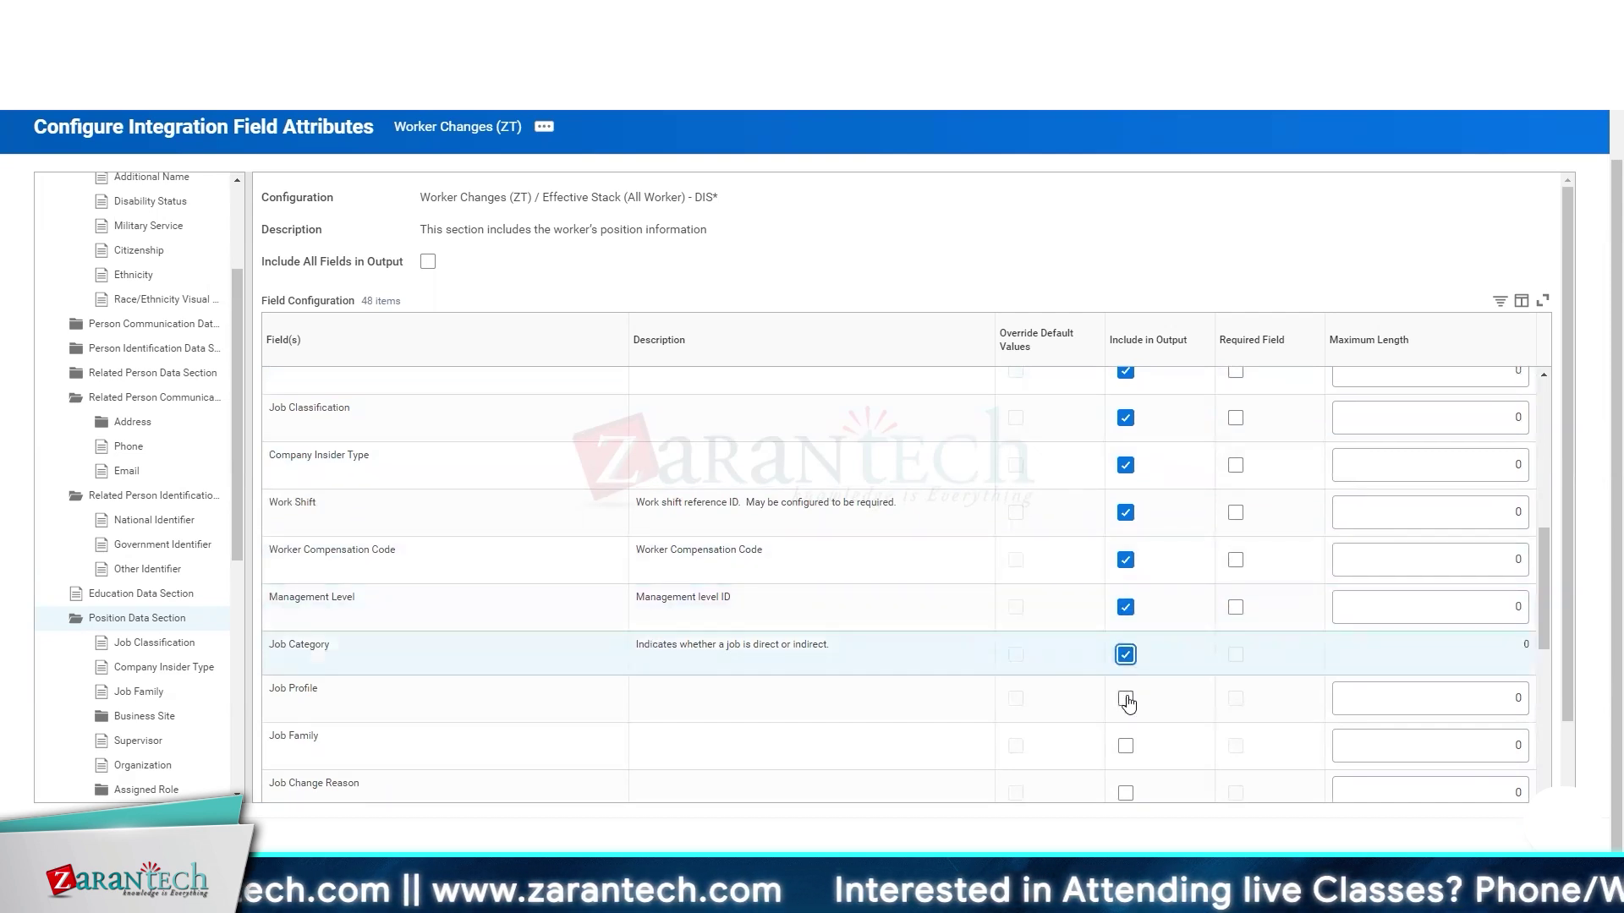
click(1125, 699)
click(1126, 746)
- Include Work Space, Assigned Role and Establishment ID, at the end of the Position Data field list, in the output
scroll(1158, 599, down, 3)
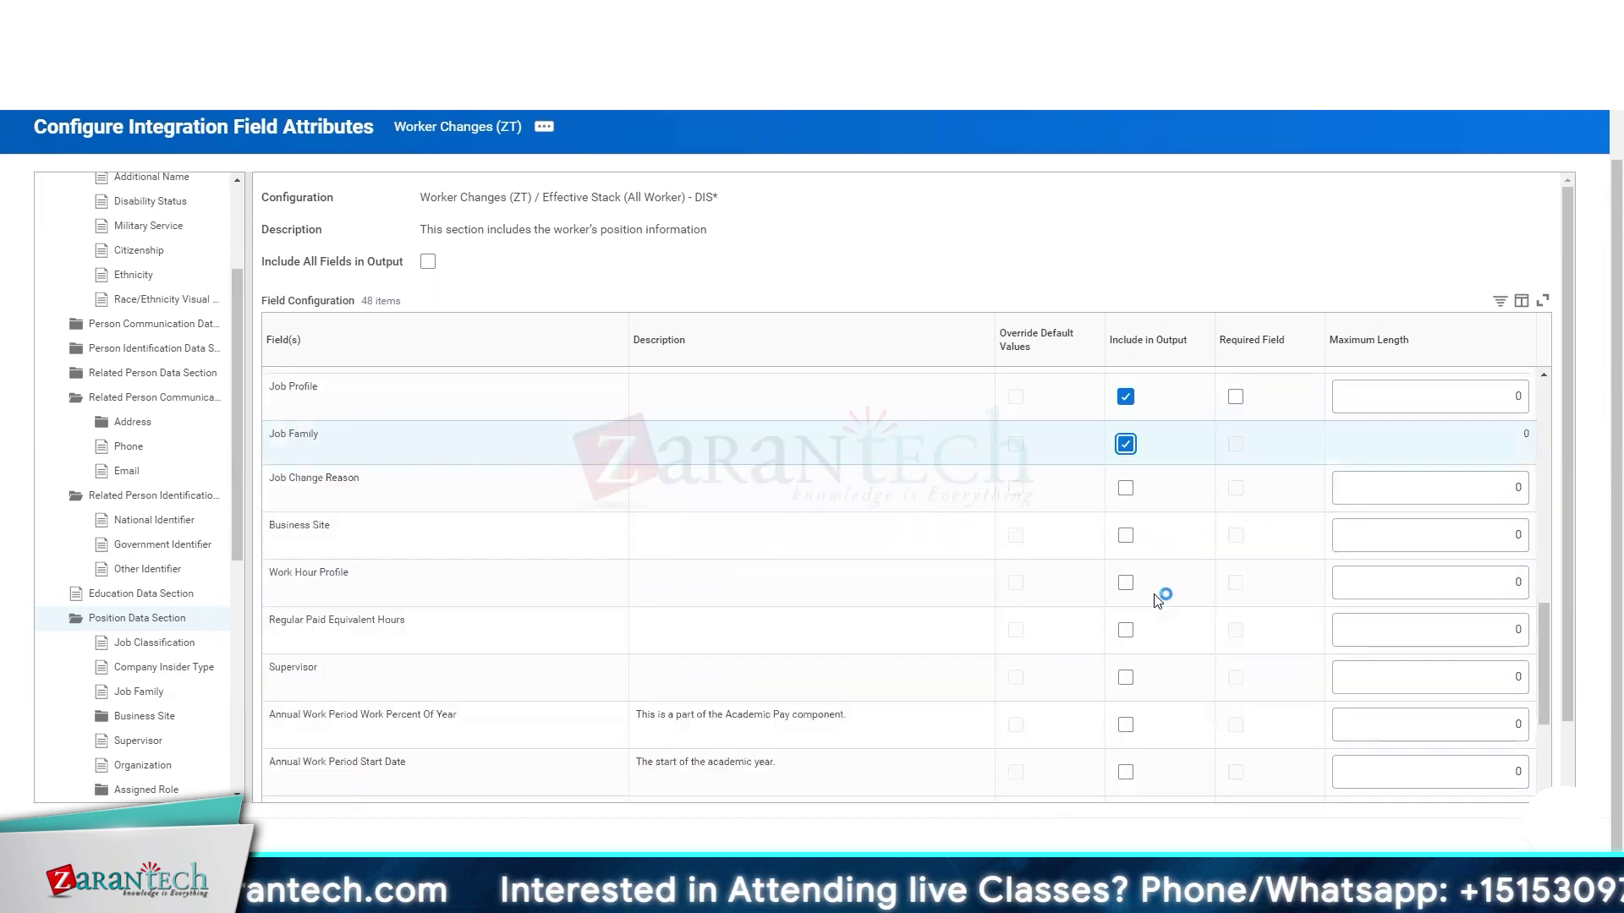
scroll(1158, 598, down, 2)
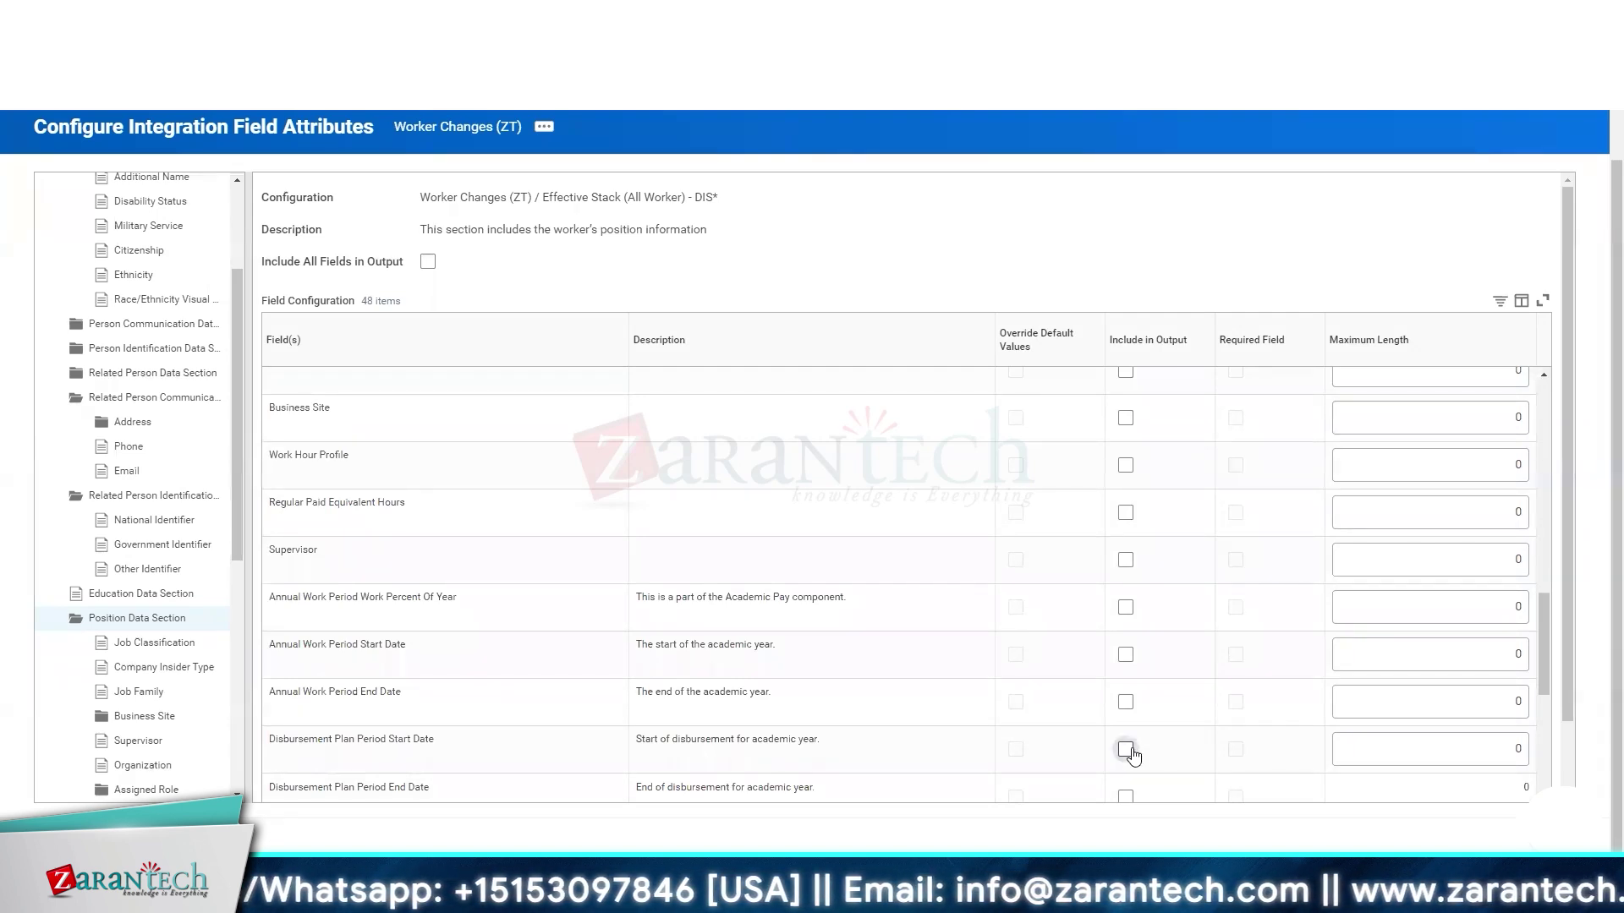
scroll(1132, 755, down, 3)
click(1126, 749)
scroll(1132, 756, down, 2)
scroll(1134, 755, down, 2)
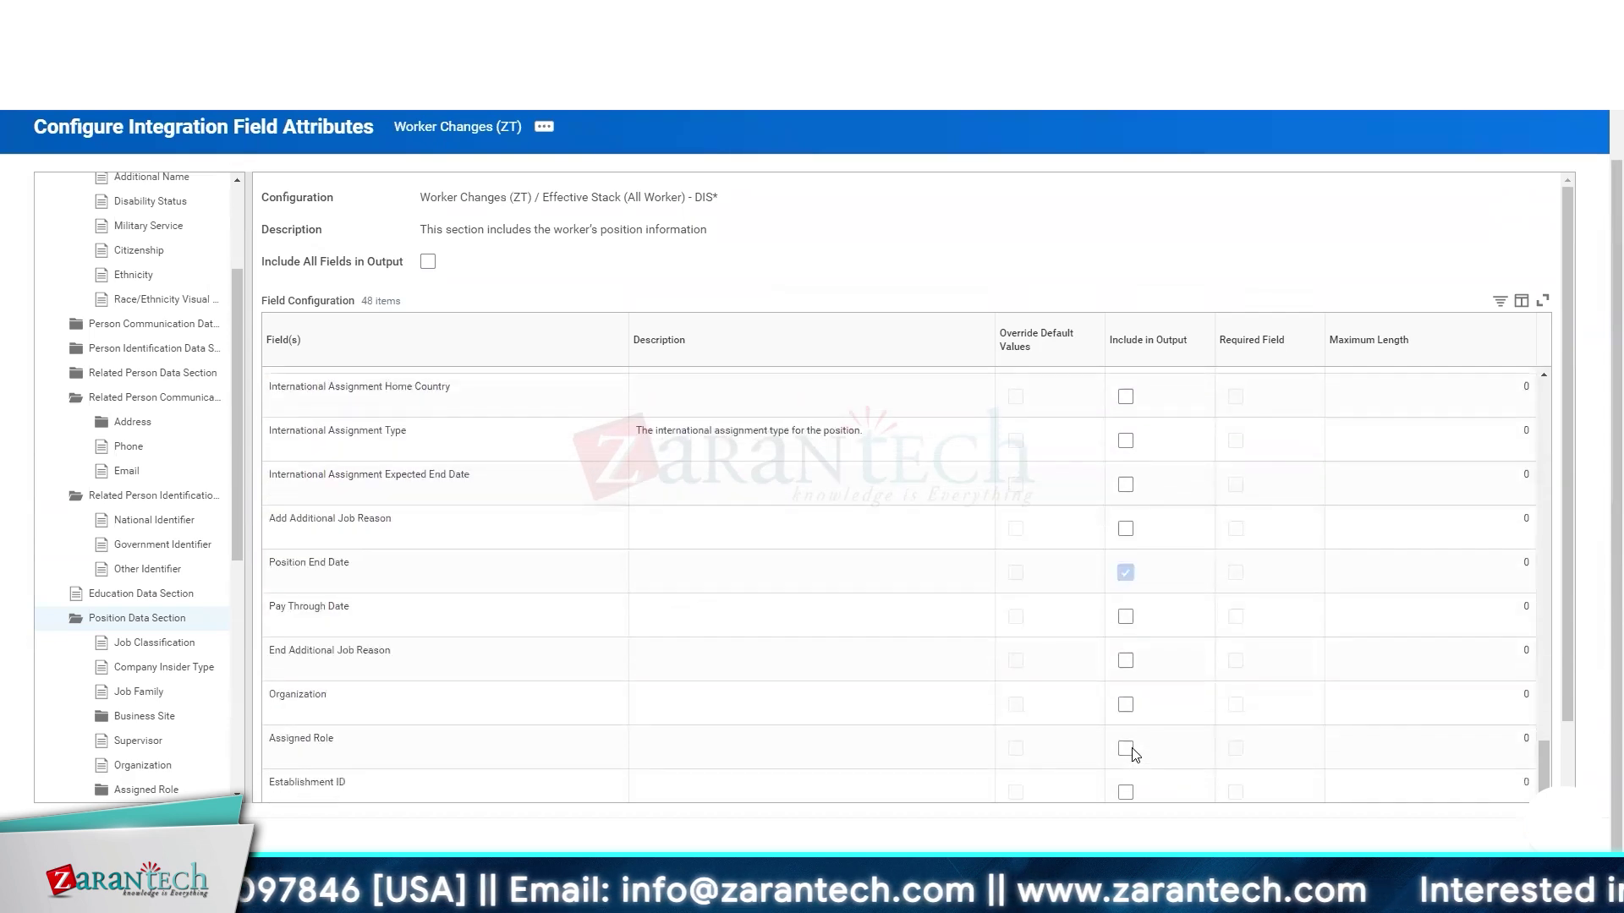
scroll(1133, 754, down, 2)
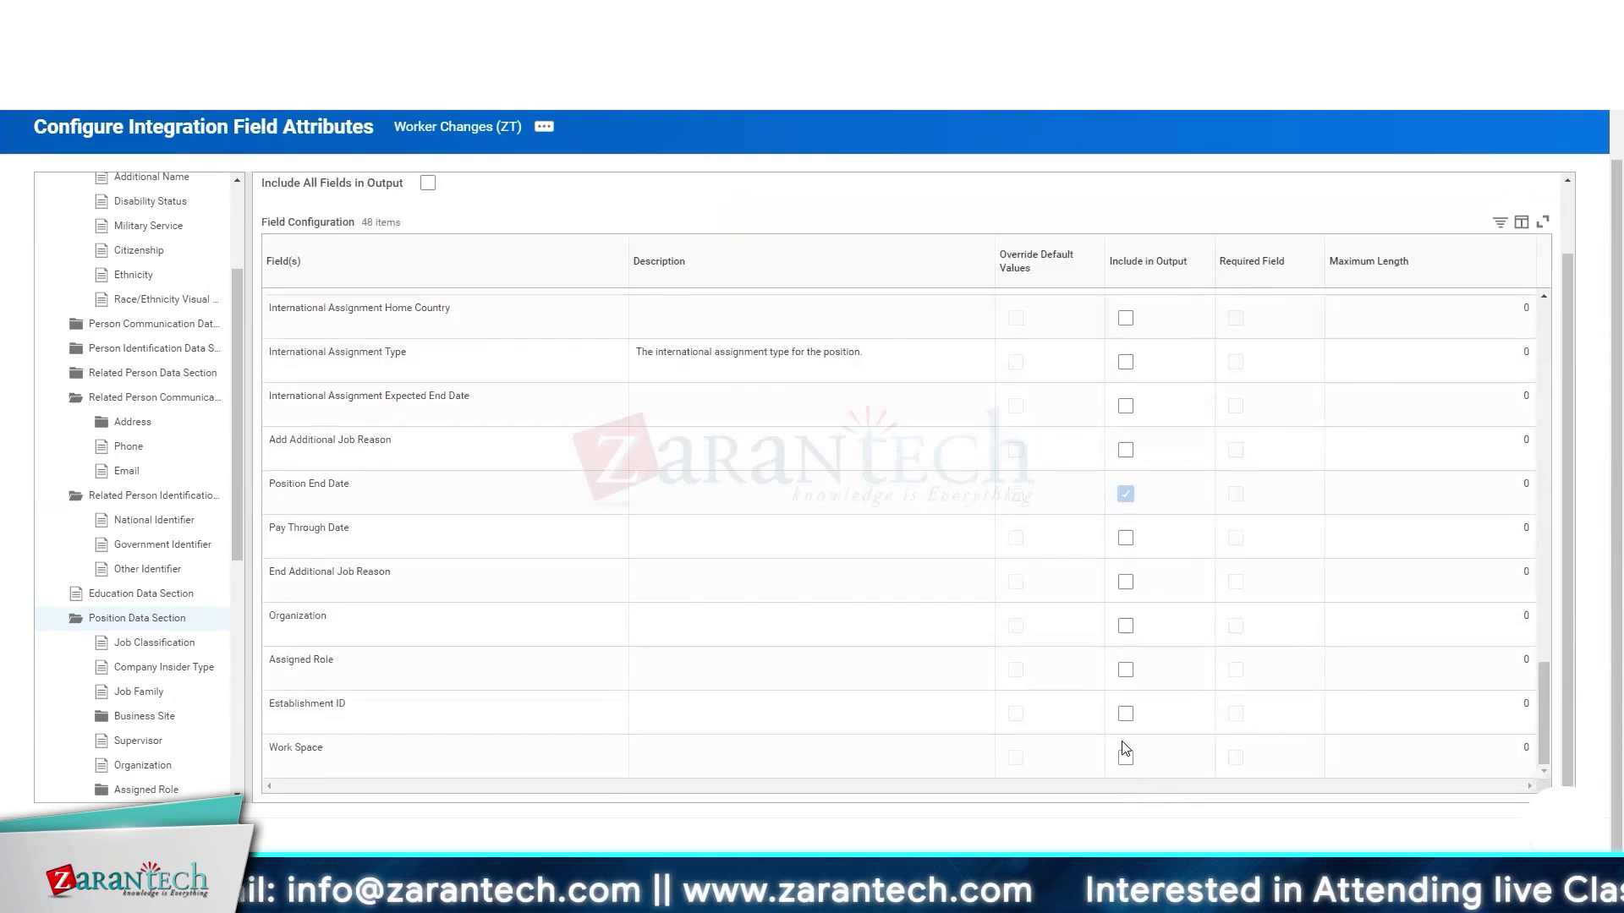
click(1125, 759)
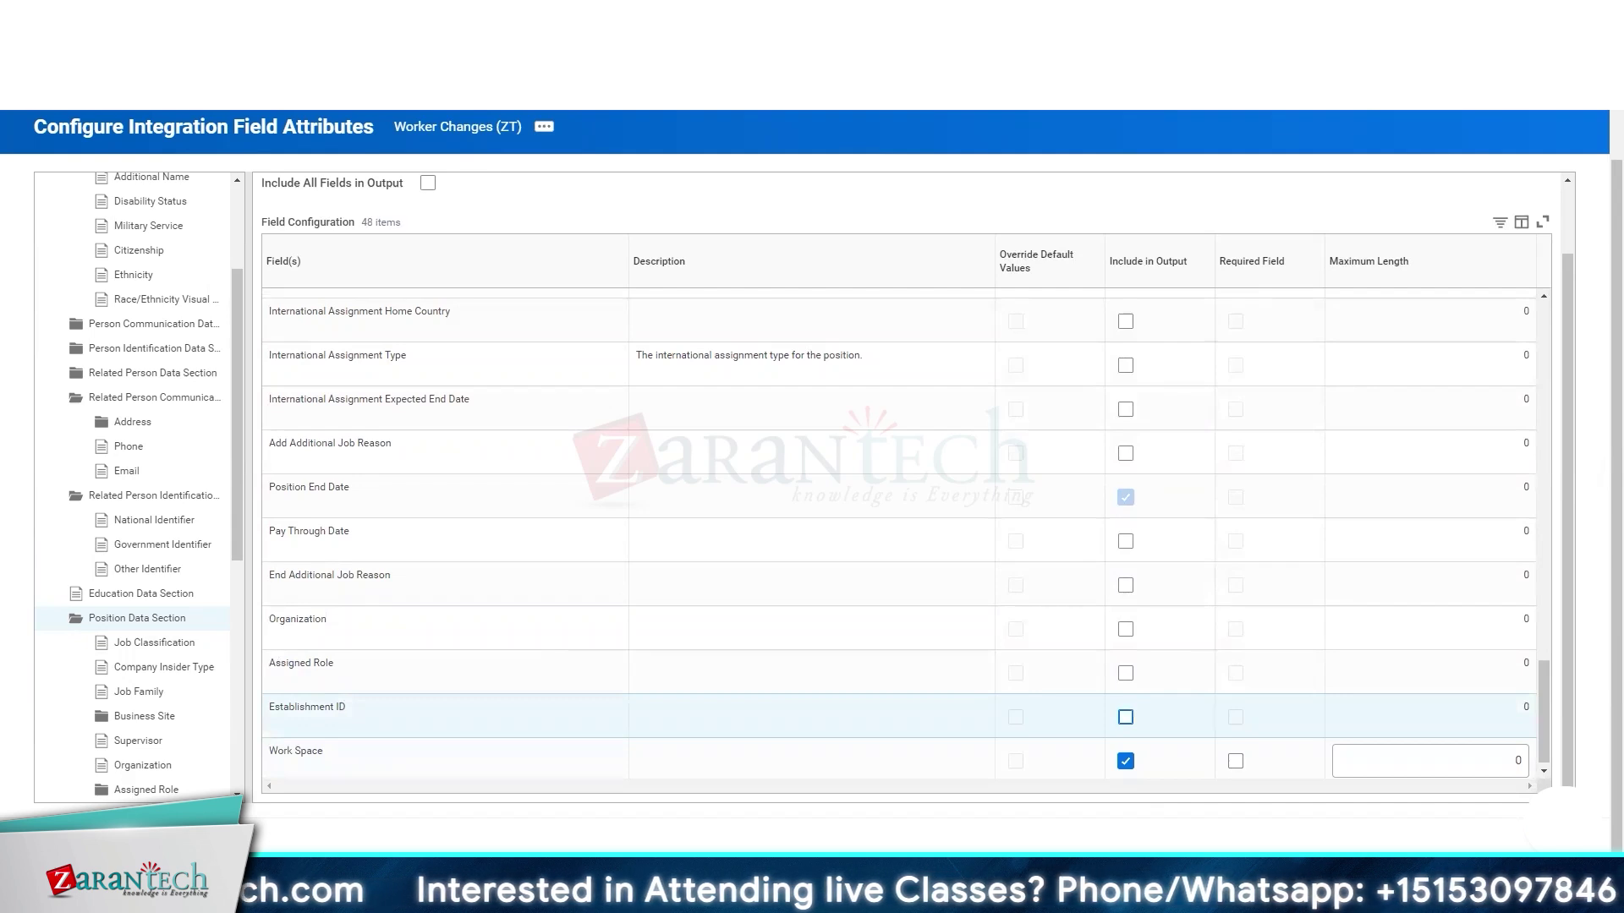
click(1126, 673)
click(1126, 717)
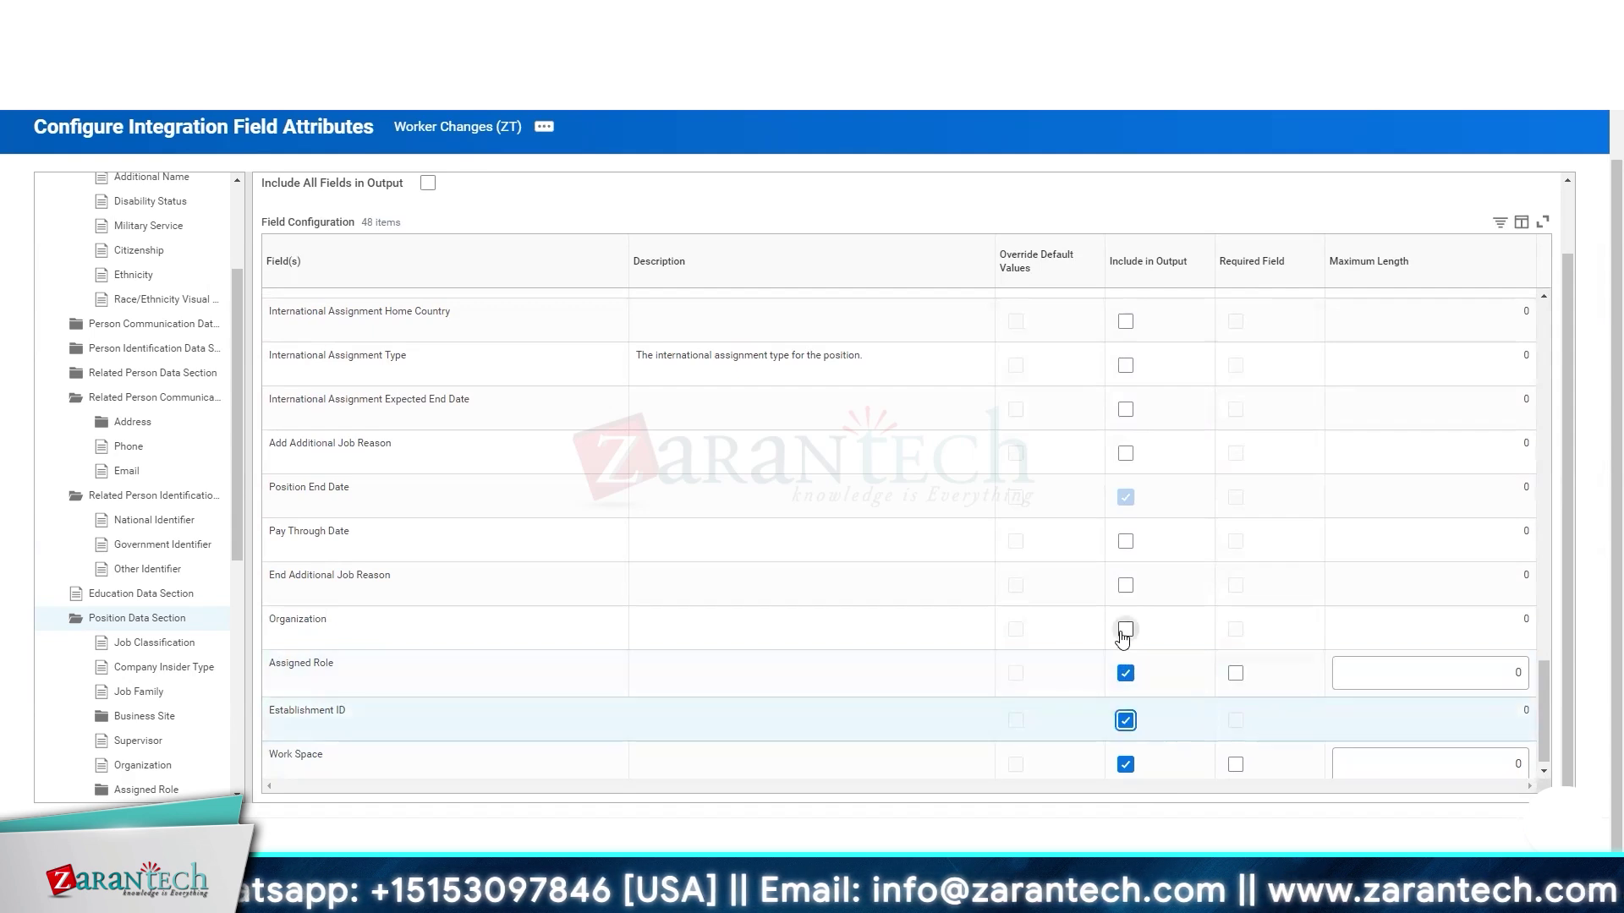
- Include Organization, End Additional Job Reason, Pay Through Date and Add Additional Job Reason in the Position Data output
click(1125, 629)
click(1125, 587)
click(1126, 541)
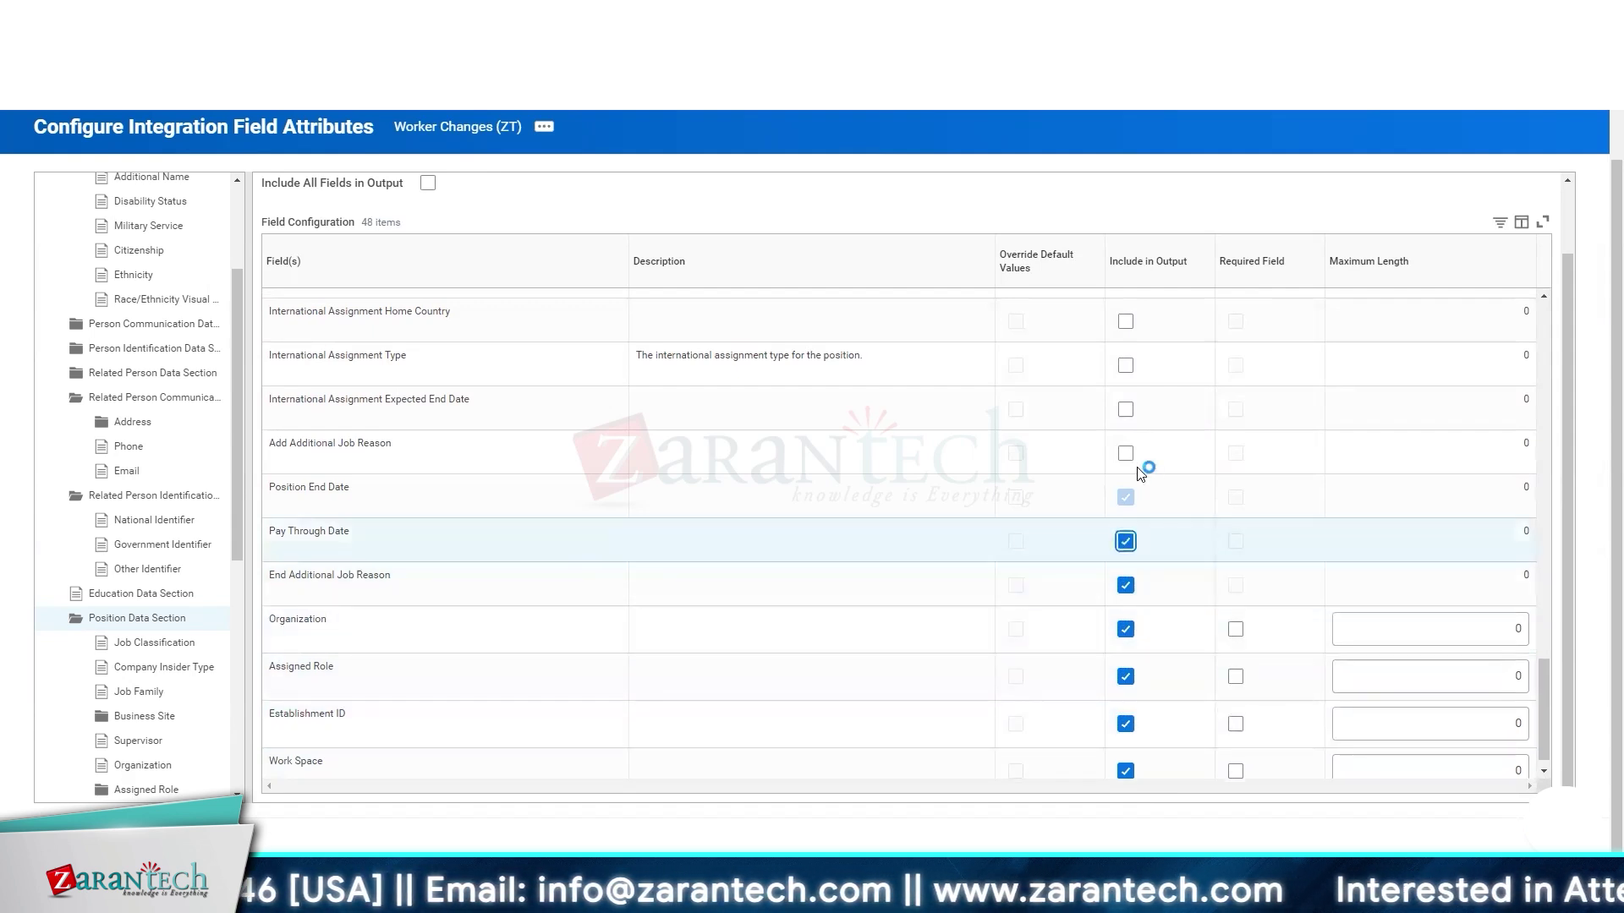
click(1125, 454)
- Include International Assignment Expected End Date, Type, Home Country and Host Country in the Position Data output
click(1126, 409)
click(1126, 365)
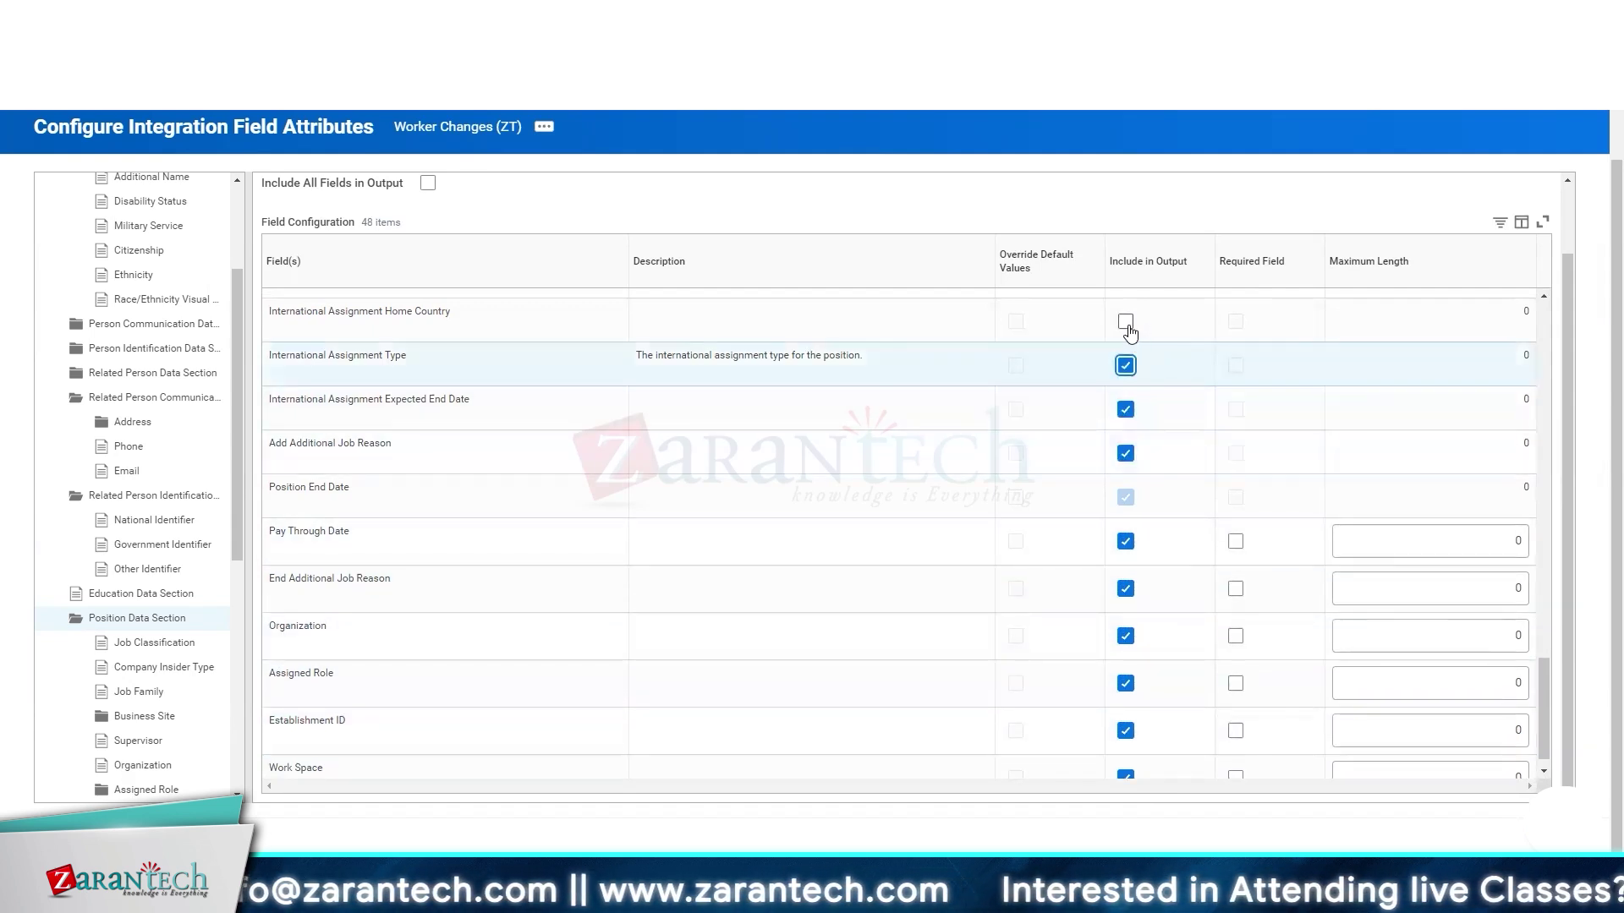
click(1126, 322)
scroll(1192, 474, up, 5)
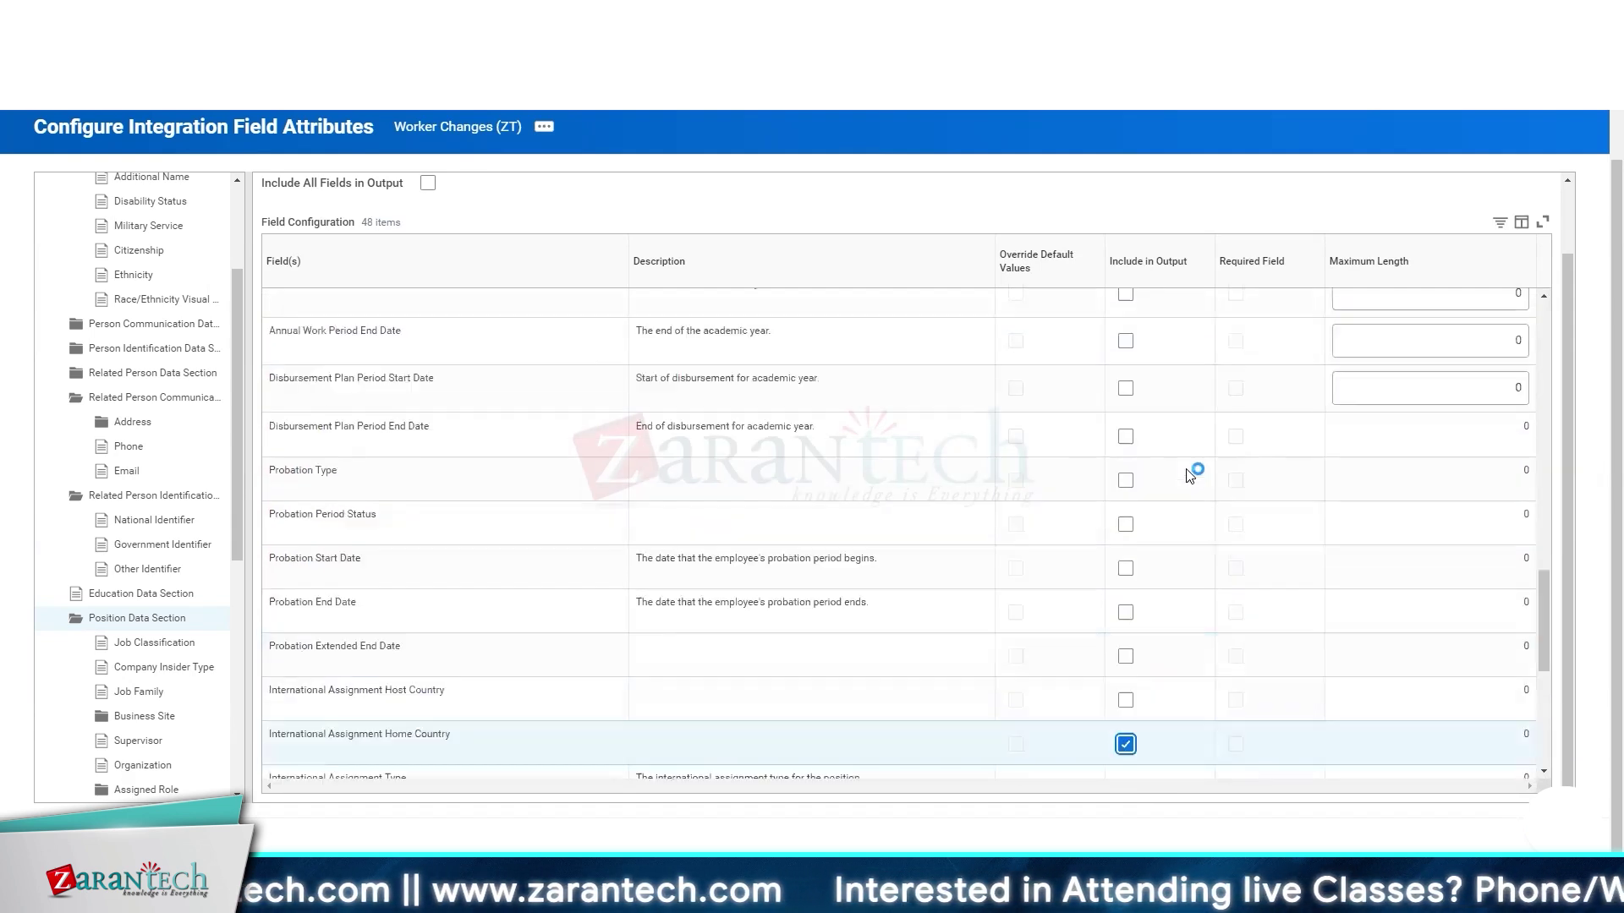
click(1125, 700)
- Include Probation Extended End Date, Probation End Date, Probation Start Date, Probation Period Status and Probation Type in the Position Data output
click(1126, 656)
click(1125, 612)
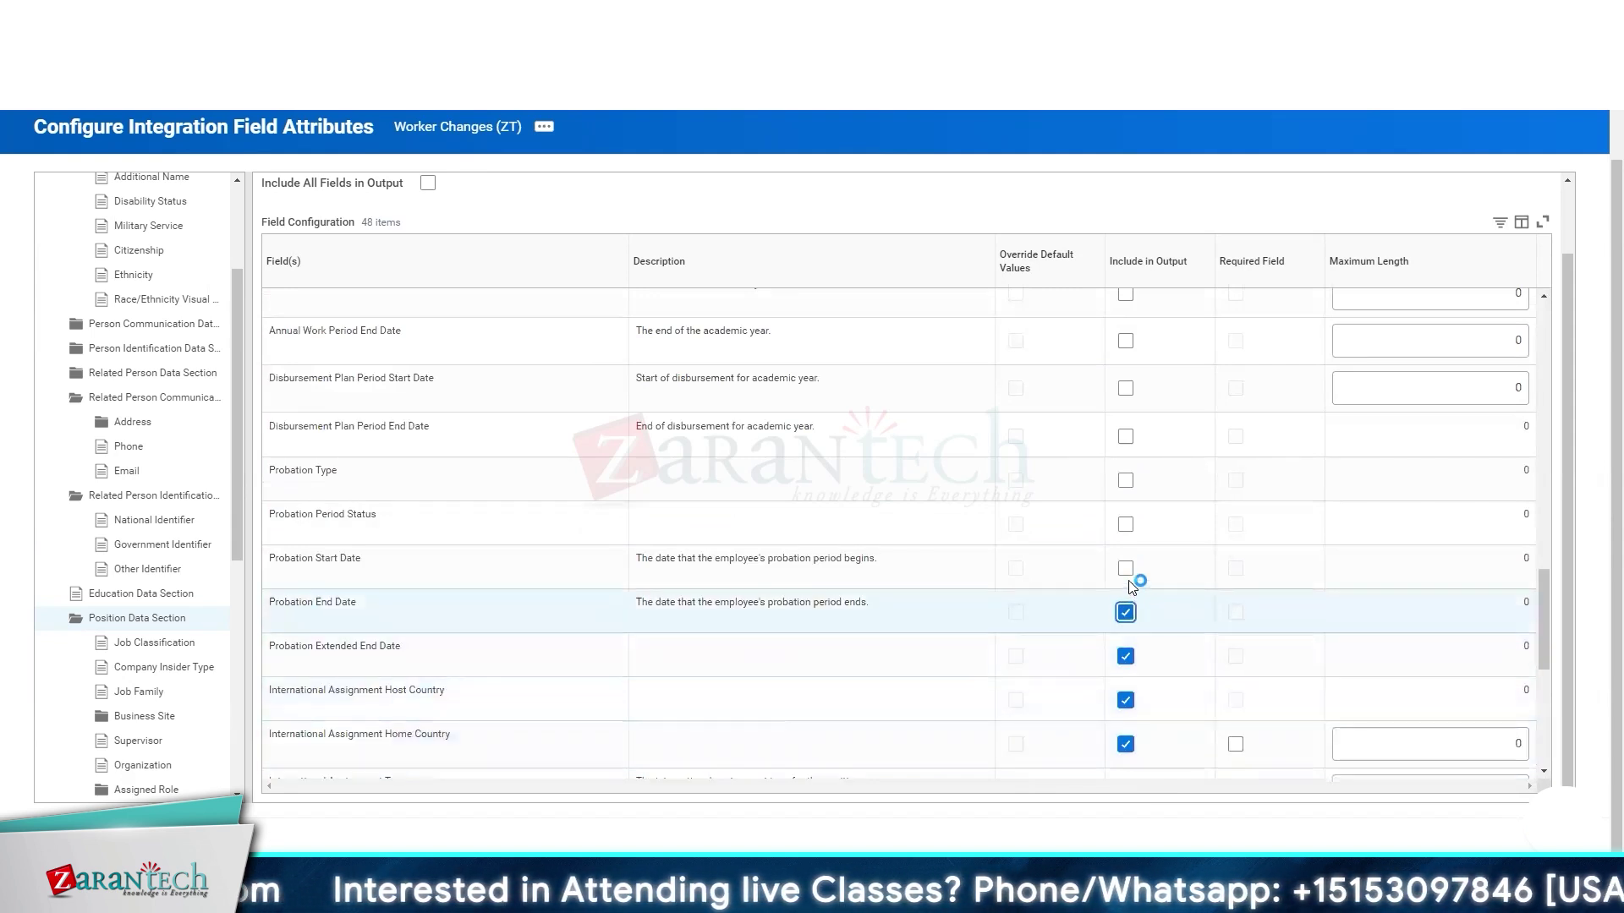
click(1125, 568)
click(1125, 524)
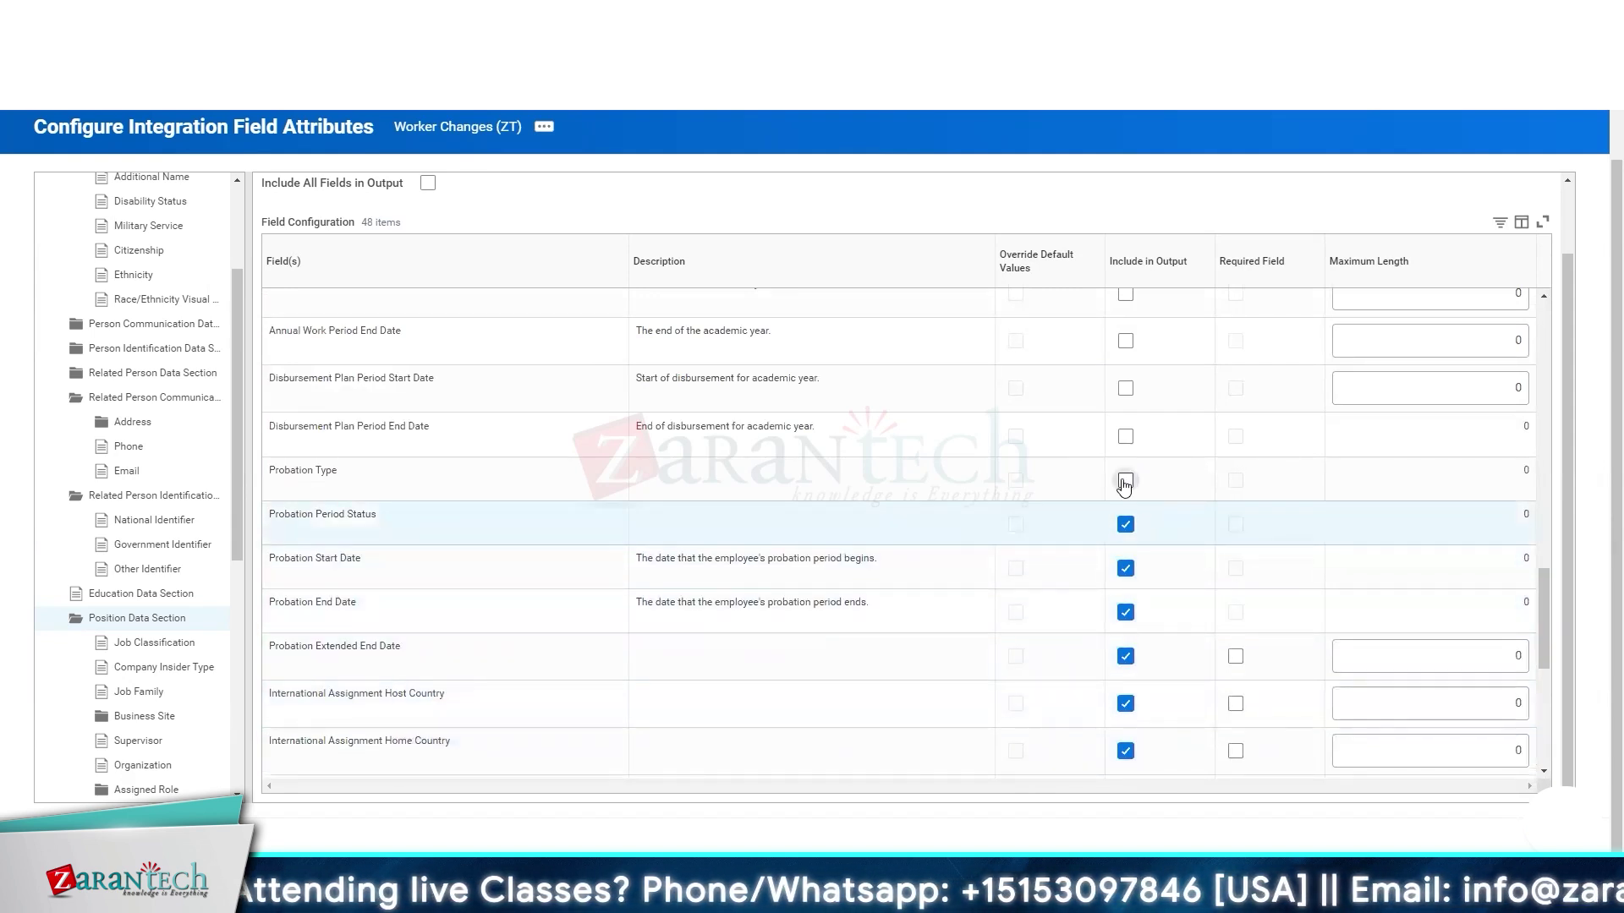
click(1125, 478)
- Include the start and end dates of the Disbursement Plan Period and Annual Work Period, plus Annual Work Period Work Percent Of Year, in the output
click(1125, 435)
click(1126, 386)
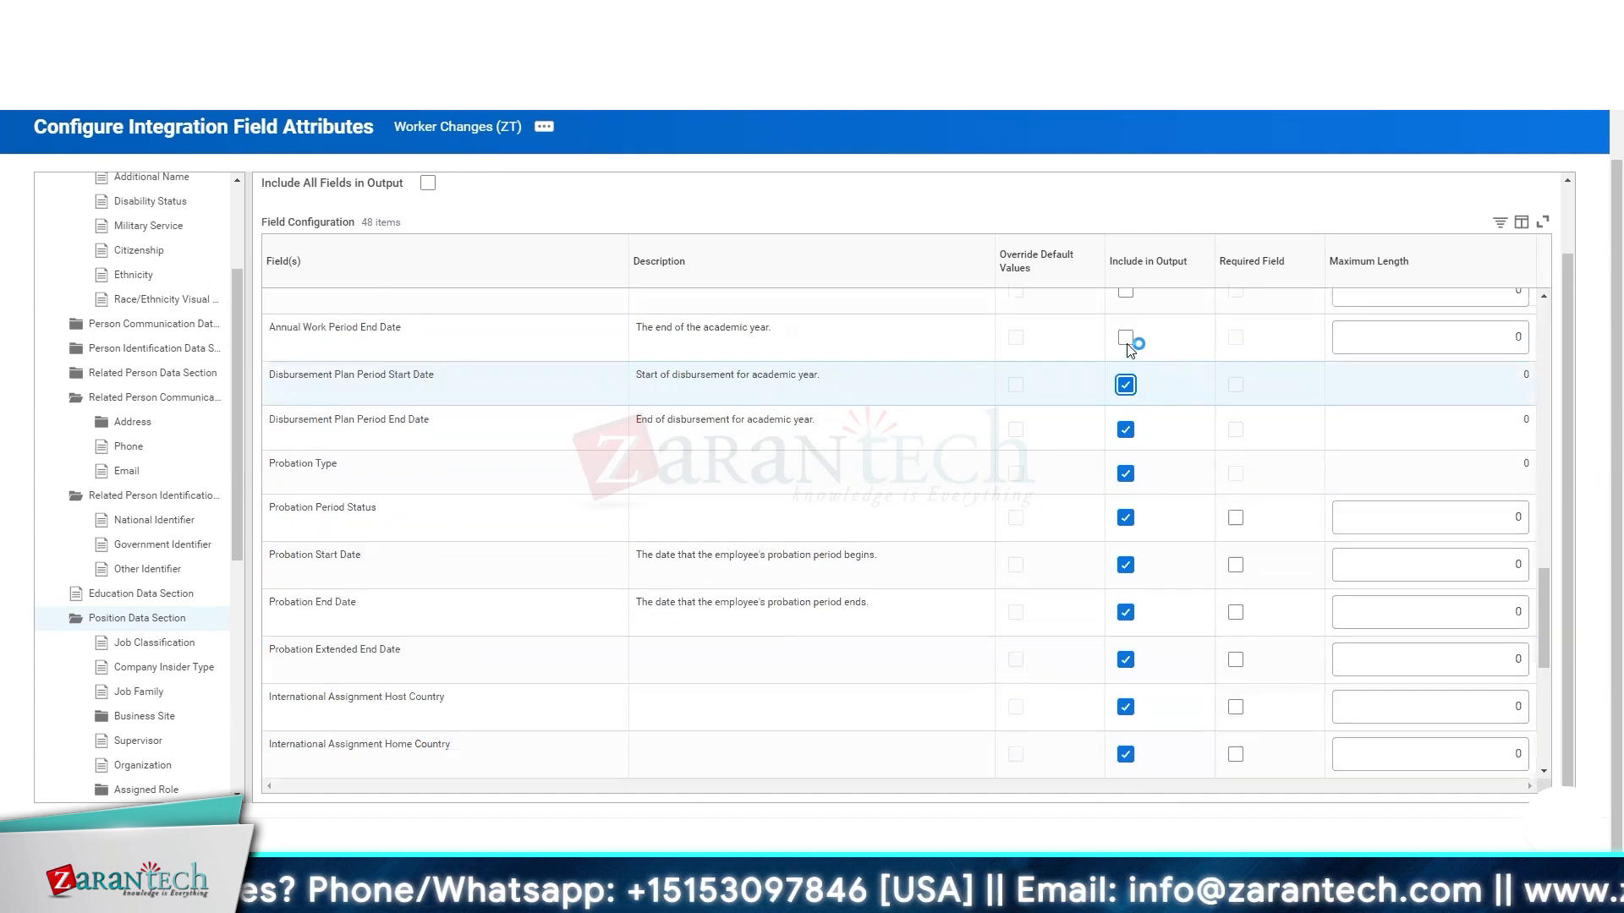
click(1125, 337)
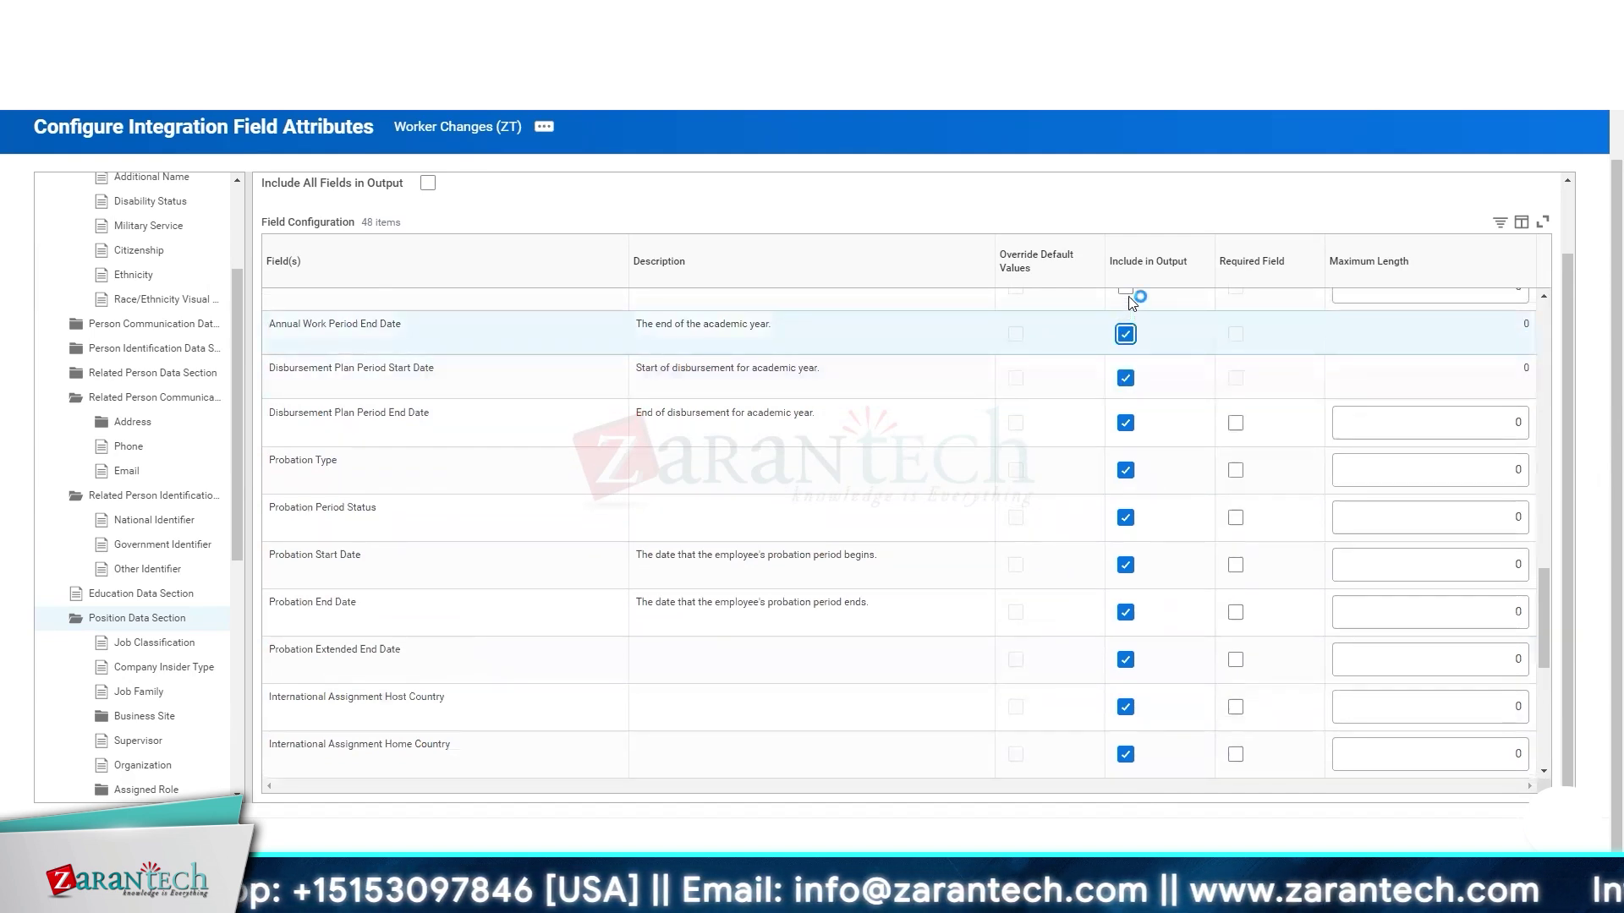
click(1128, 293)
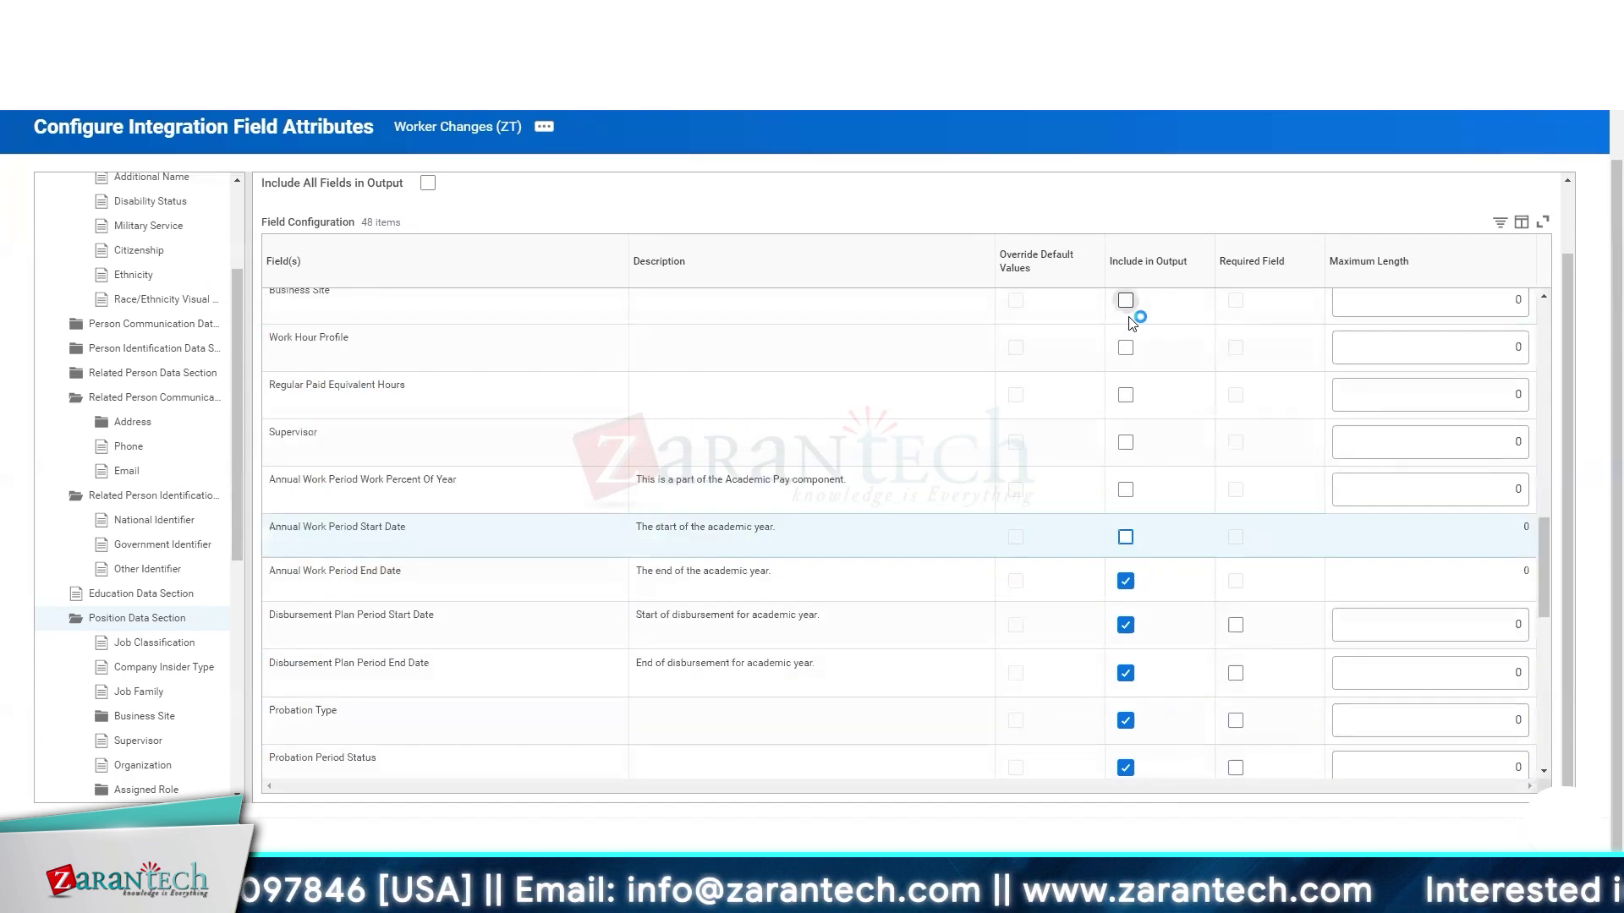
click(1125, 537)
click(1126, 489)
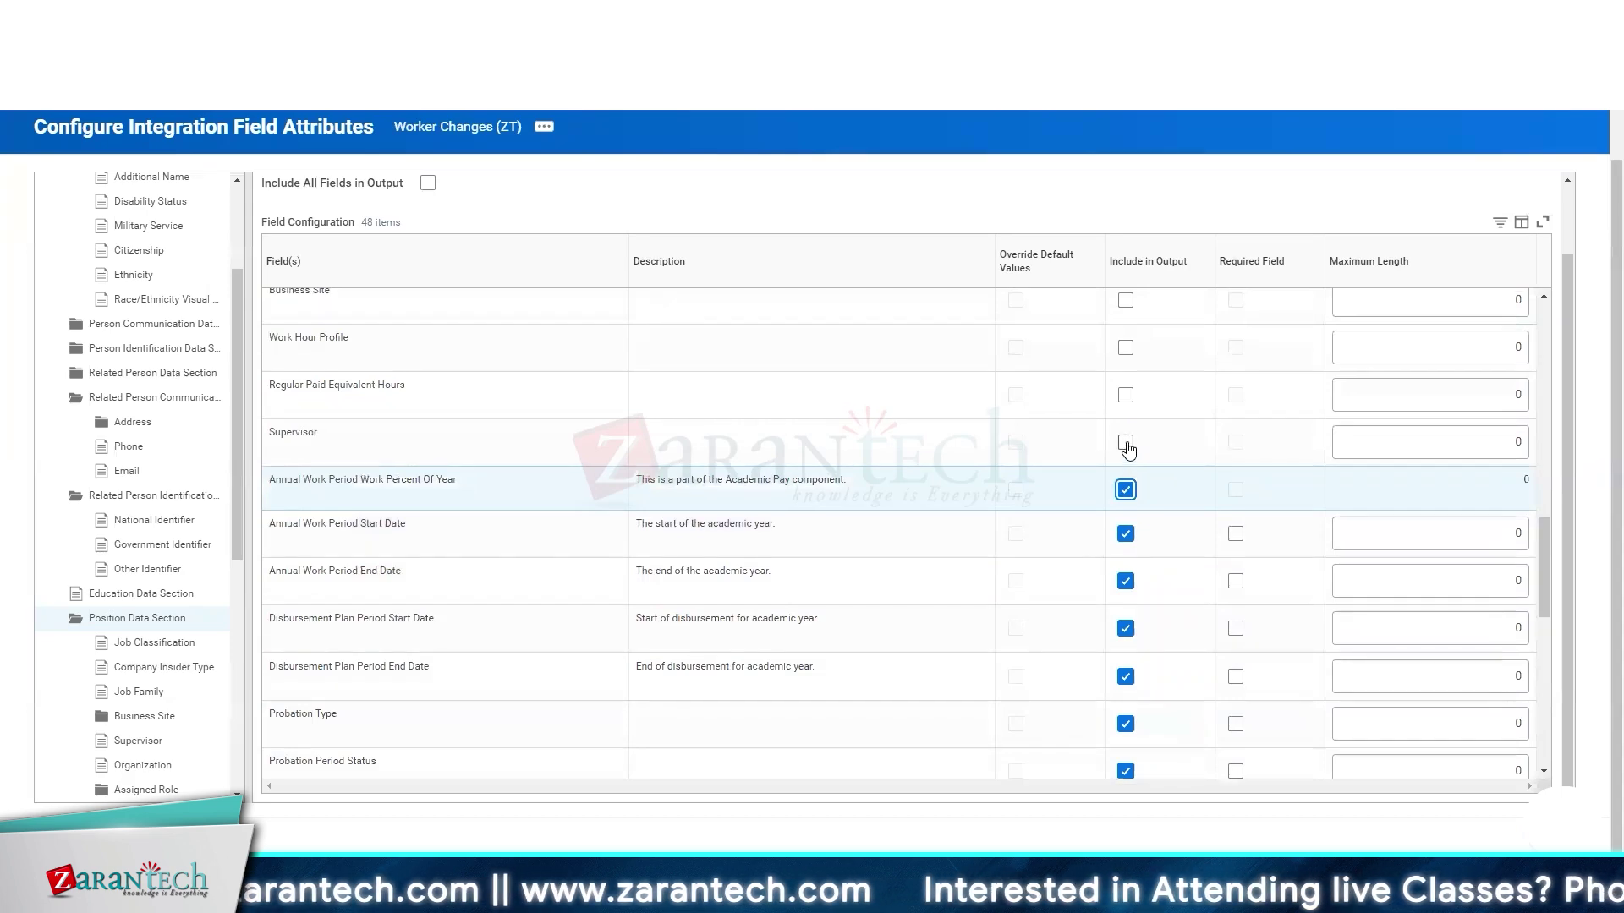
- Include Supervisor, Regular Paid Equivalent Hours, Work Hour Profile and Business Site in the Position Data output
click(1126, 443)
click(1126, 394)
click(1126, 347)
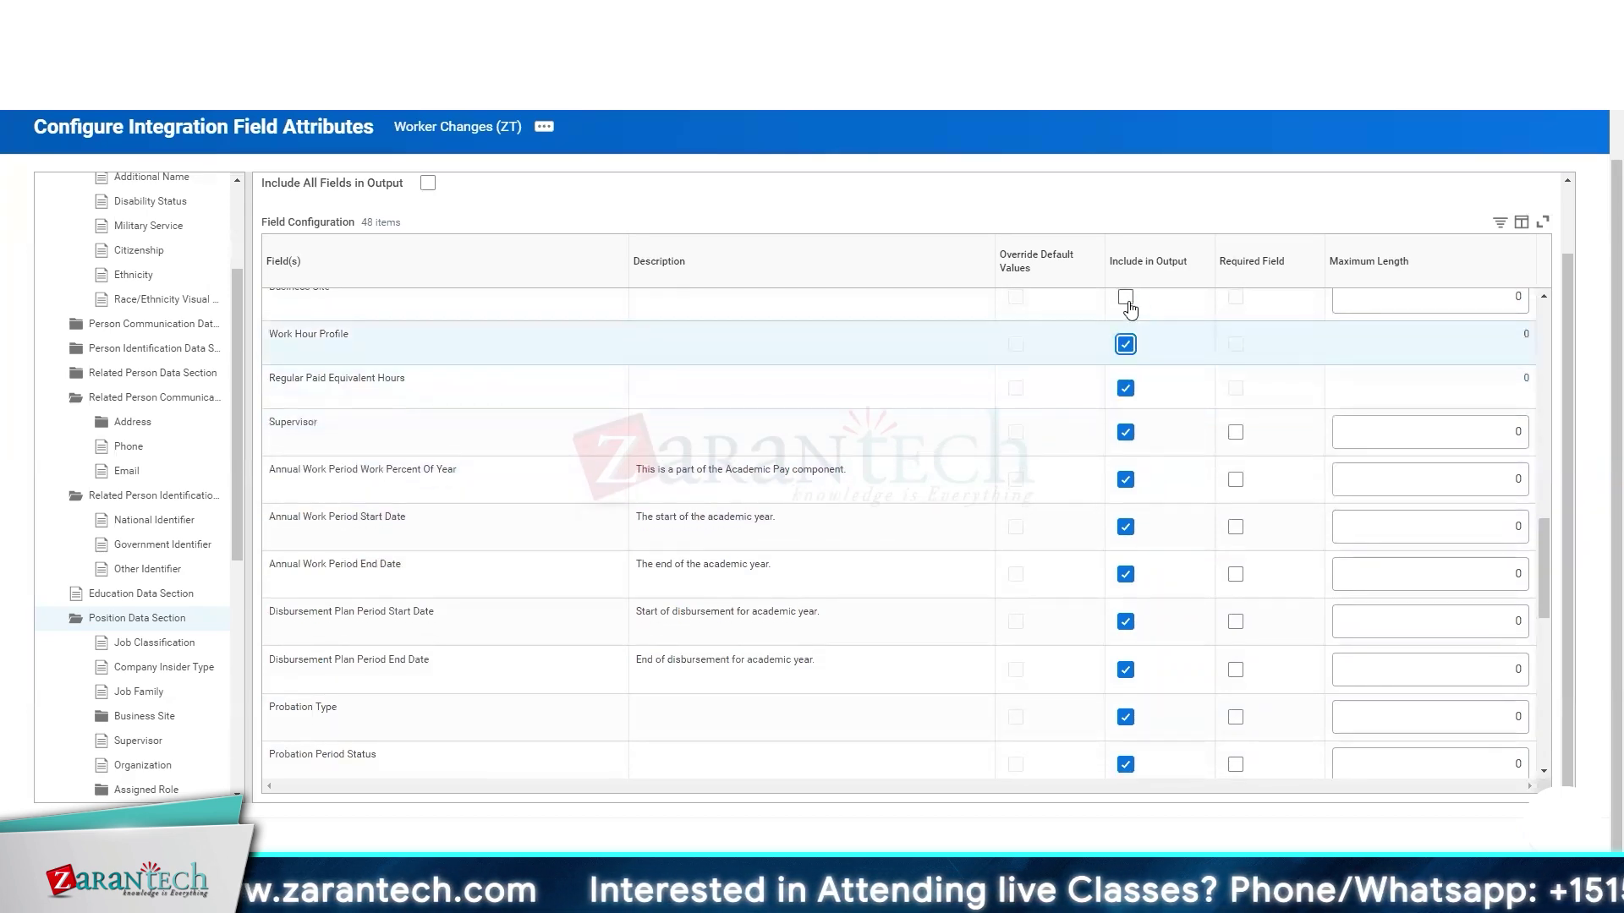
click(1125, 296)
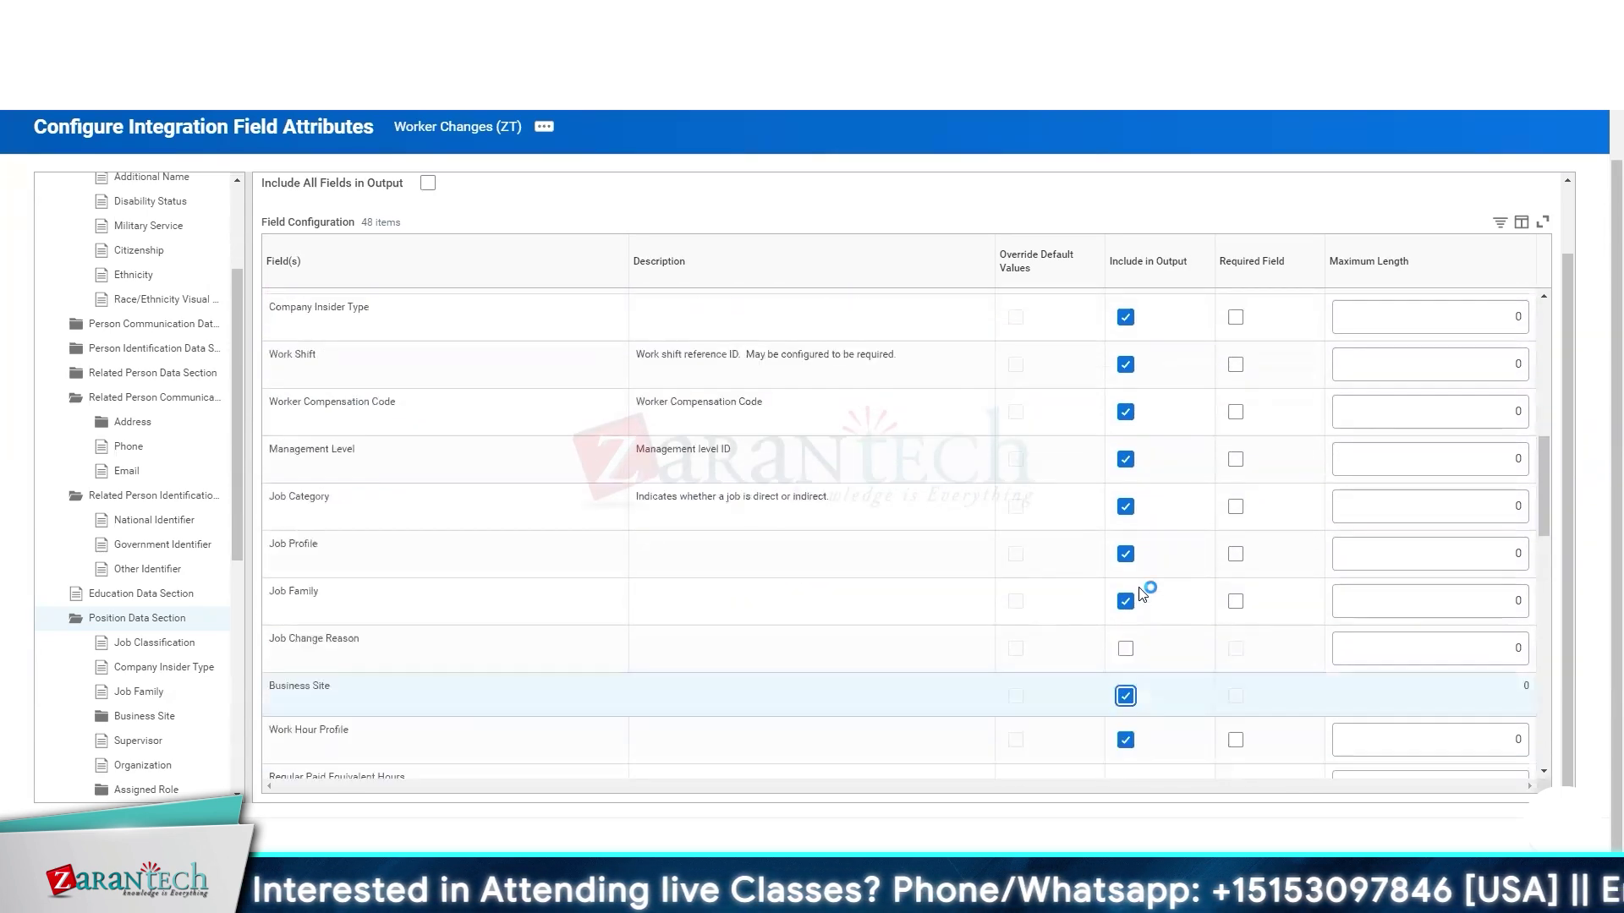
scroll(1142, 591, up, 7)
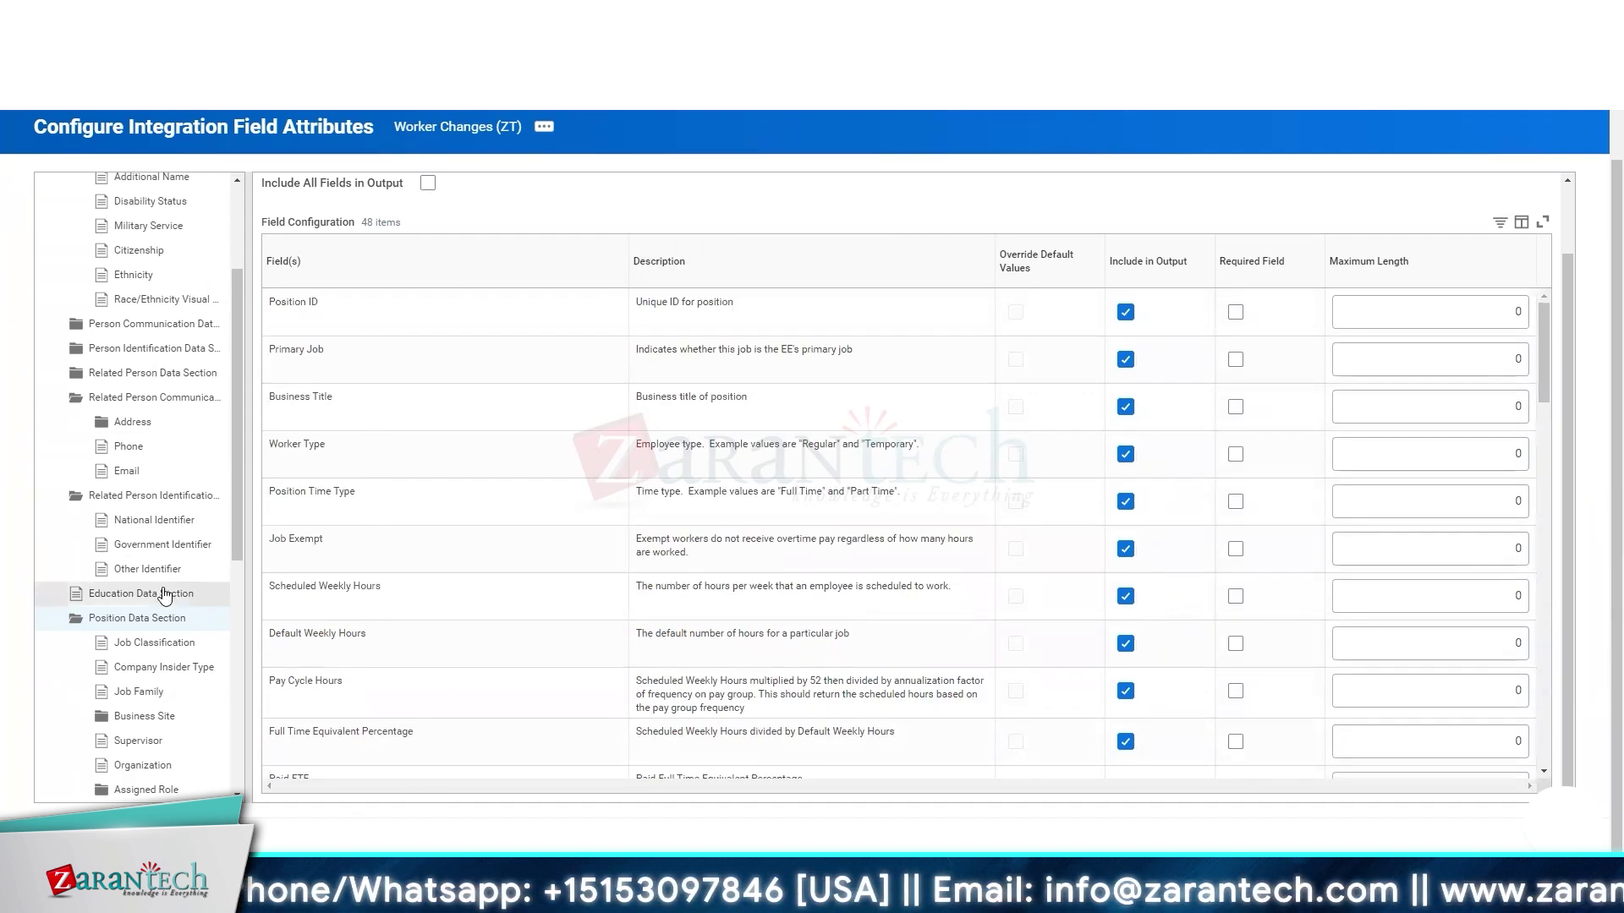
- Save the integration field attributes and return to the Worker Changes (ZT) integration system
scroll(118, 602, up, 5)
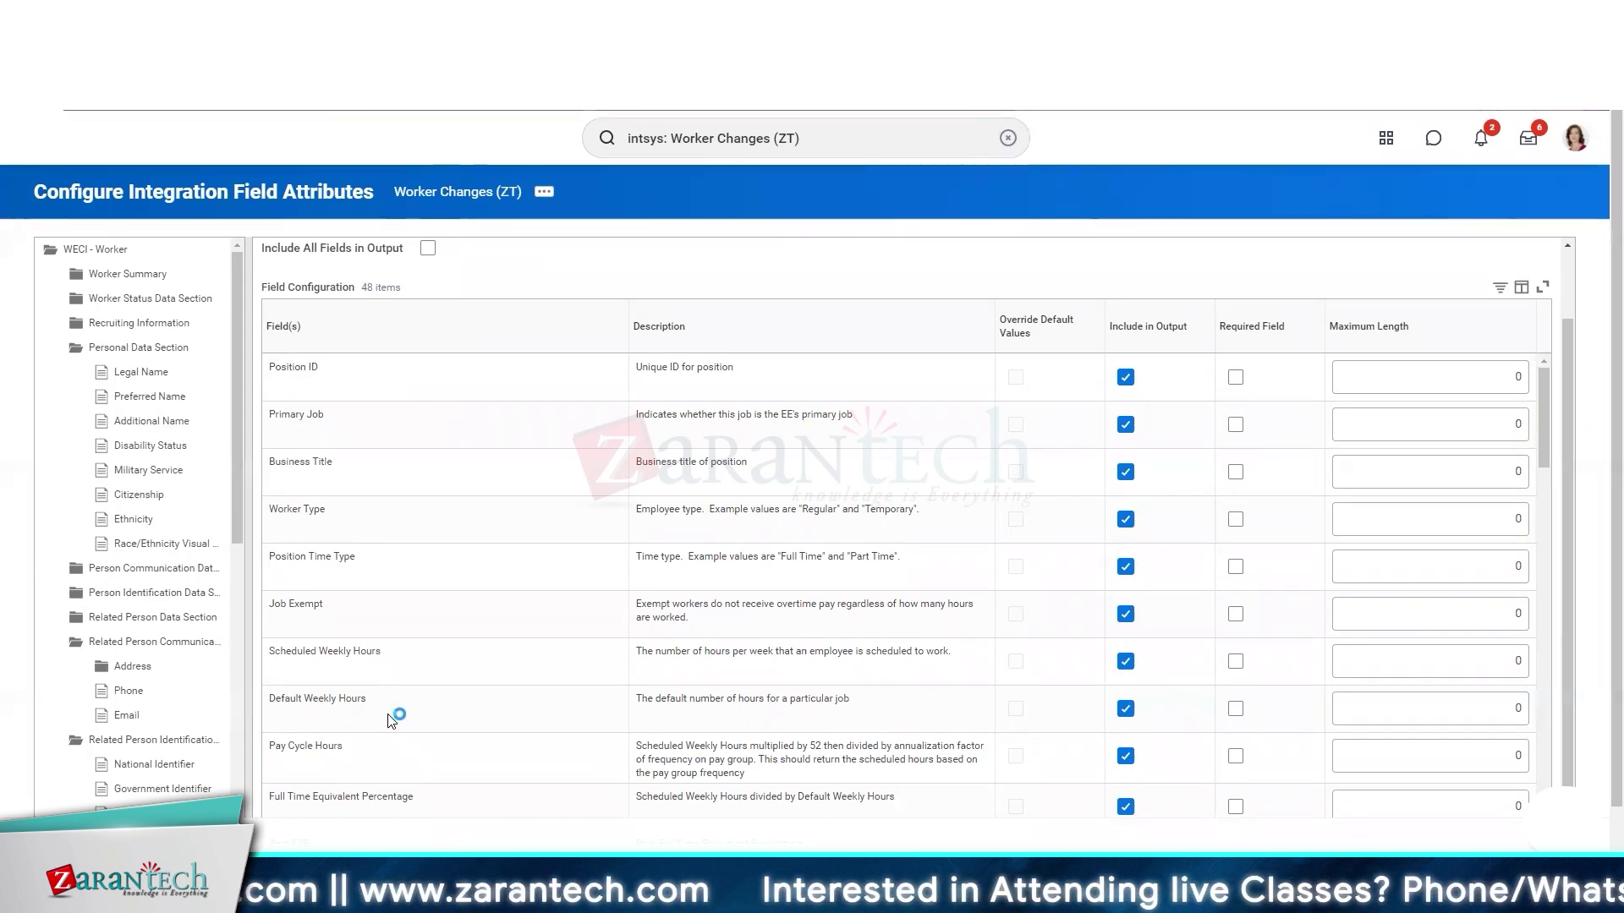
click(84, 351)
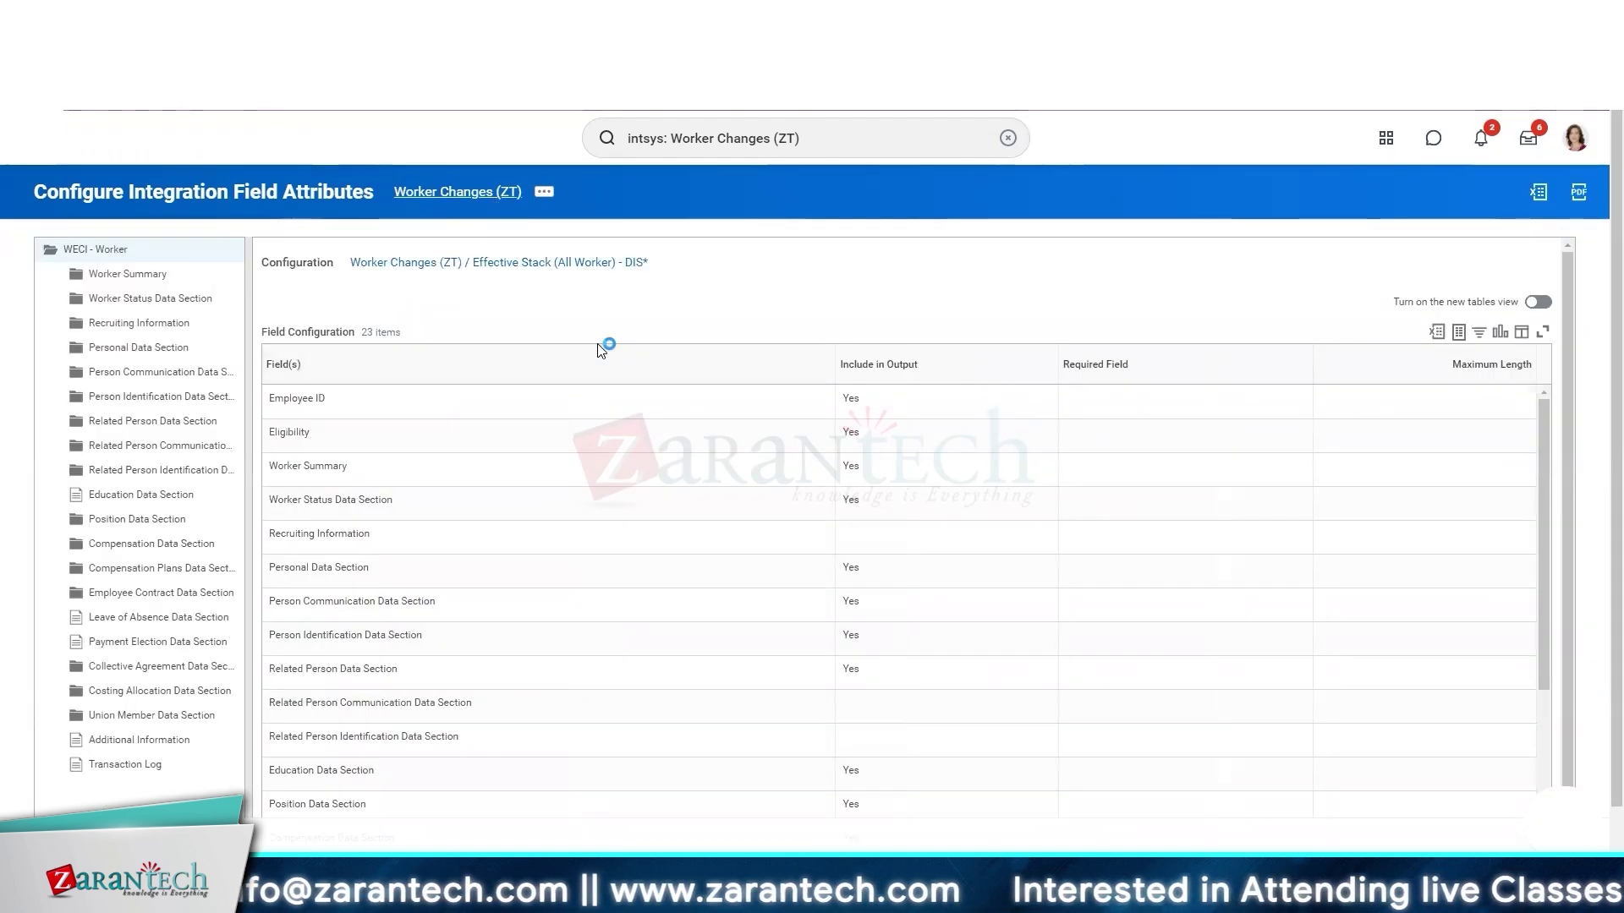
click(426, 191)
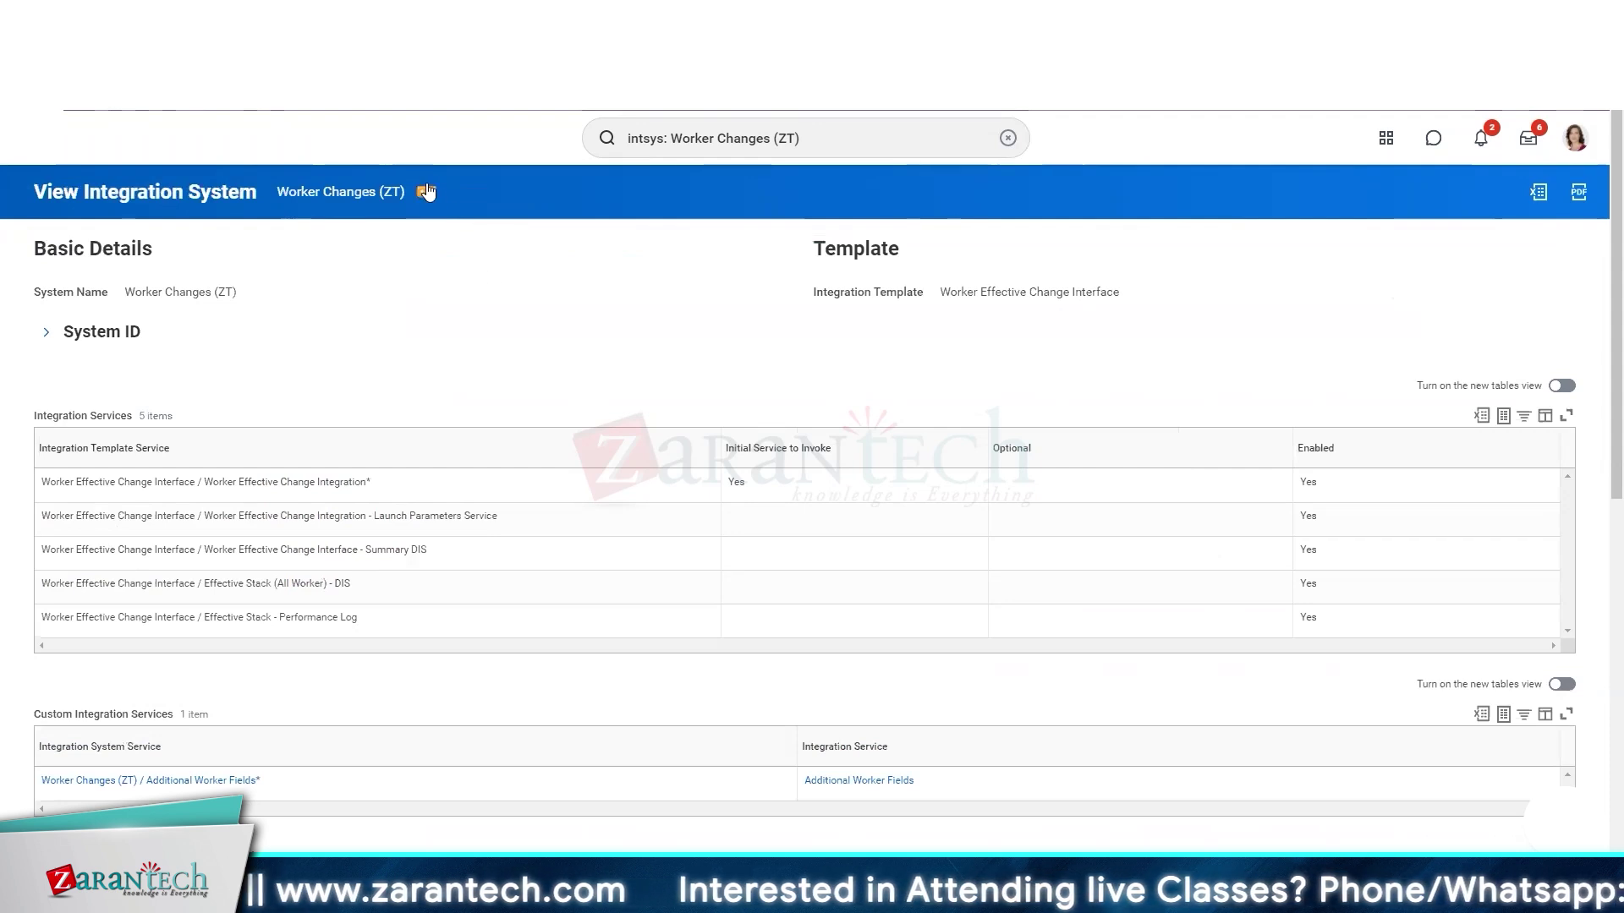
- Open Configure Integration Maps for the Worker Changes (ZT) integration system
mouse_move(454, 438)
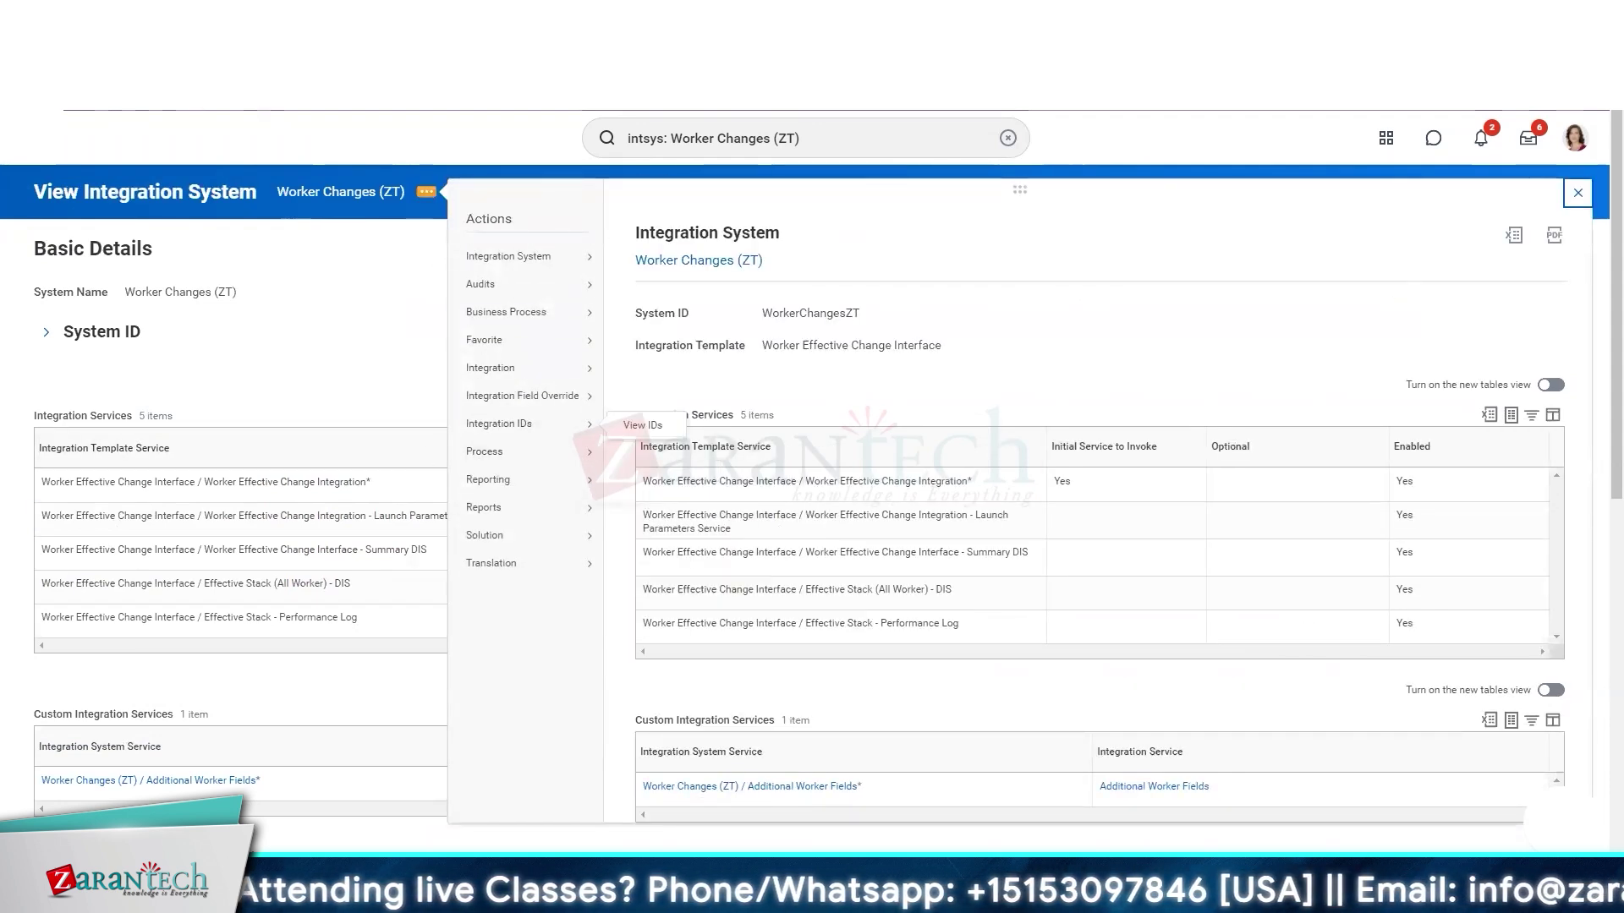
mouse_move(502, 269)
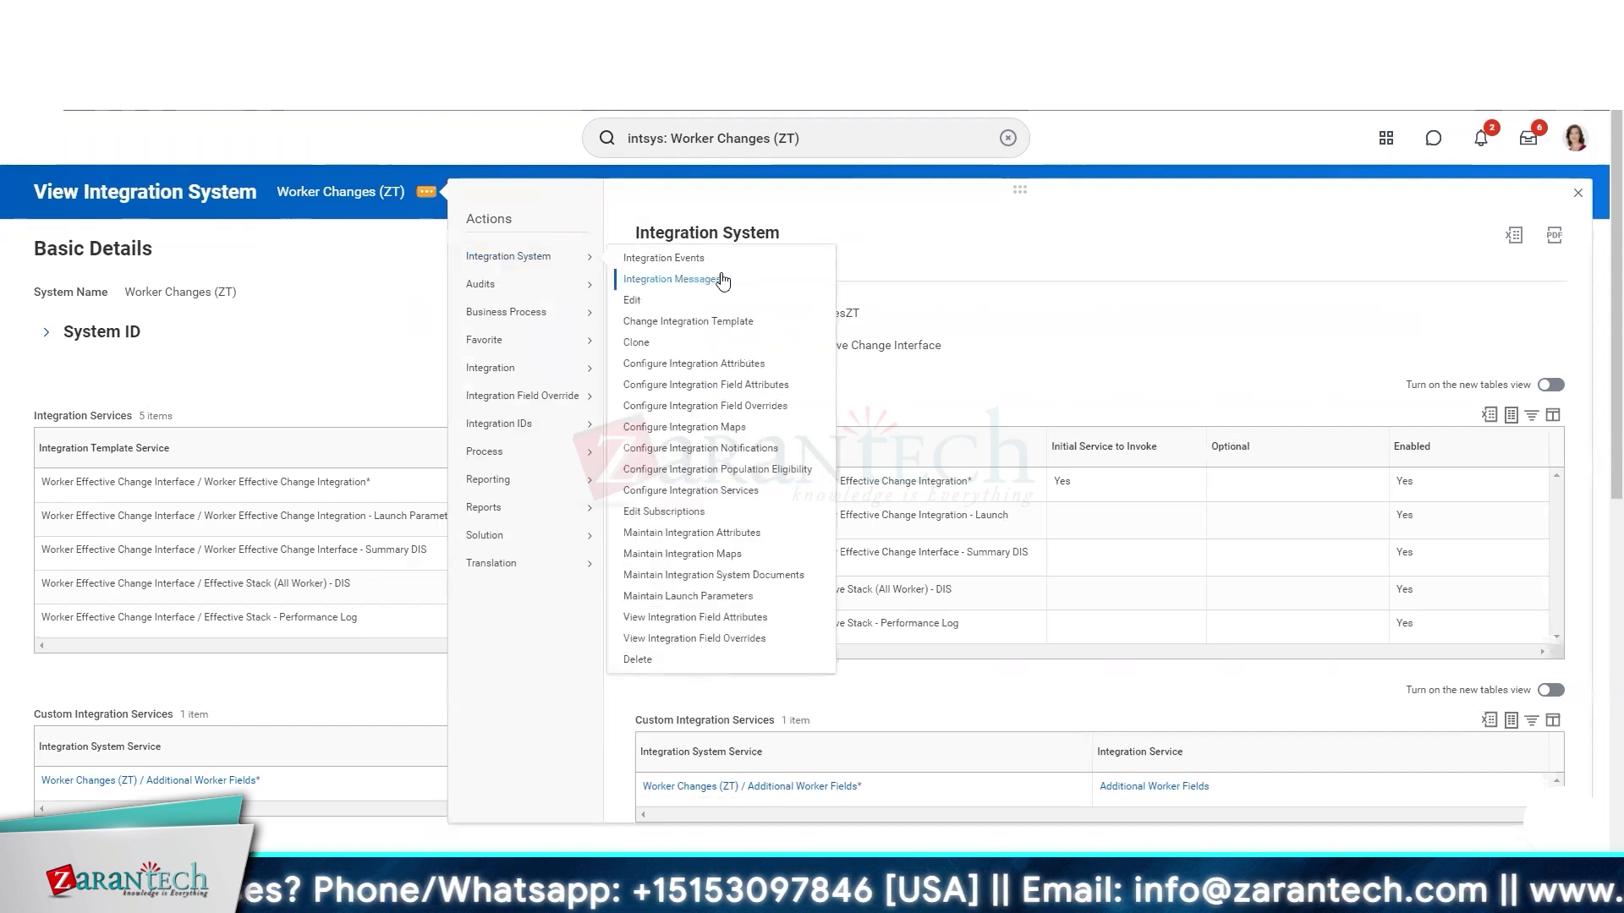
click(733, 429)
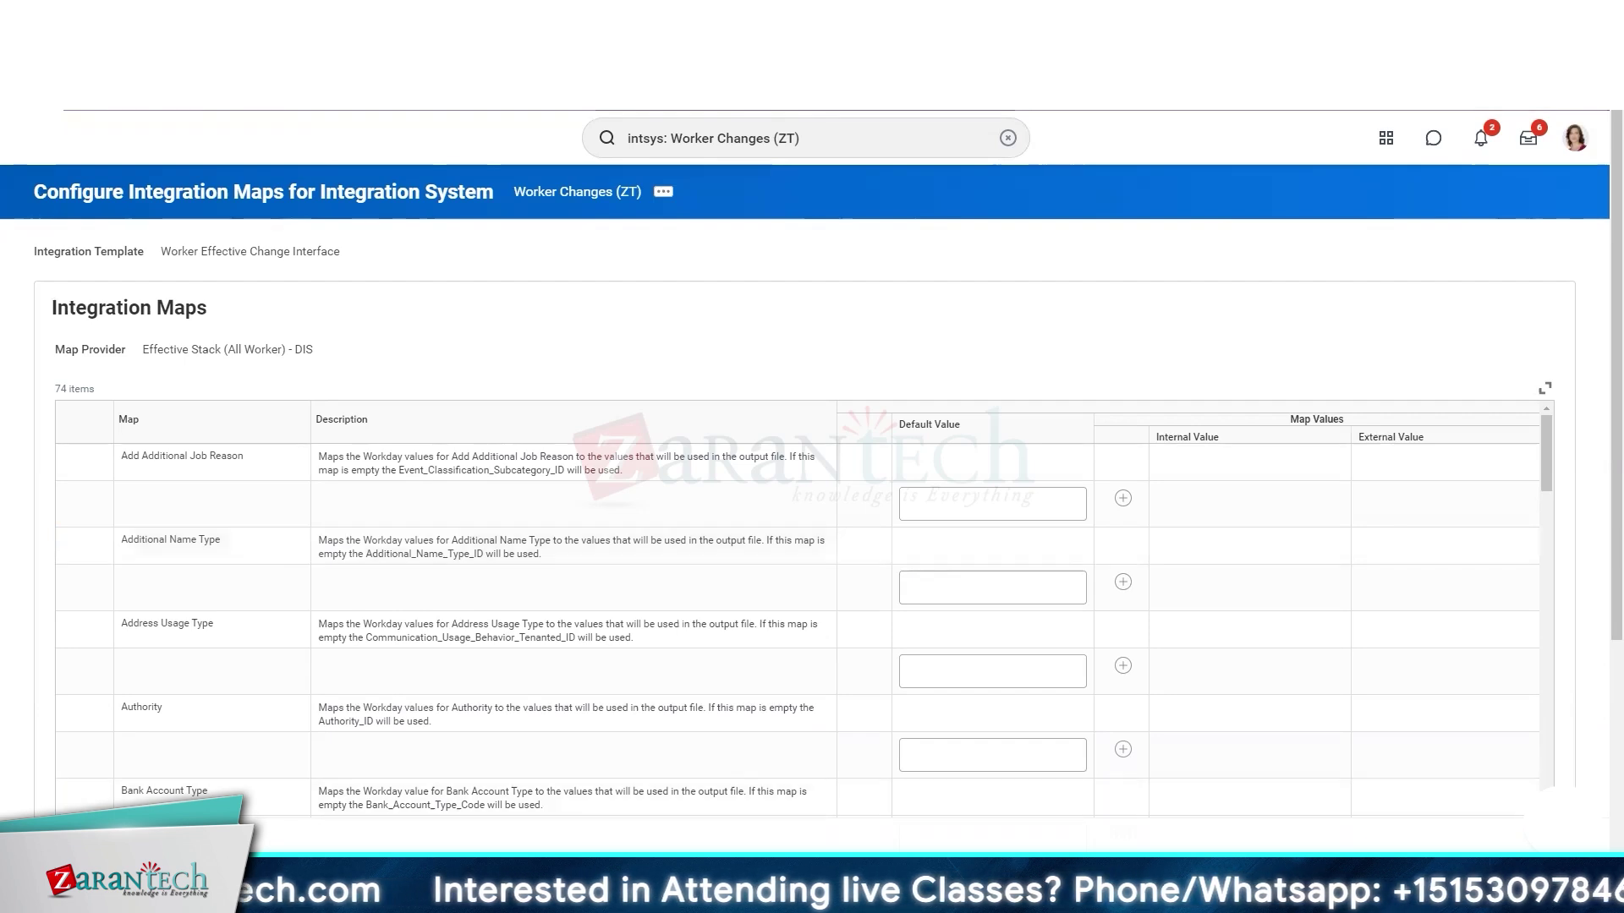
right_click(1332, 589)
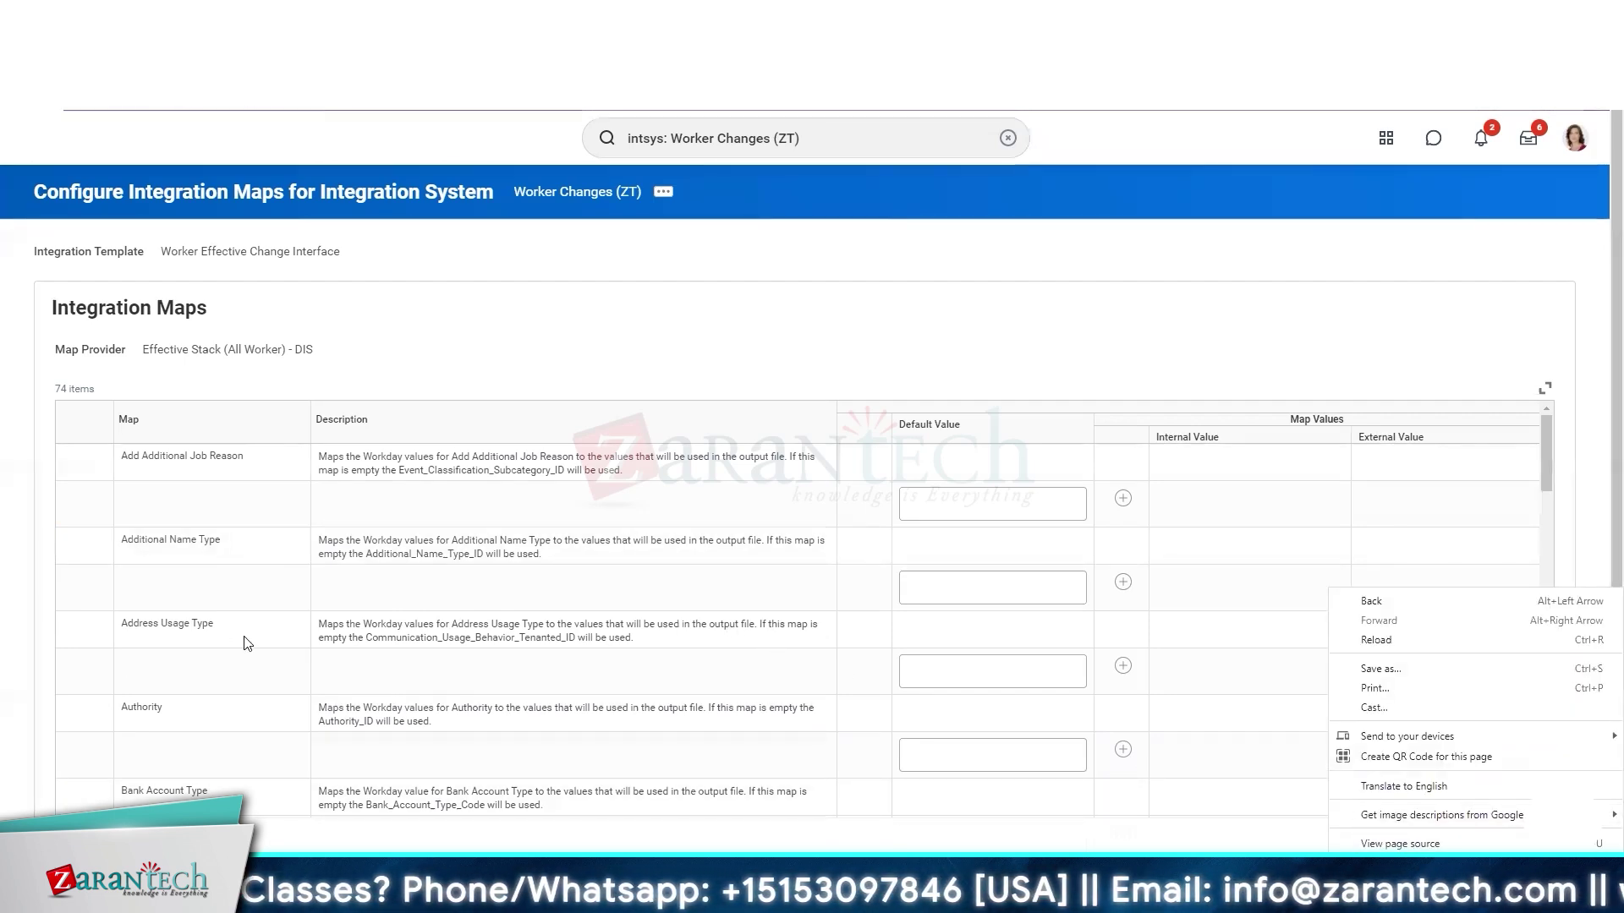
click(313, 671)
- Add six blank map value rows under the Address Usage Type map
scroll(315, 673, down, 1)
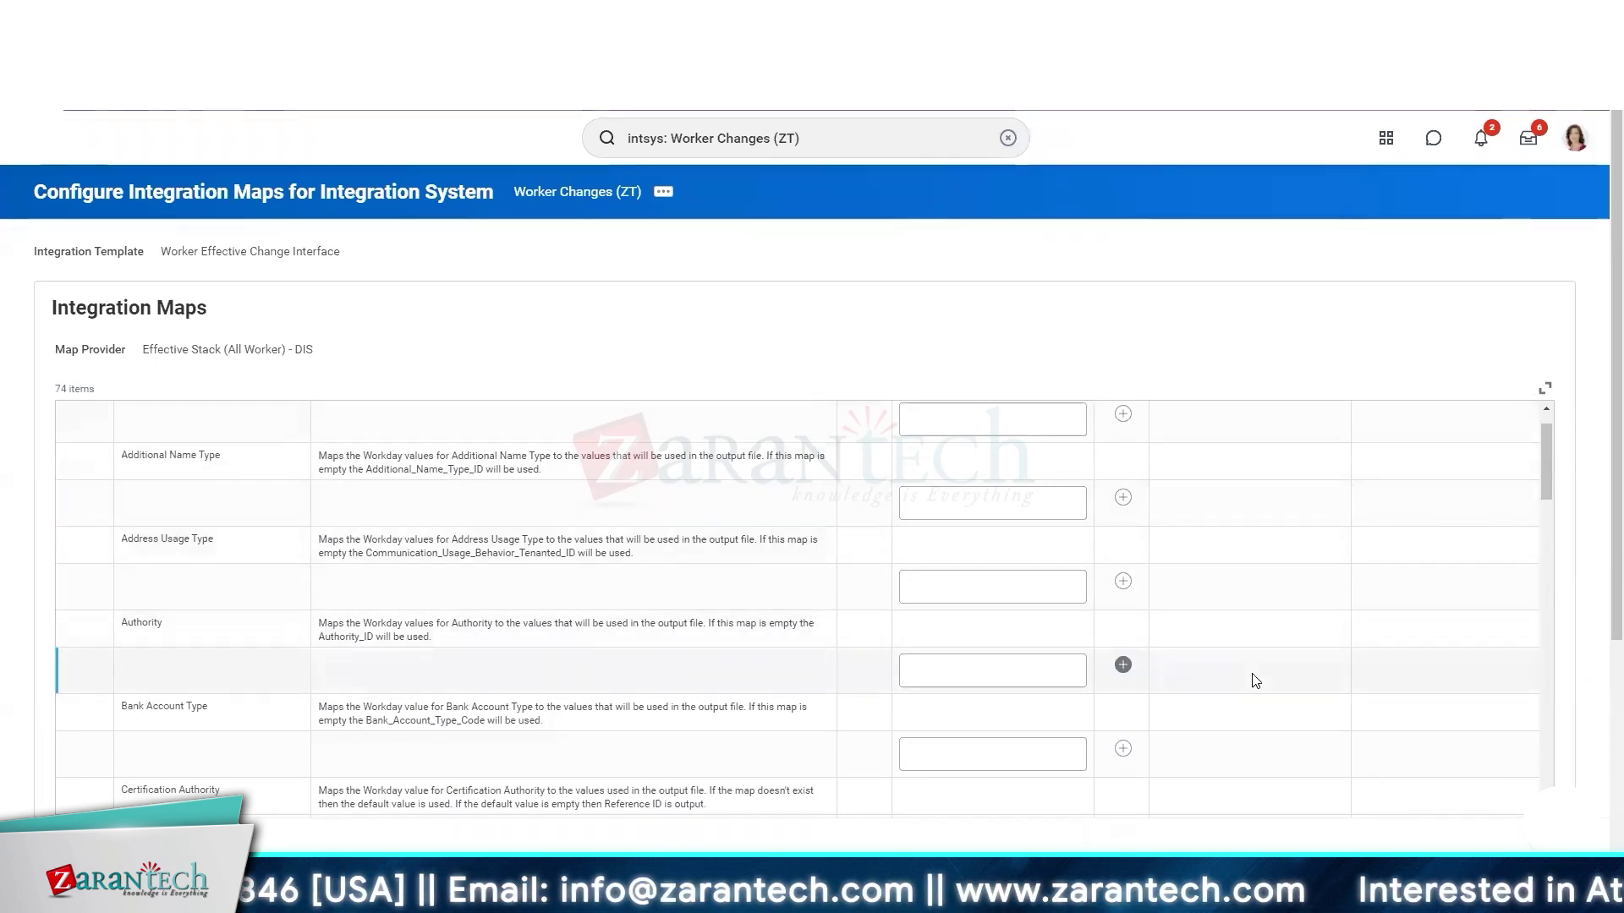
click(1123, 581)
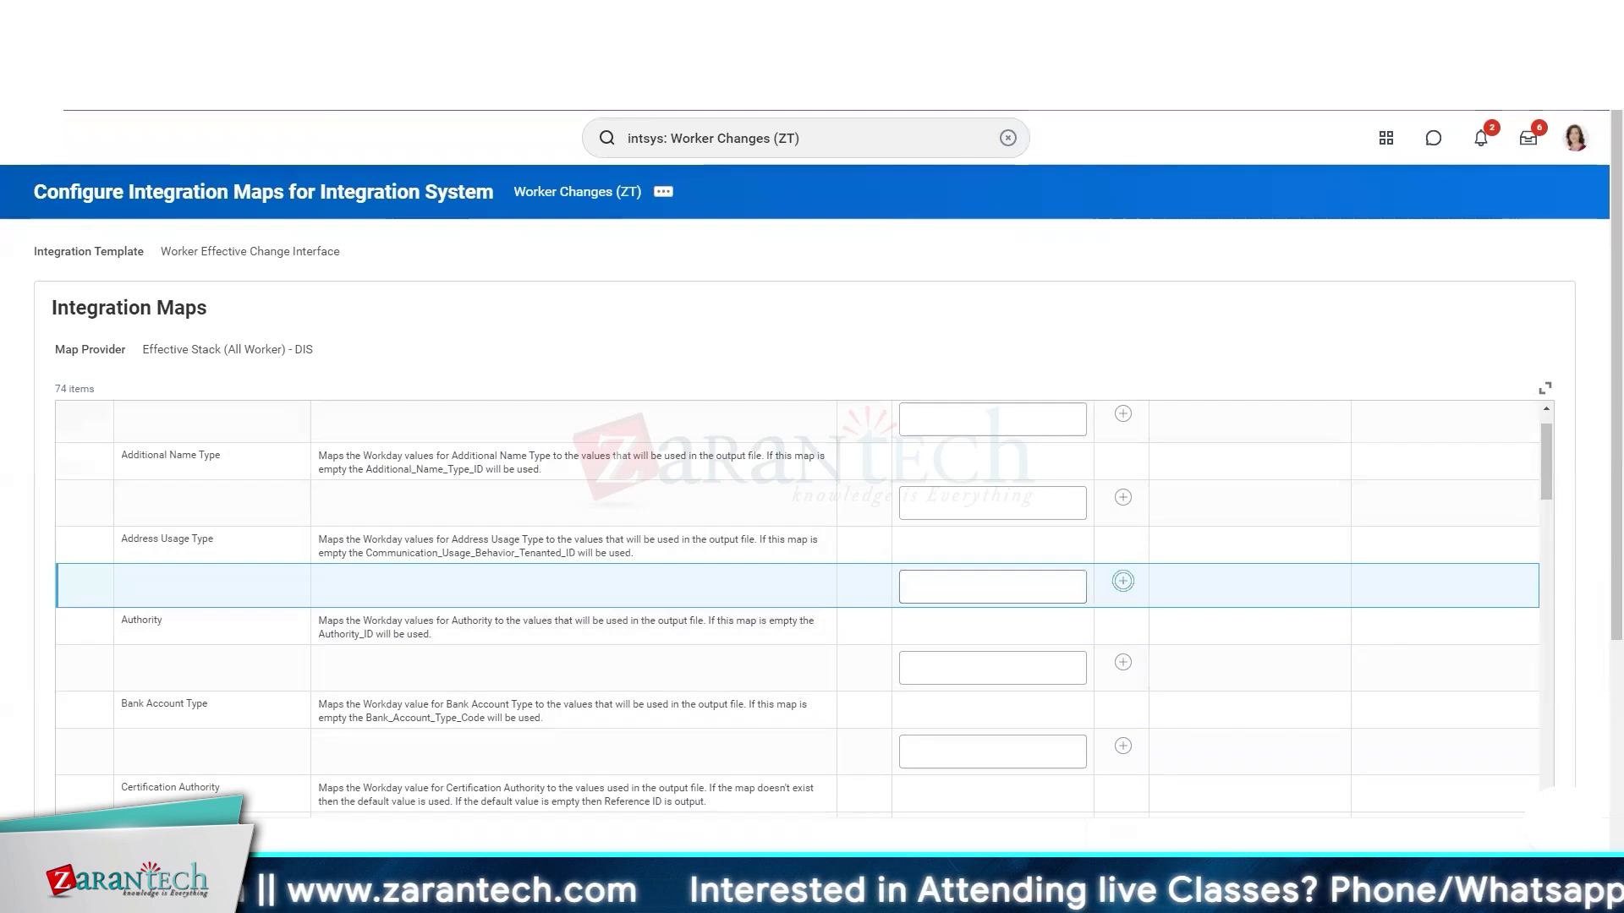
click(1123, 581)
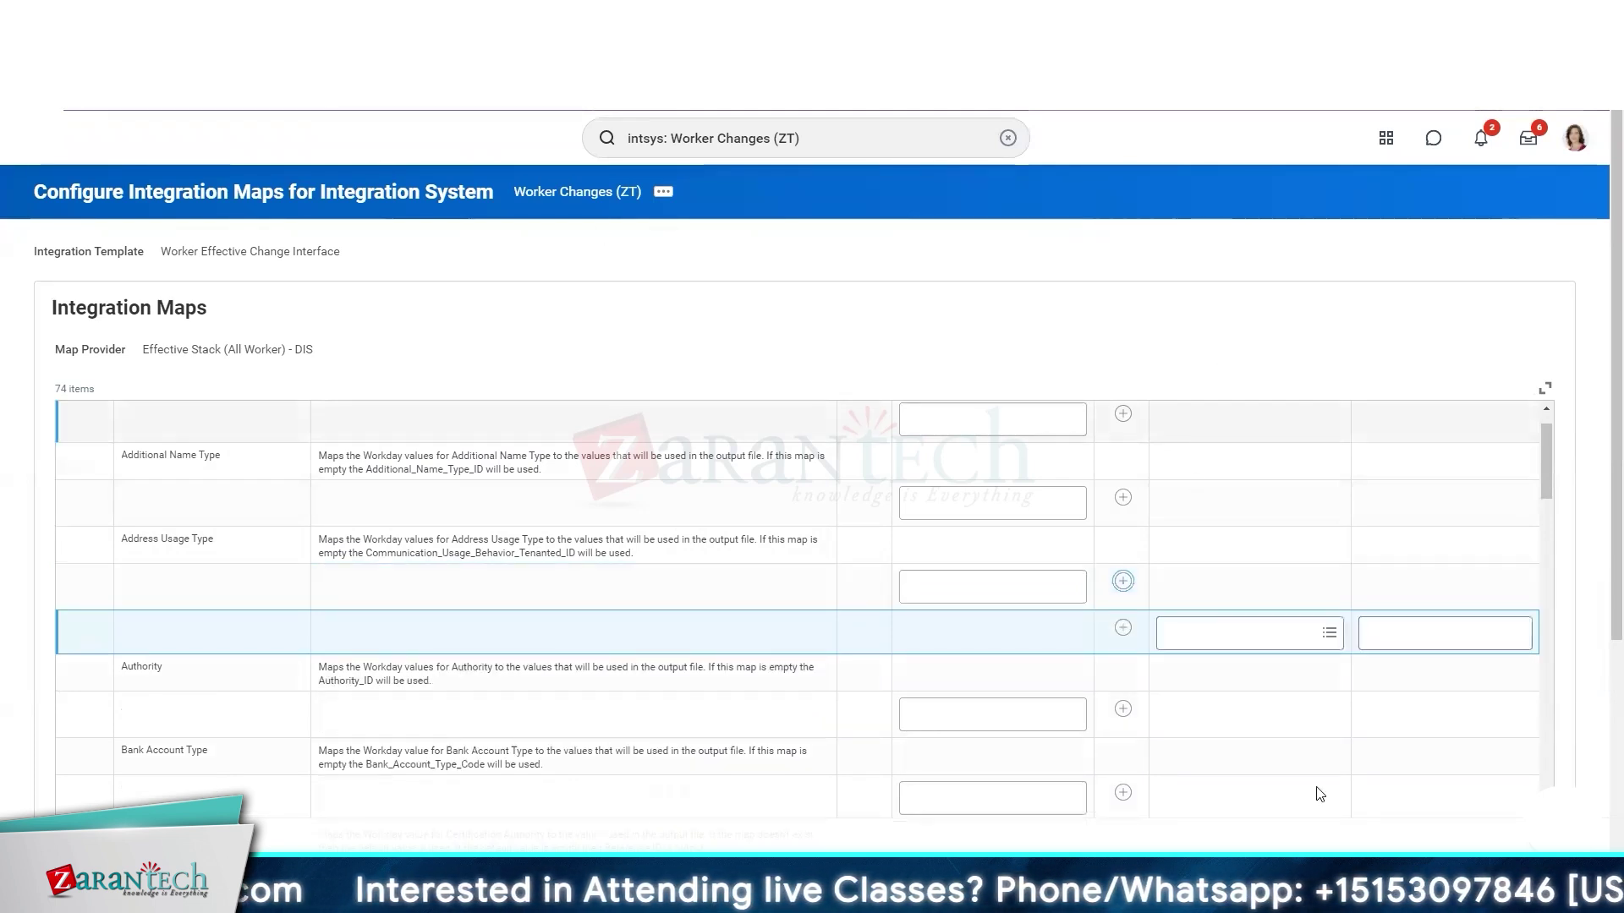
click(1122, 581)
click(1122, 581)
click(1122, 581)
click(1122, 581)
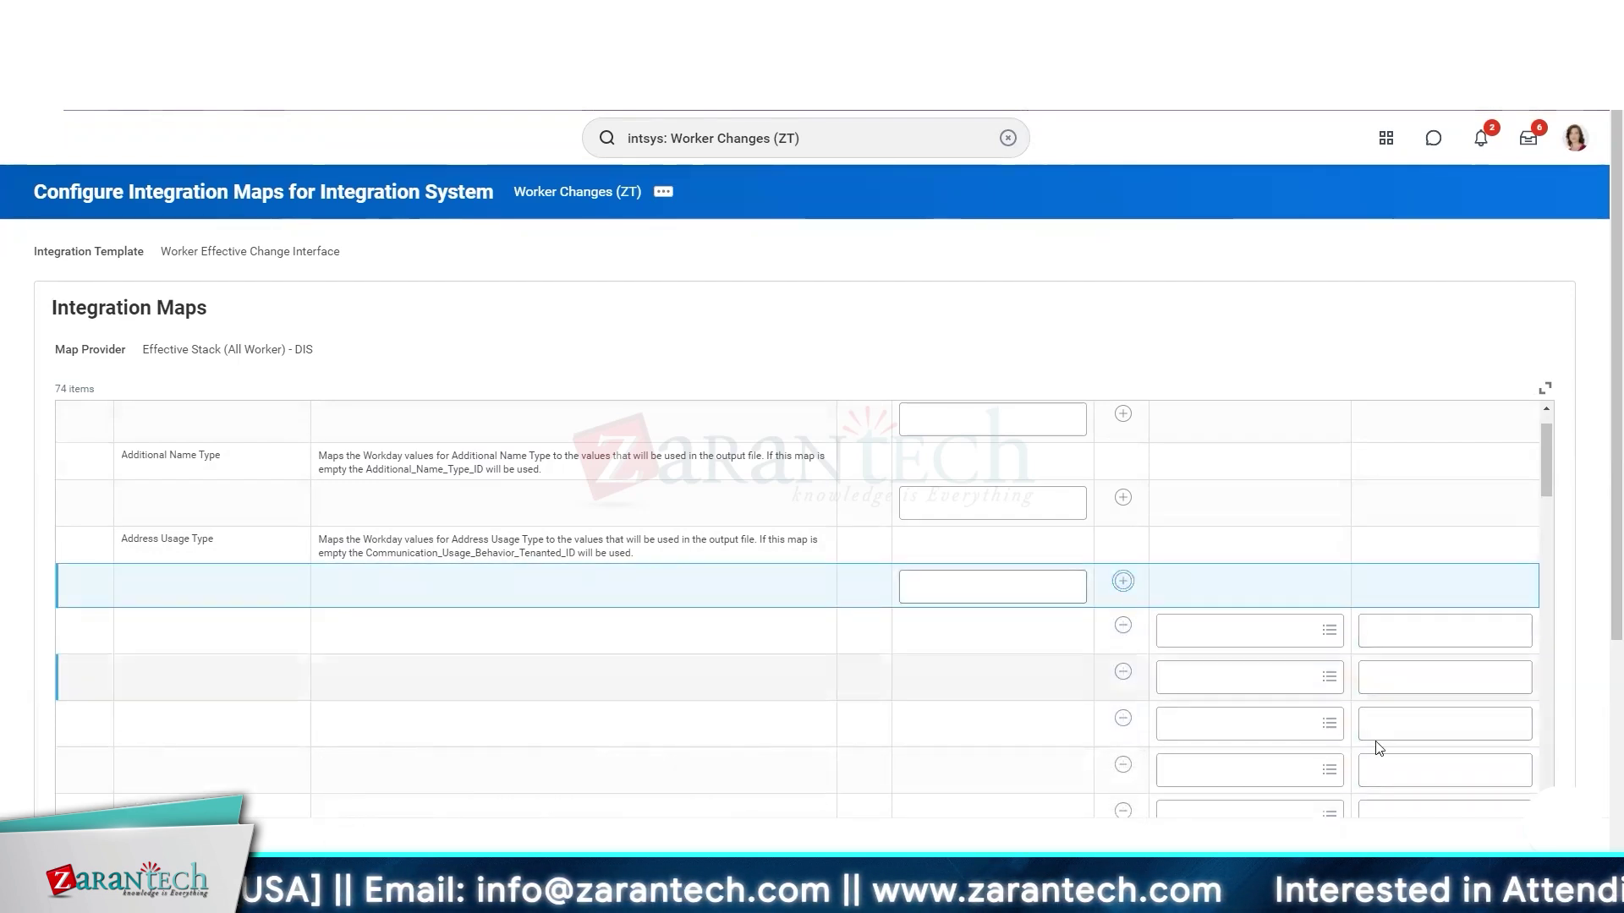
scroll(1378, 735, down, 2)
- Set the internal values of the first three Address Usage Type rows to Billing, Mailing and Remit To
click(1328, 549)
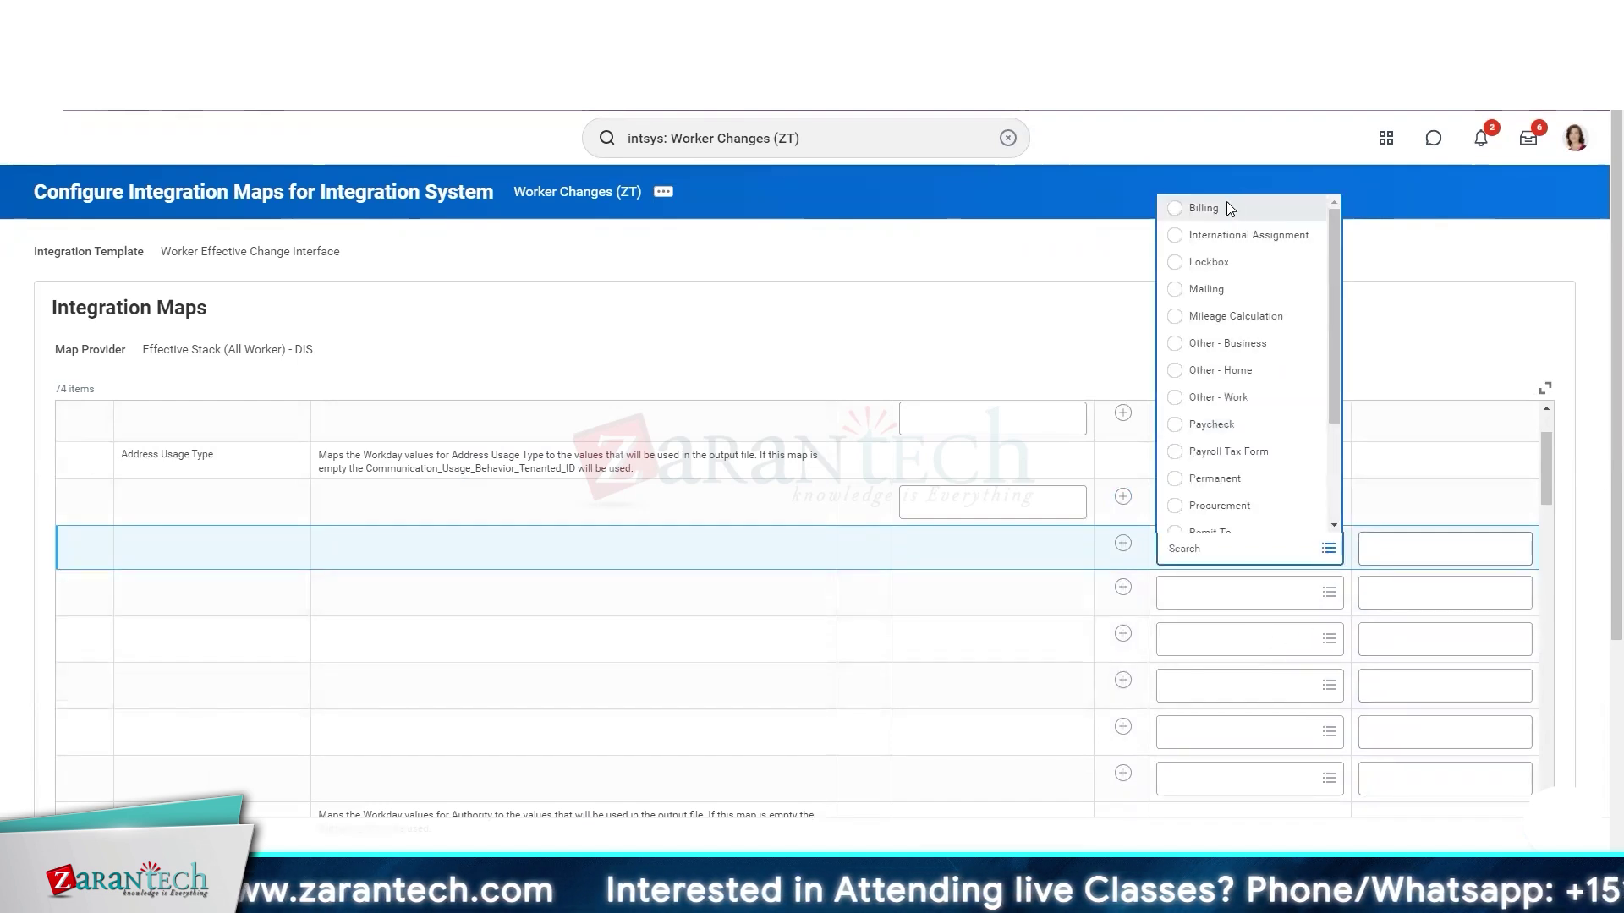
click(1226, 207)
click(1325, 595)
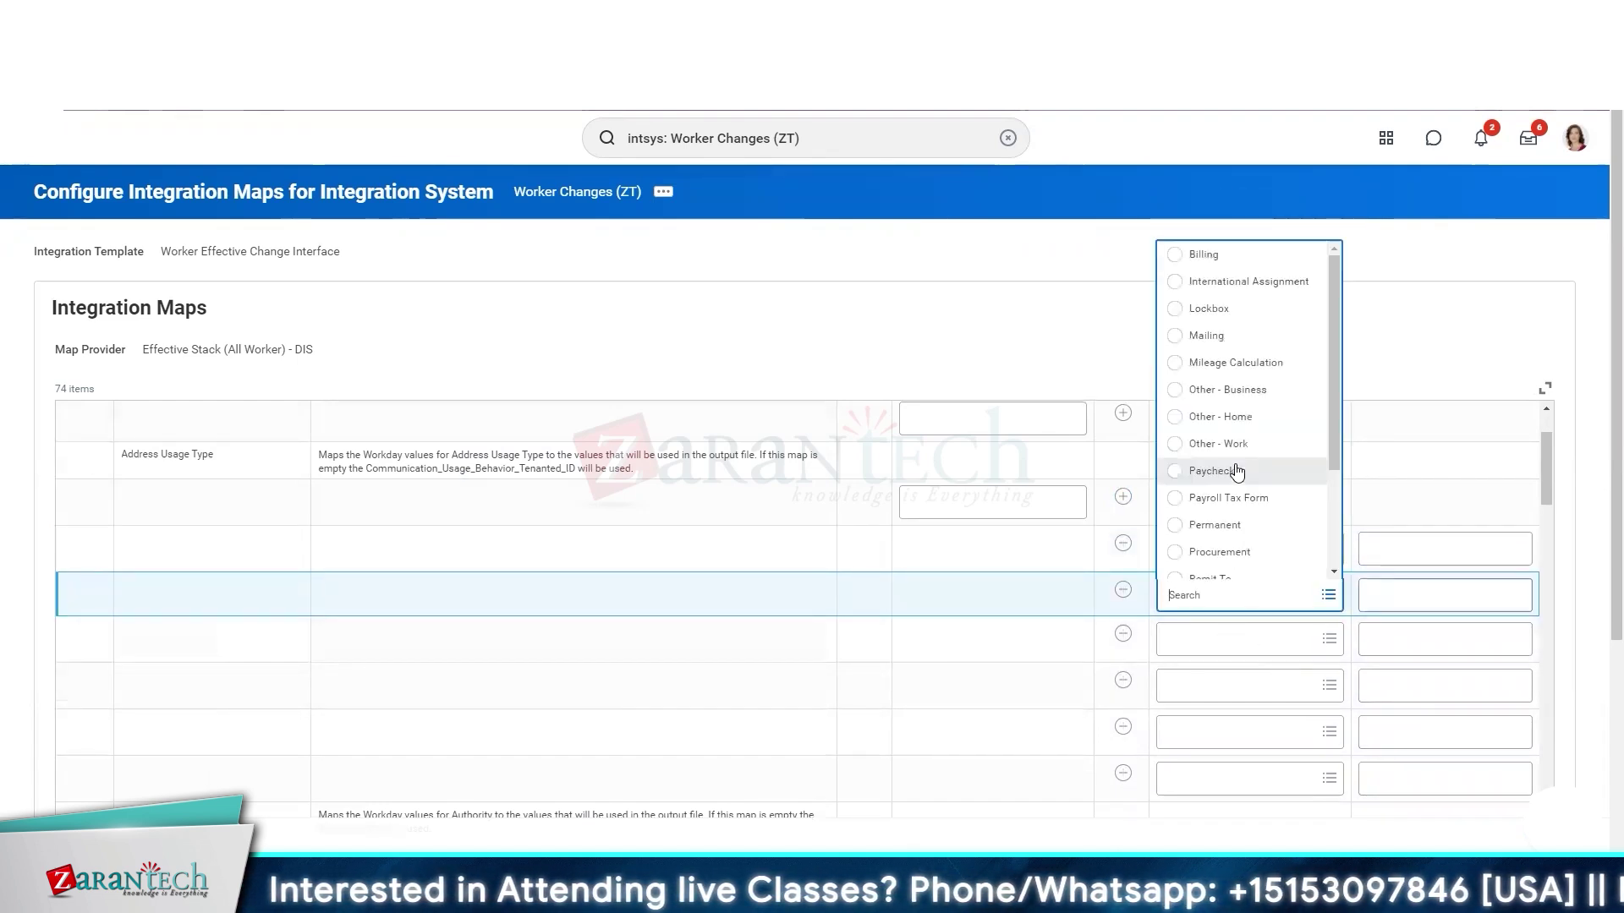
click(1221, 337)
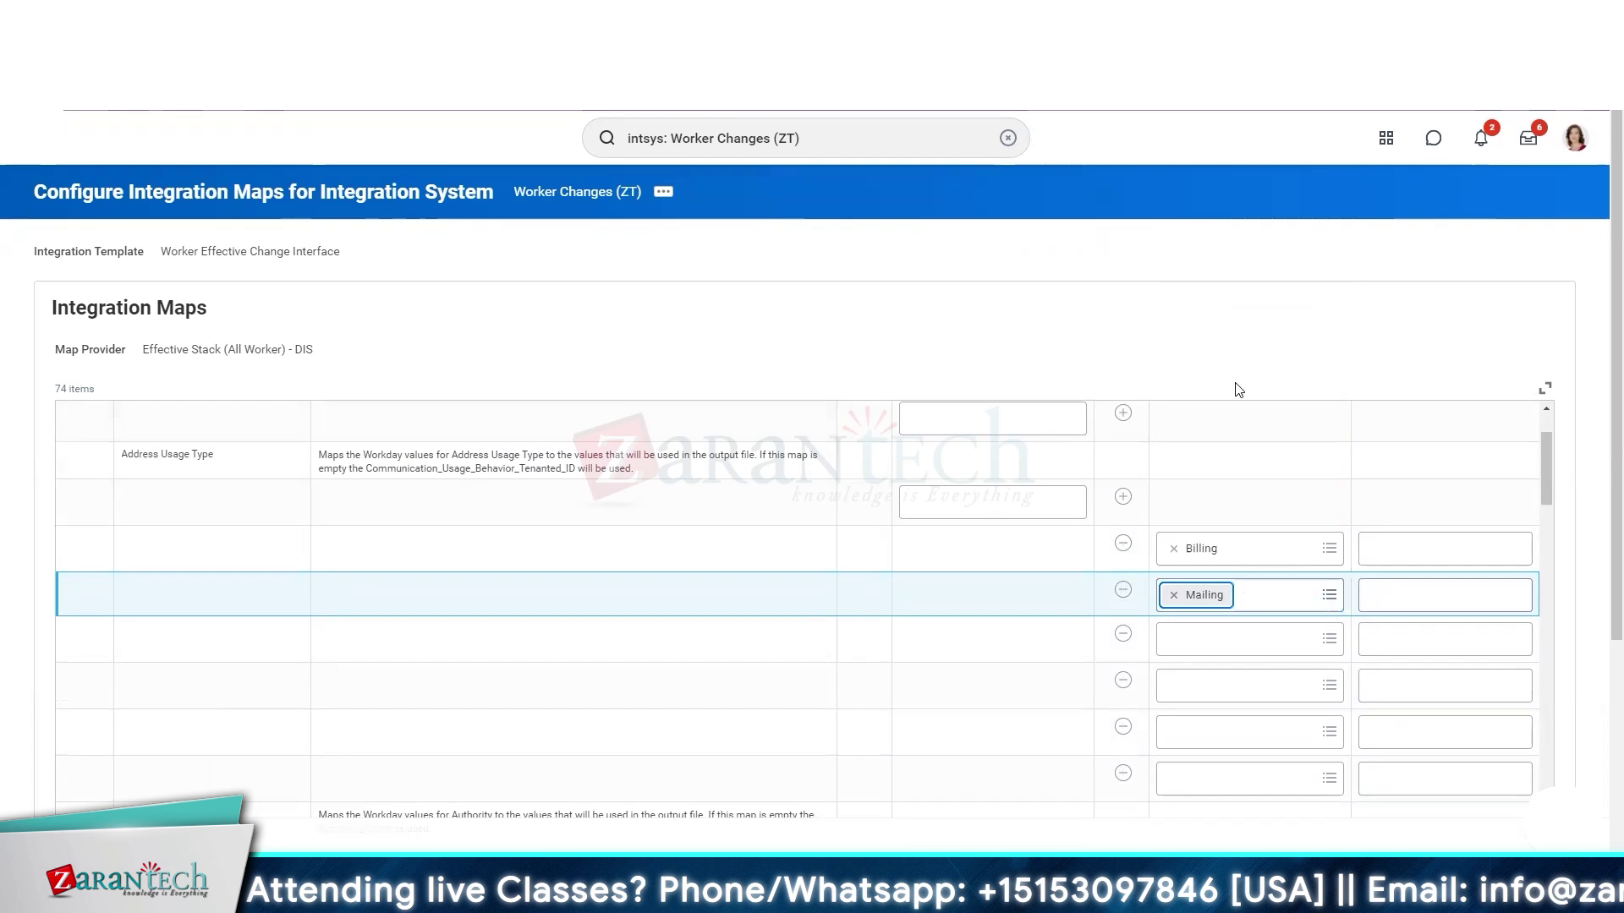
click(1284, 630)
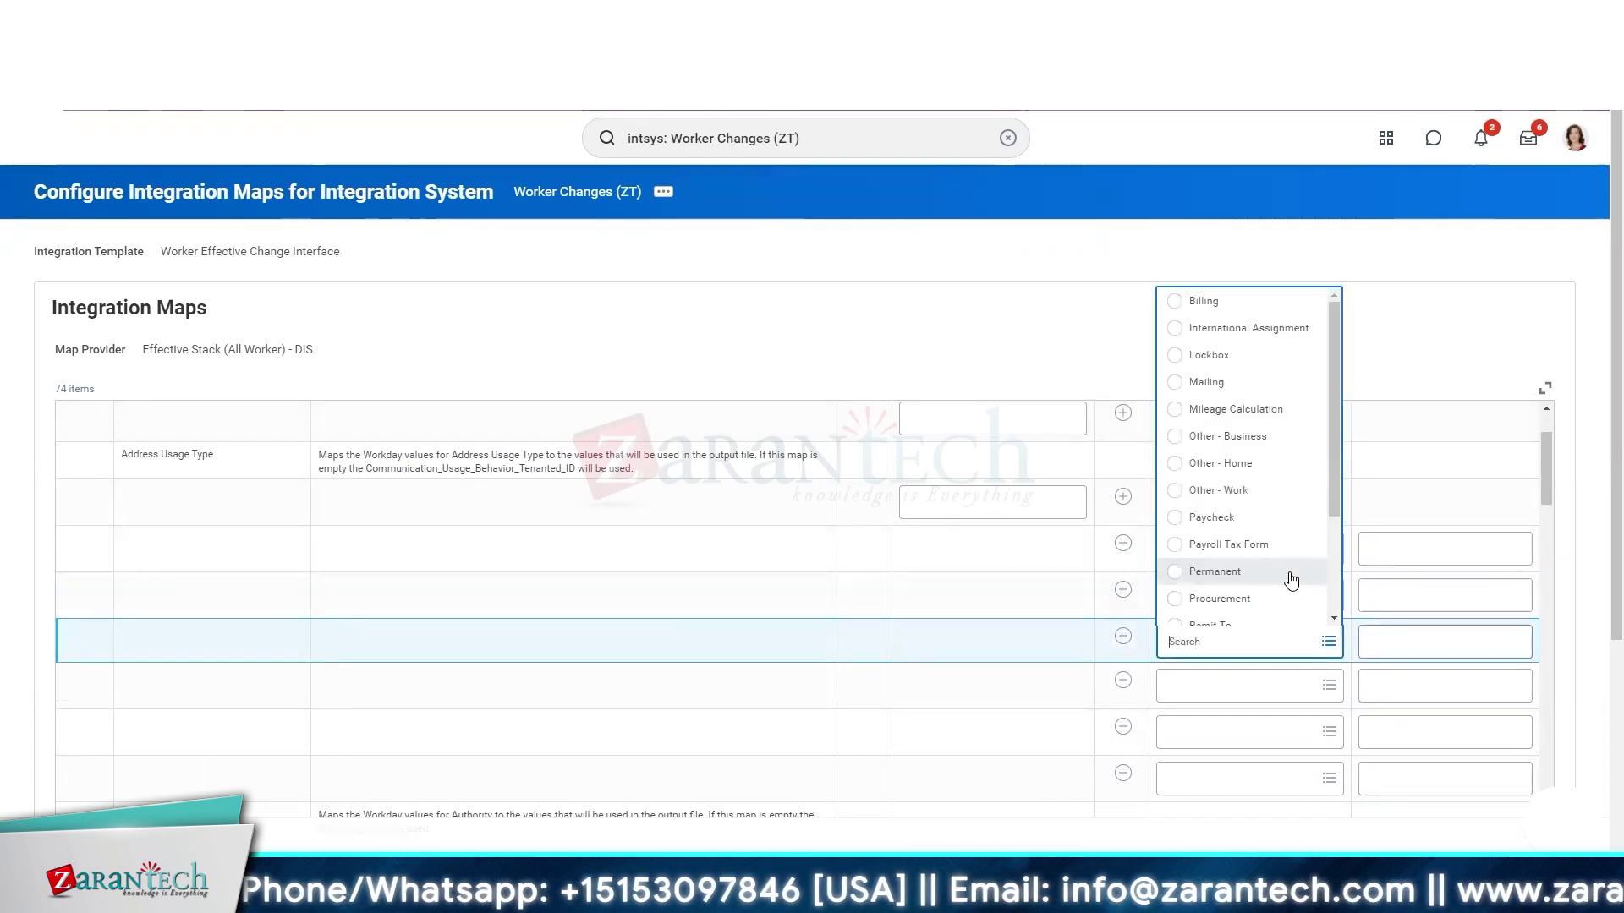
scroll(1250, 580, down, 2)
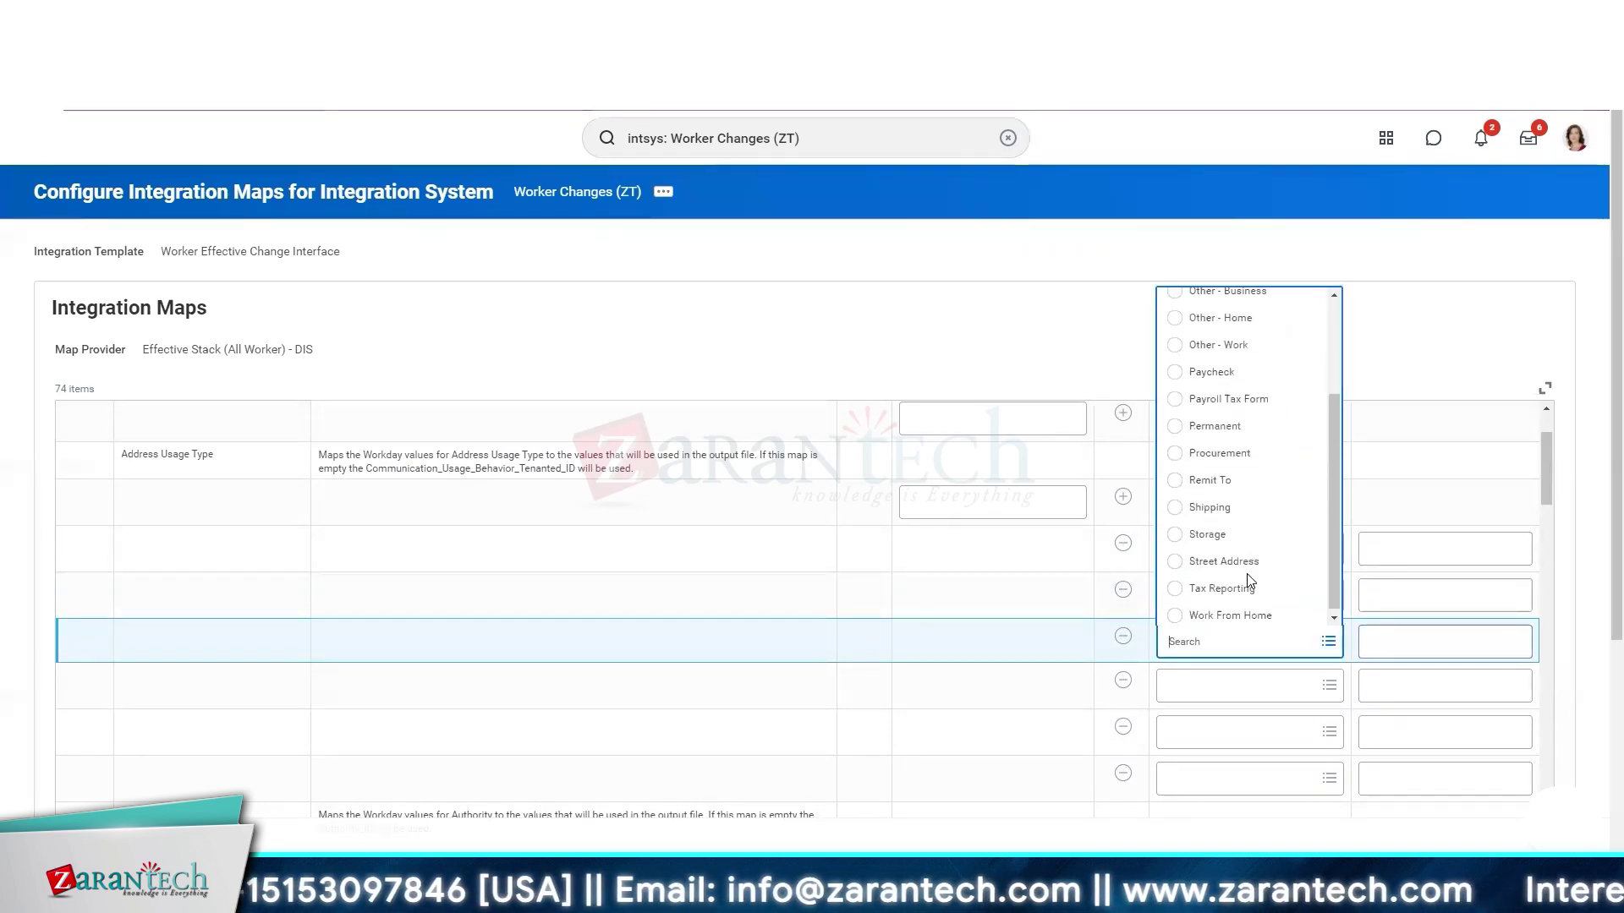
click(1207, 479)
- Set the internal values of the fourth and fifth Address Usage Type rows to Shipping and Work From Home
click(1231, 682)
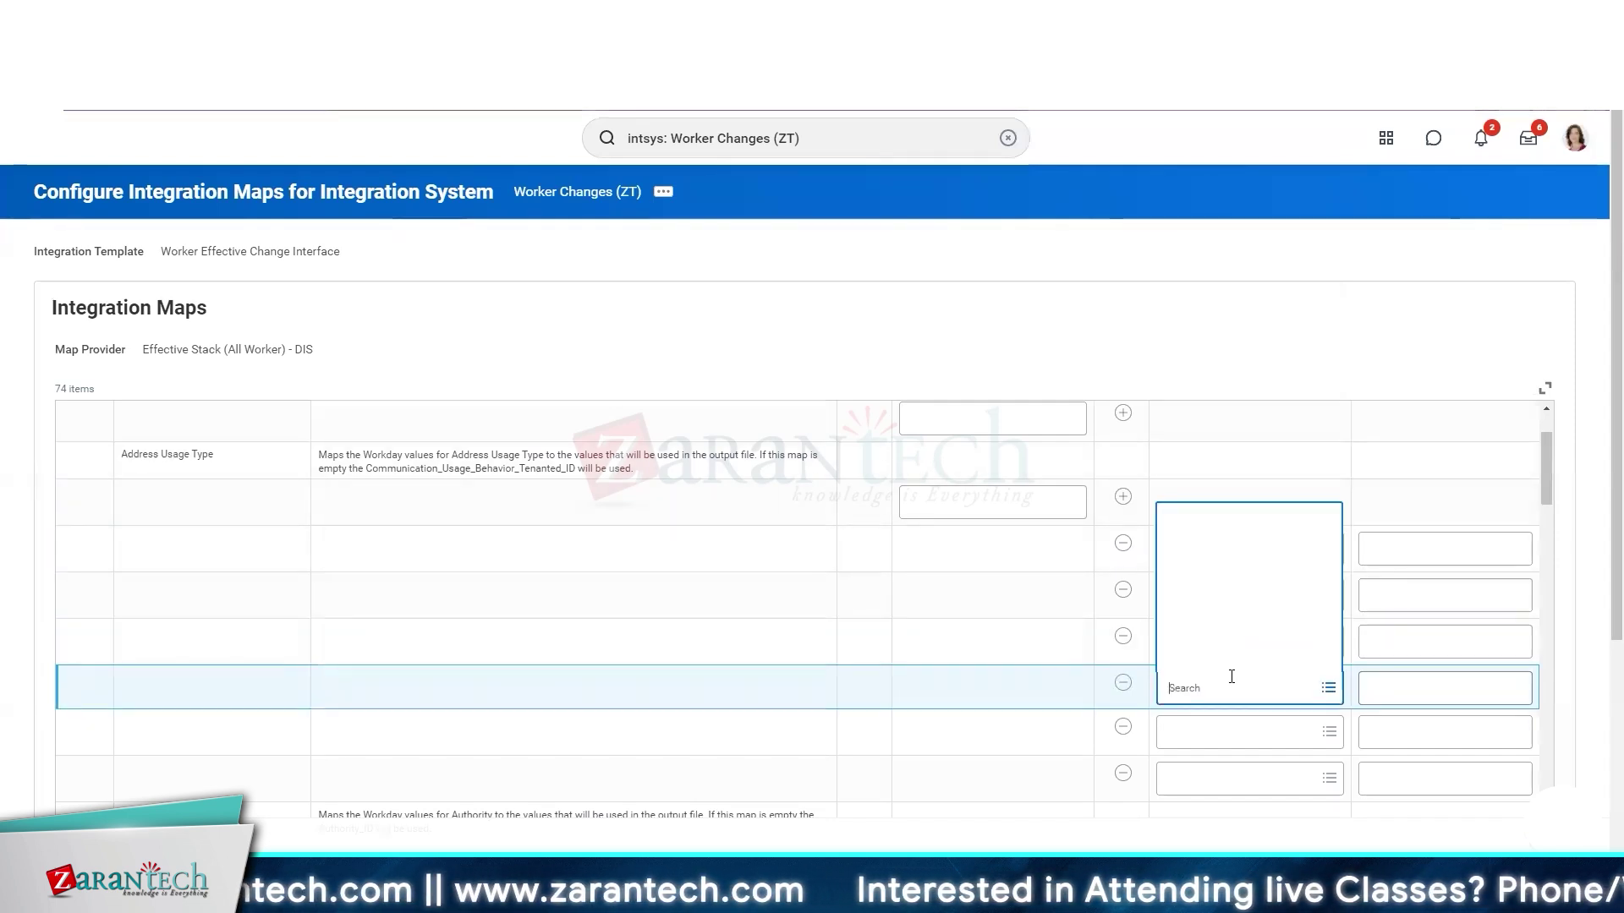
scroll(1260, 490, down, 2)
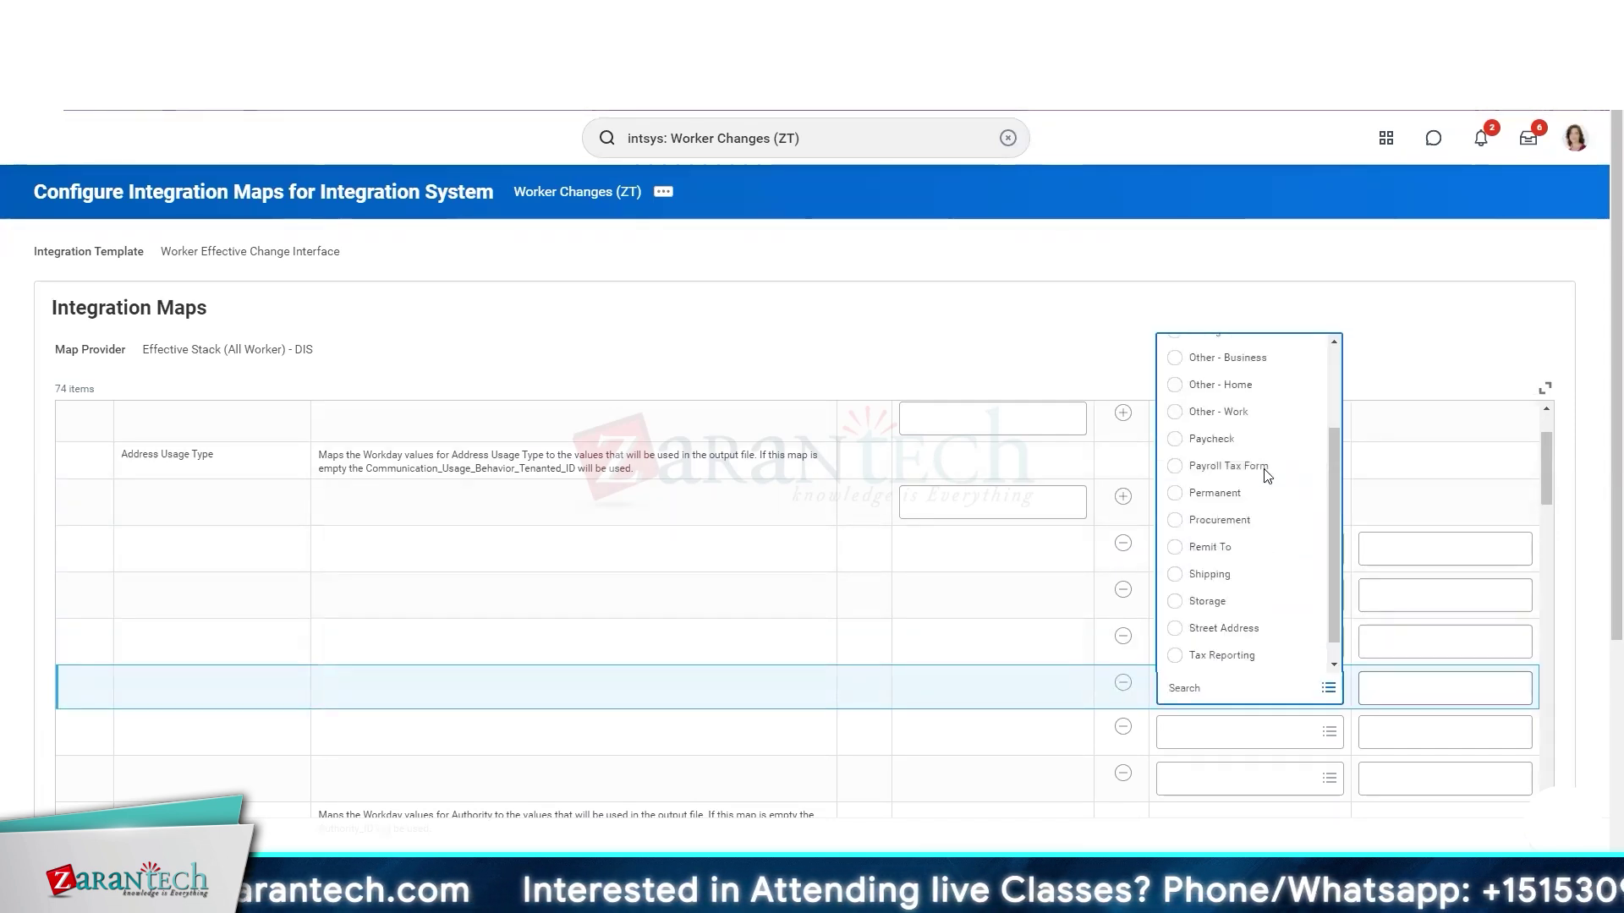
click(1215, 554)
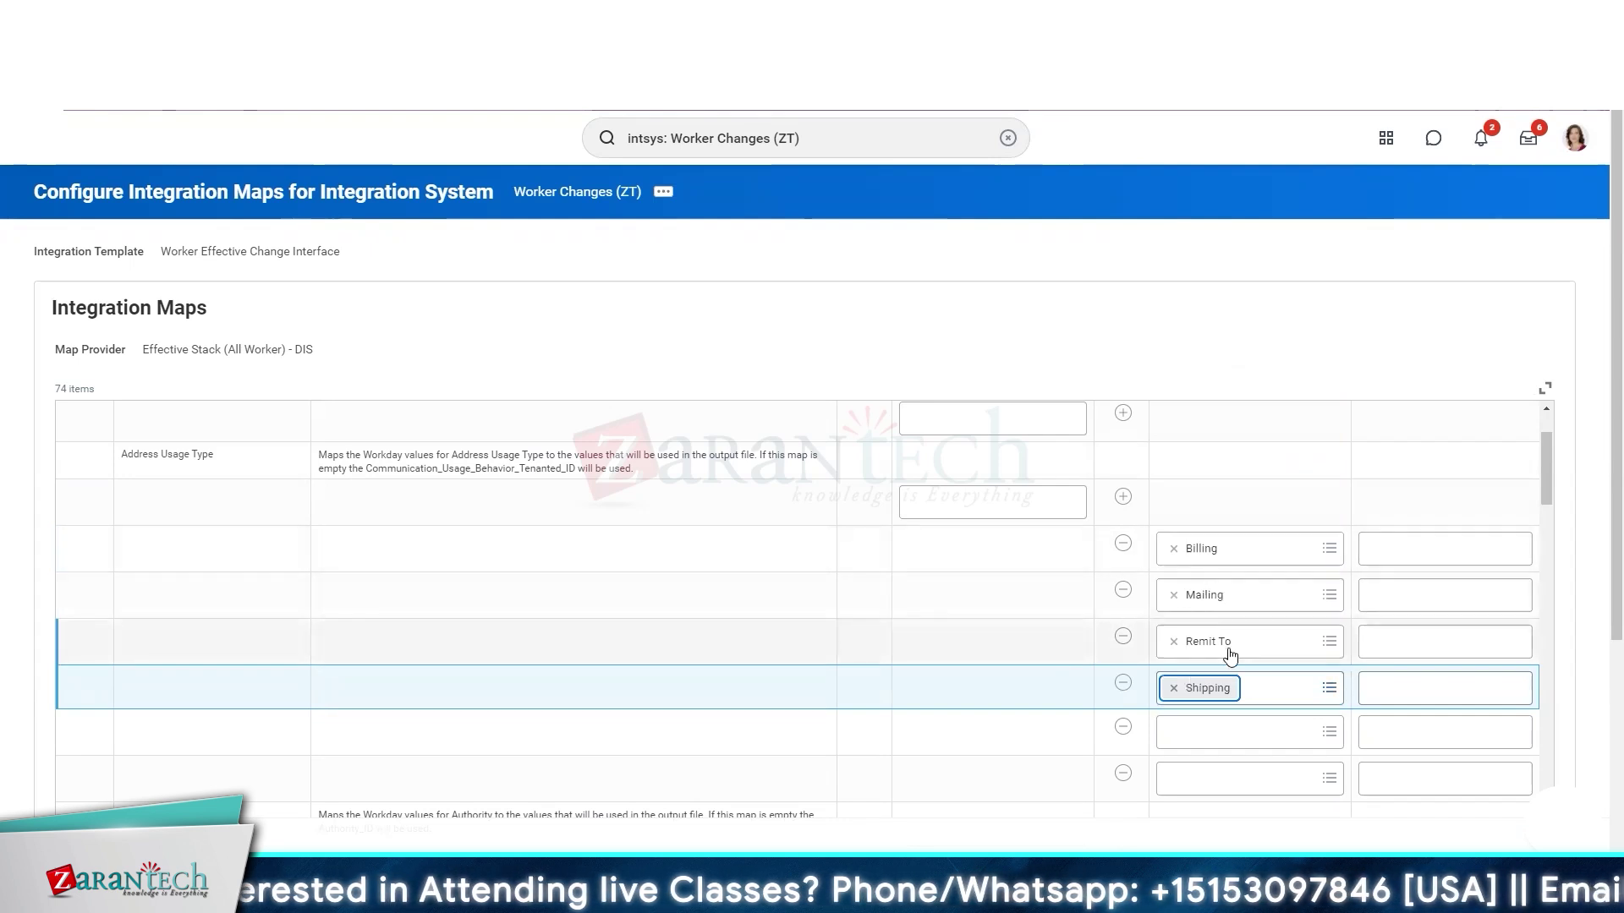
click(1252, 750)
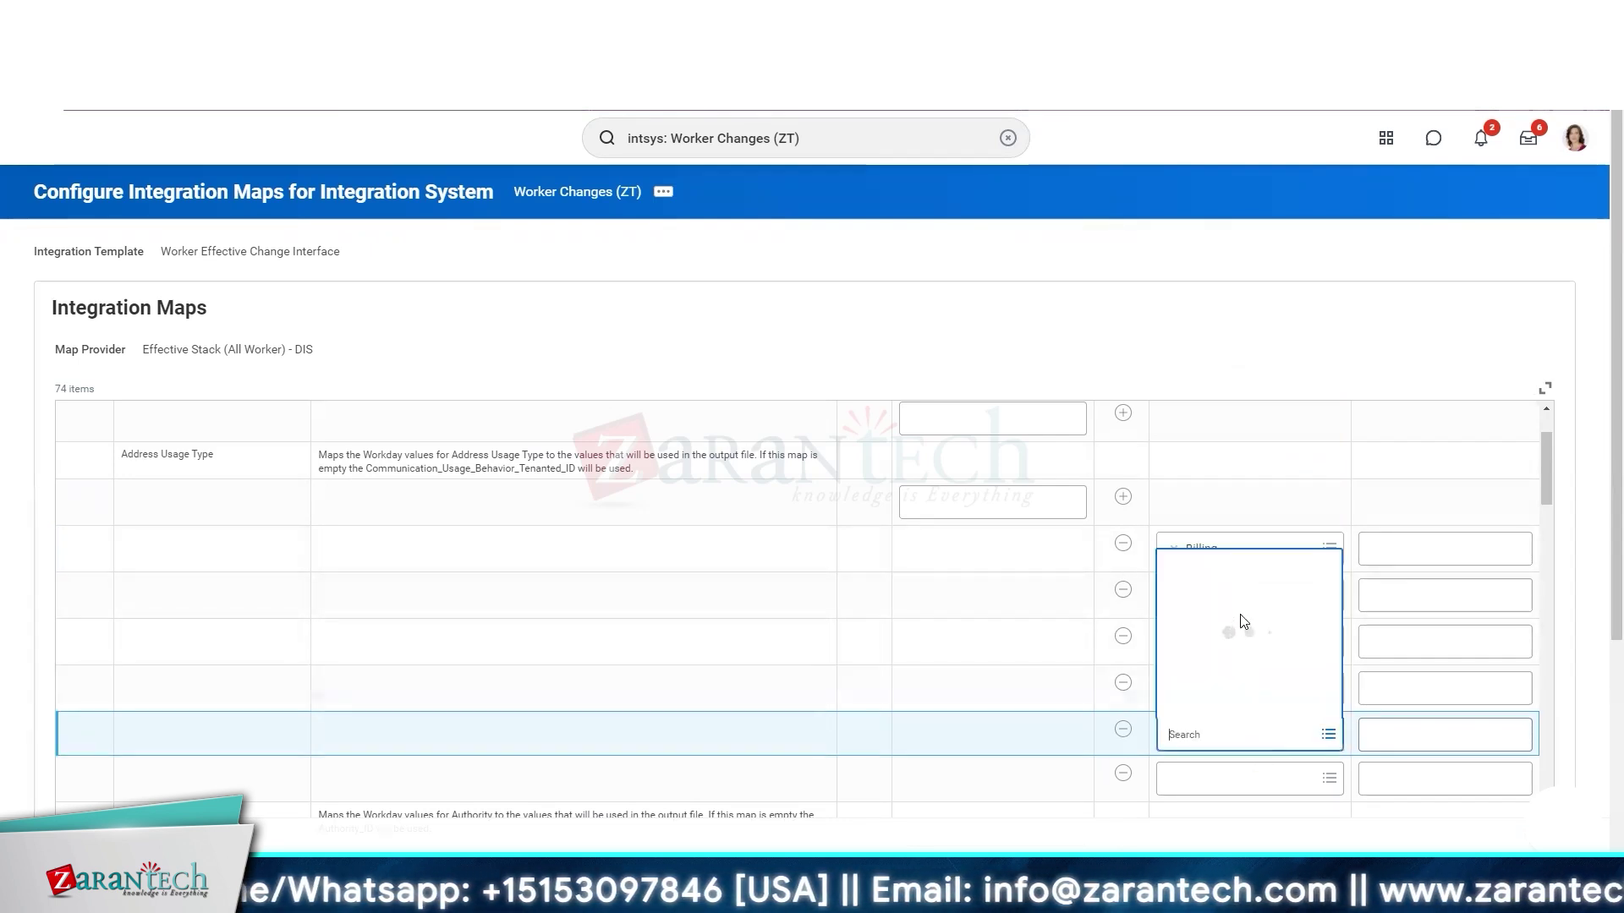
scroll(1245, 625, down, 5)
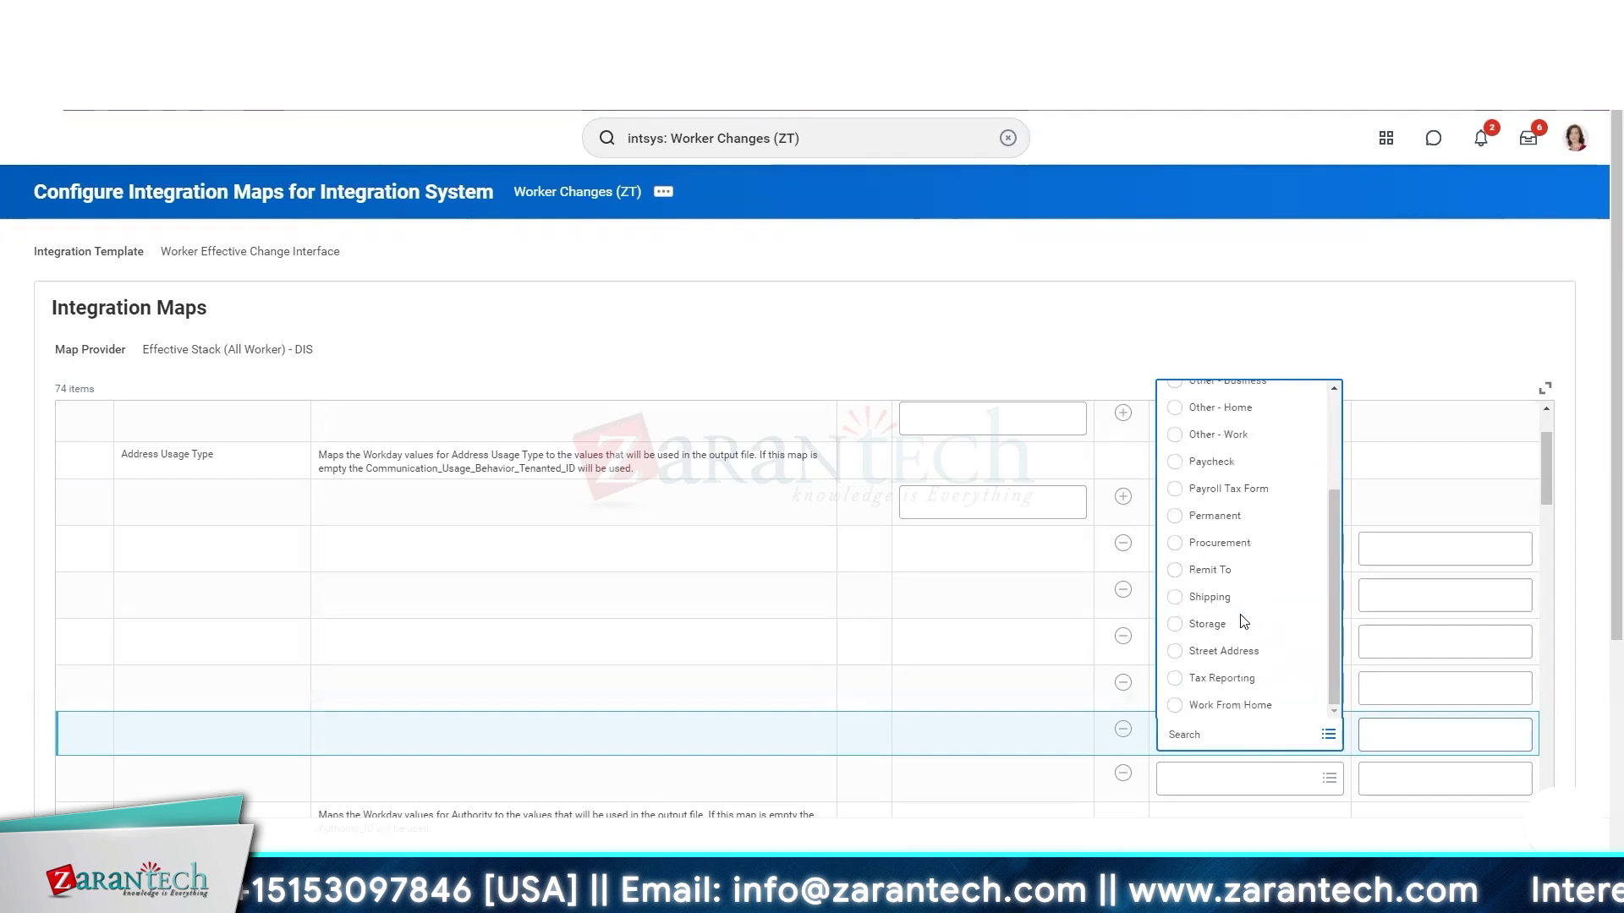
click(1246, 705)
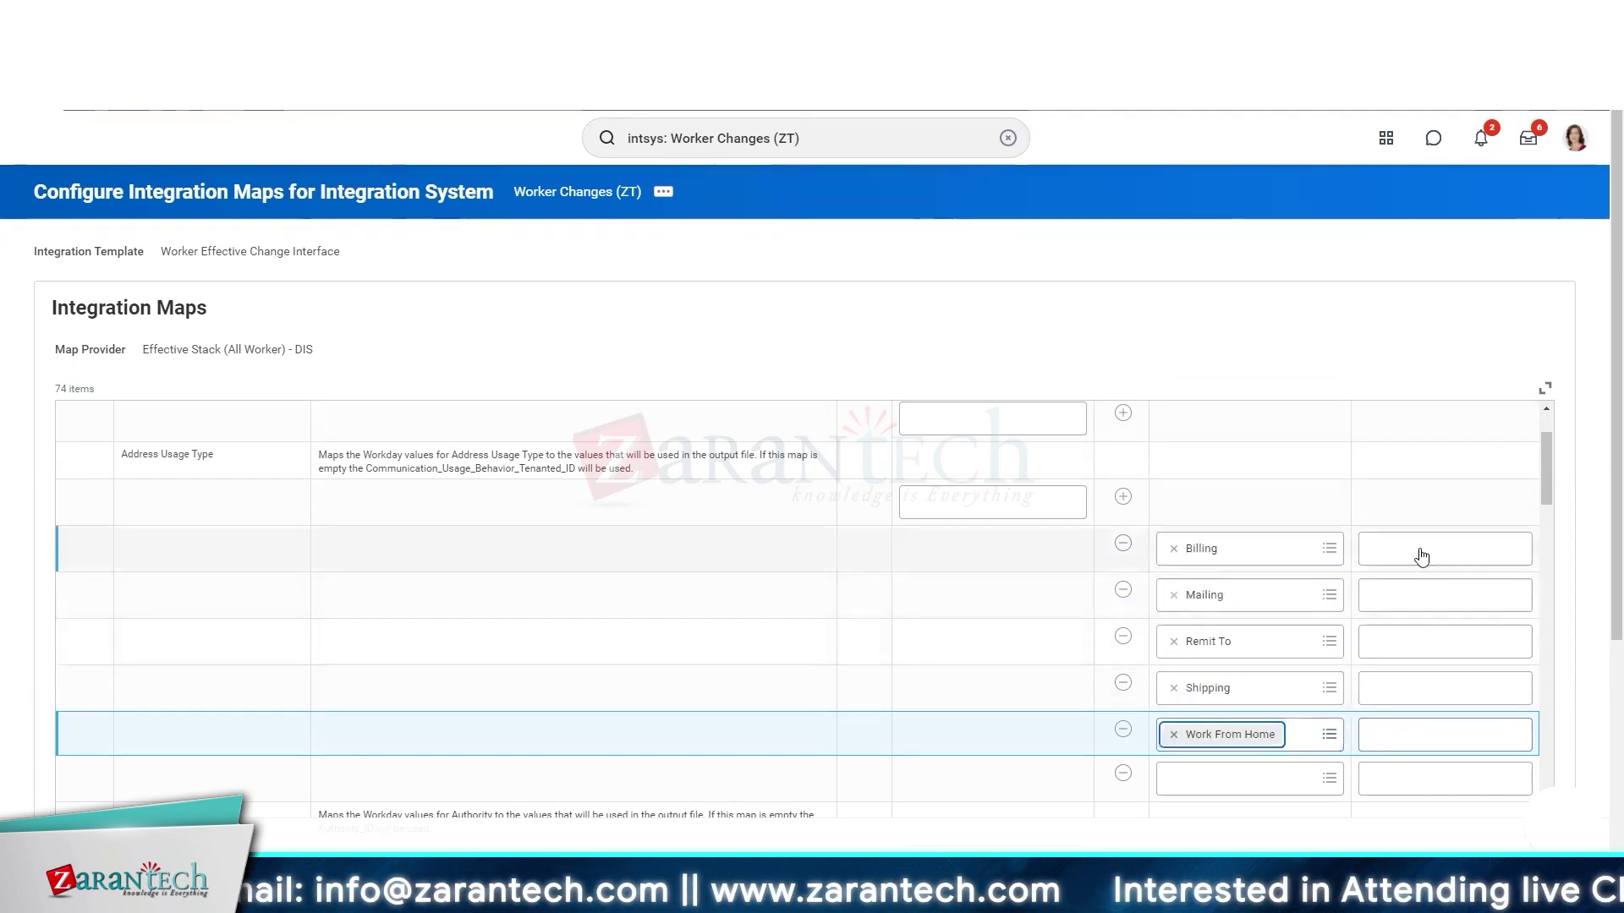
- Enter the external values BILL for Billing, MAIL for Mailing and REMIT for Remit To
click(1422, 551)
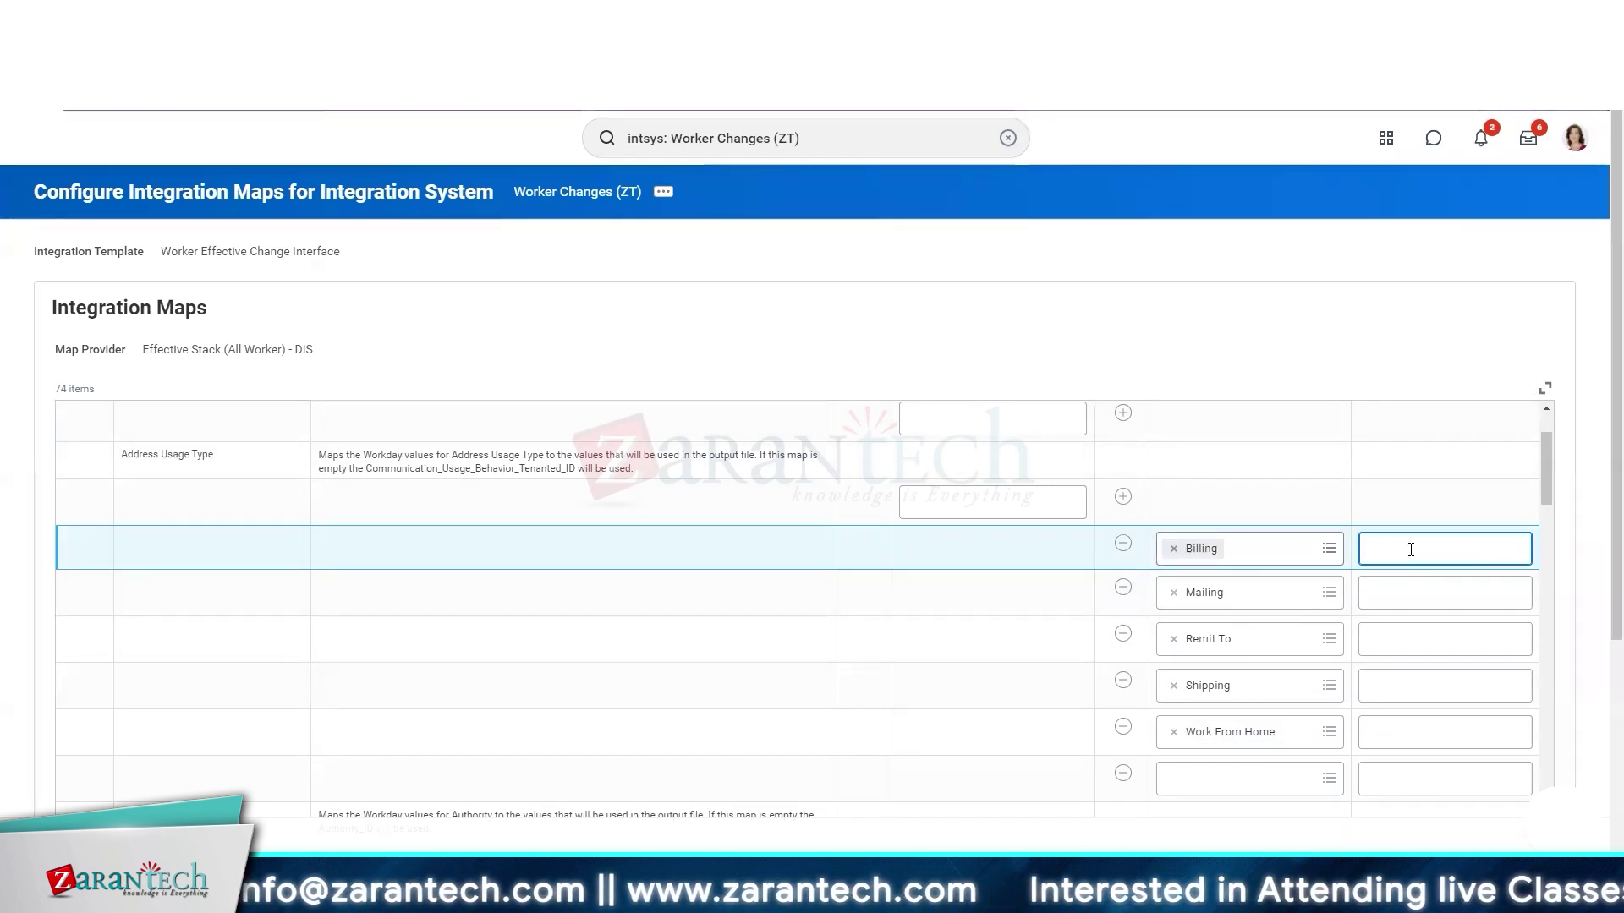
text(BILL)
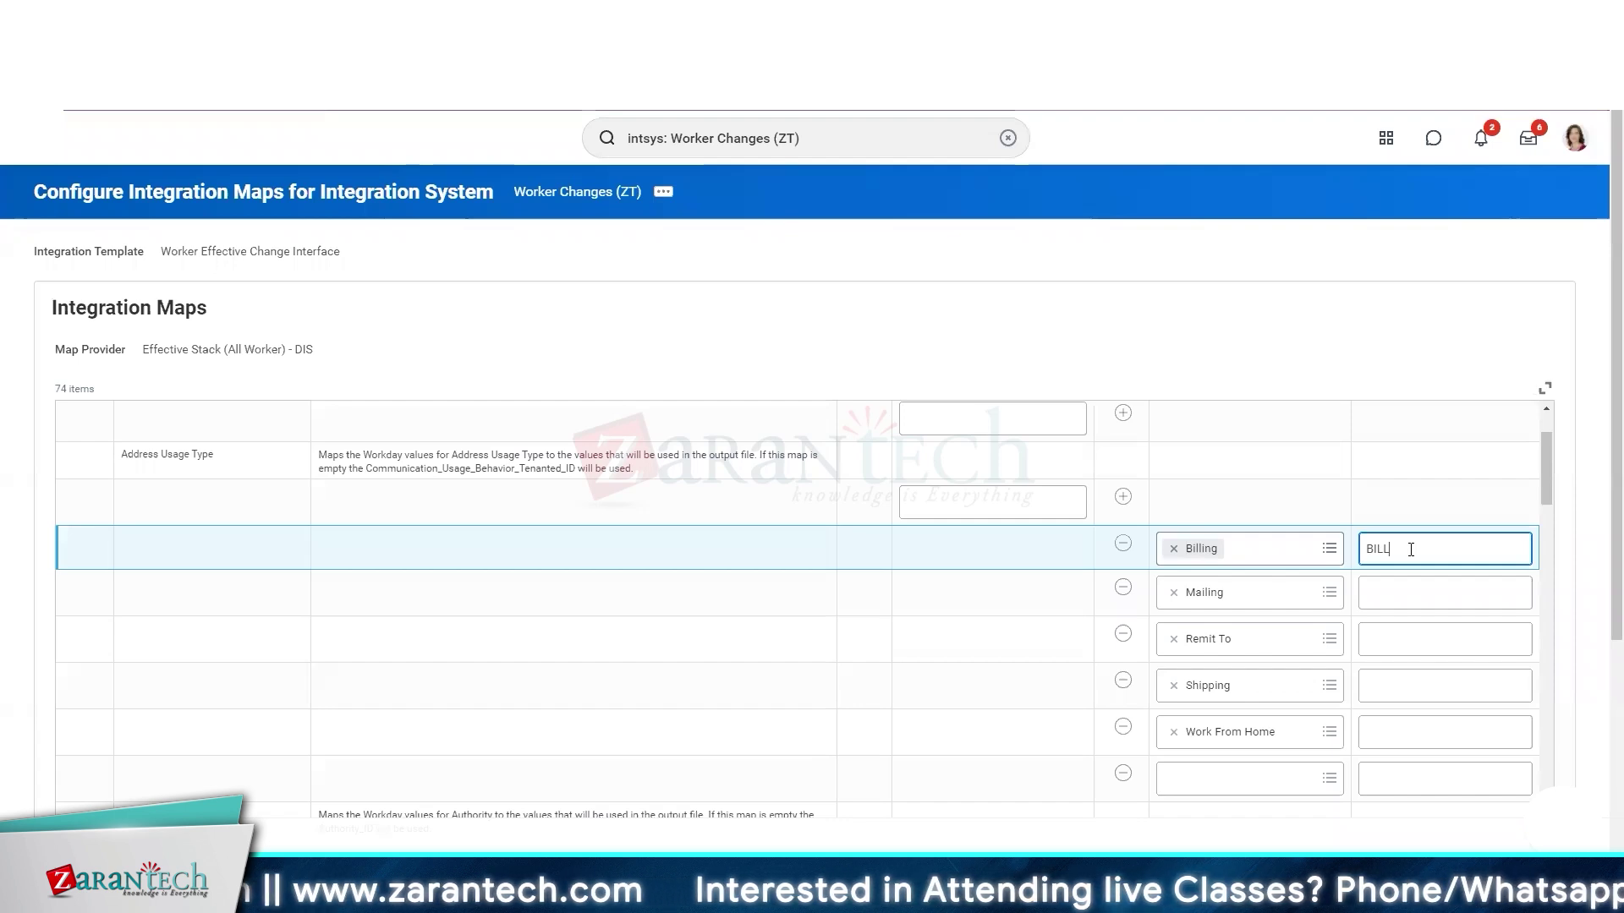
click(1462, 595)
text(MAIL)
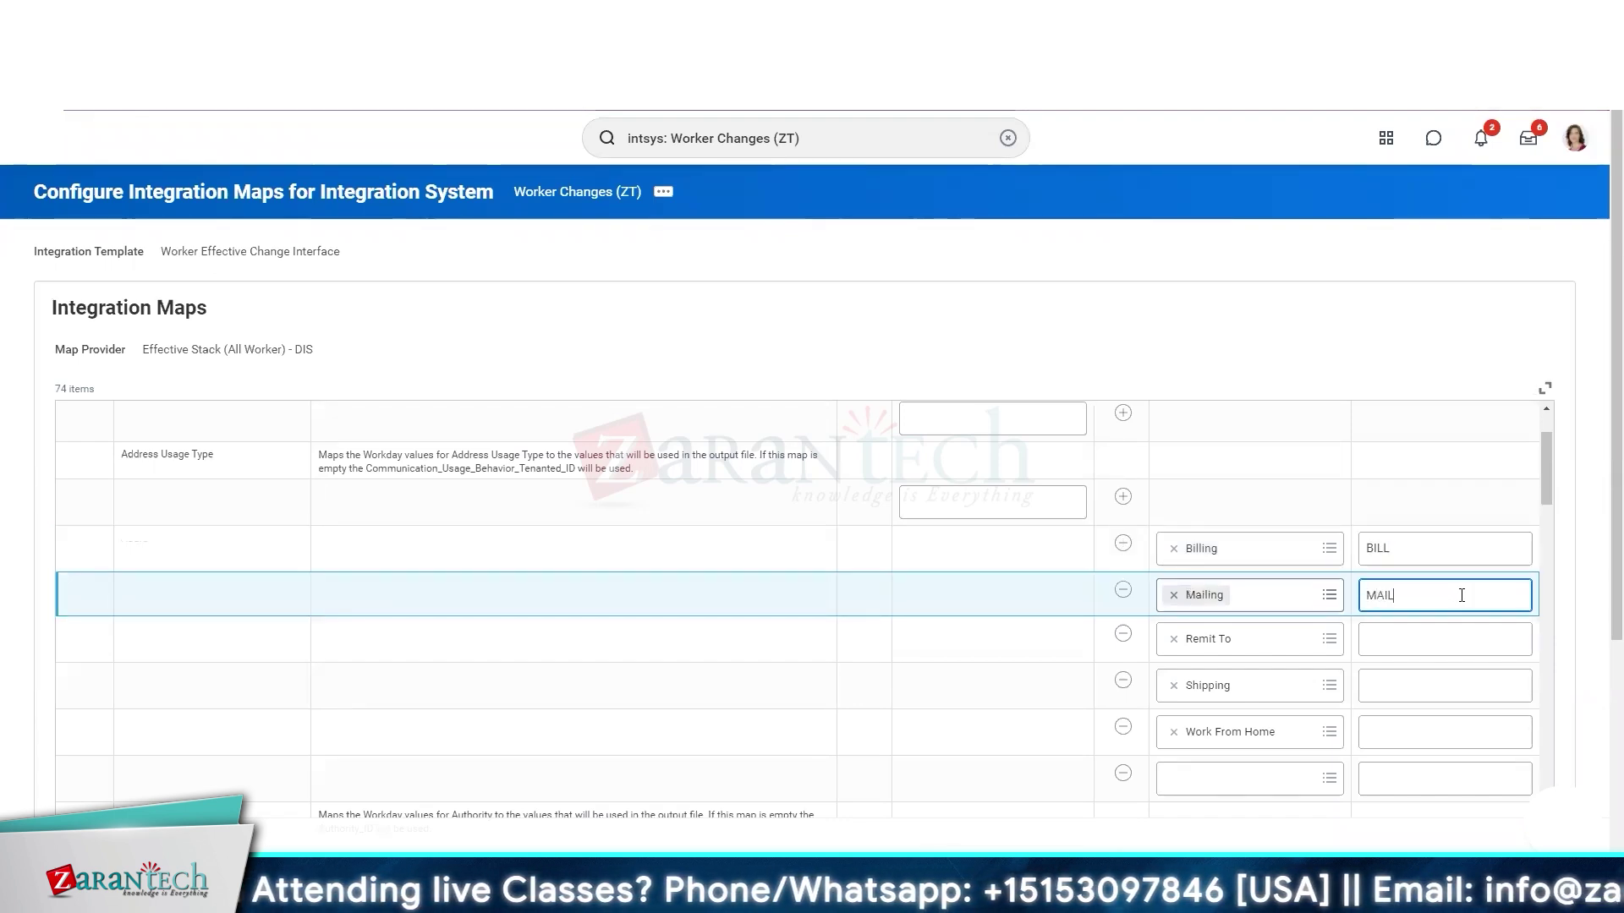
click(1458, 643)
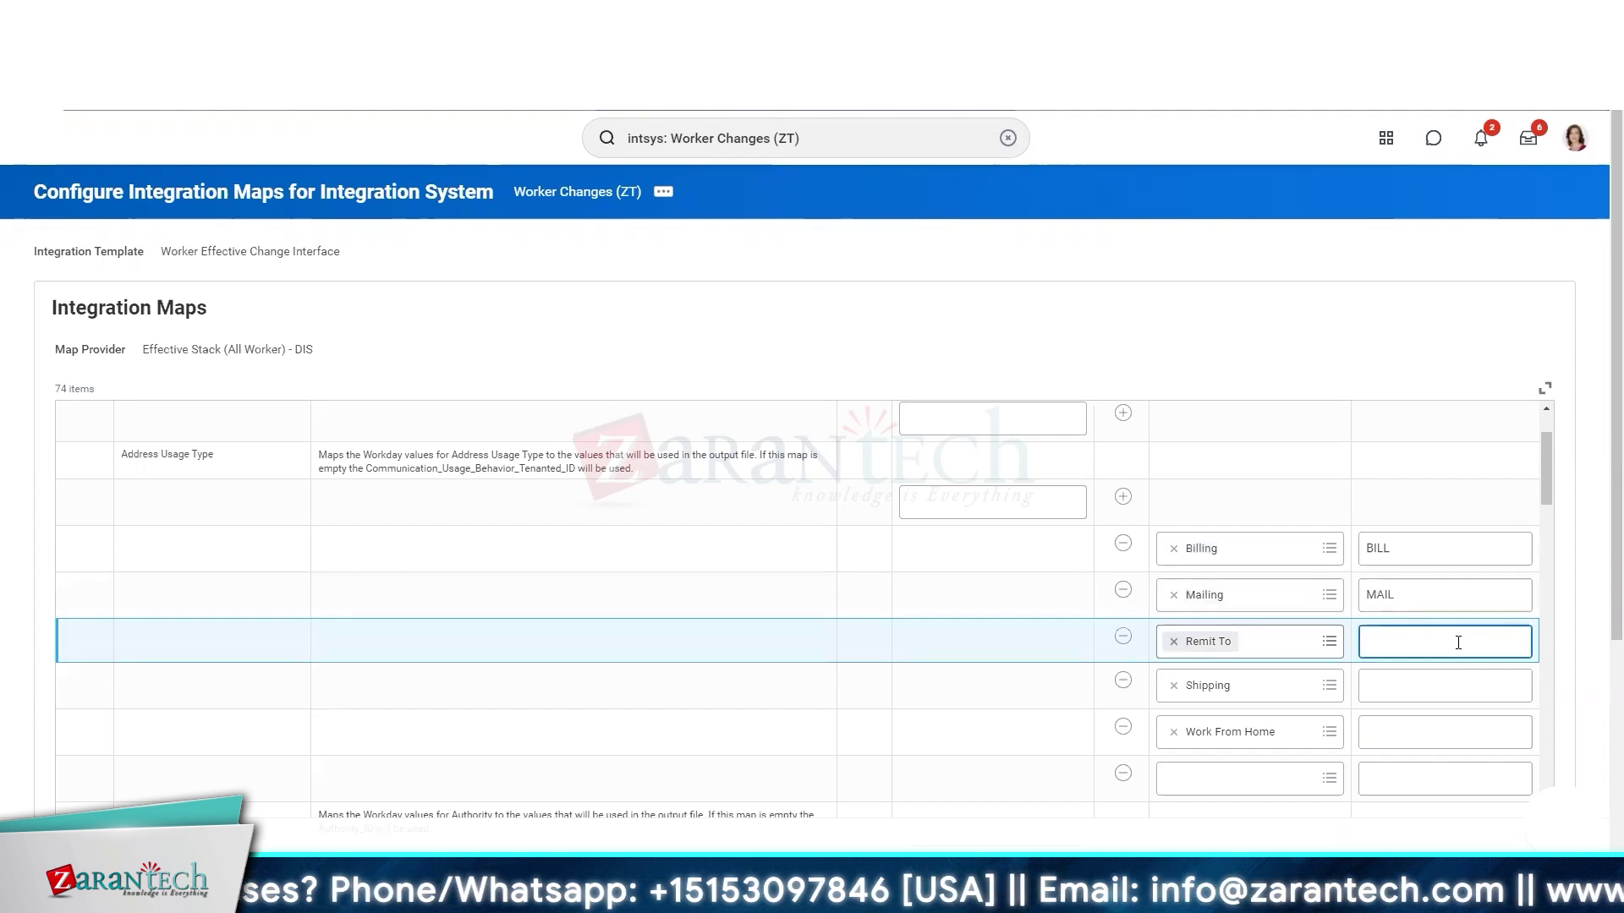
text(REMIT)
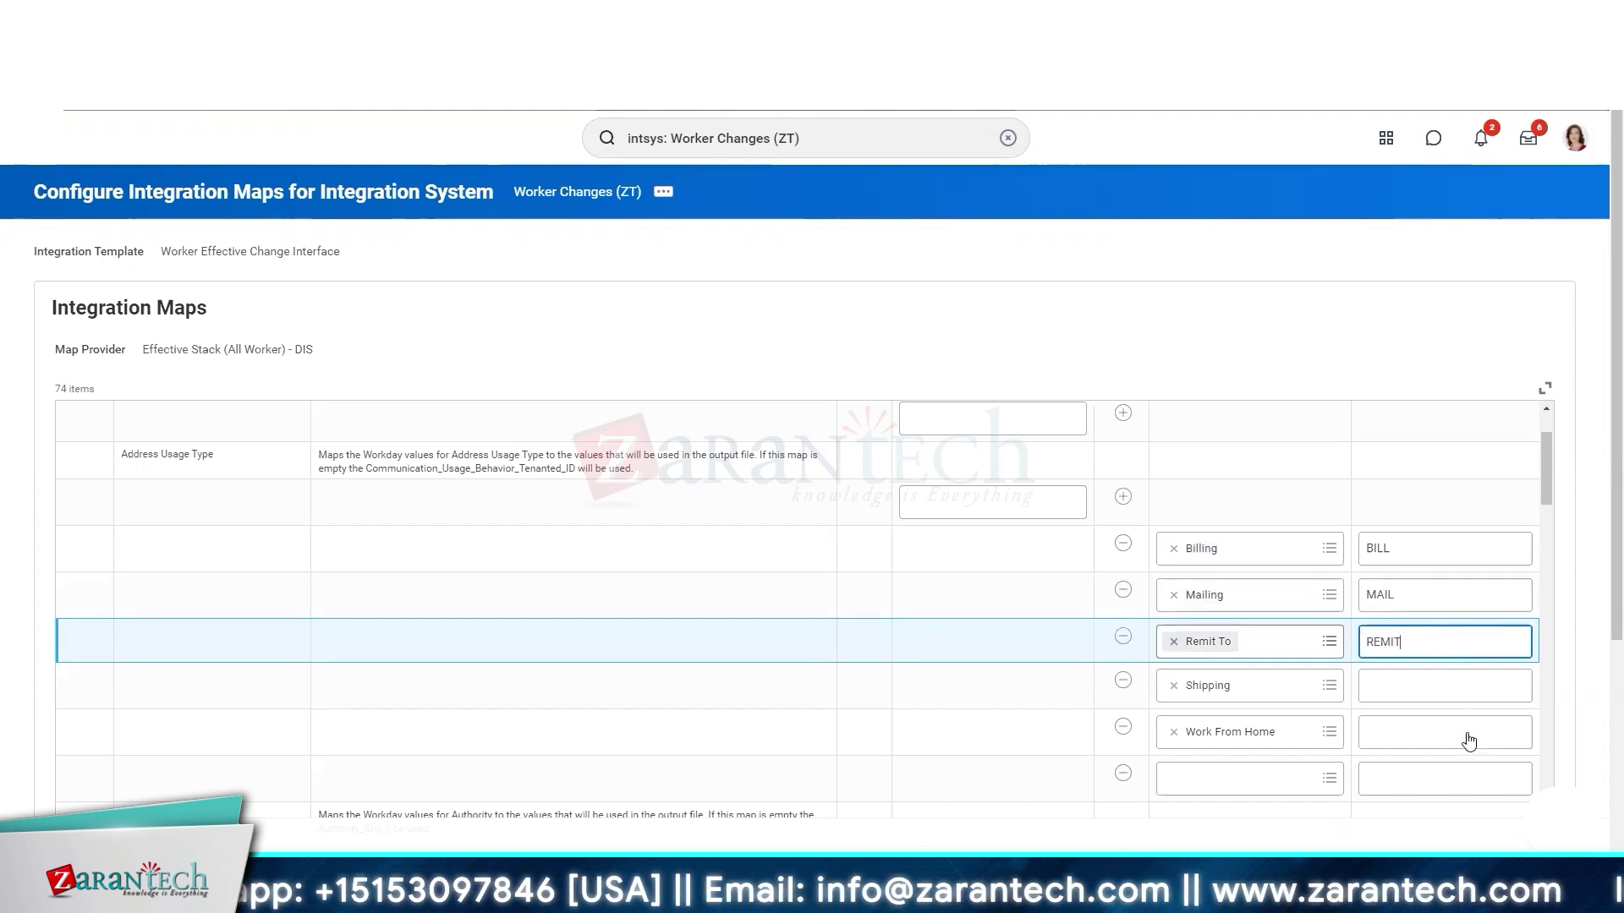
- Enter the external values SHIP for Shipping and WFH for Work From Home, and remove the unused sixth row
click(1451, 681)
text(S)
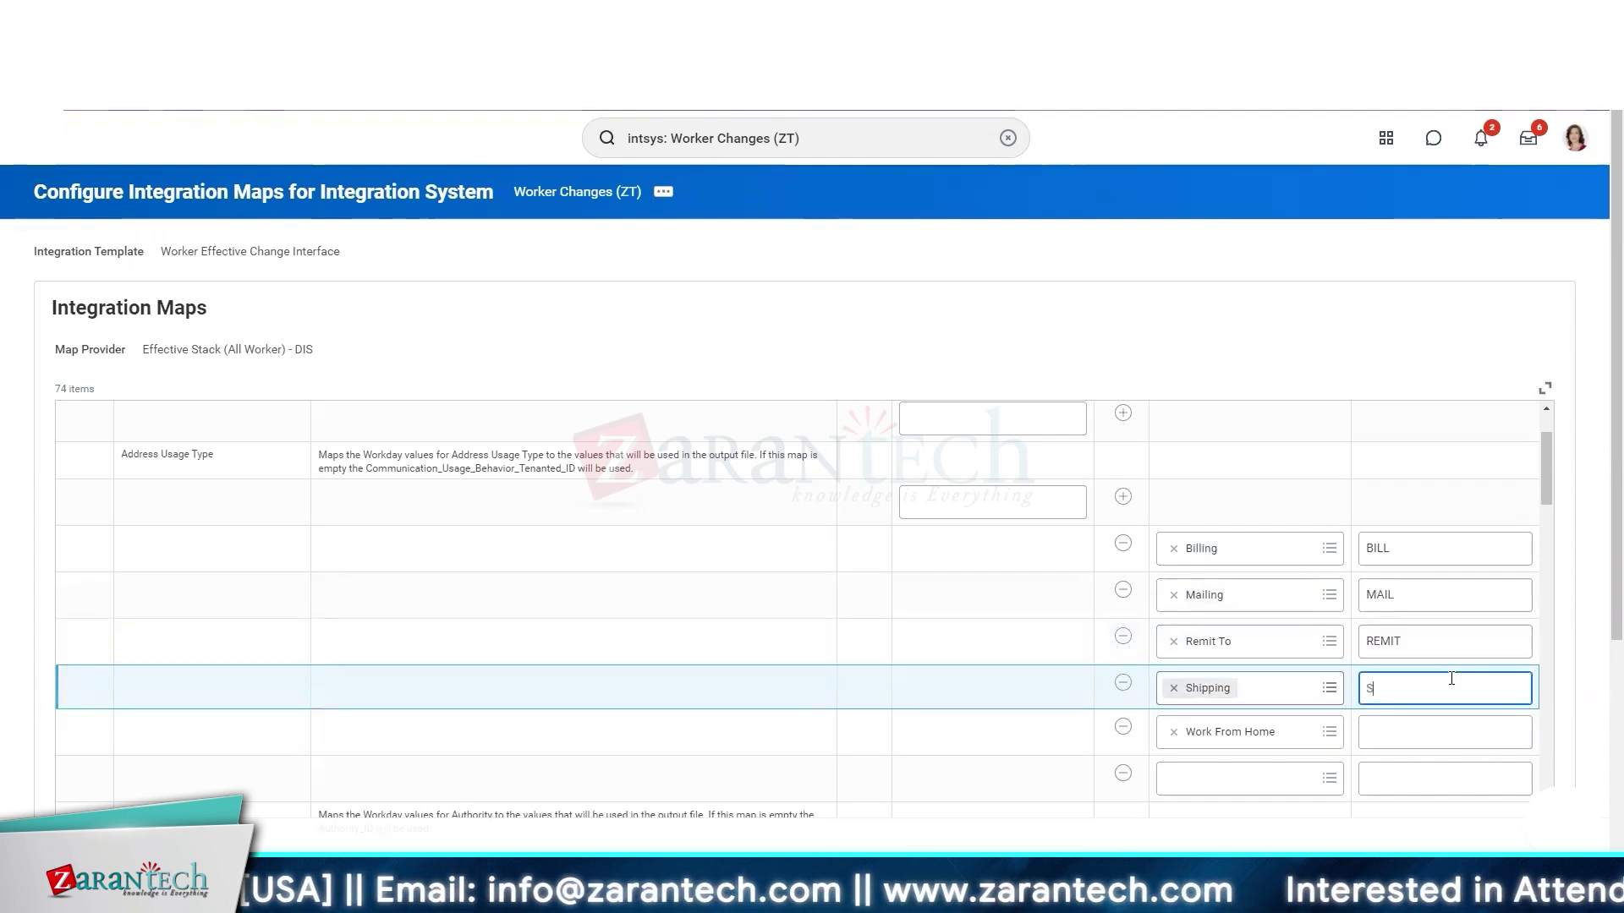
text(HIP)
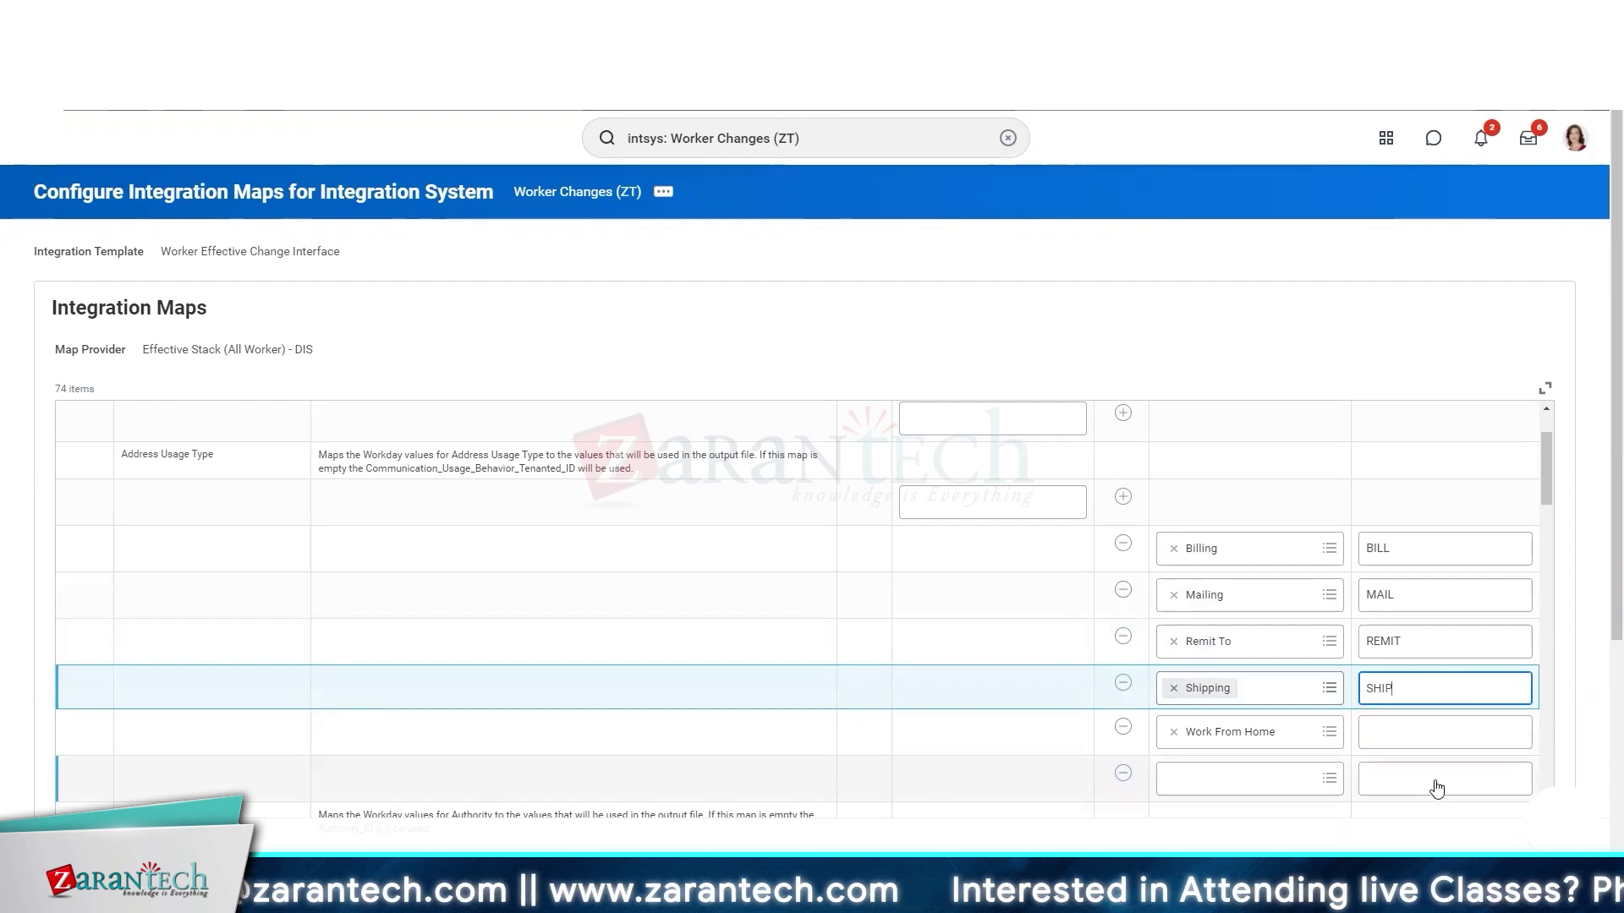
click(1441, 736)
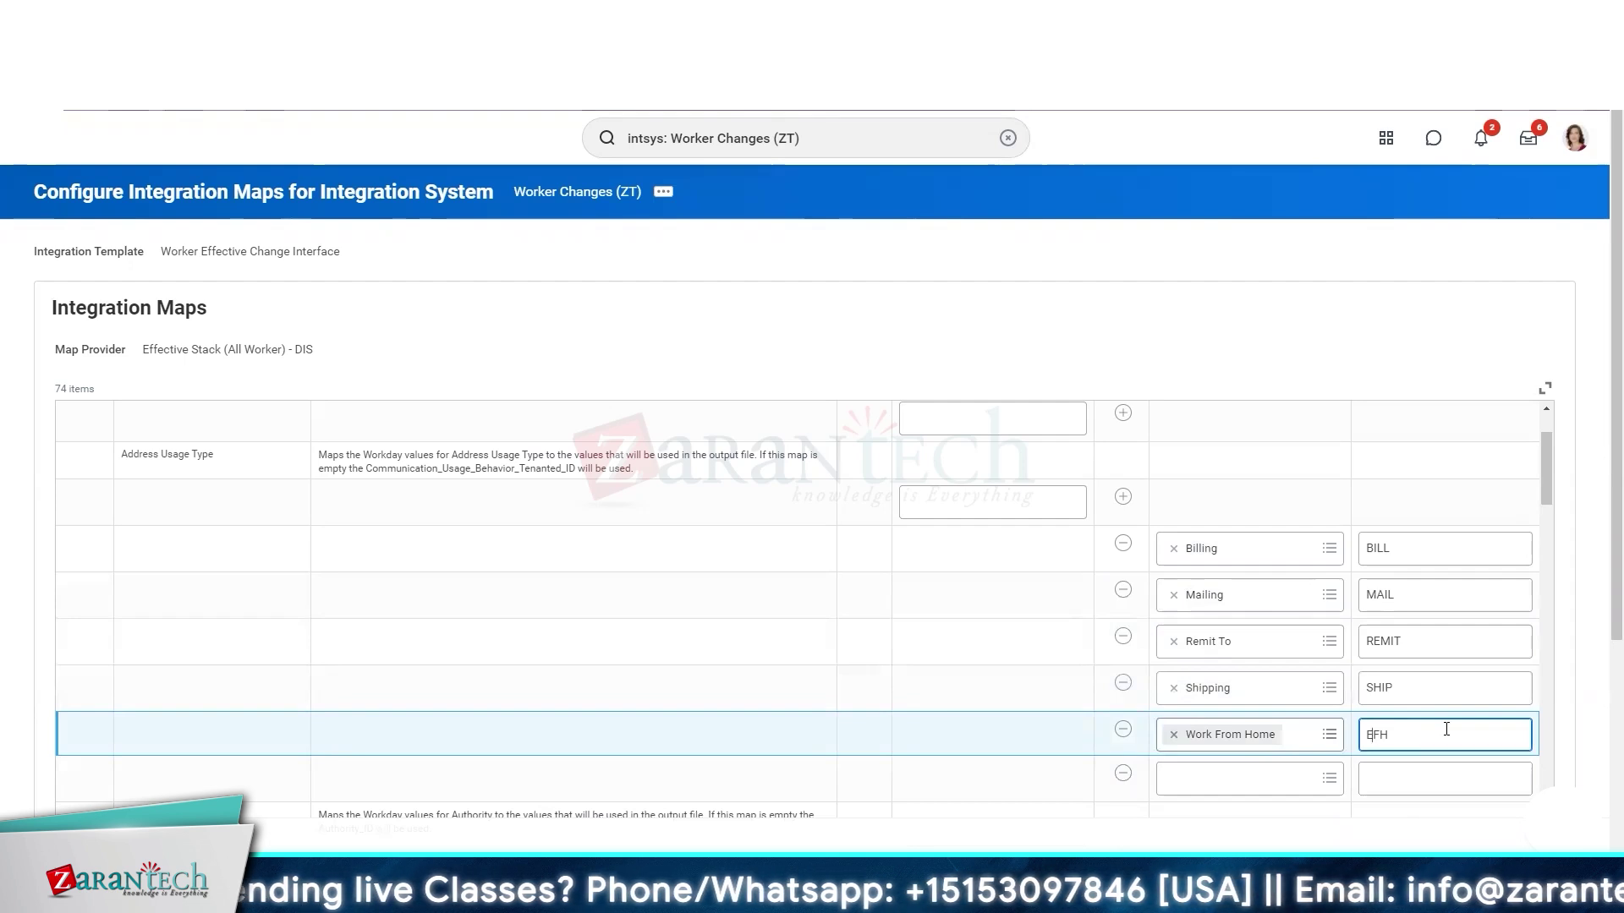
text(W)
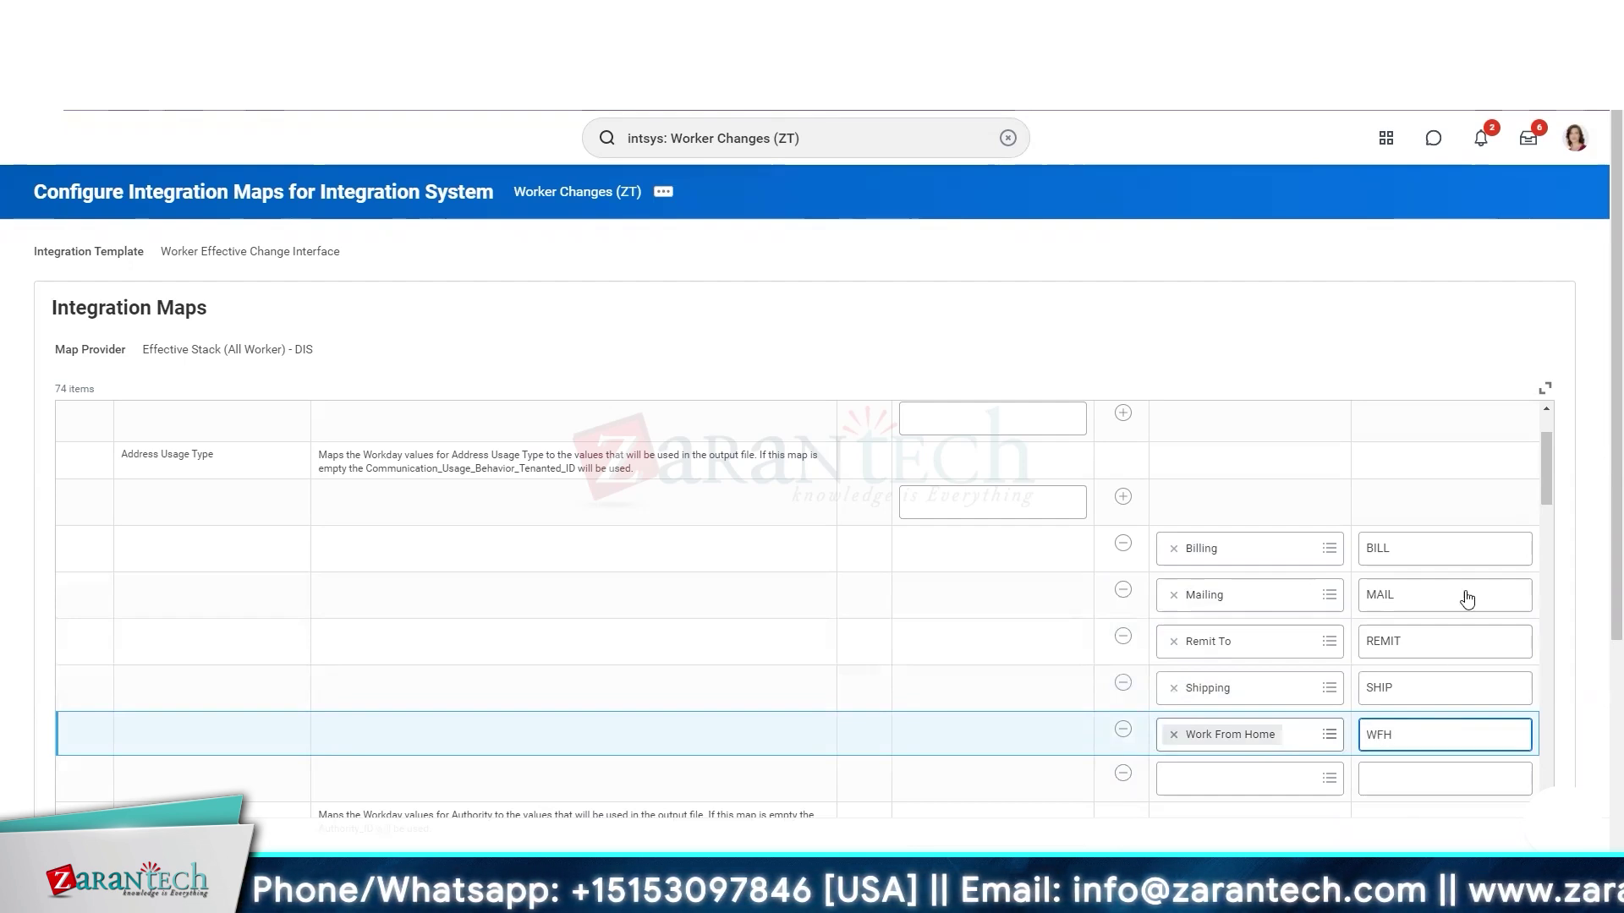
click(1118, 778)
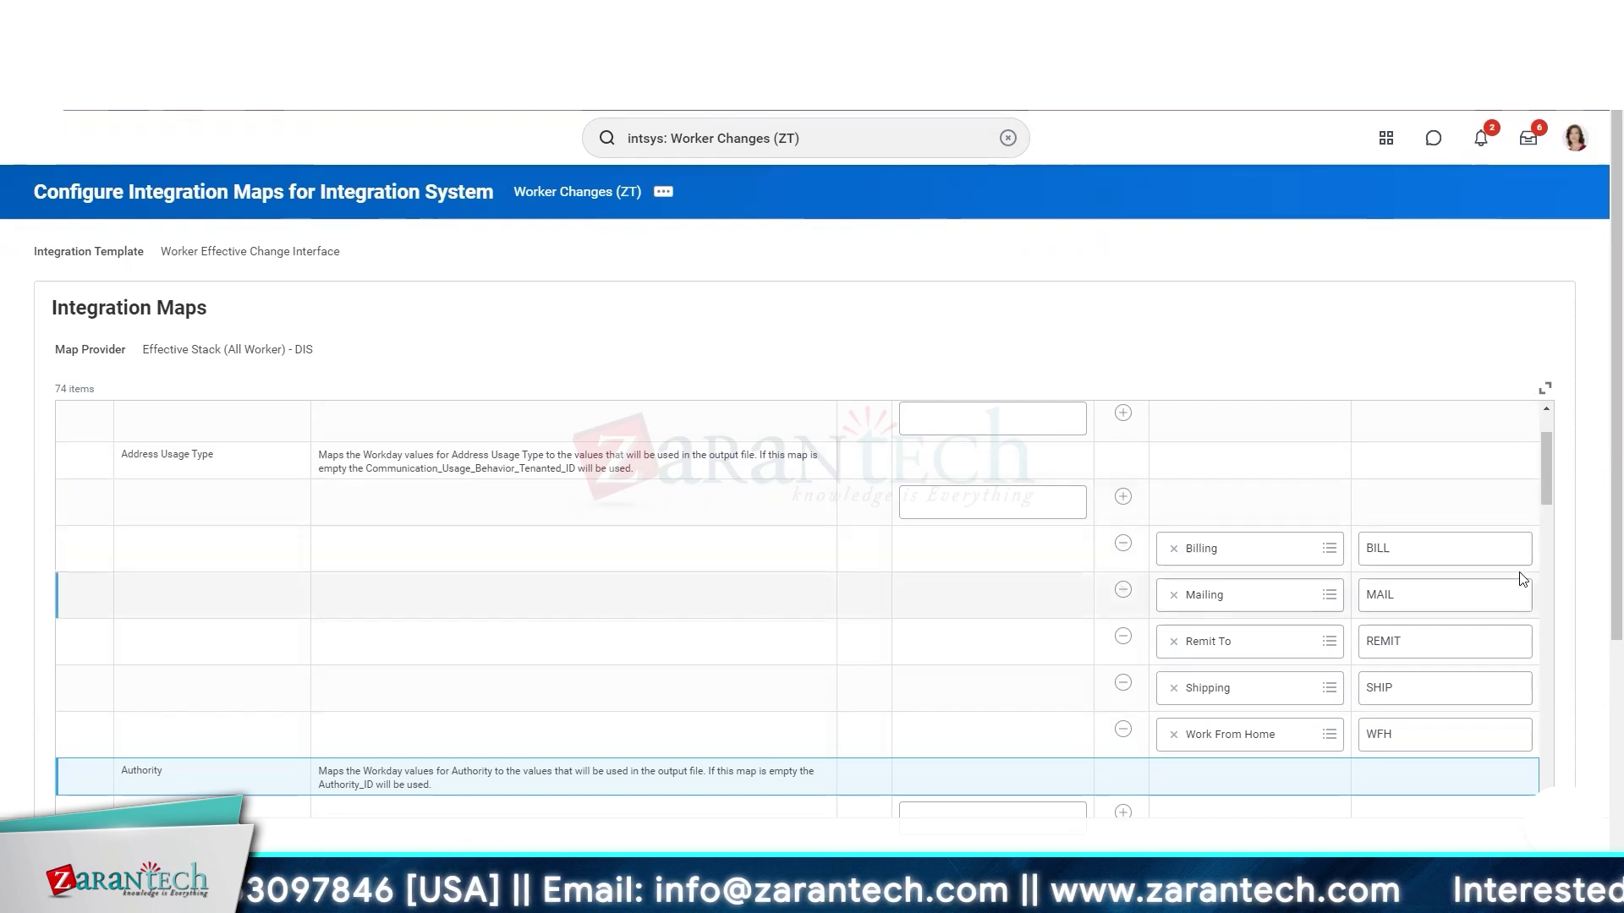
drag(1544, 456, 1550, 466)
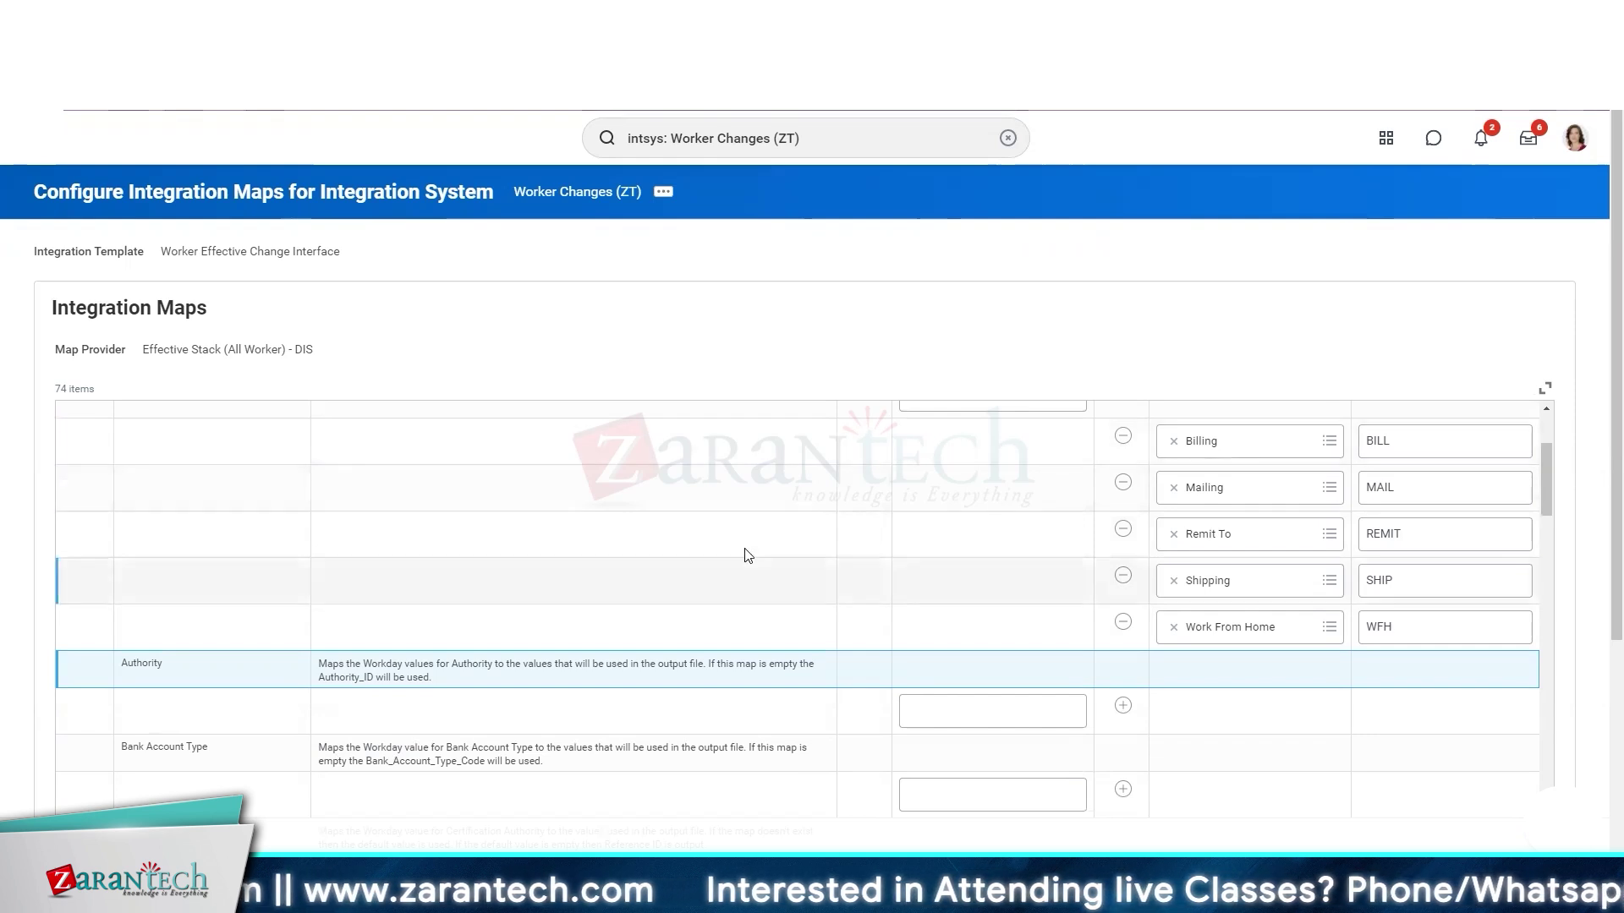
scroll(626, 545, up, 1)
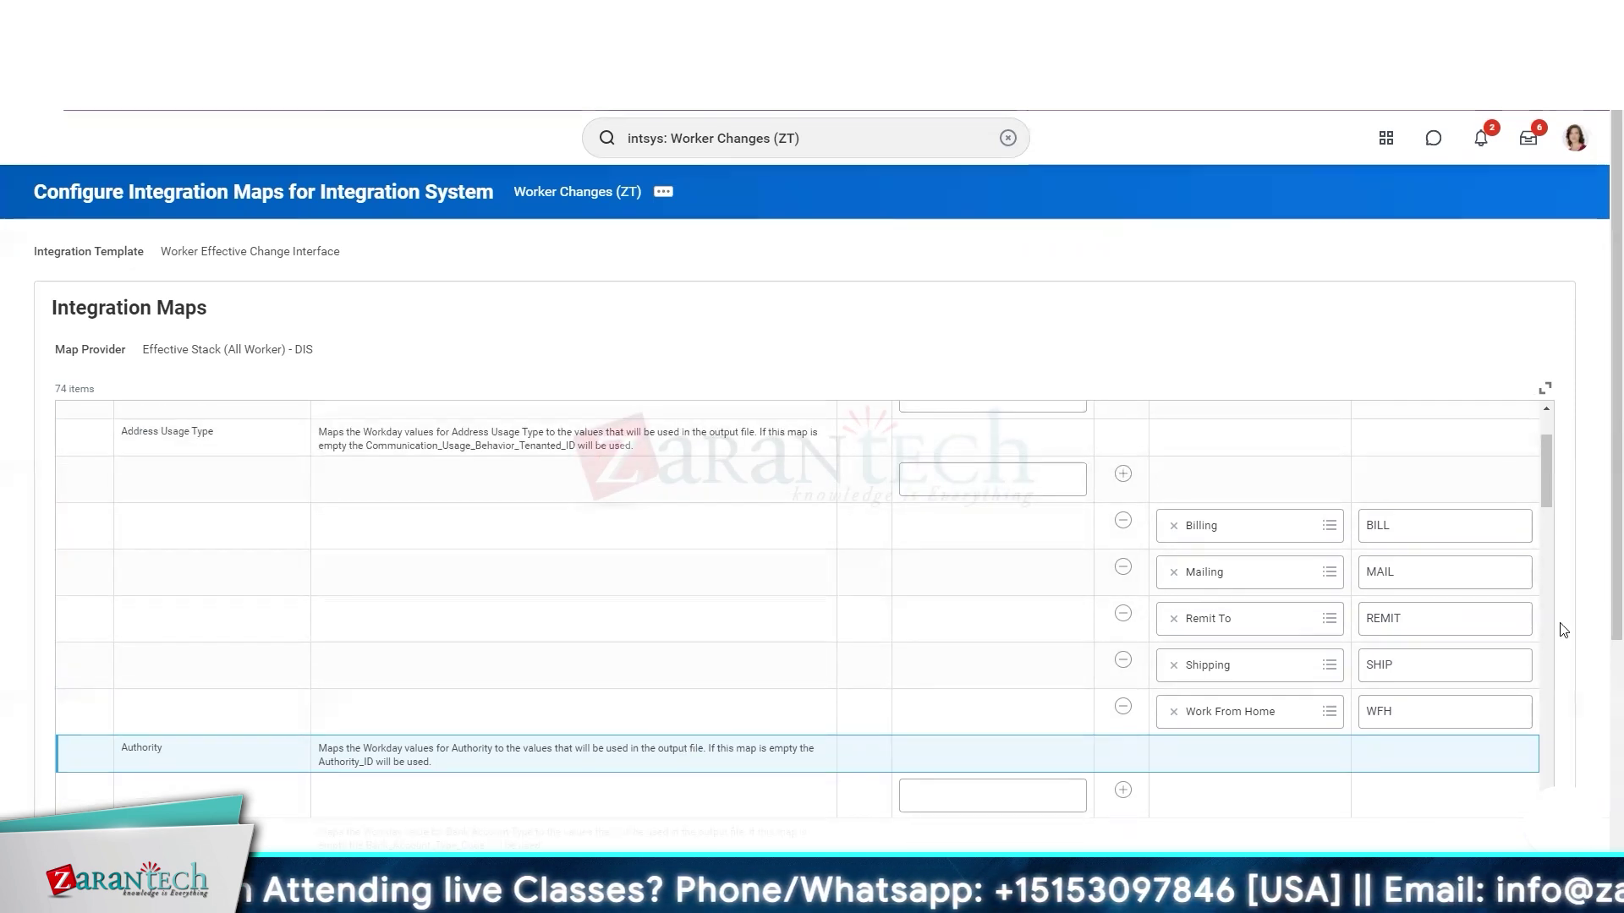
right_click(1596, 630)
click(1141, 356)
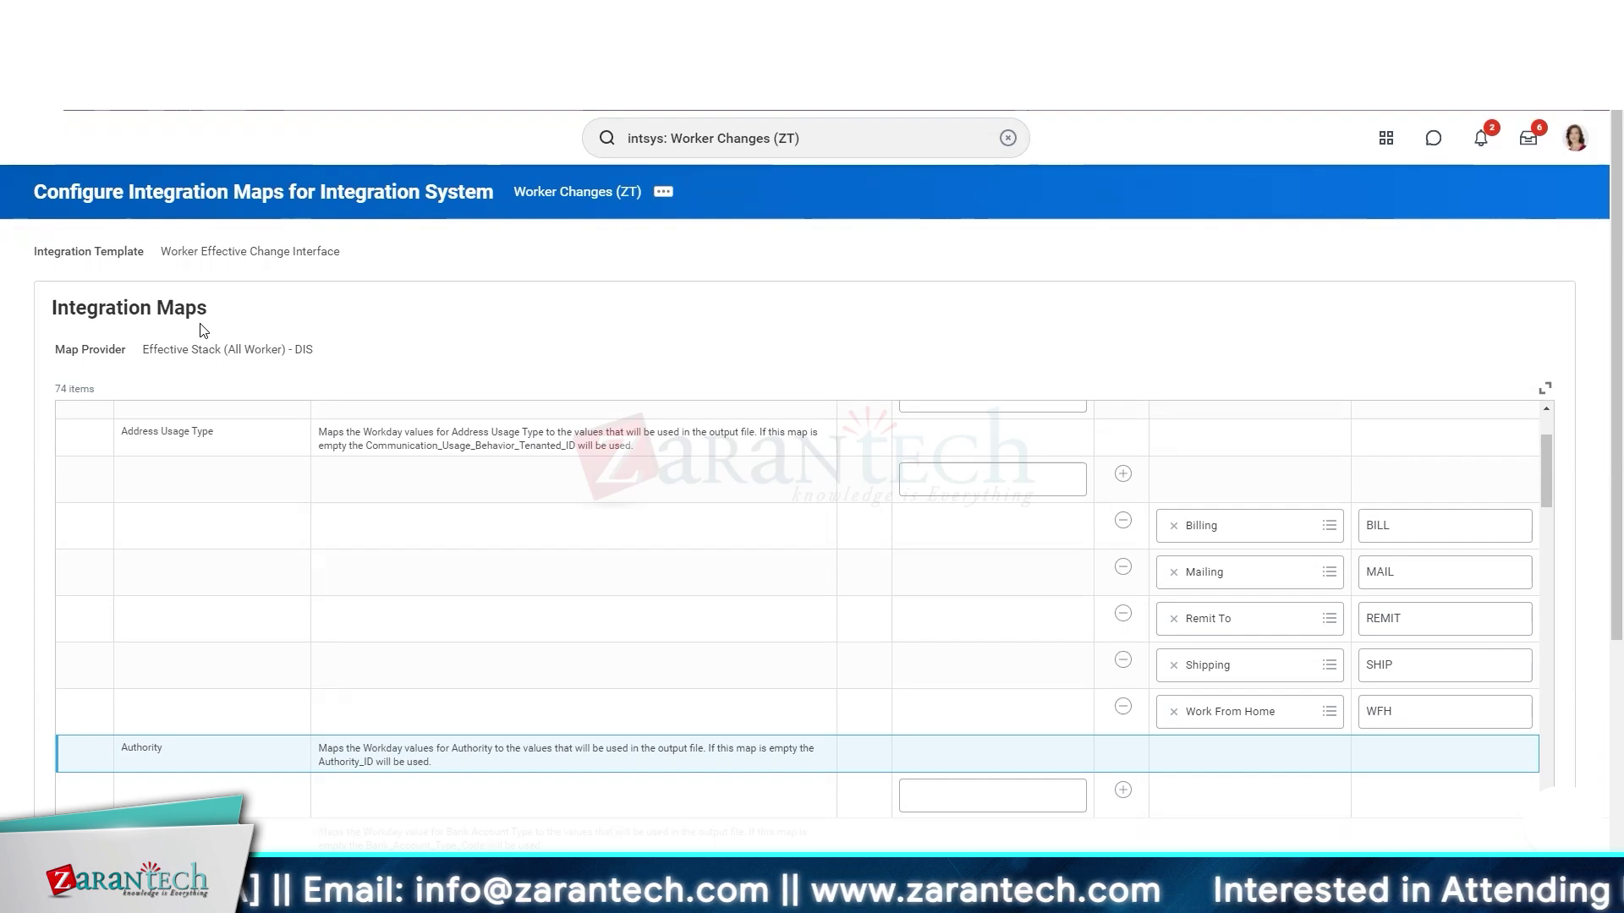
- Add three rows to the Gender map and set their internal values to Female, Male and Not Declared
scroll(332, 430, up, 3)
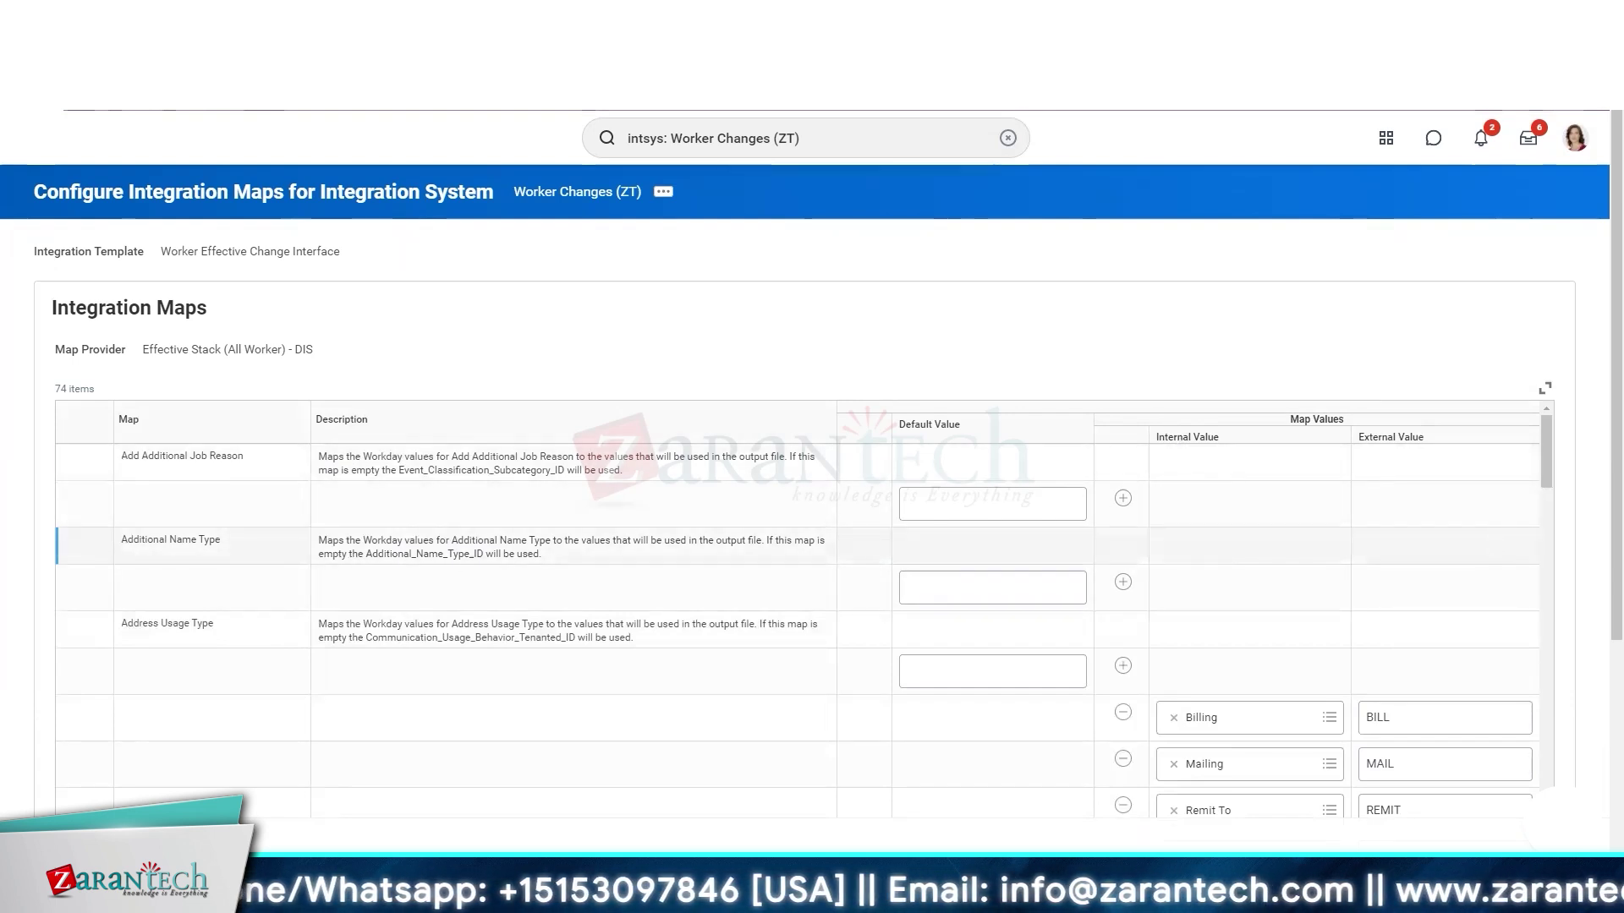
scroll(989, 489, down, 6)
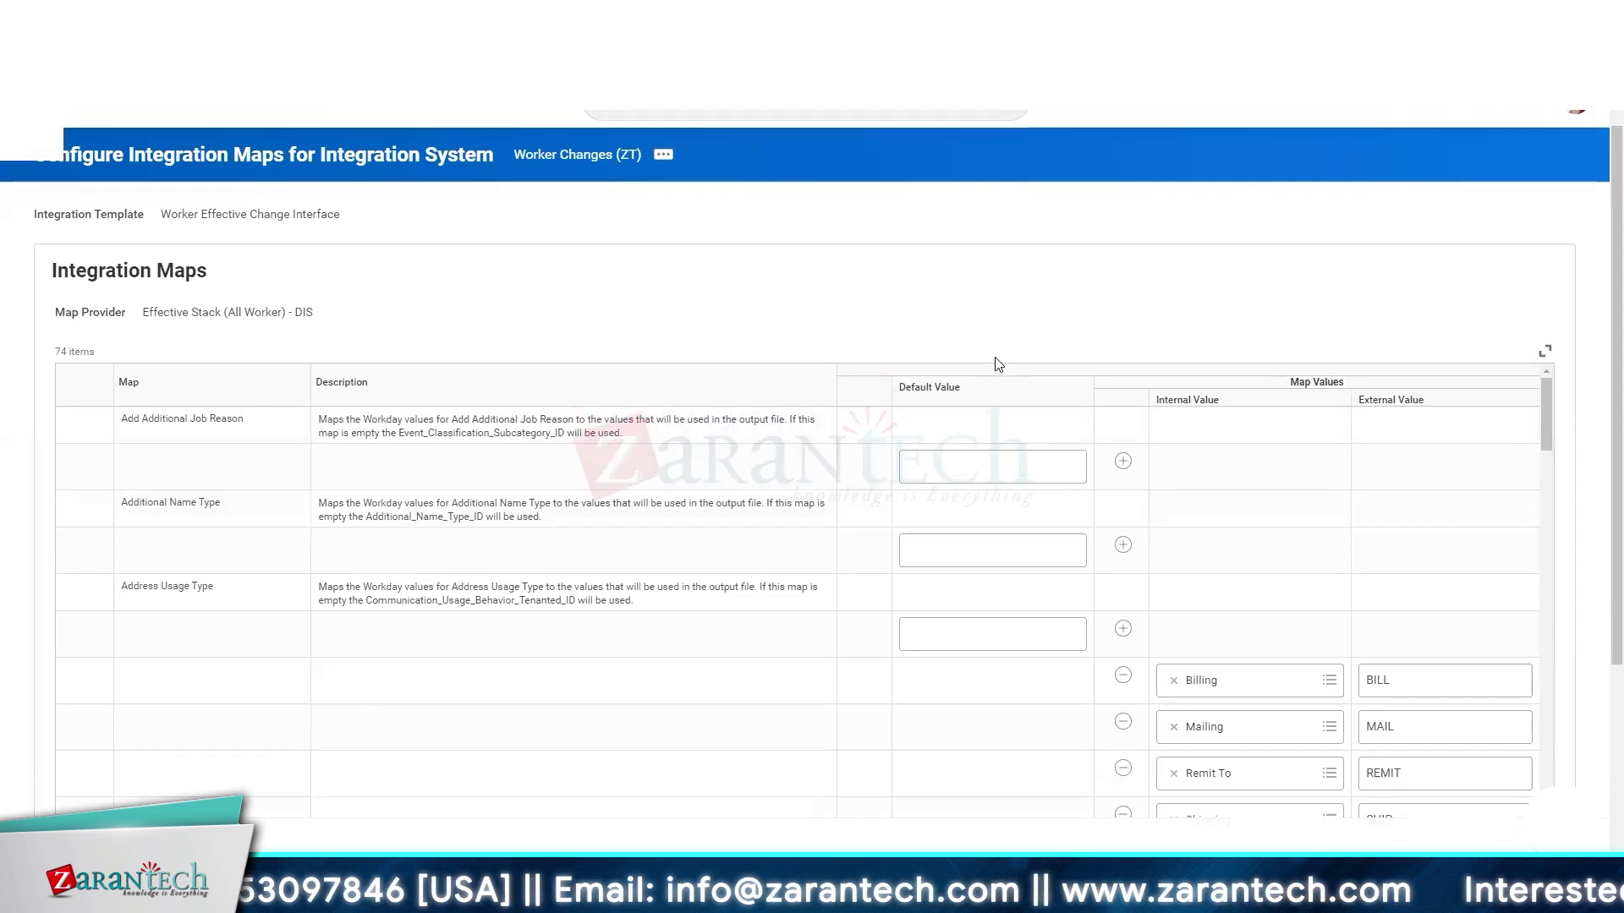
scroll(989, 488, down, 12)
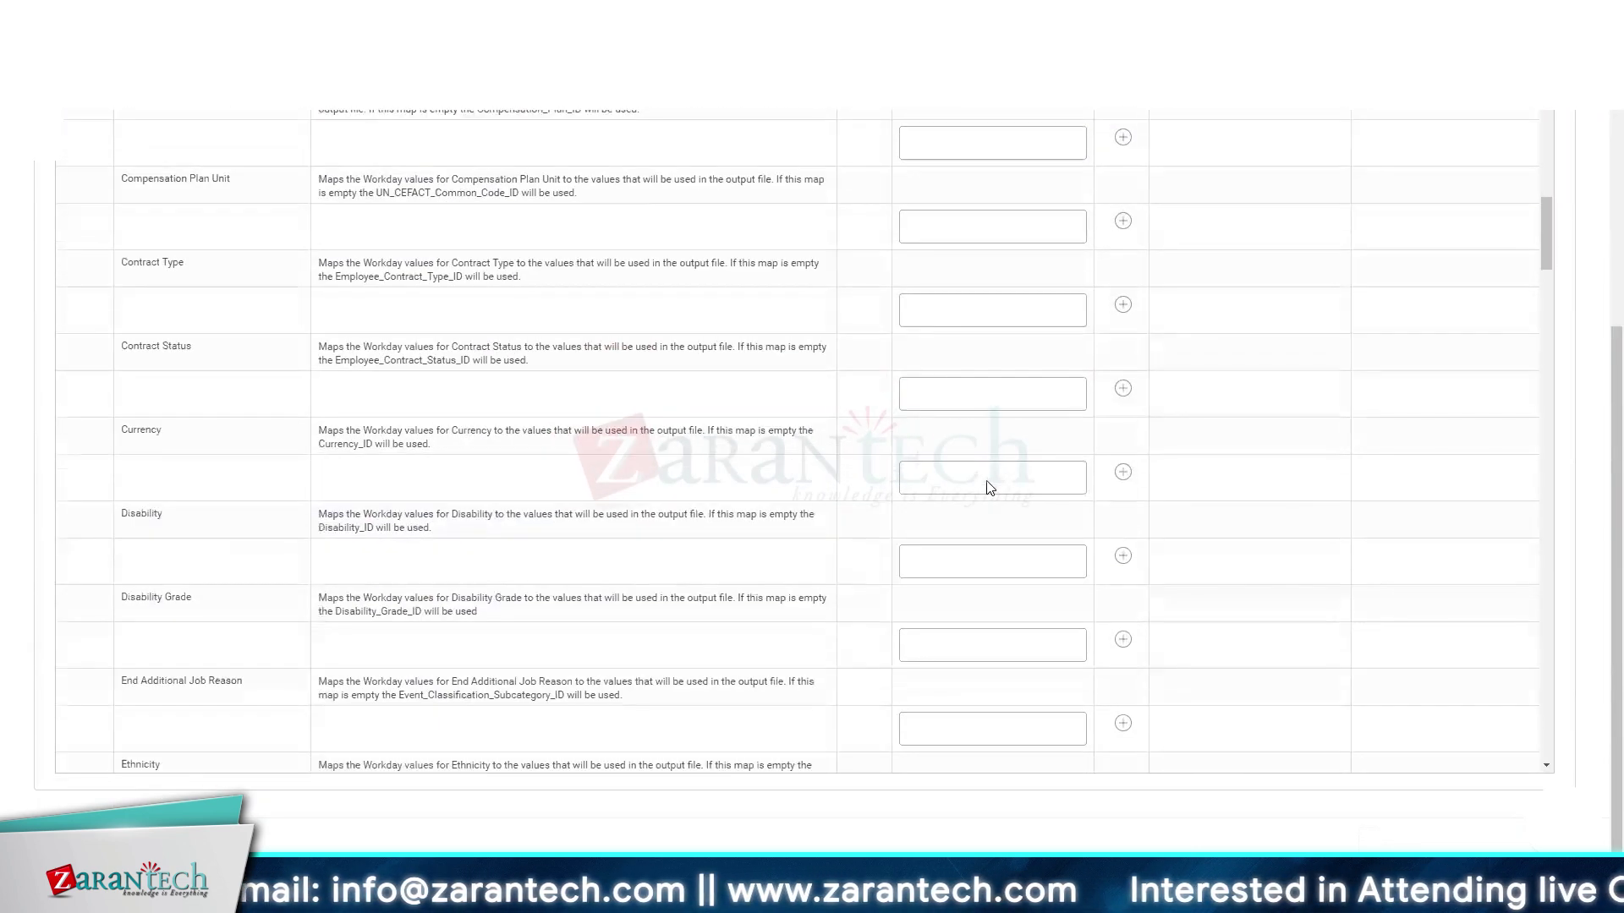
scroll(990, 489, down, 1)
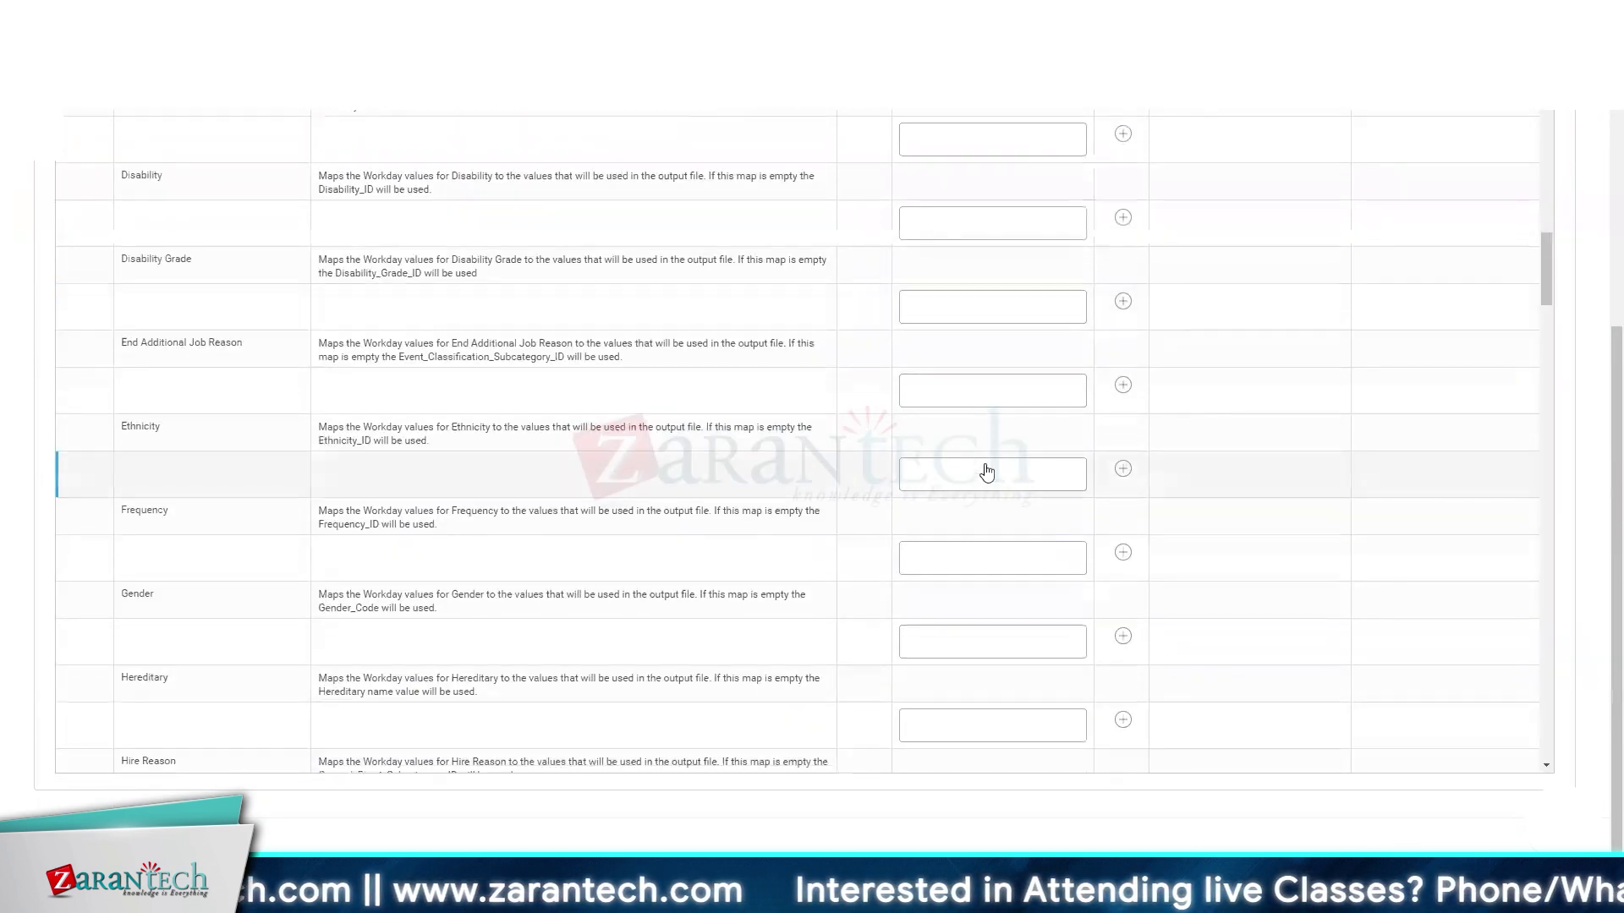
click(1123, 636)
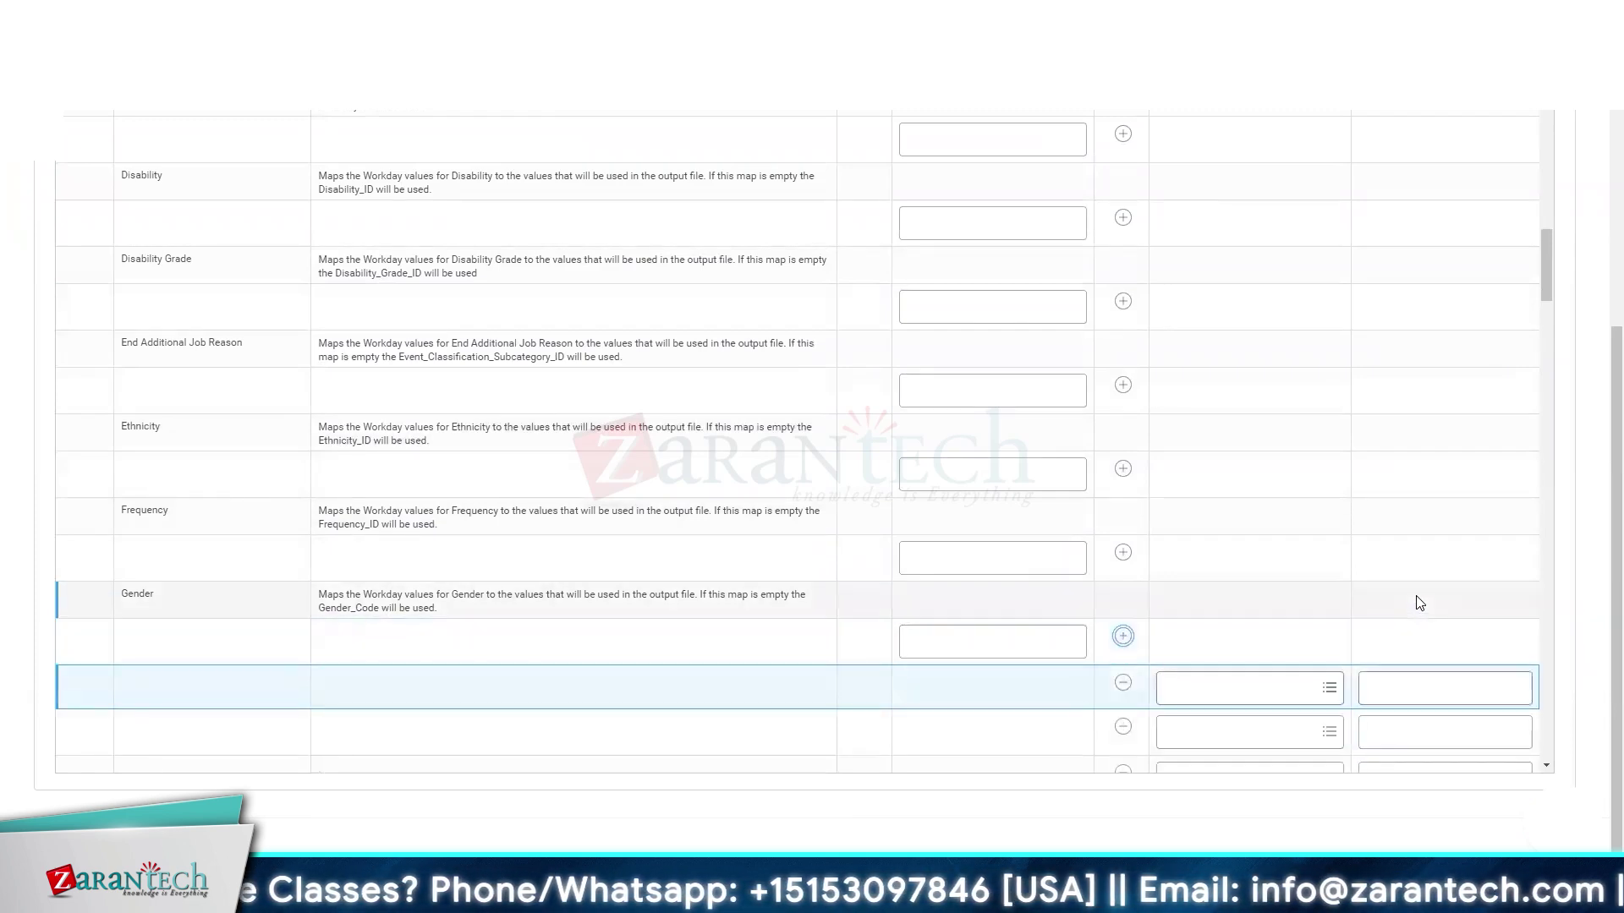
scroll(1323, 608, down, 2)
click(1343, 525)
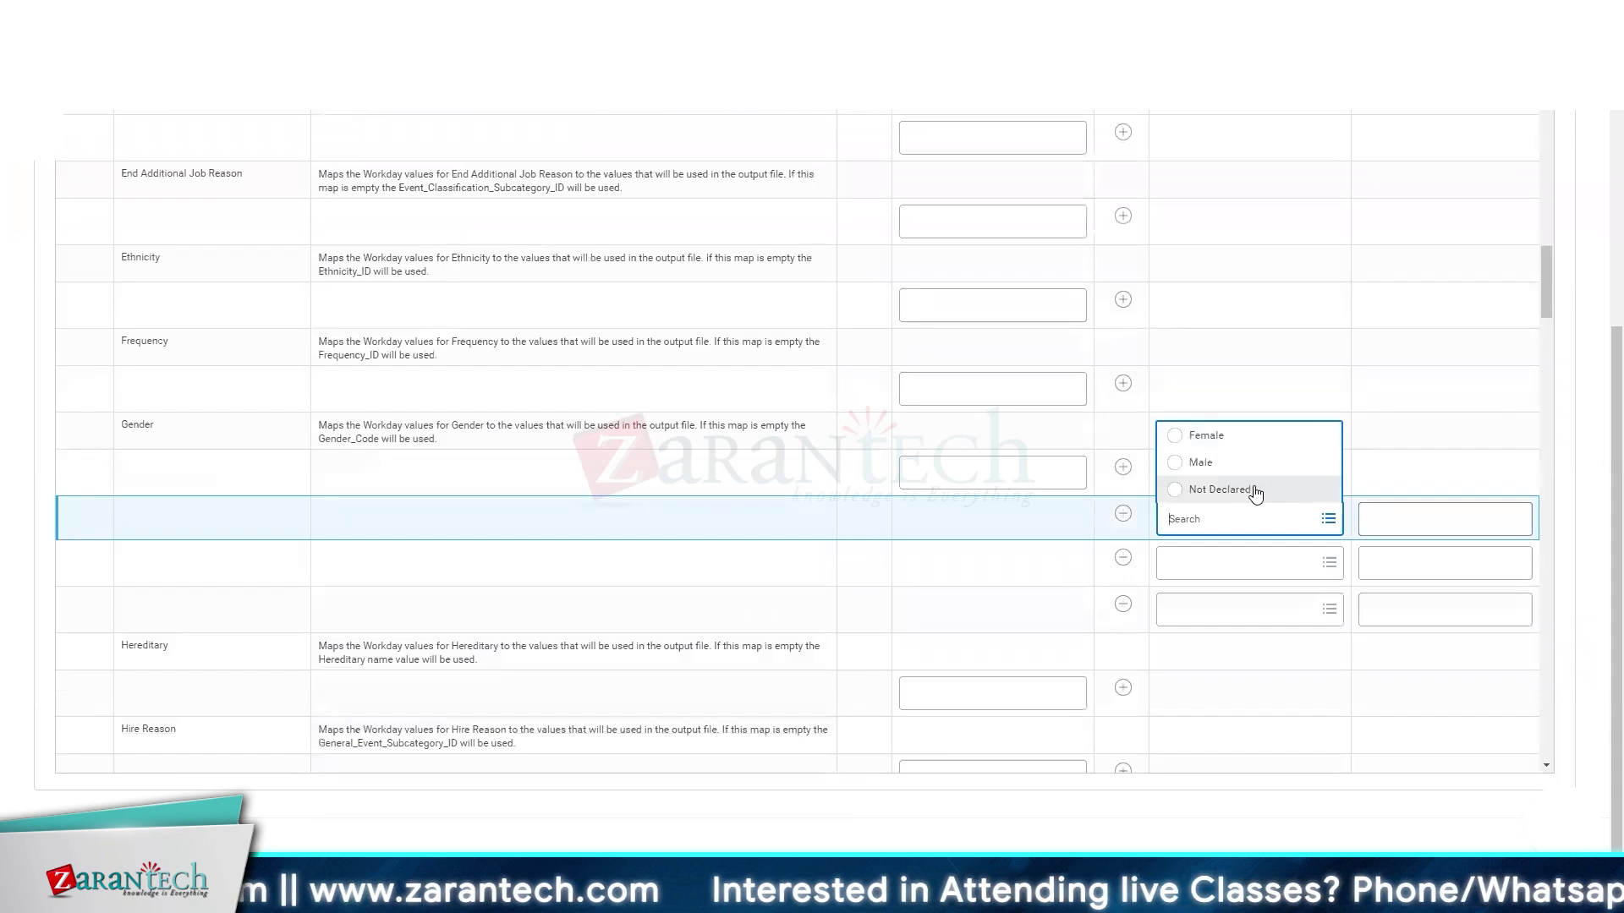
click(1239, 438)
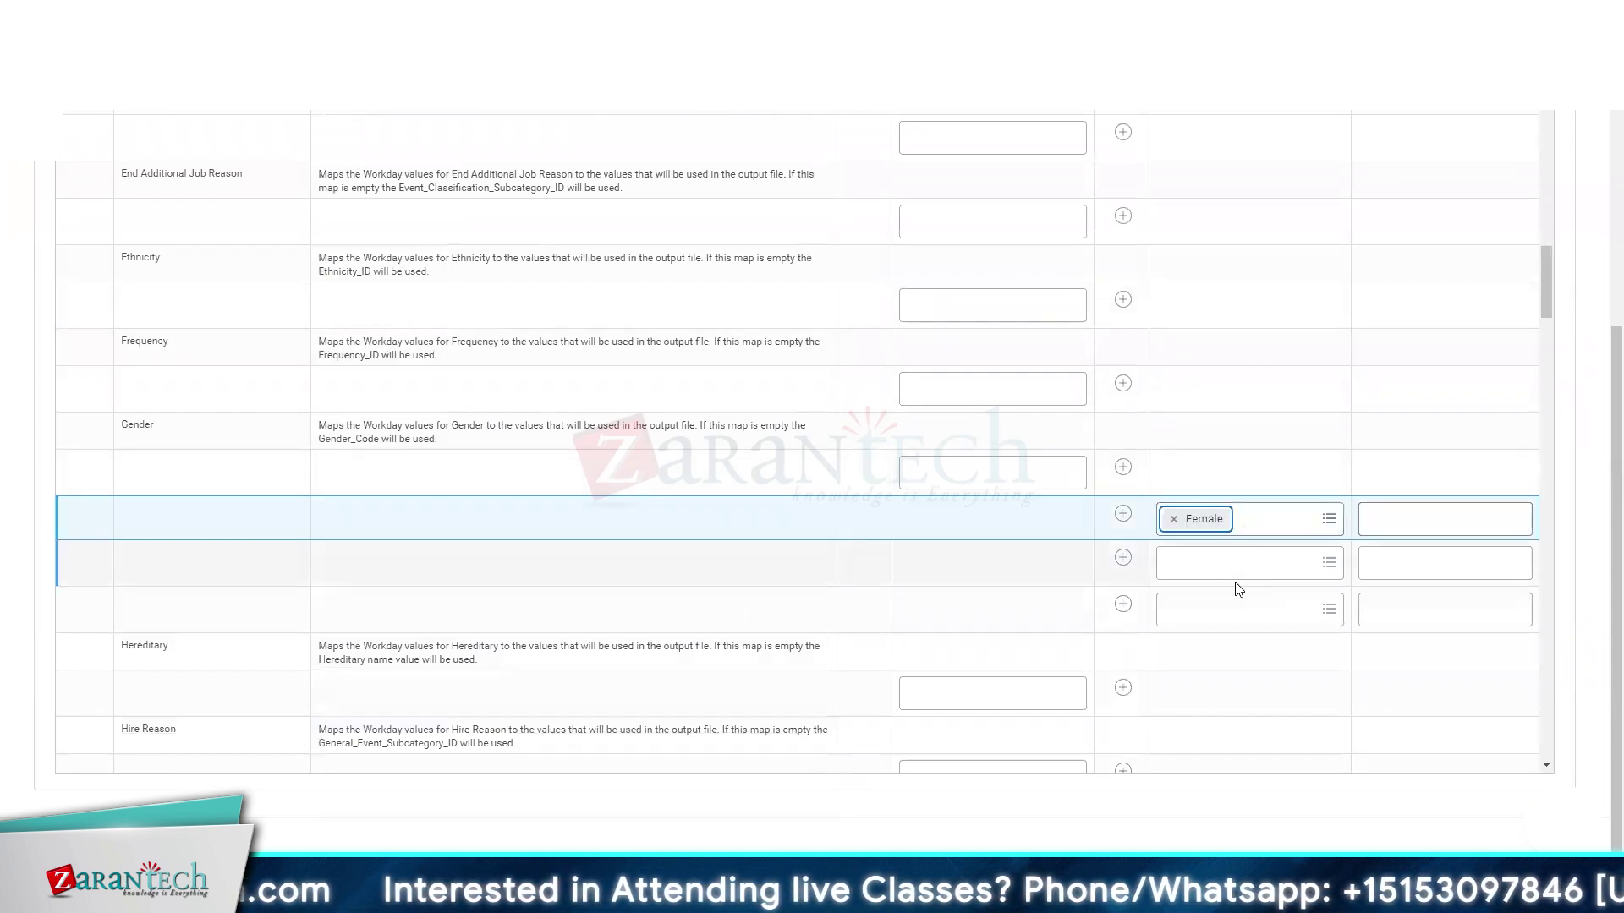
click(1236, 567)
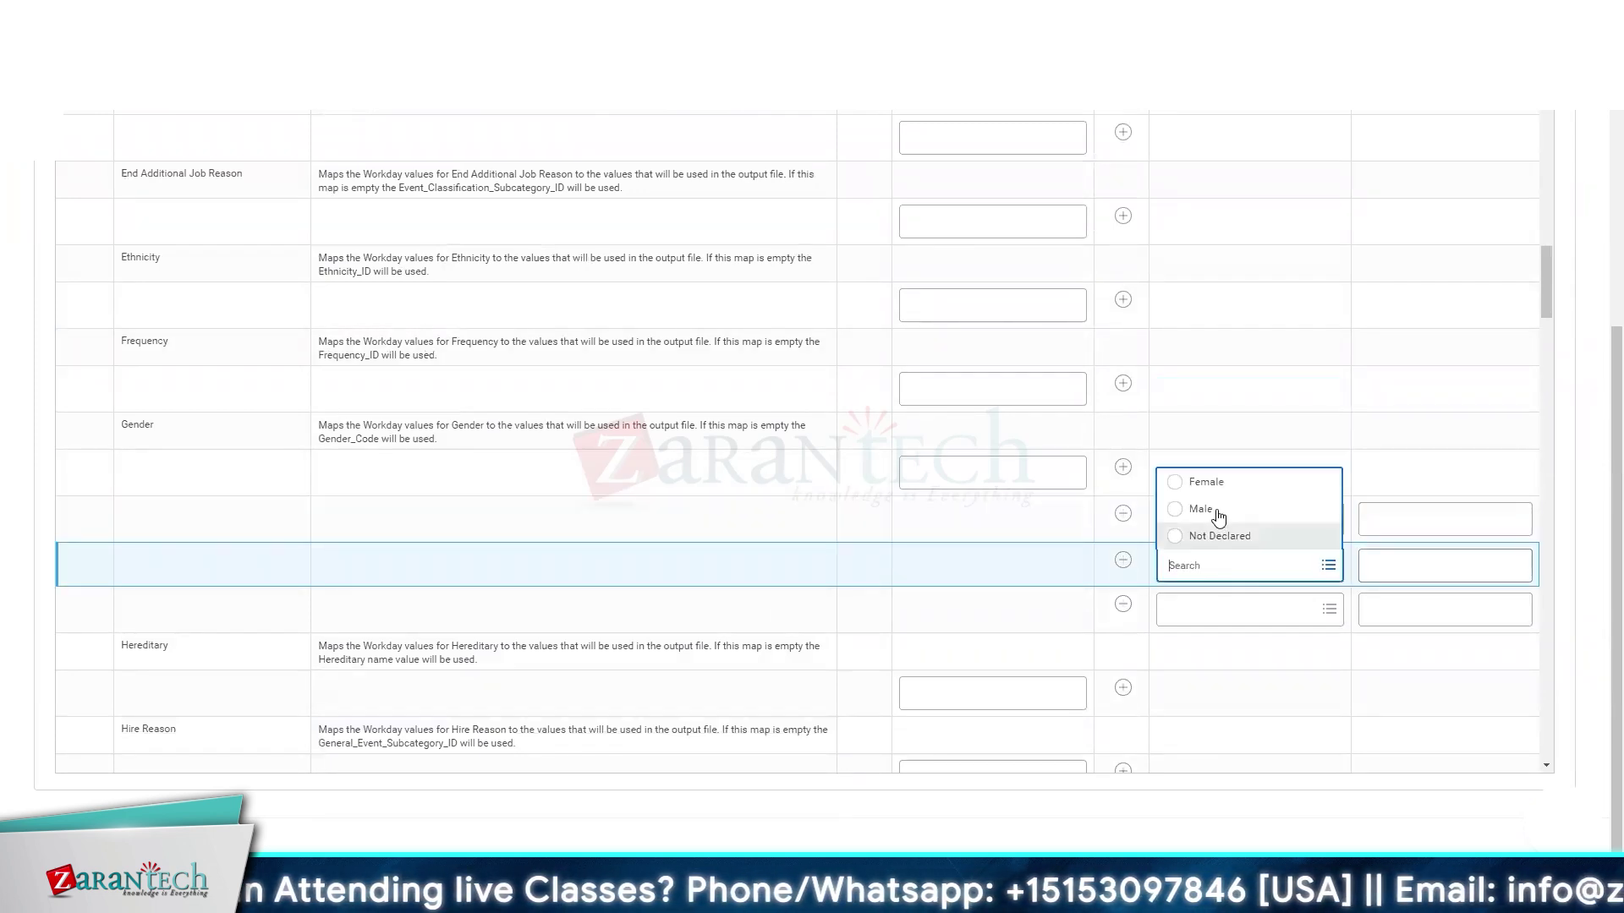
click(1218, 512)
click(1235, 598)
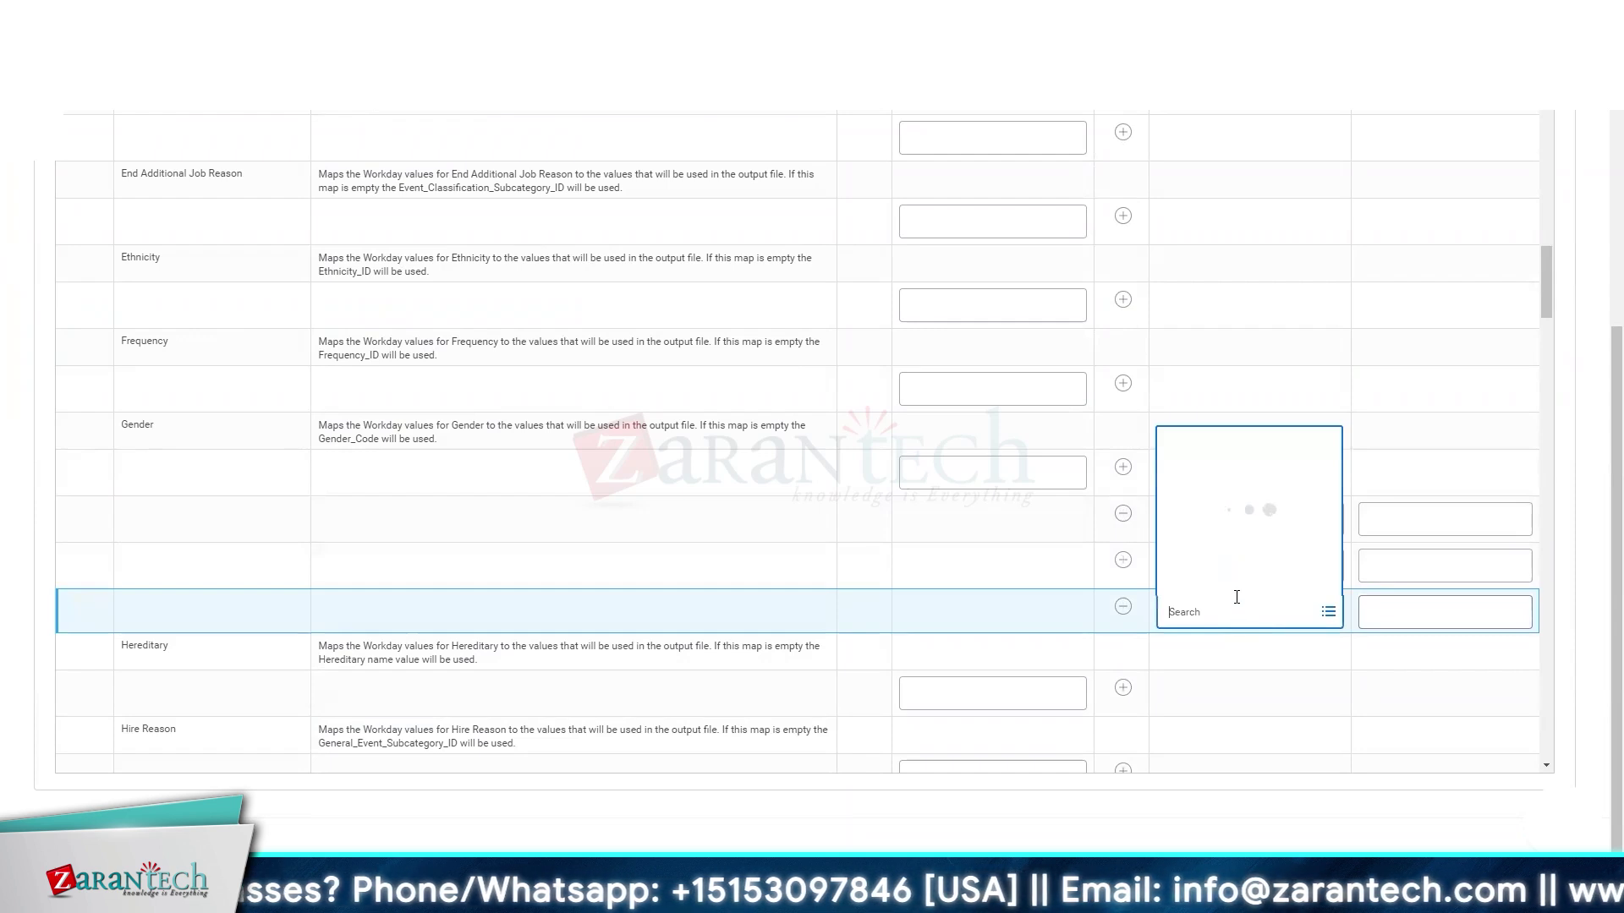
click(1219, 582)
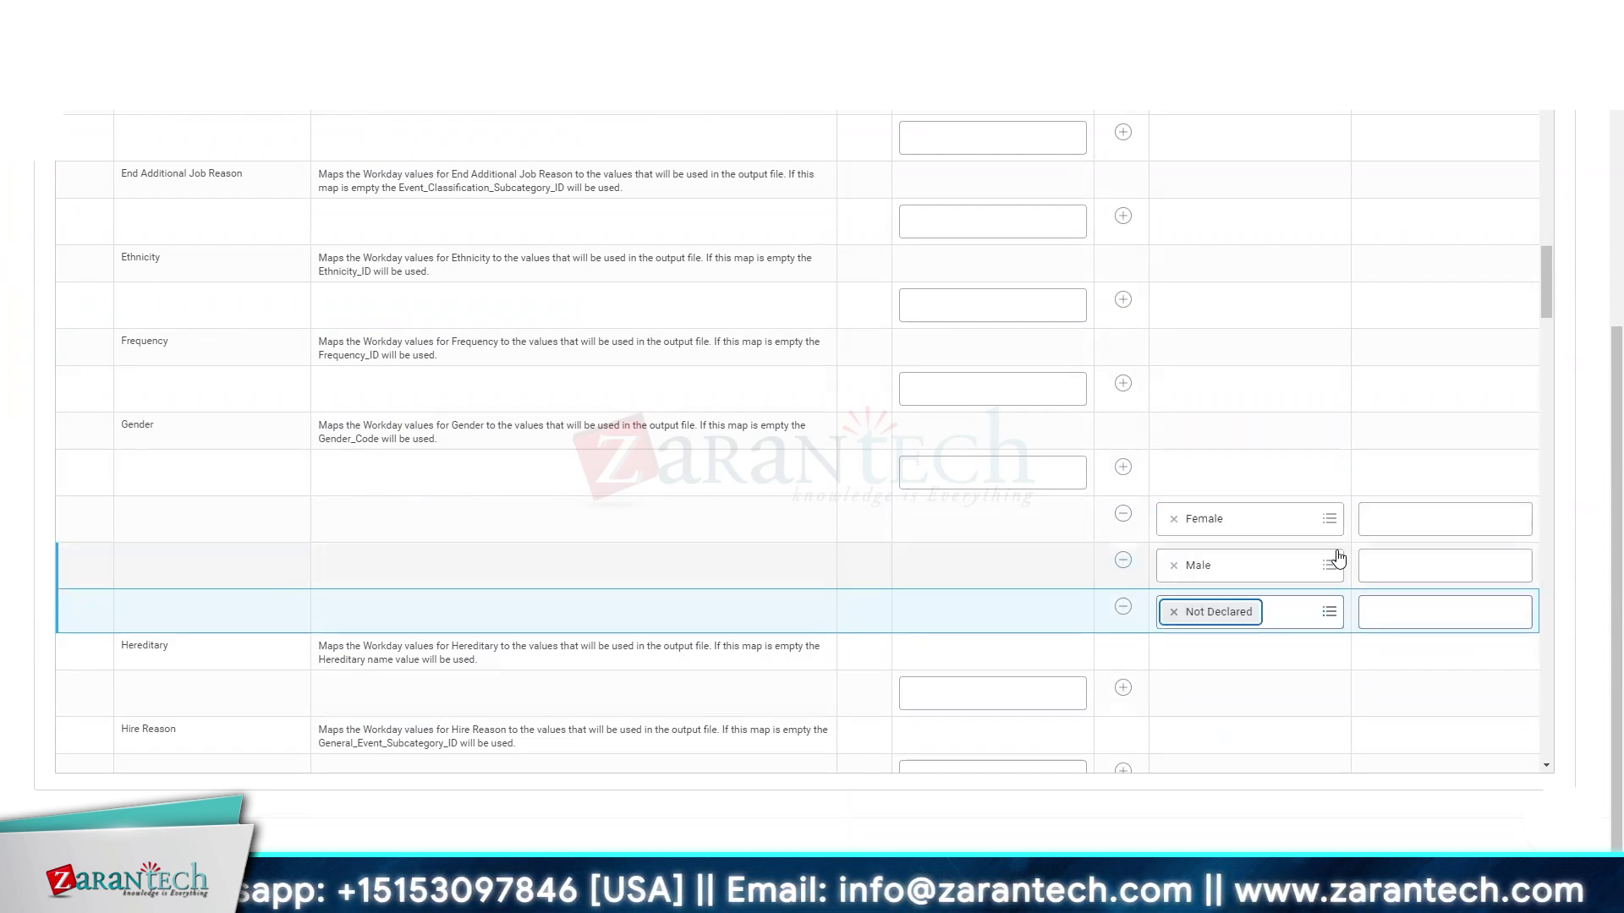
- Enter the Gender map's external values F for Female, M for Male and ND for Not Declared
click(1385, 519)
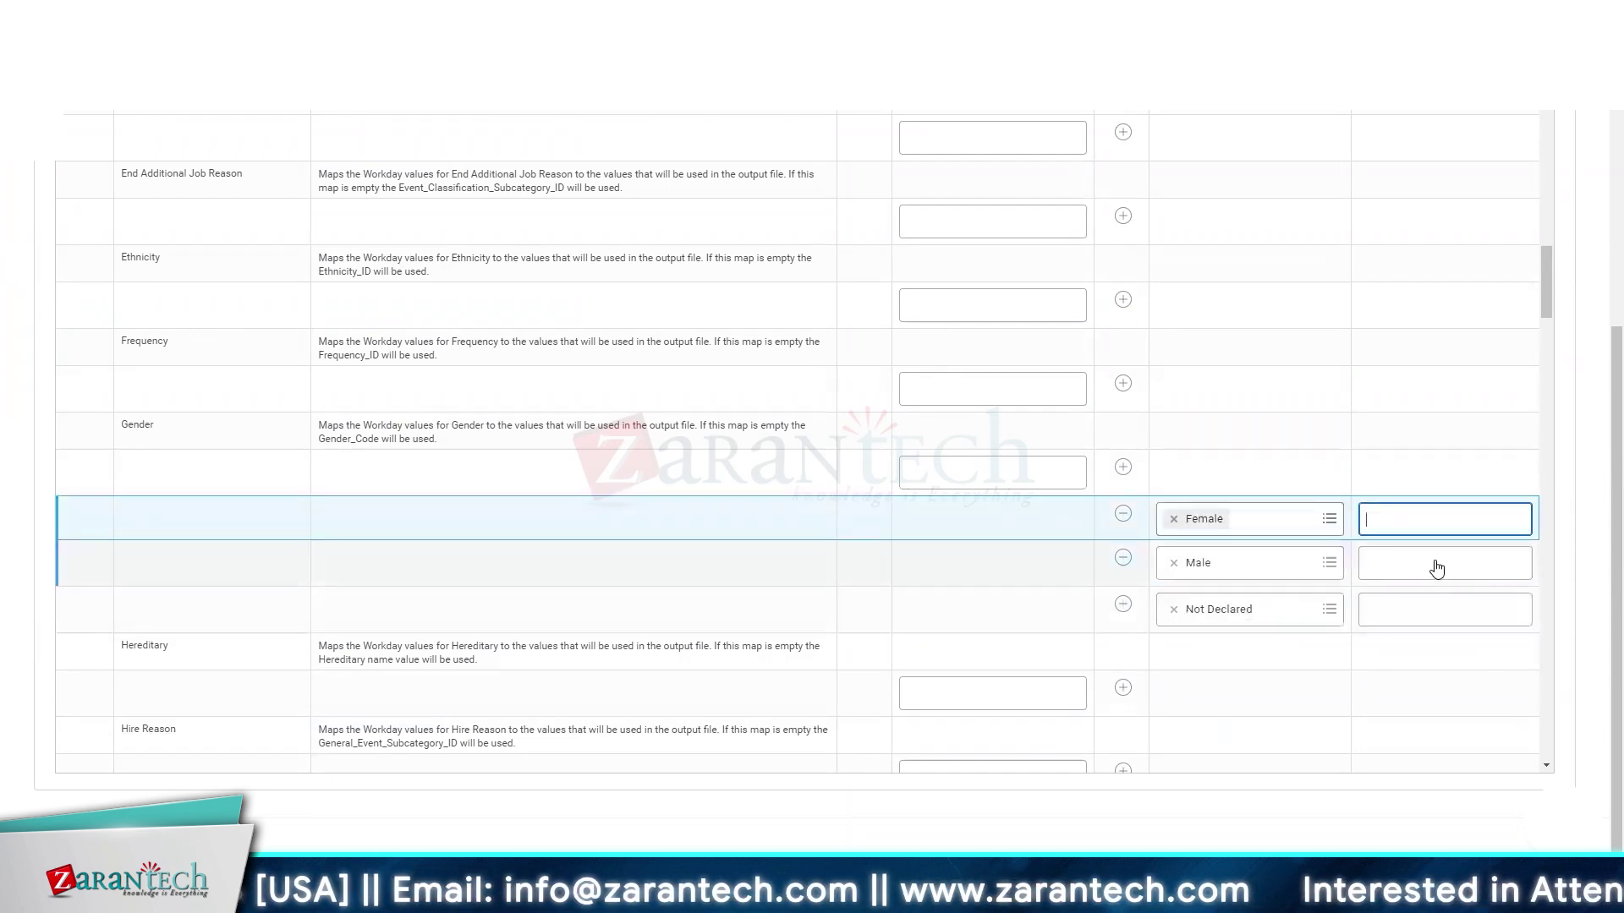
text(F)
click(1440, 560)
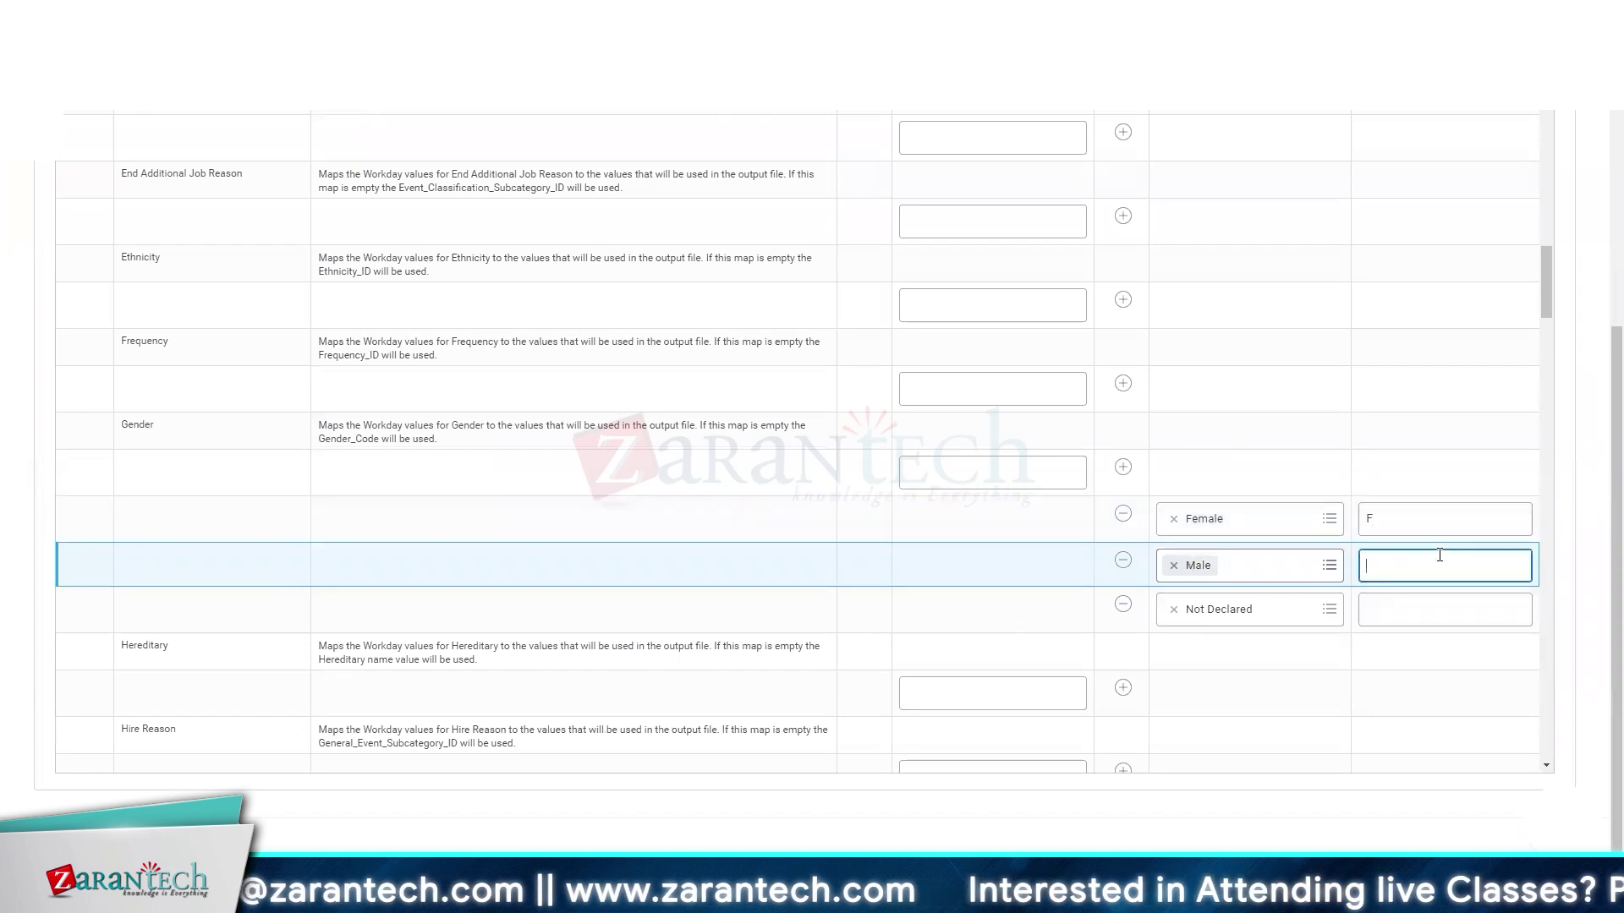
text(M)
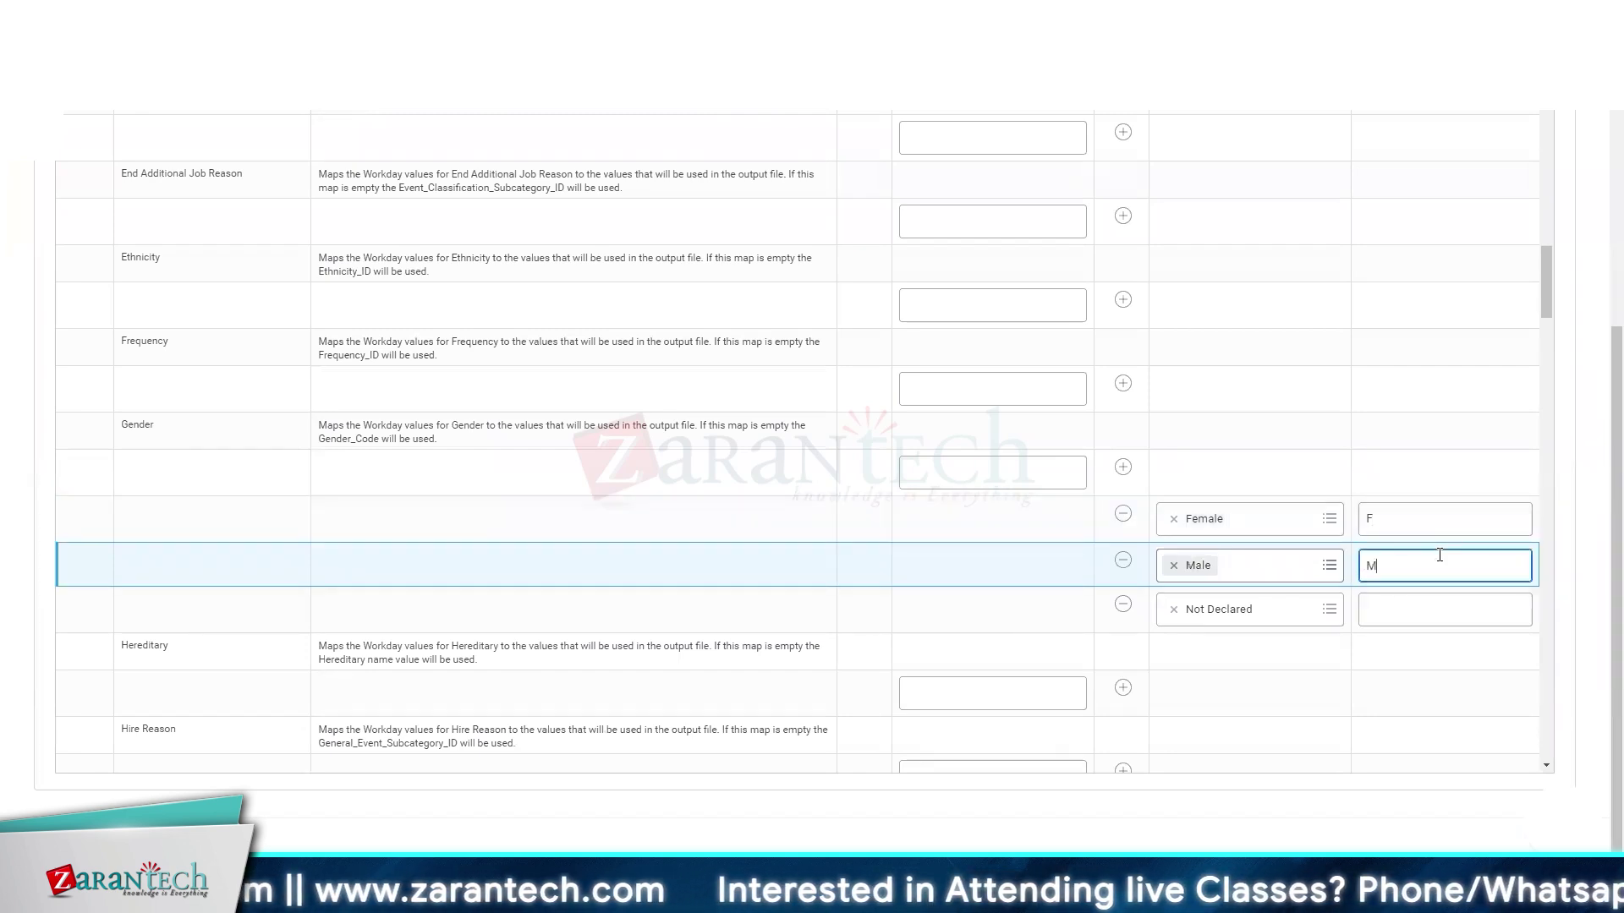
click(1452, 616)
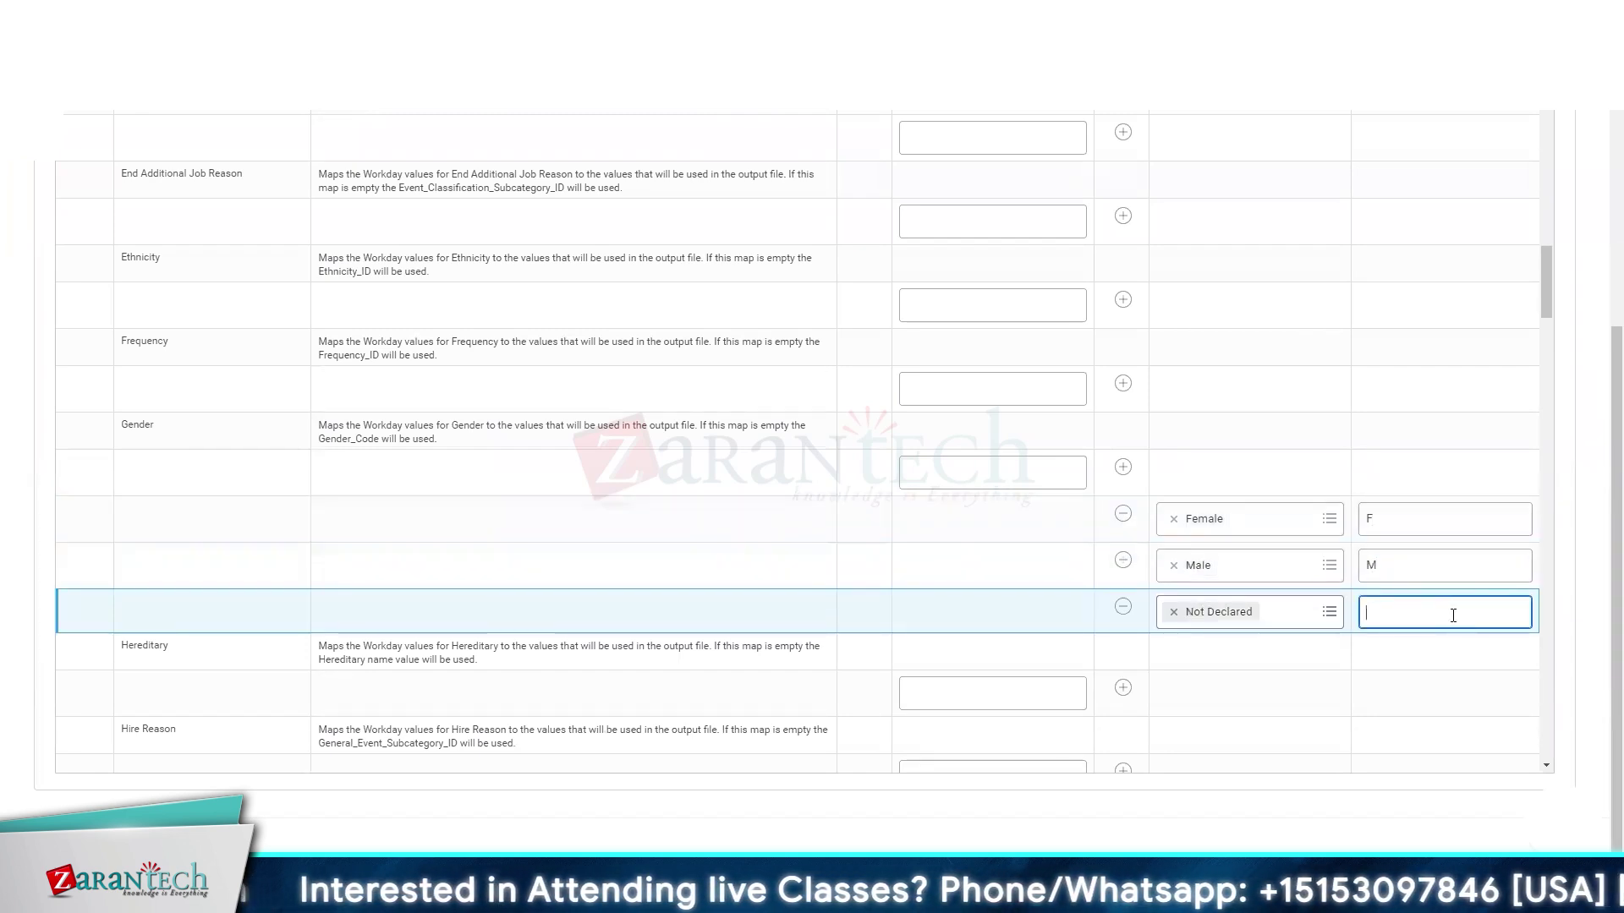
text(ND)
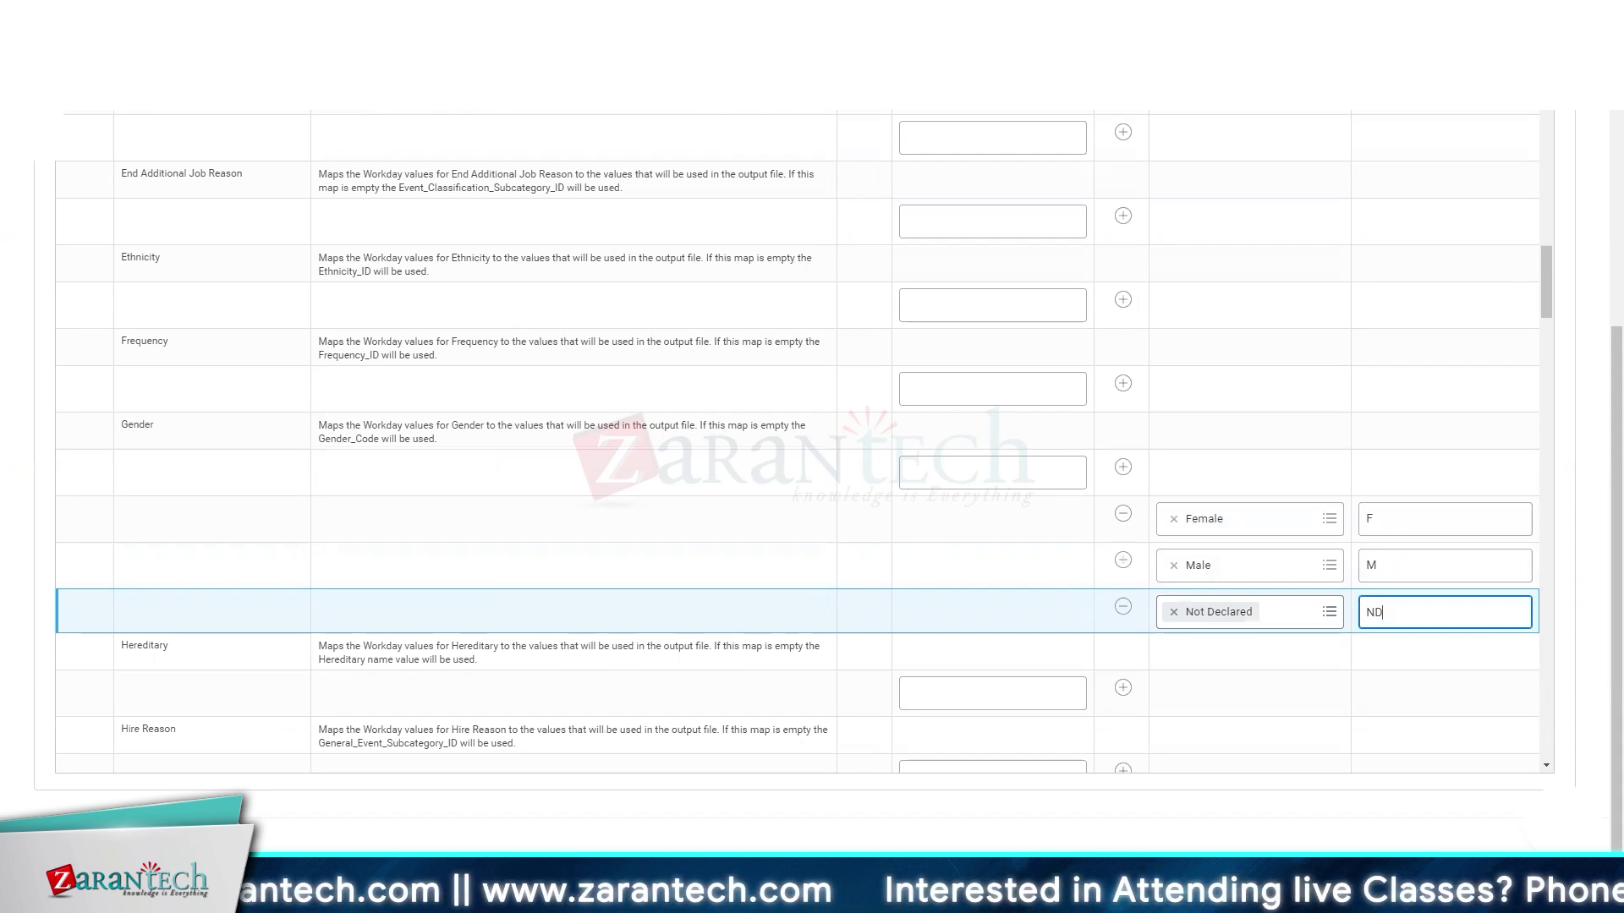
scroll(973, 660, down, 6)
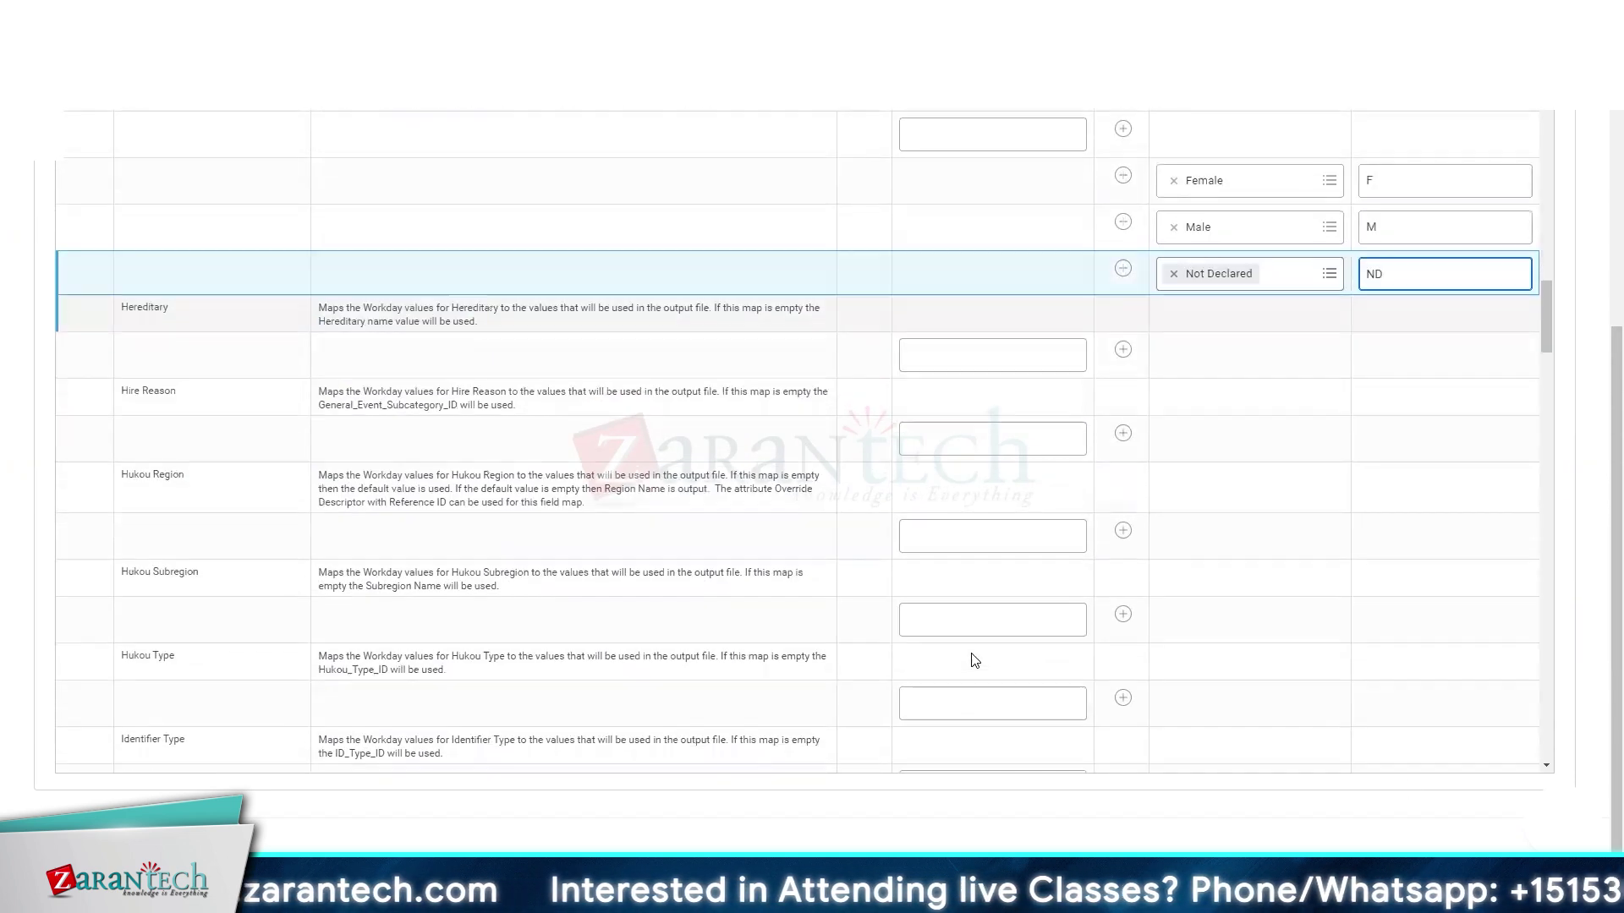
scroll(973, 660, down, 2)
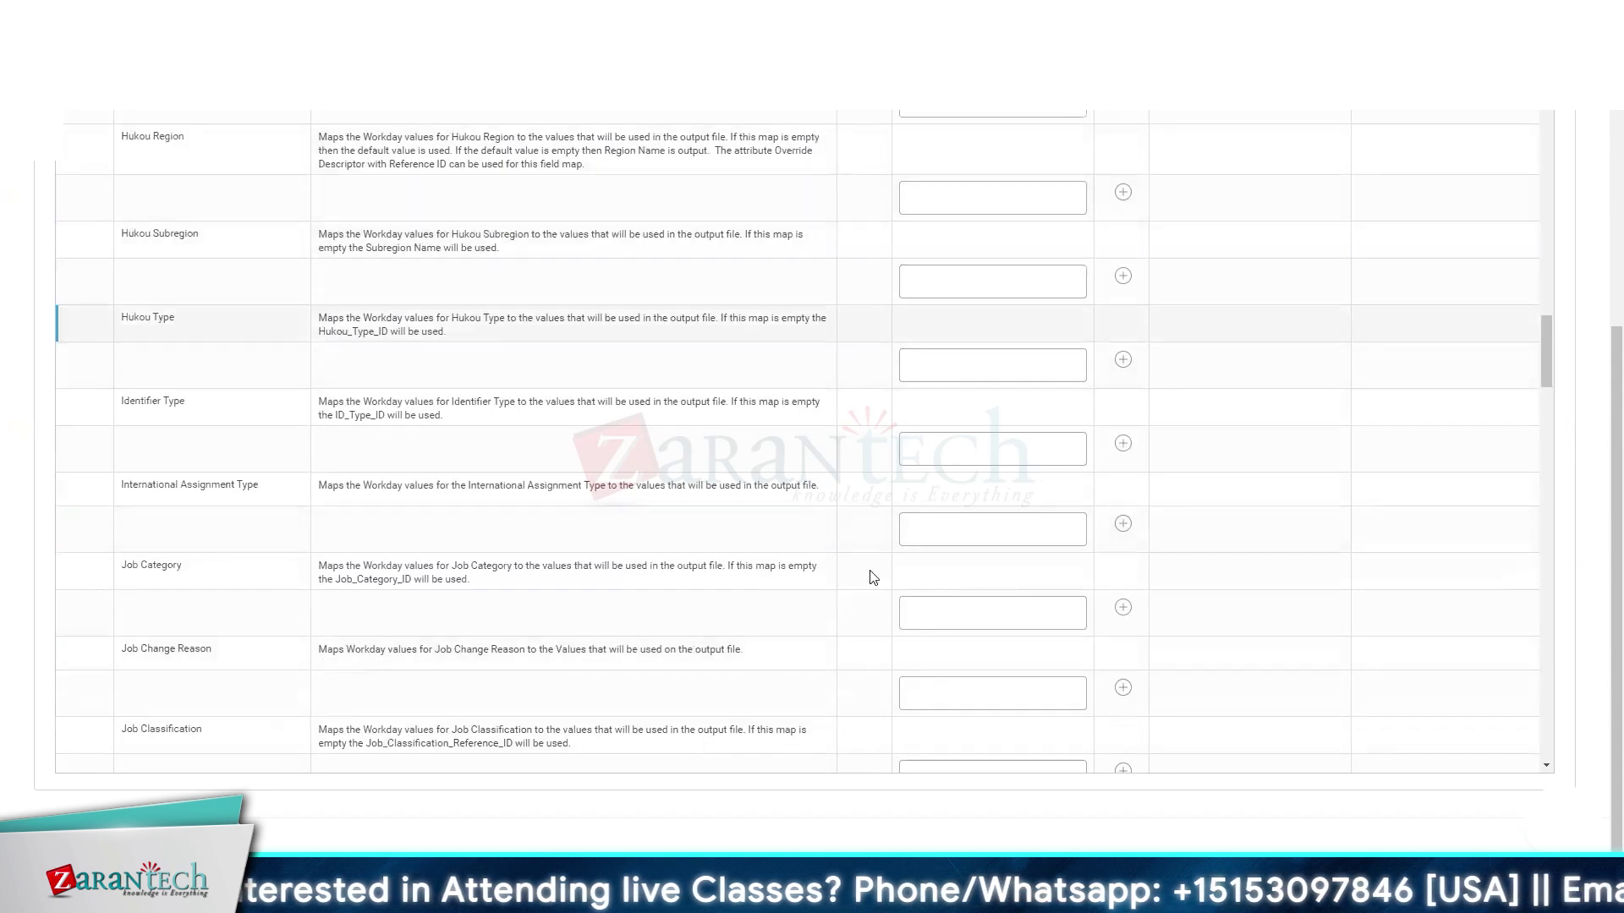
scroll(671, 696, down, 7)
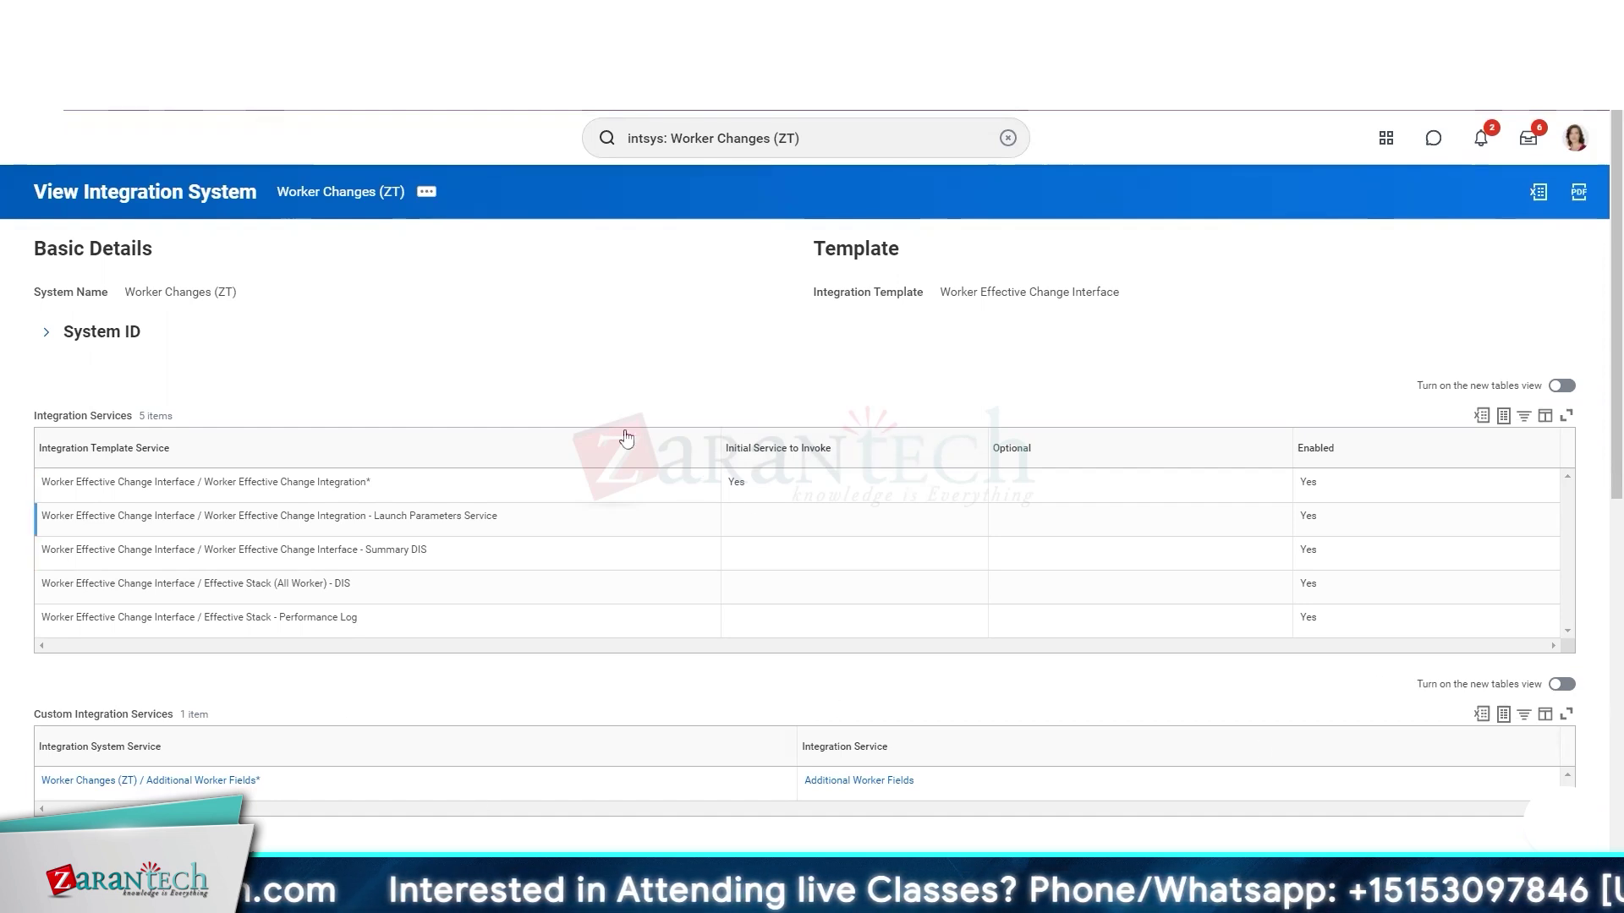
- Open the integration services configuration of Worker Changes (ZT) and review the template and custom services
click(430, 200)
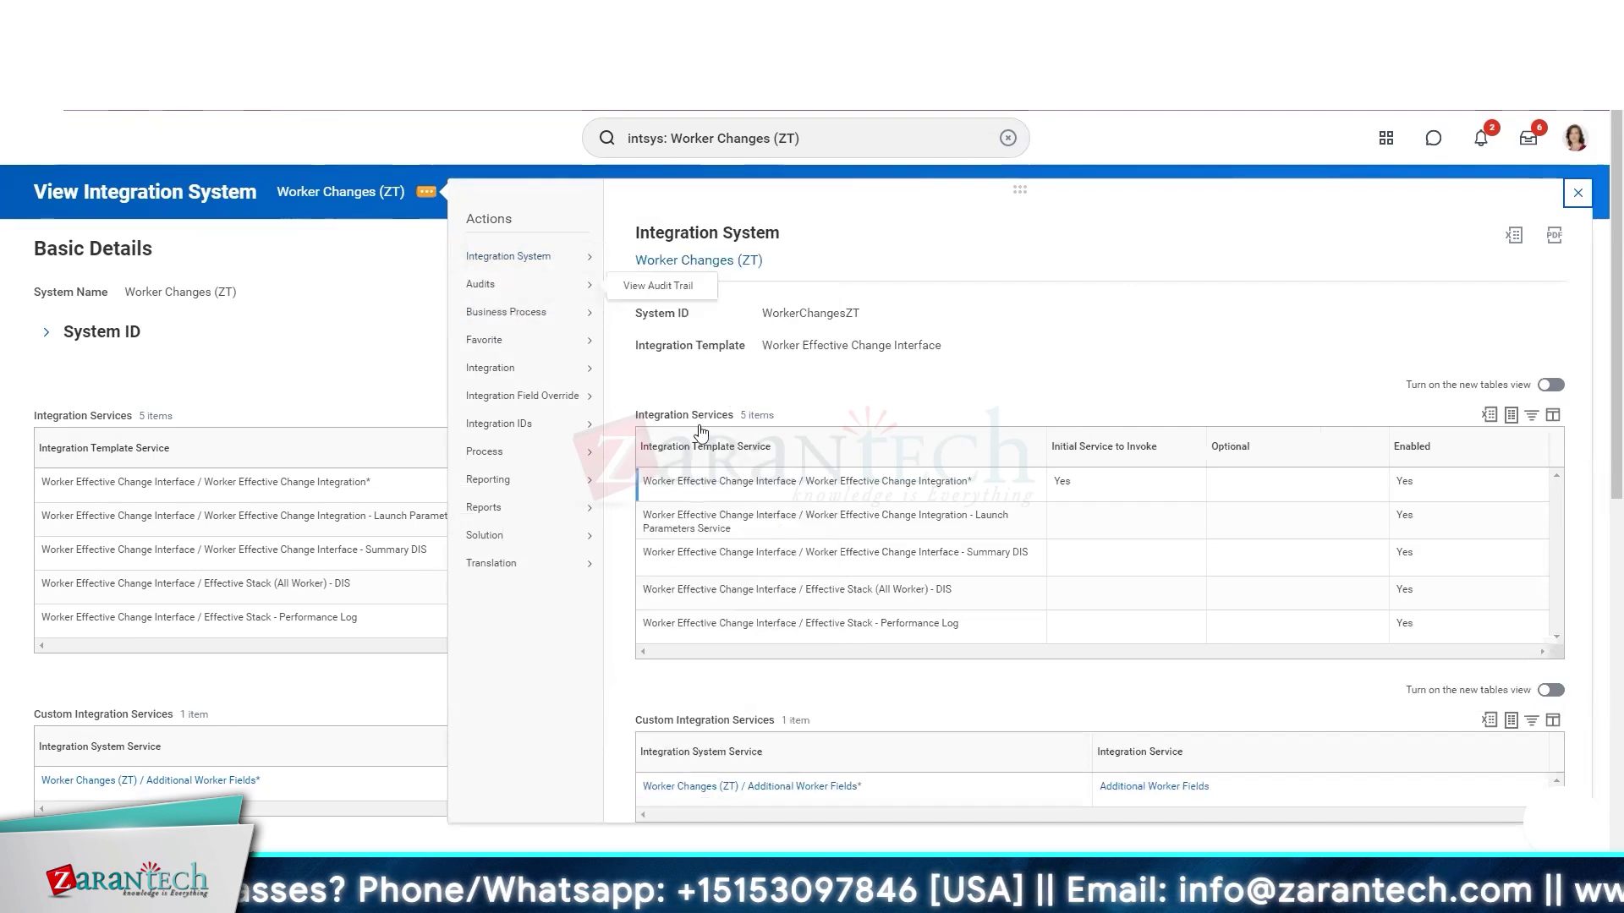
mouse_move(558, 257)
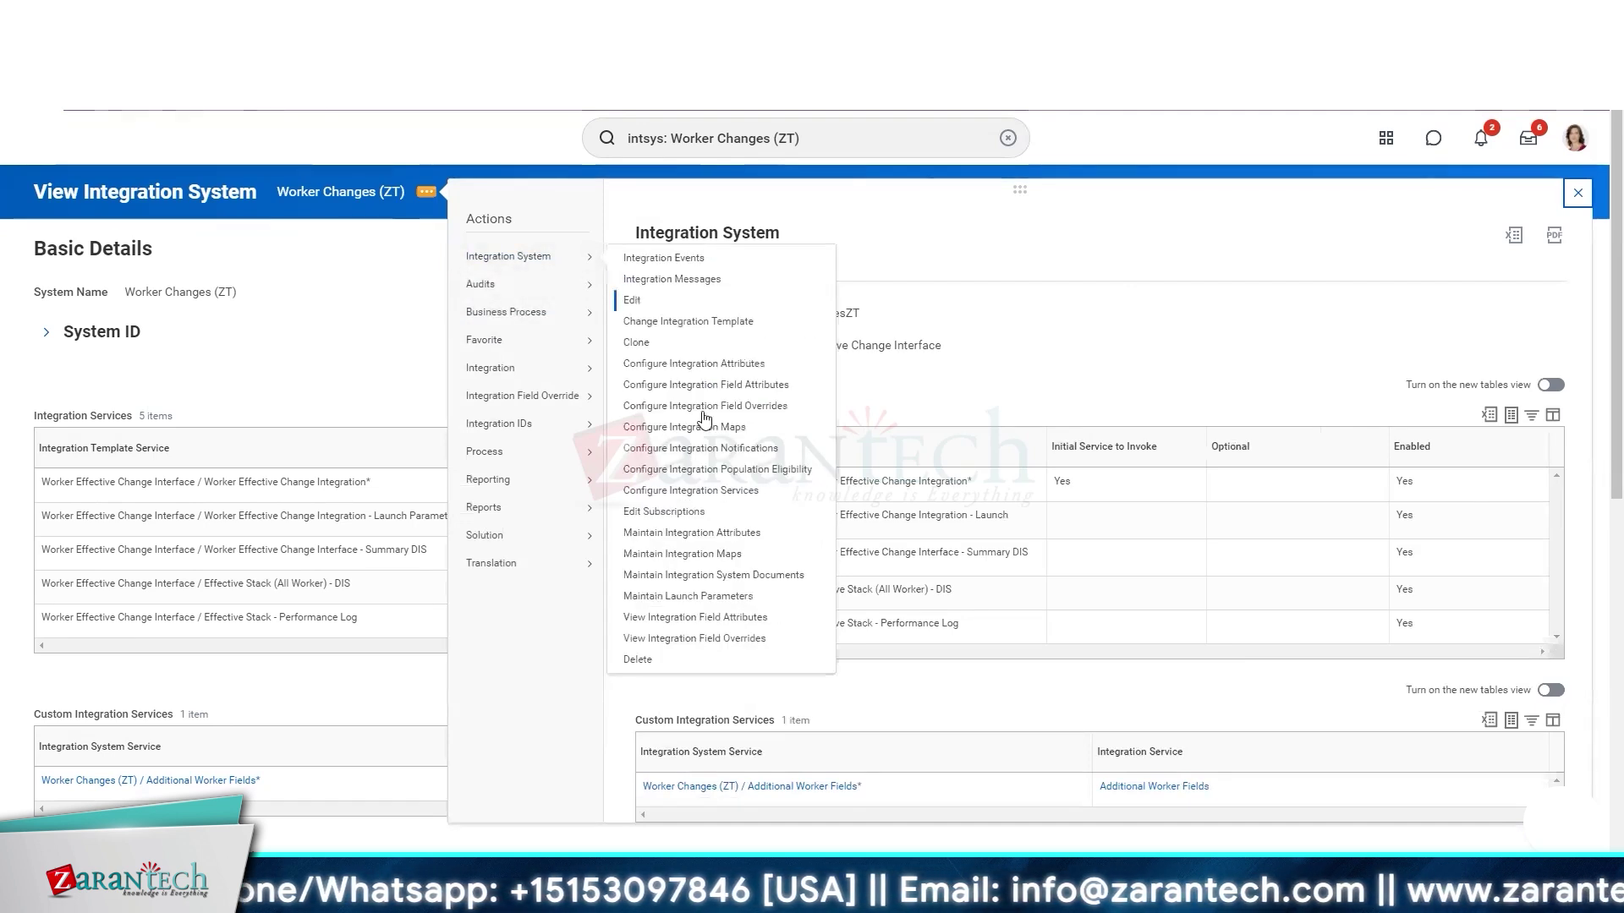
click(723, 492)
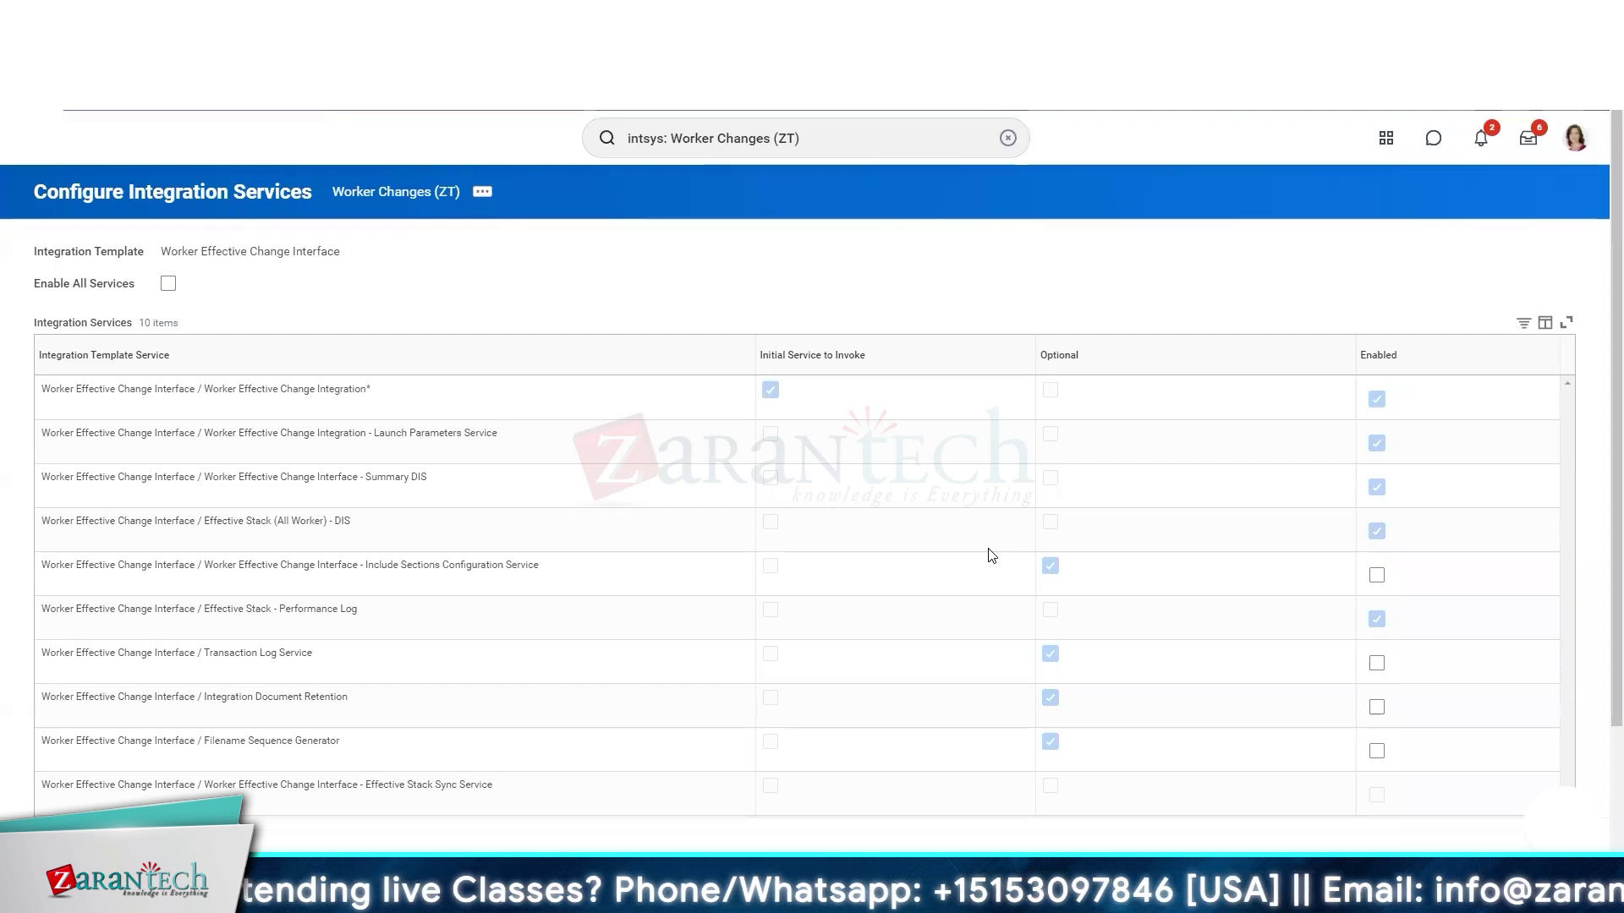
scroll(991, 556, down, 2)
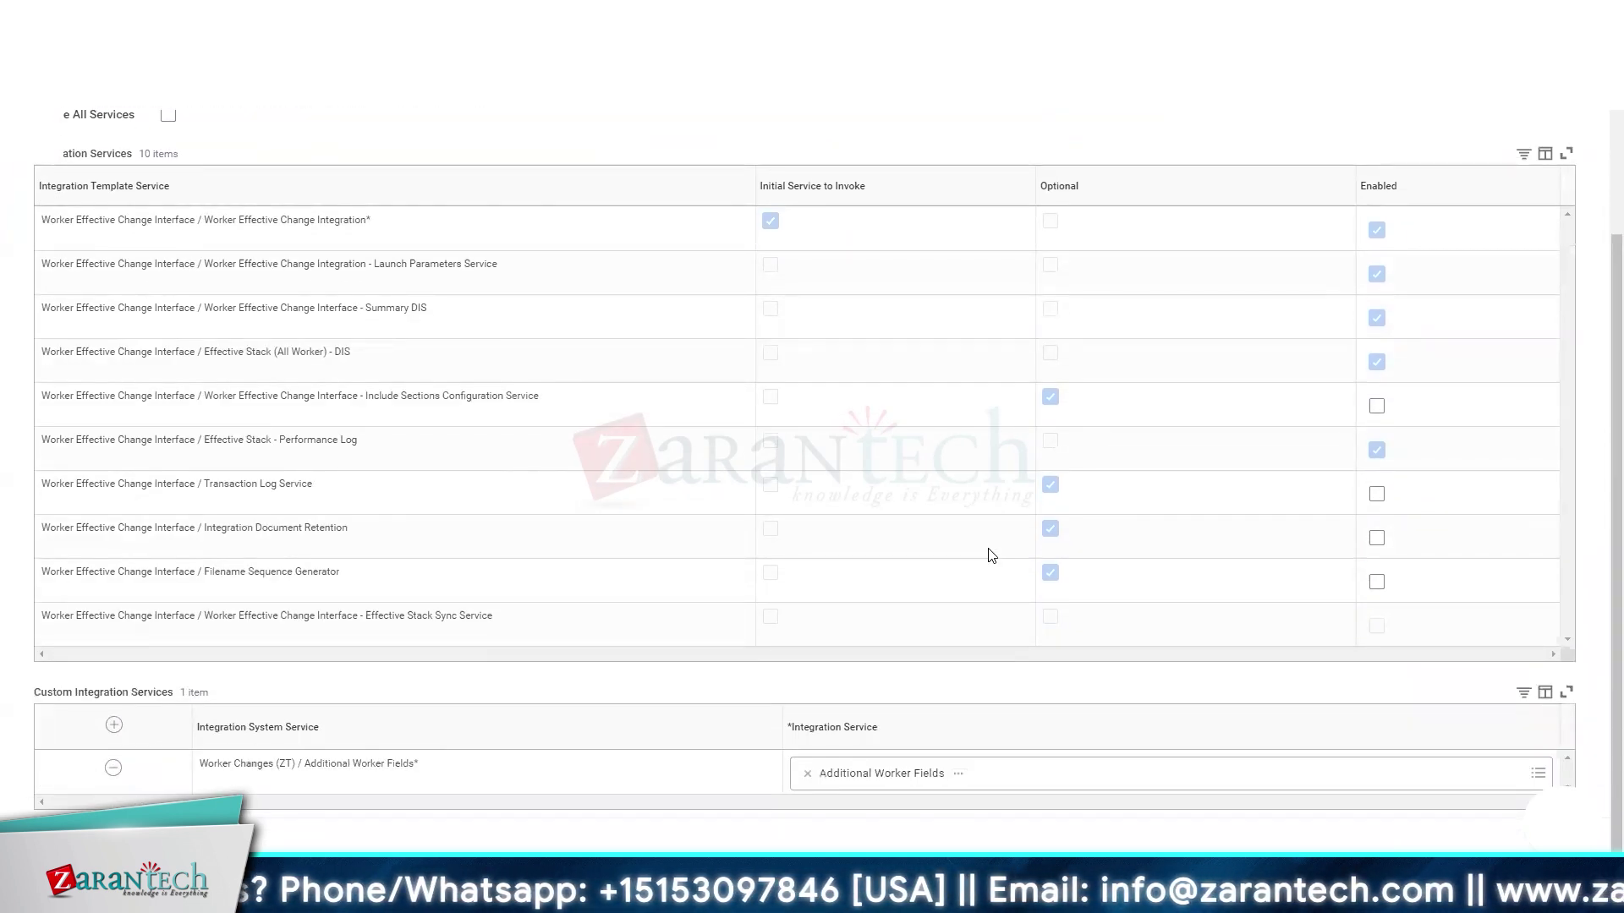
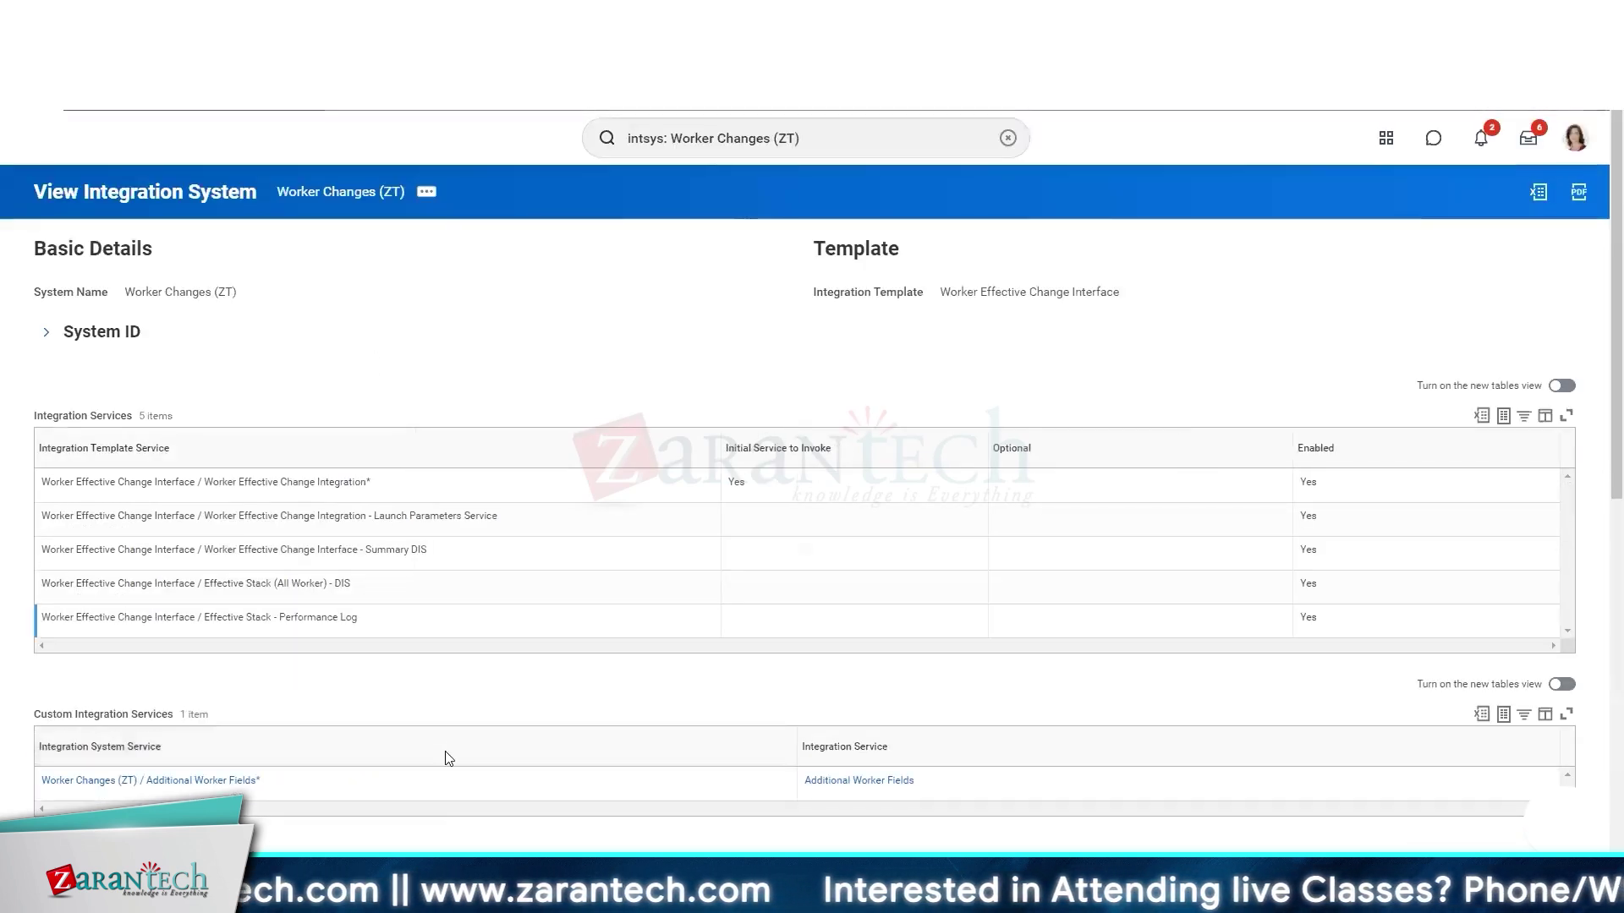
- Open the Additional Worker Fields custom integration service of Worker Changes (ZT) in a new browser tab
scroll(149, 733, down, 2)
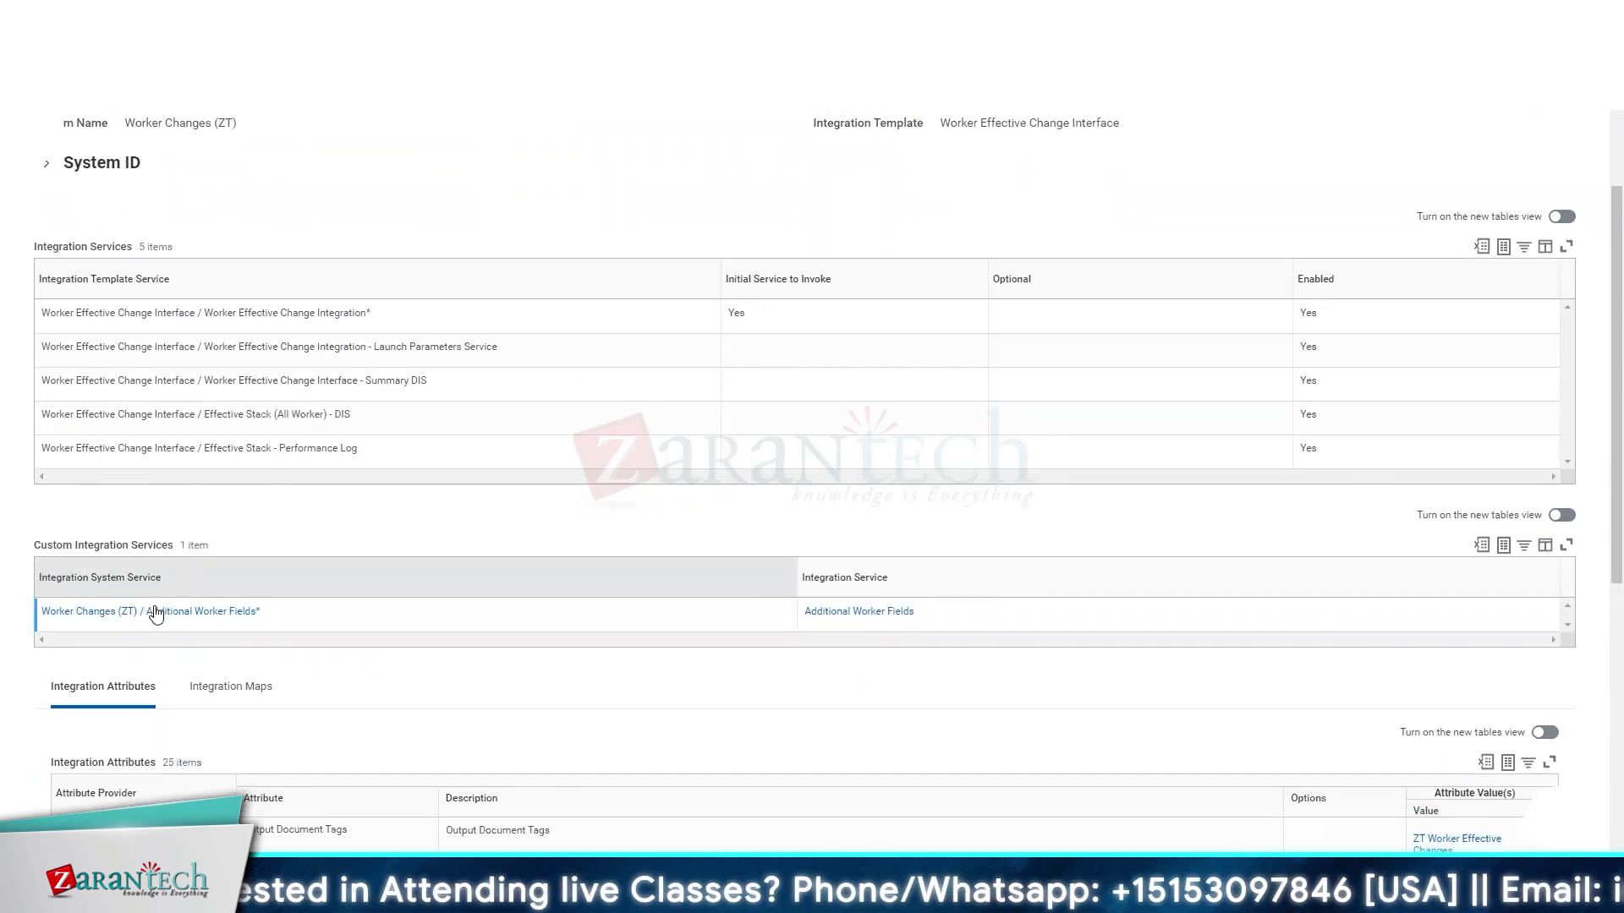
right_click(852, 622)
click(863, 239)
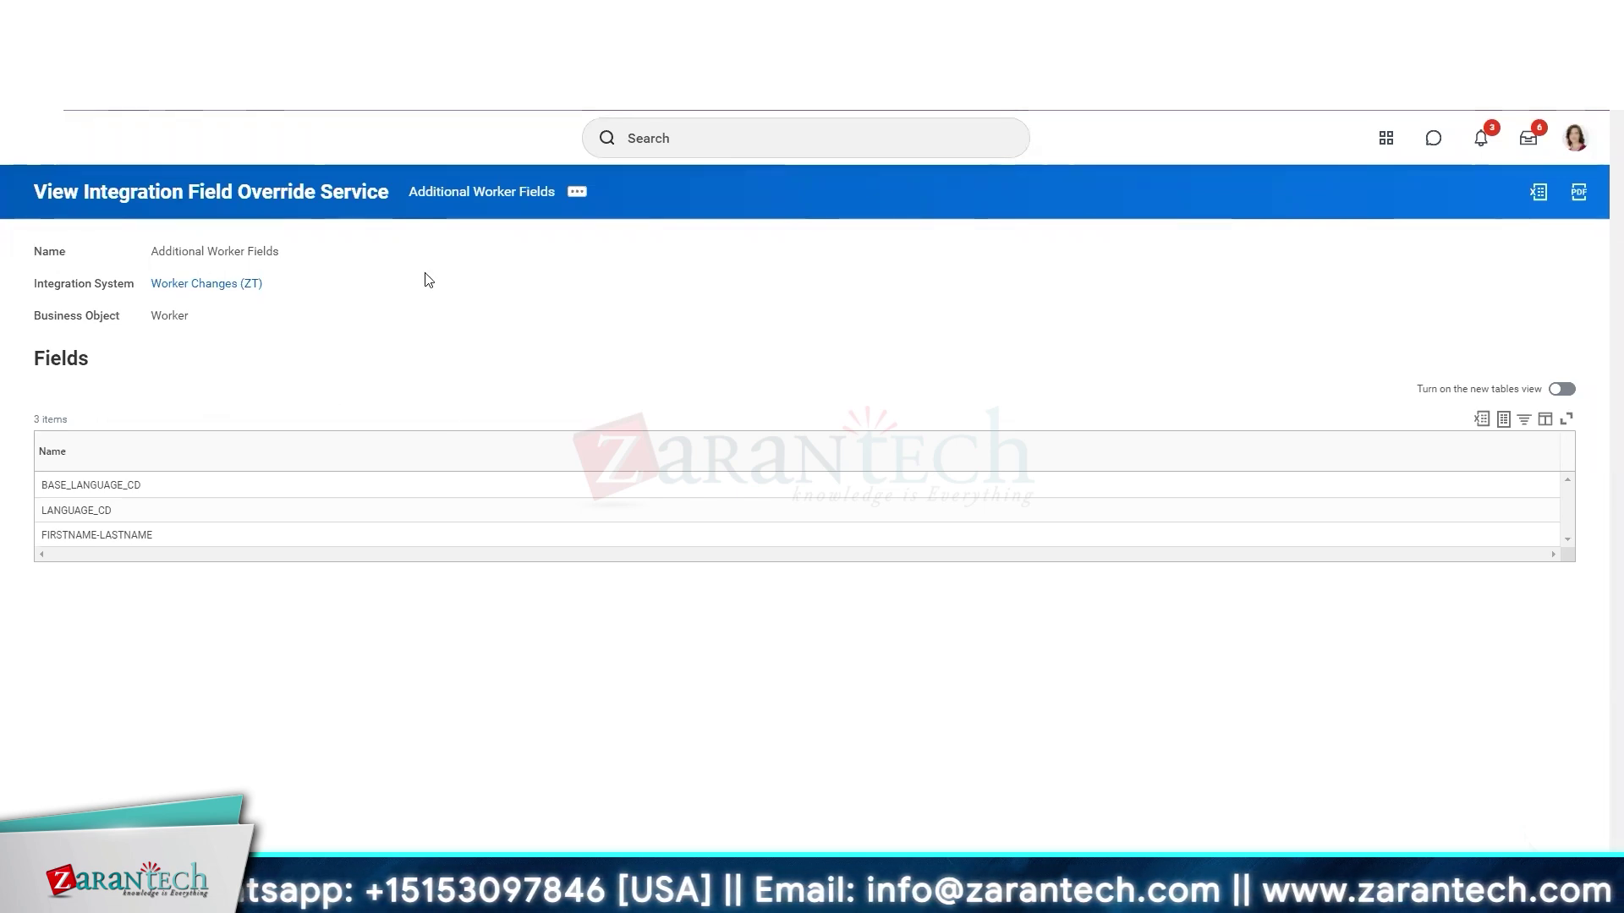
- Edit the Additional Worker Fields override service and add a field named ZT_Batch_ID as the first row
click(587, 202)
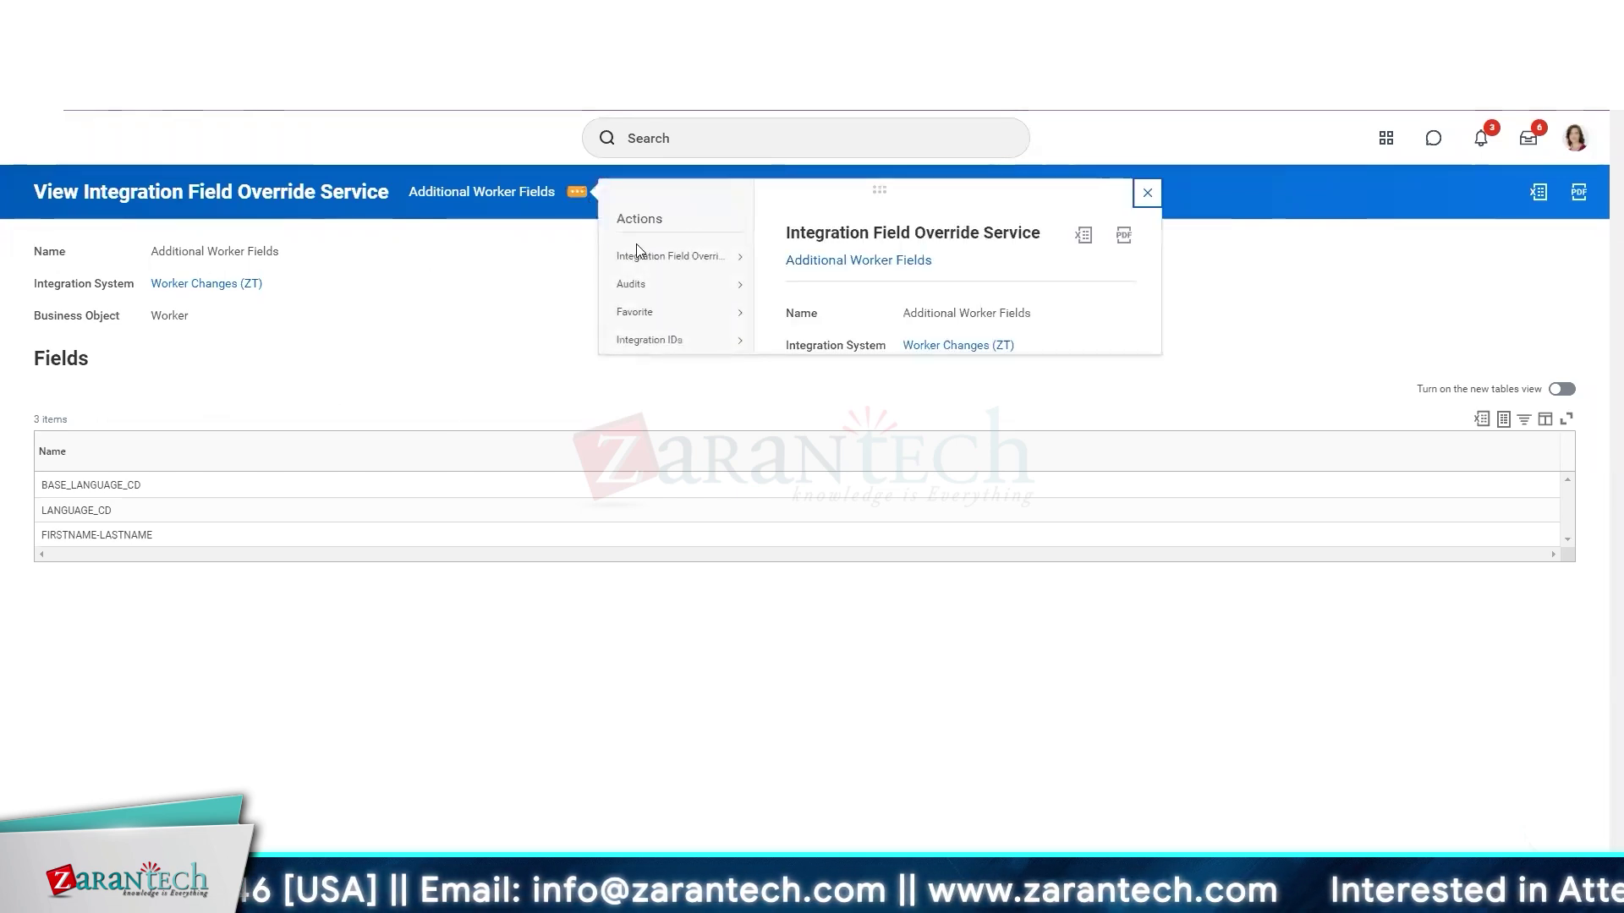
mouse_move(699, 260)
click(786, 260)
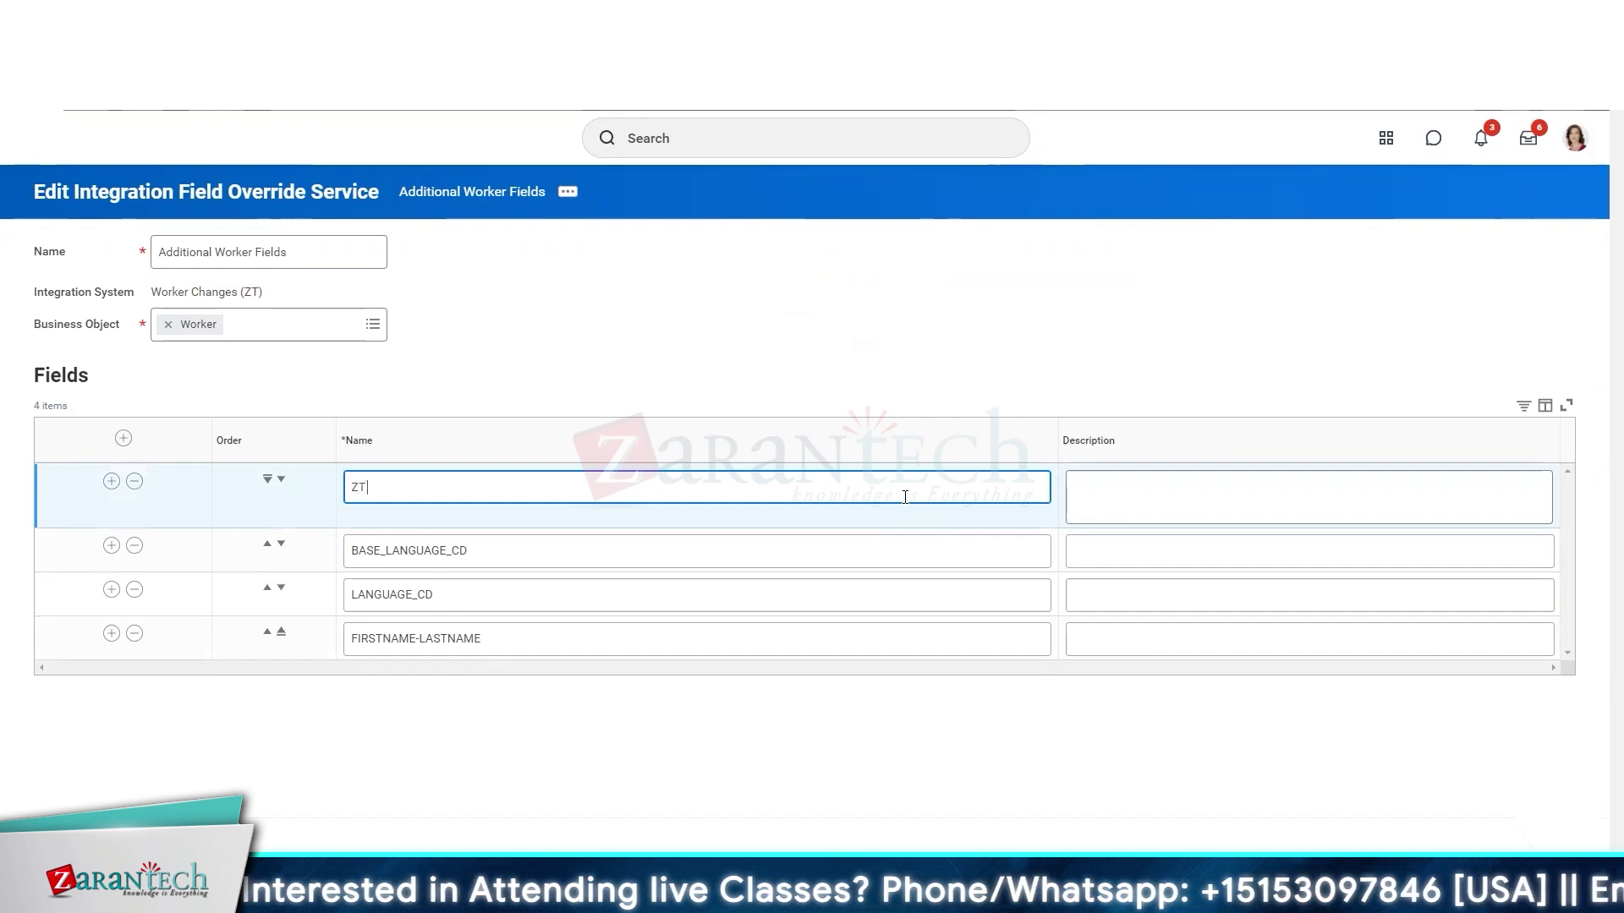
text(_)
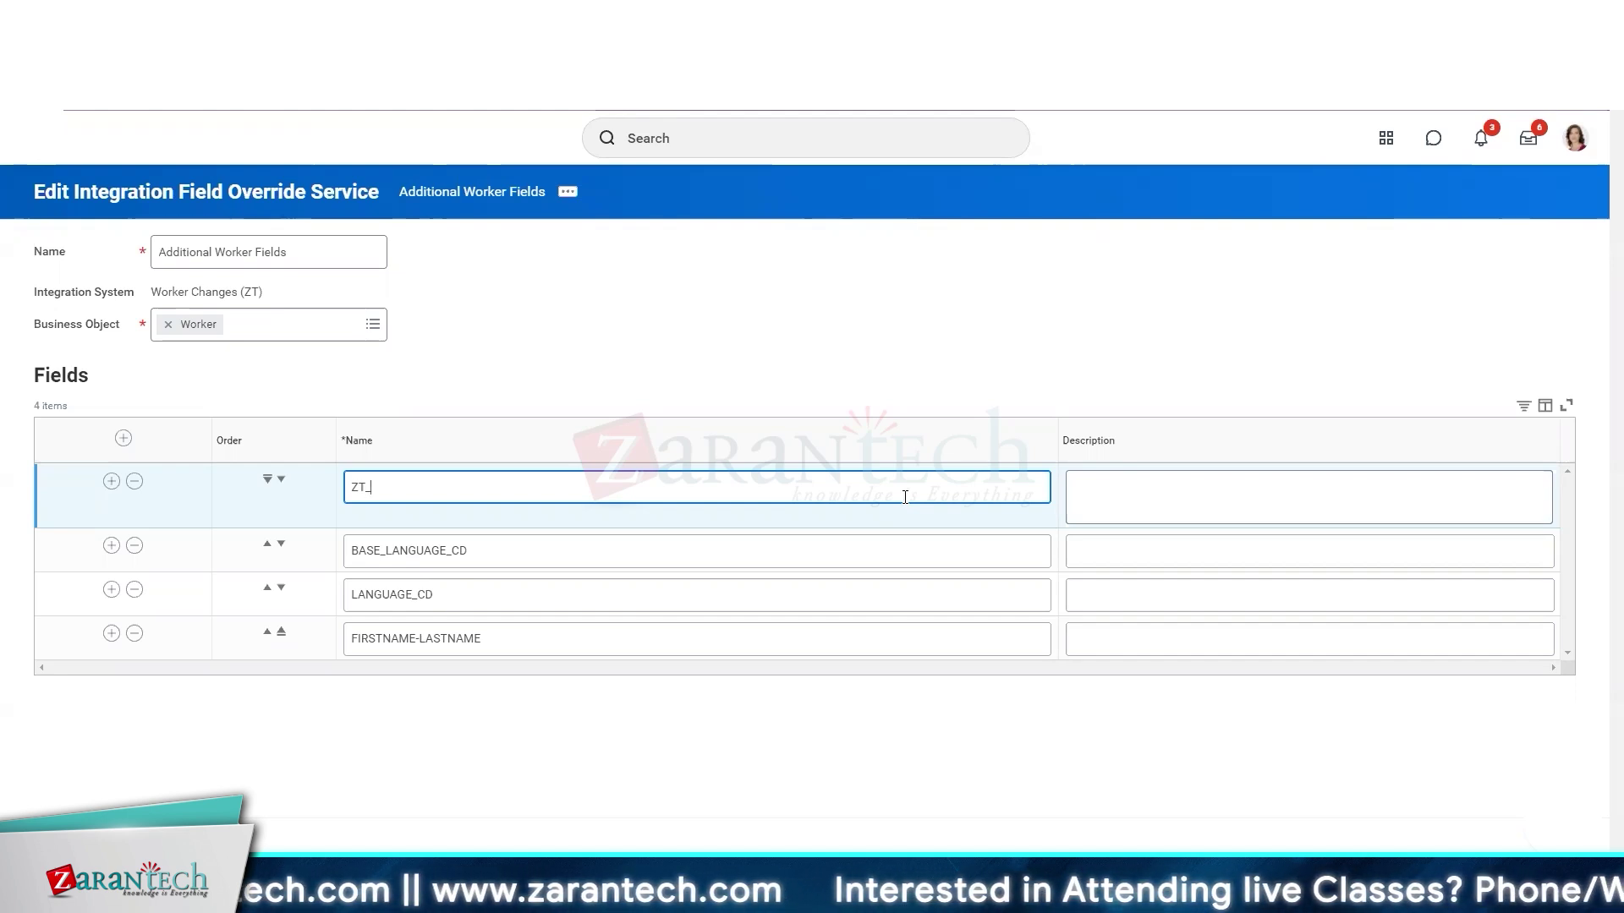
text(Batch)
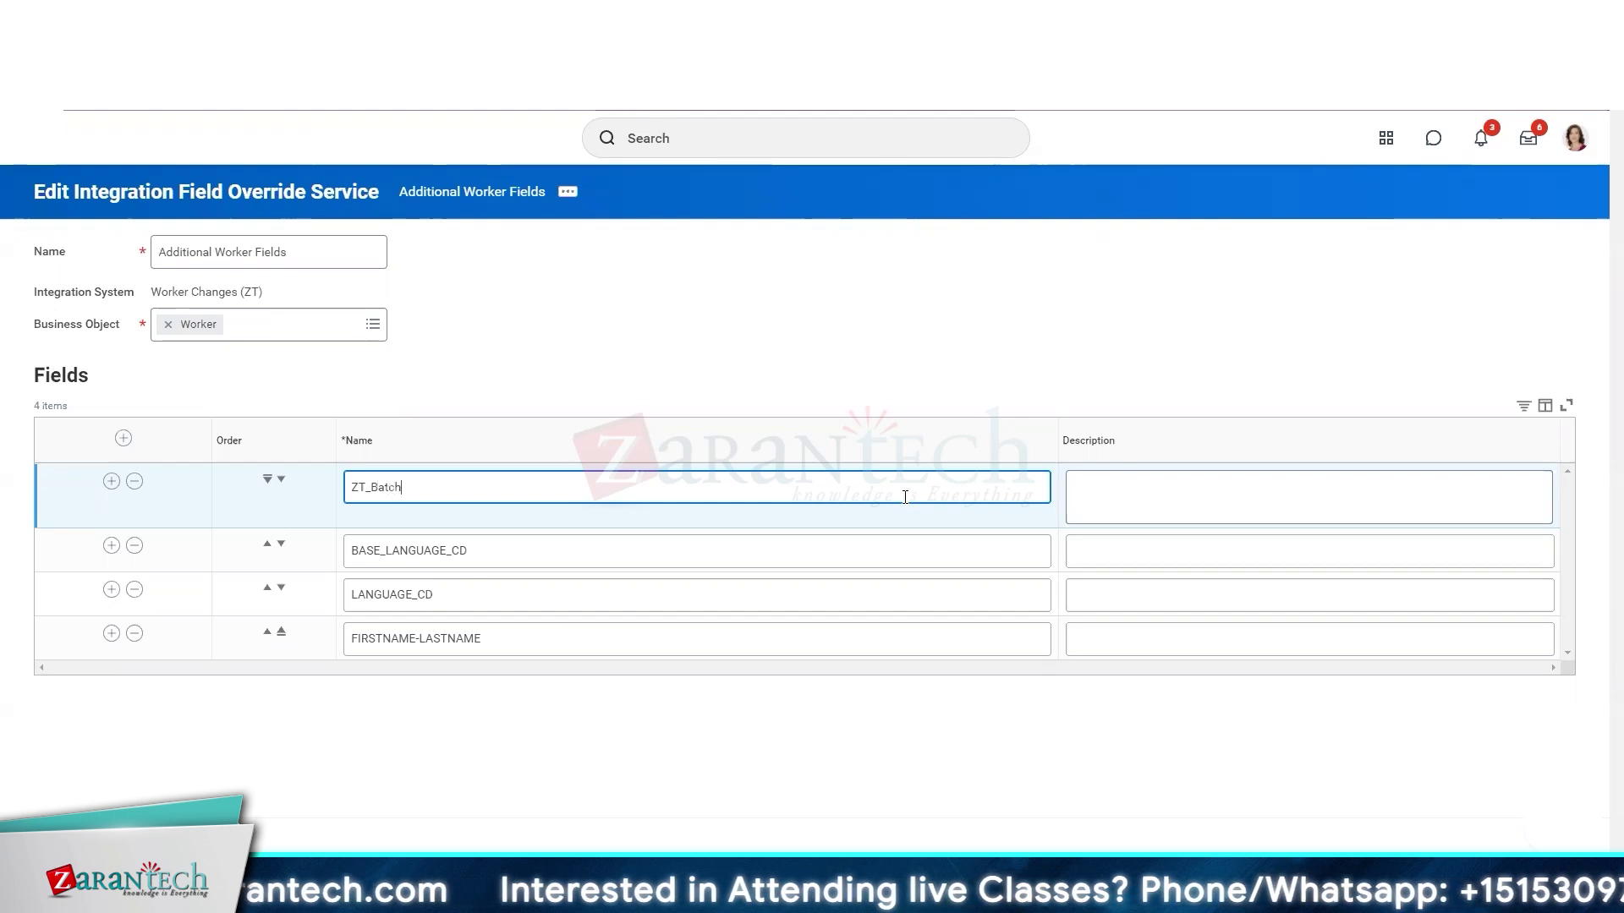
text(_ID)
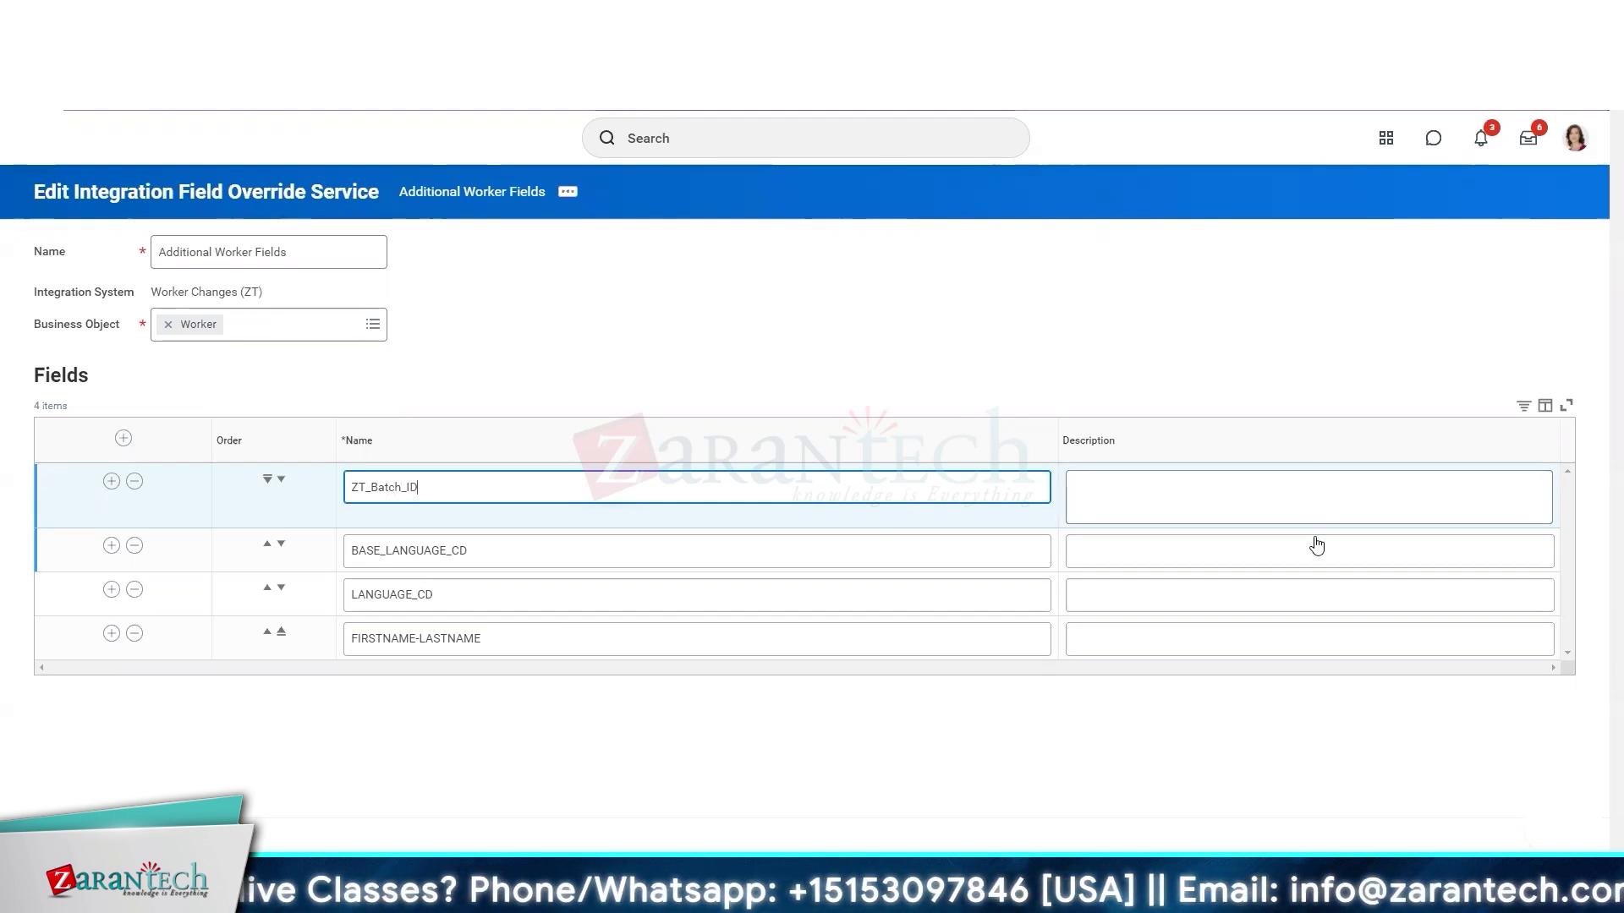
click(1309, 504)
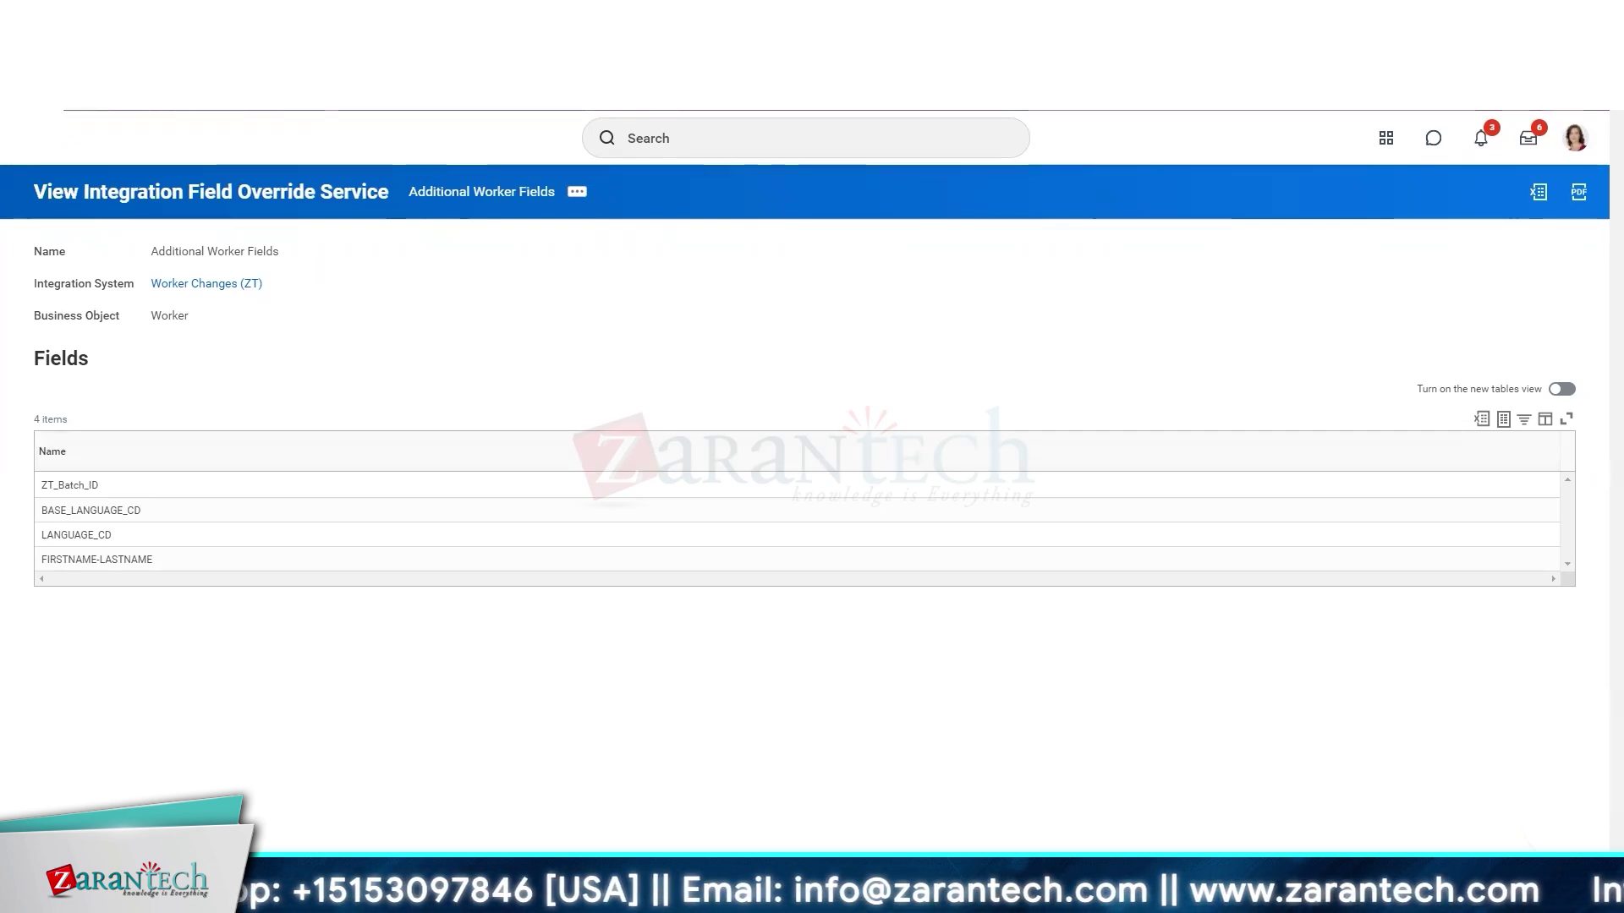
- Return to the Worker Changes (ZT) integration system and duplicate its page in a new browser tab
click(211, 285)
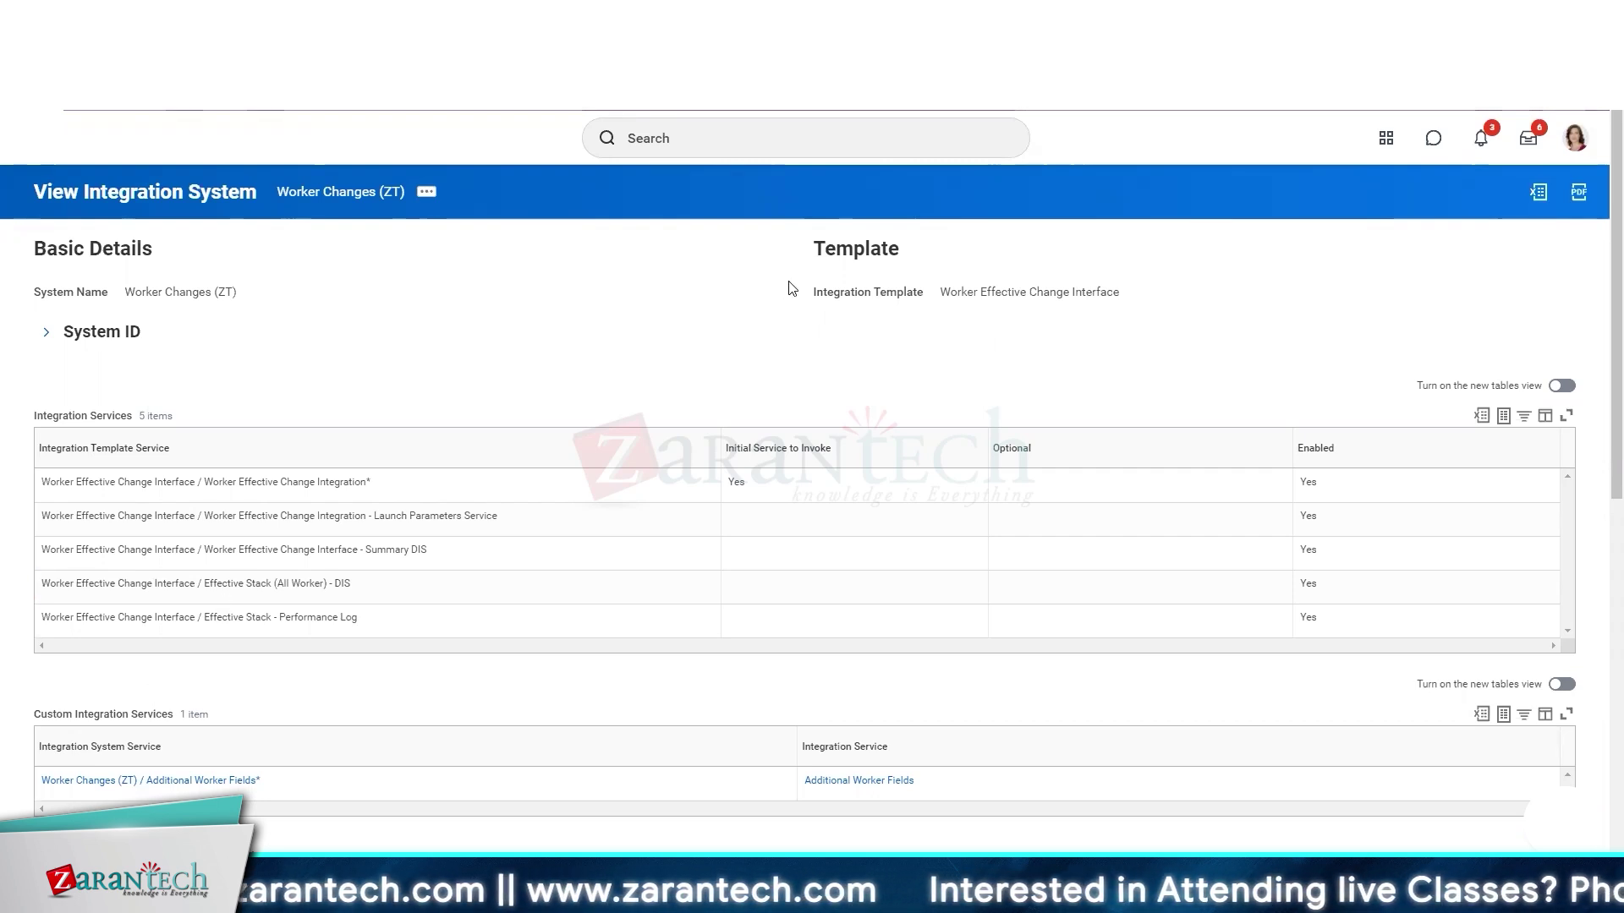
right_click(281, 109)
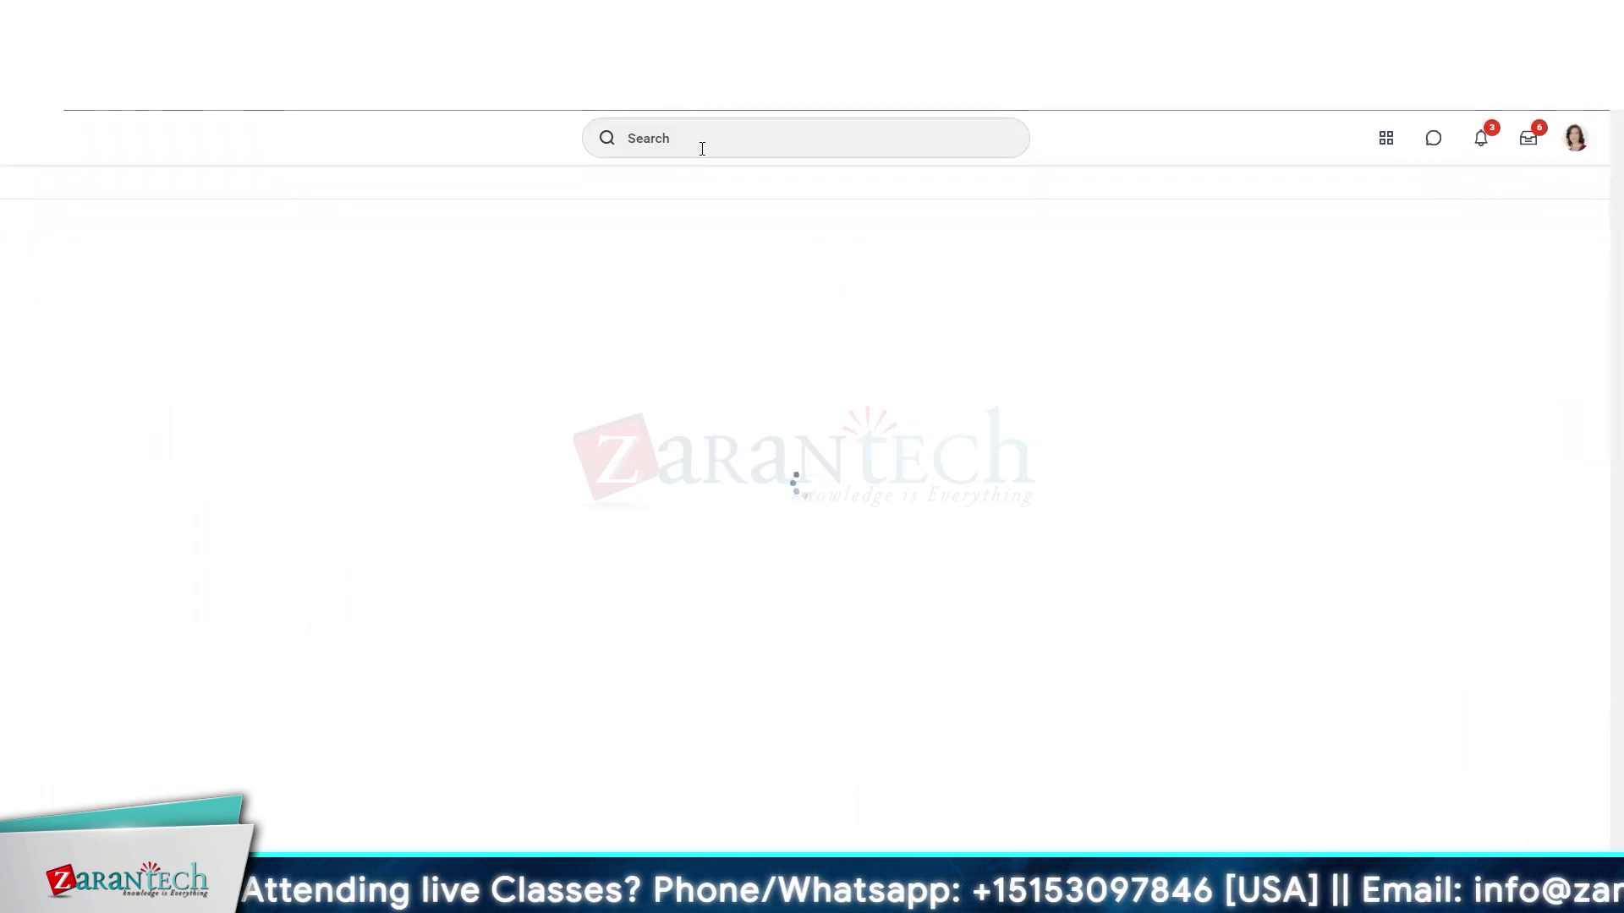
click(701, 149)
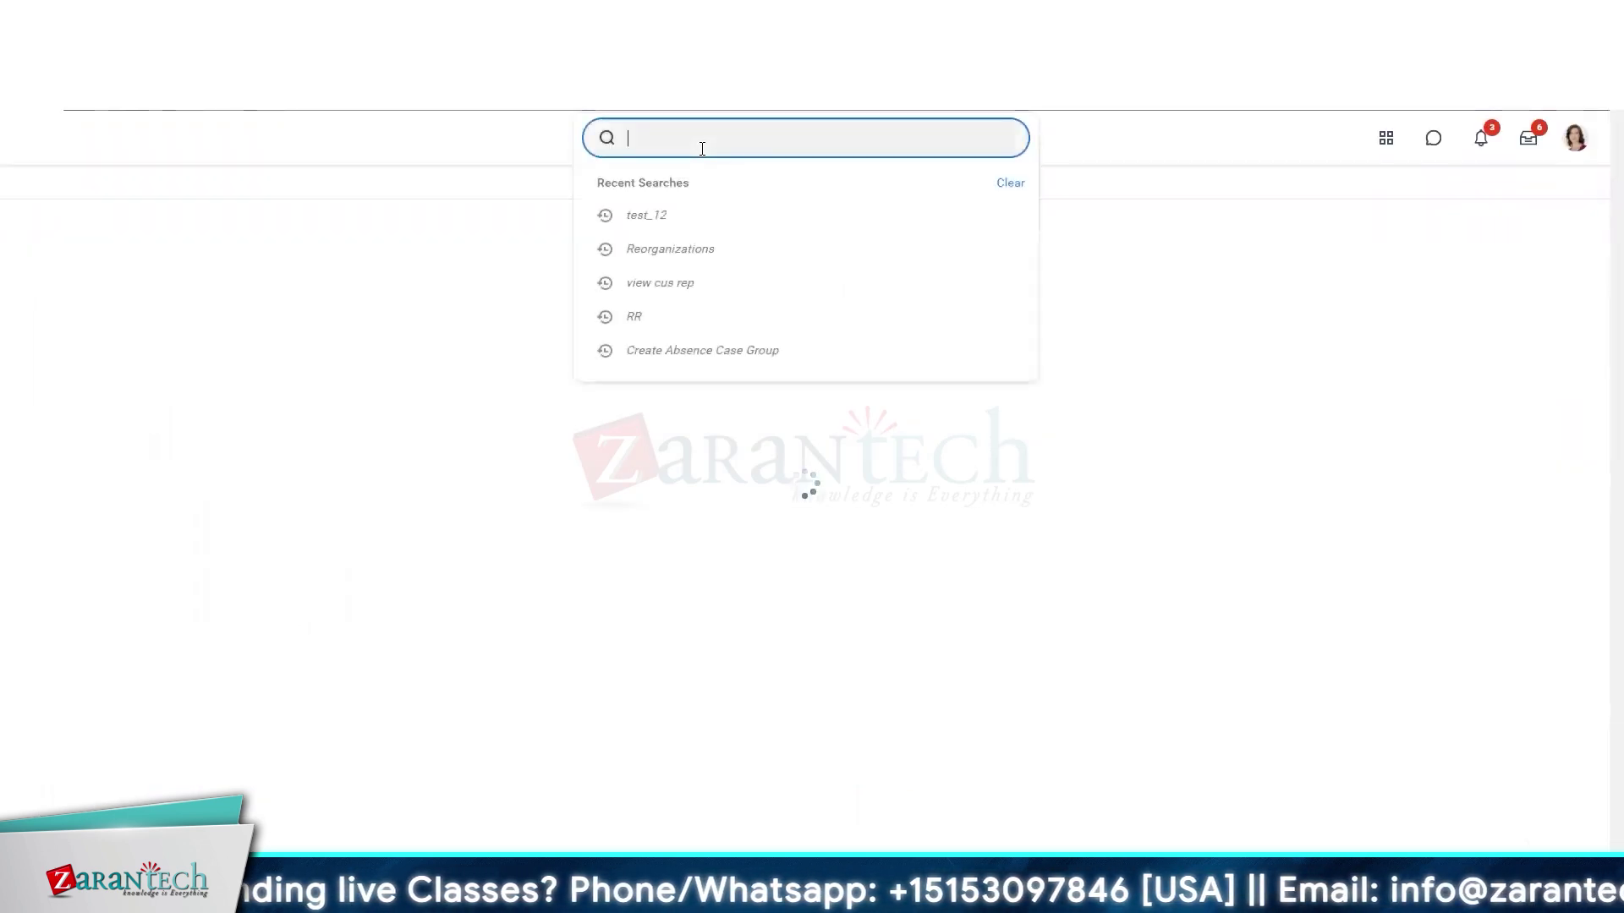
text(intsy)
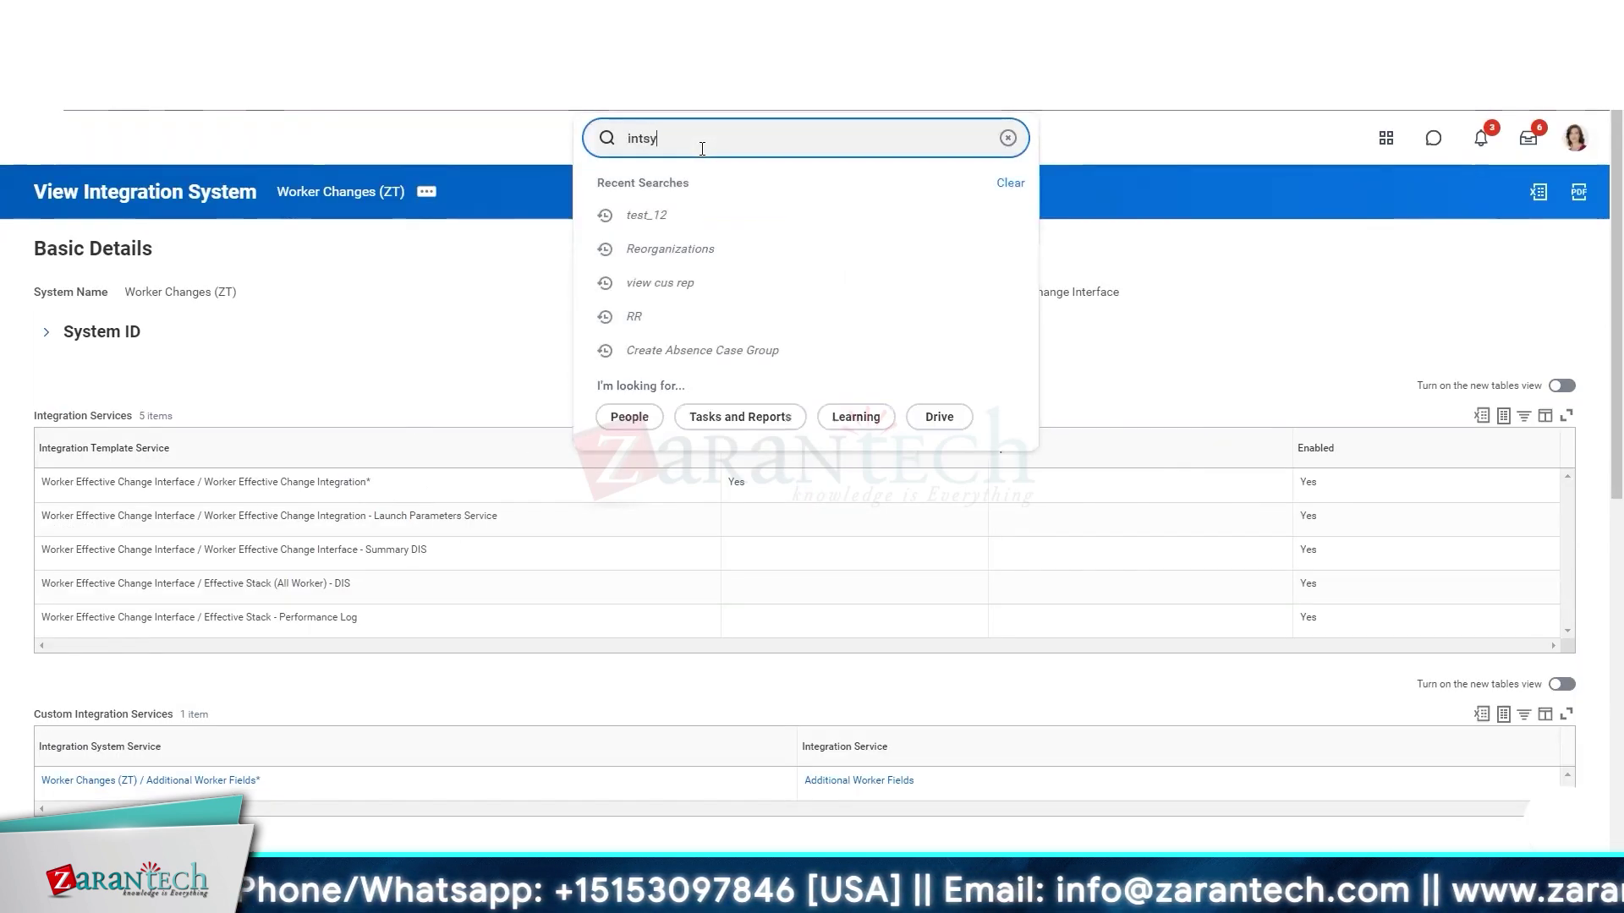
text(s)
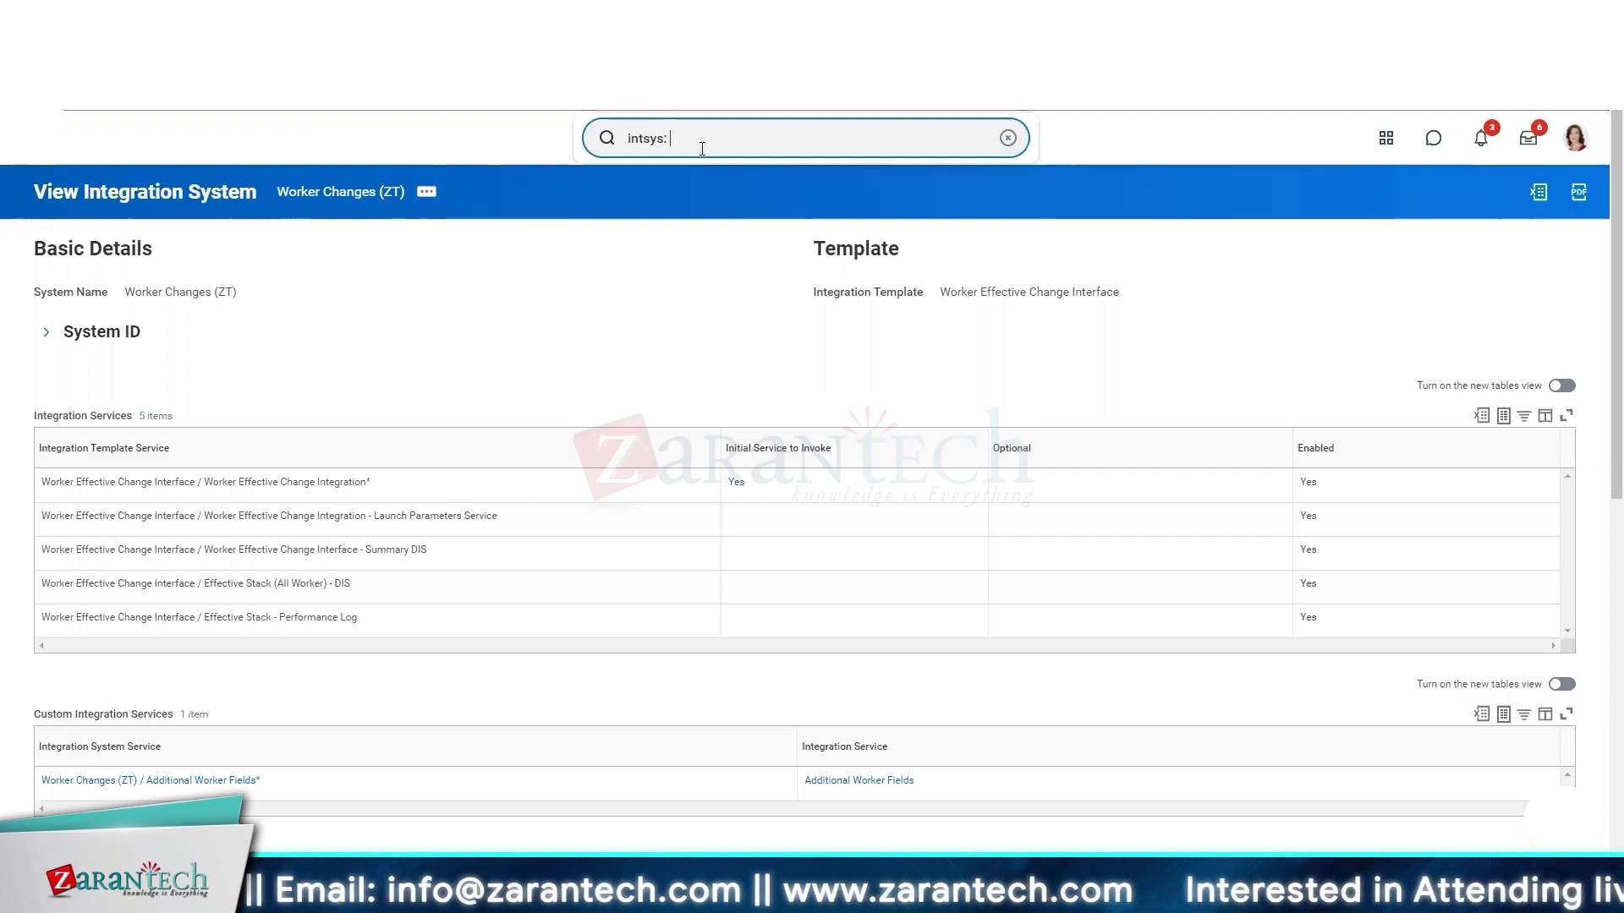
text(:)
key(BackSpace)
key(BackSpace)
key(BackSpace)
key(BackSpace)
key(BackSpace)
key(BackSpace)
key(BackSpace)
- Search for "integration systems" and open the All Integration Systems report
text(integration)
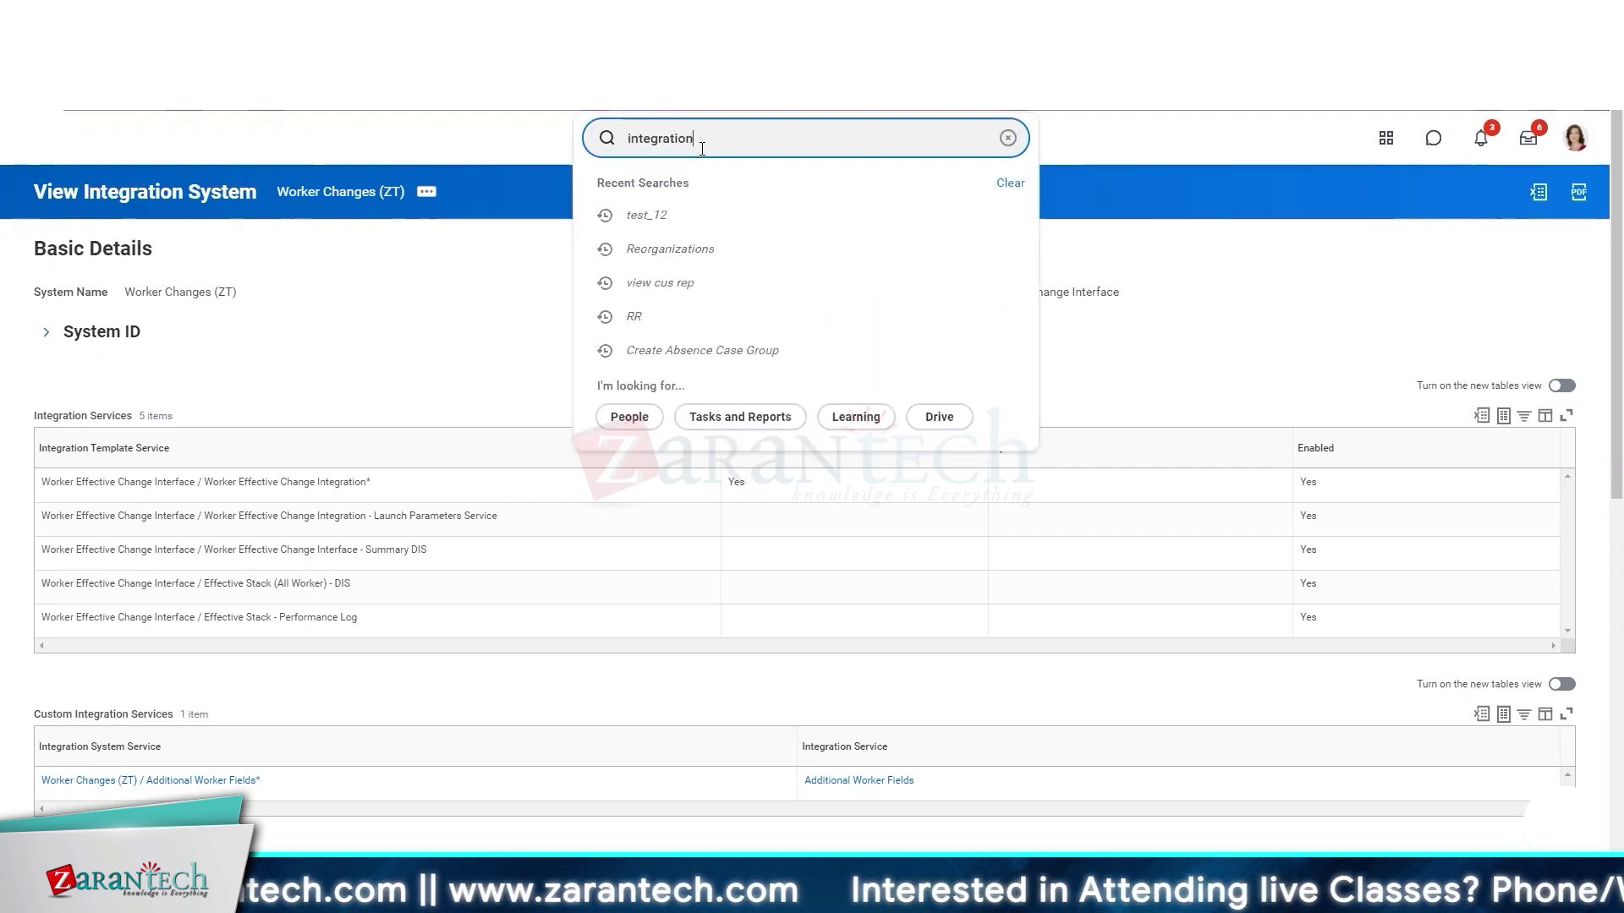
text( systems)
key(Return)
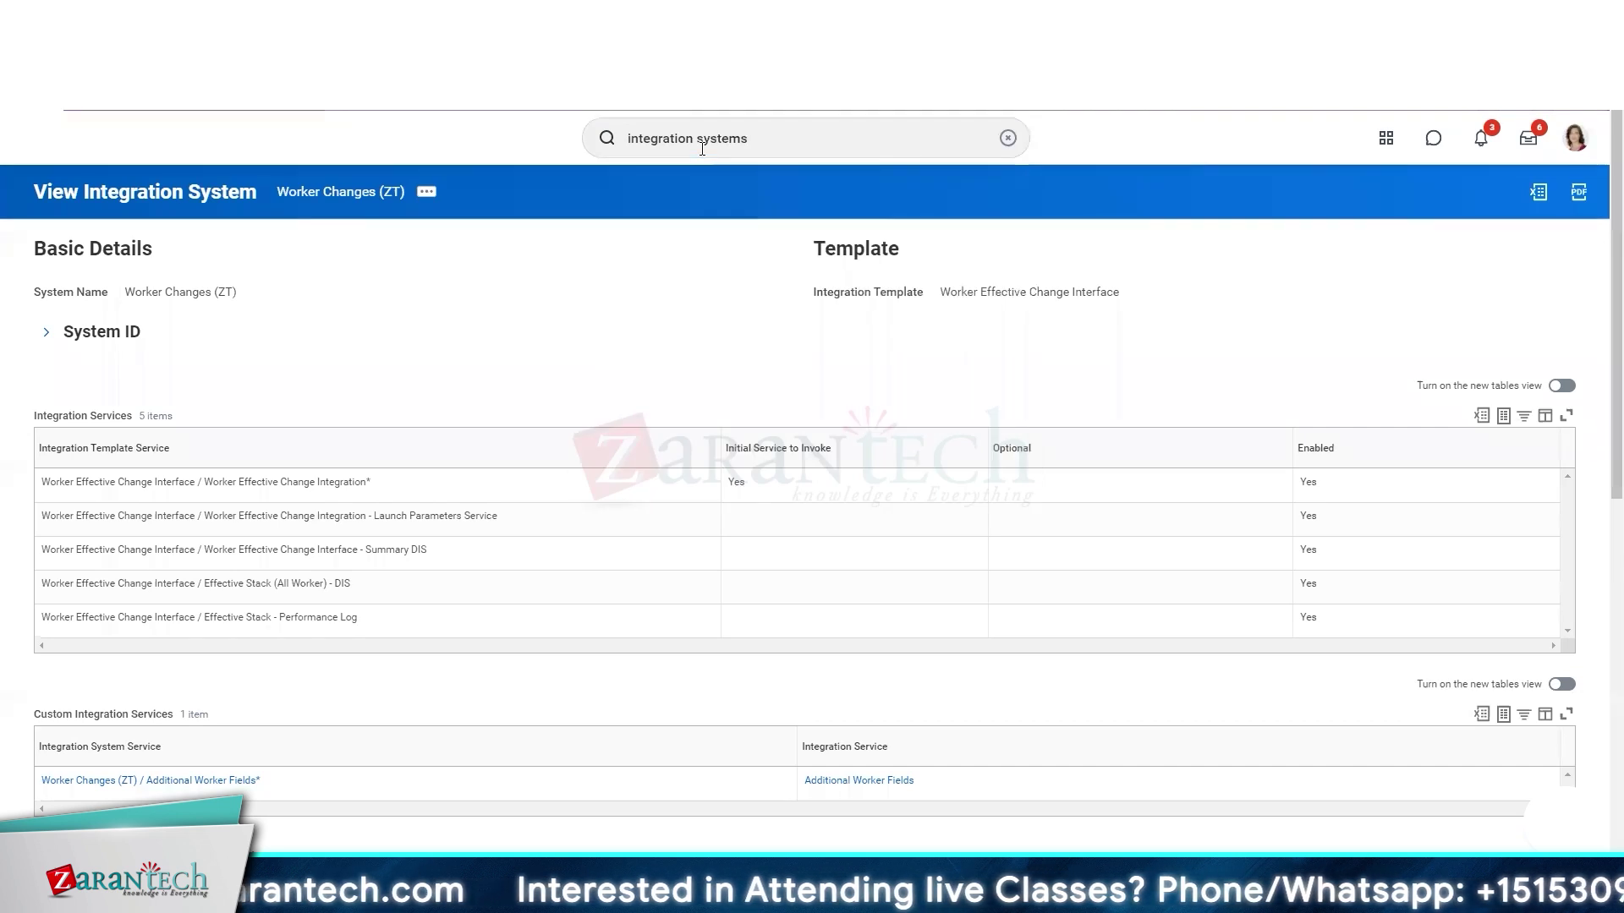
click(309, 400)
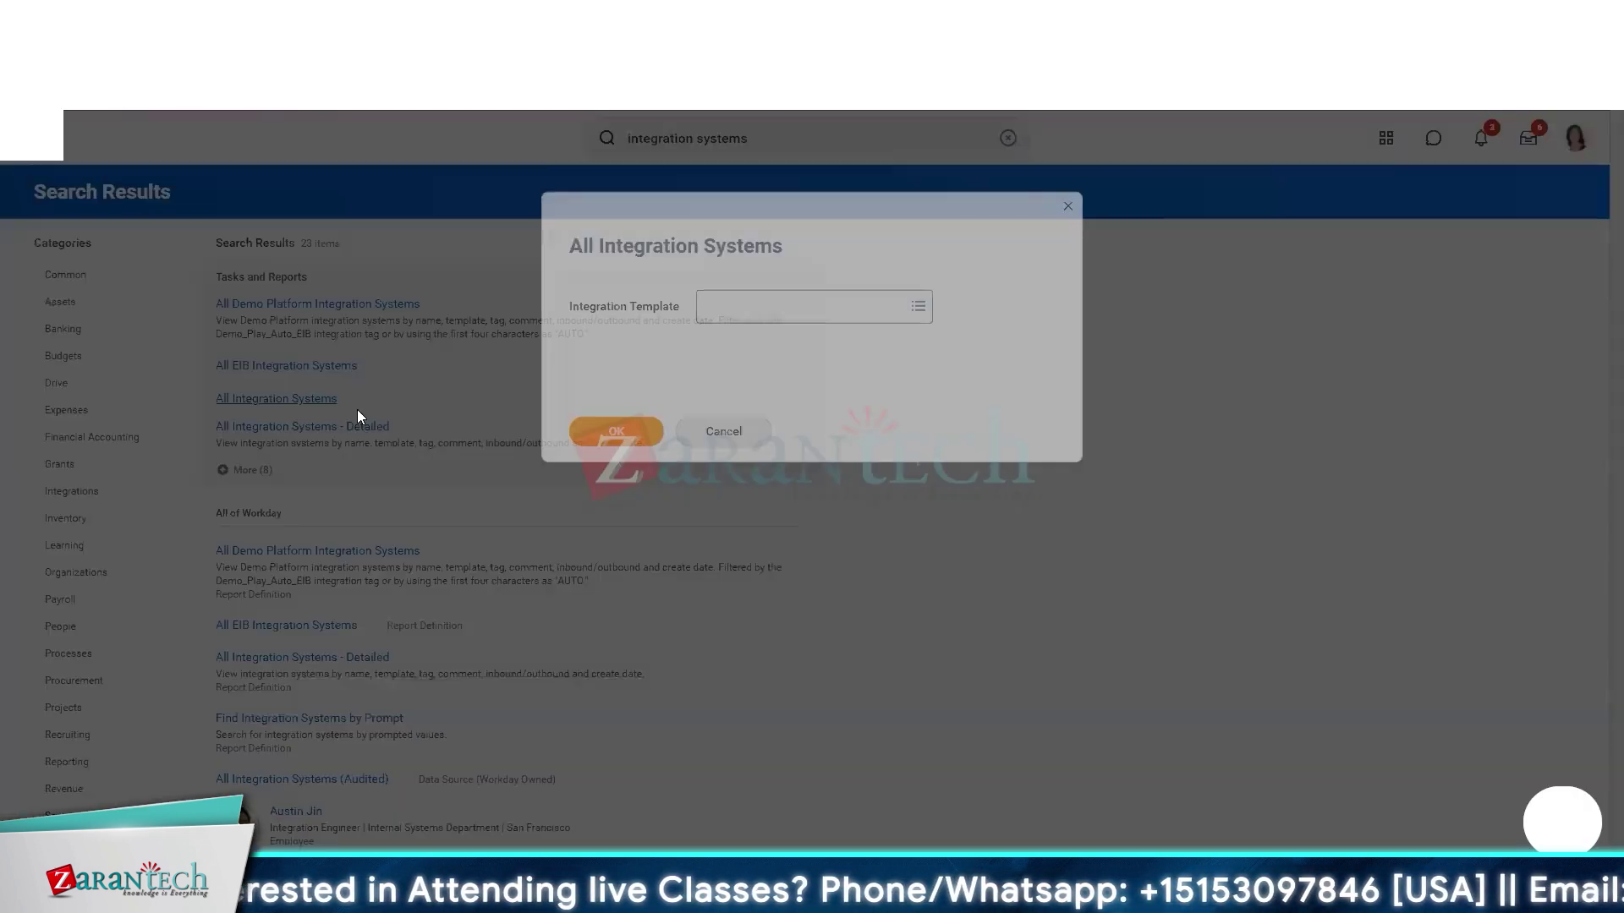
text(benefit)
key(Return)
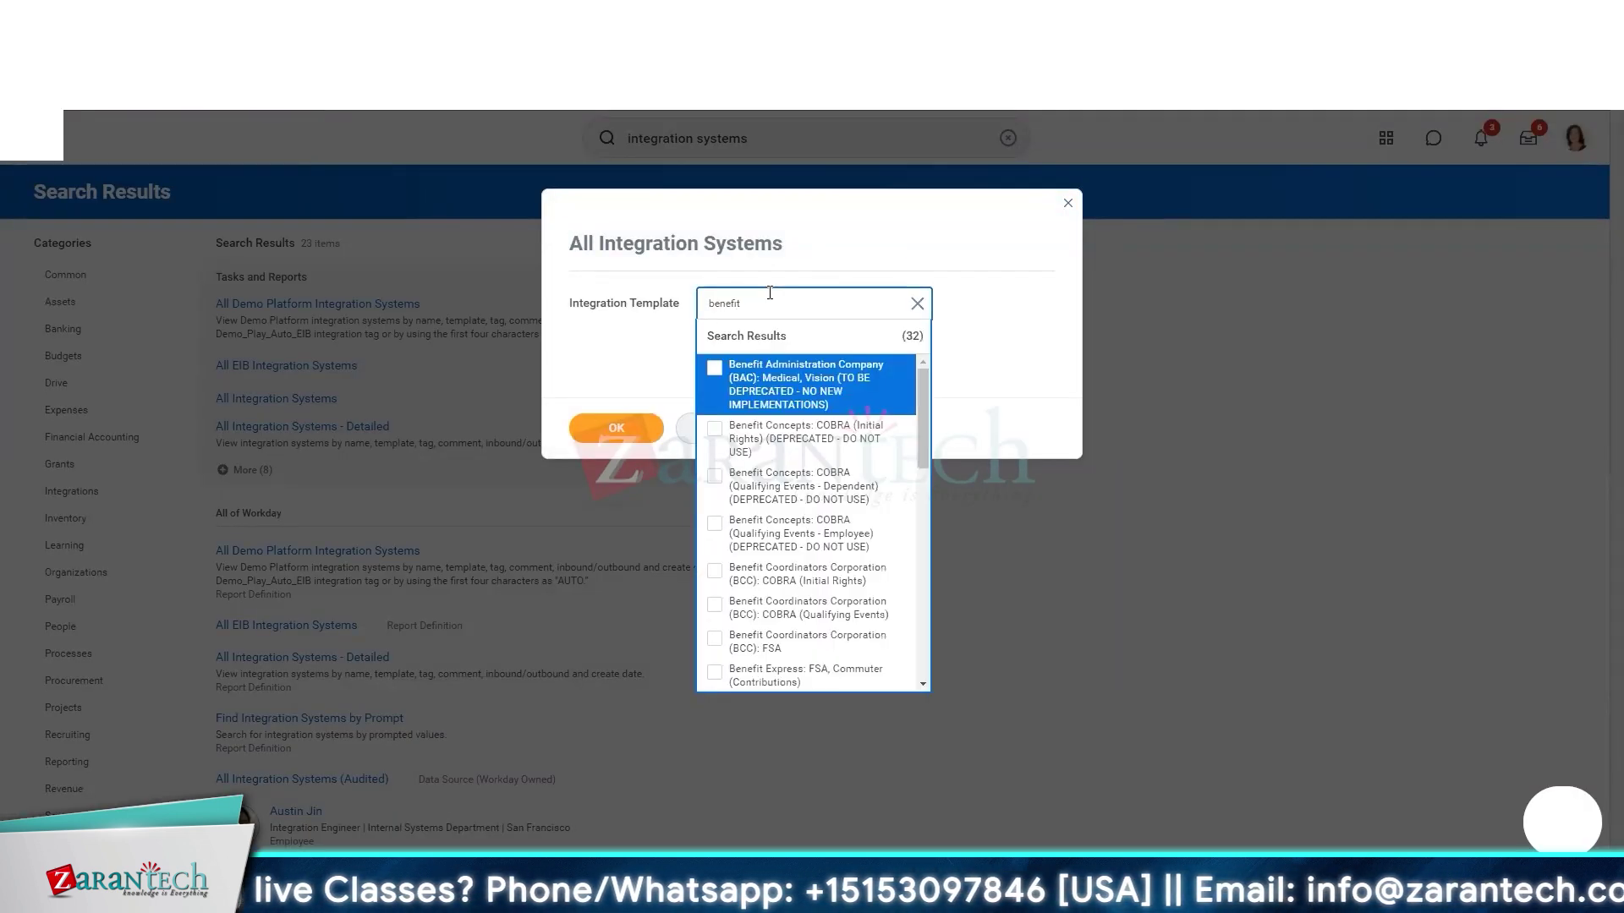
click(917, 303)
click(866, 355)
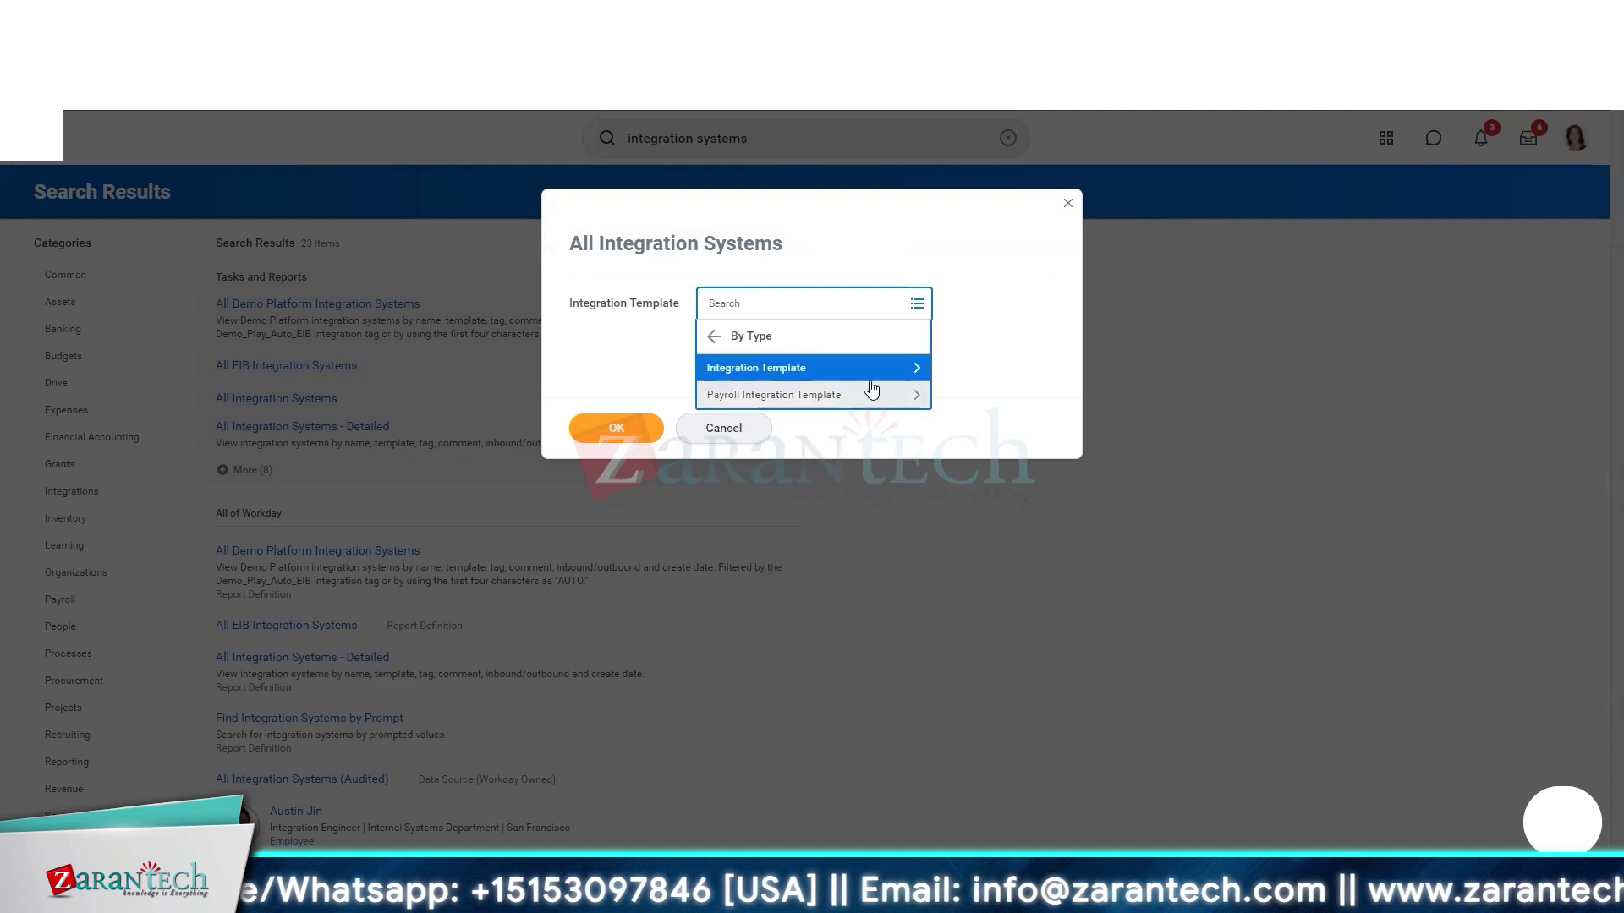
click(874, 375)
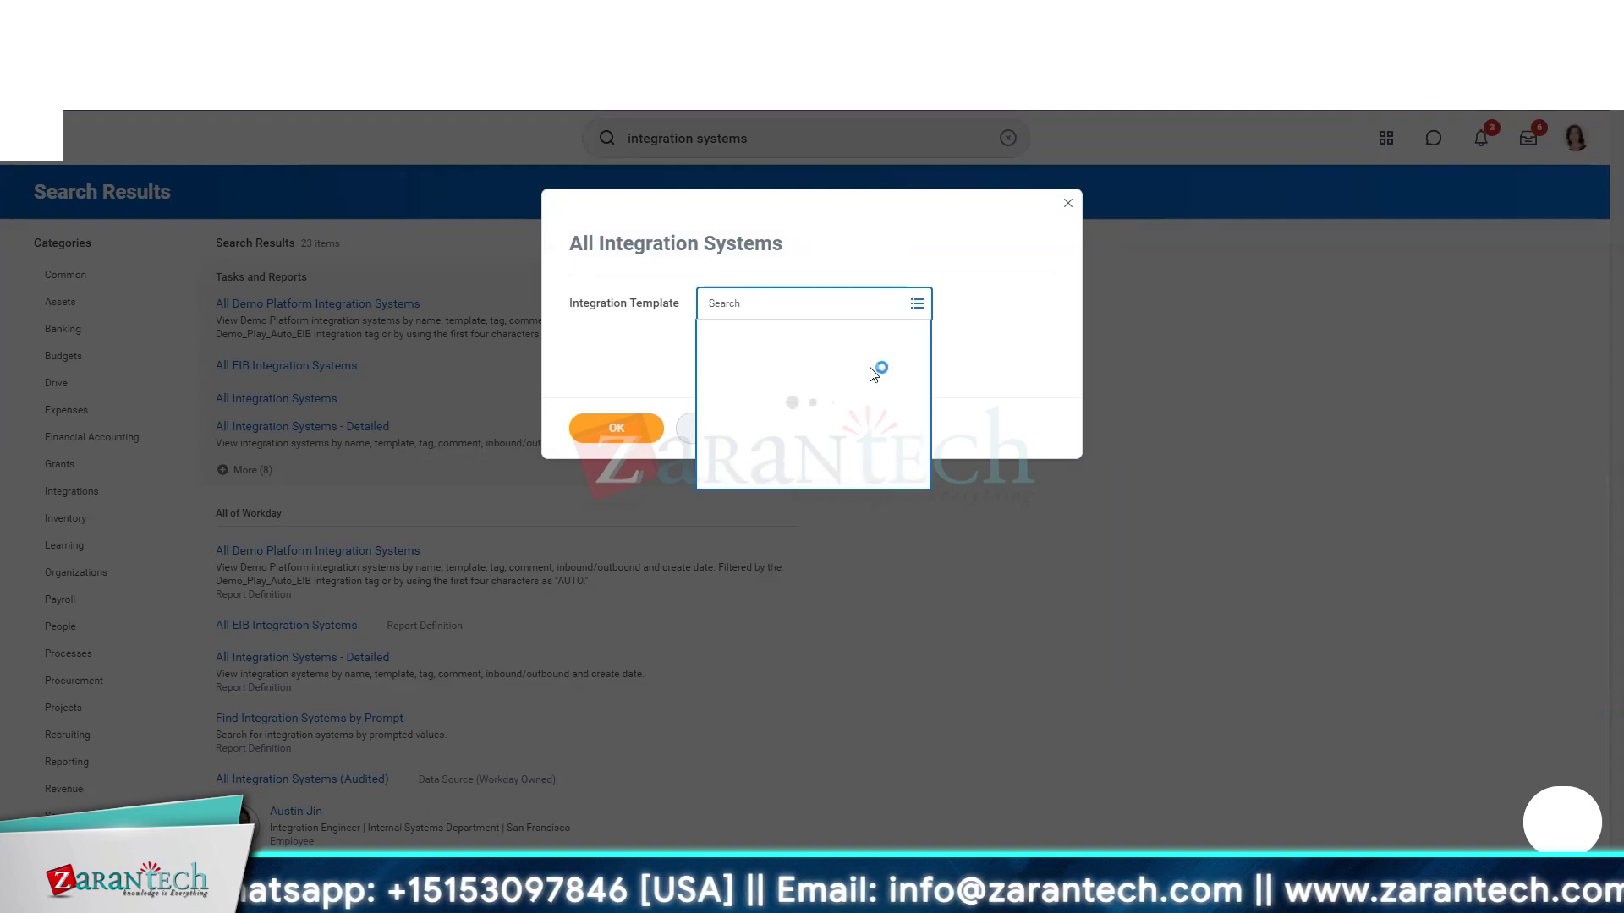
- Search the report's integration templates for "vision" and select Vision Benefits of America: Vision
click(848, 304)
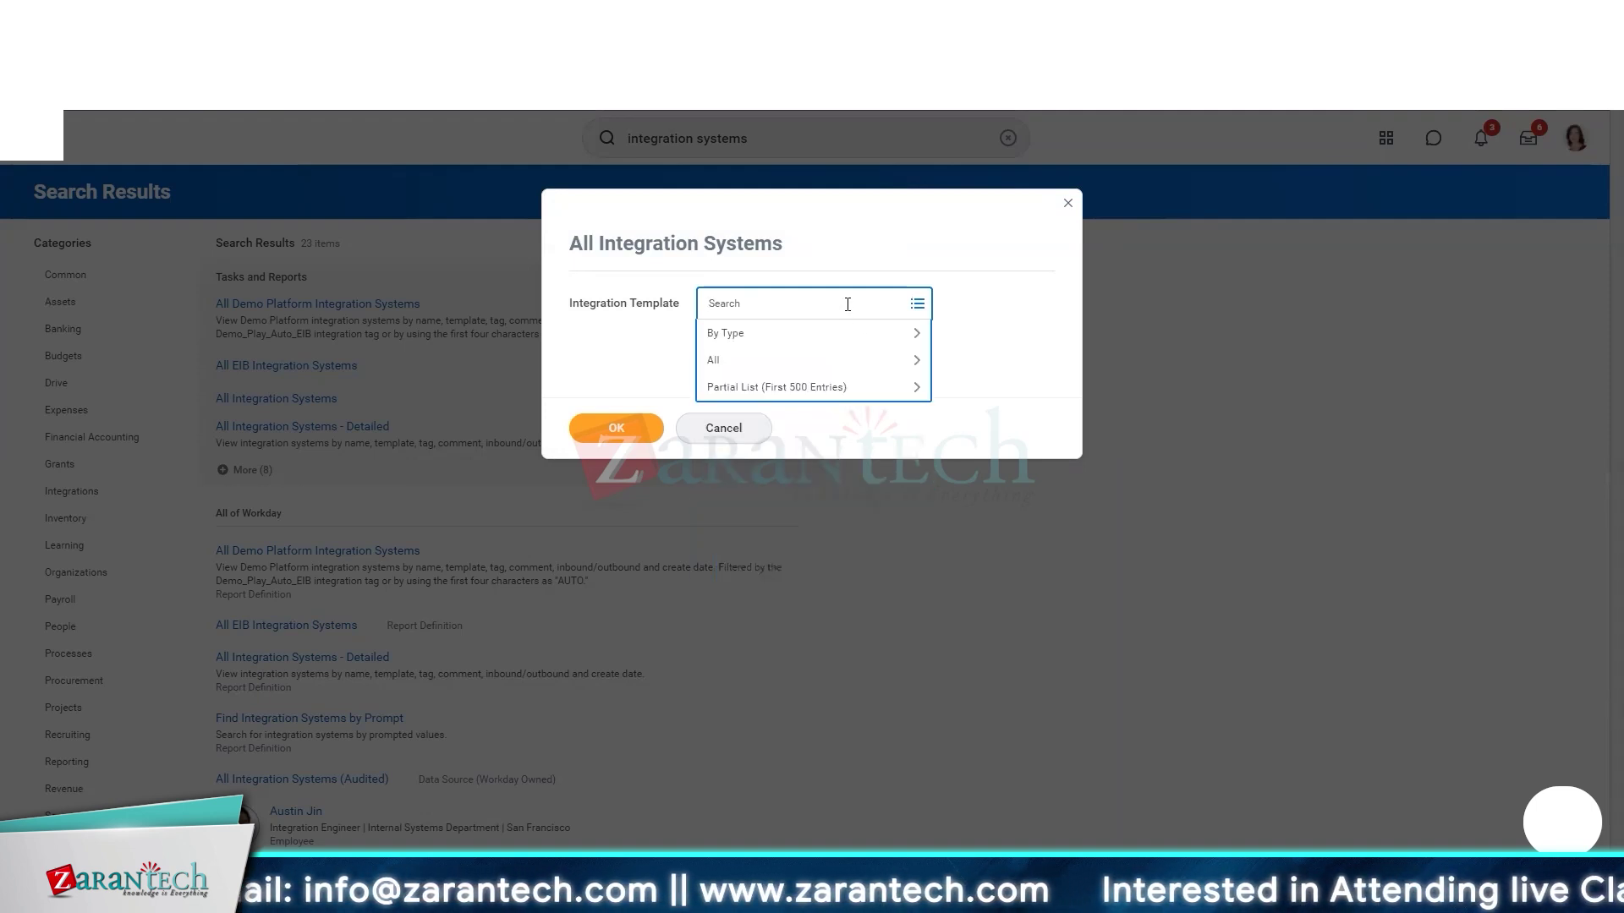
text(vision)
key(Return)
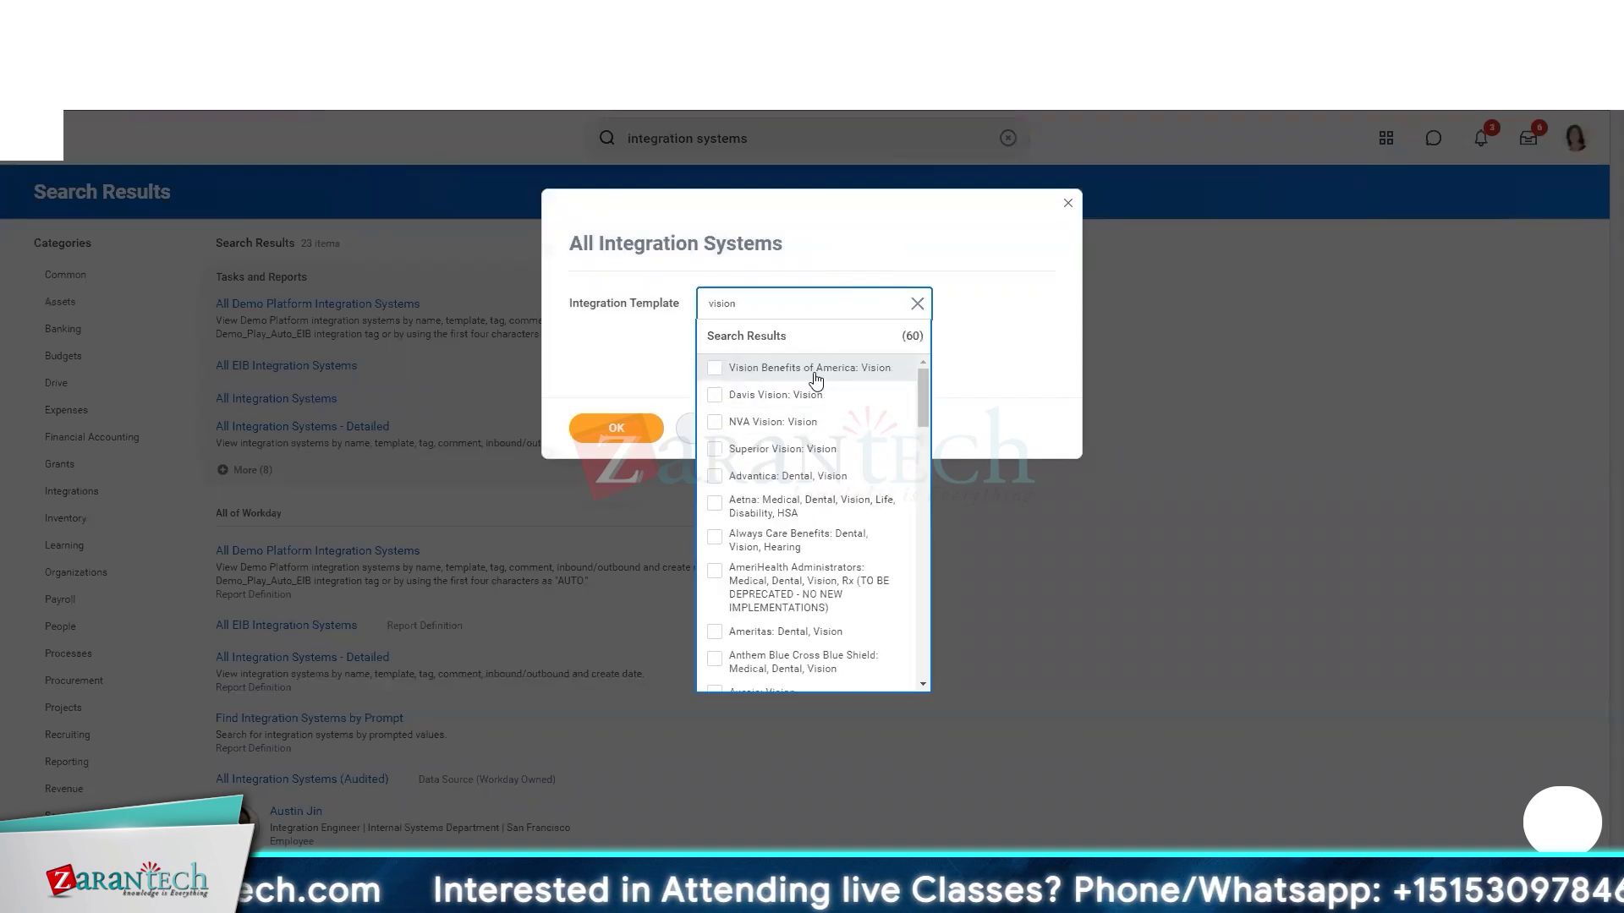
click(816, 372)
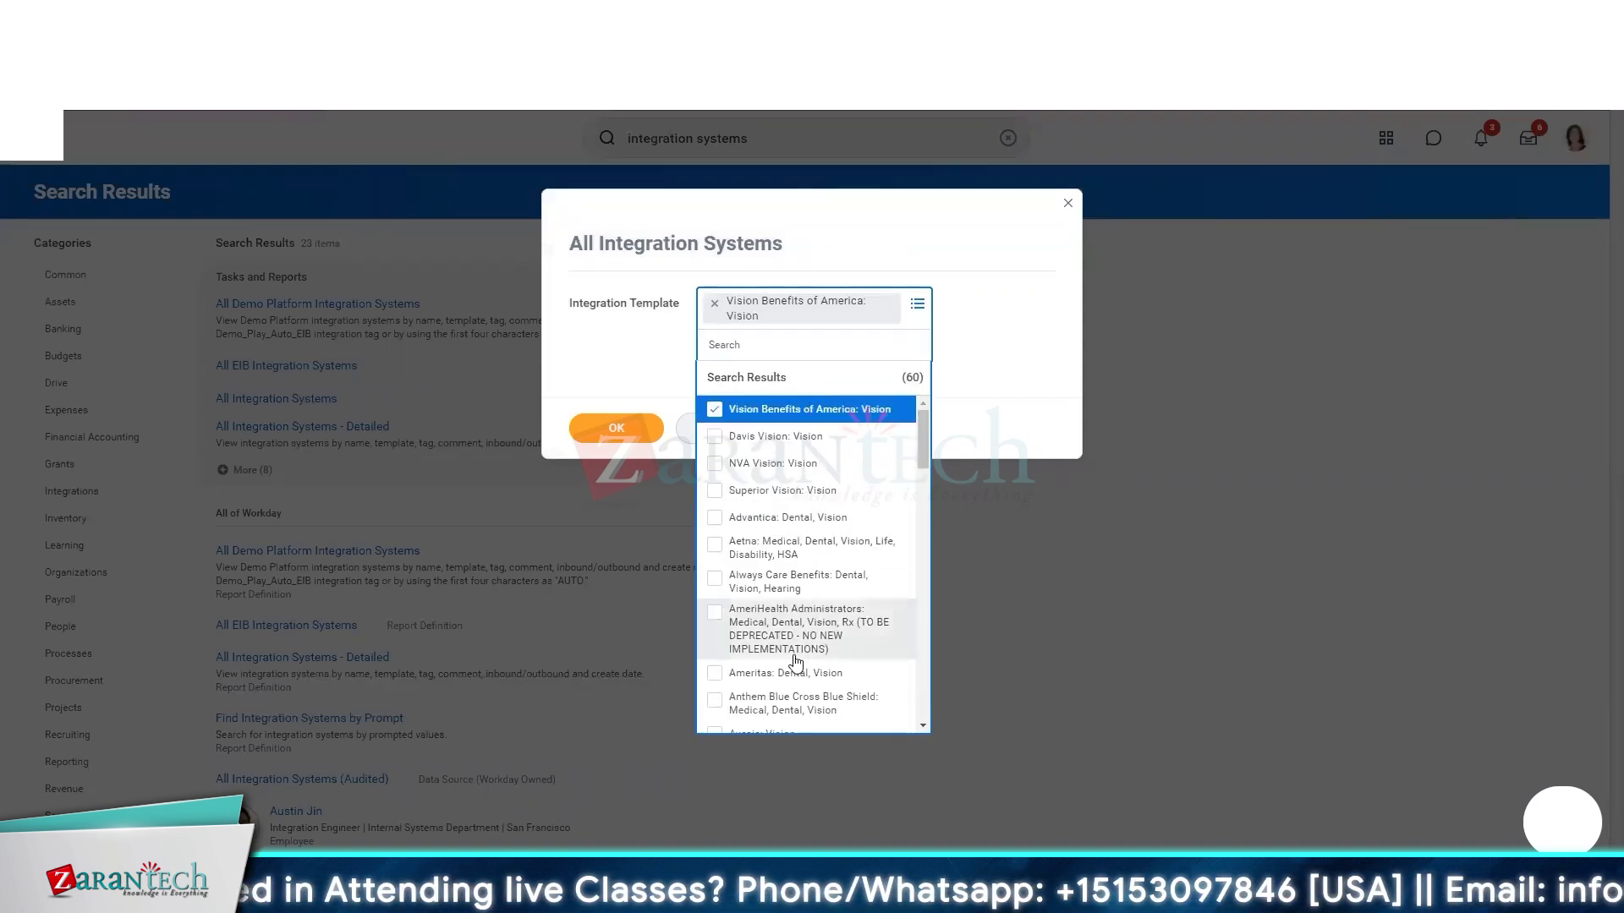
- Select every integration template in the search results and run the All Integration Systems report for them
scroll(834, 618, down, 2)
scroll(834, 618, down, 8)
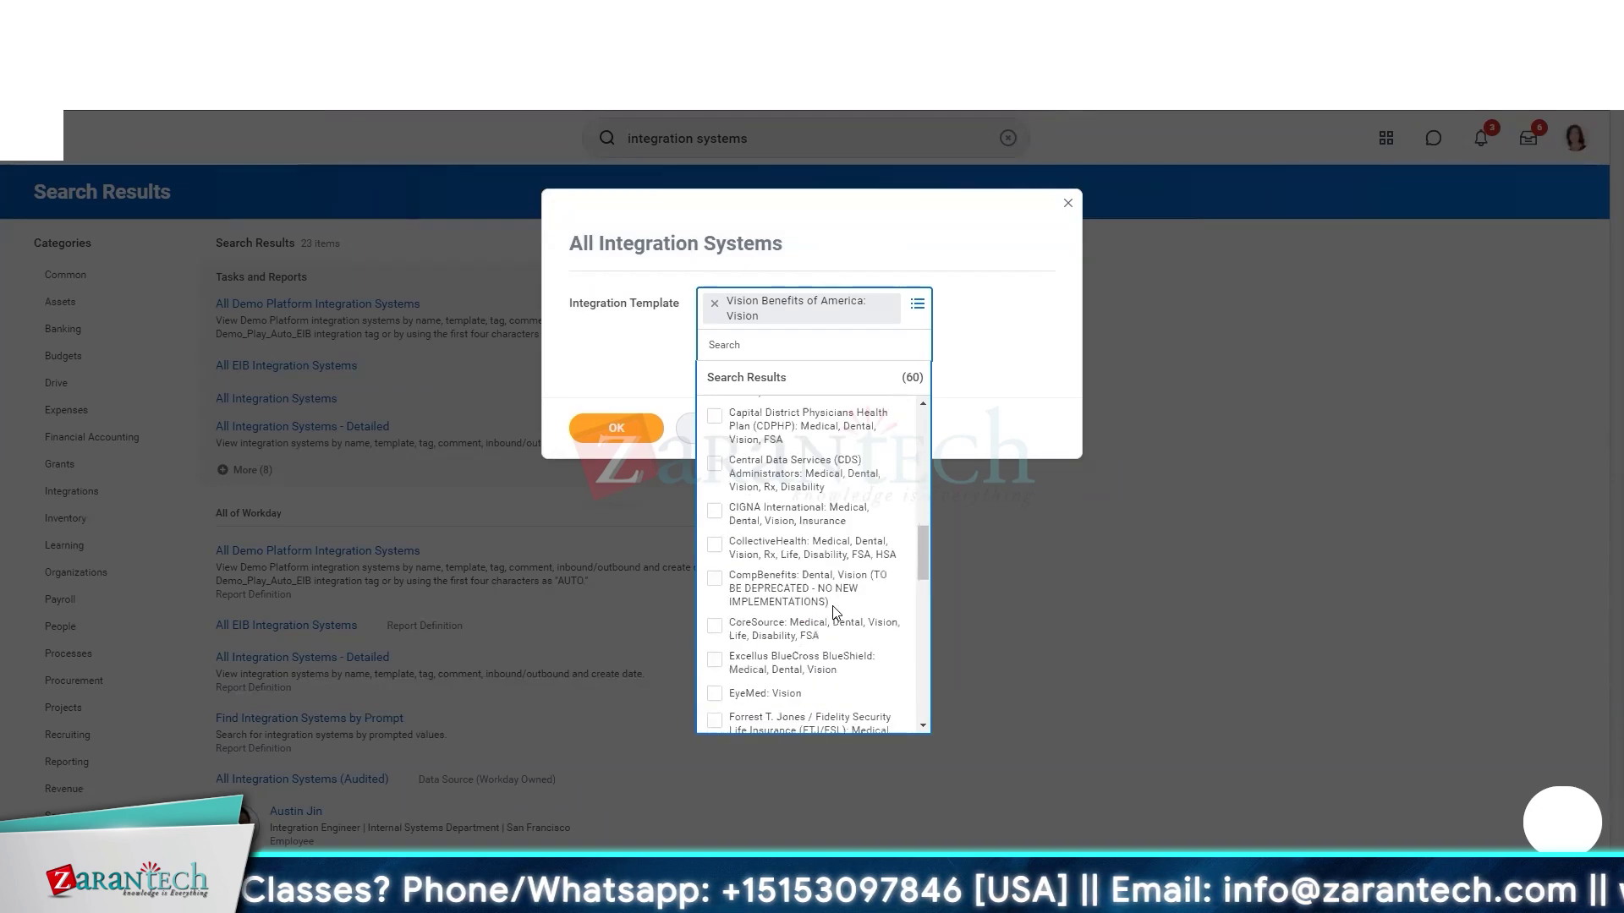
scroll(848, 657, down, 5)
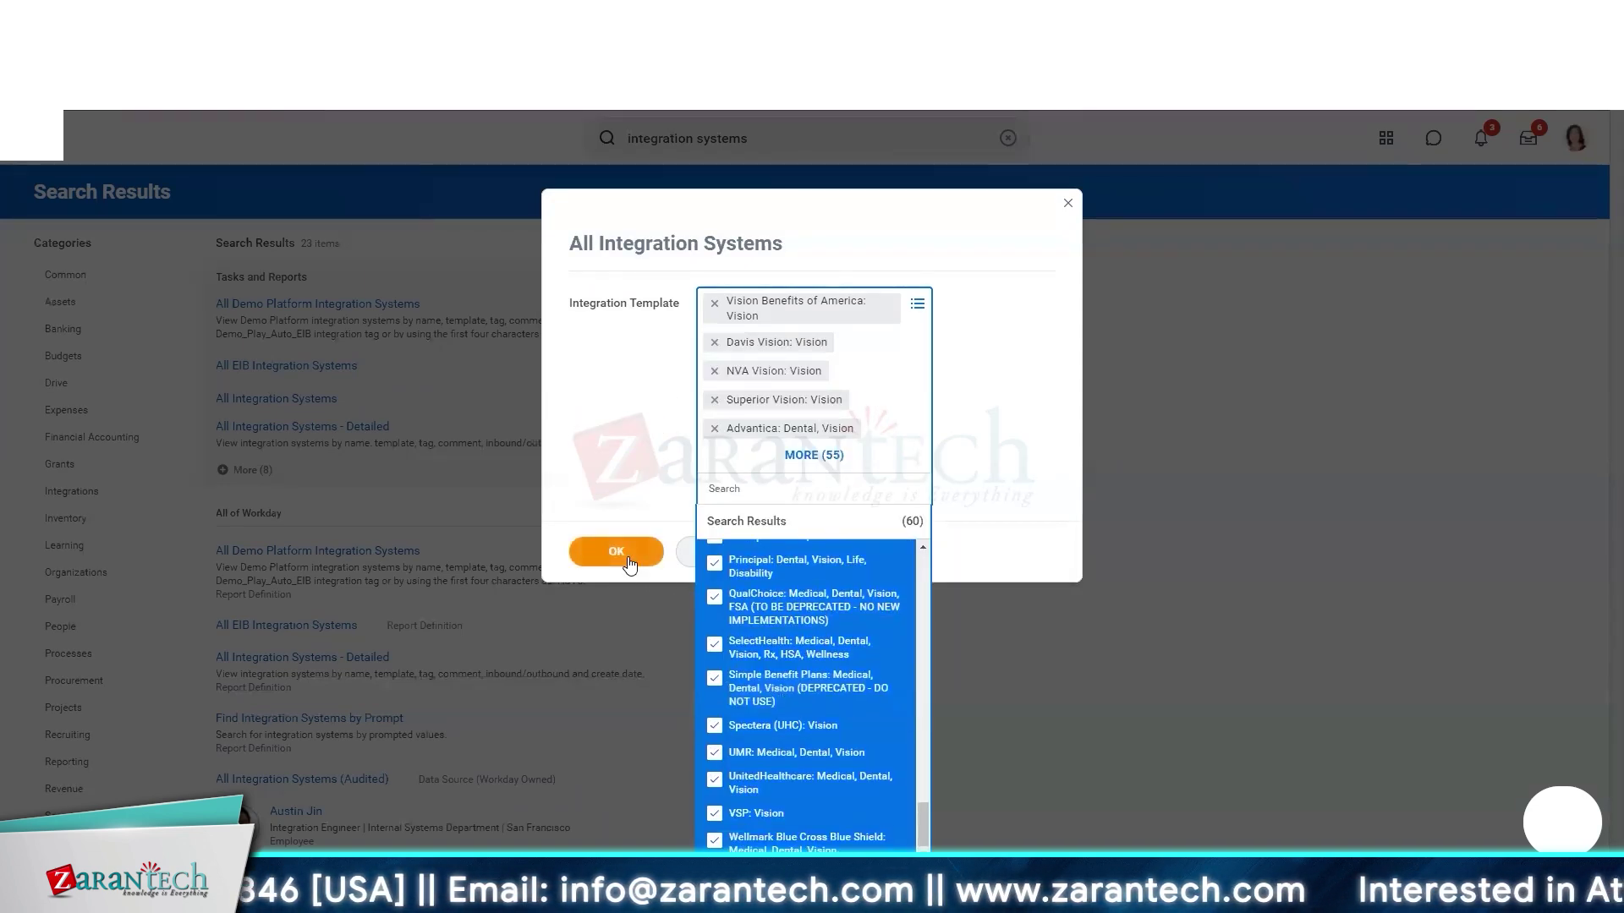
click(630, 564)
click(627, 526)
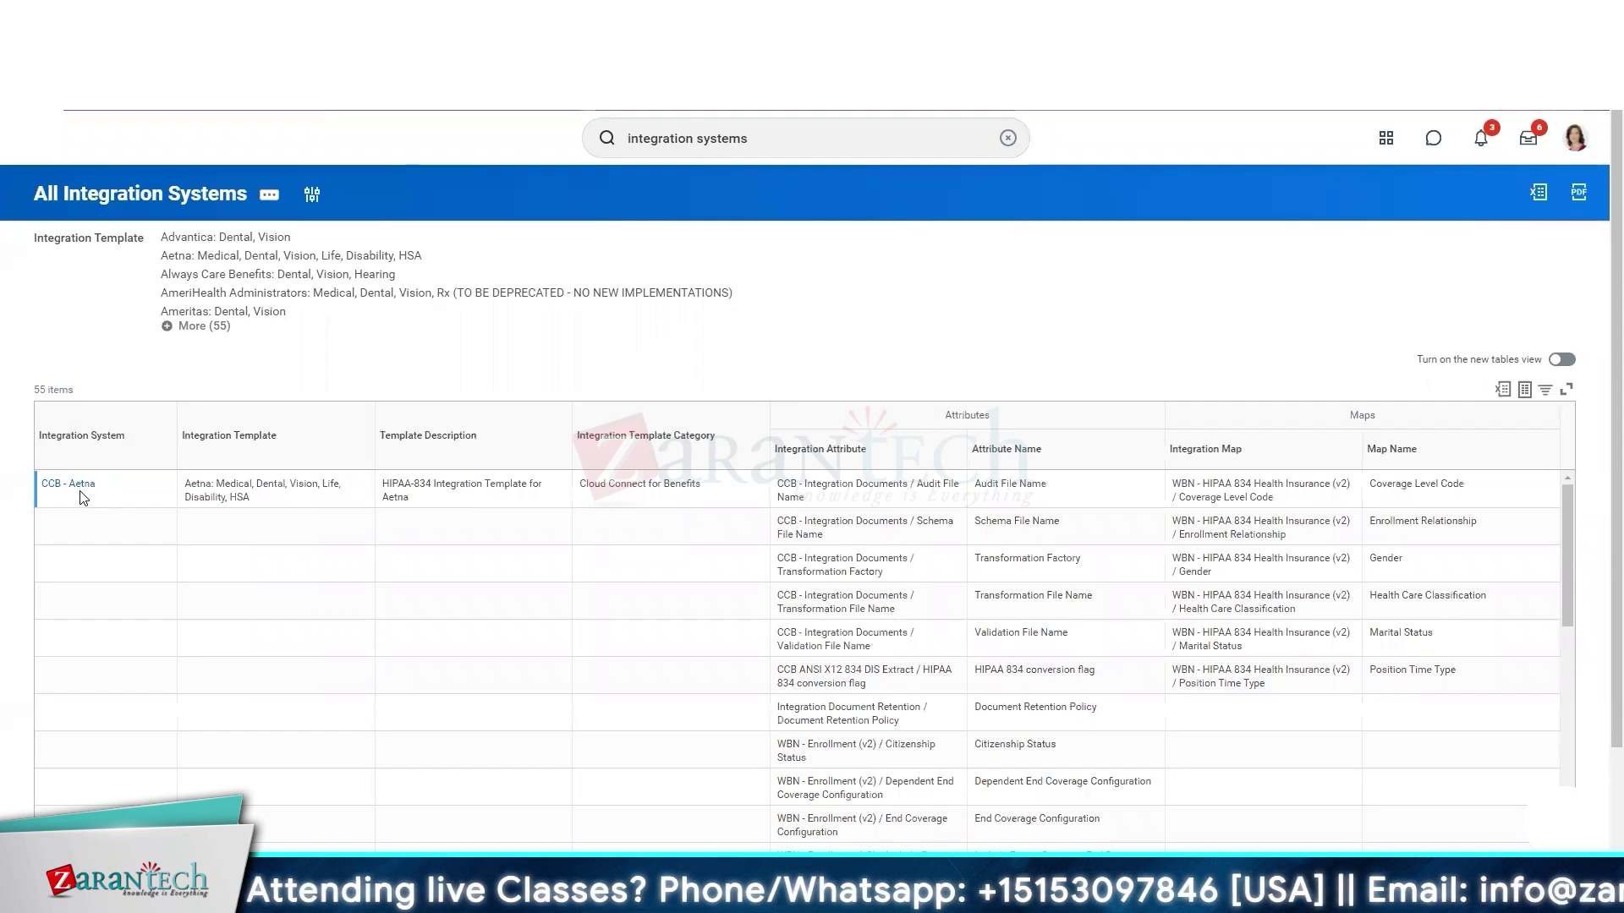
- Look through the All Integration Systems report results and open the CCB - Aetna integration system
scroll(83, 497, down, 10)
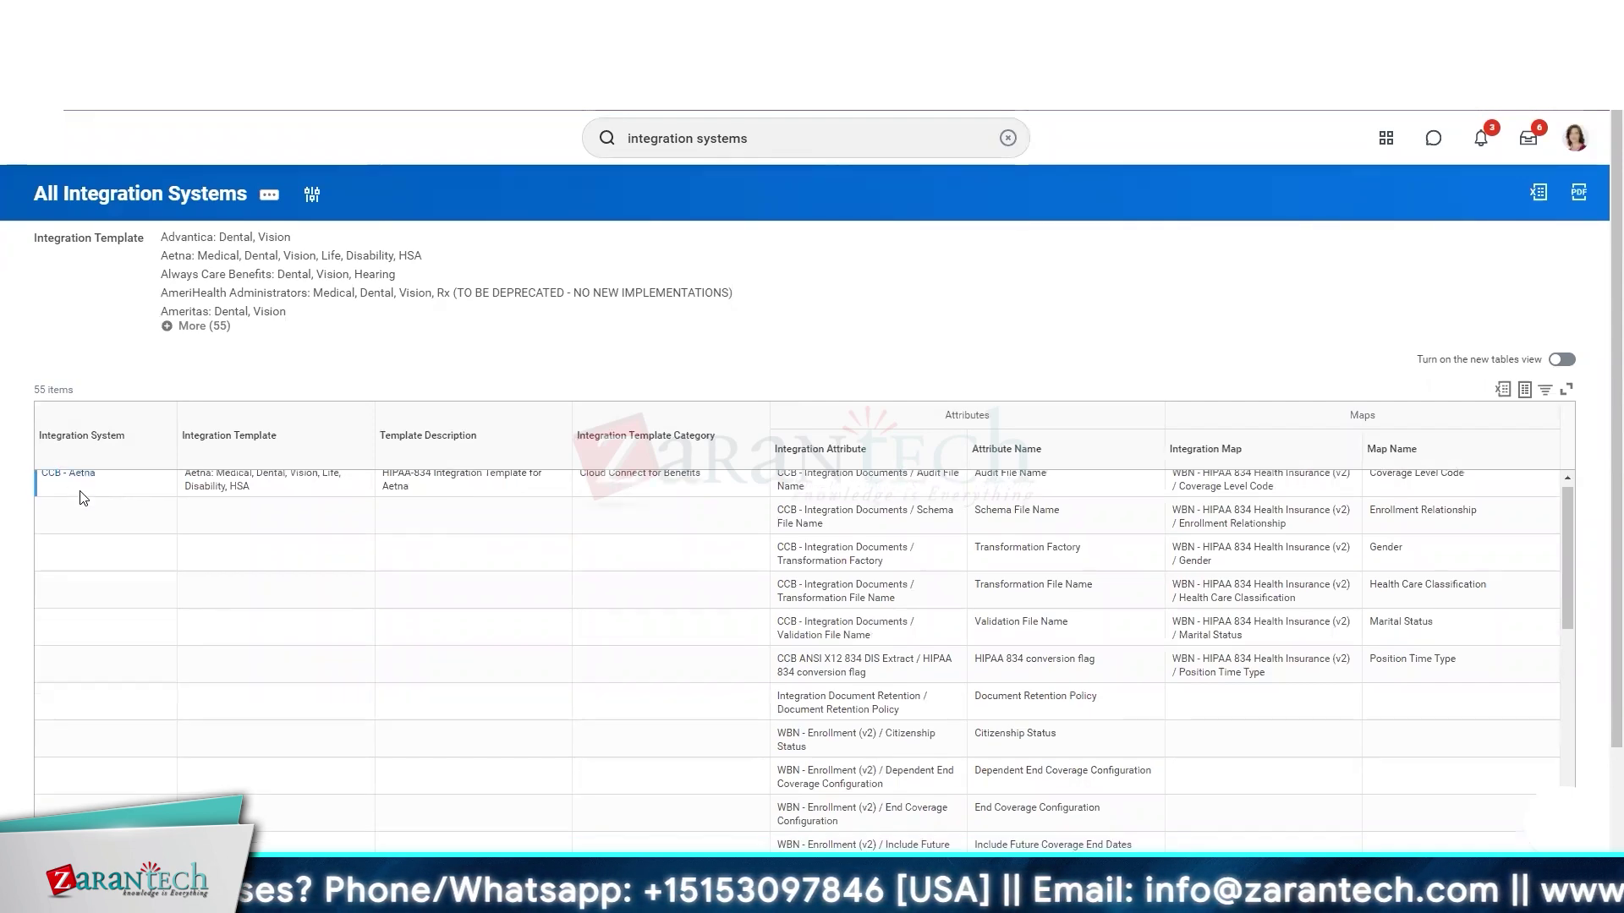
scroll(500, 378, down, 2)
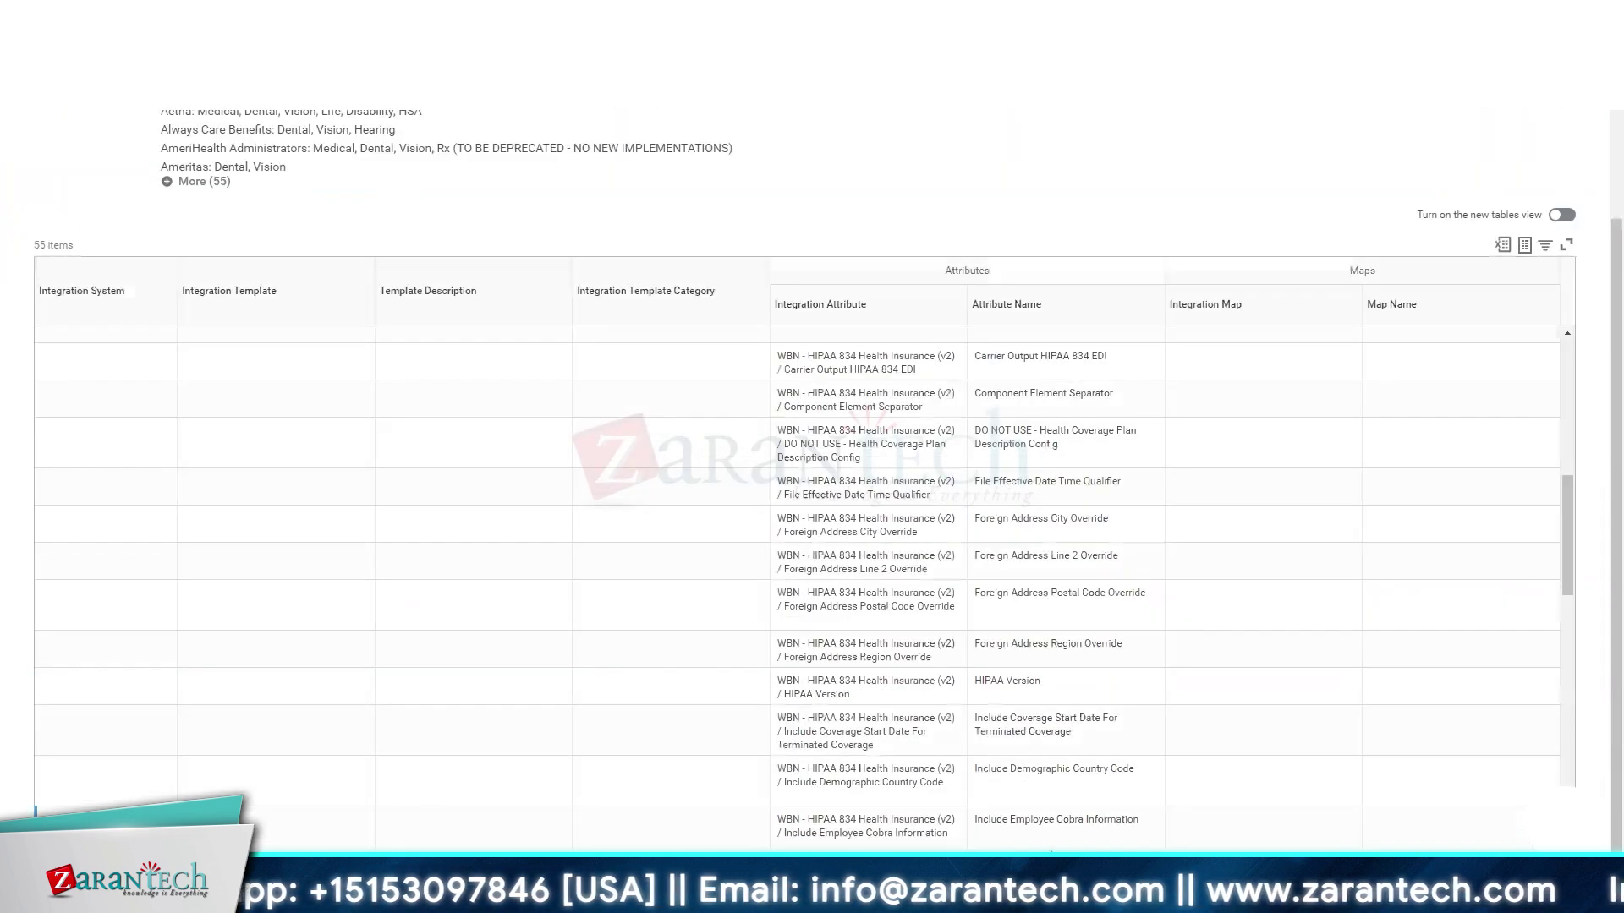
scroll(501, 378, down, 10)
scroll(1051, 851, down, 2)
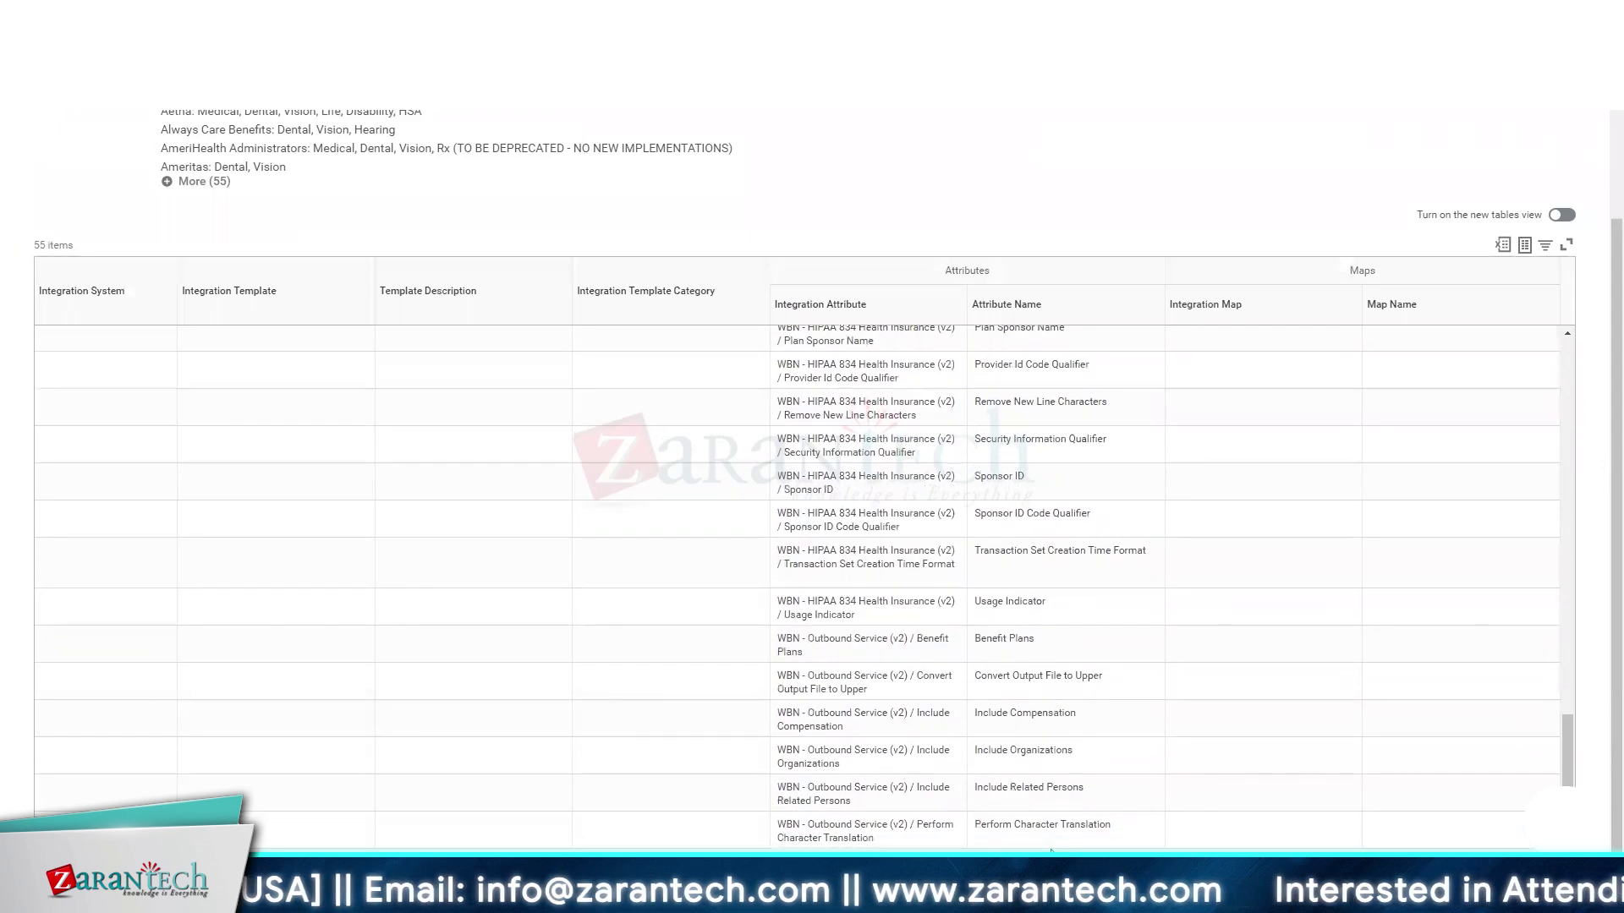
scroll(1582, 628, up, 2)
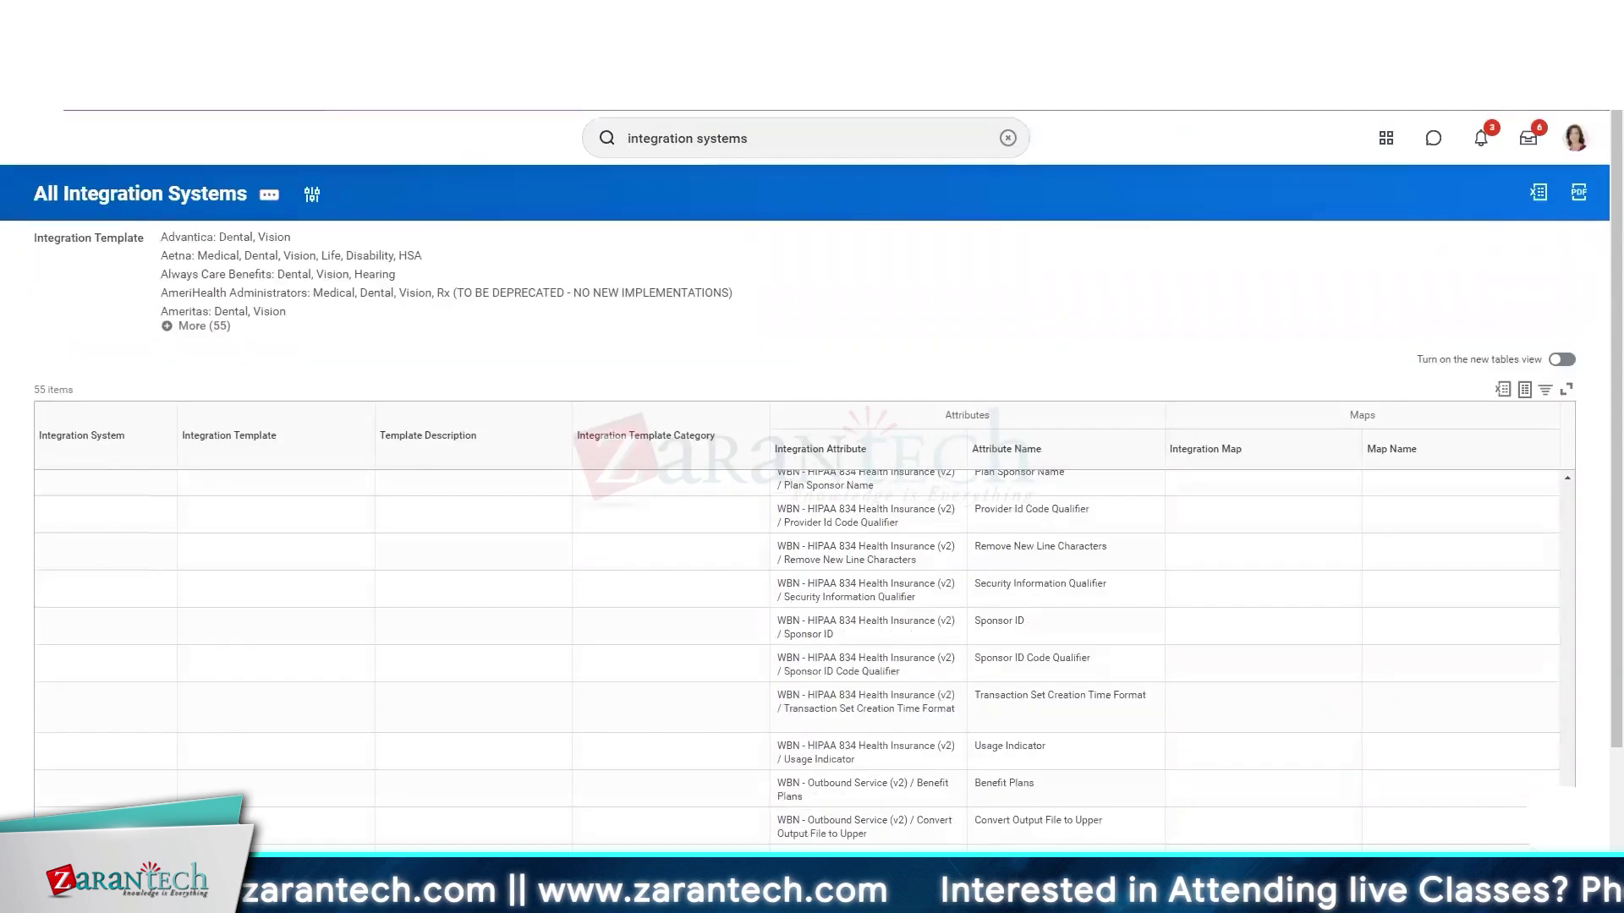
scroll(180, 617, up, 10)
scroll(180, 616, up, 5)
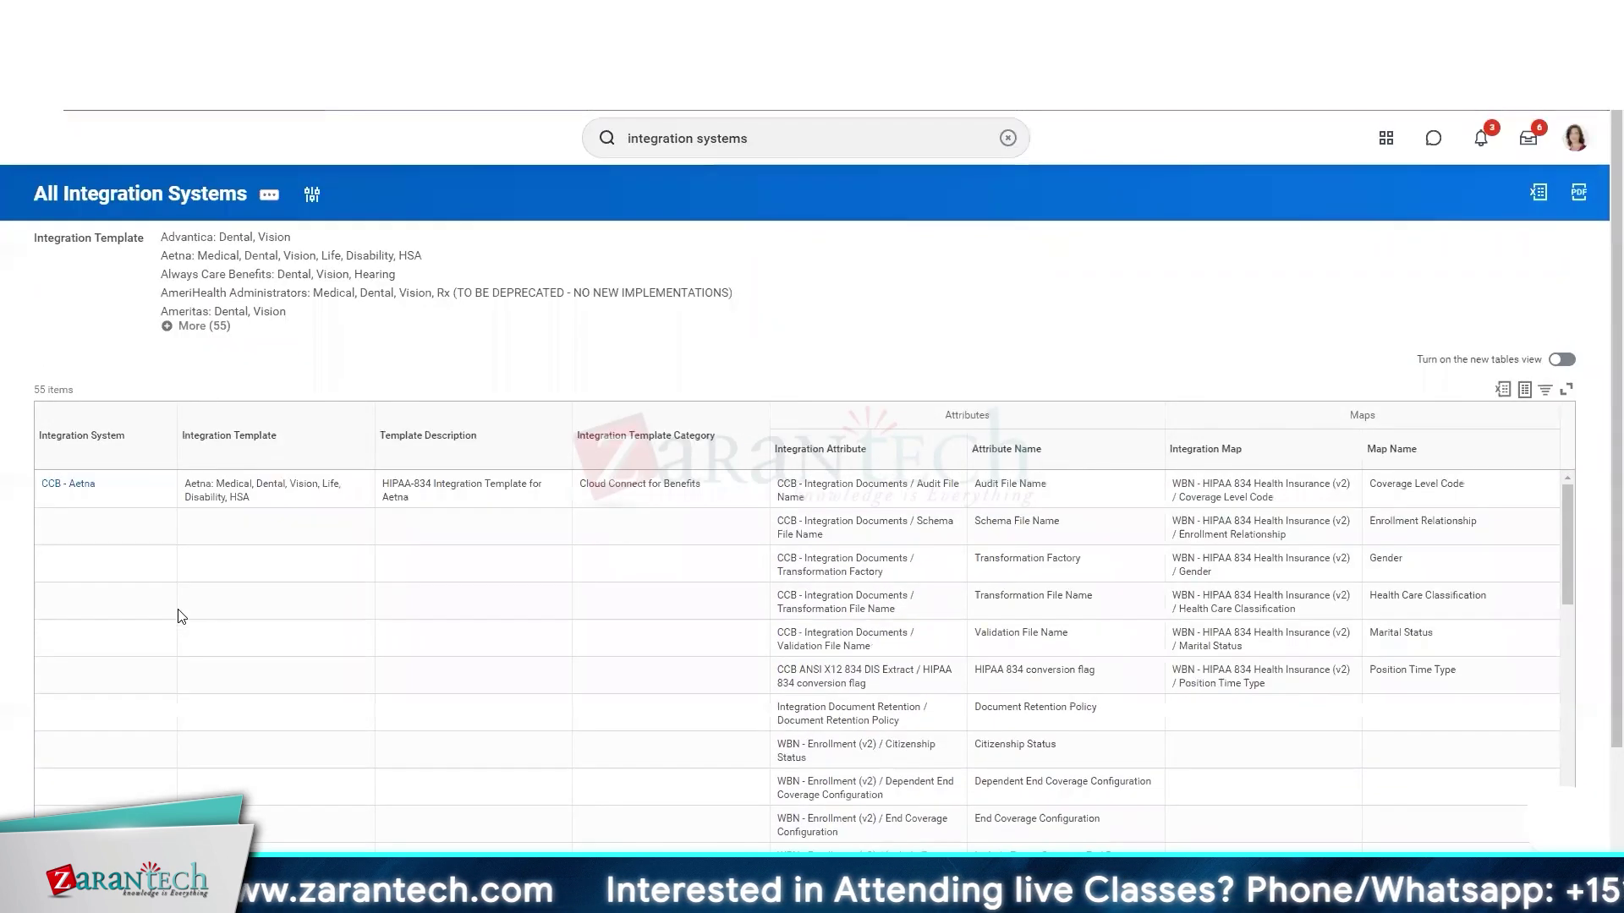
click(99, 495)
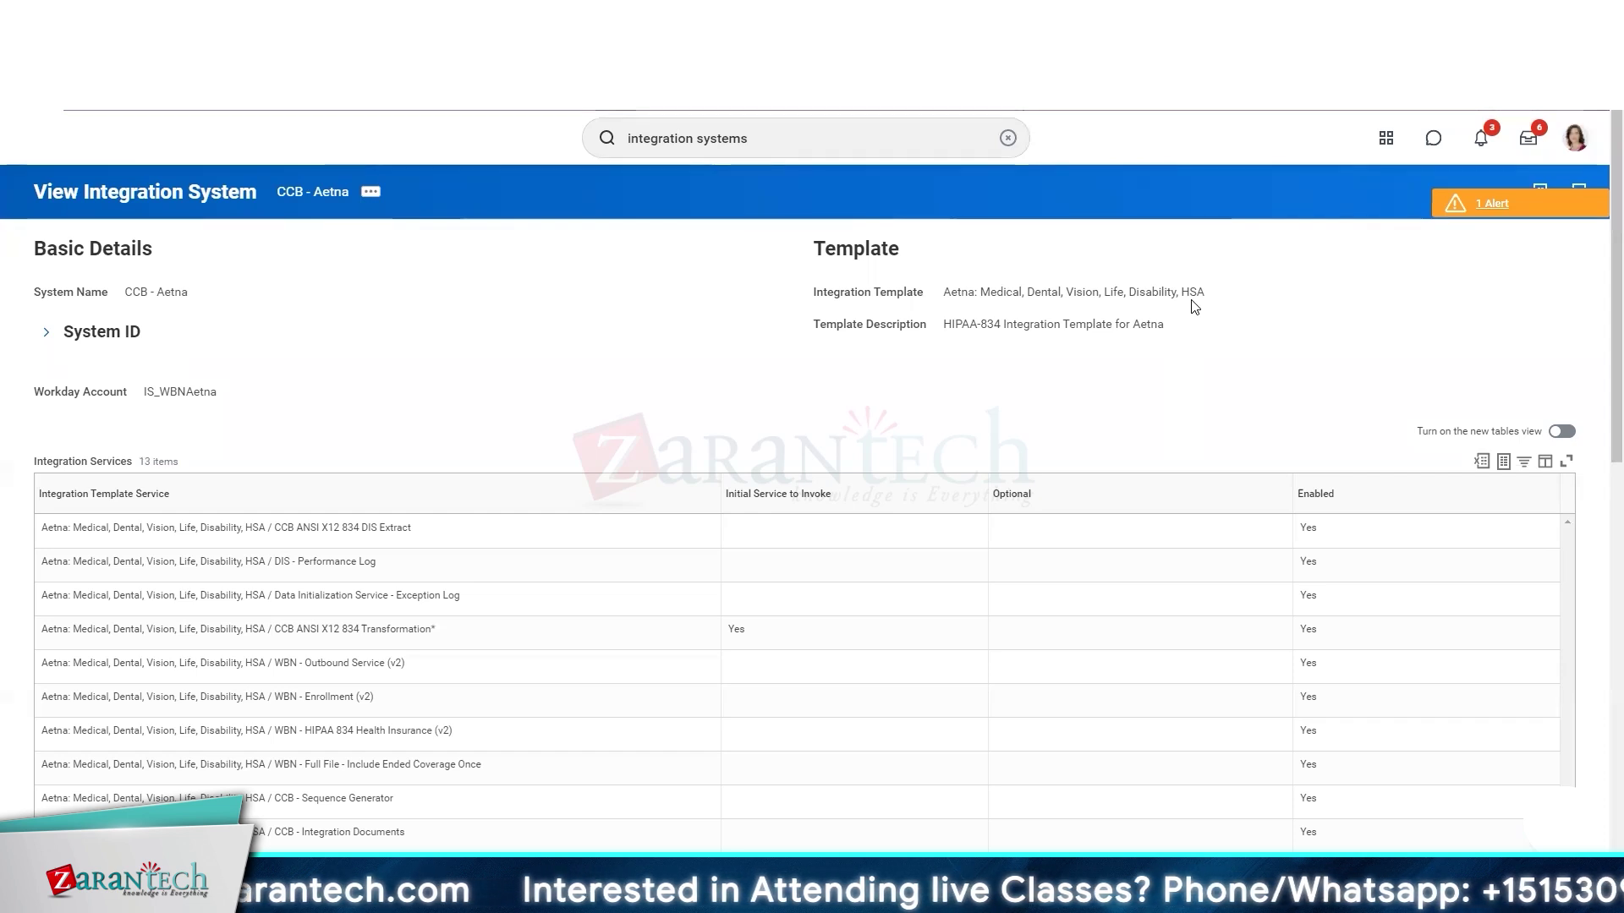
- Examine the template description and the list of integration services of the CCB - Aetna system
drag(941, 330, 1194, 334)
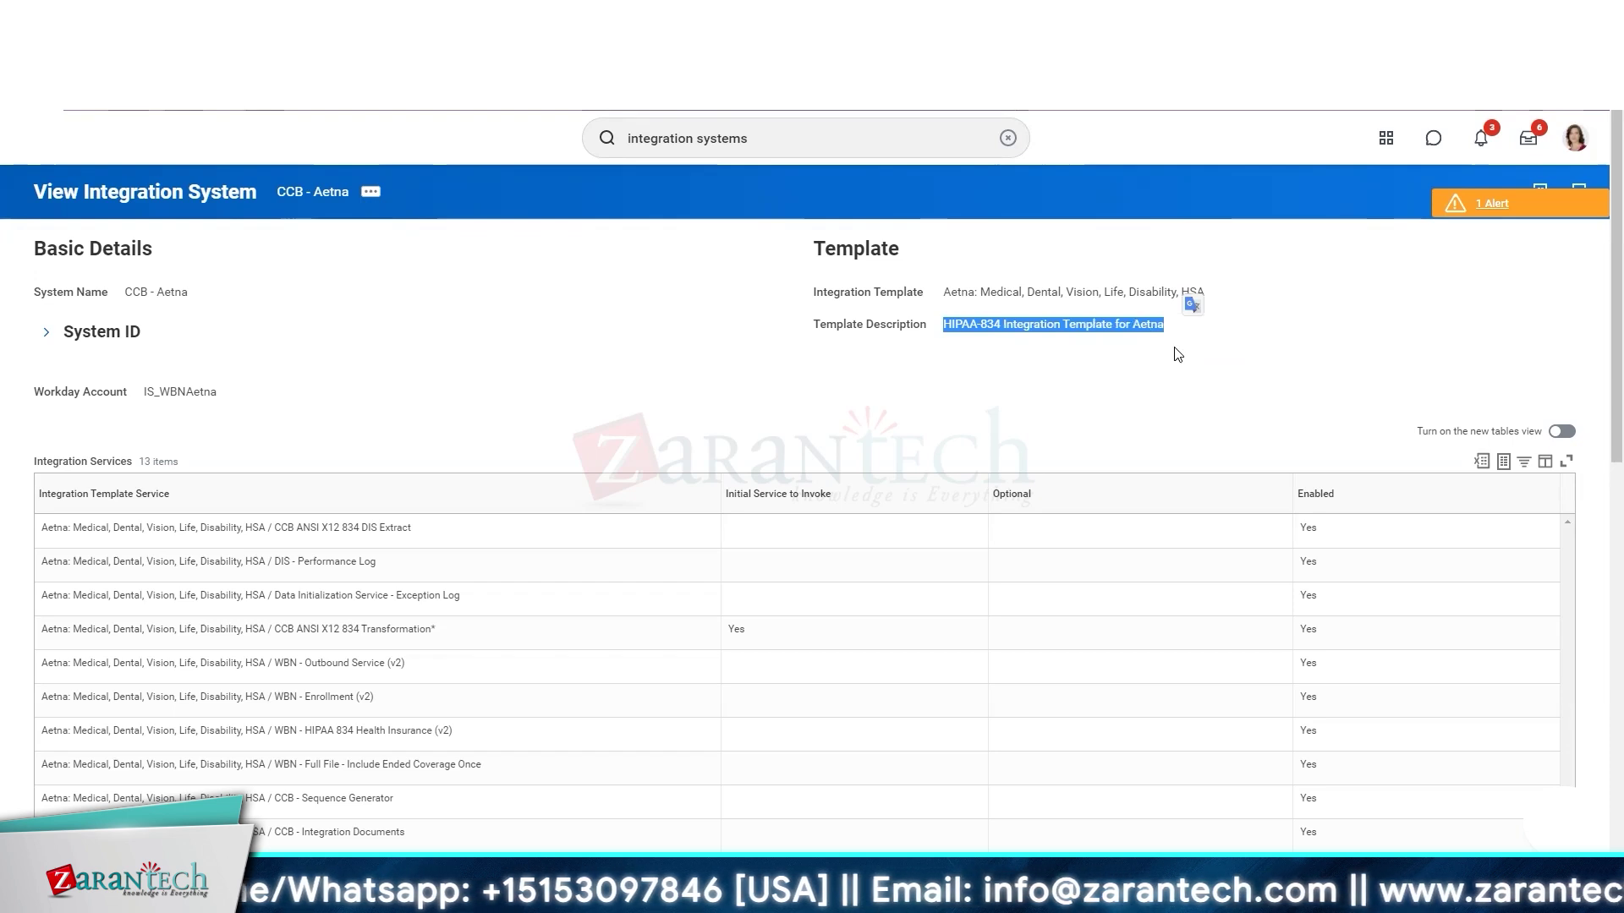
click(683, 372)
scroll(683, 372, down, 5)
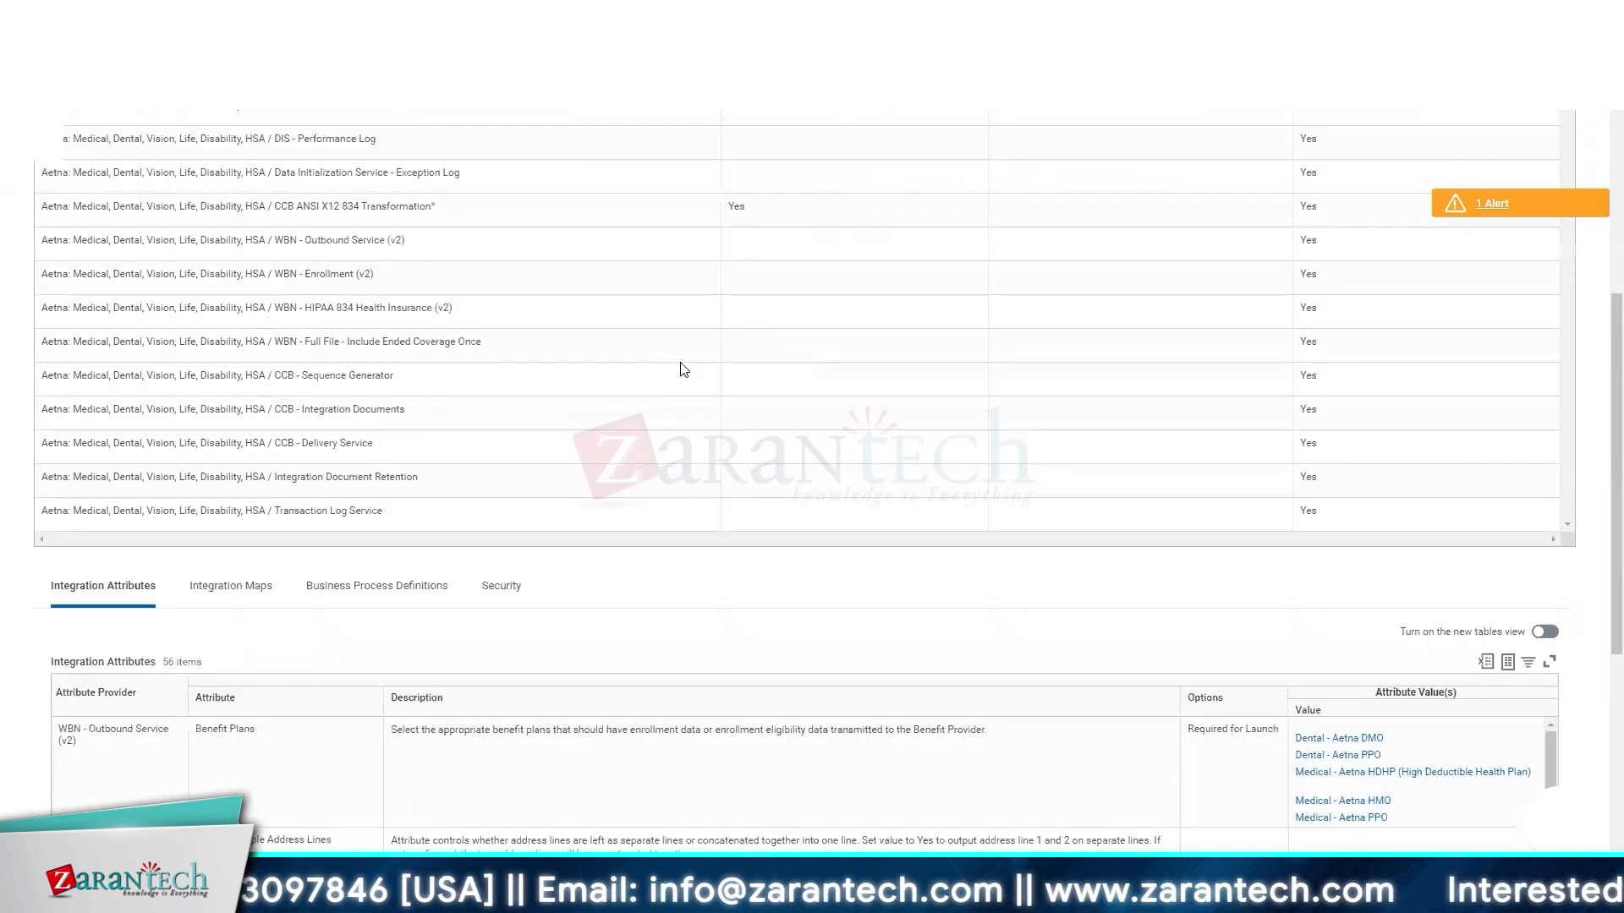
scroll(682, 366, up, 2)
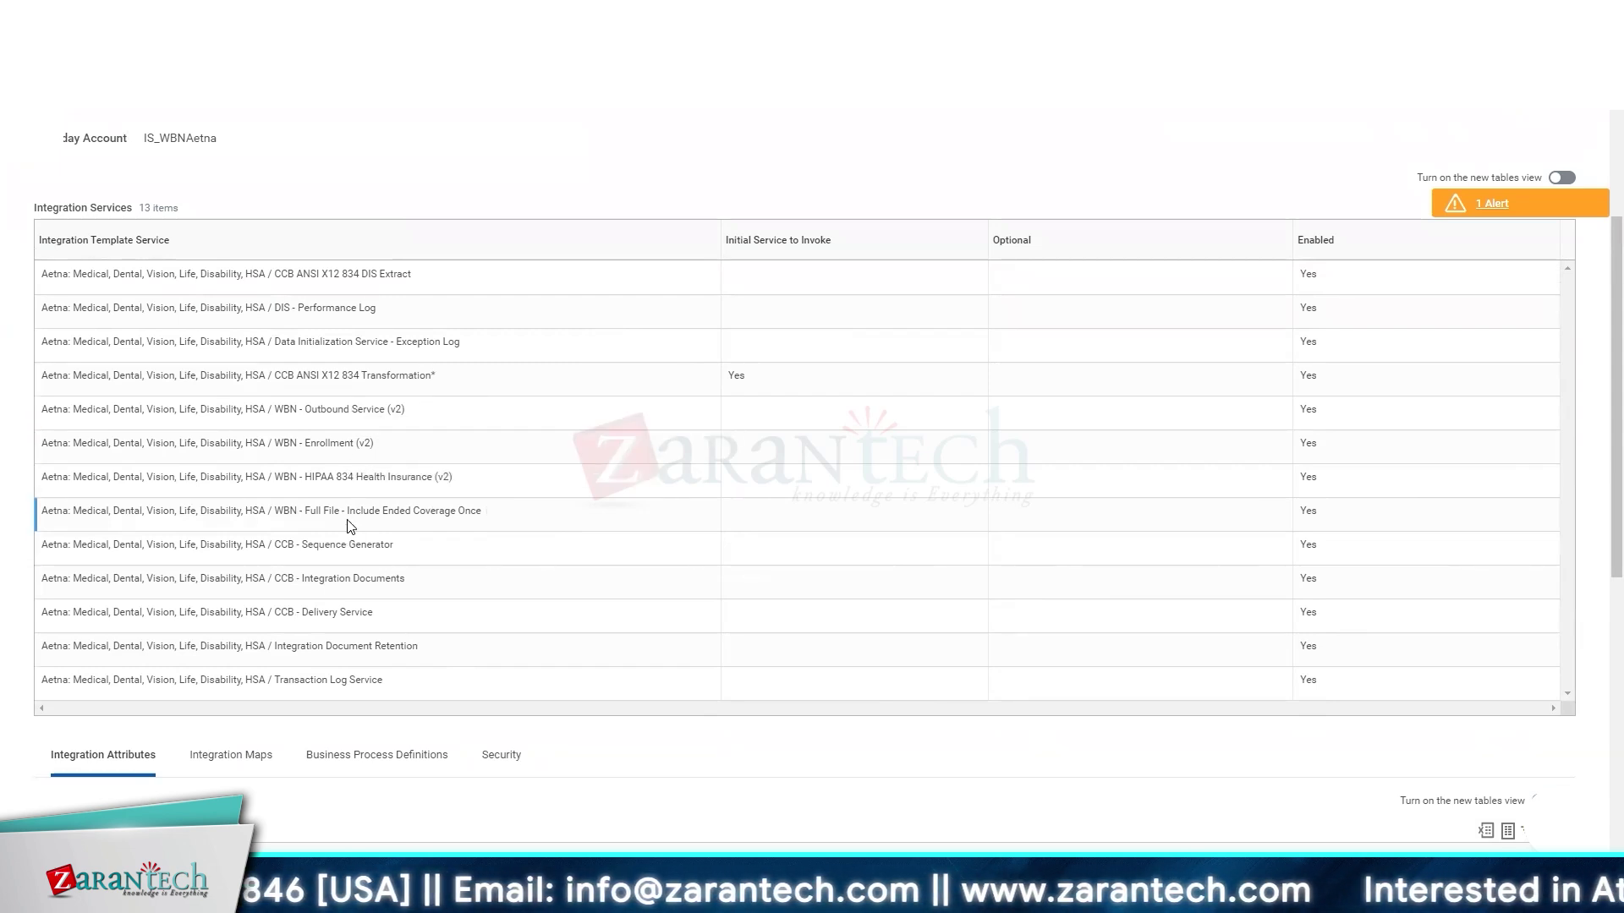
- Examine the integration attributes and their values, from Benefit Plans and Citizenship Status through the HIPAA 834 Health Insurance settings
scroll(372, 507, down, 5)
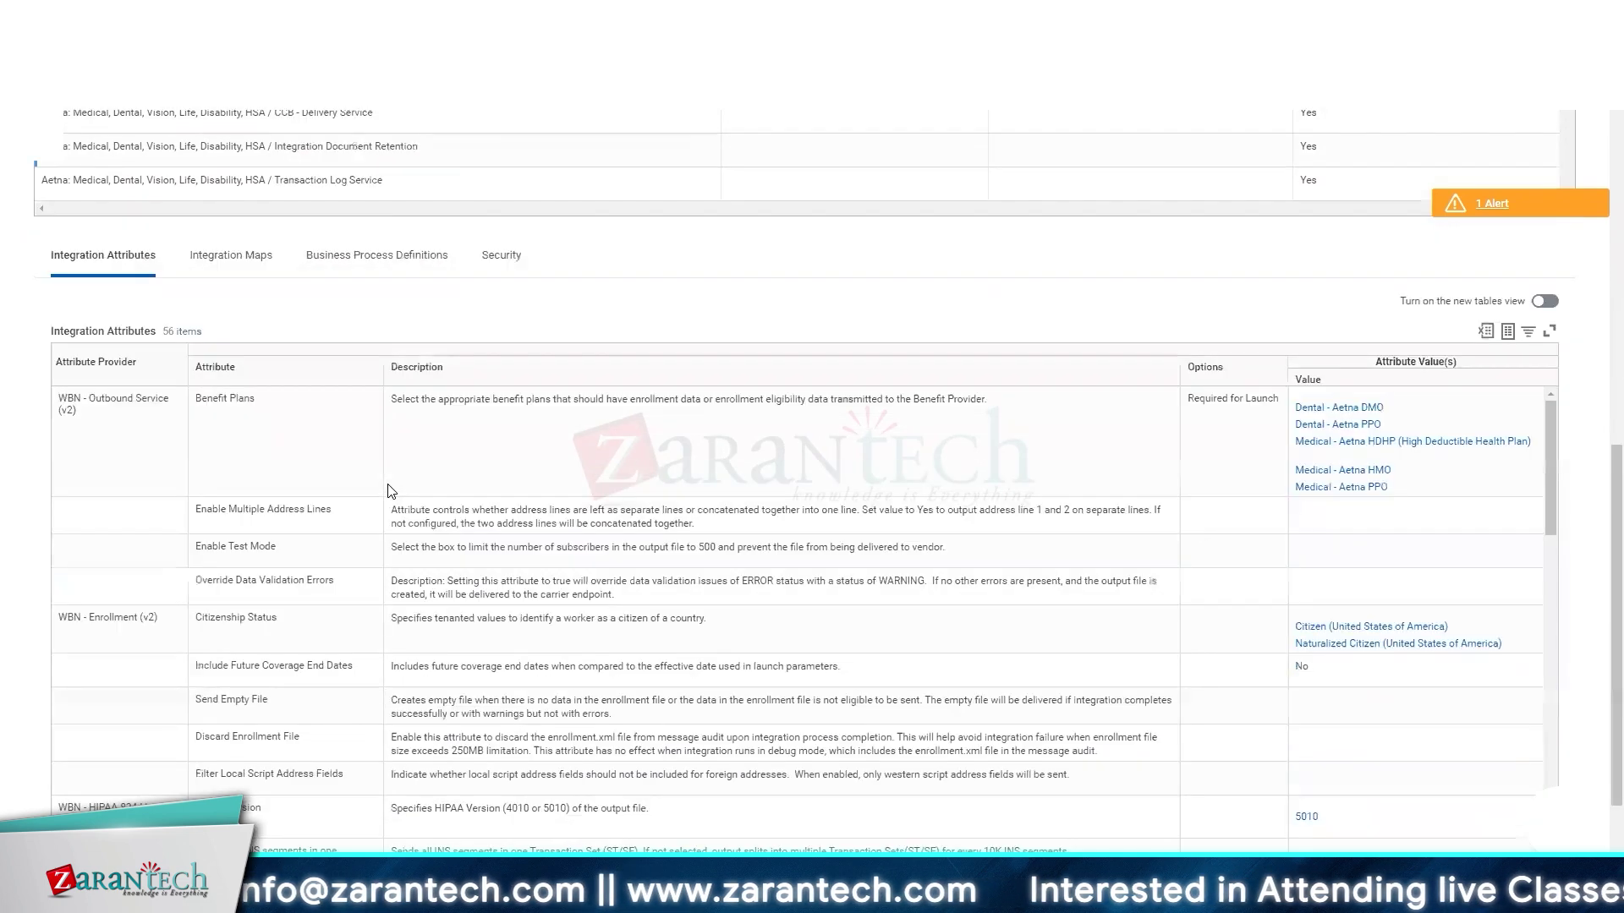
scroll(392, 492, down, 1)
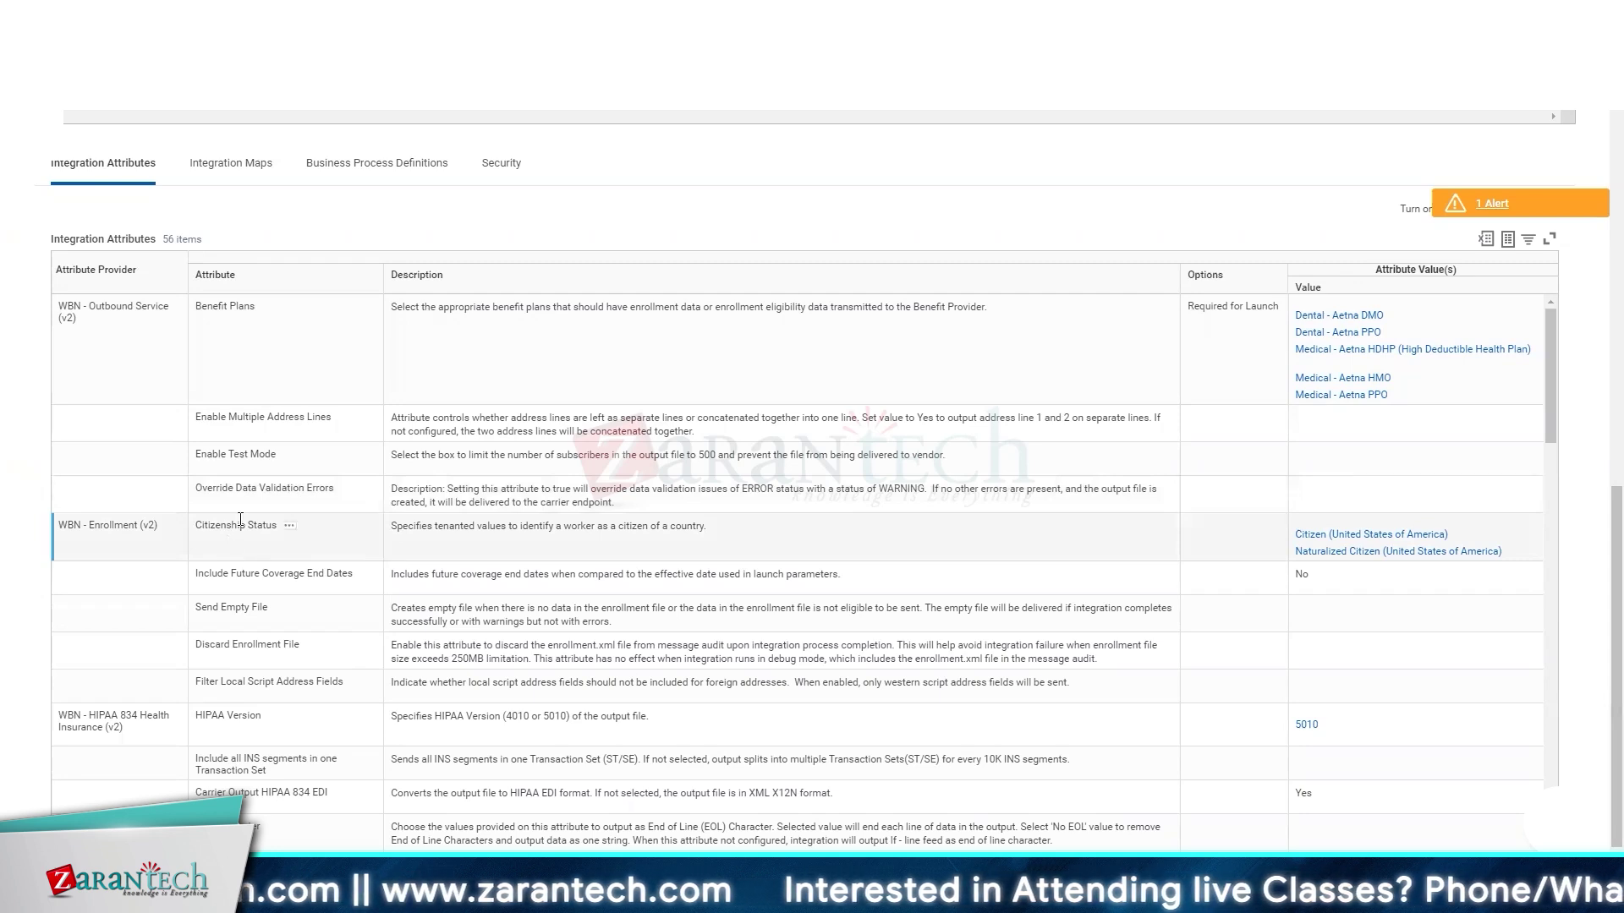
click(198, 557)
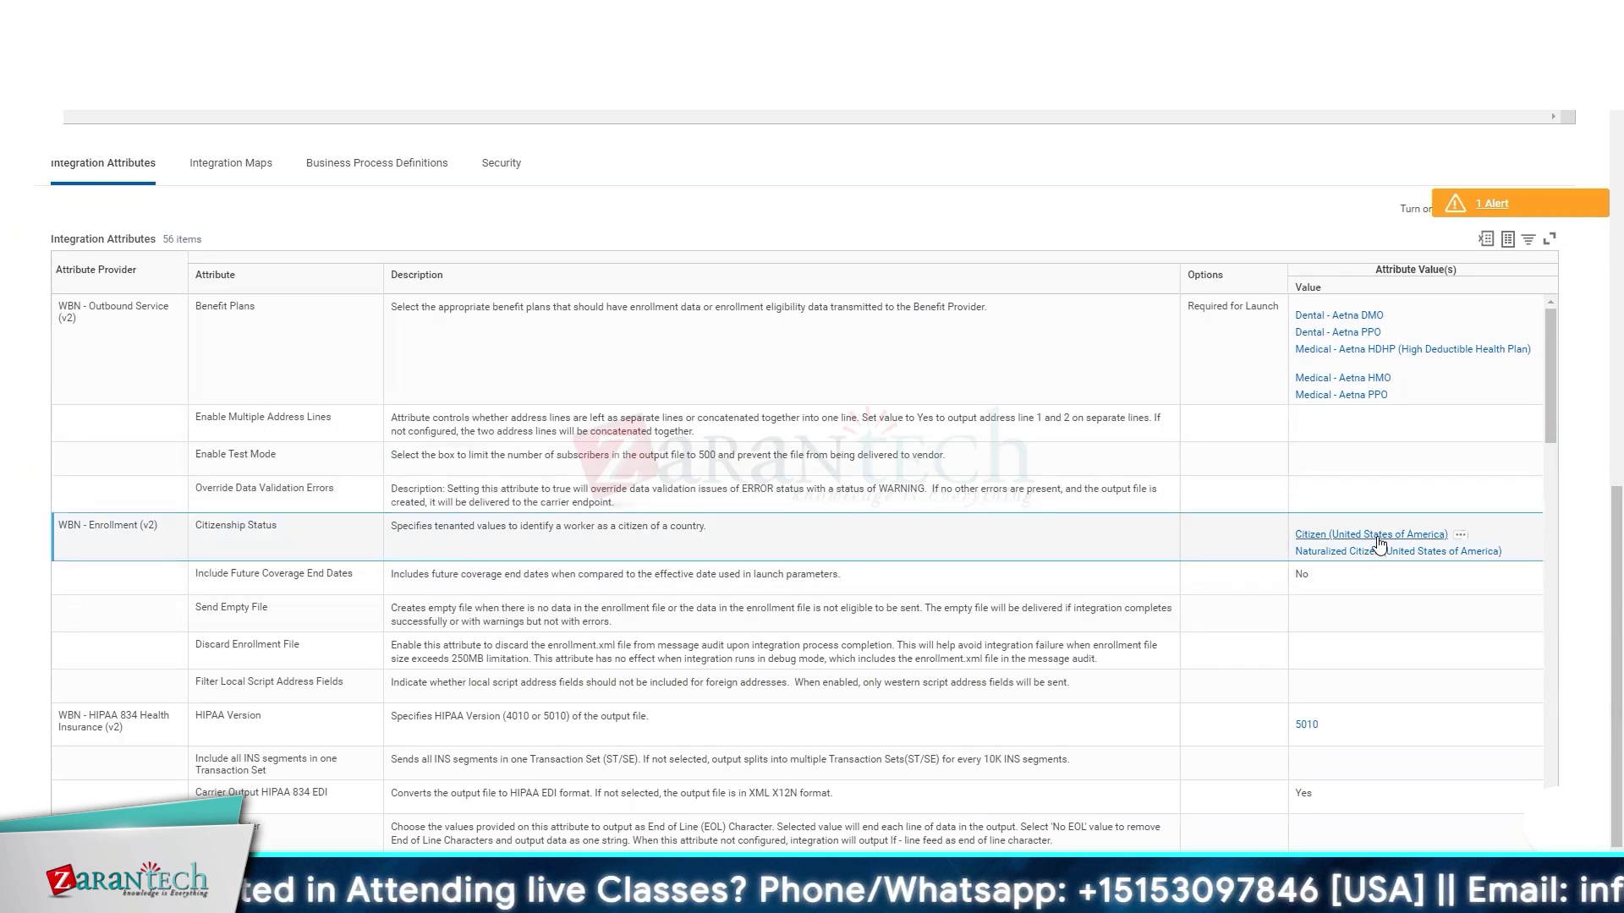
scroll(1378, 547, down, 1)
scroll(1378, 545, down, 3)
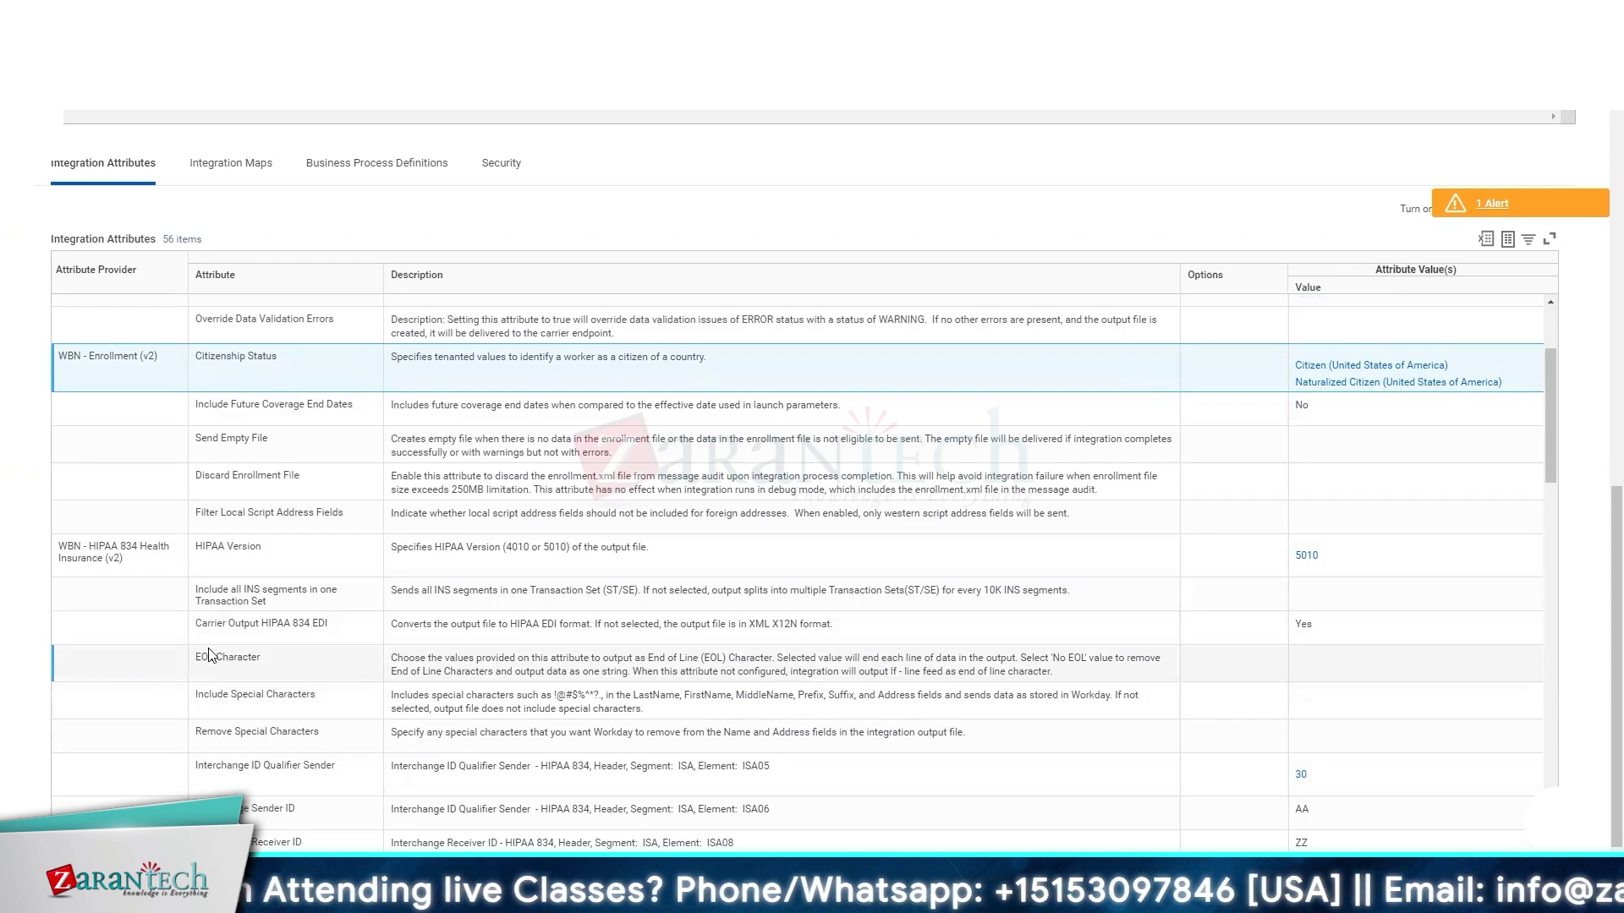
scroll(1214, 627, down, 2)
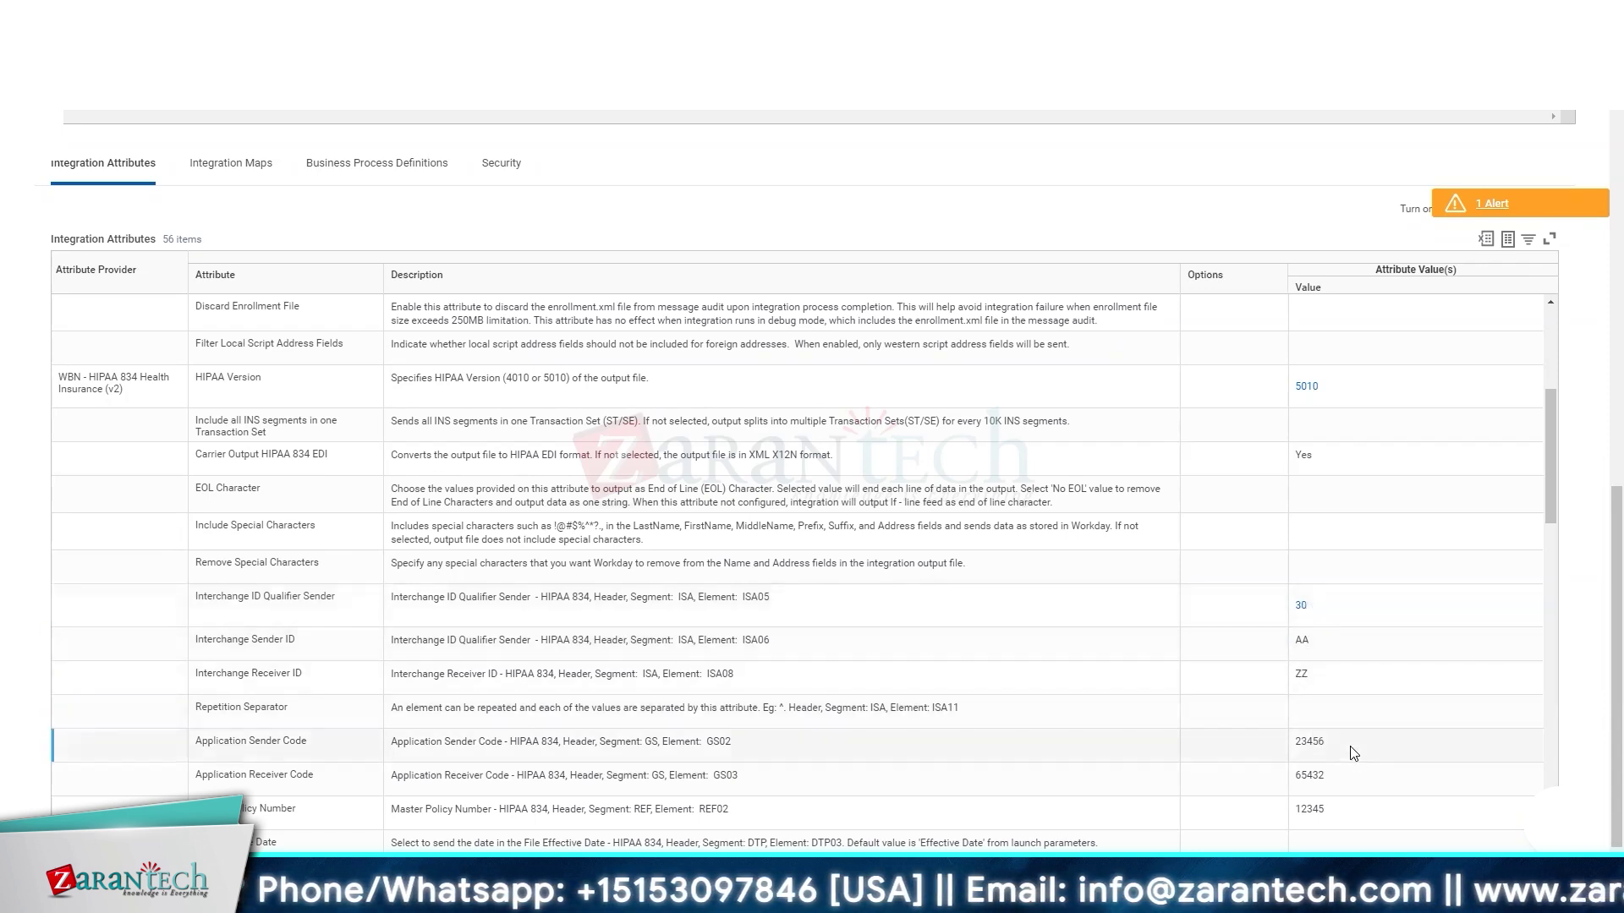
scroll(1353, 753, down, 2)
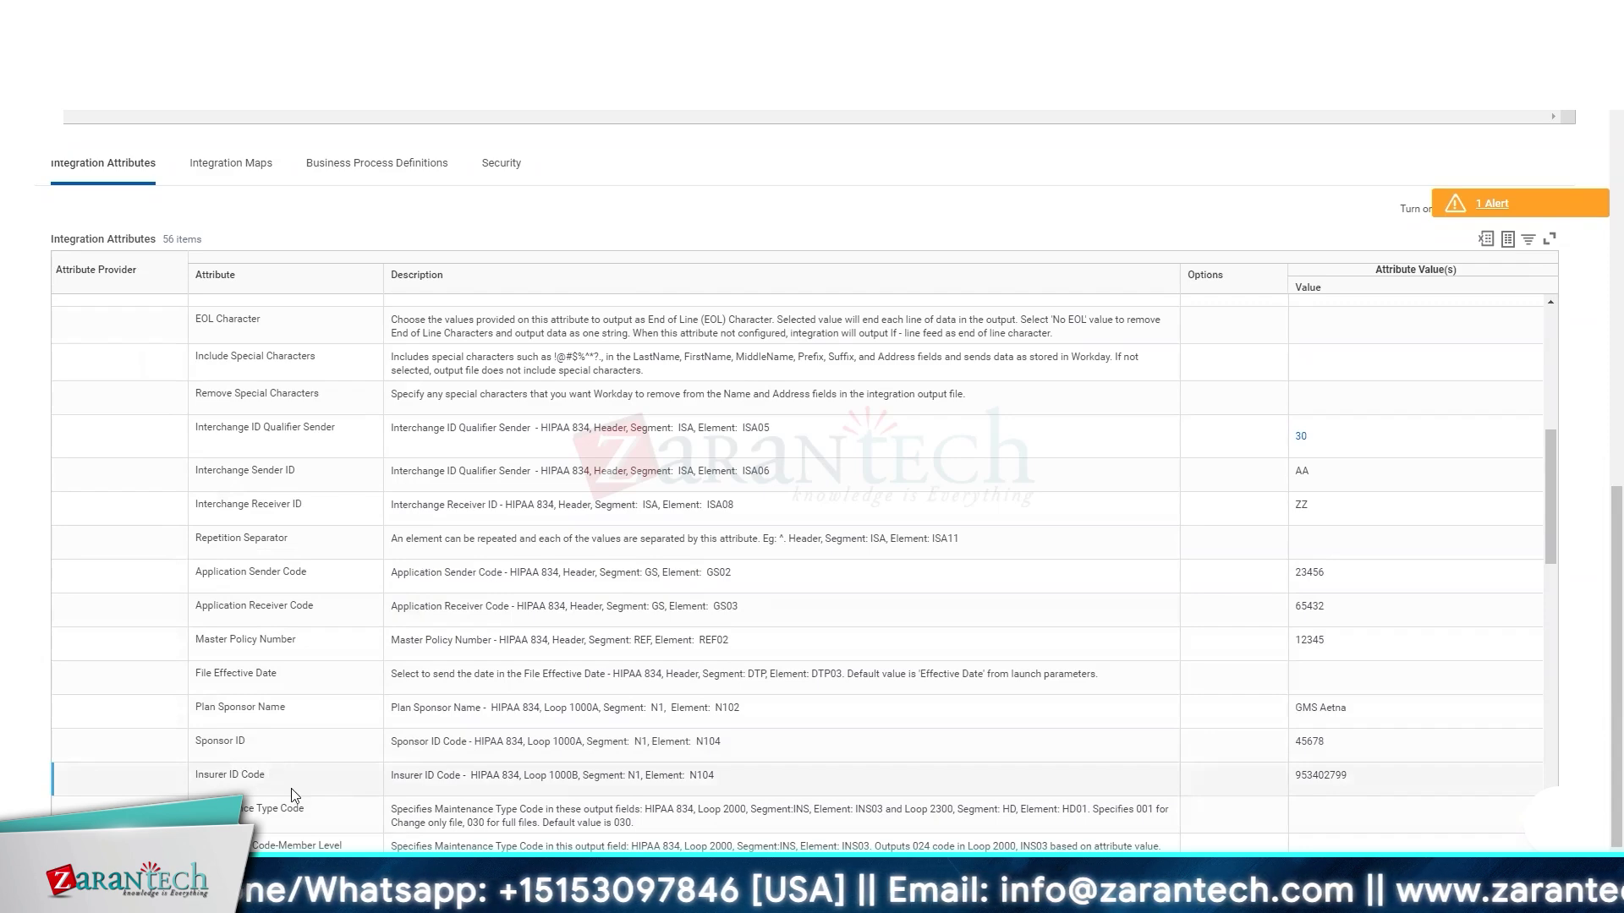
scroll(1221, 706, down, 2)
scroll(1222, 706, down, 10)
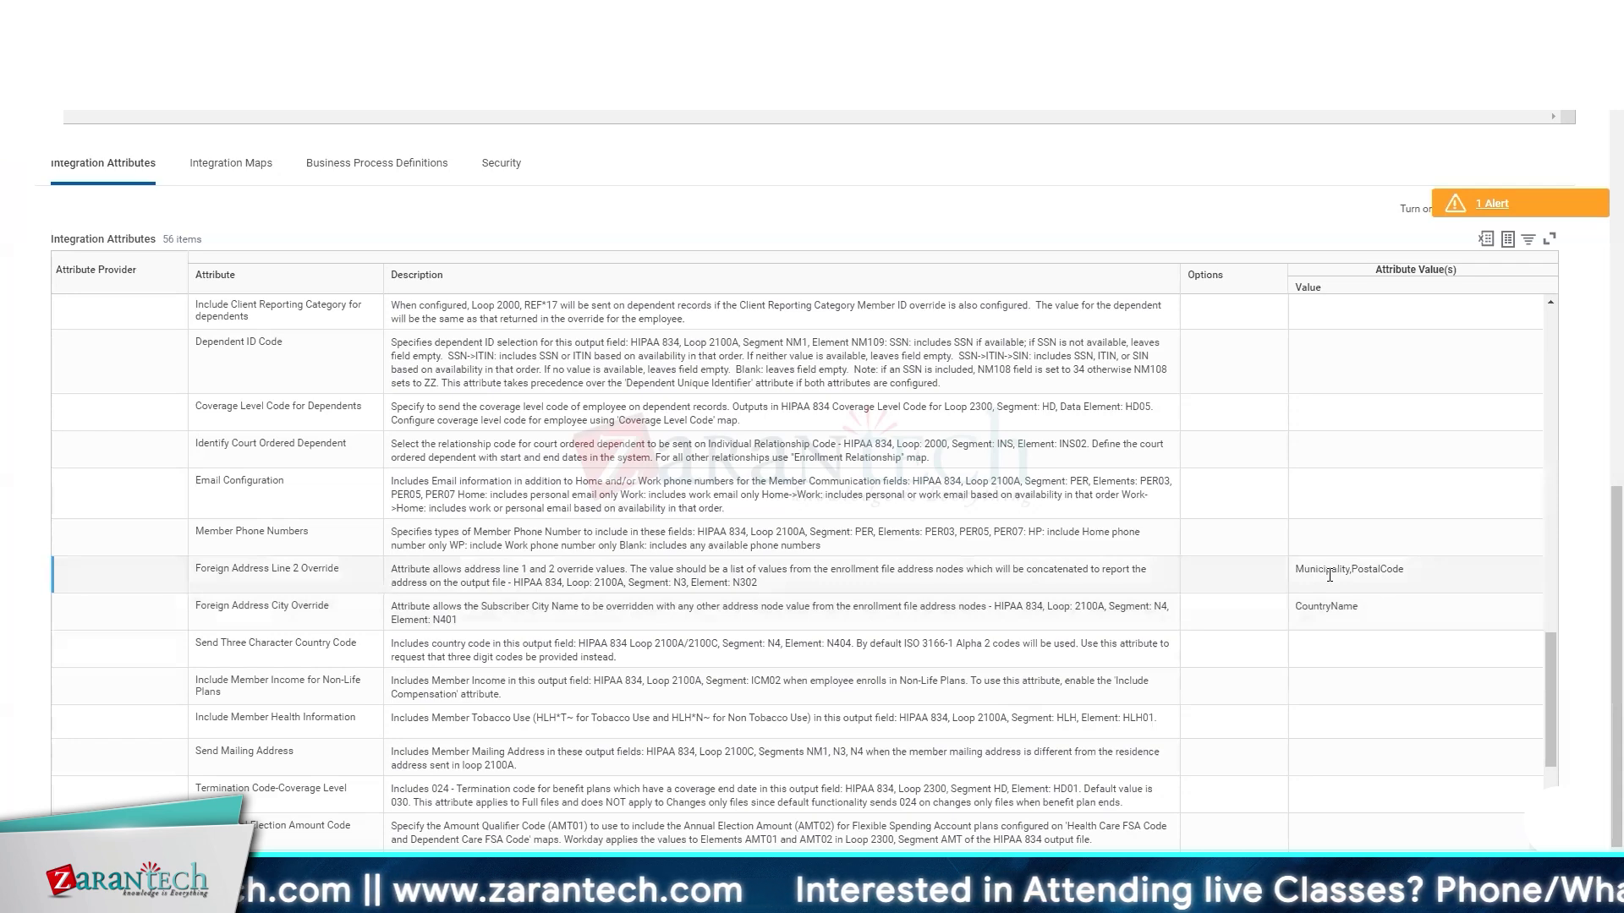
scroll(1273, 607, down, 4)
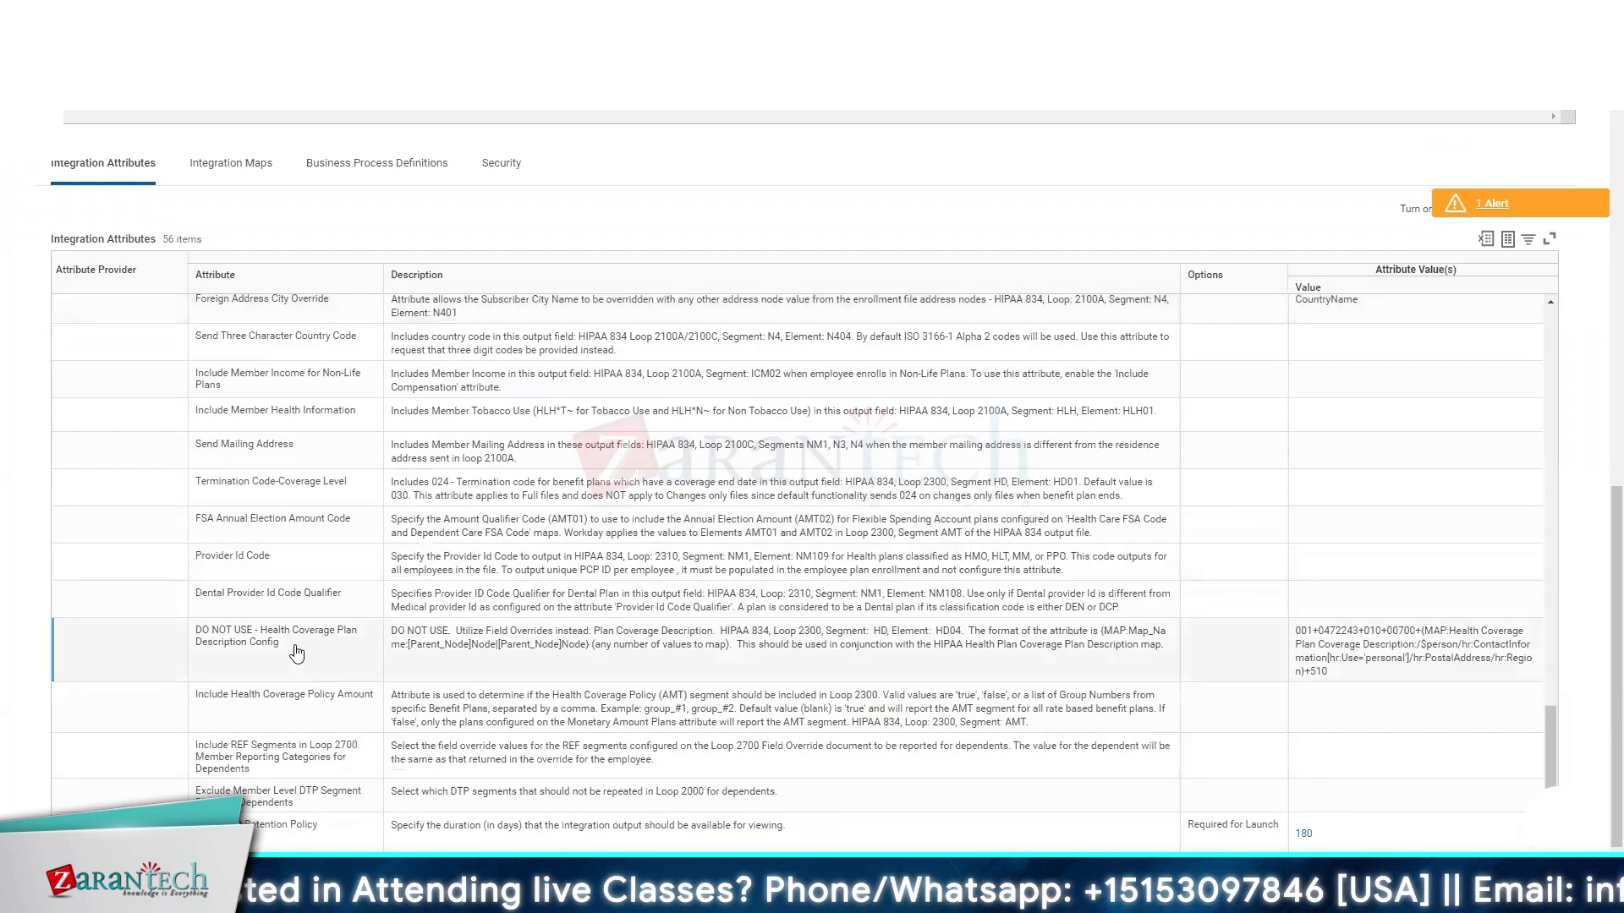
- Highlight the DO NOT USE label of the Health Coverage Plan Description Config attribute and check its description
click(152, 655)
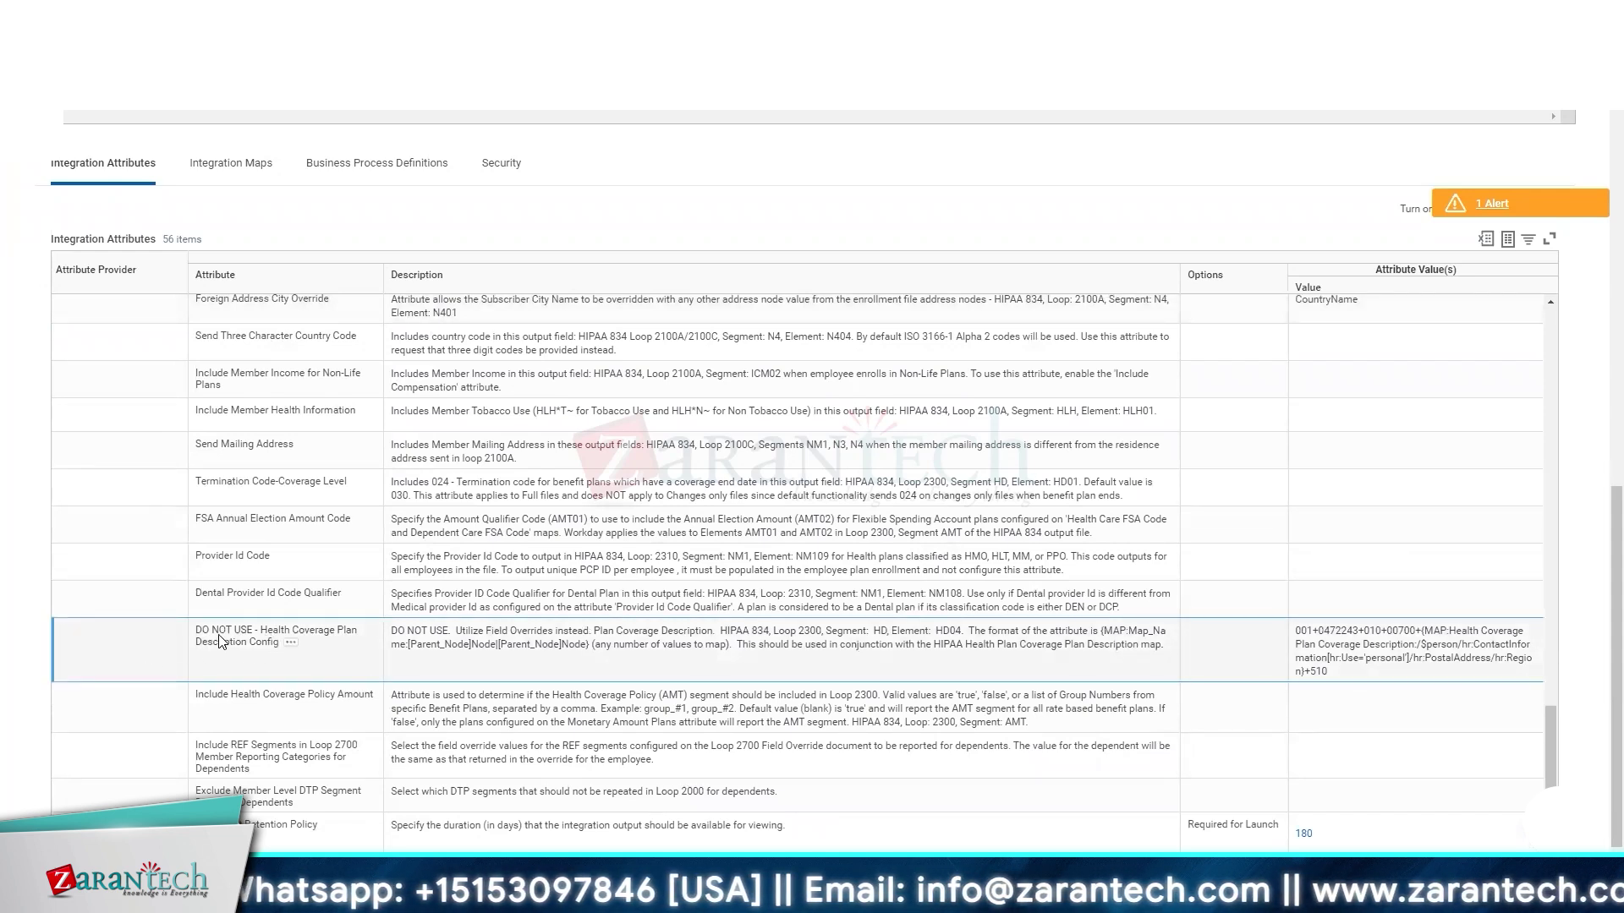
drag(212, 627, 240, 630)
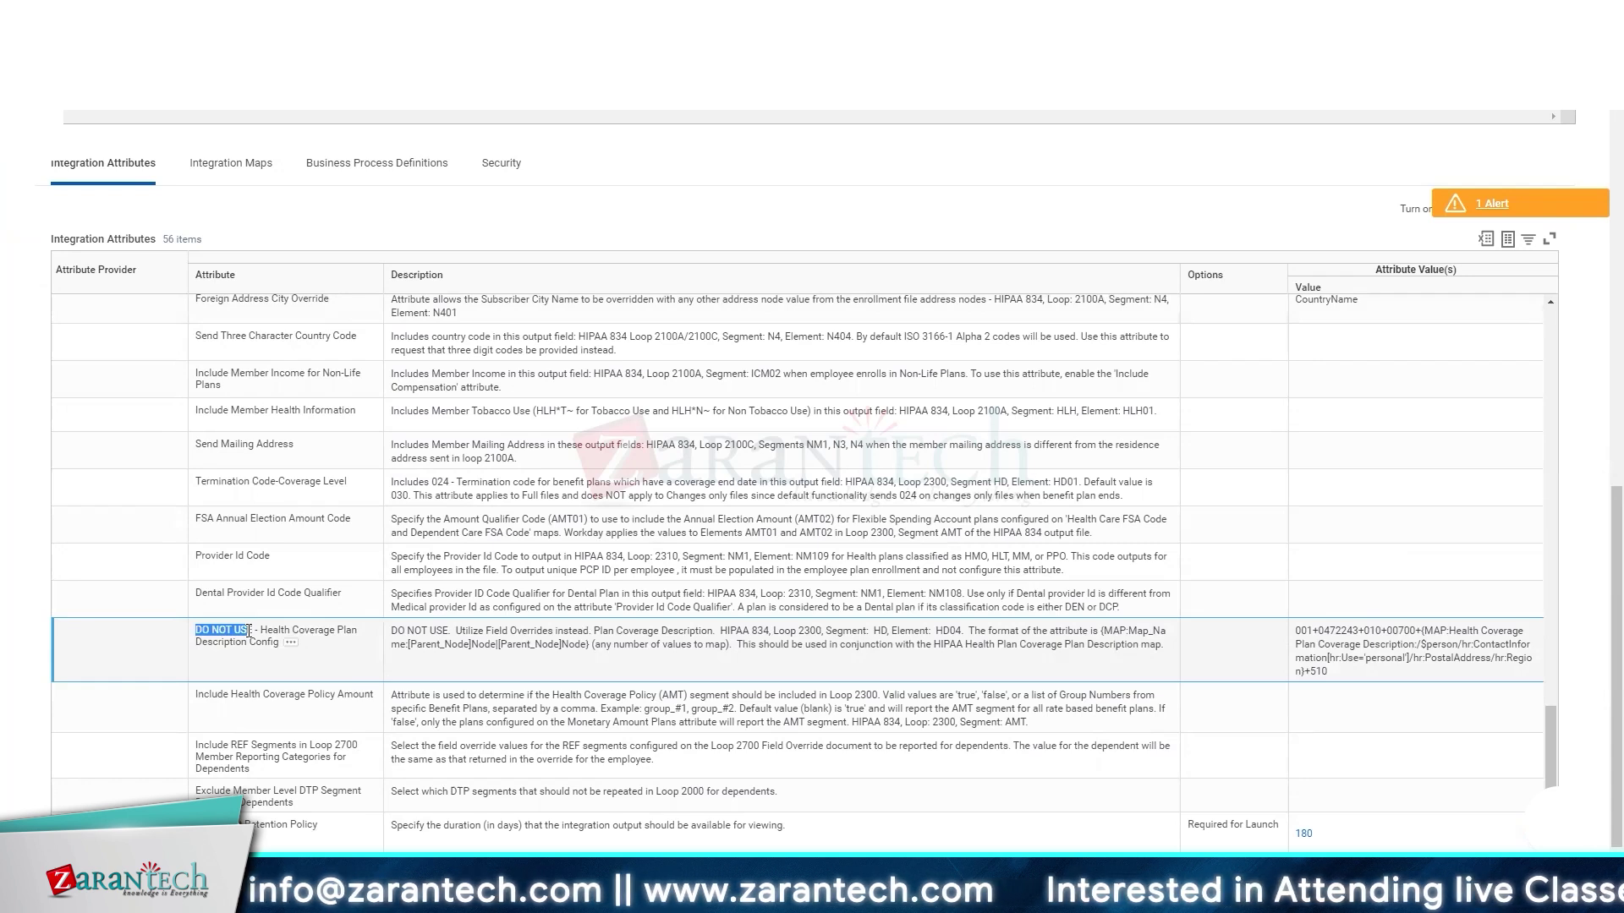
drag(253, 632, 254, 632)
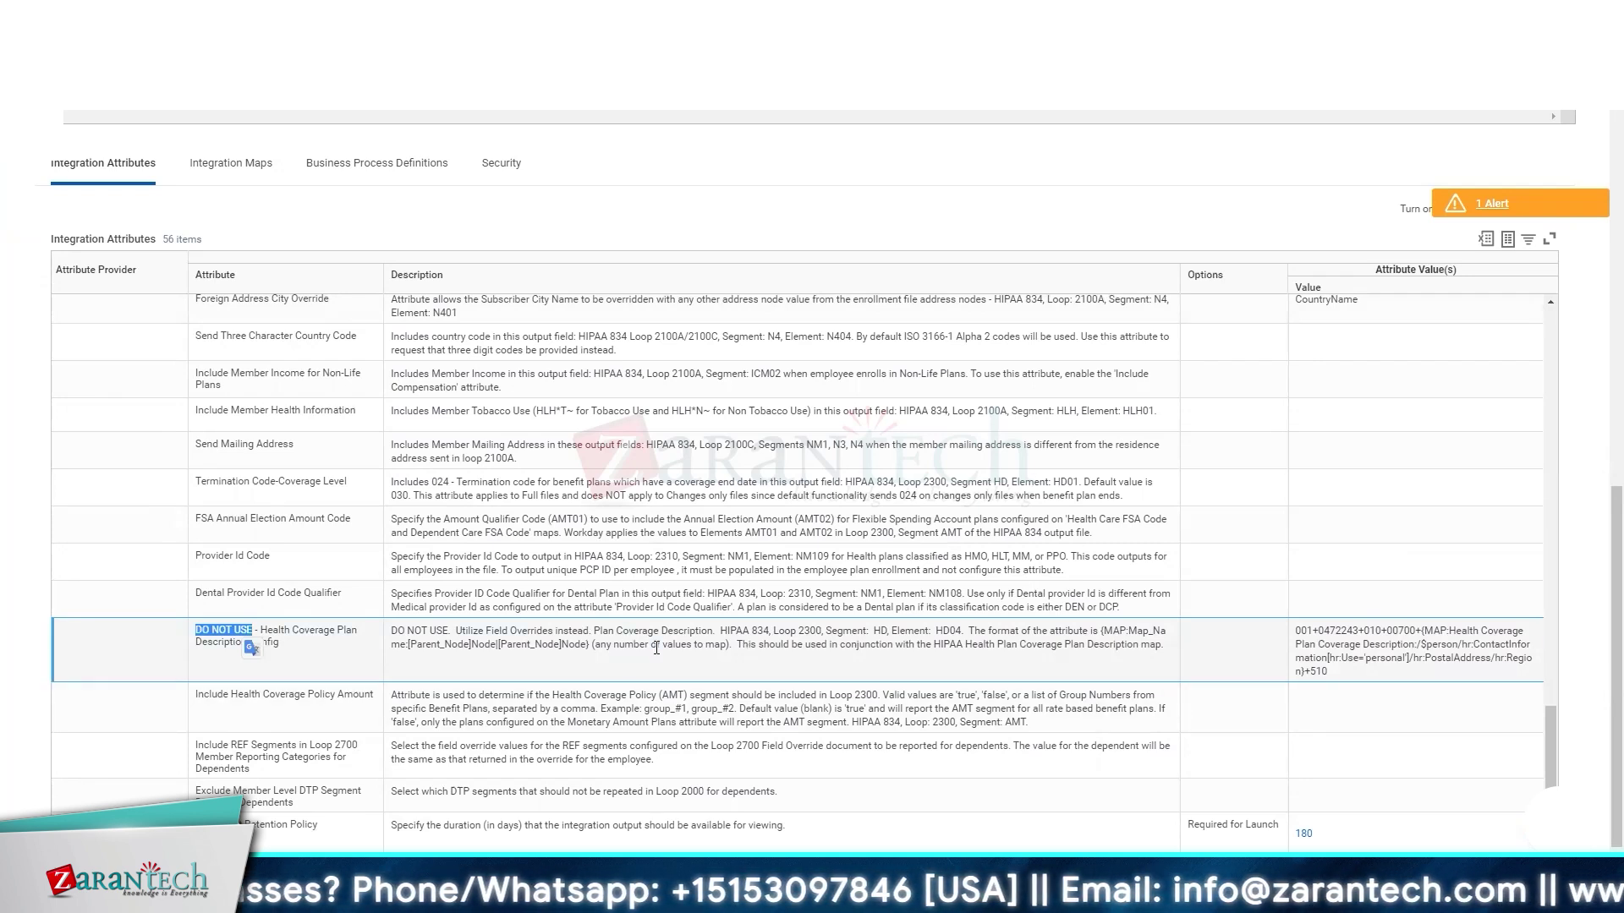
scroll(656, 648, down, 1)
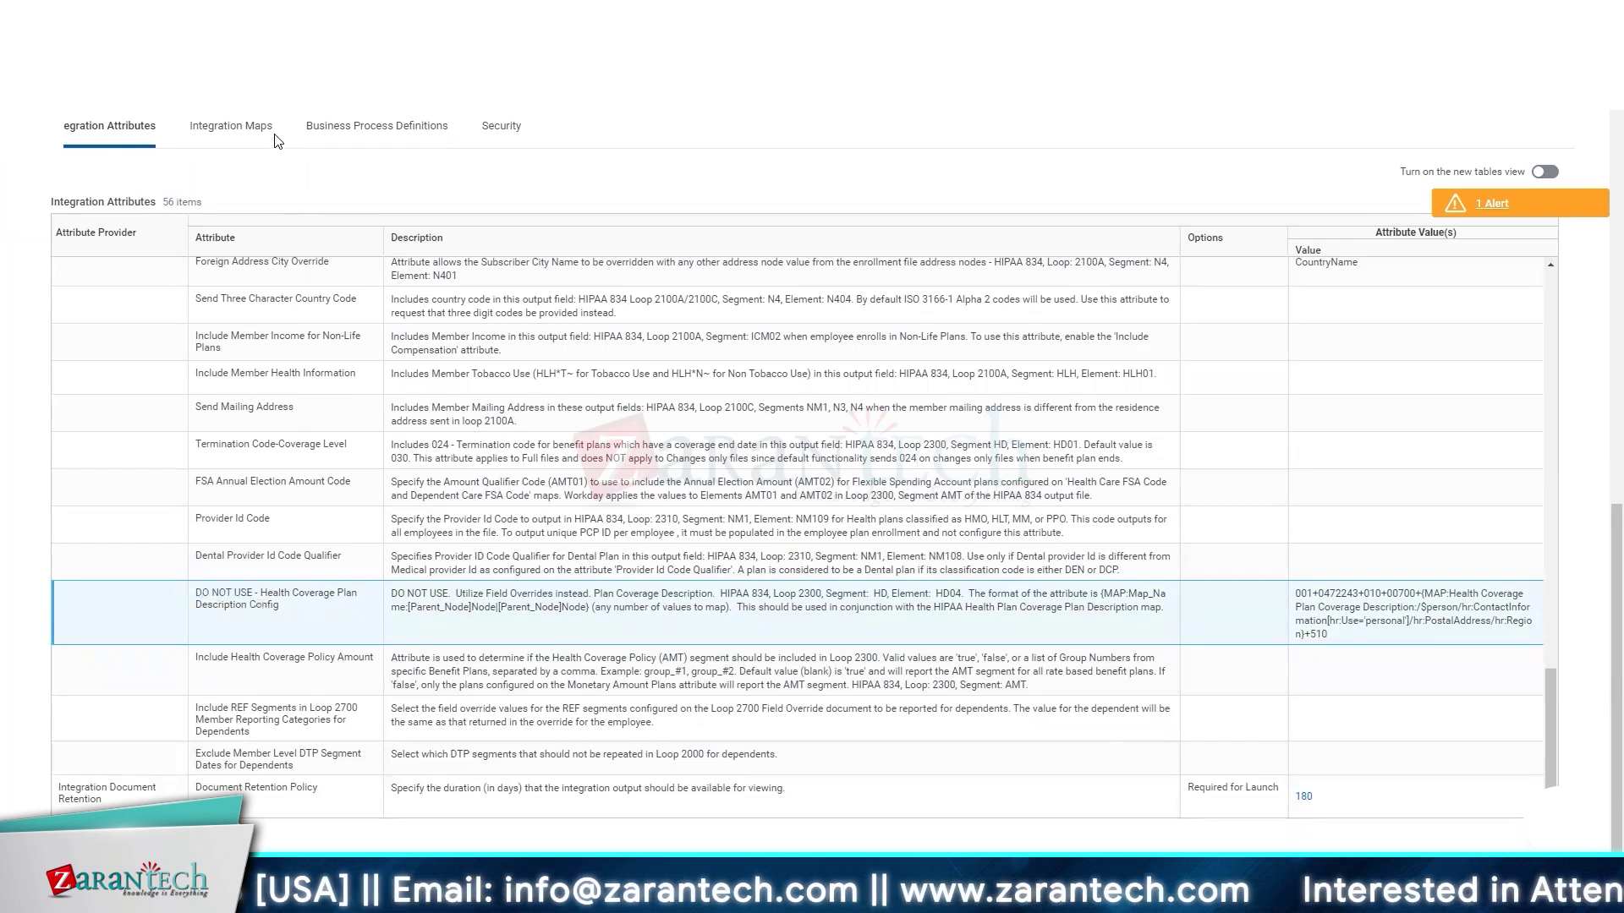
- Show the integration maps and examine their internal and external values, including Marital Status, Health Care Classification and Coverage Level Code
click(230, 127)
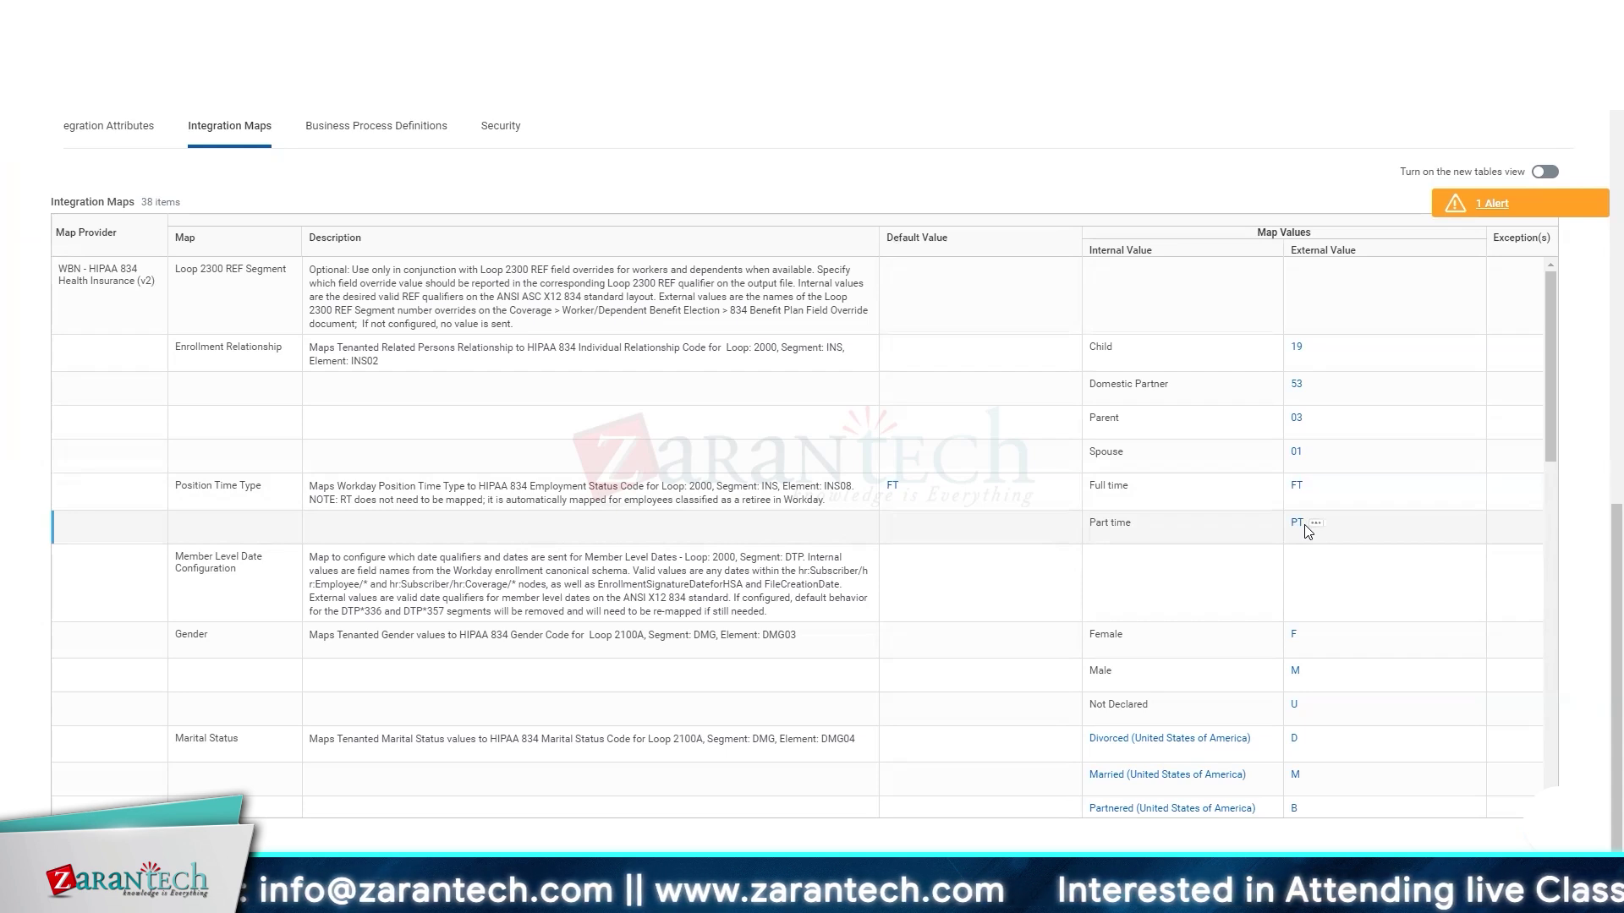
scroll(1304, 528, down, 1)
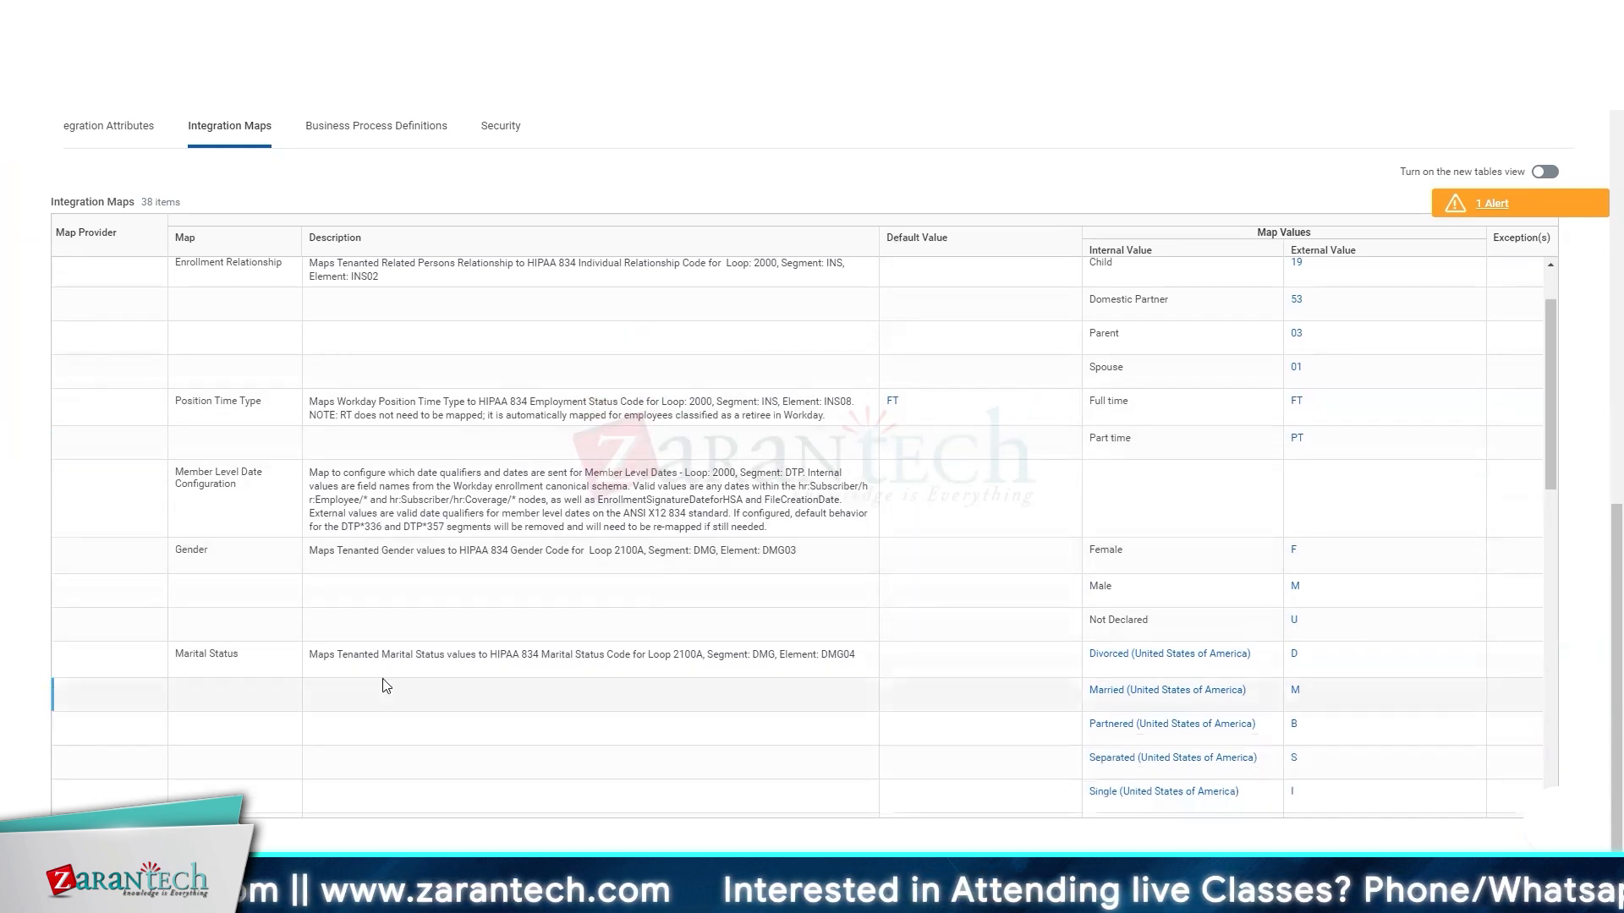
scroll(384, 685, down, 2)
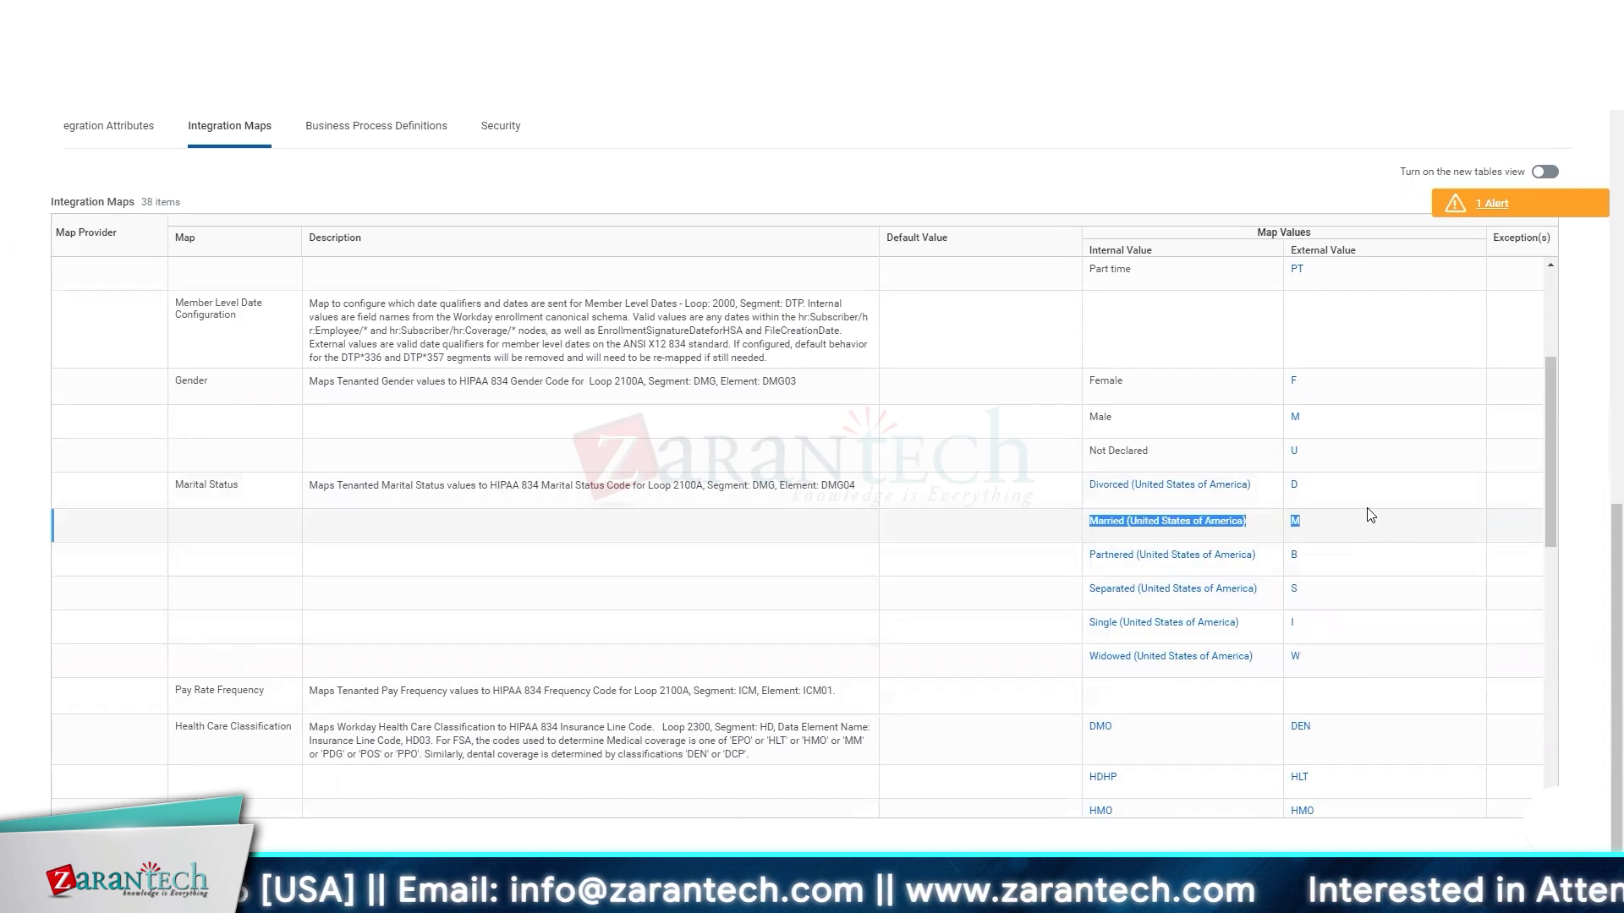
click(1331, 497)
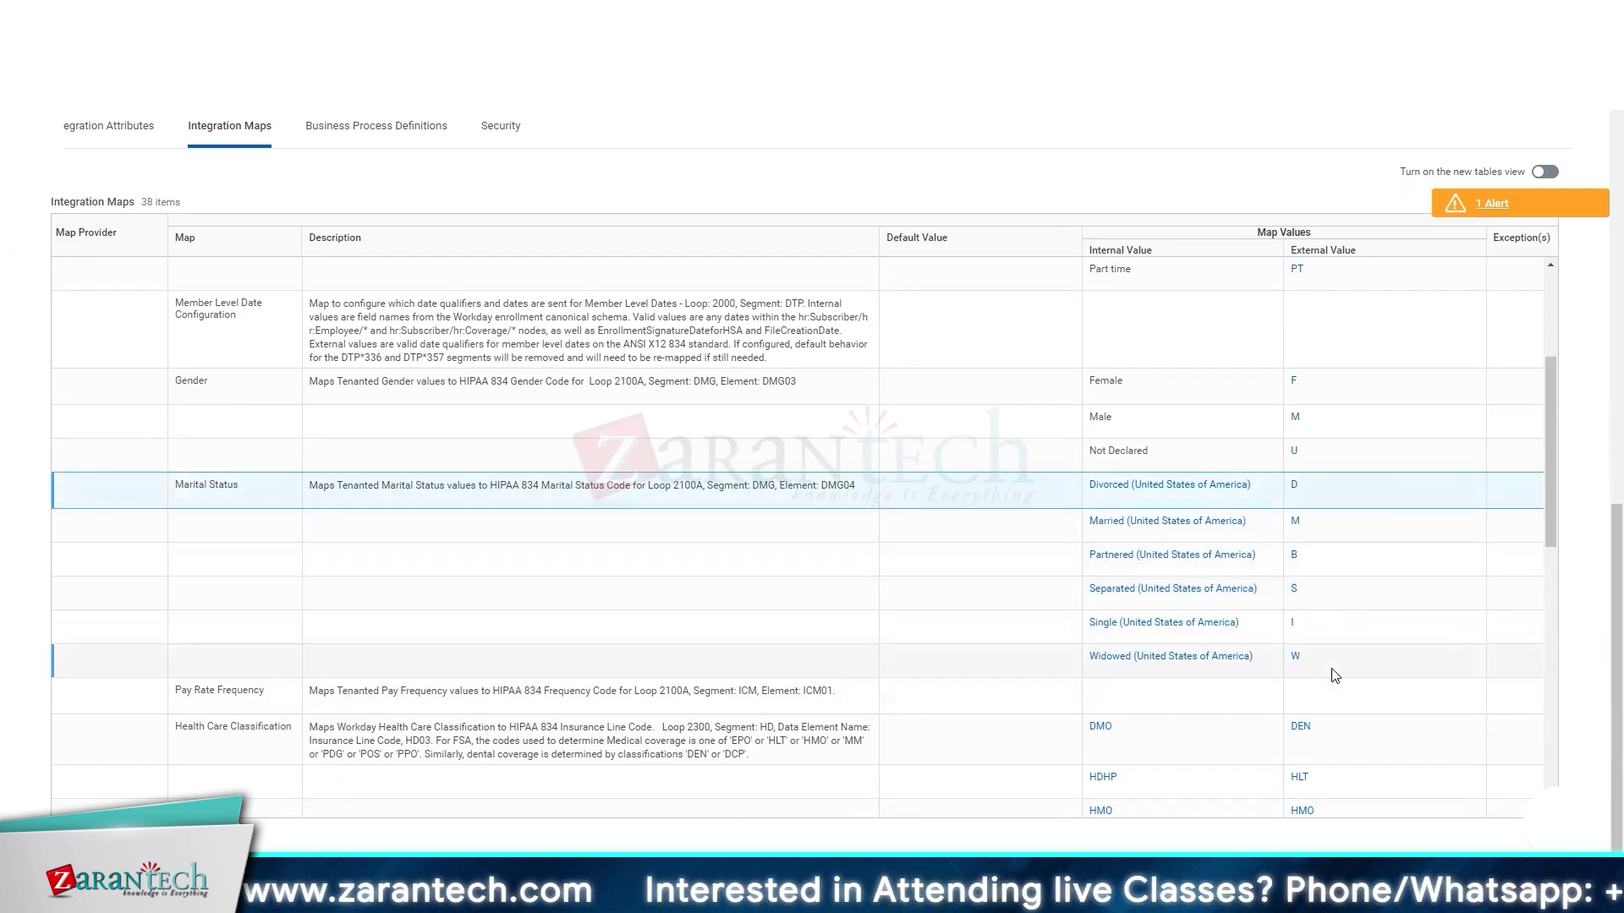
scroll(1335, 675, down, 3)
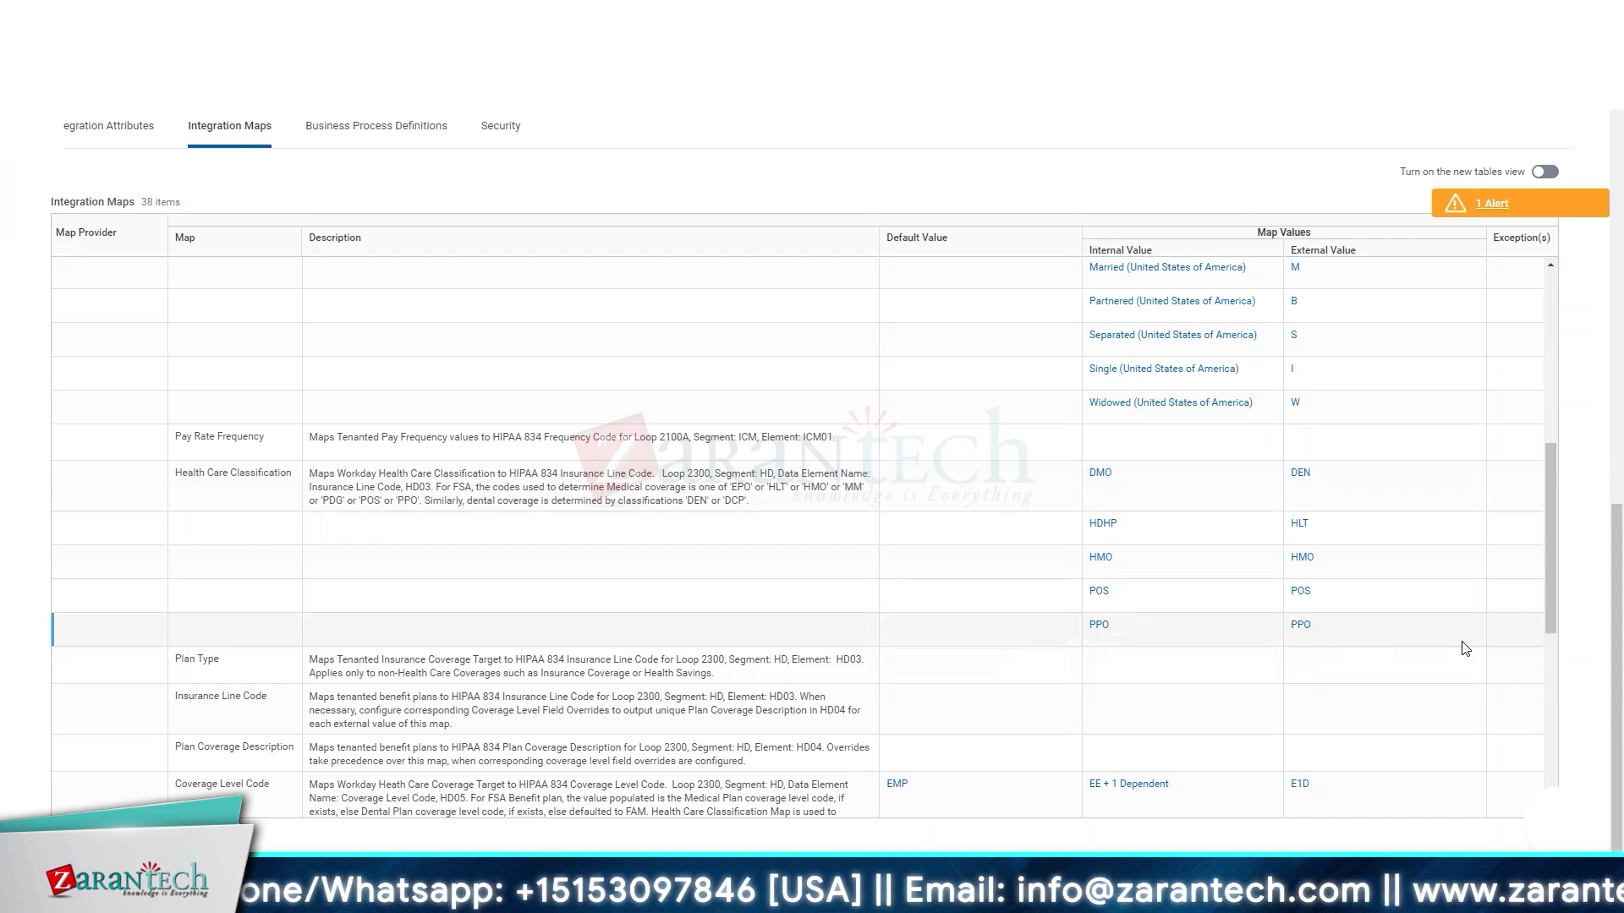
scroll(1095, 575, down, 4)
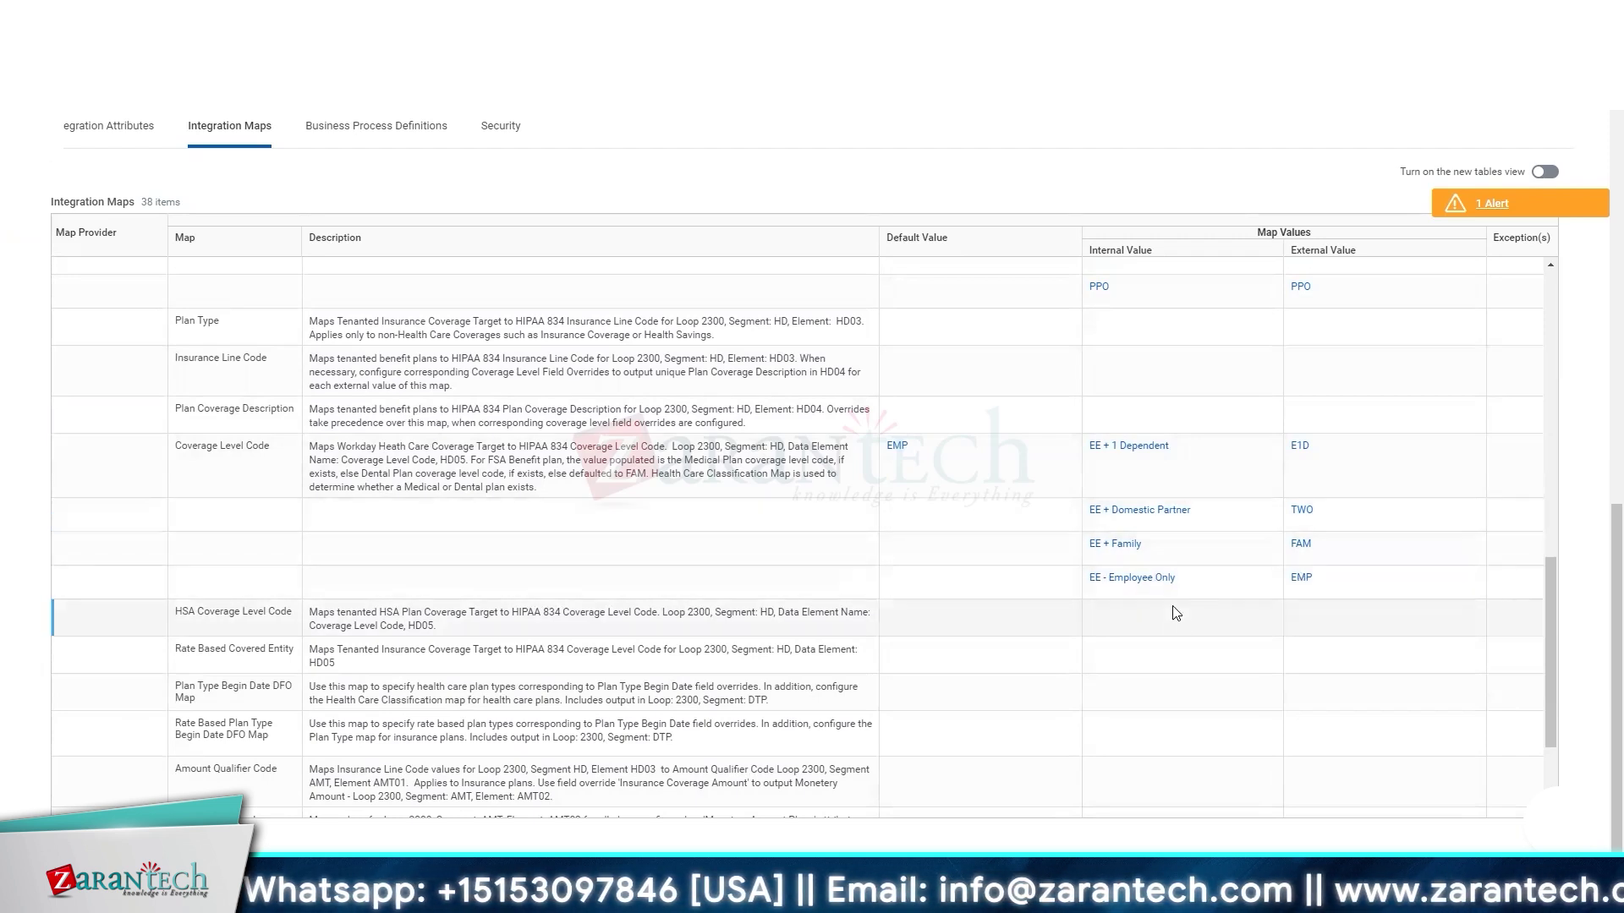
mouse_move(1178, 586)
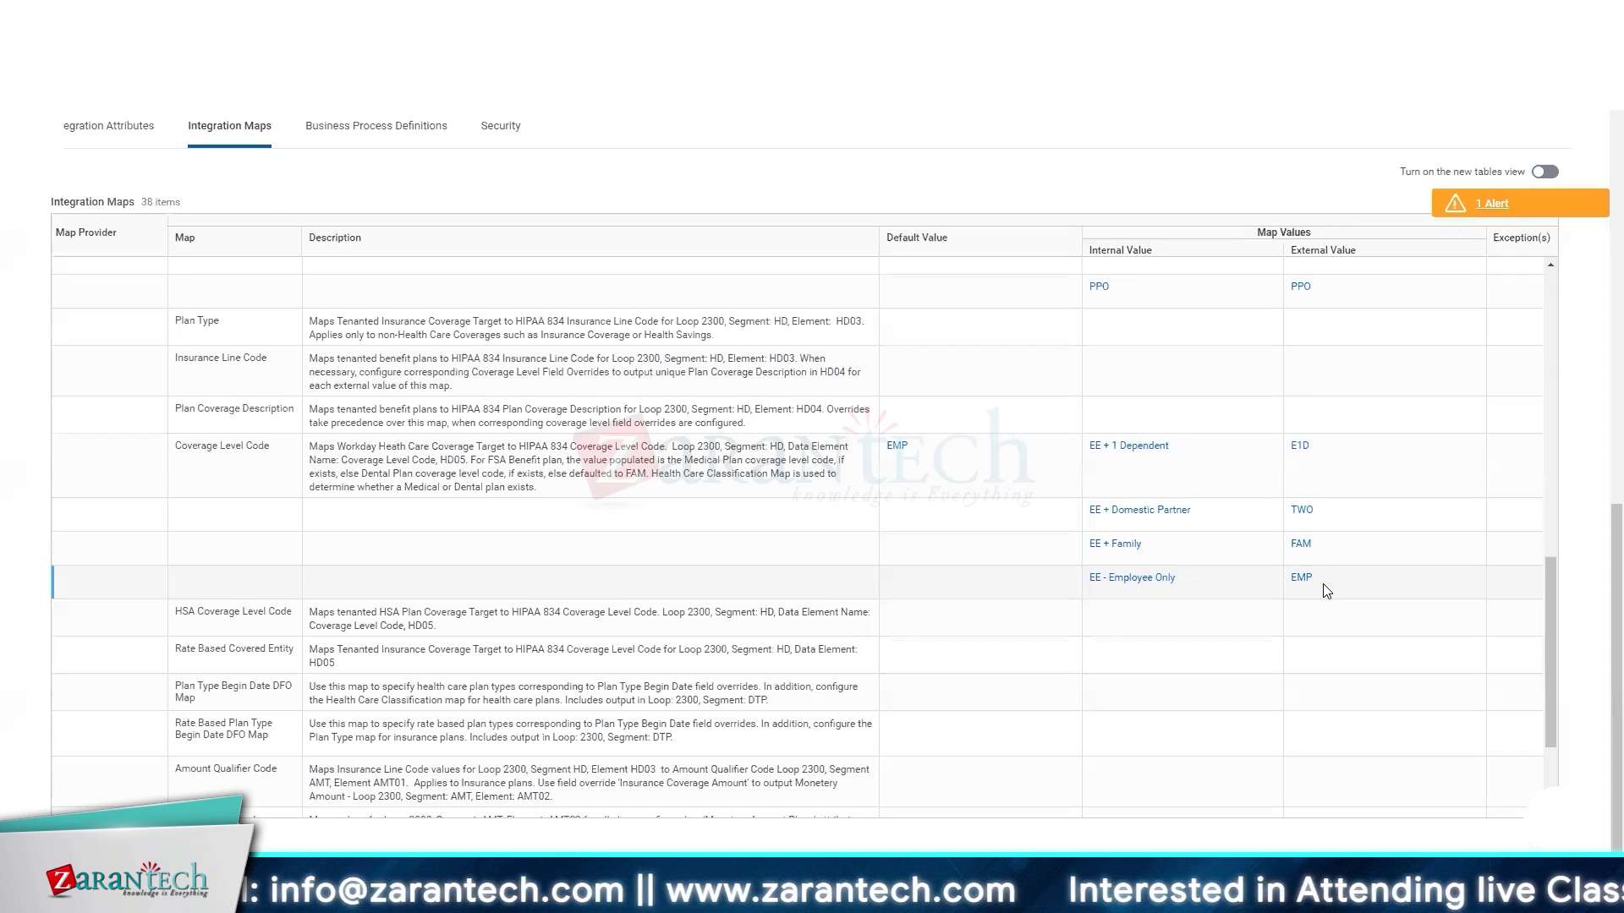
scroll(1325, 591, down, 2)
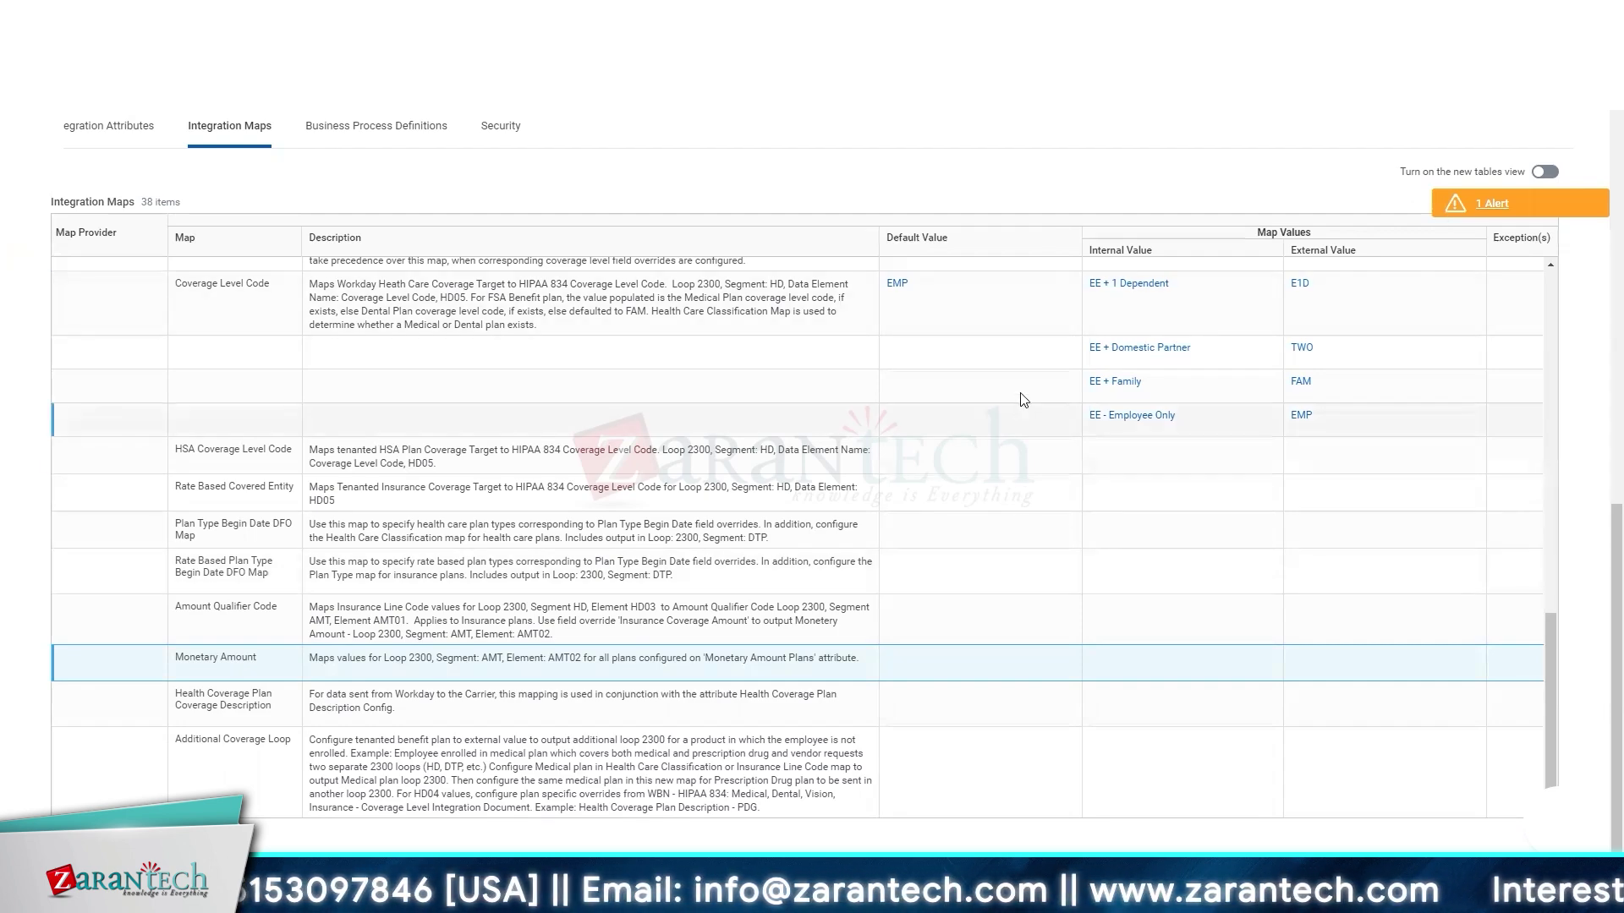
- Go back through the integration maps to review the Enrollment Relationship internal and external values
scroll(572, 488, up, 1)
scroll(572, 488, up, 3)
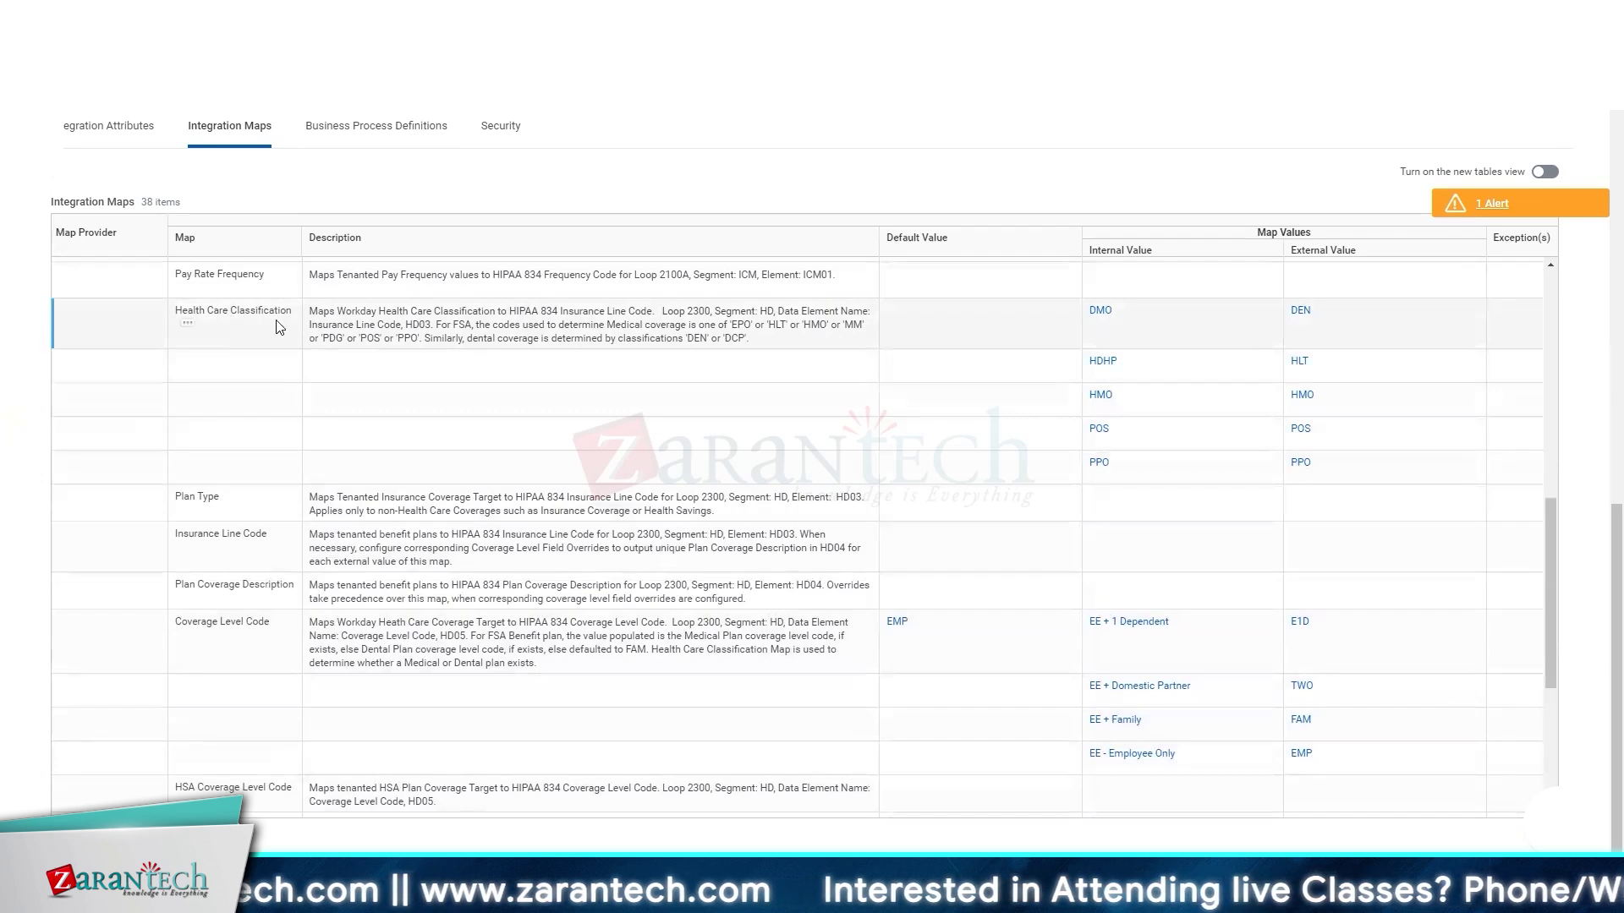
scroll(804, 525, up, 6)
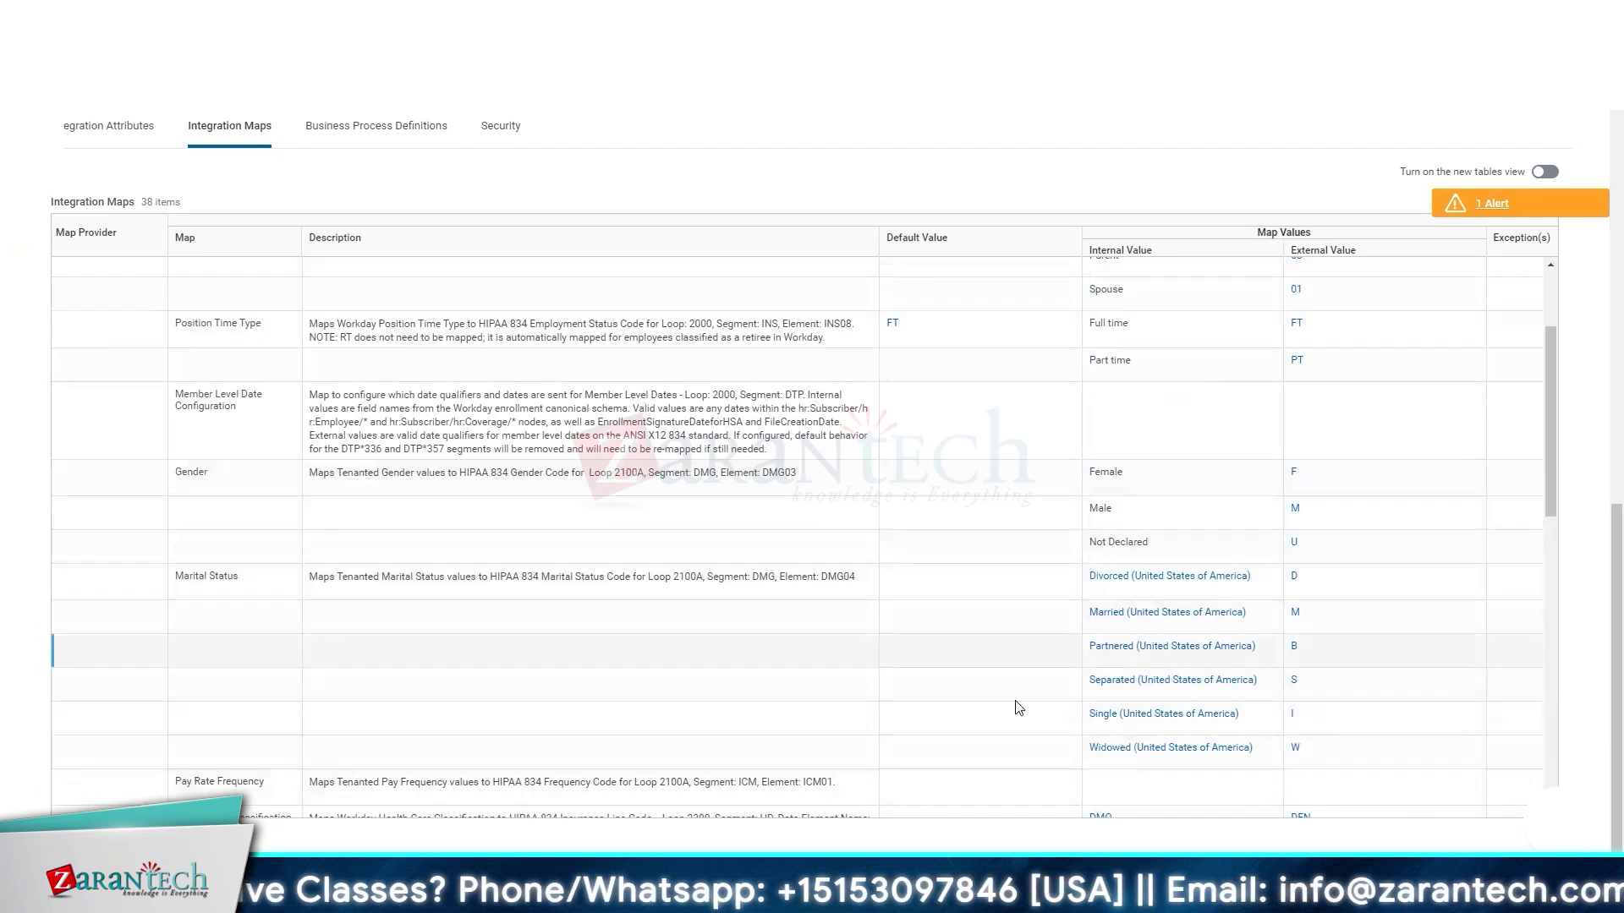
scroll(1023, 718, up, 3)
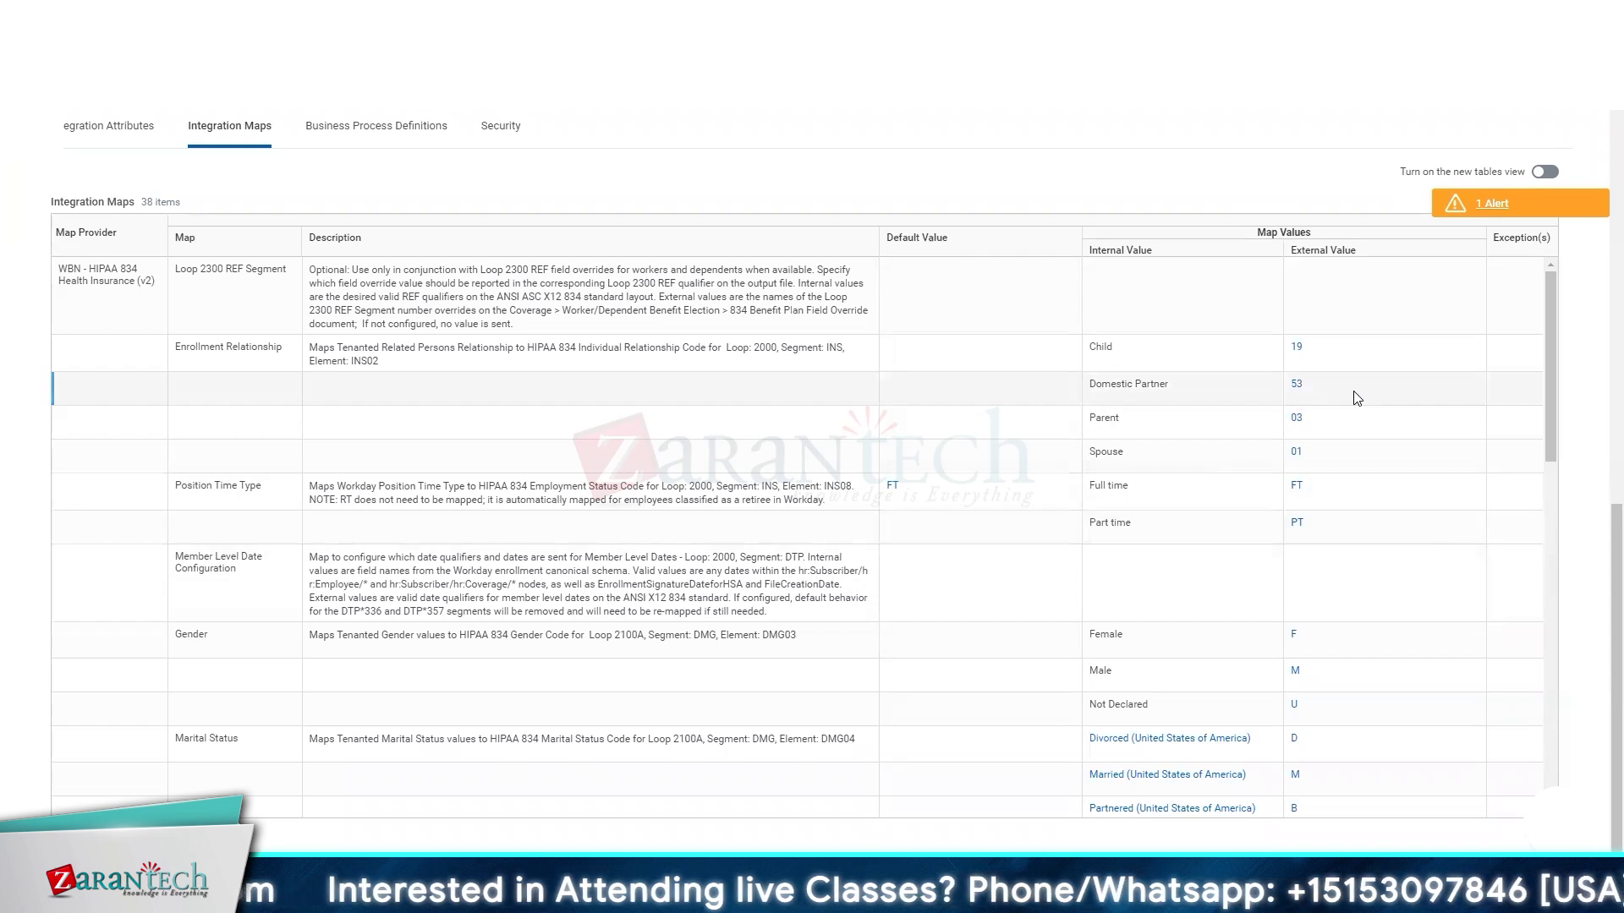
- Show the integration's business process definitions and open Integration Process Event for CCB - Aetna (TOP LEVEL)
scroll(1356, 398, up, 4)
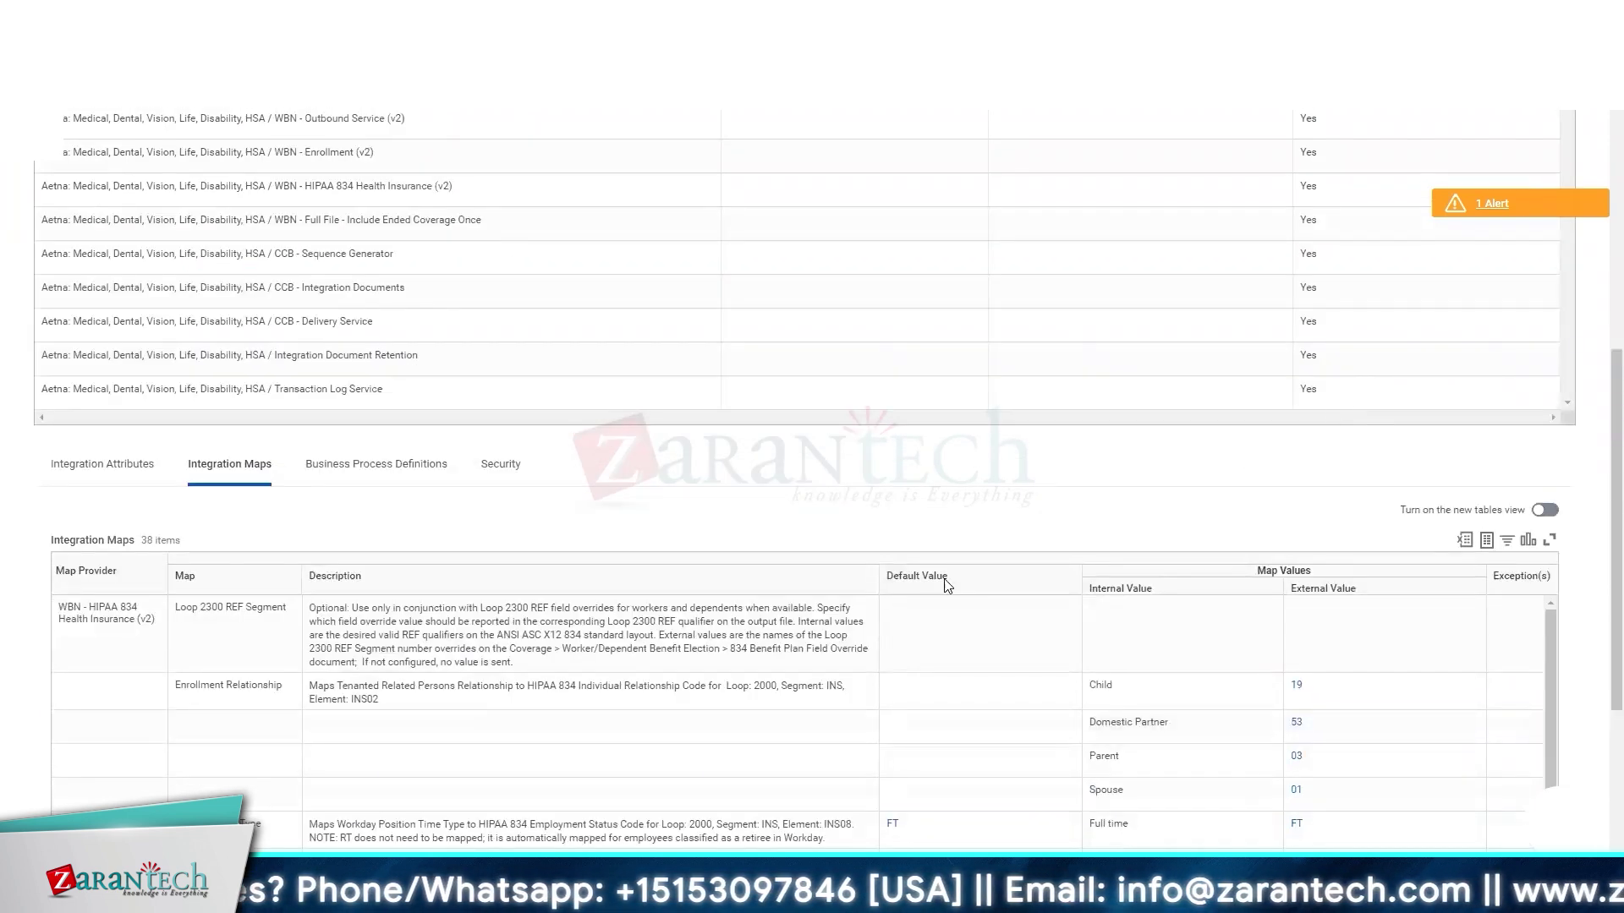
click(437, 471)
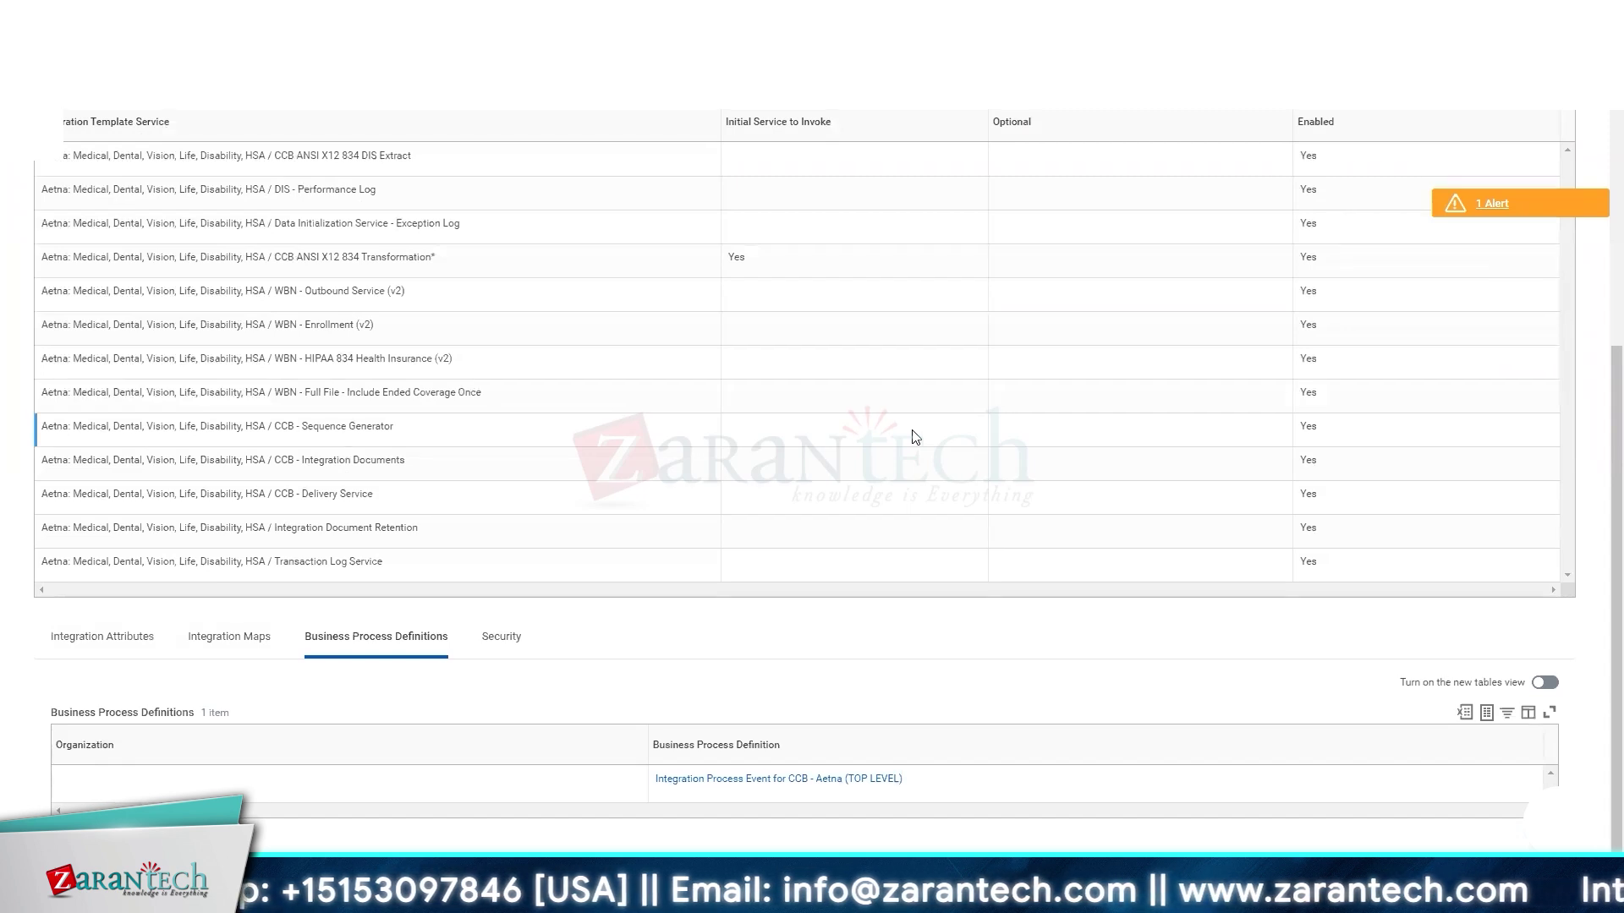
right_click(788, 789)
click(803, 400)
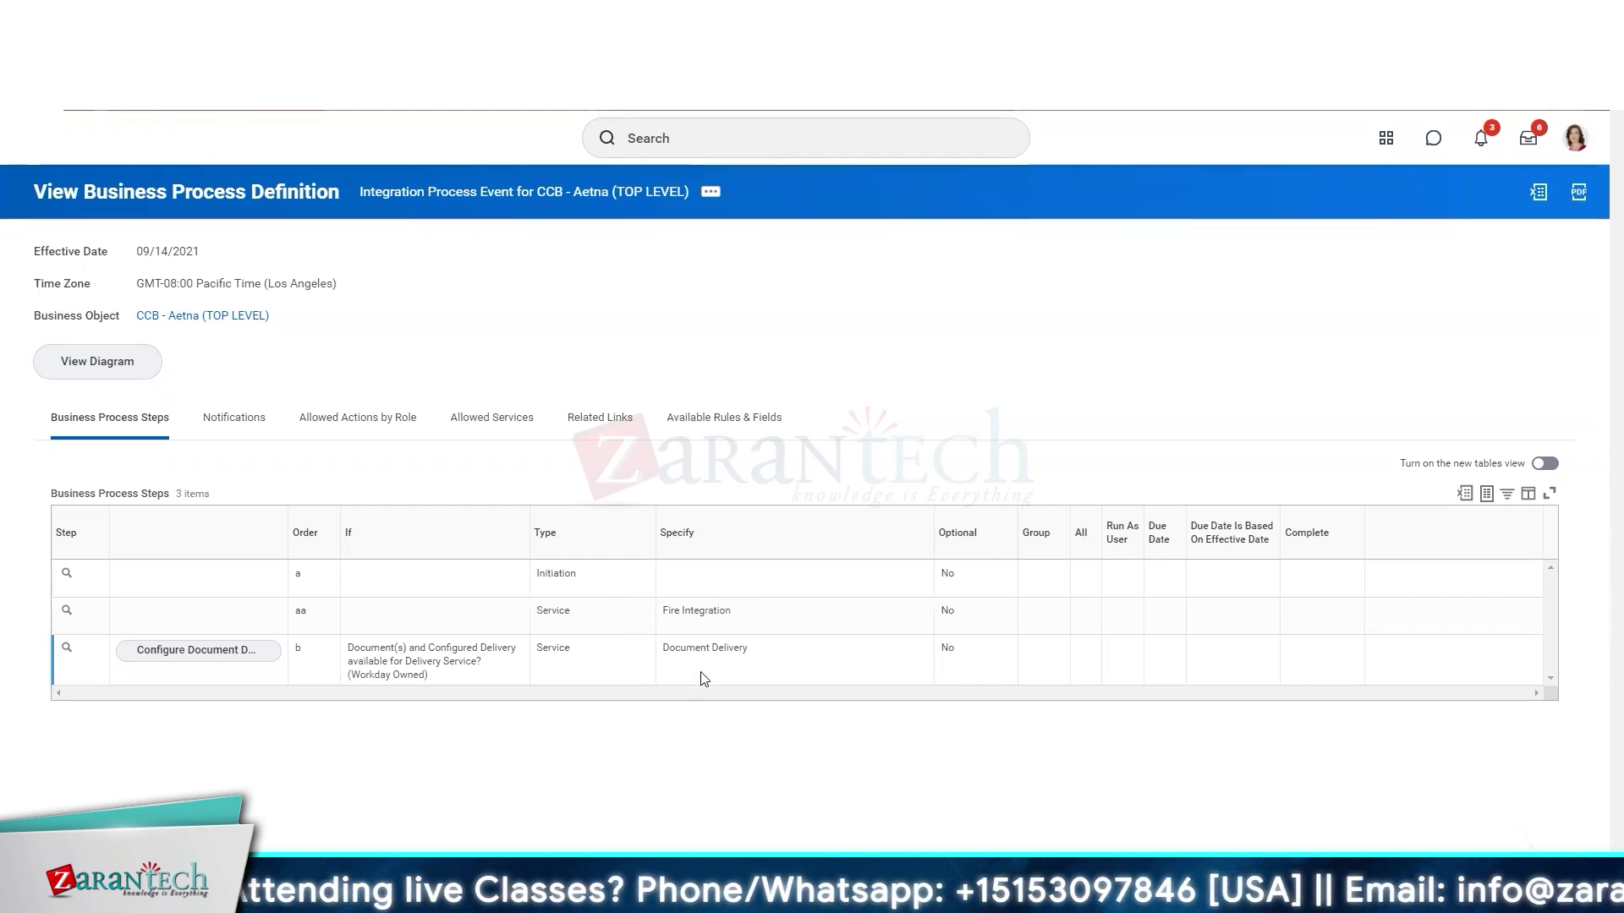
- Open the document delivery configuration of step b with effective date 09/14/2021 and review its document and delivery settings
click(194, 650)
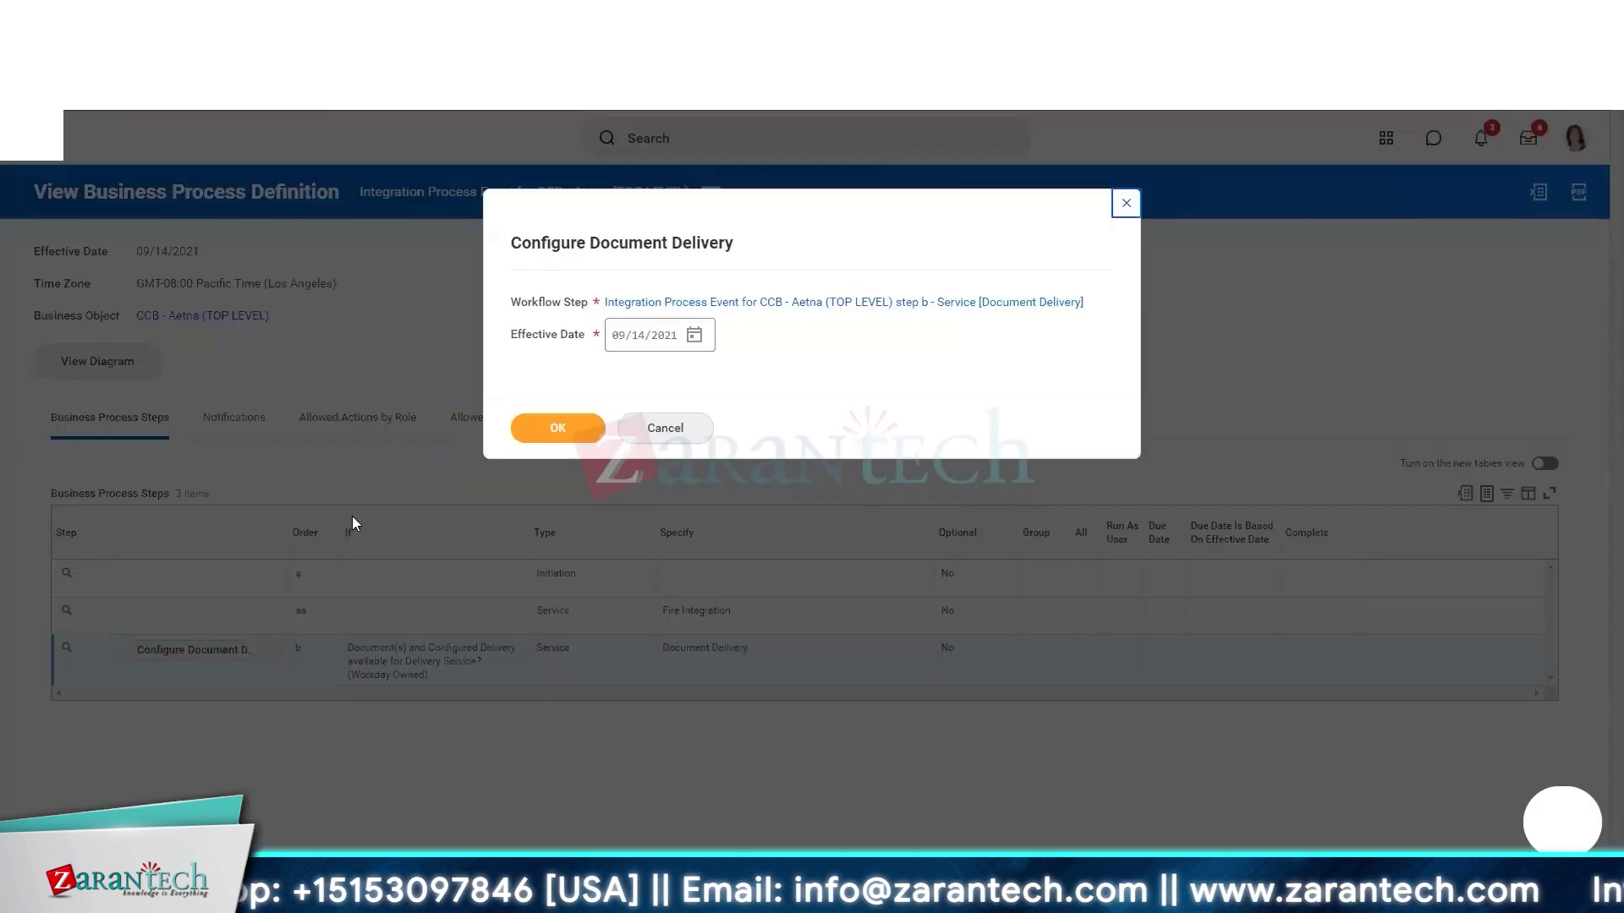
click(560, 433)
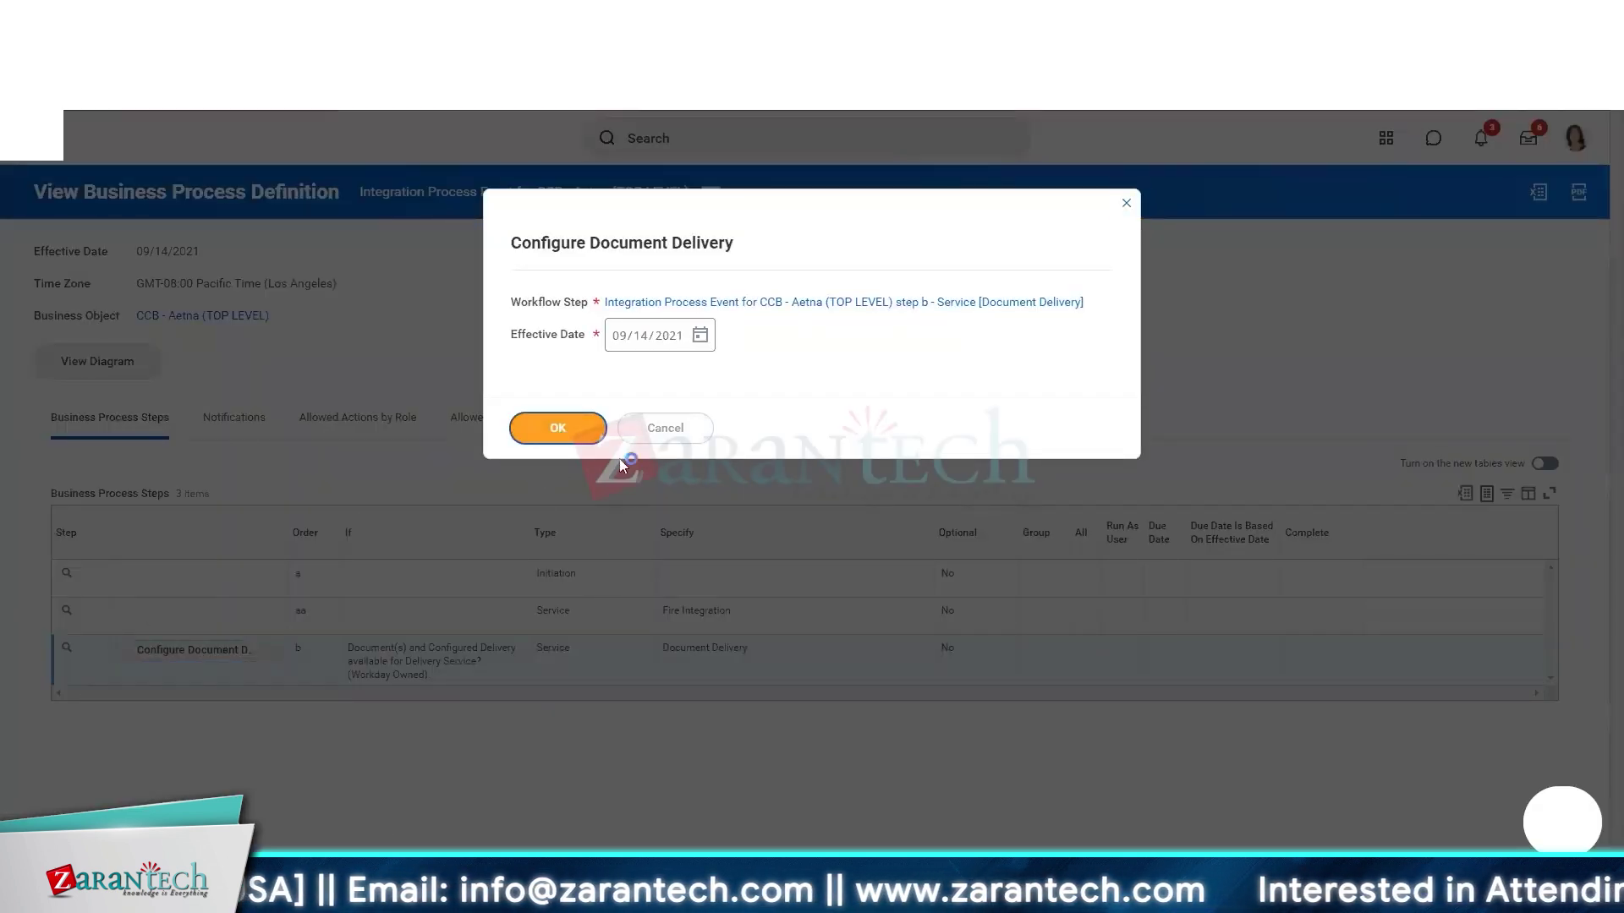
scroll(567, 438, down, 3)
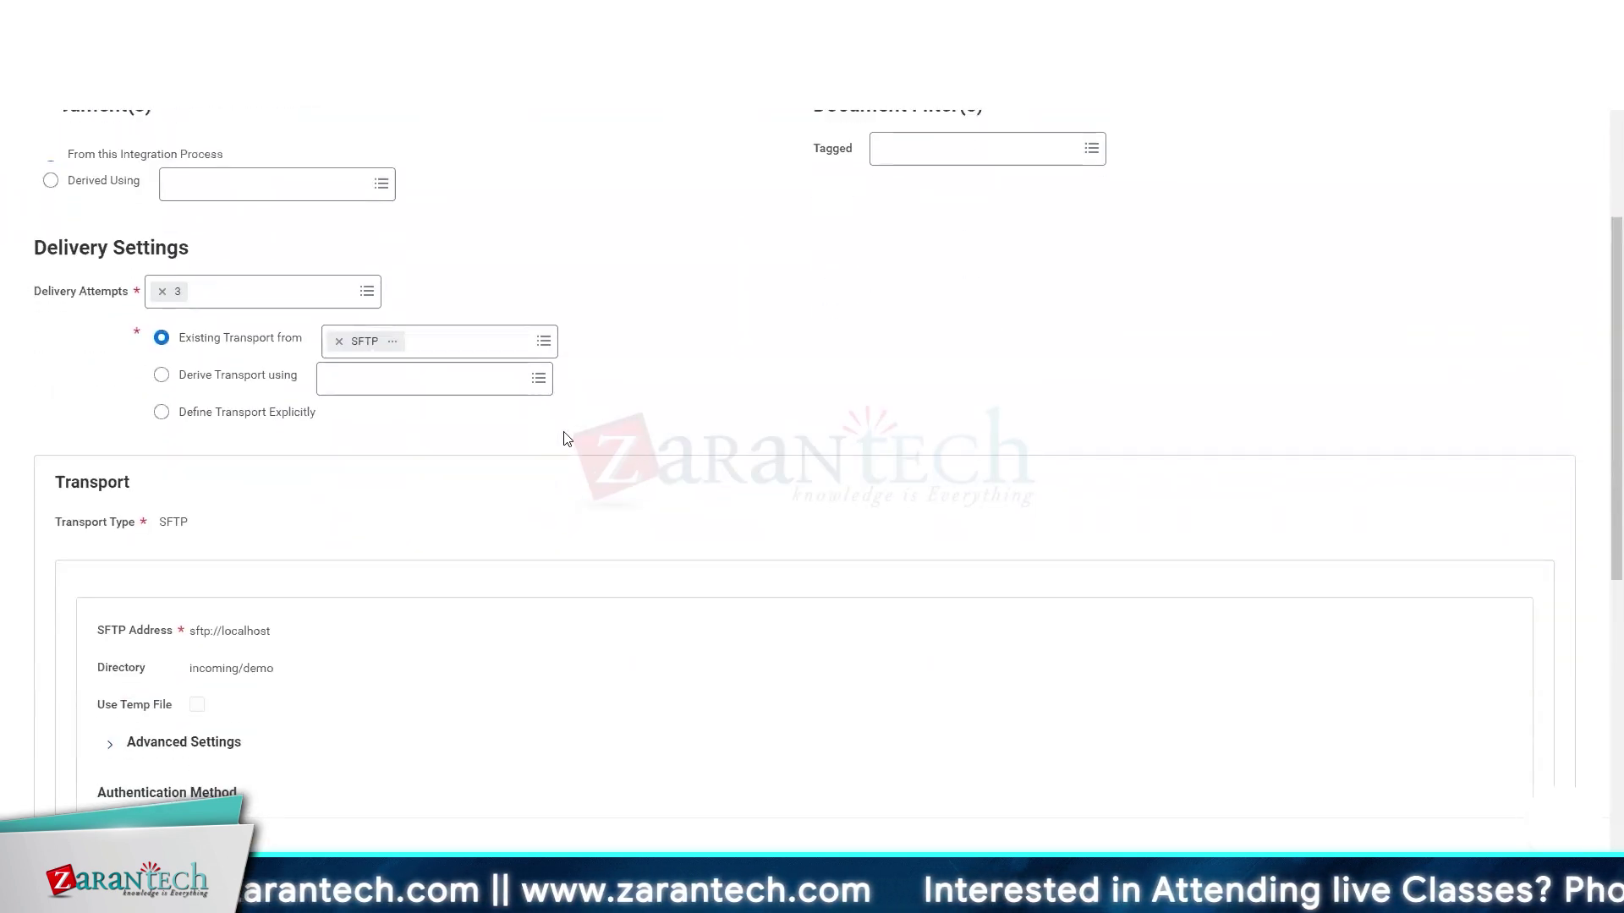
scroll(567, 438, up, 3)
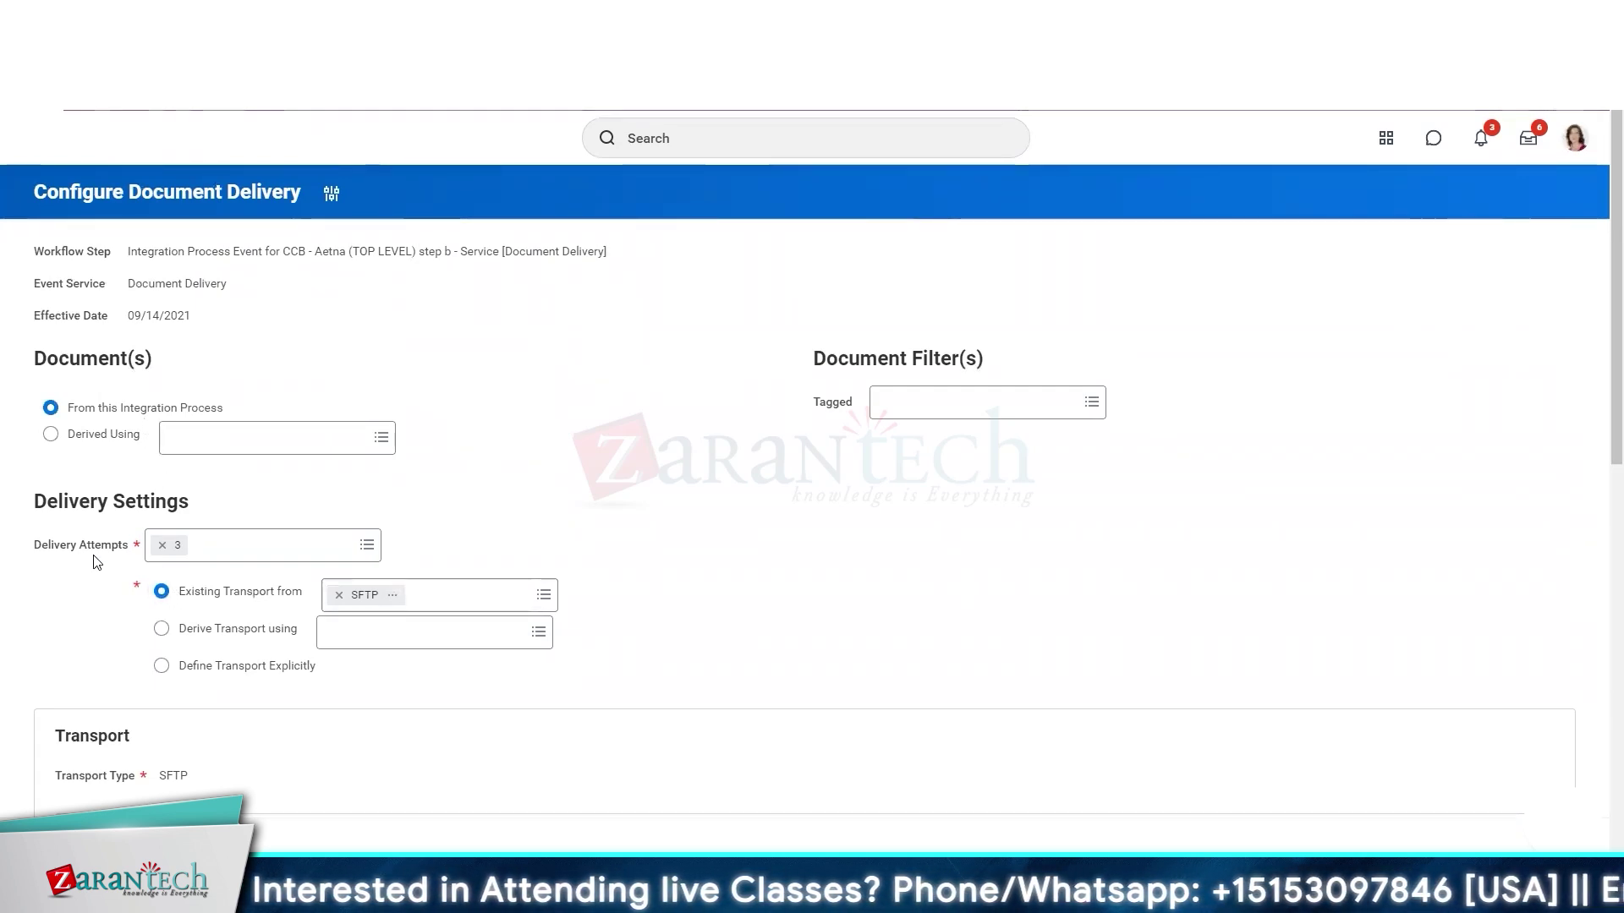
scroll(416, 597, down, 1)
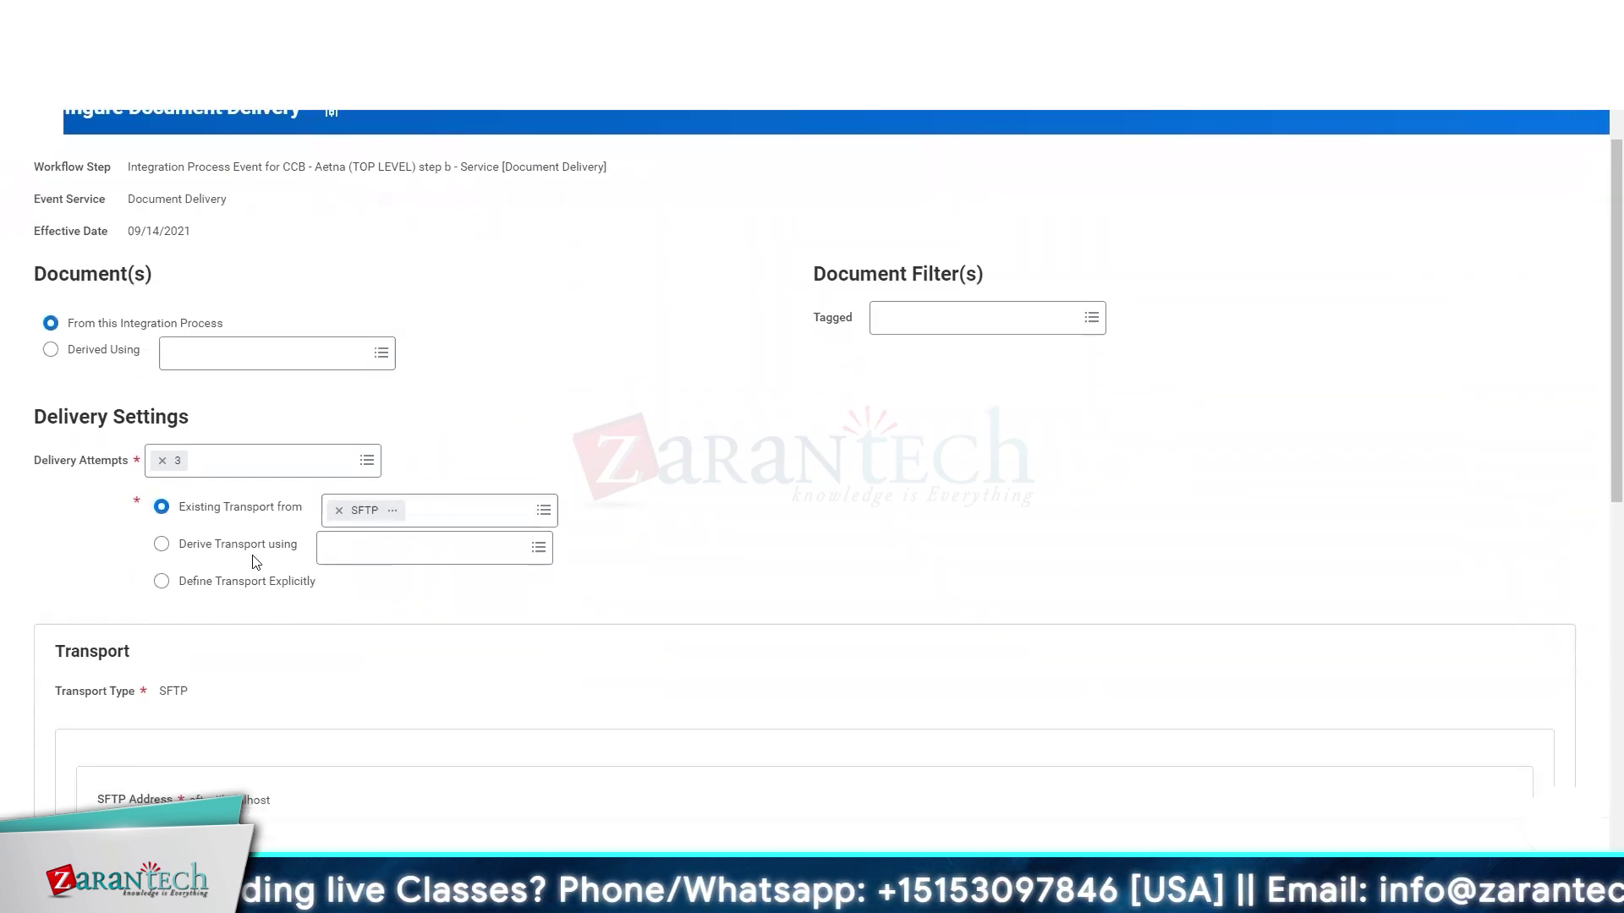
- Check which delivery services are available as the existing transport, leaving SFTP selected
click(546, 524)
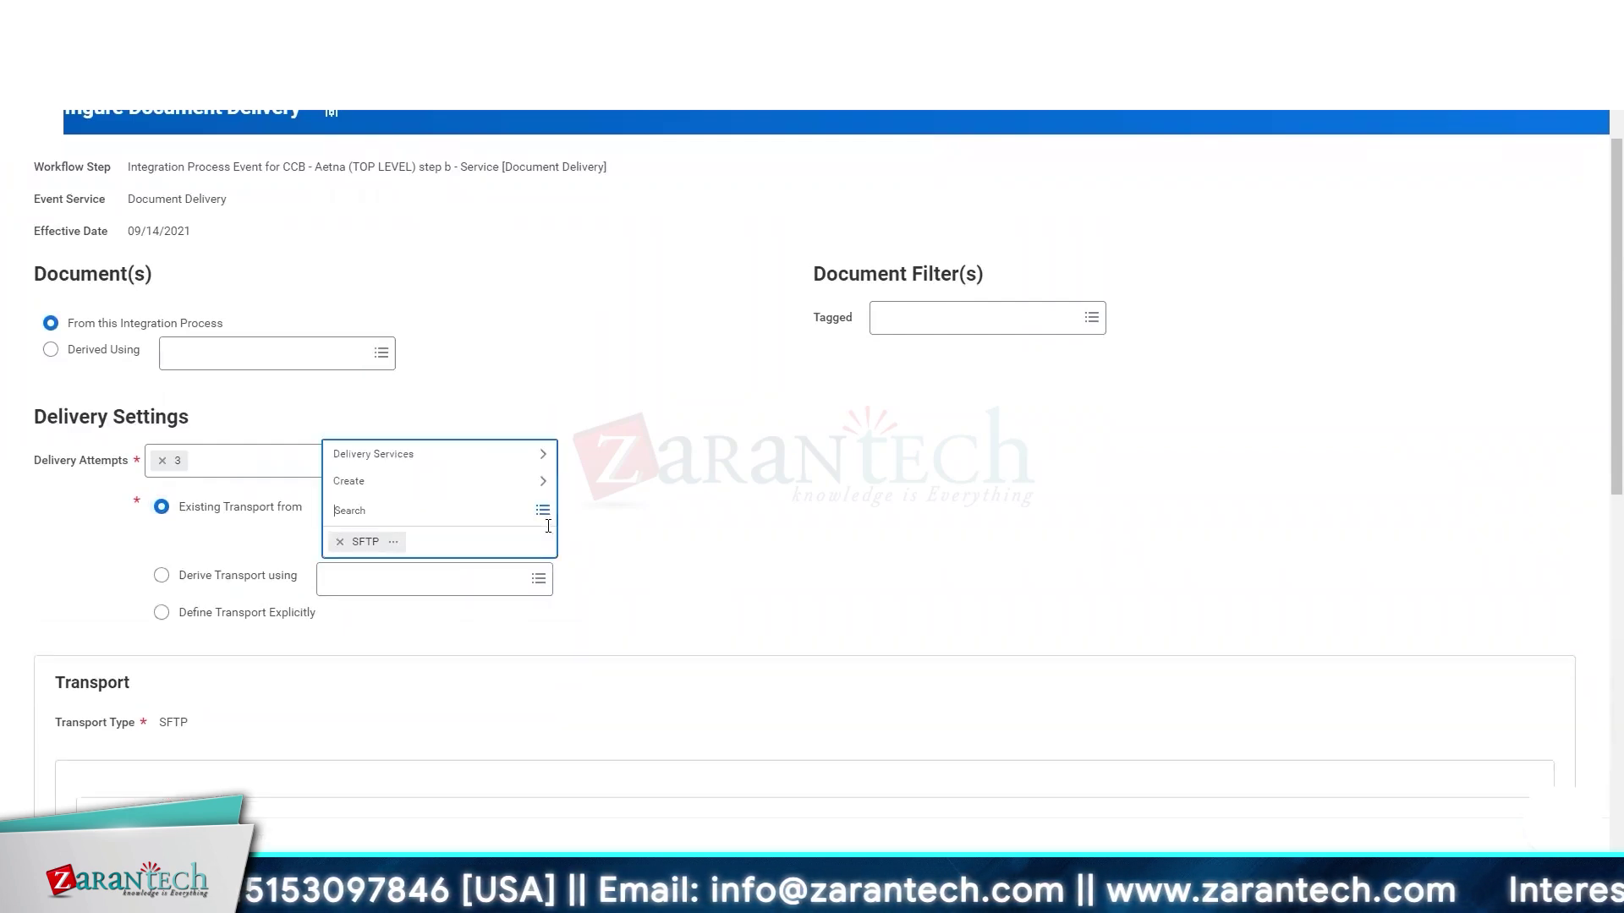
click(538, 455)
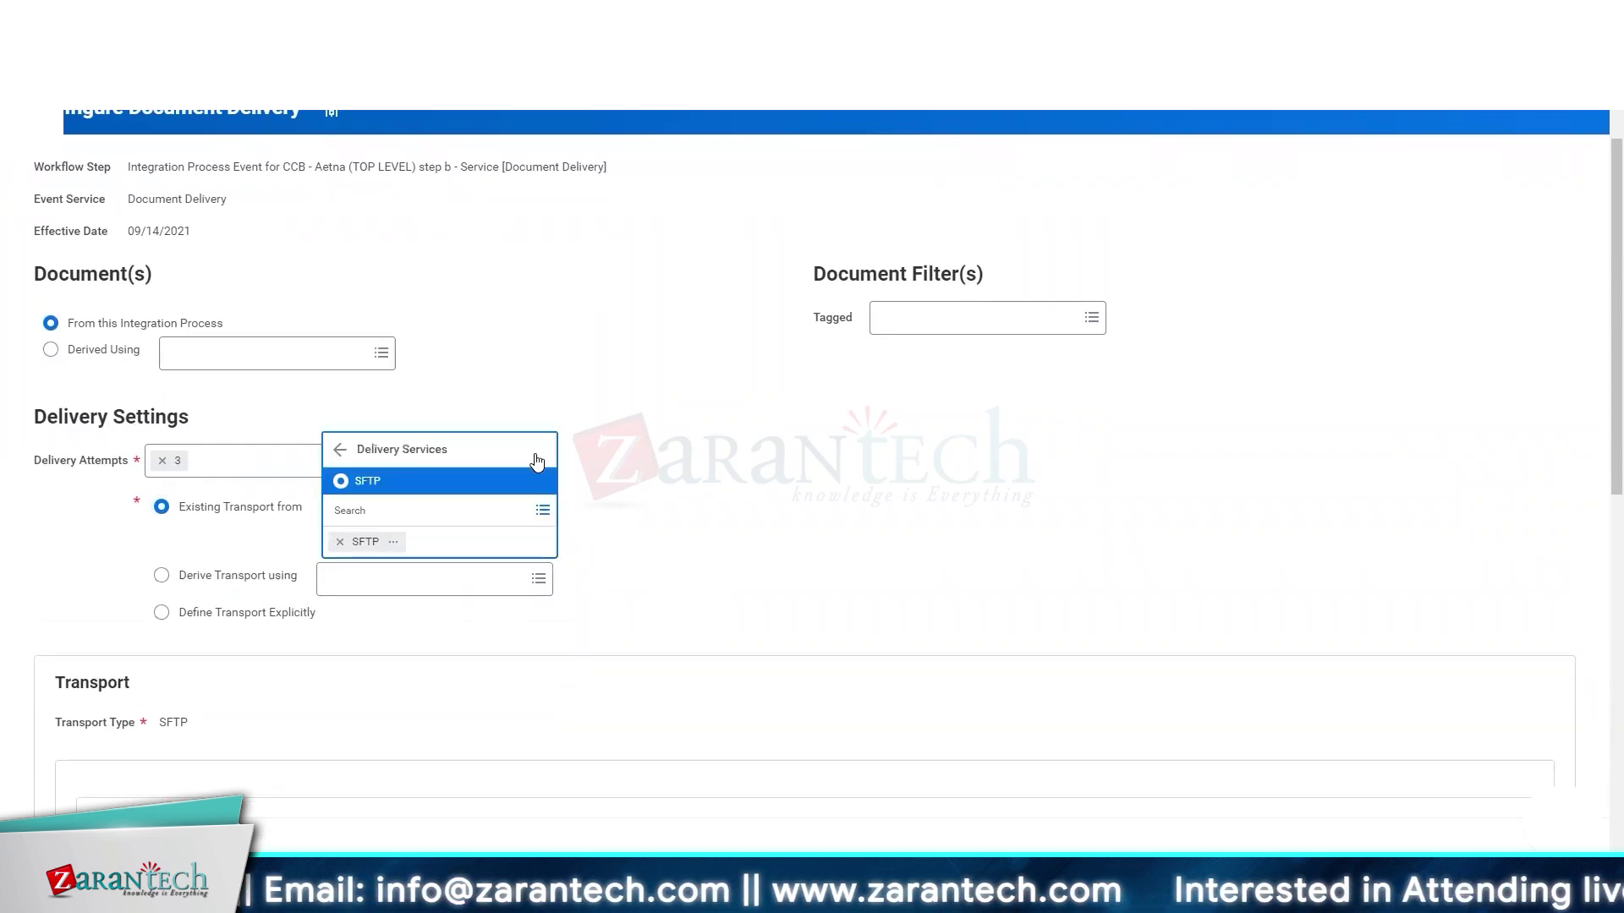
click(578, 340)
- Examine the SFTP transport's address, directory, authentication, payload and environment restriction settings
scroll(597, 613, down, 4)
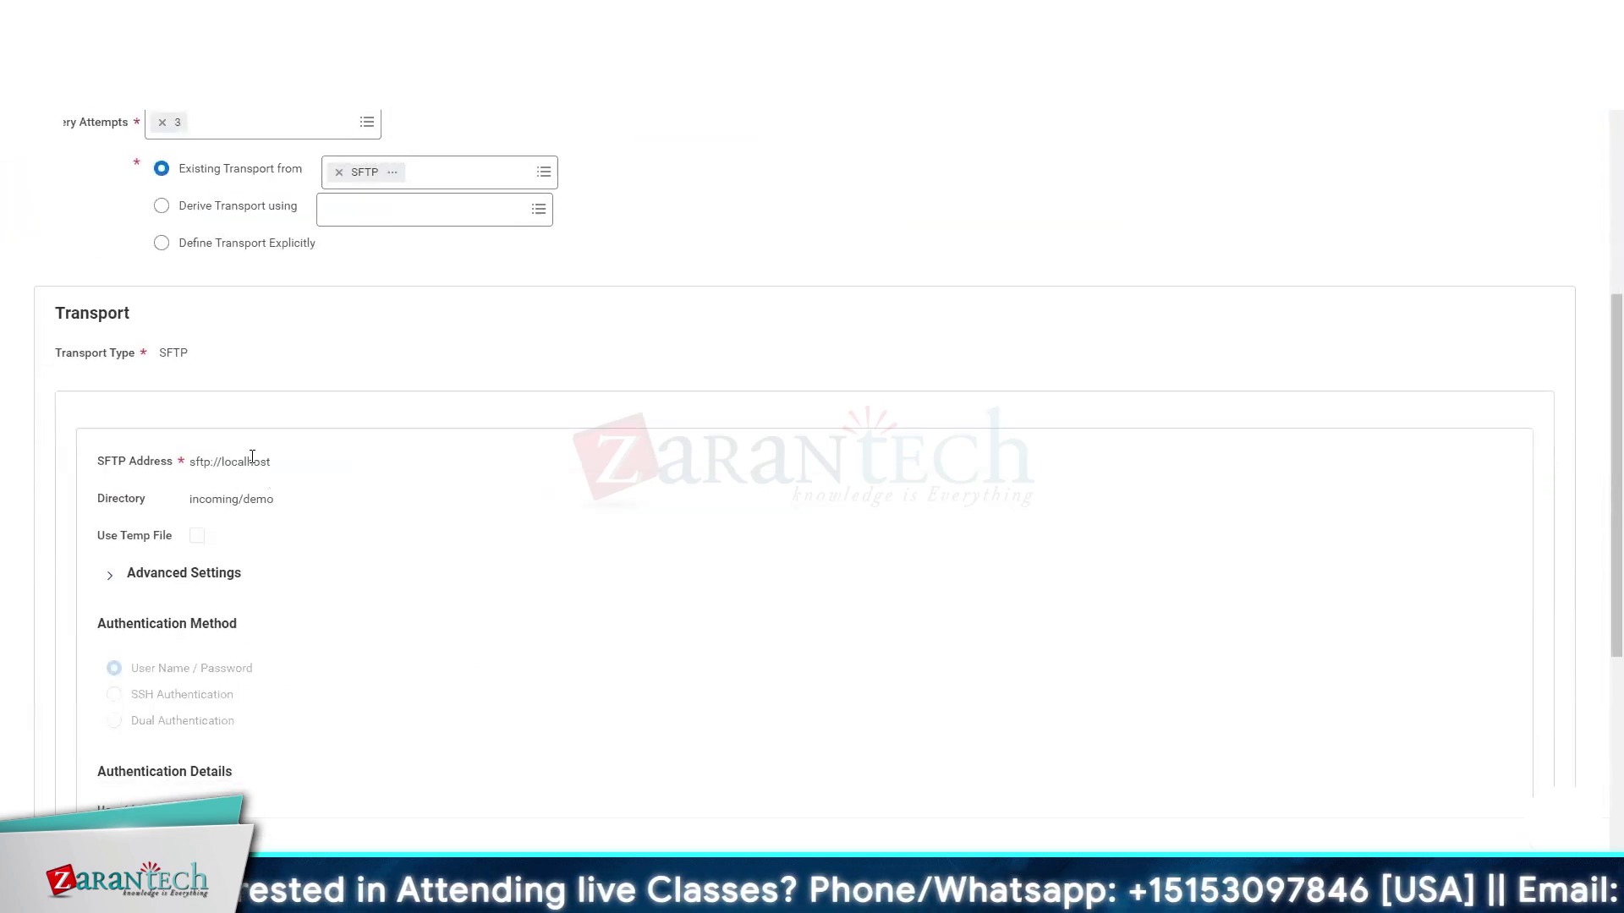
scroll(194, 643, down, 3)
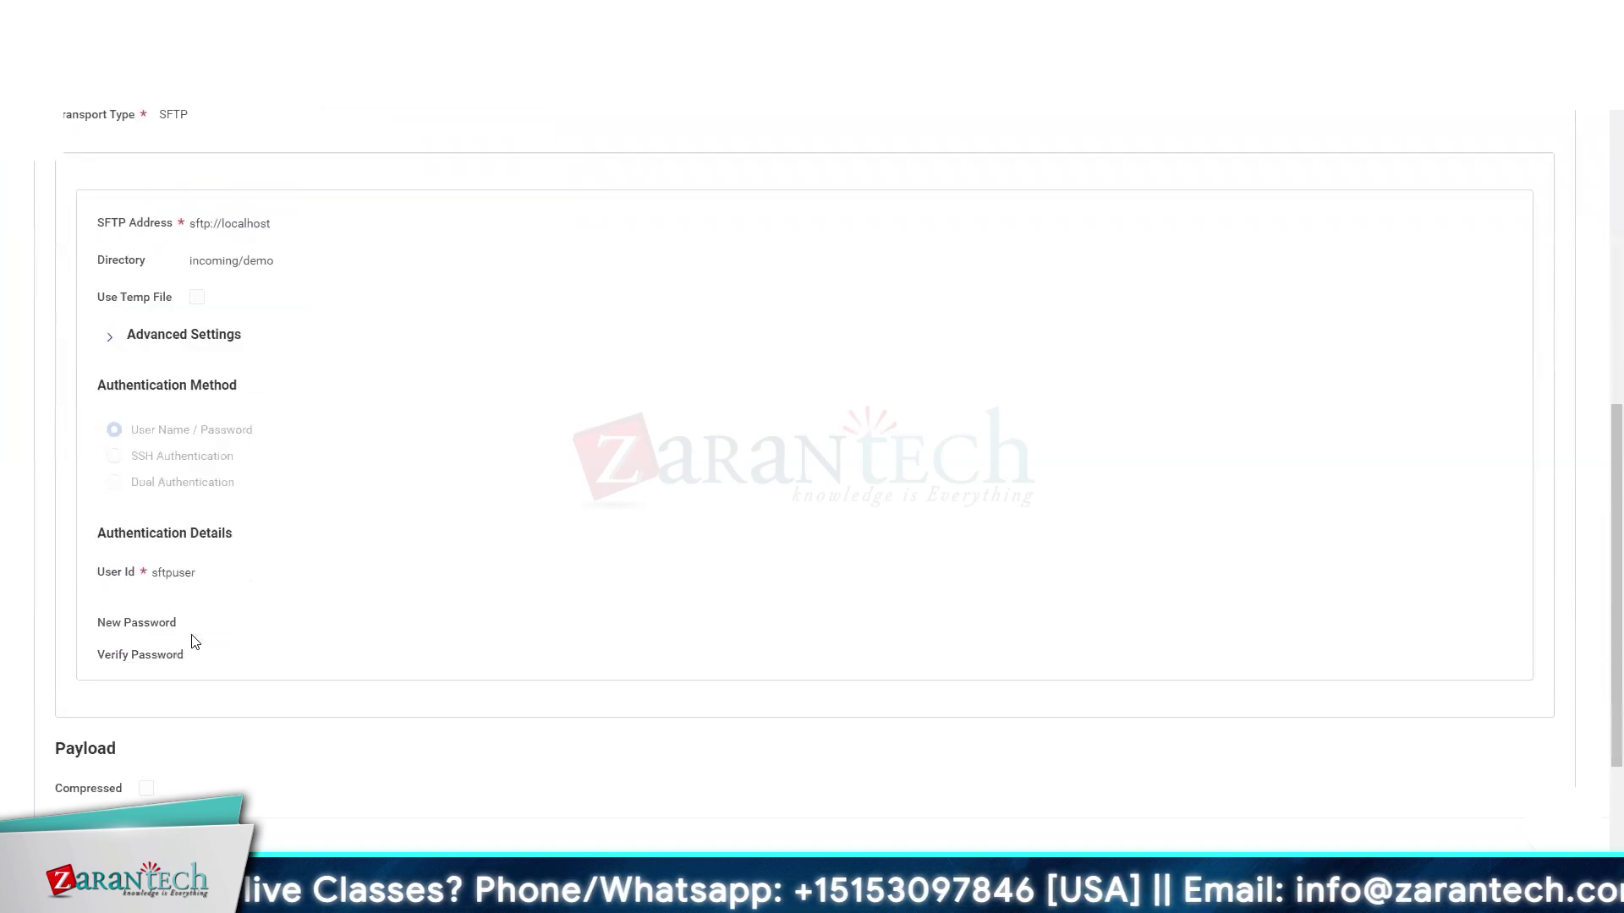
scroll(140, 658, down, 3)
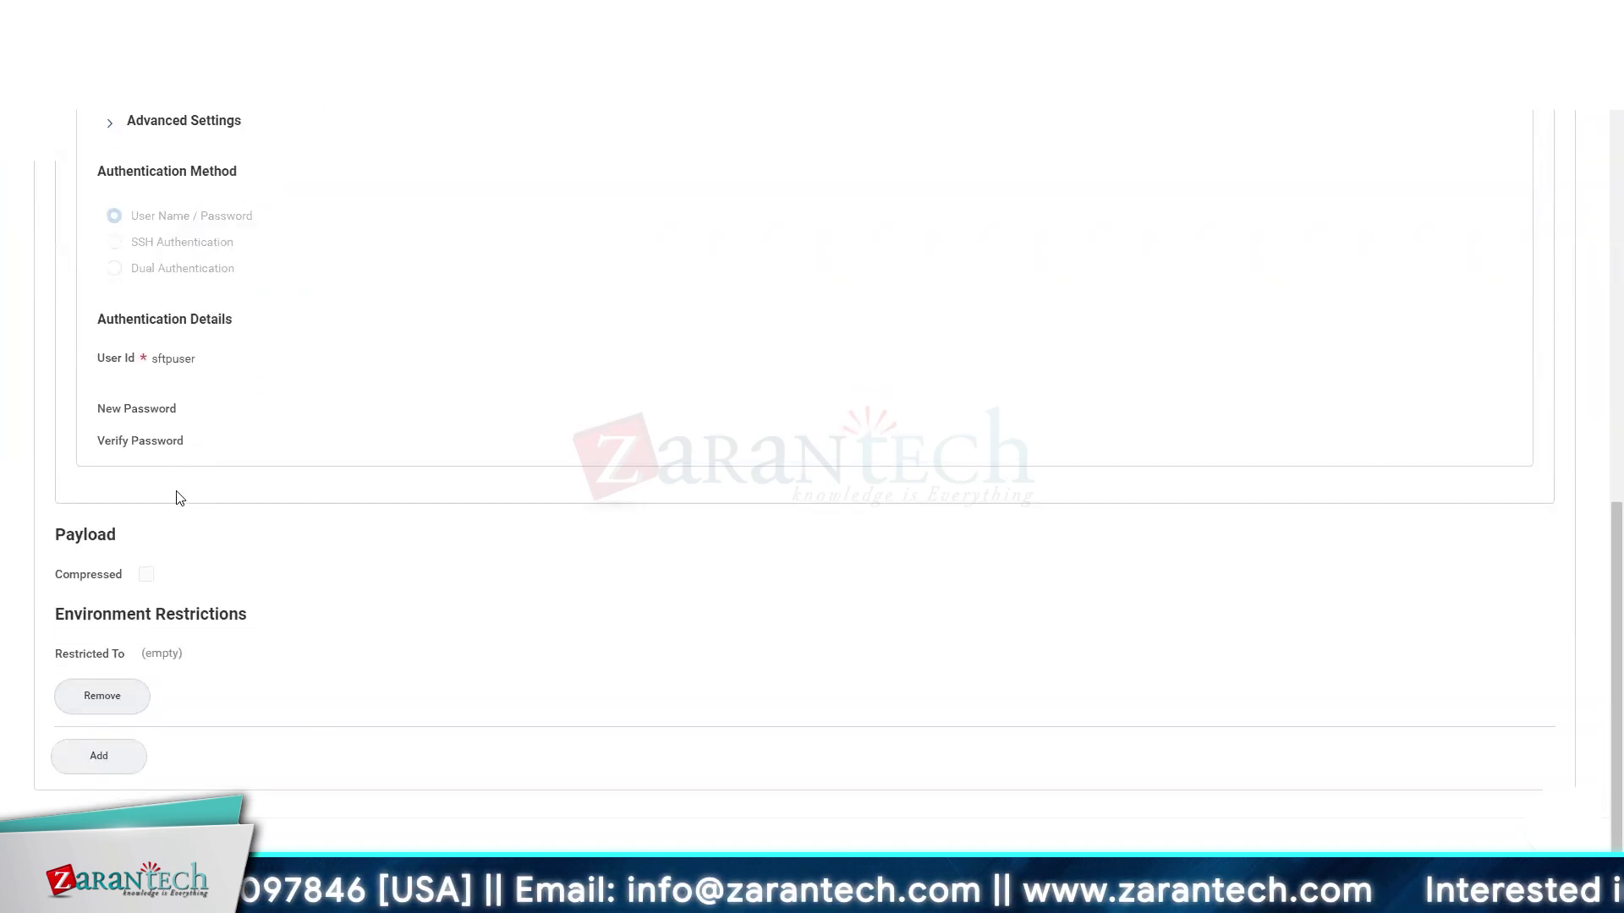
scroll(174, 498, up, 10)
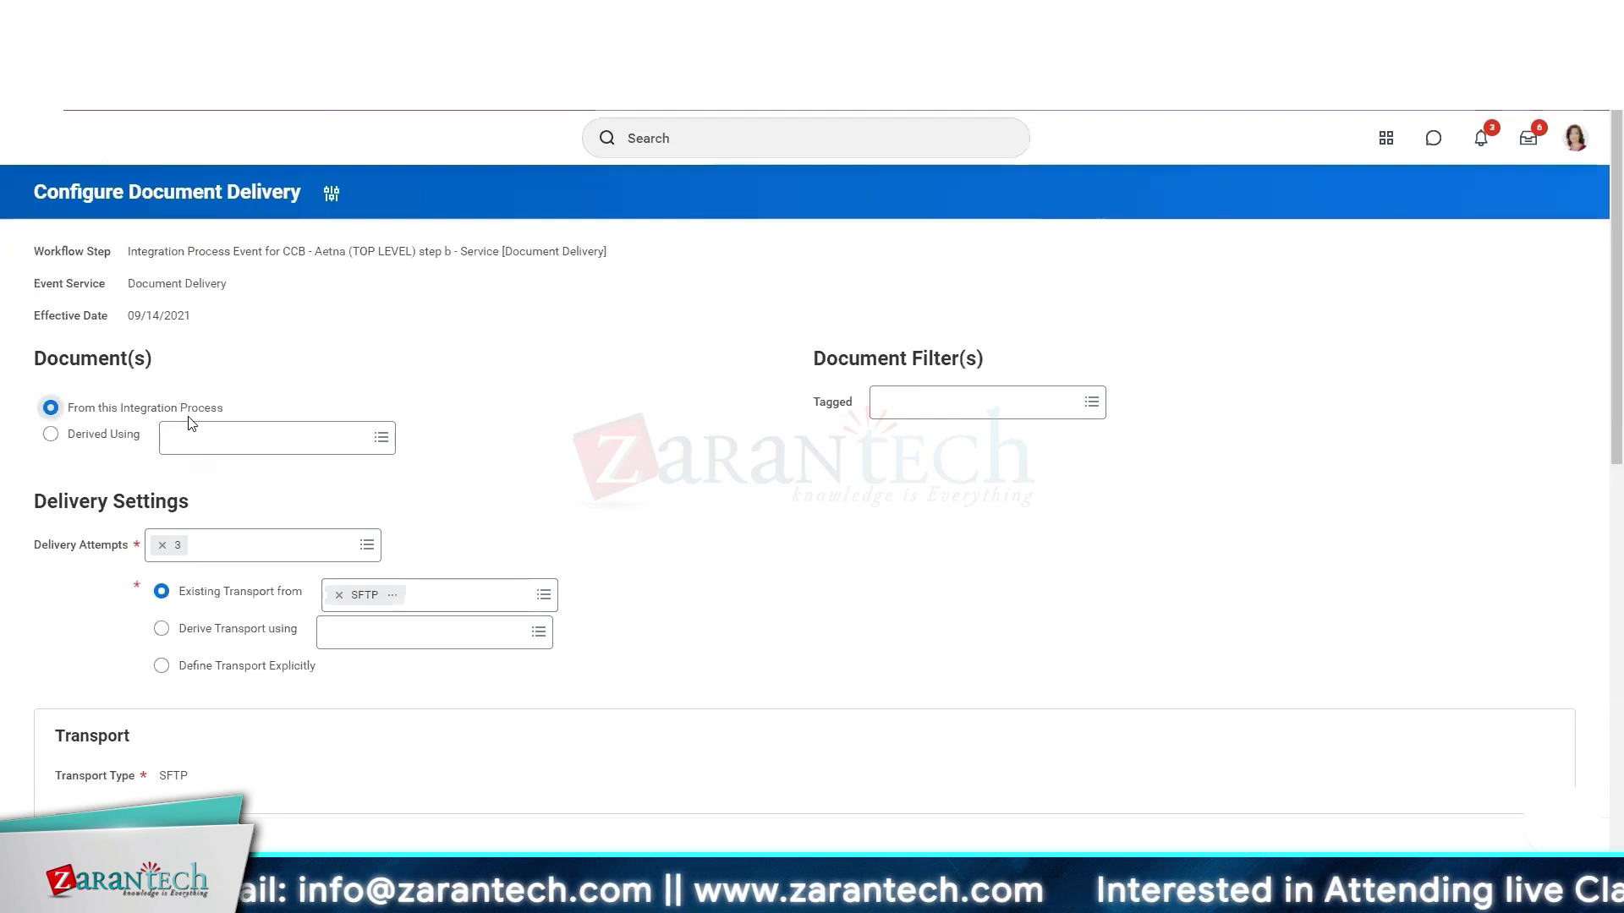
- Try adding two more transport entries below the SFTP transport and compare their fields
scroll(525, 553, down, 1)
scroll(433, 535, down, 4)
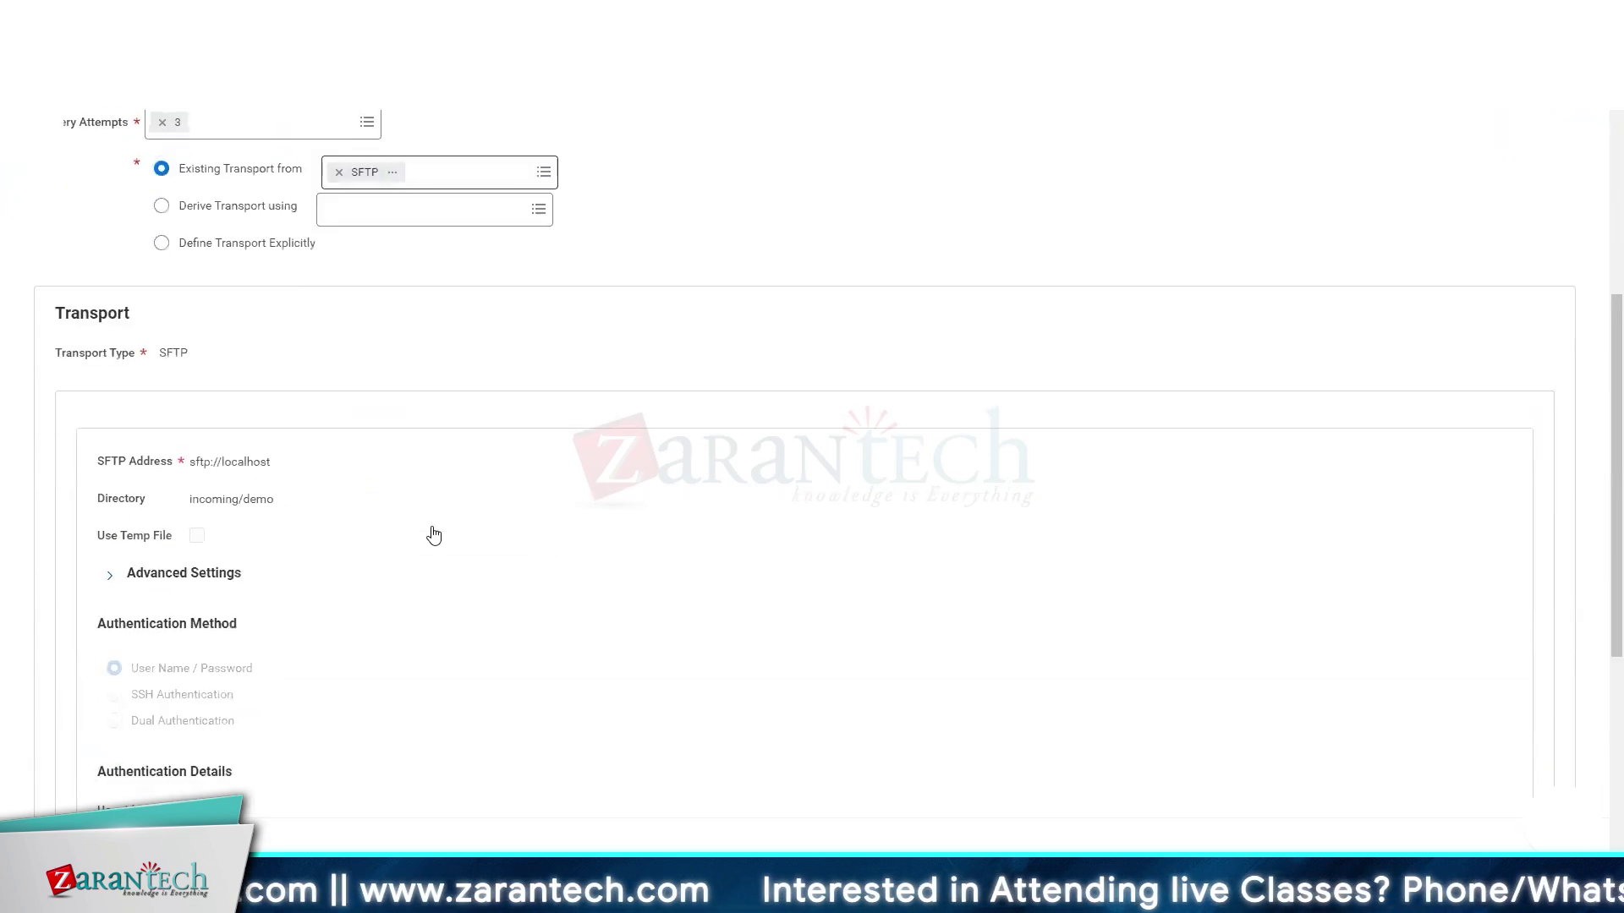
scroll(433, 535, down, 5)
click(127, 755)
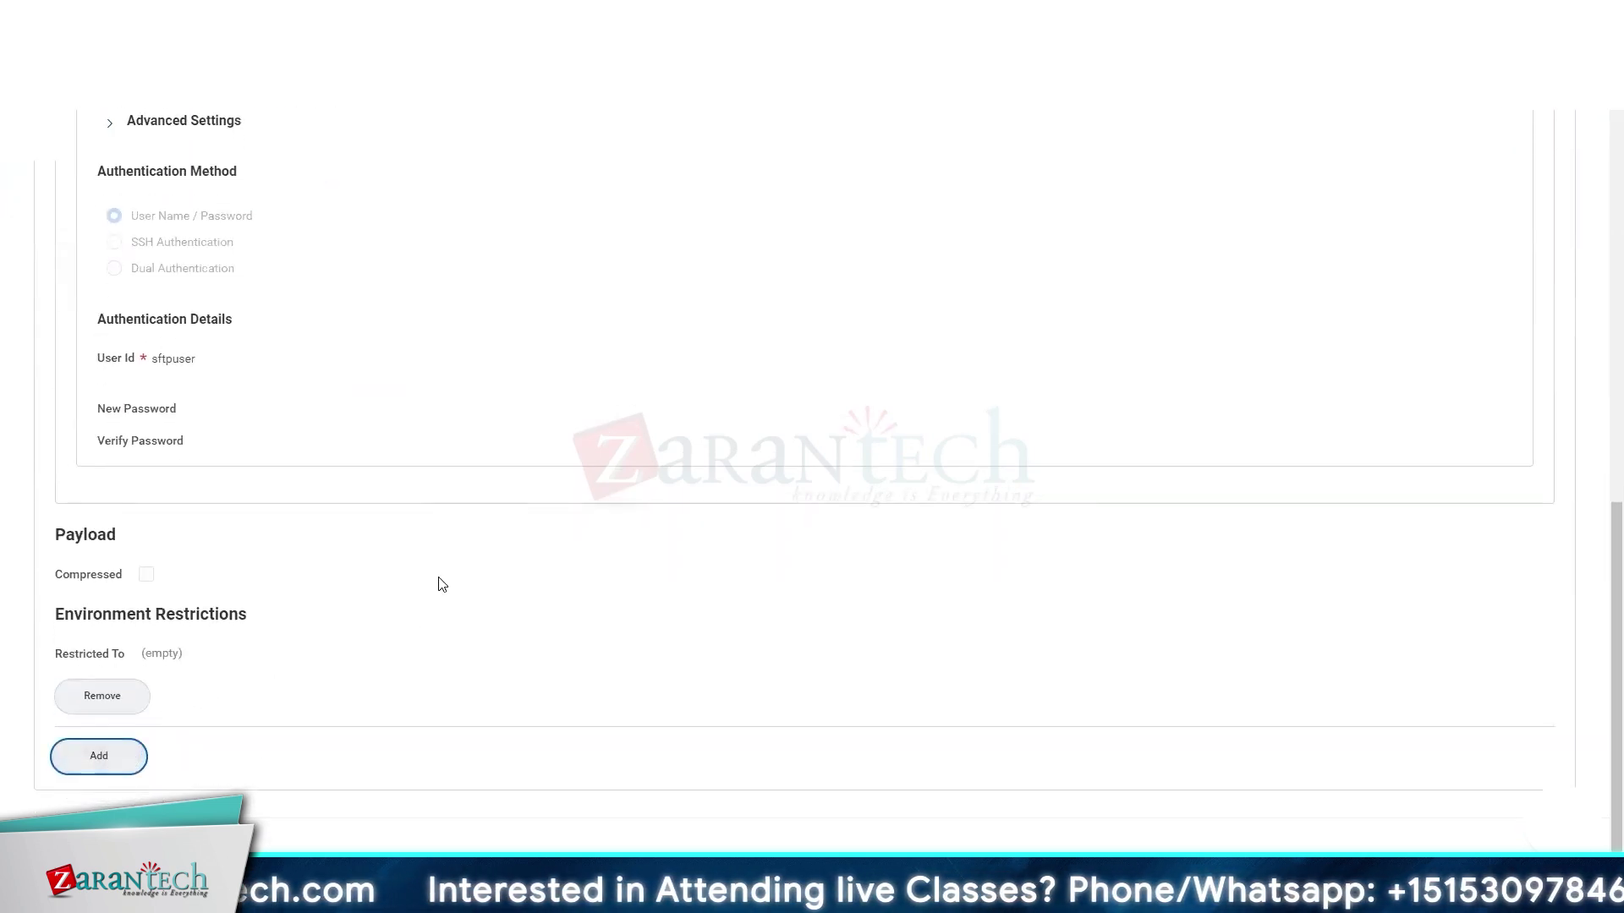
scroll(443, 583, up, 10)
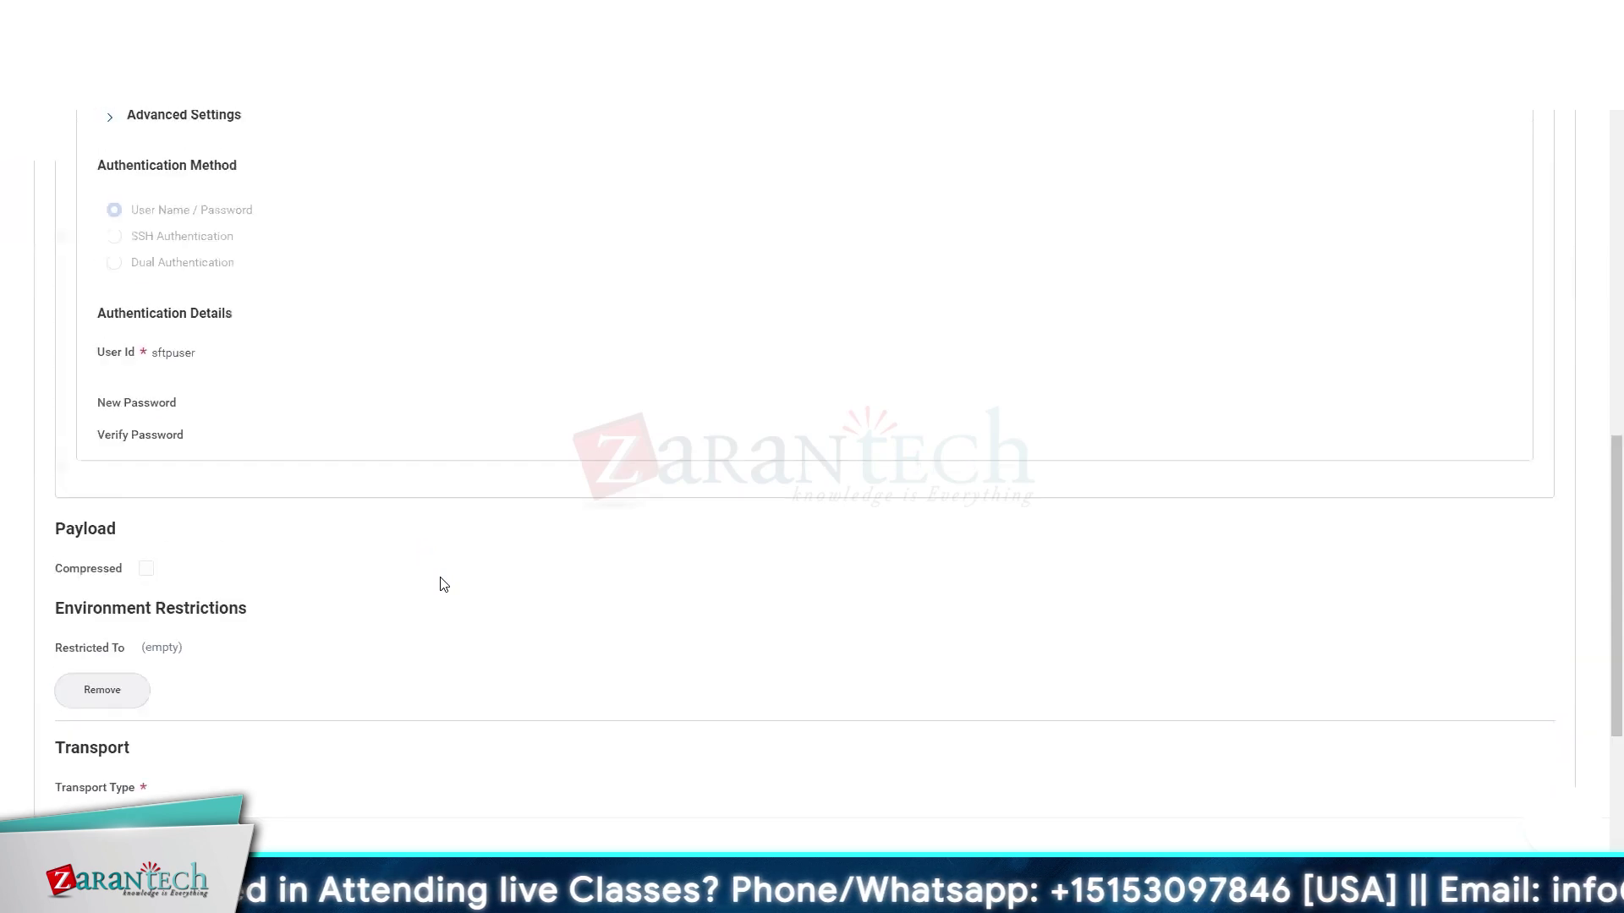
scroll(443, 584, up, 5)
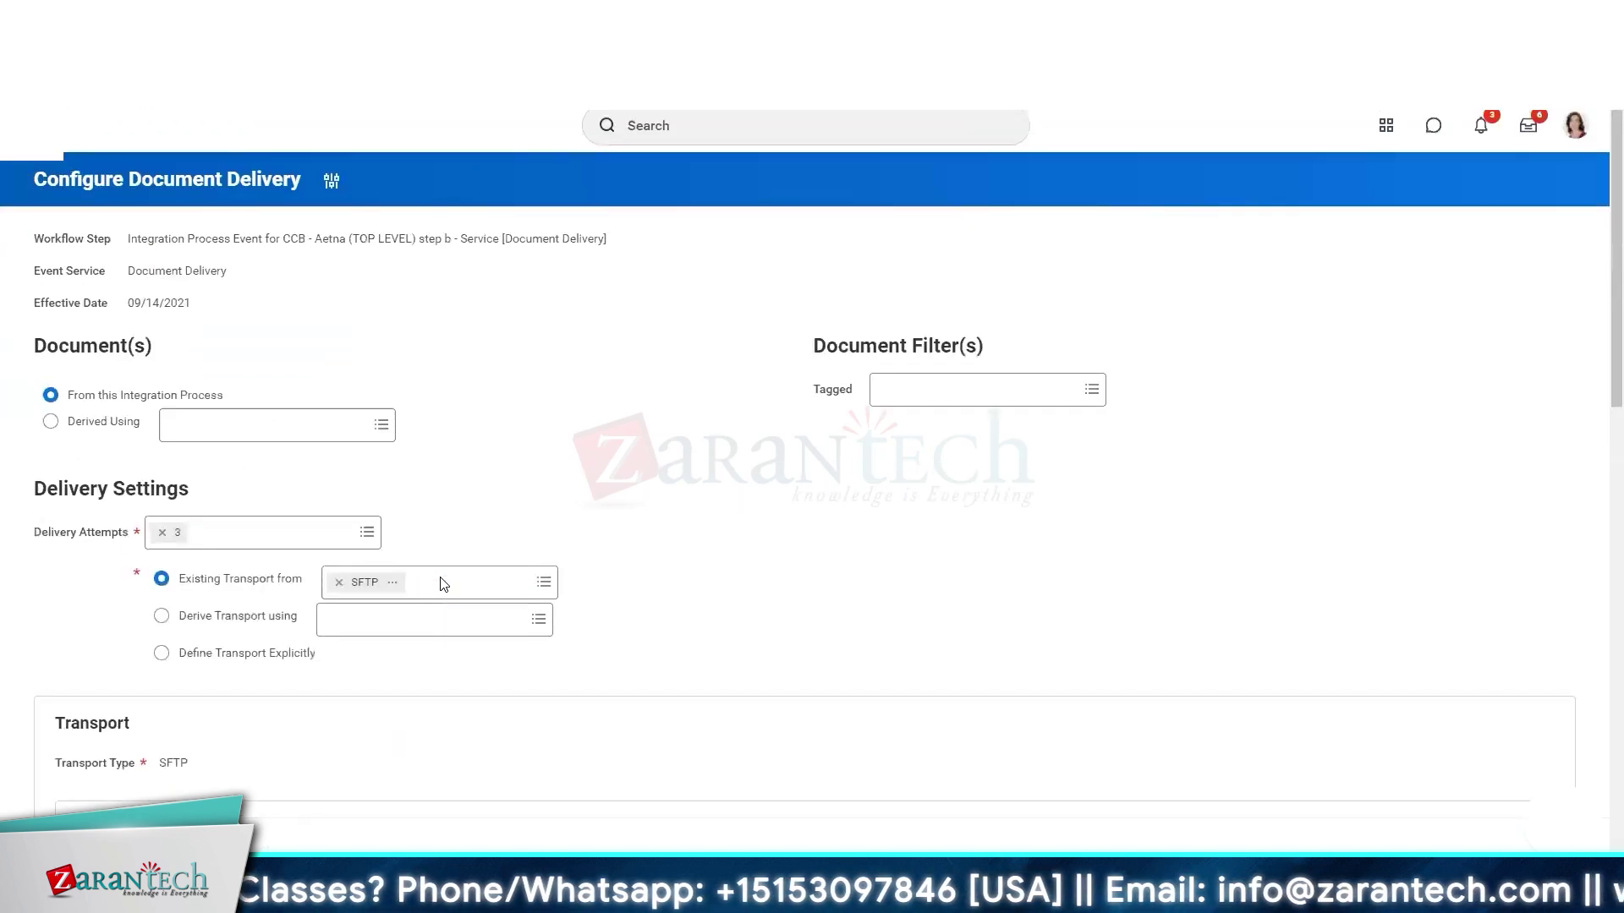
scroll(443, 584, down, 12)
scroll(443, 584, up, 1)
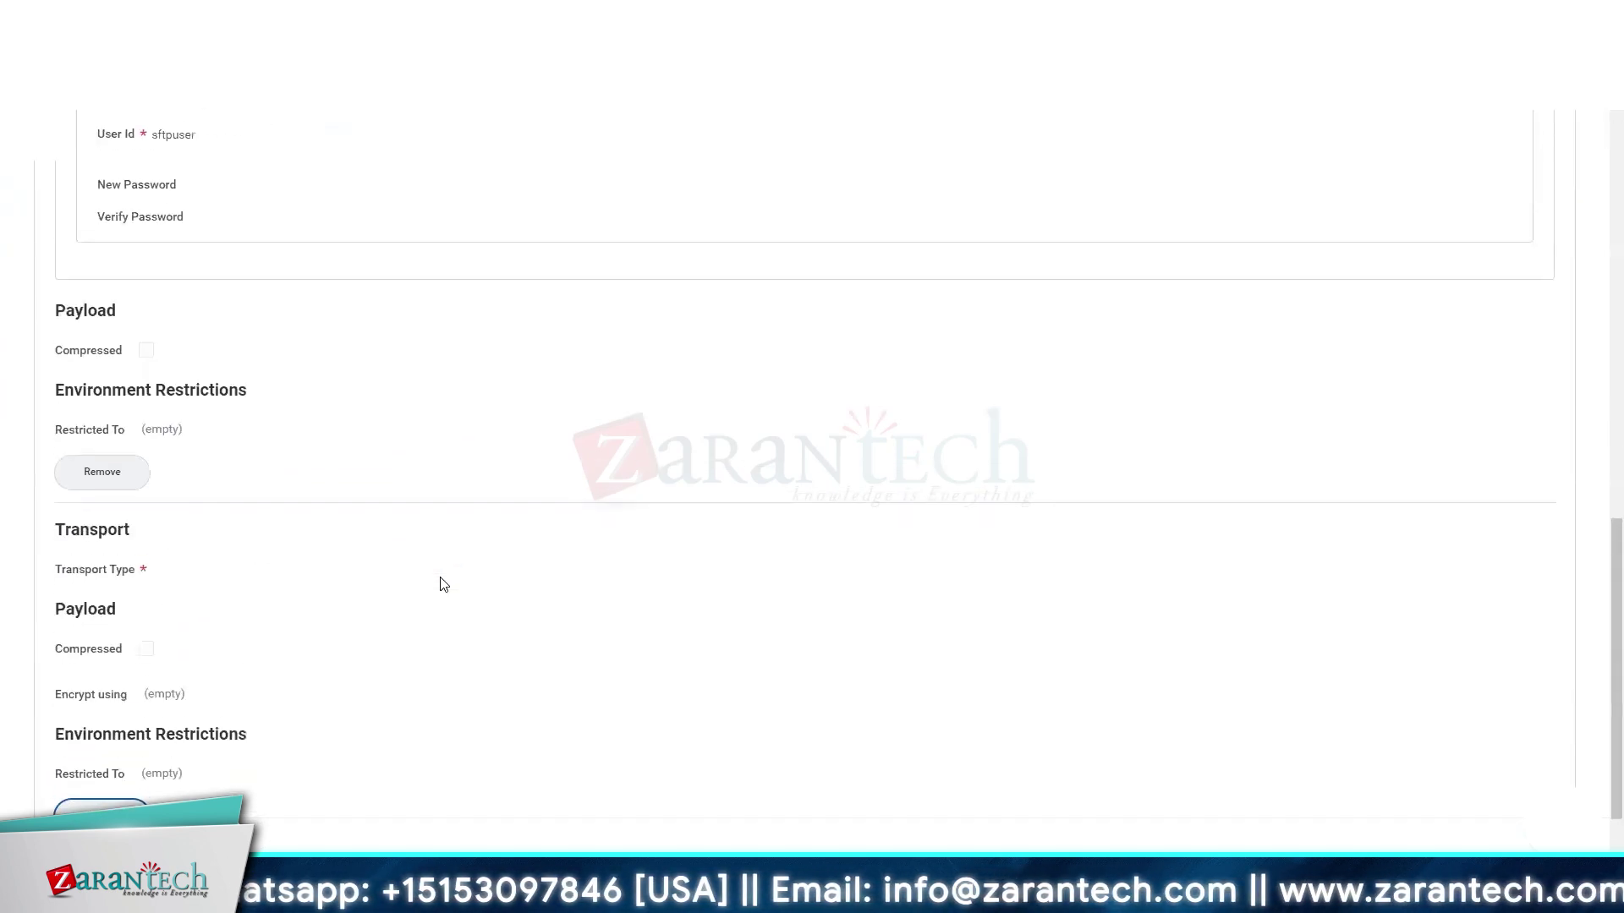
scroll(443, 584, down, 2)
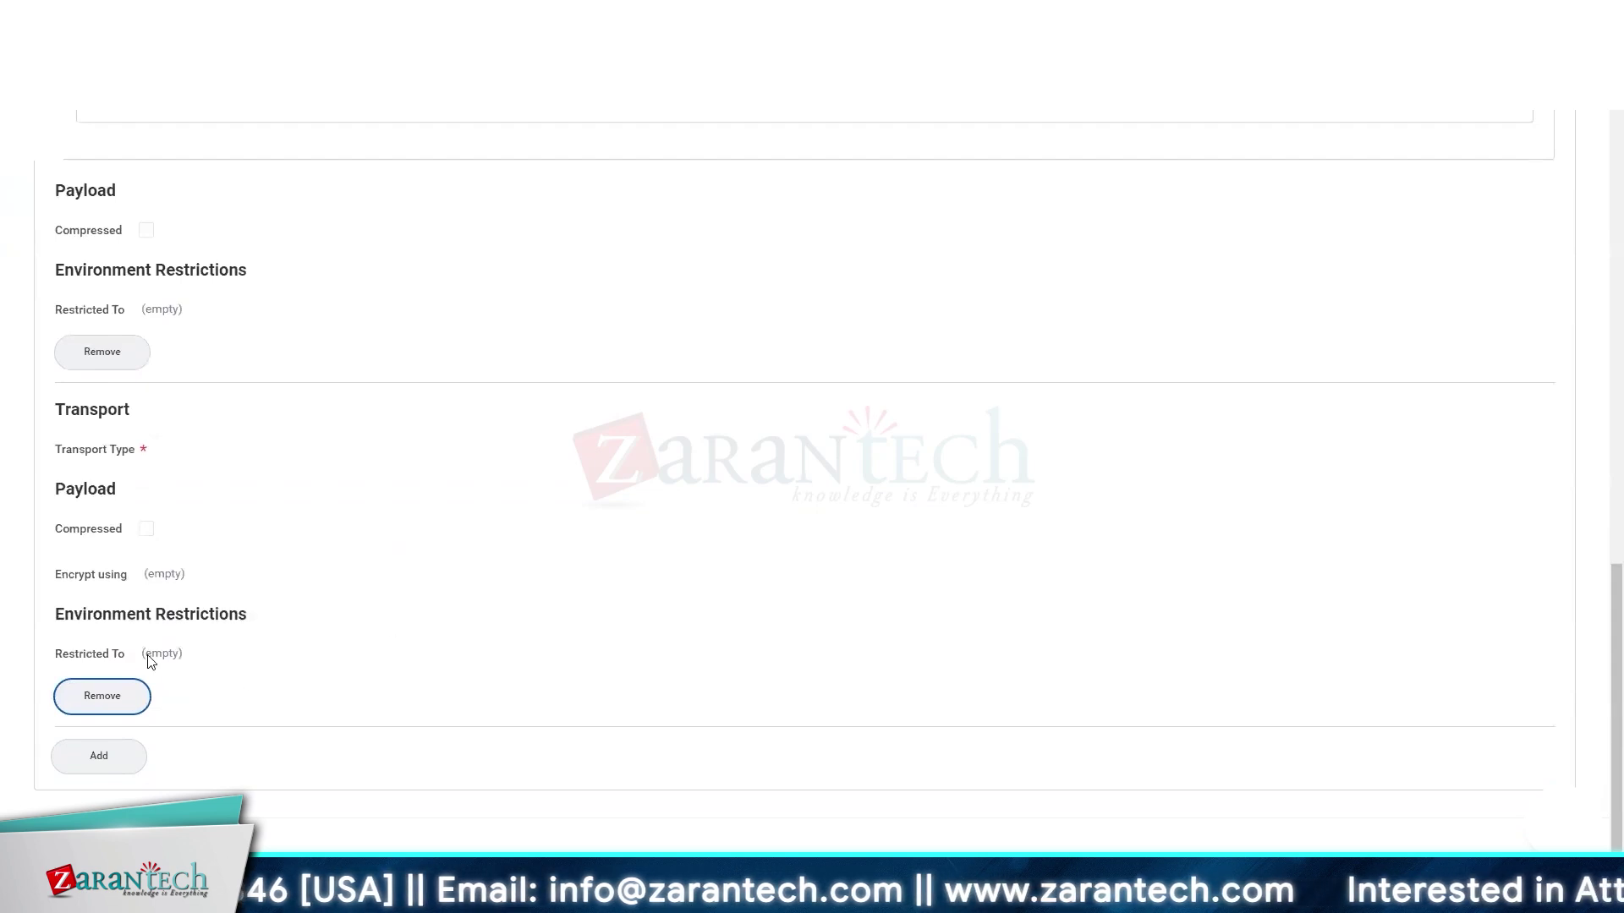
click(125, 759)
scroll(439, 684, up, 5)
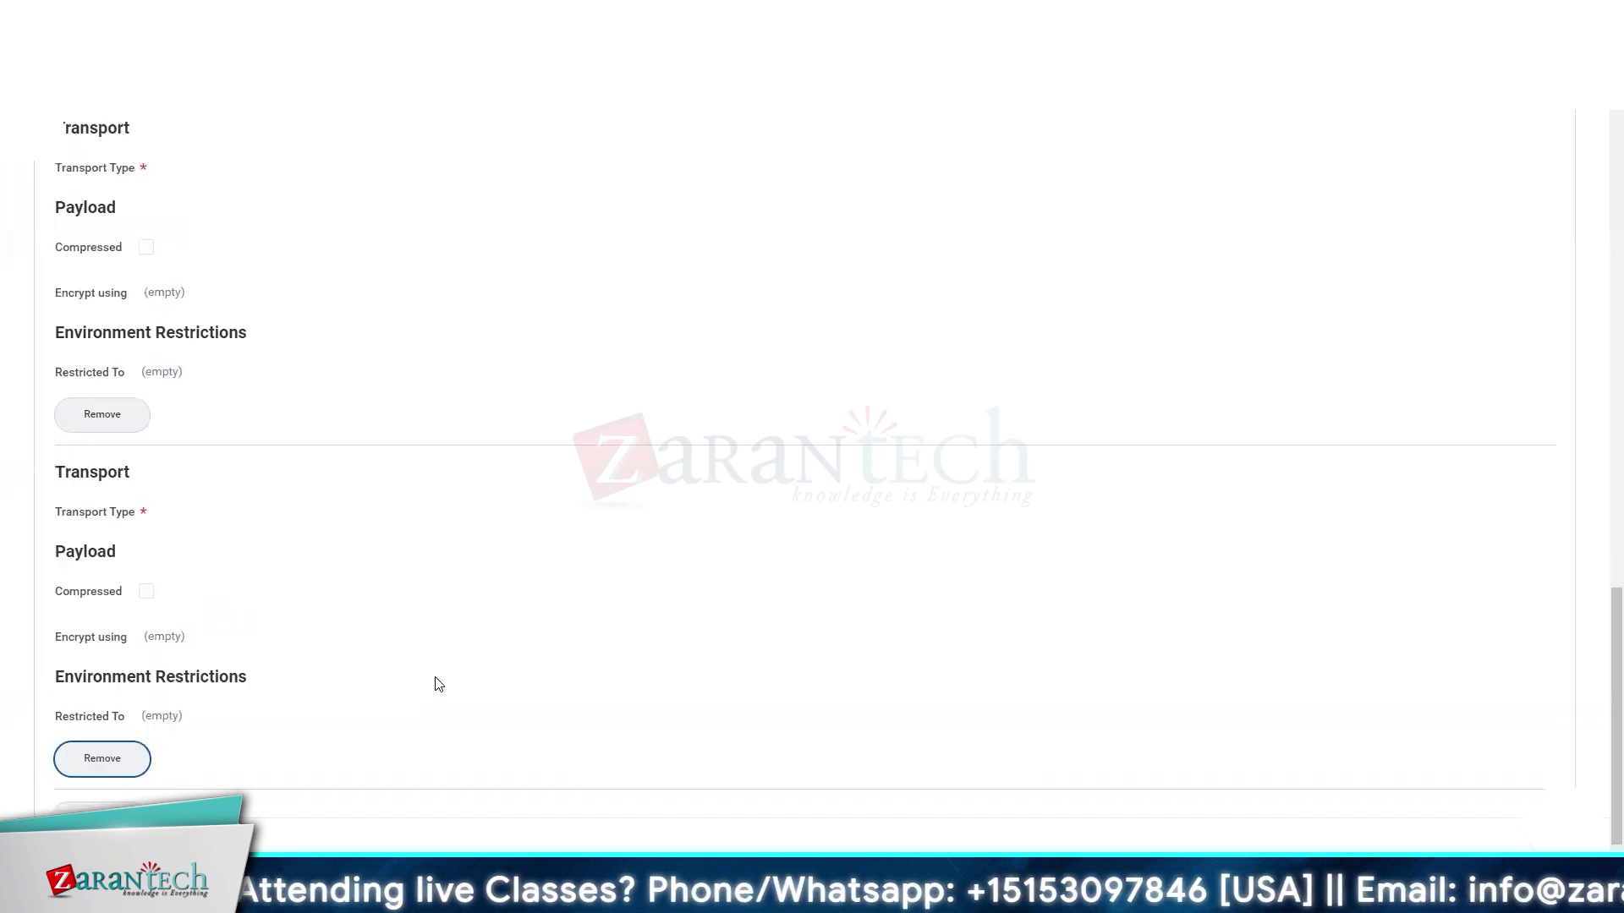
- Remove the SFTP transport entry, then cancel the document delivery configuration and discard its changes
click(125, 436)
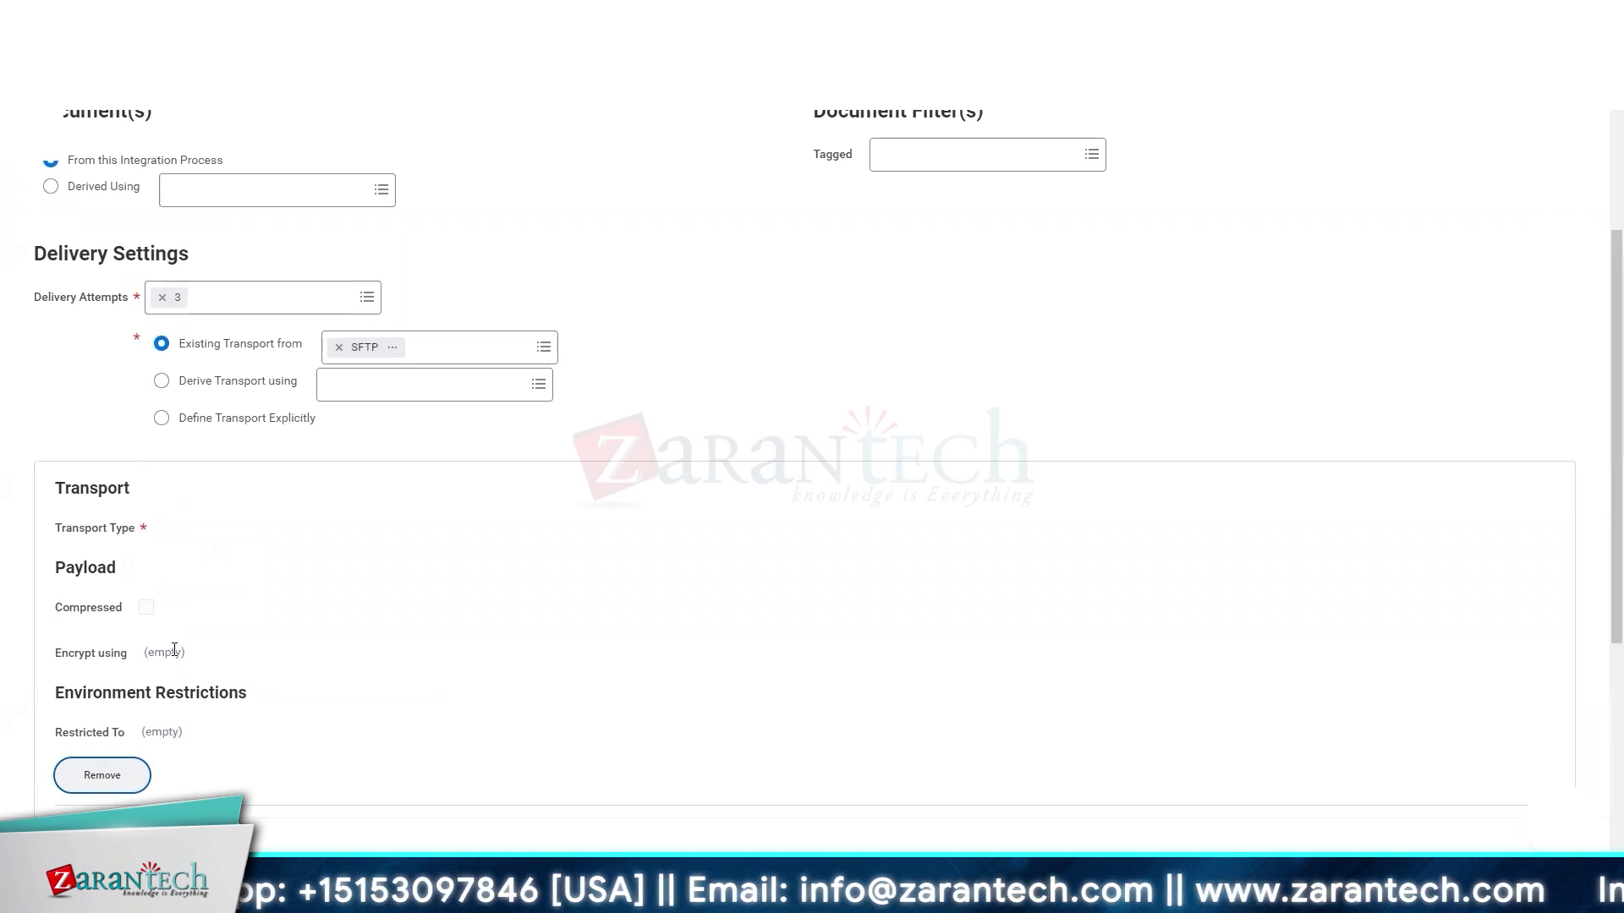
scroll(174, 649, down, 3)
click(297, 812)
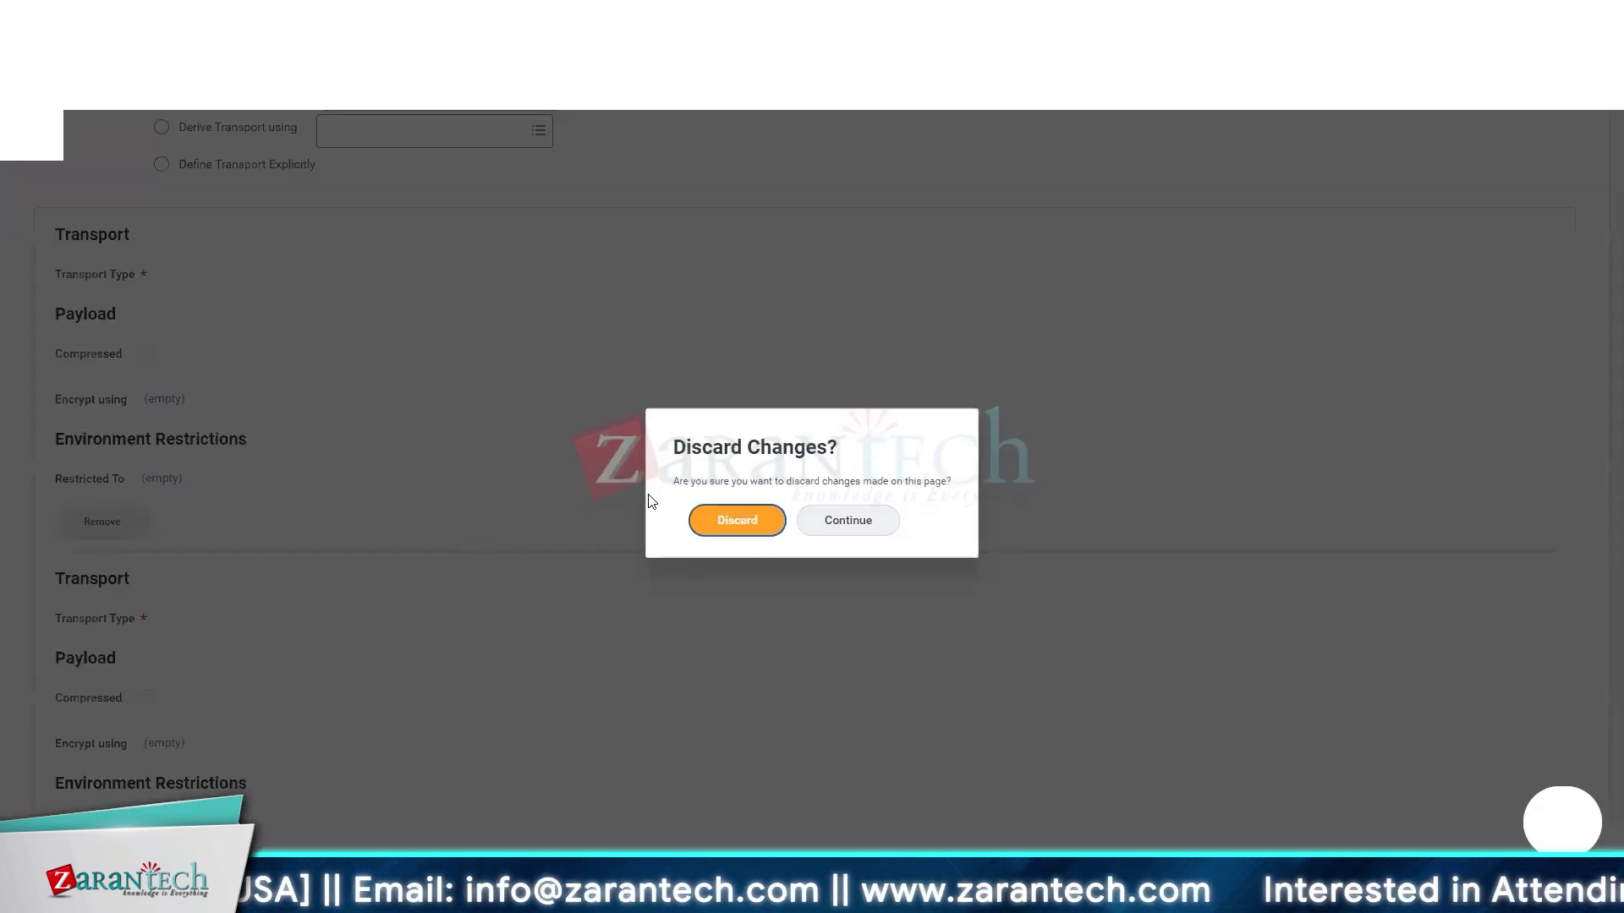
click(751, 520)
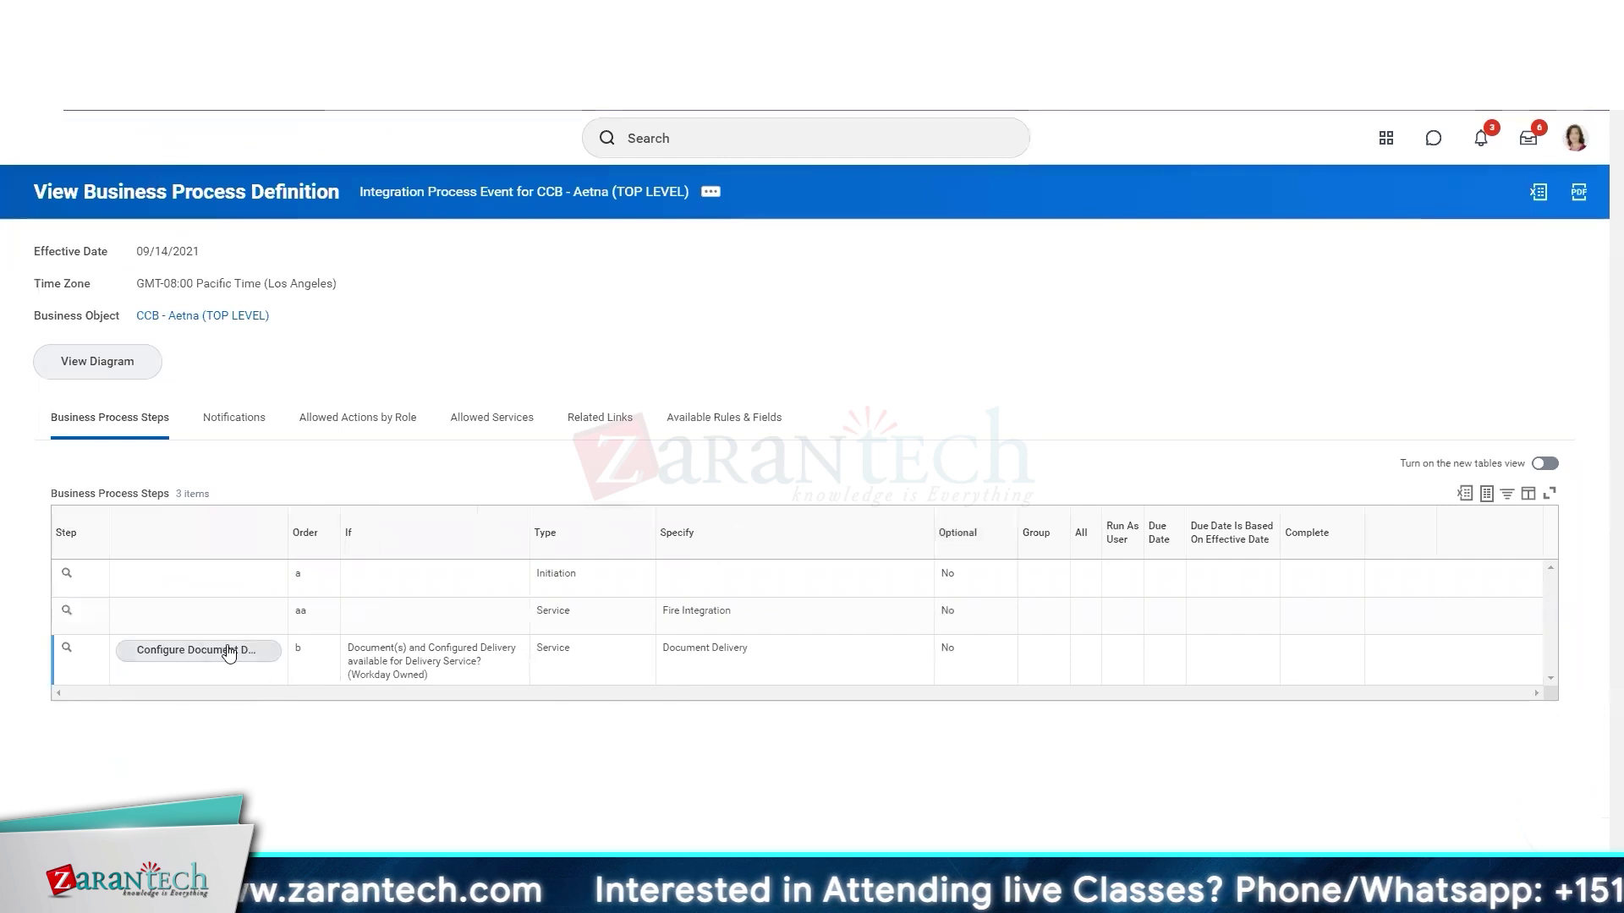
- Reopen the document delivery configuration of step b for 09/14/2021 and review the SFTP transport through its environment restrictions
click(226, 649)
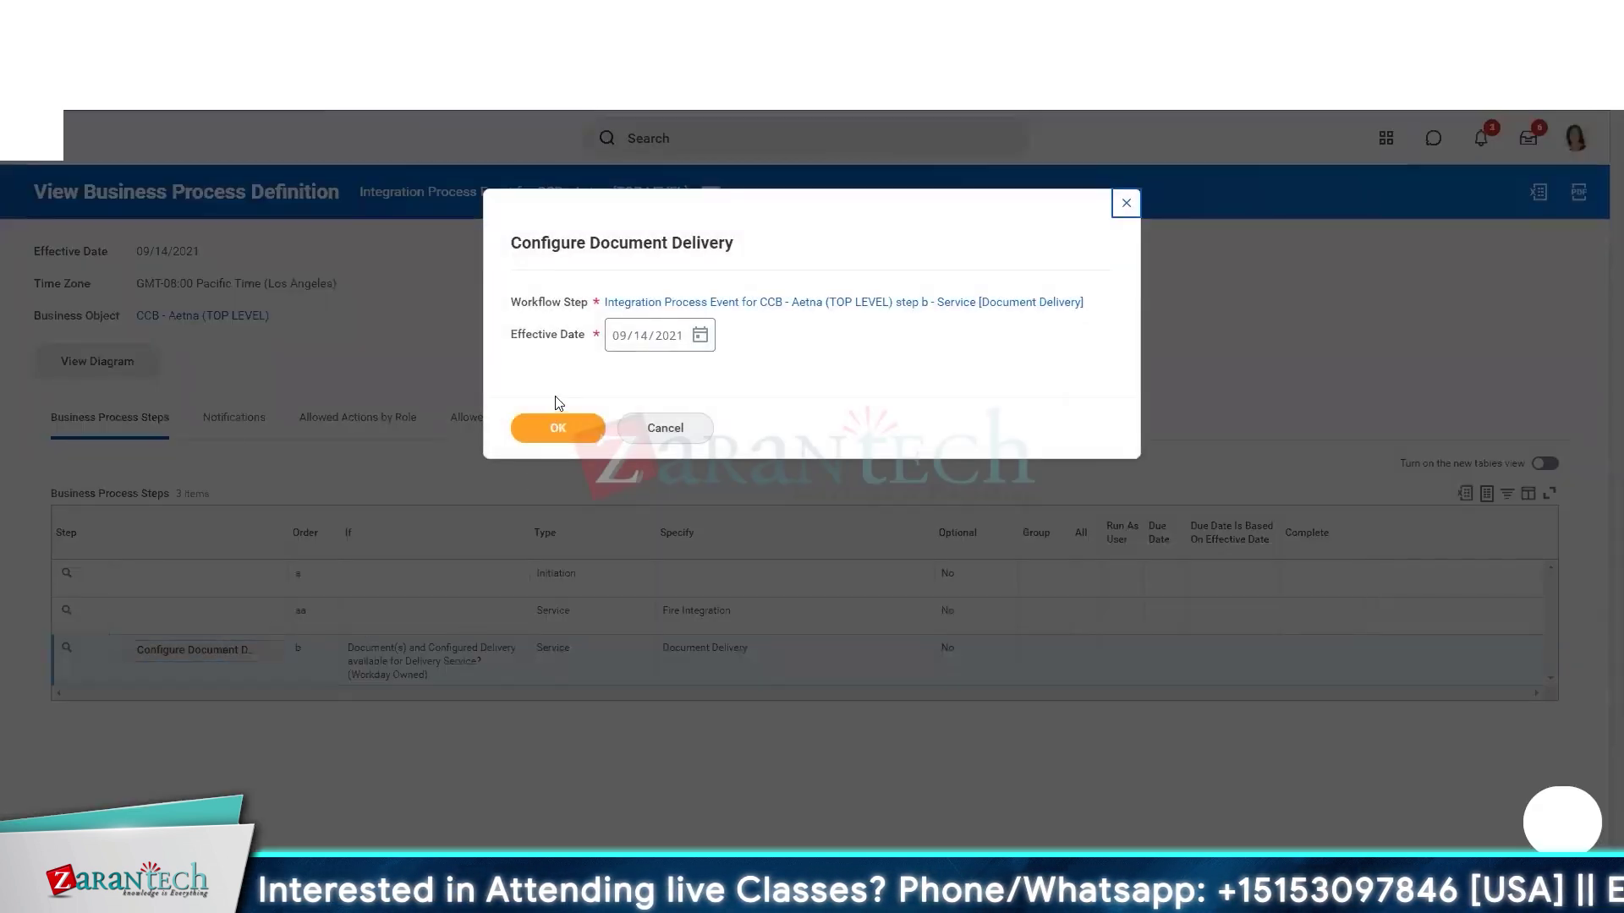
click(556, 423)
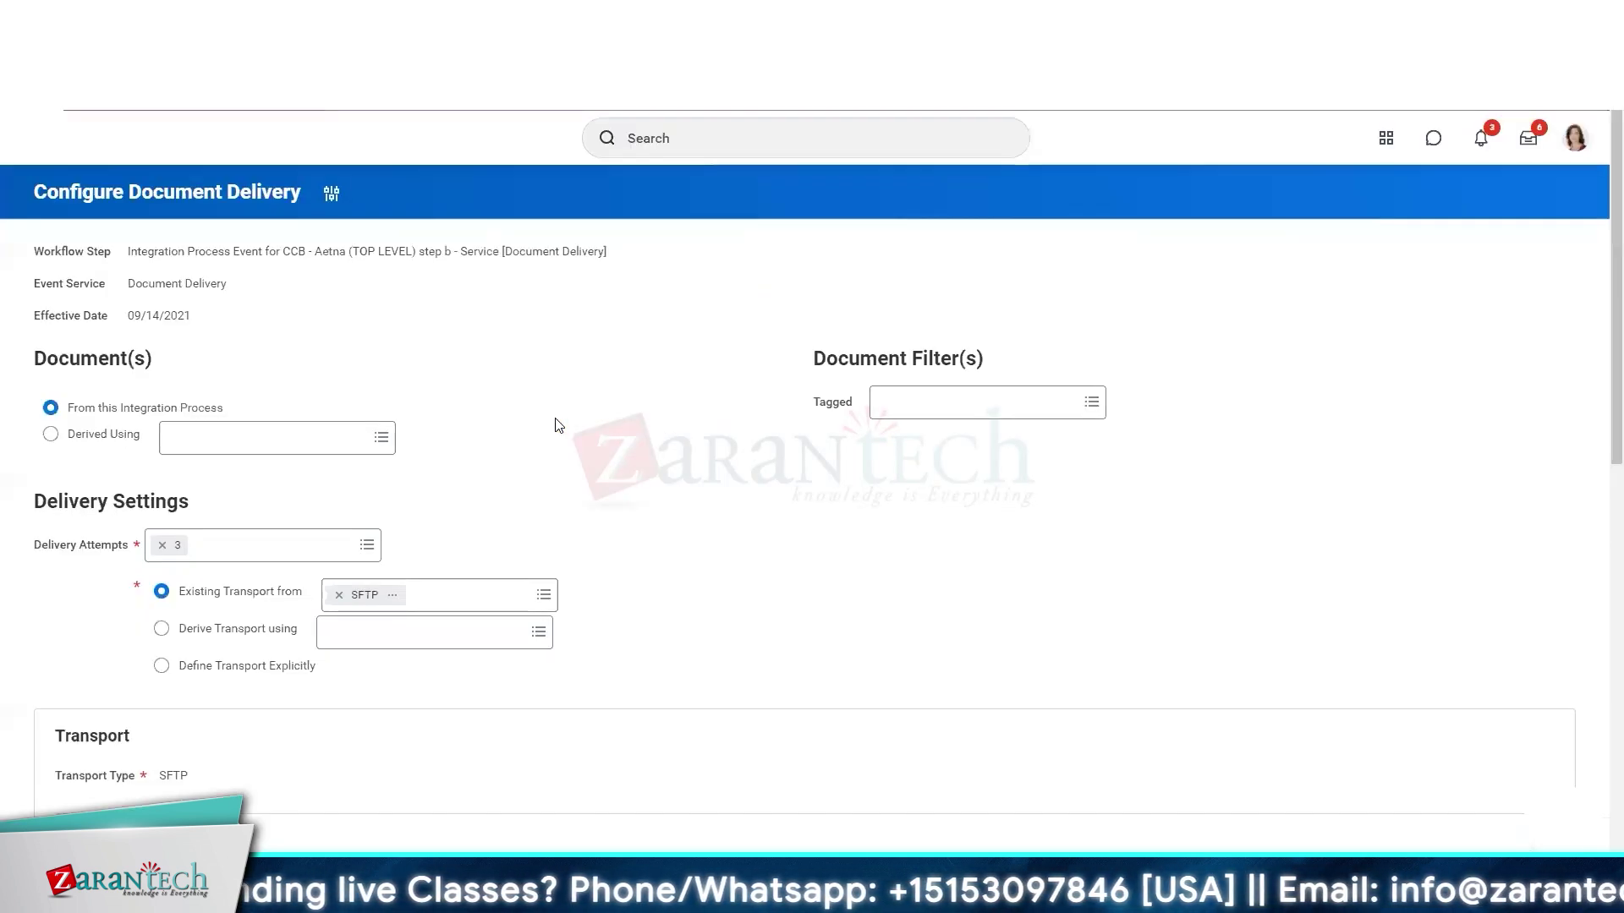
scroll(423, 497, down, 8)
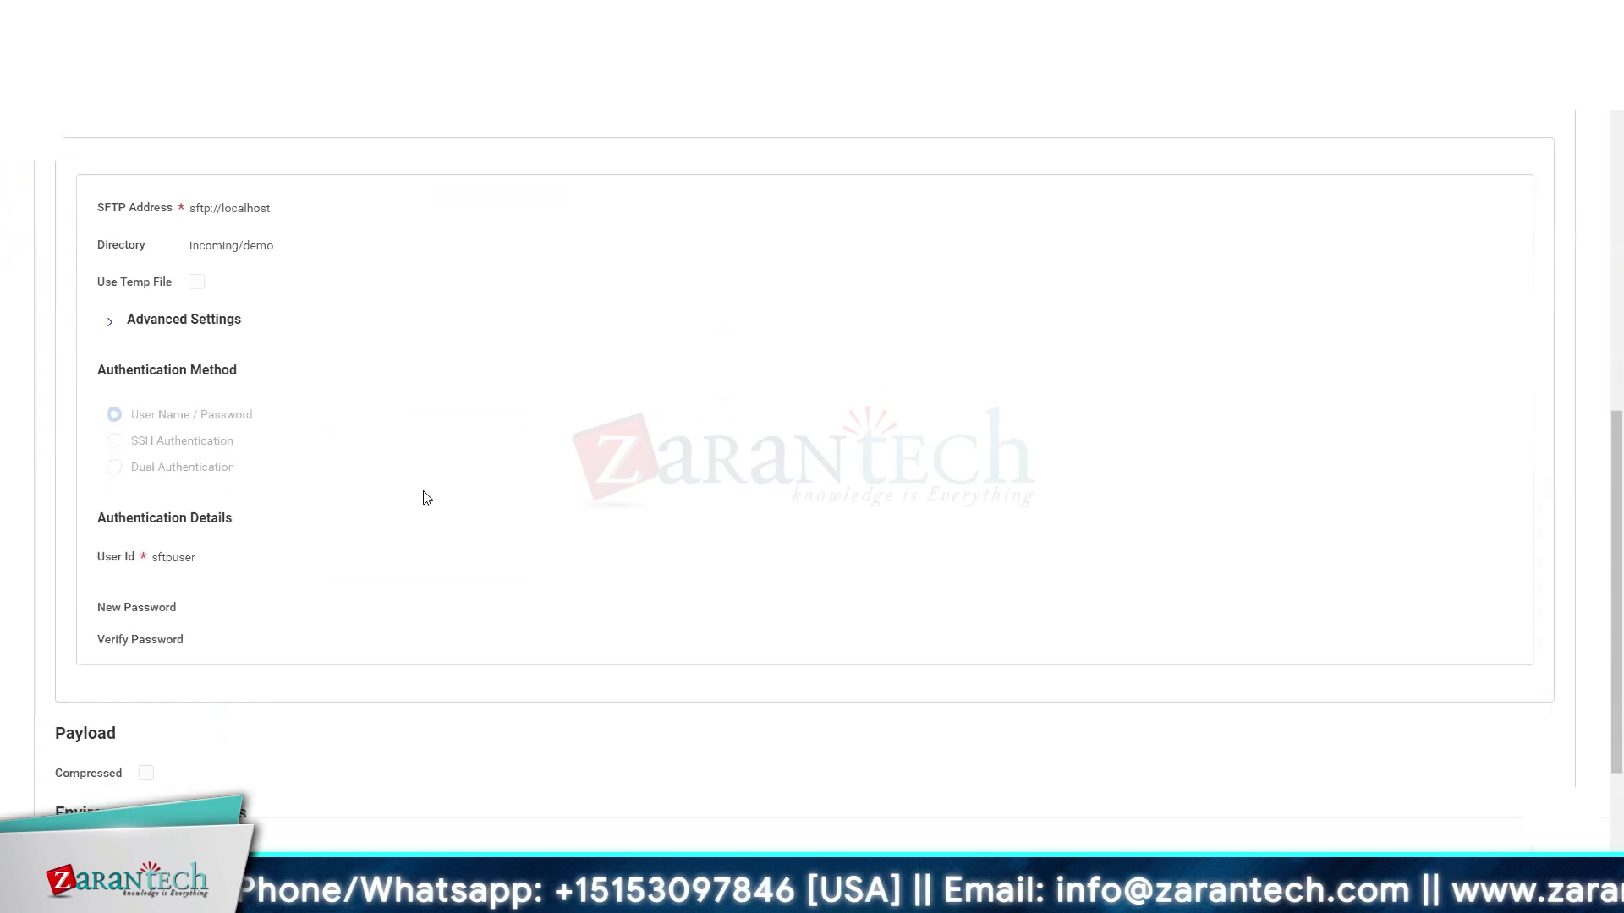
scroll(428, 498, down, 3)
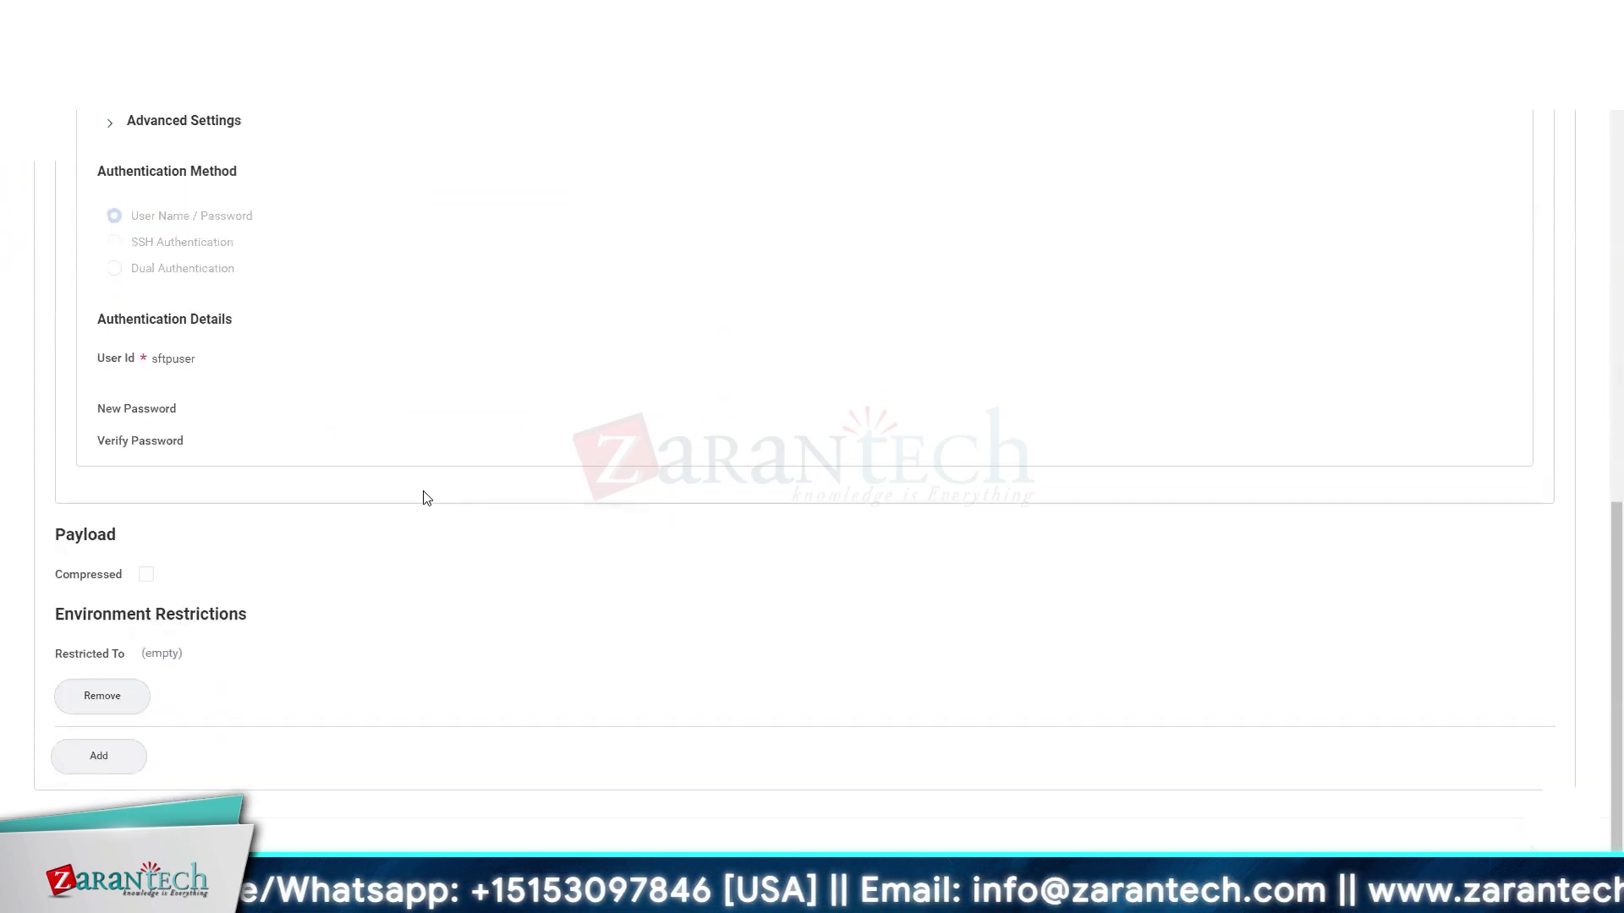
- Try adding one blank transport entry, remove it again and leave the document delivery configuration
click(98, 756)
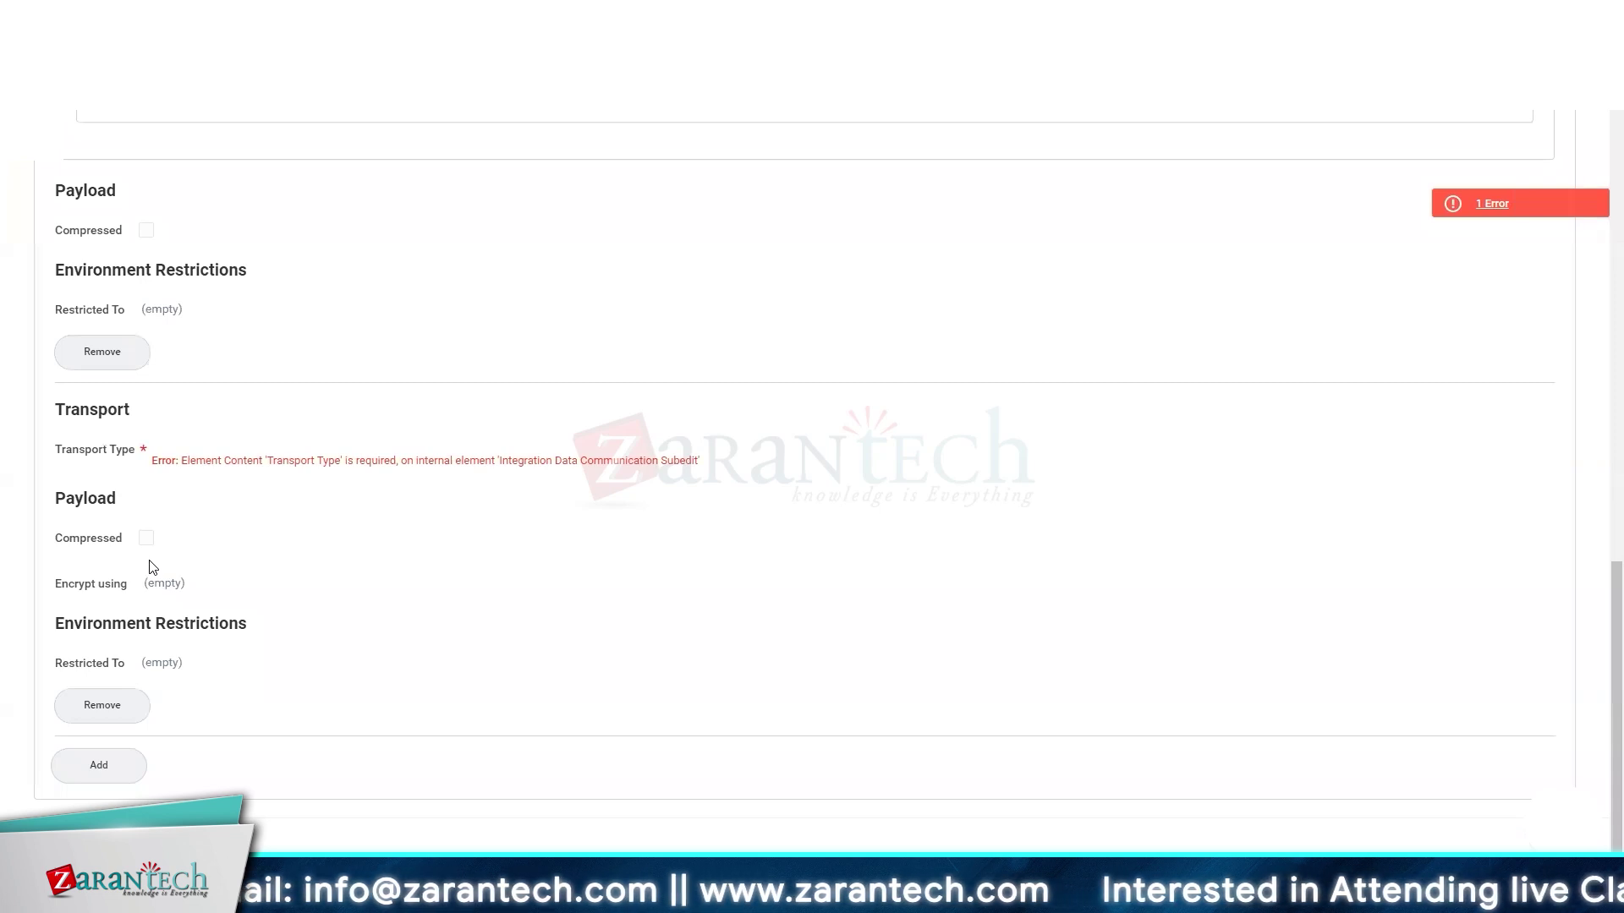
scroll(152, 567, up, 15)
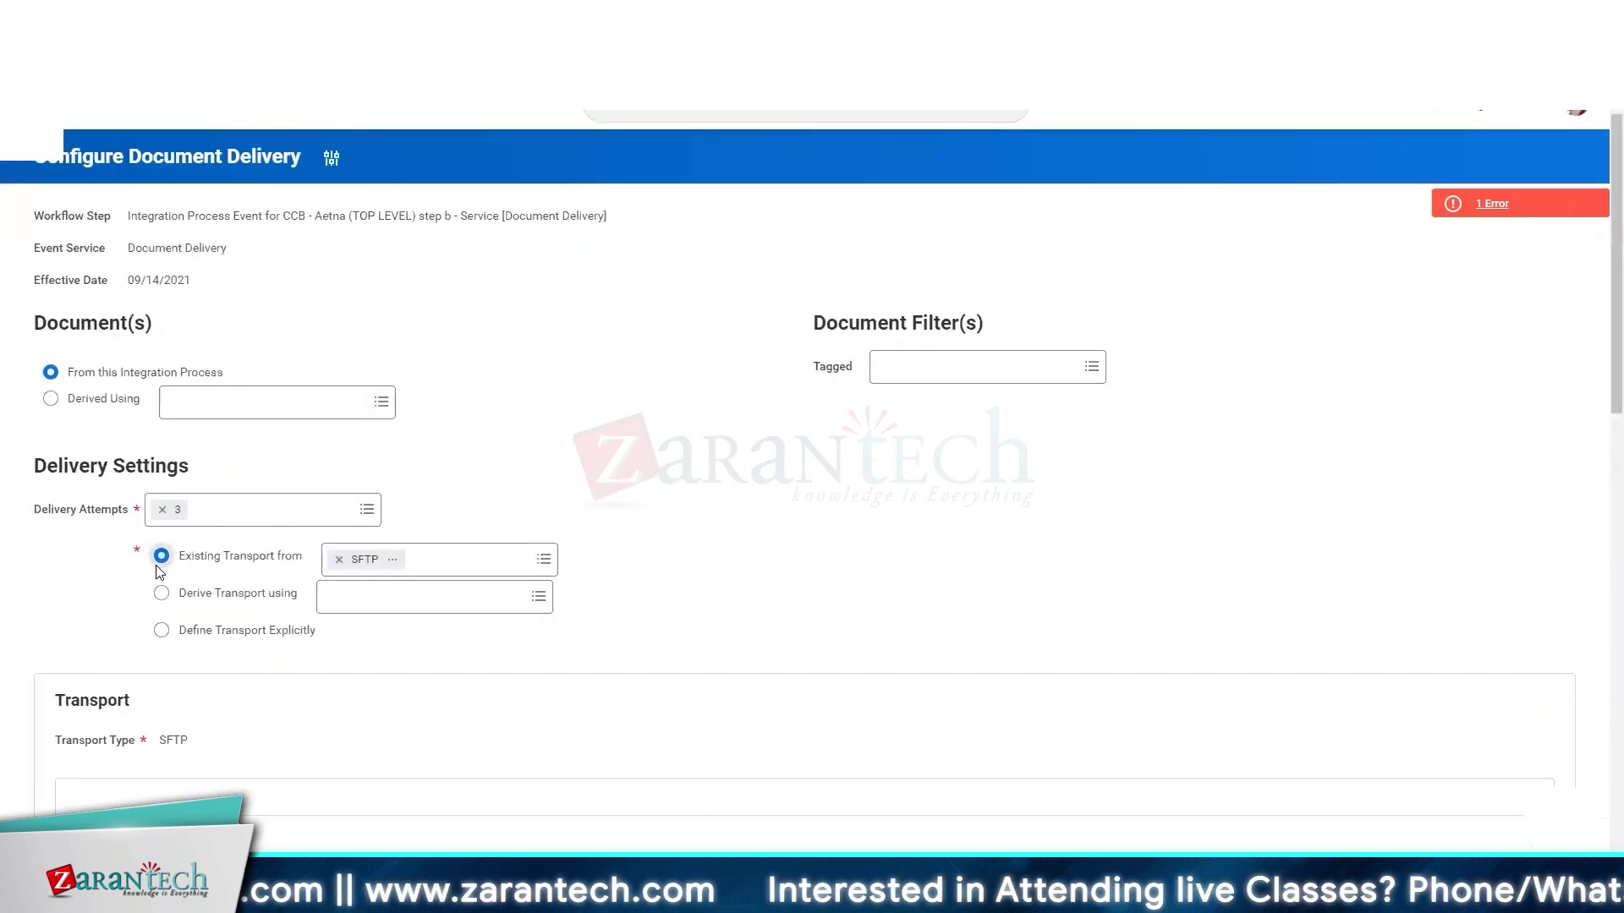
scroll(156, 571, down, 15)
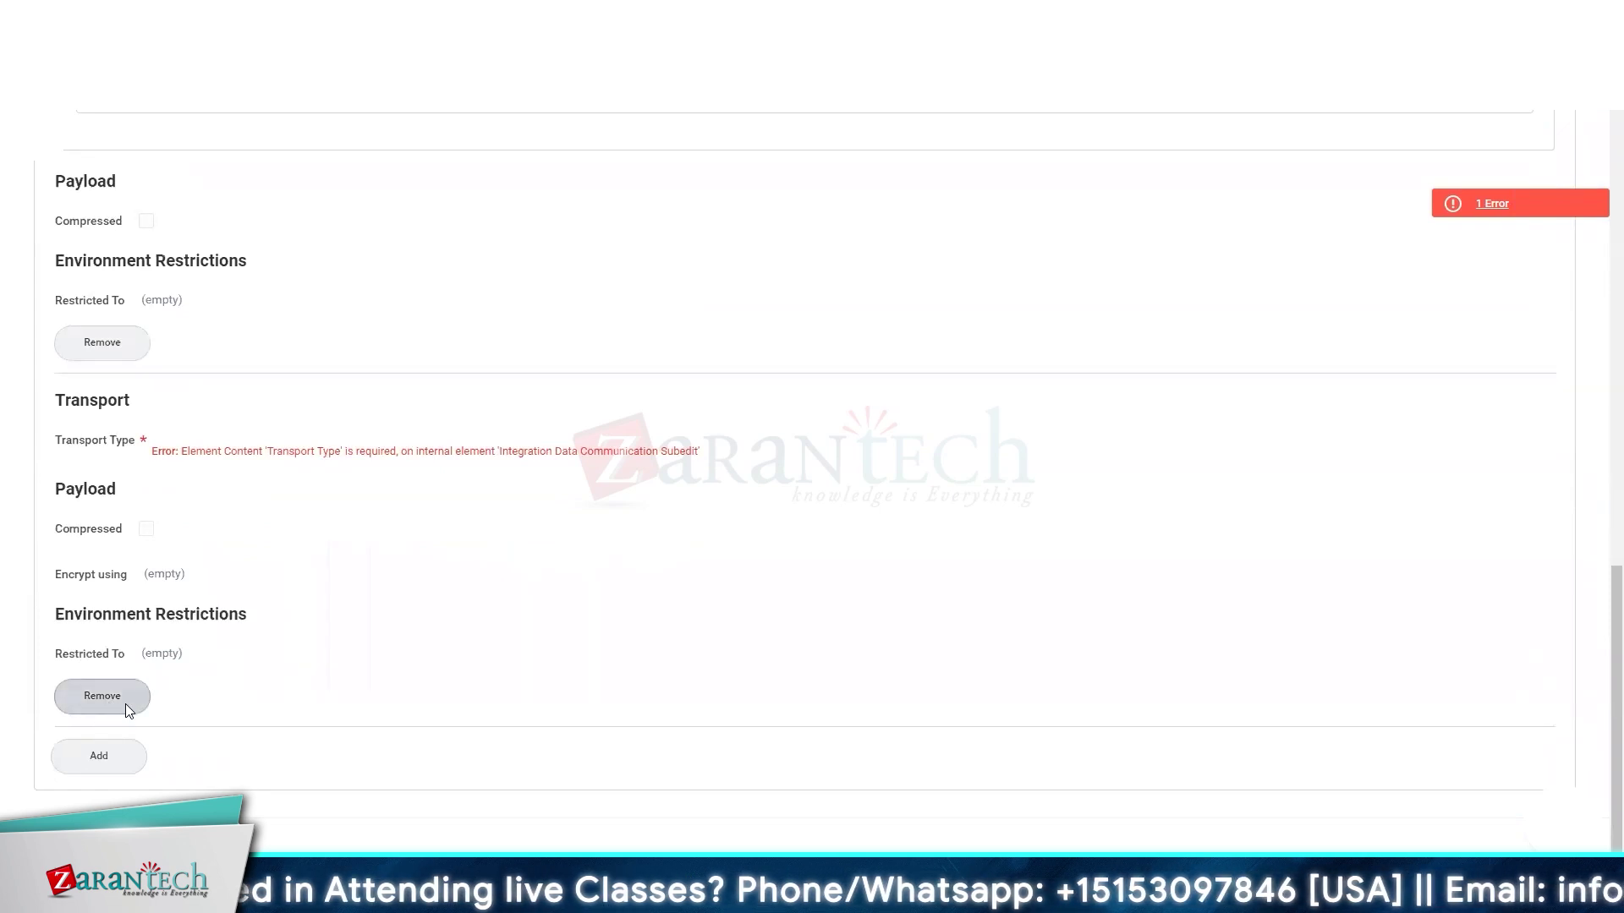
click(125, 702)
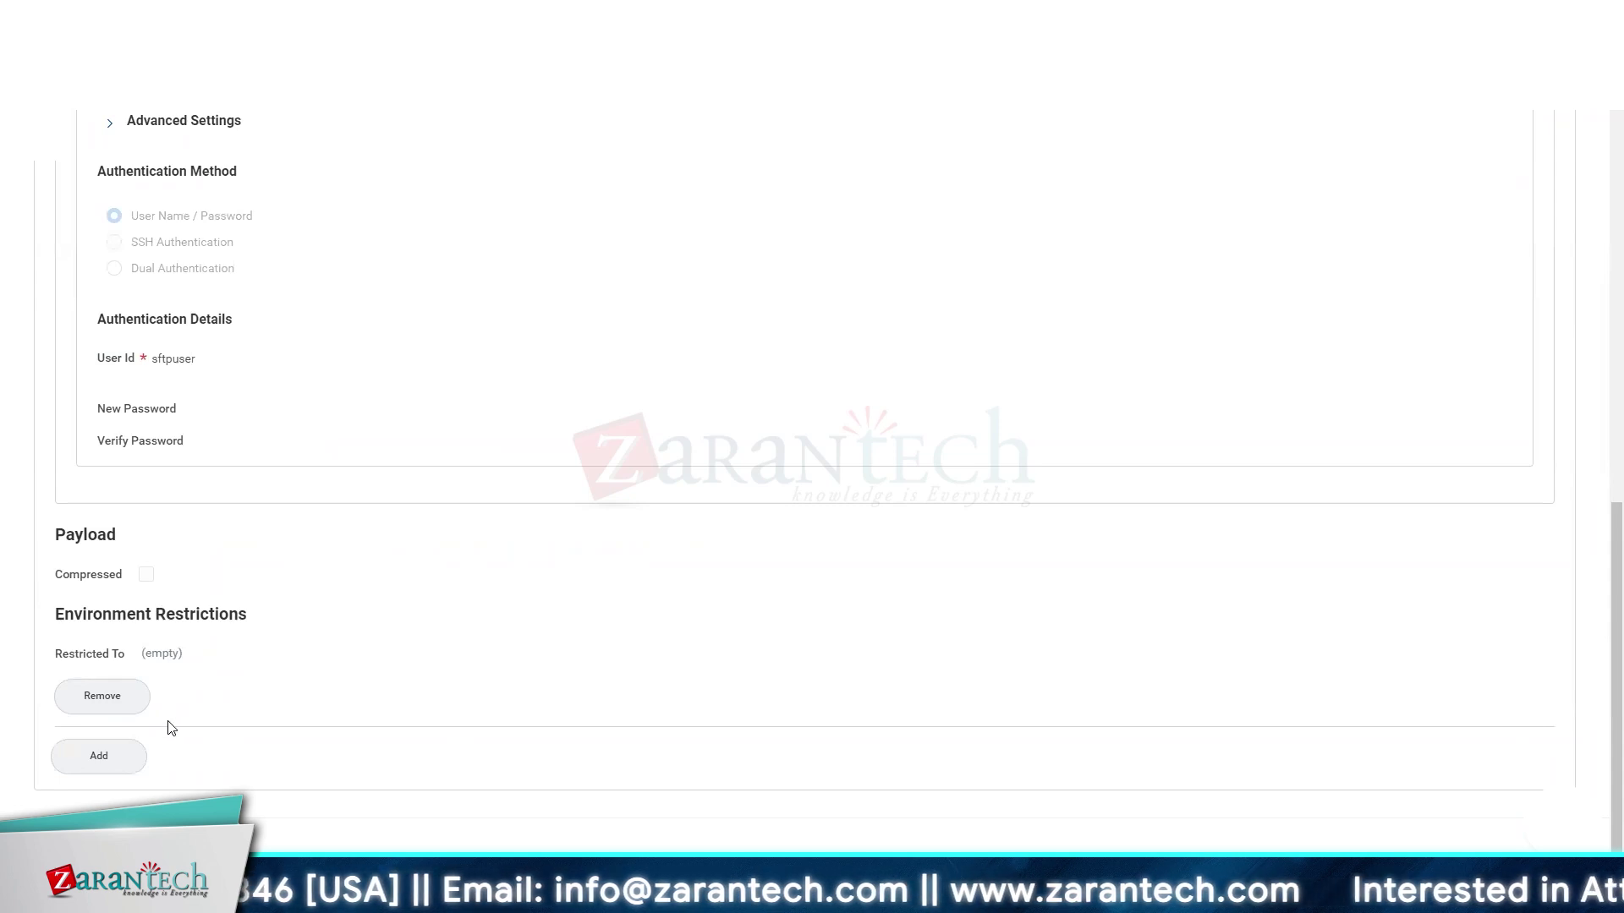
click(101, 765)
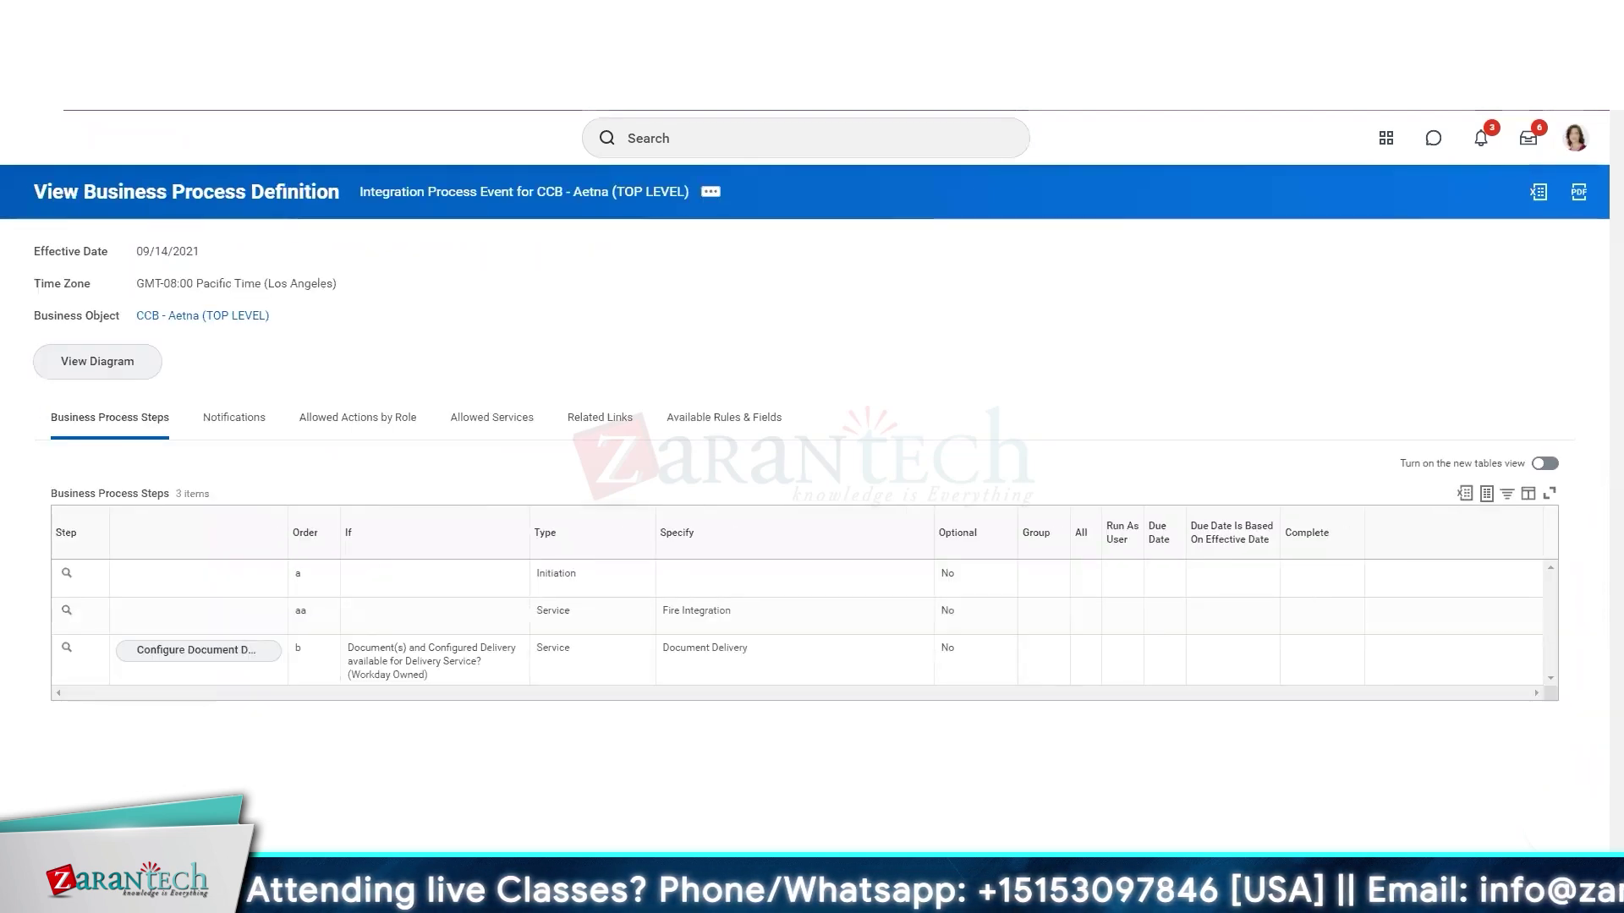
- Return to the Aetna integration system and show its security segments
key(alt+Left)
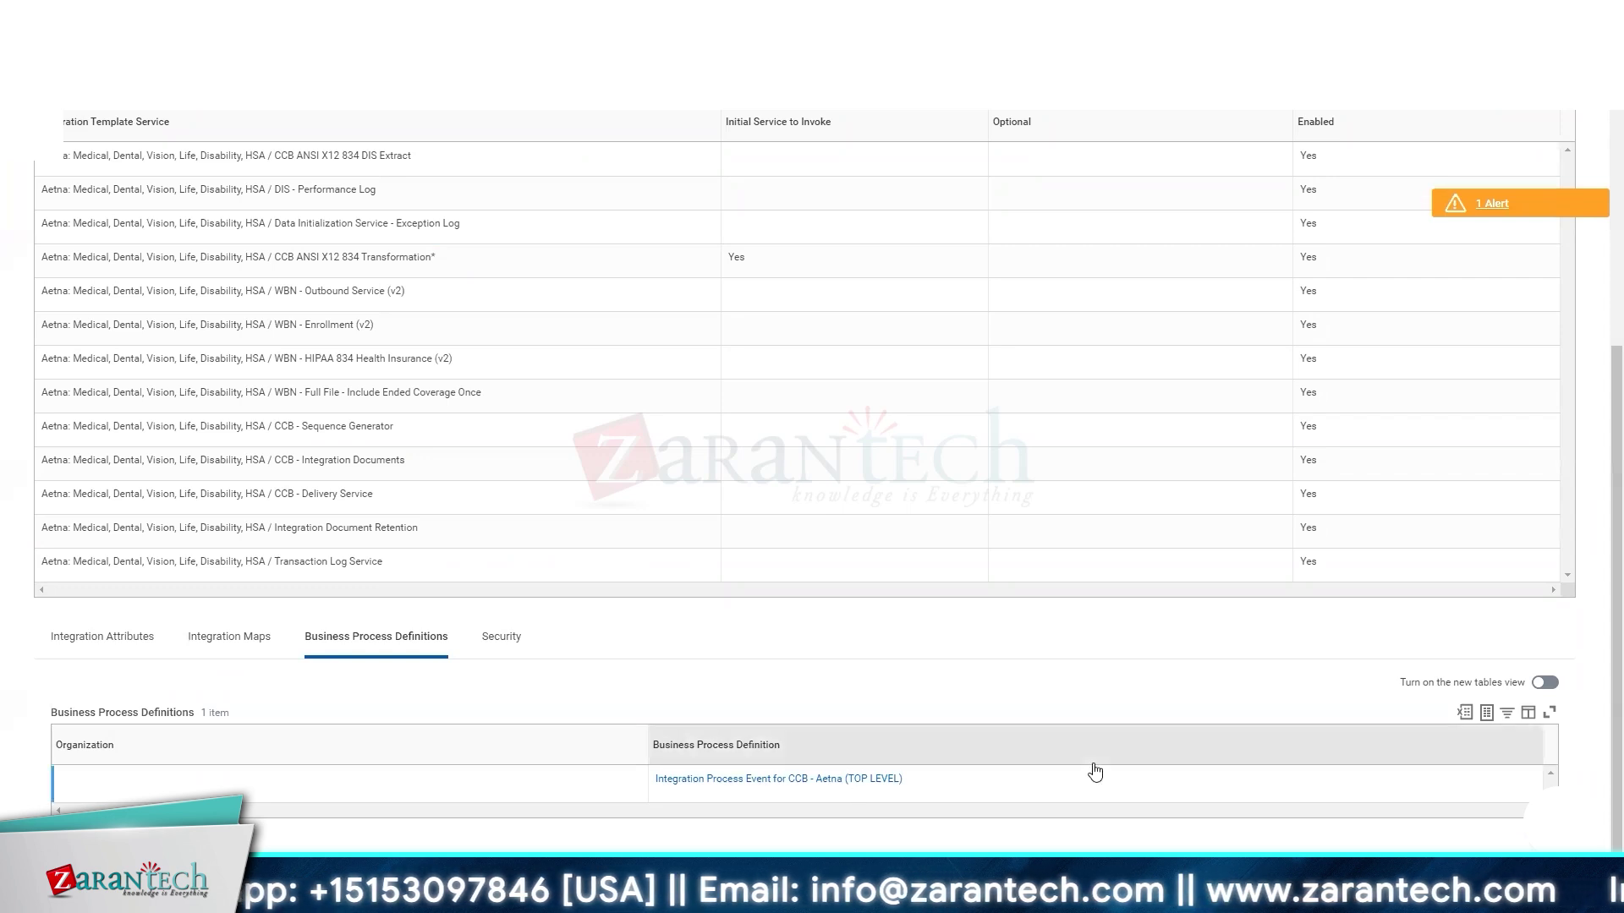
click(505, 637)
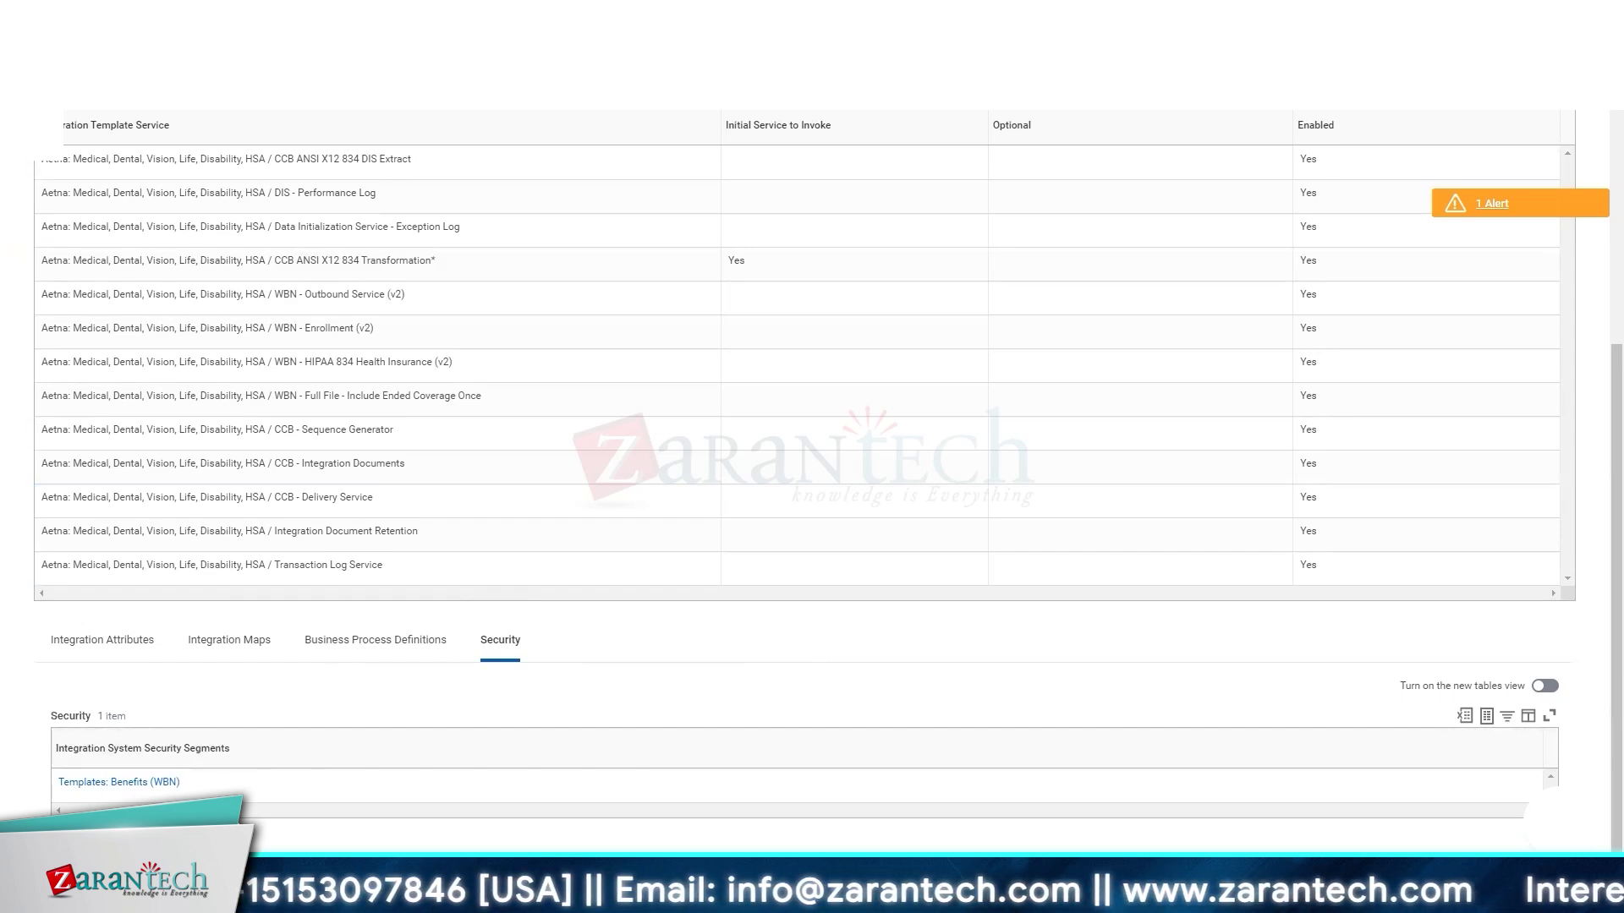
mouse_move(589, 897)
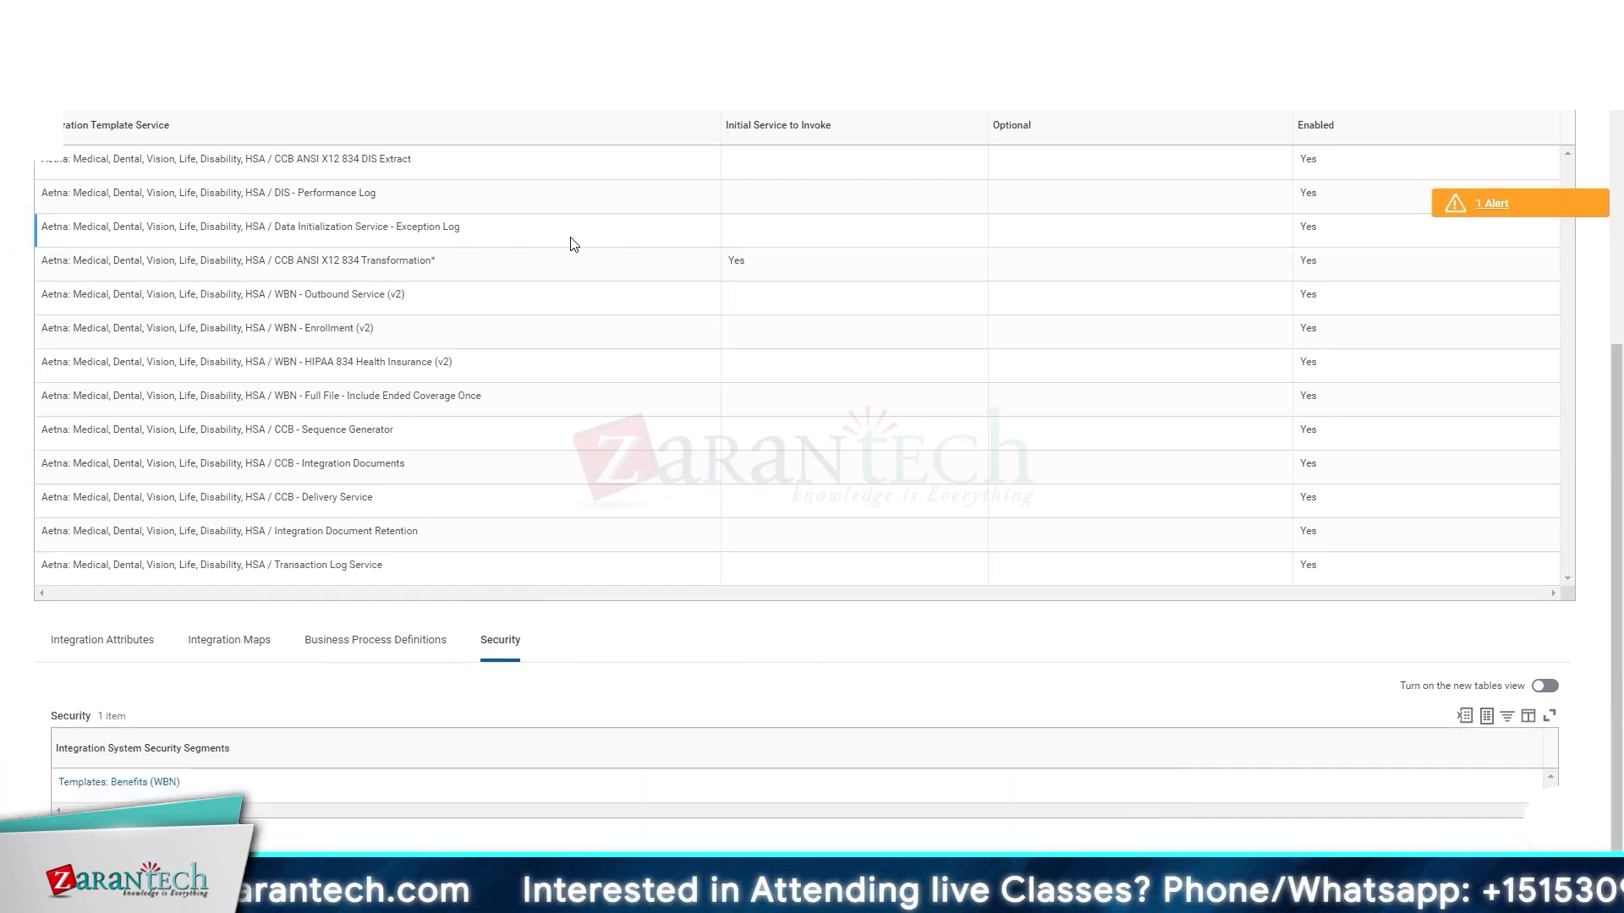
scroll(571, 244, up, 5)
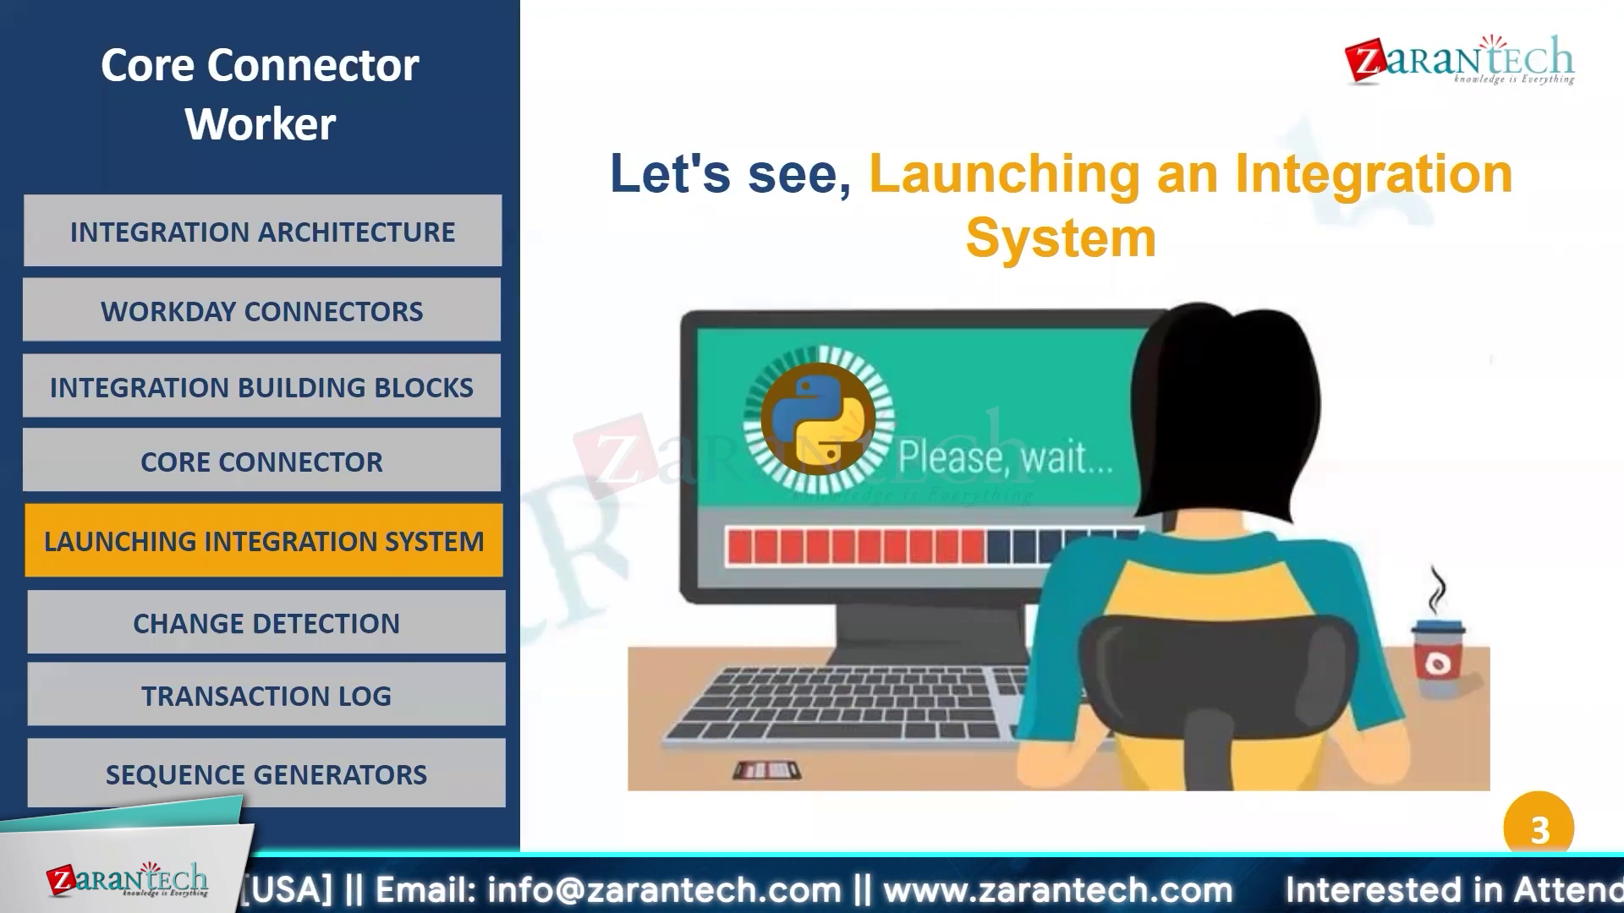
key(Right)
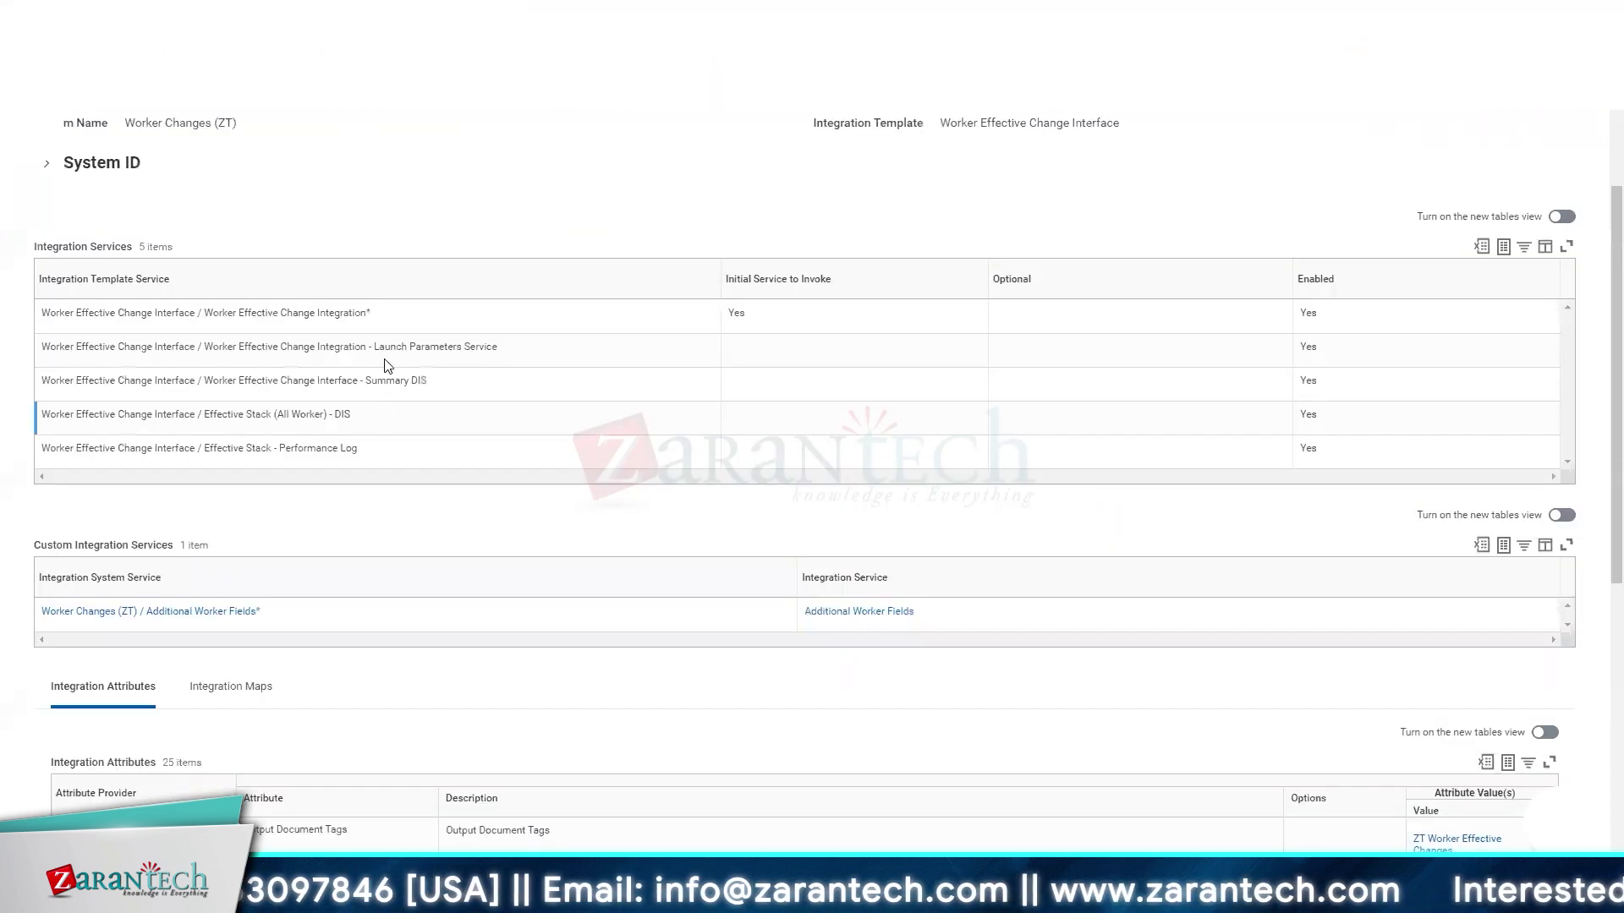
- Search for "intsys: Worker" and open the Worker Effective Change Interface integration system
scroll(390, 146, up, 3)
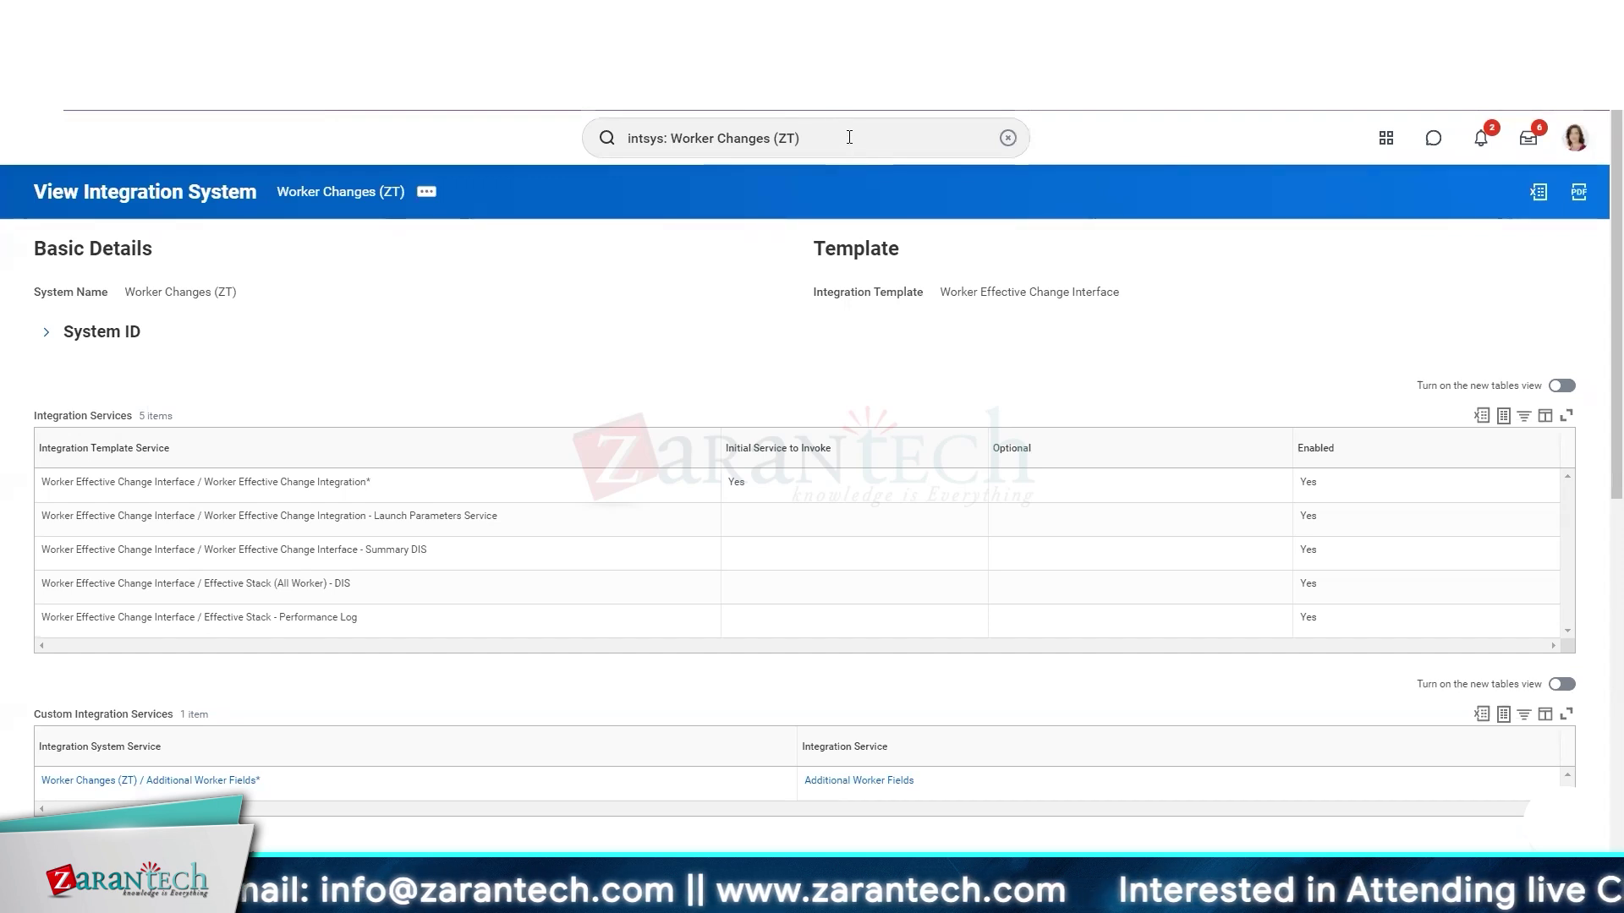
click(721, 138)
drag(720, 138, 1084, 169)
key(BackSpace)
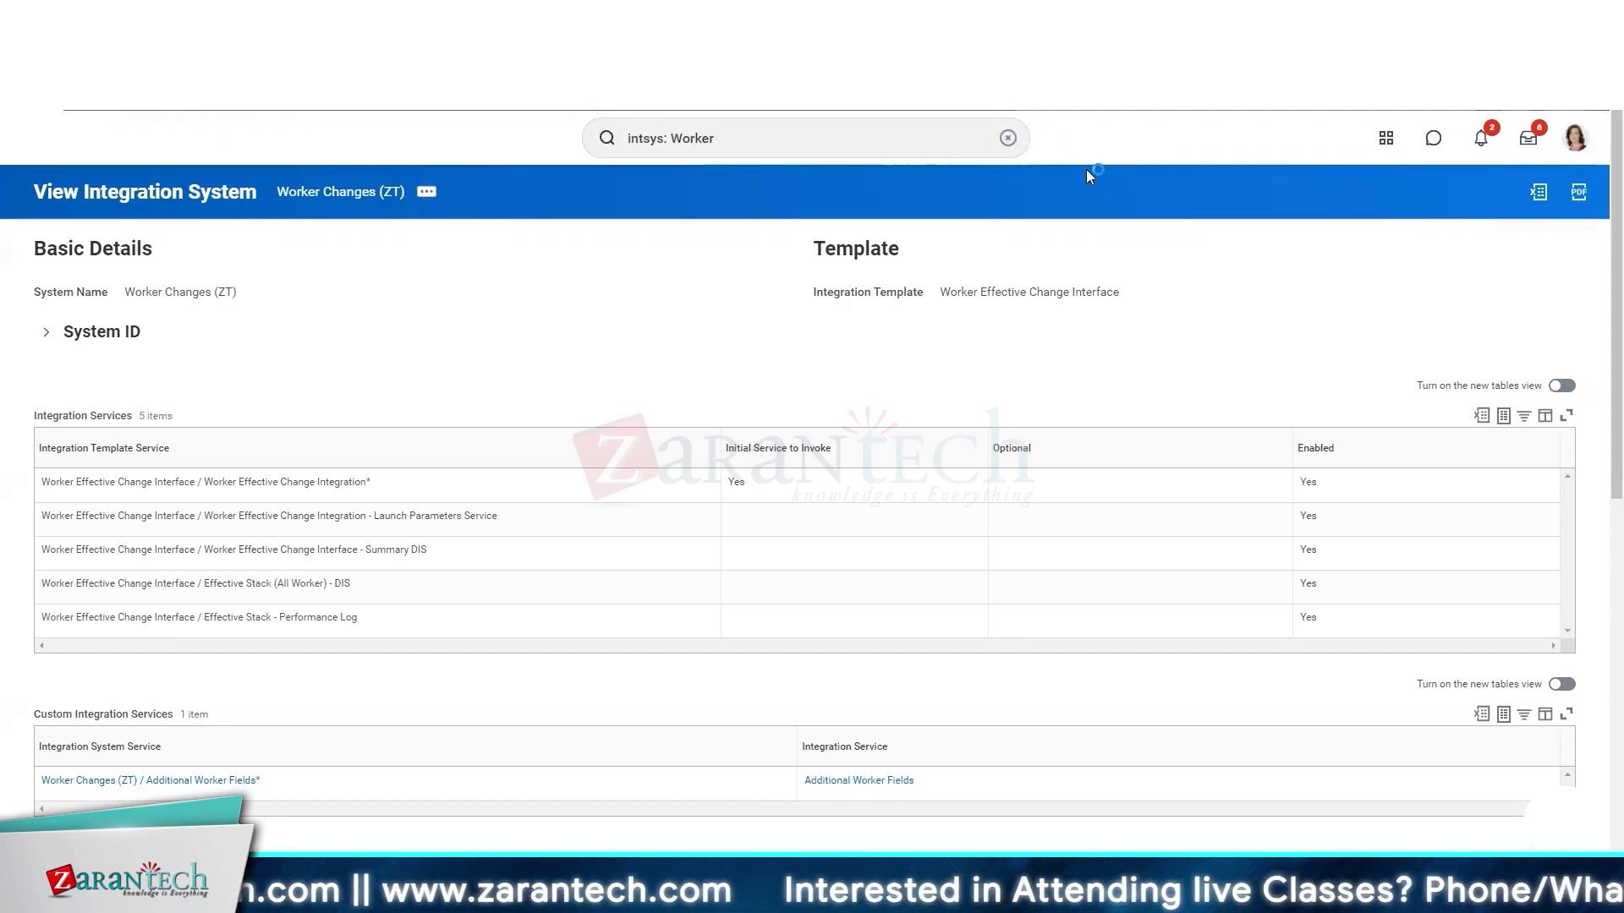
key(Return)
scroll(406, 737, down, 6)
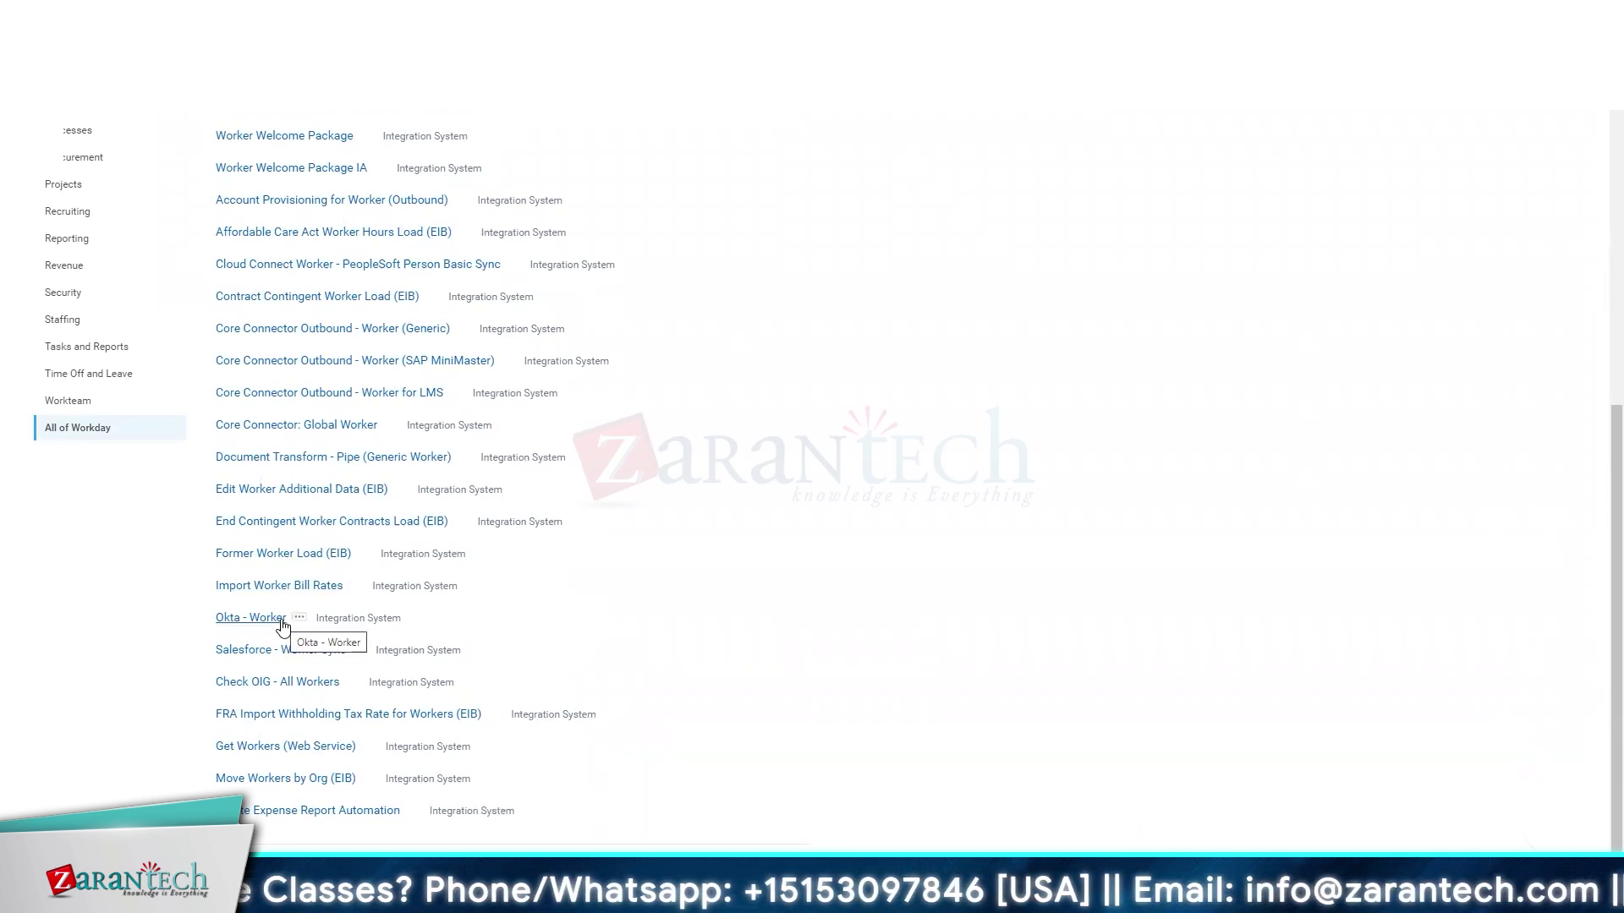
scroll(282, 627, up, 4)
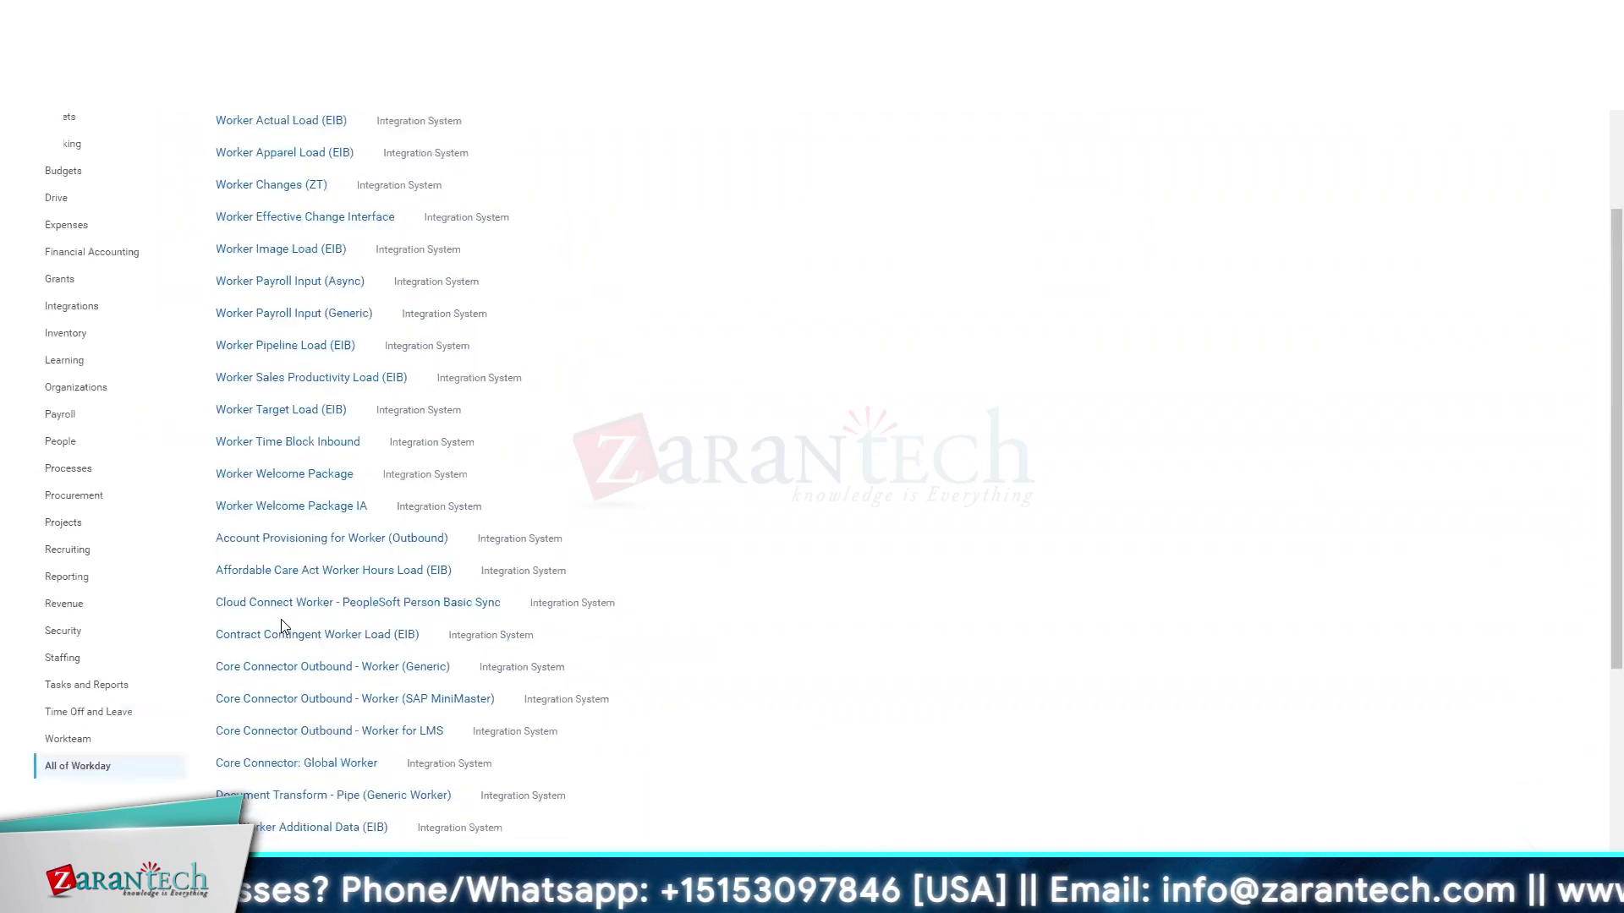
click(328, 218)
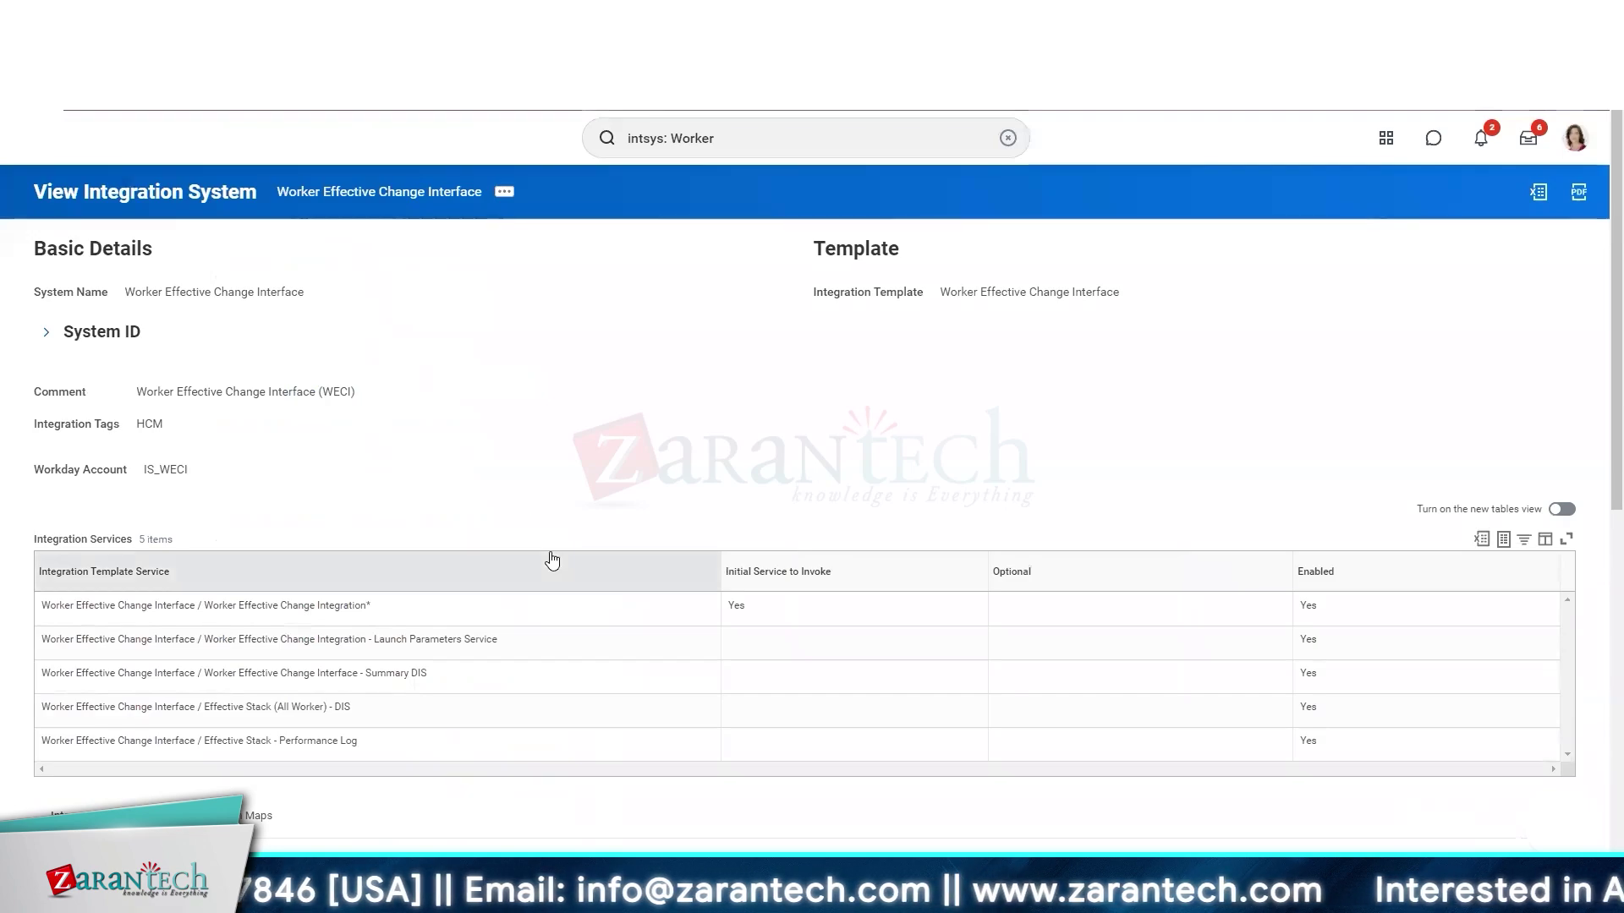
- Review the integration attributes of Worker Effective Change Interface and start its Launch / Schedule task with the Run Now frequency
scroll(595, 507, down, 15)
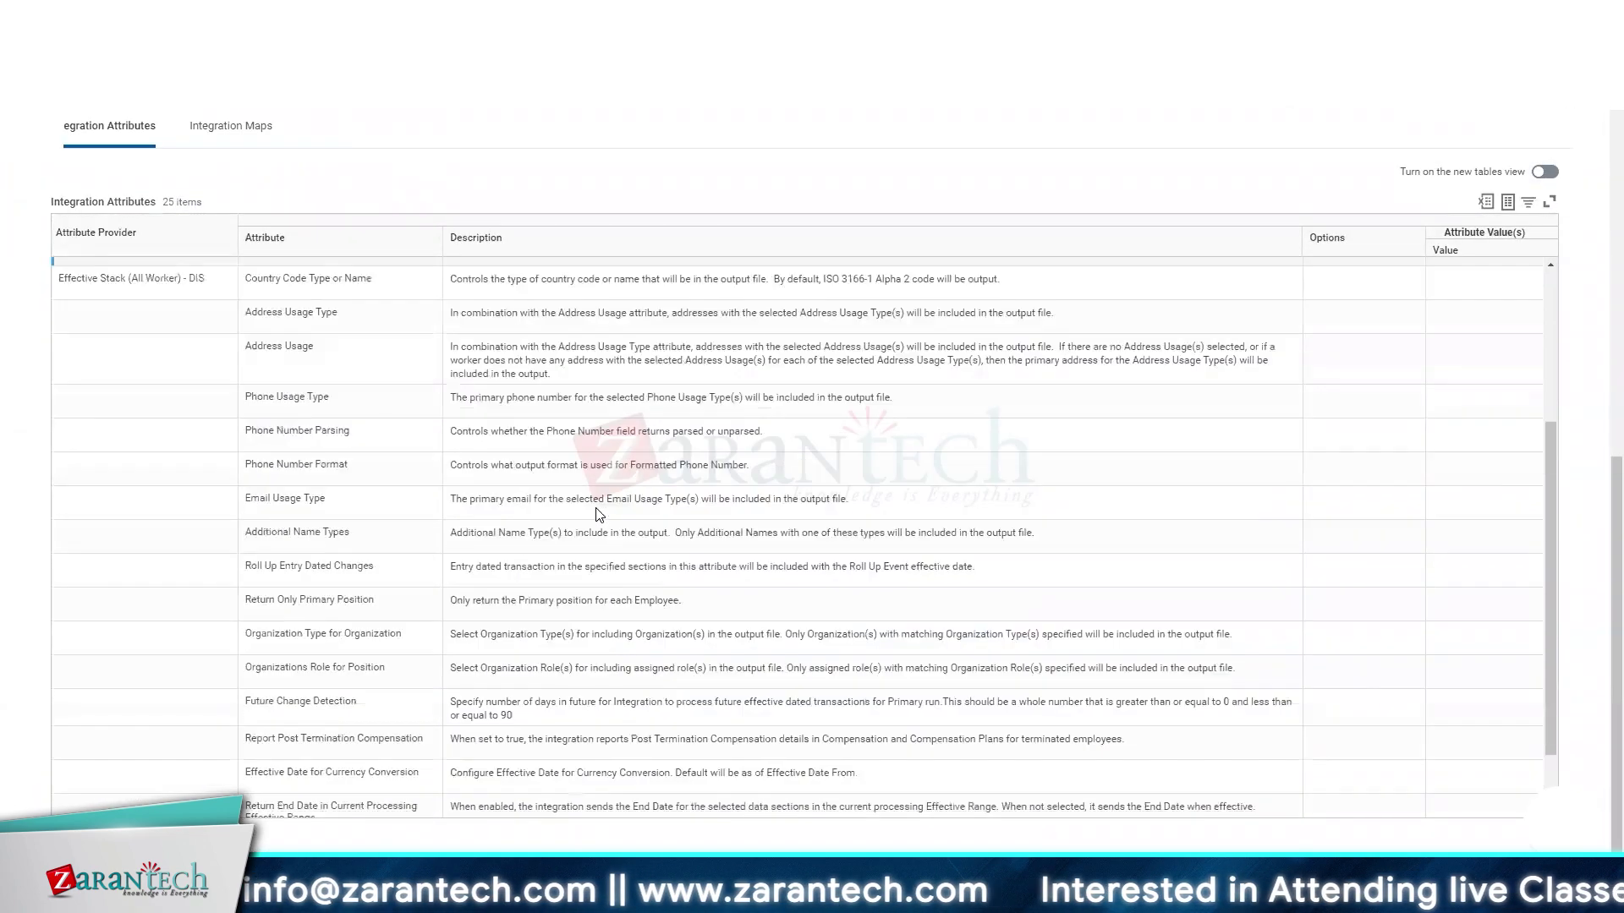
scroll(598, 512, down, 1)
scroll(554, 342, up, 4)
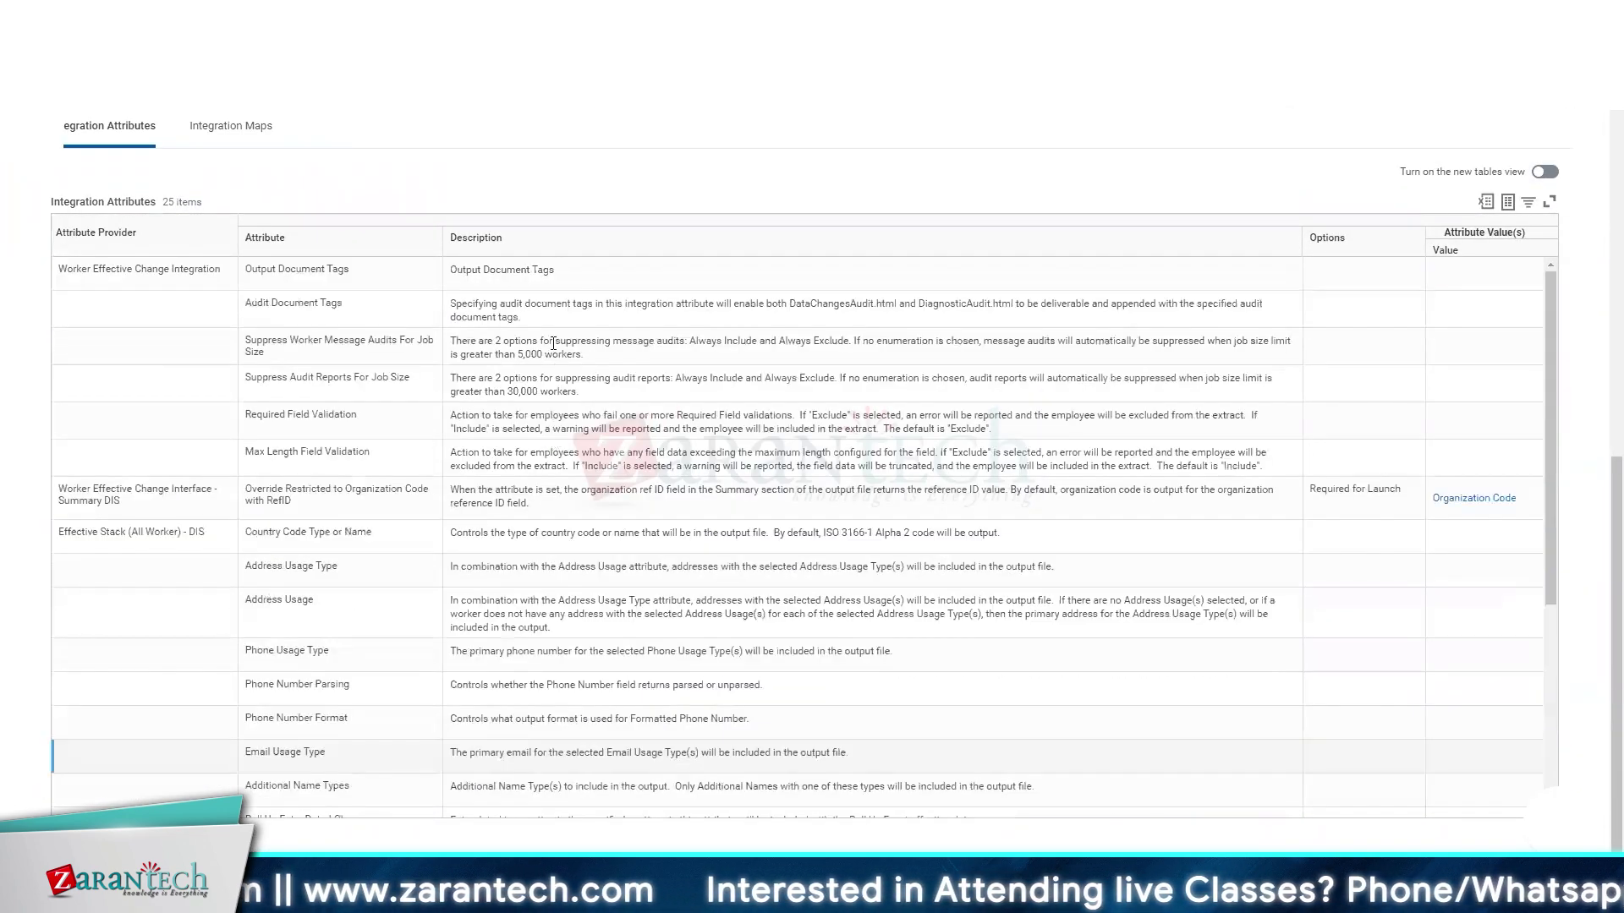
scroll(554, 342, up, 10)
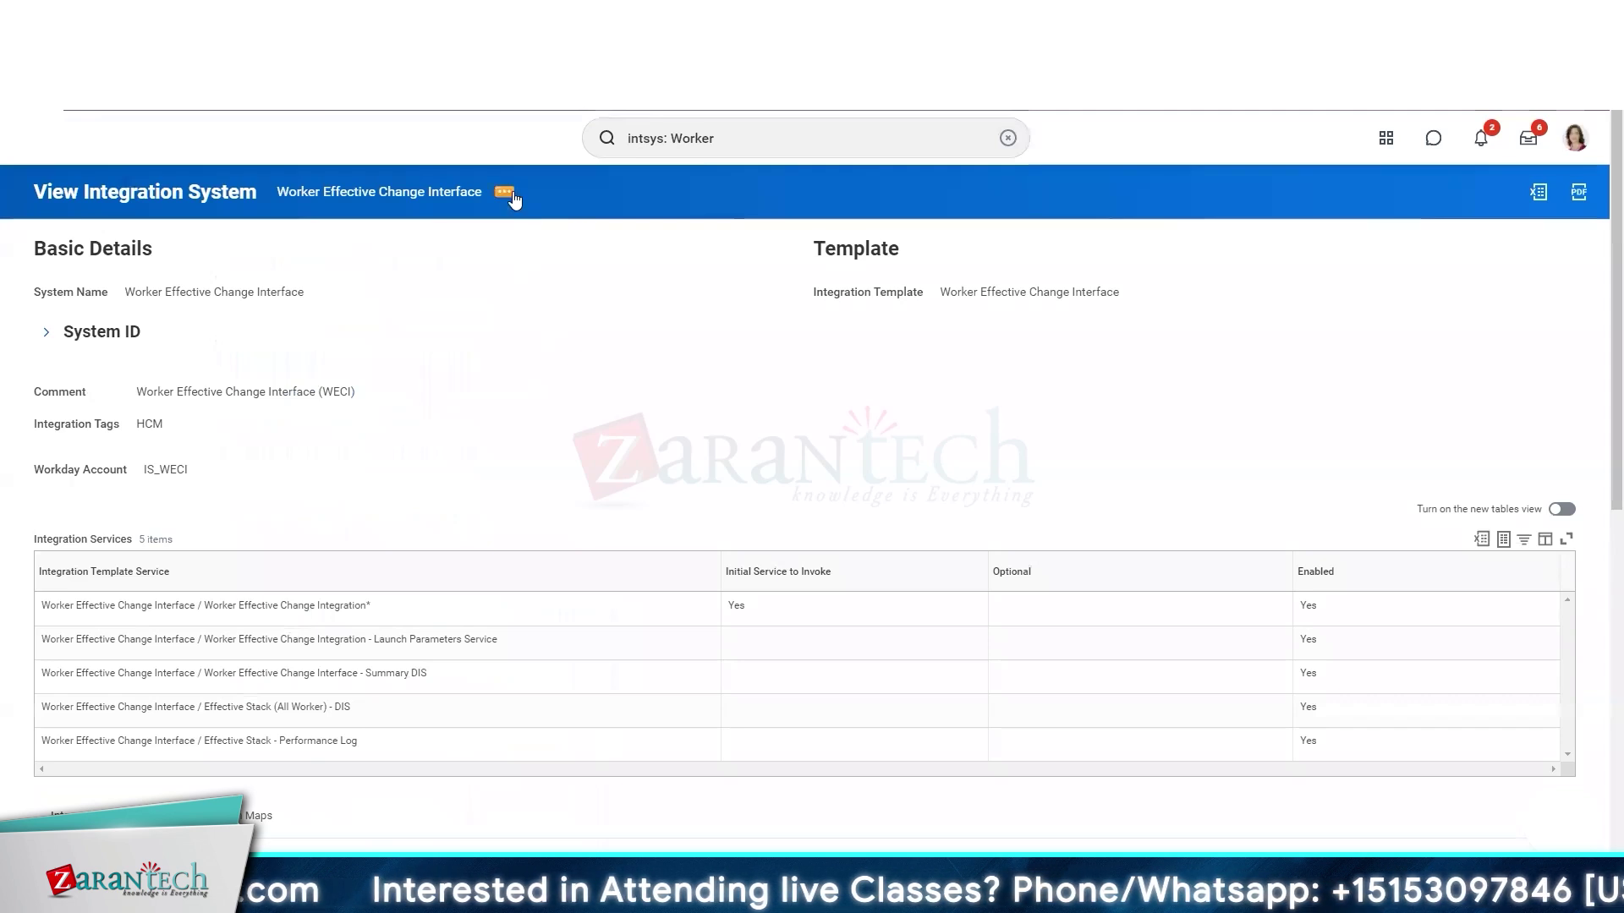
click(503, 192)
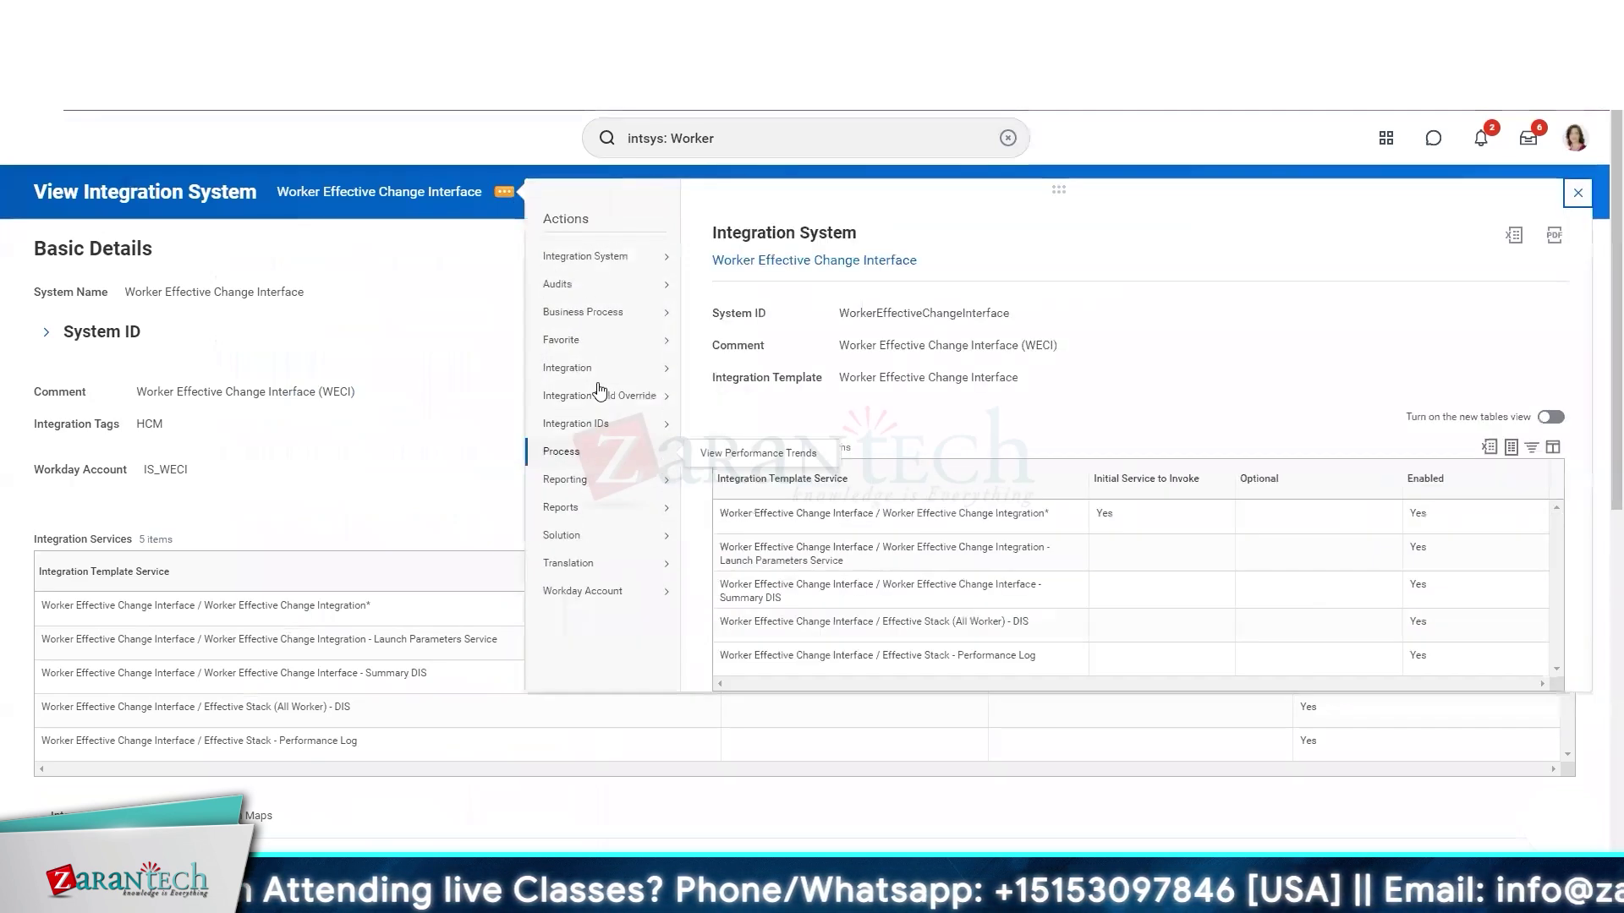
mouse_move(600, 378)
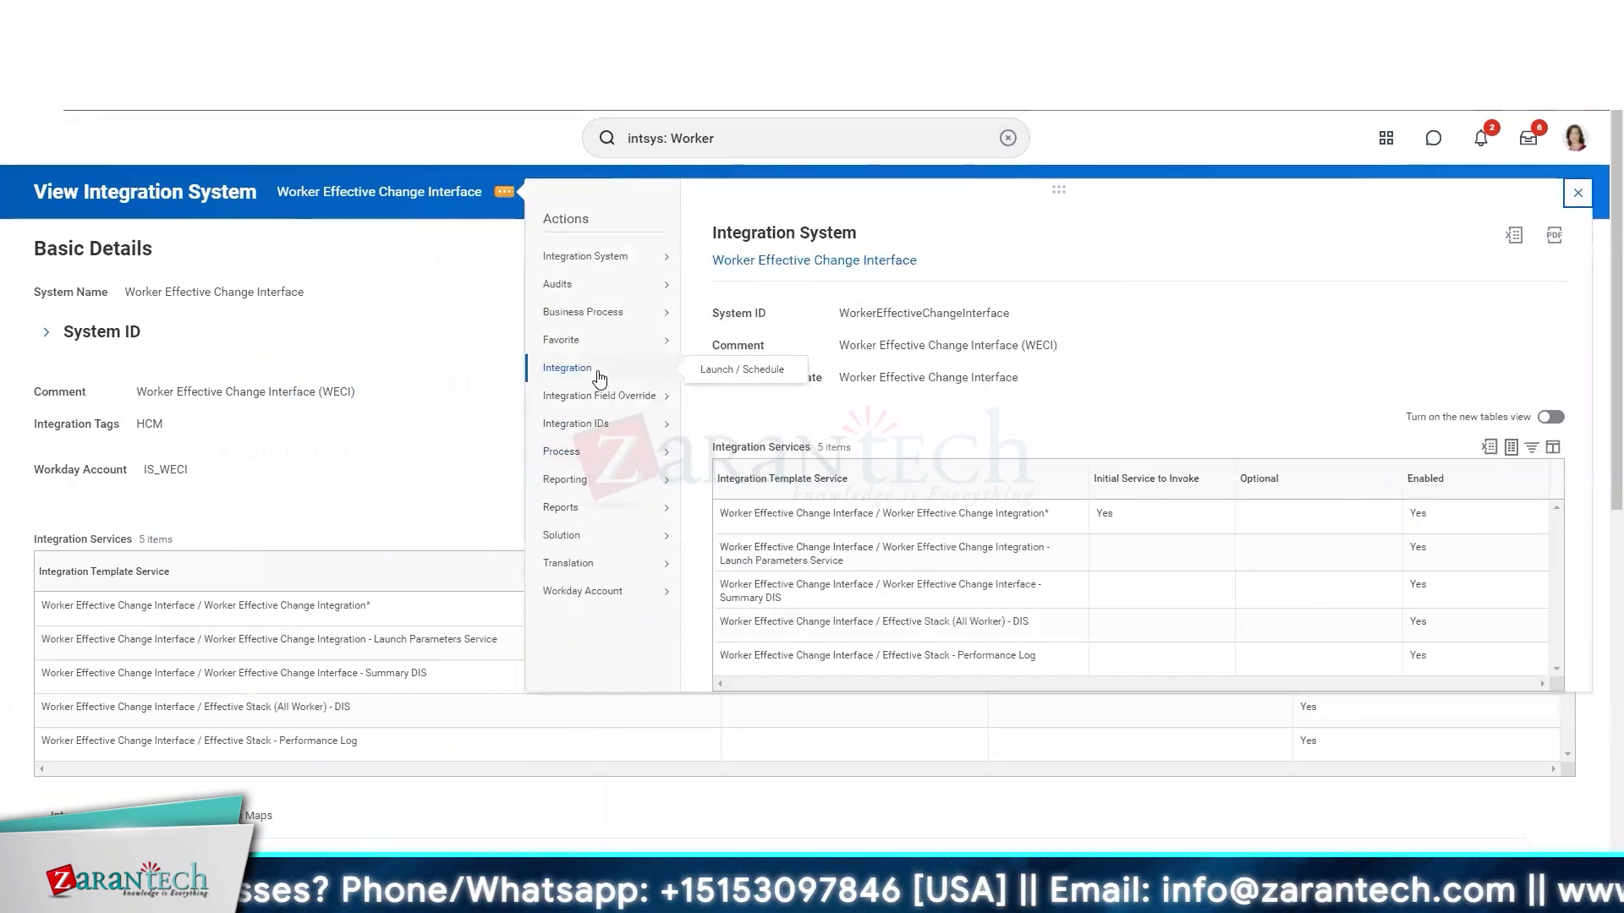
click(735, 377)
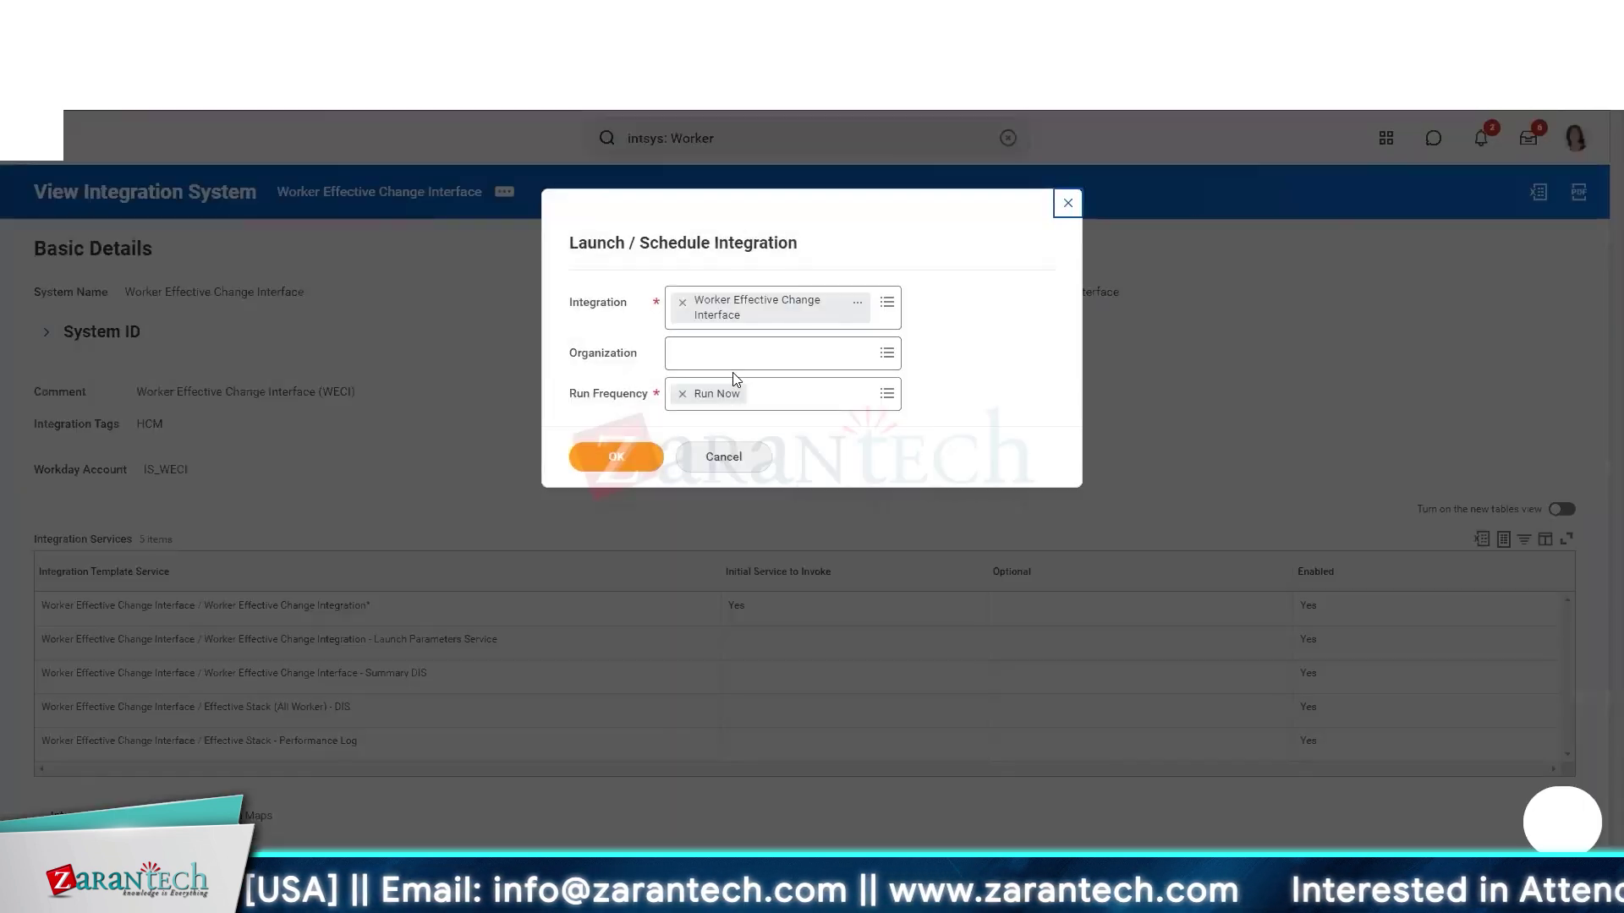
click(626, 457)
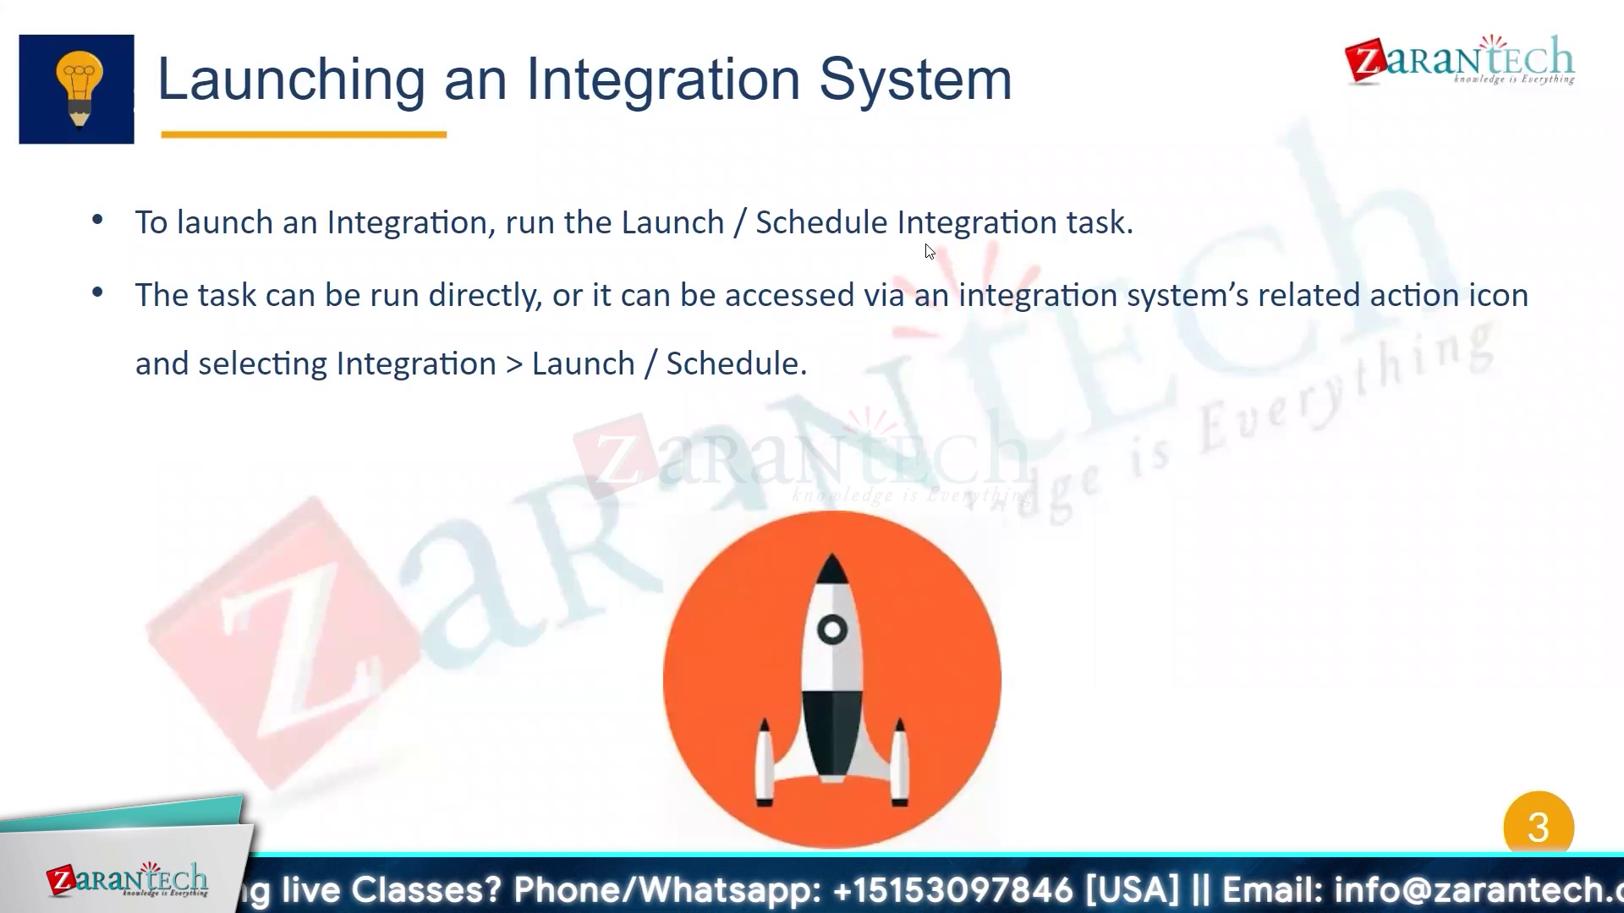
click(874, 397)
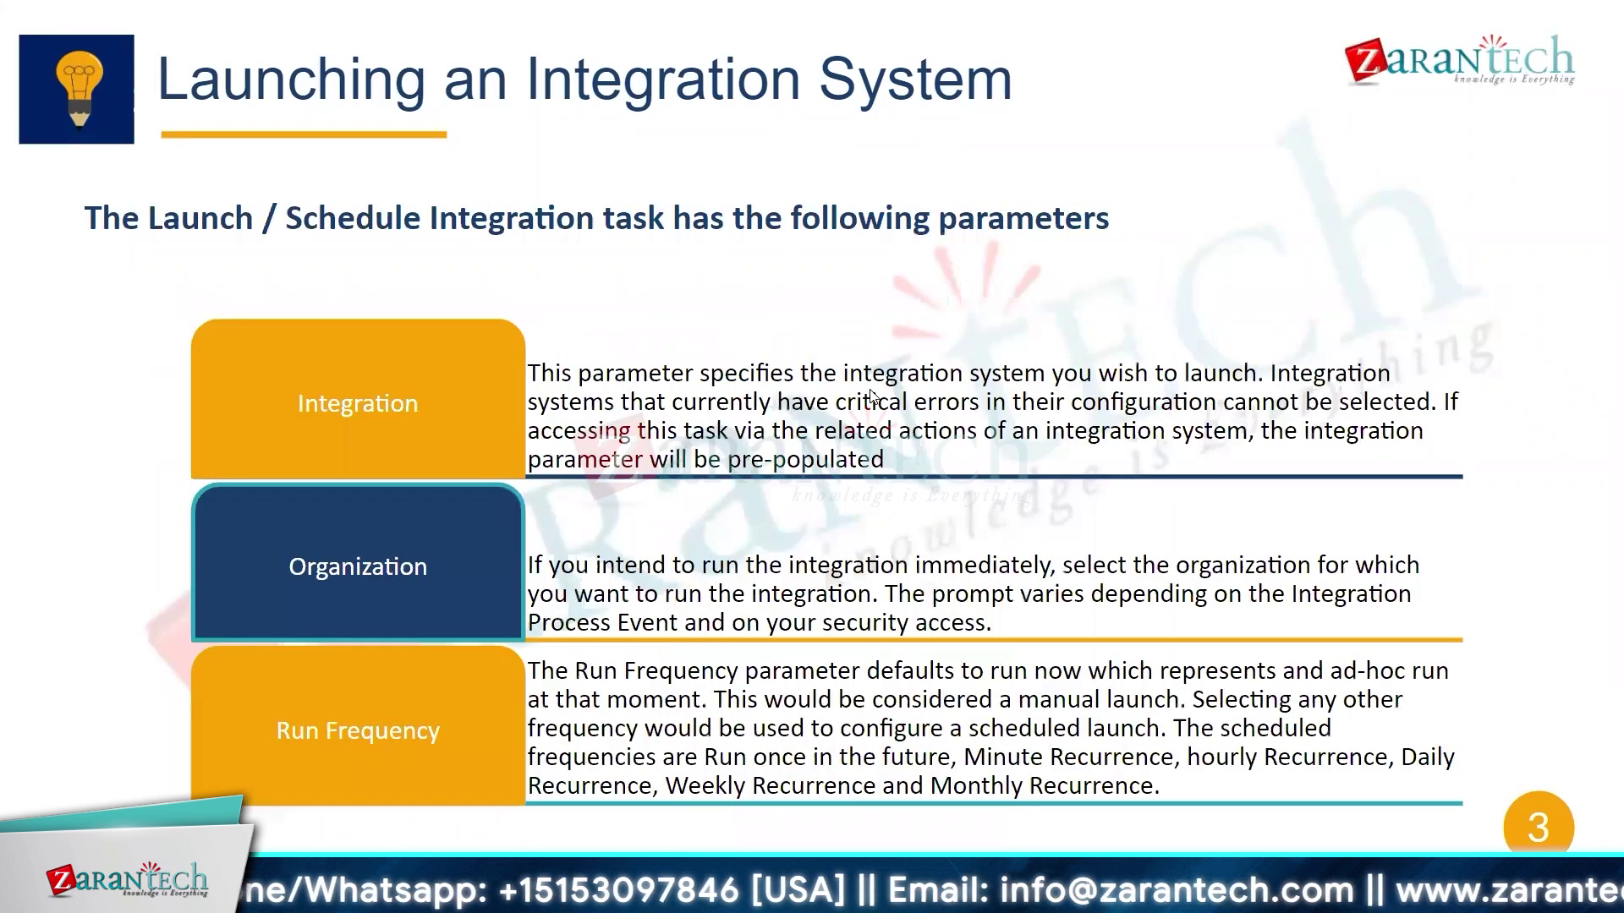
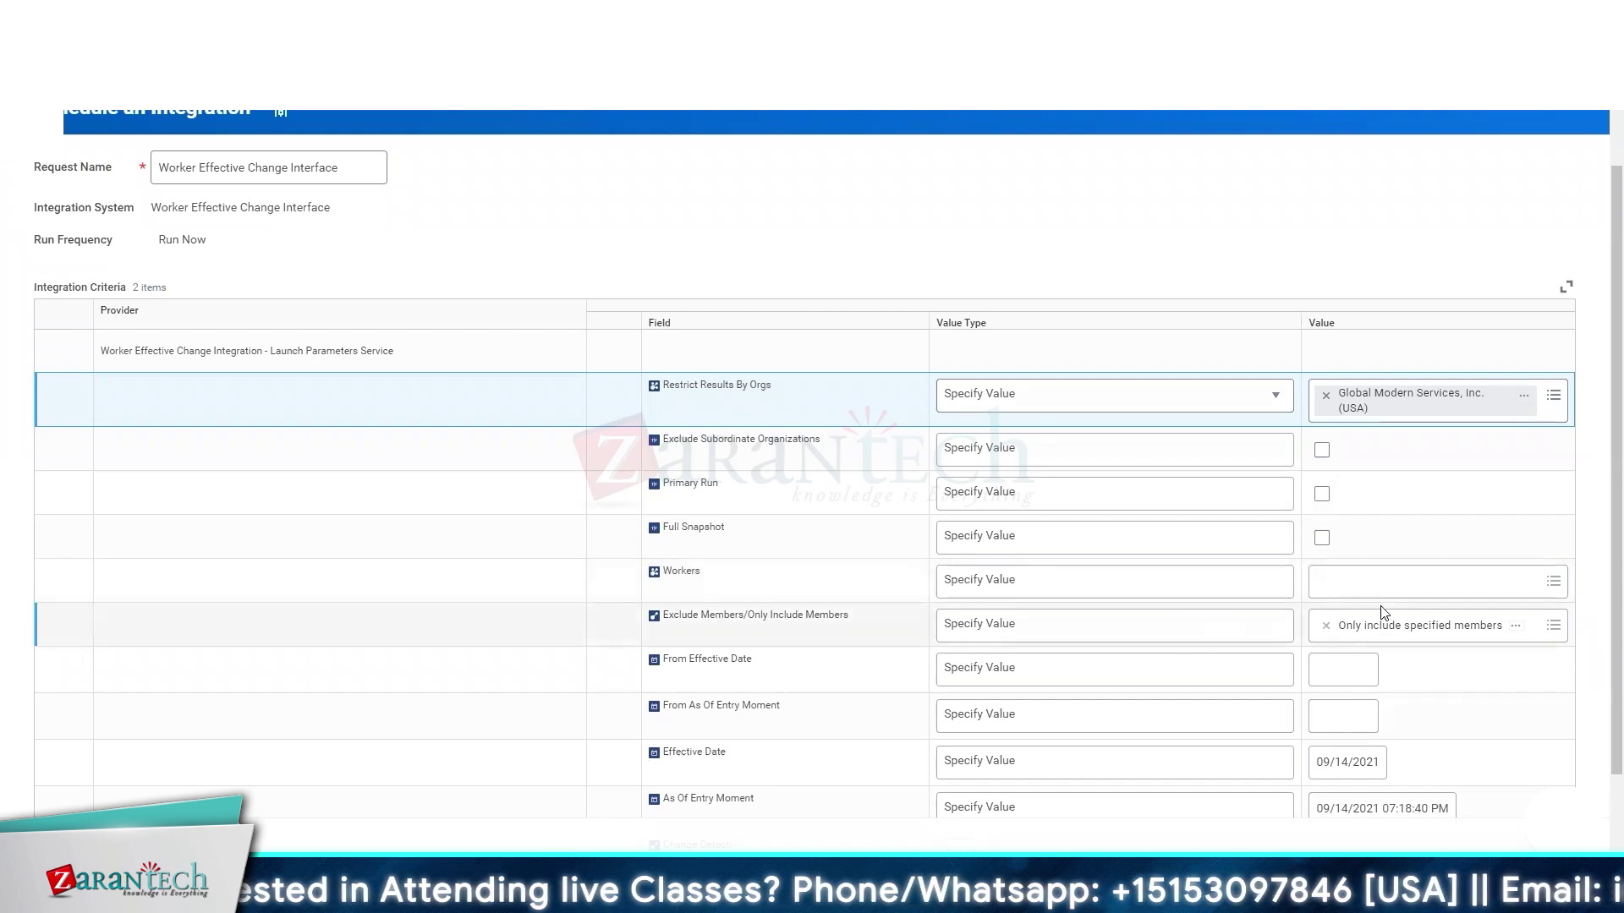
- Set From Effective Date to 09/13/2021 and From As Of Entry Moment to 08/30/2021 12:00:00 AM in the integration criteria
scroll(1409, 549, down, 2)
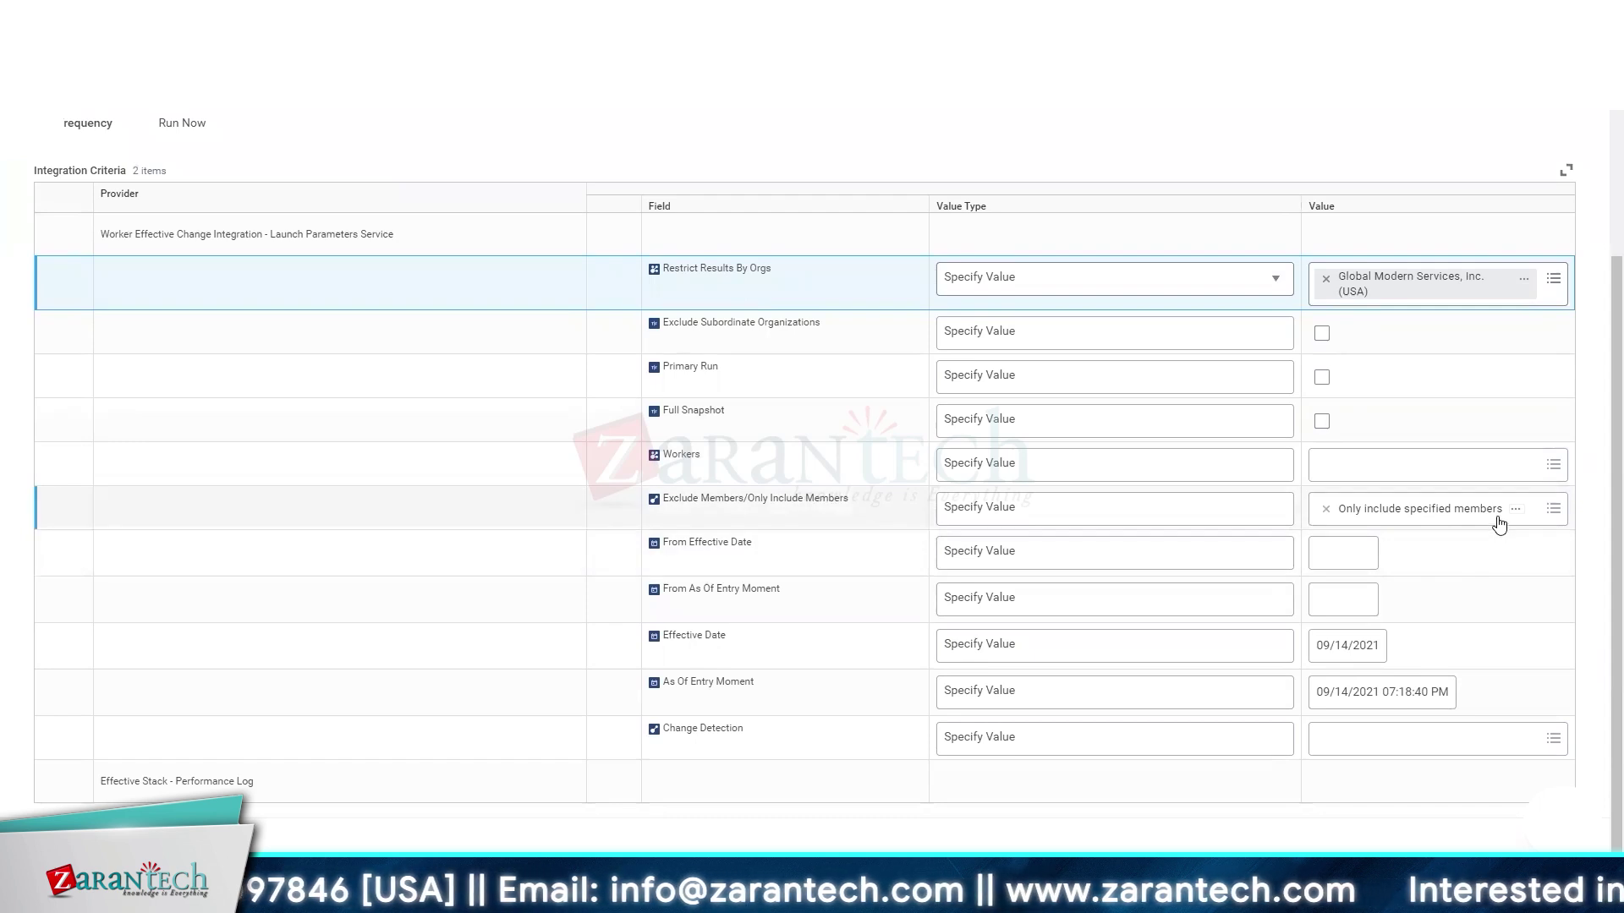
click(1364, 569)
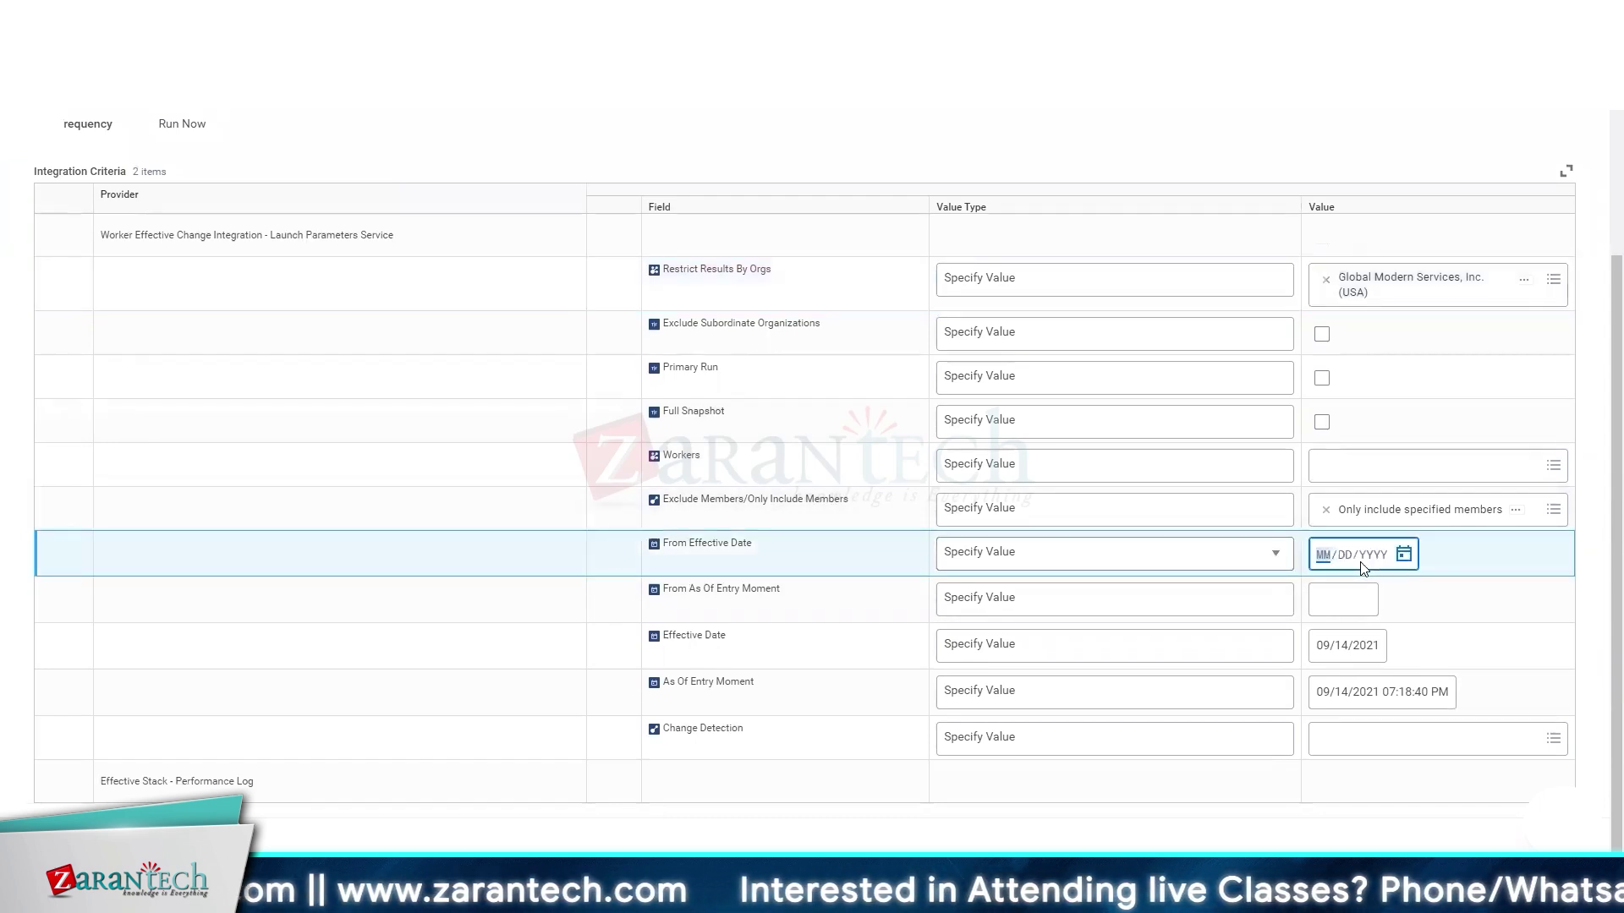
click(1407, 556)
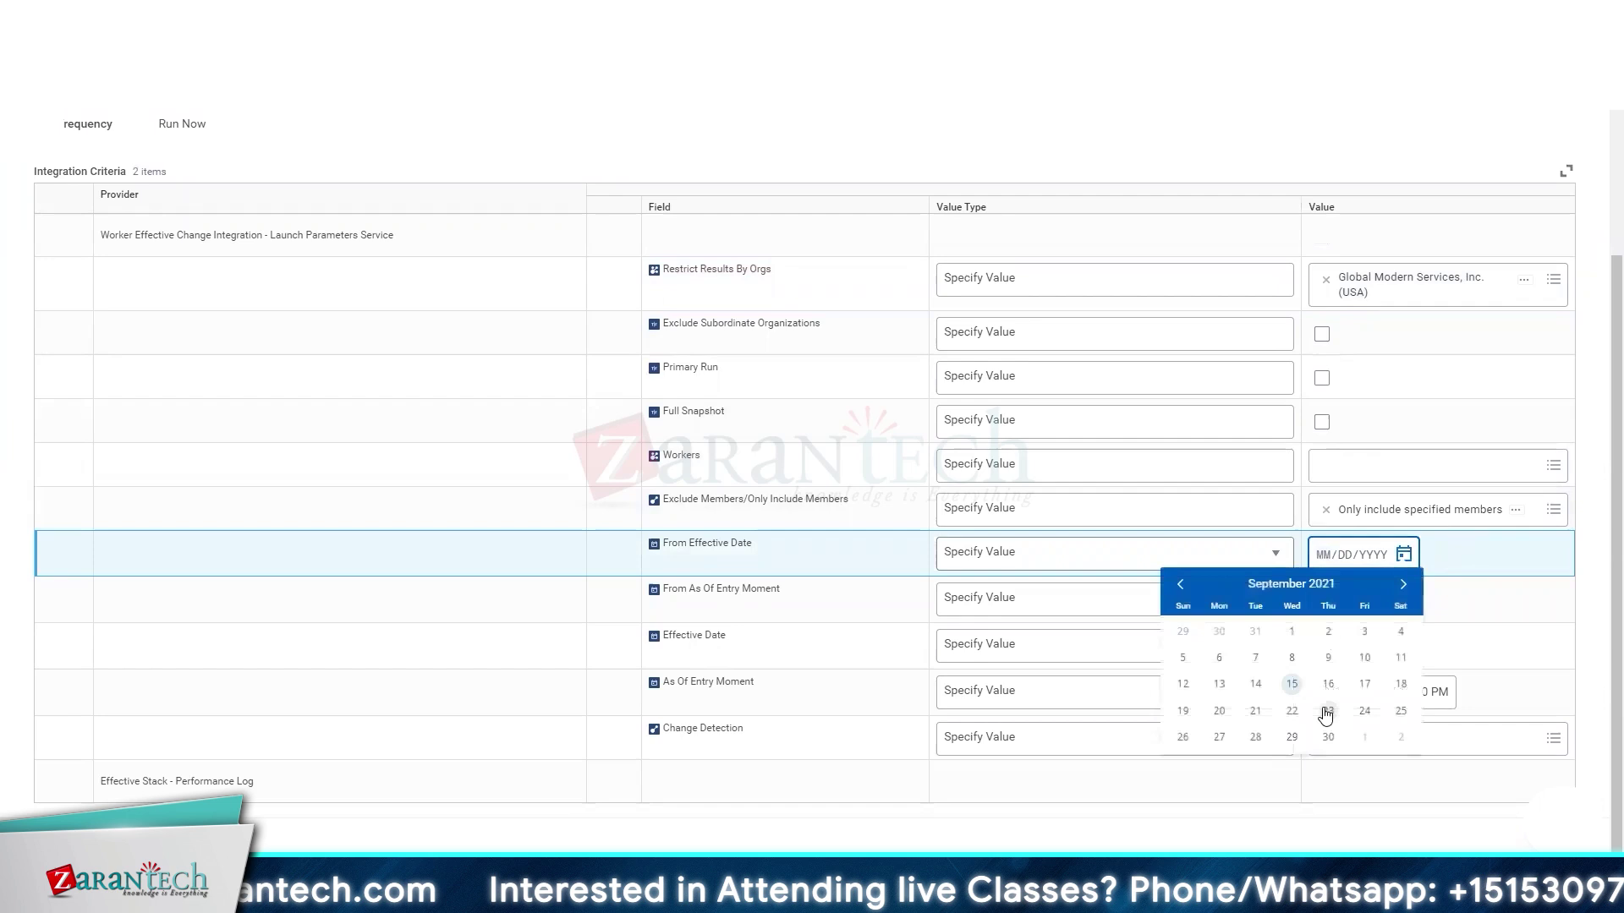
click(1211, 688)
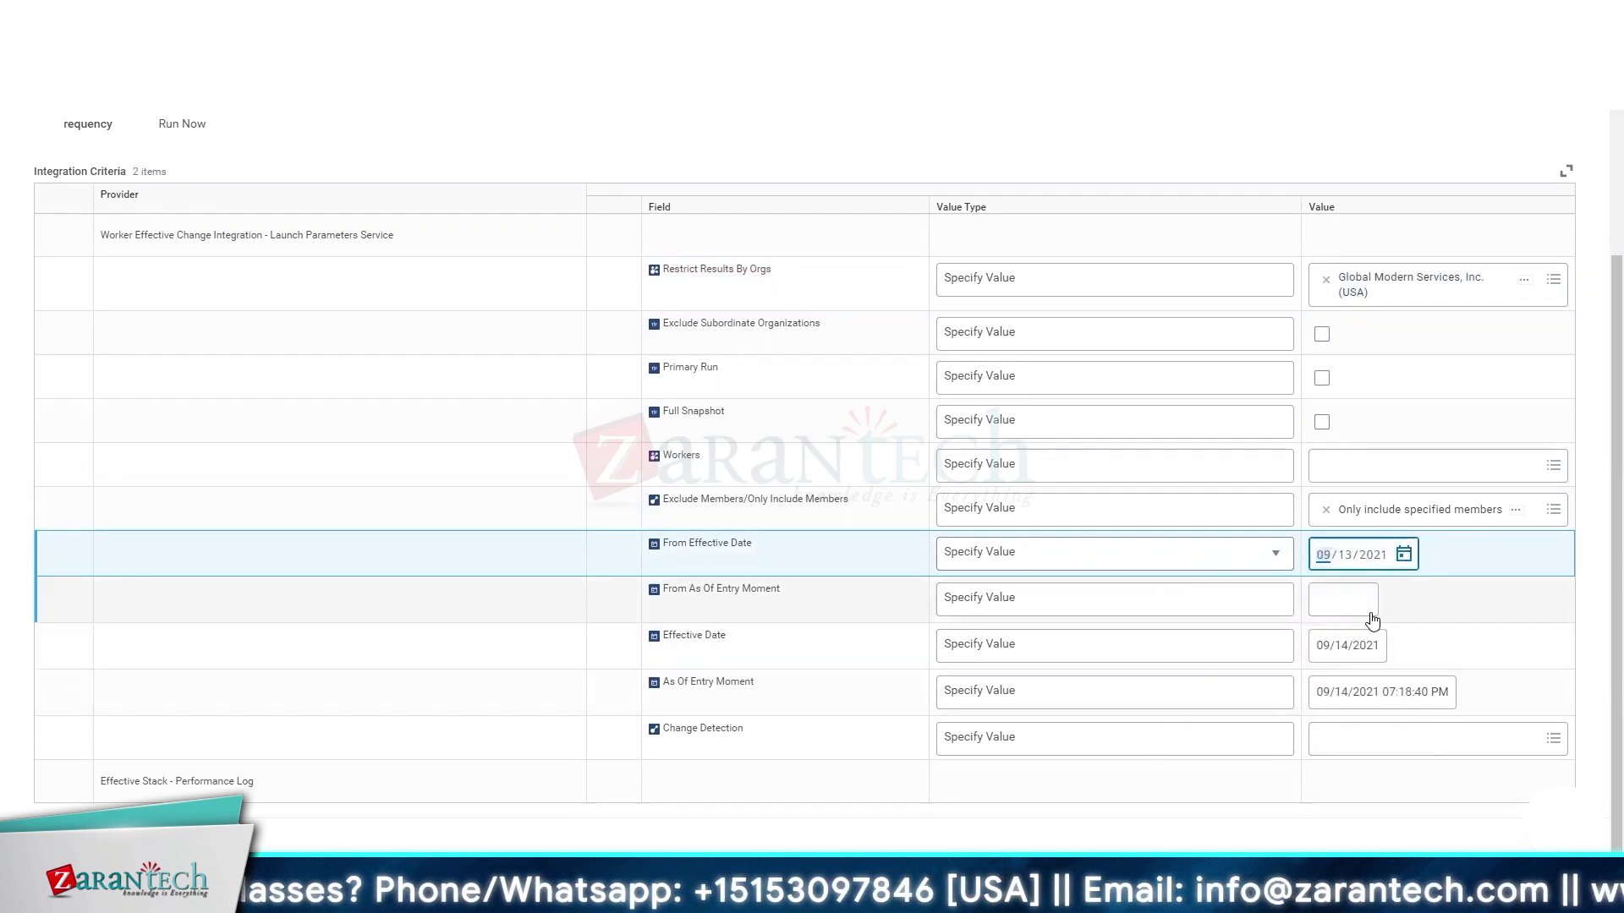
click(1370, 616)
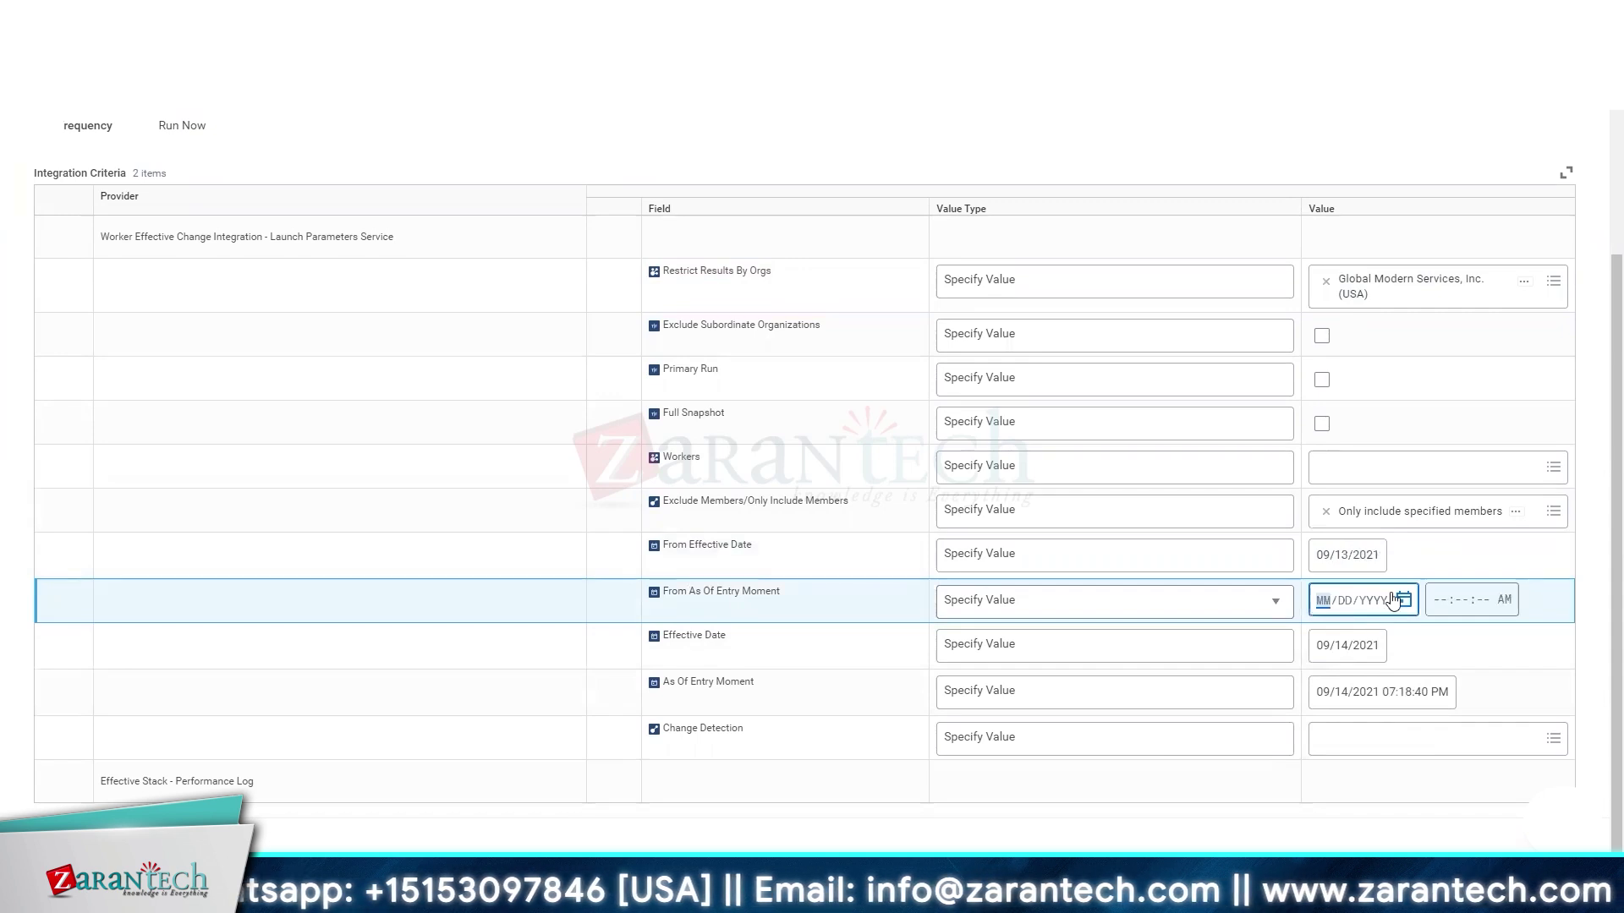
click(1403, 599)
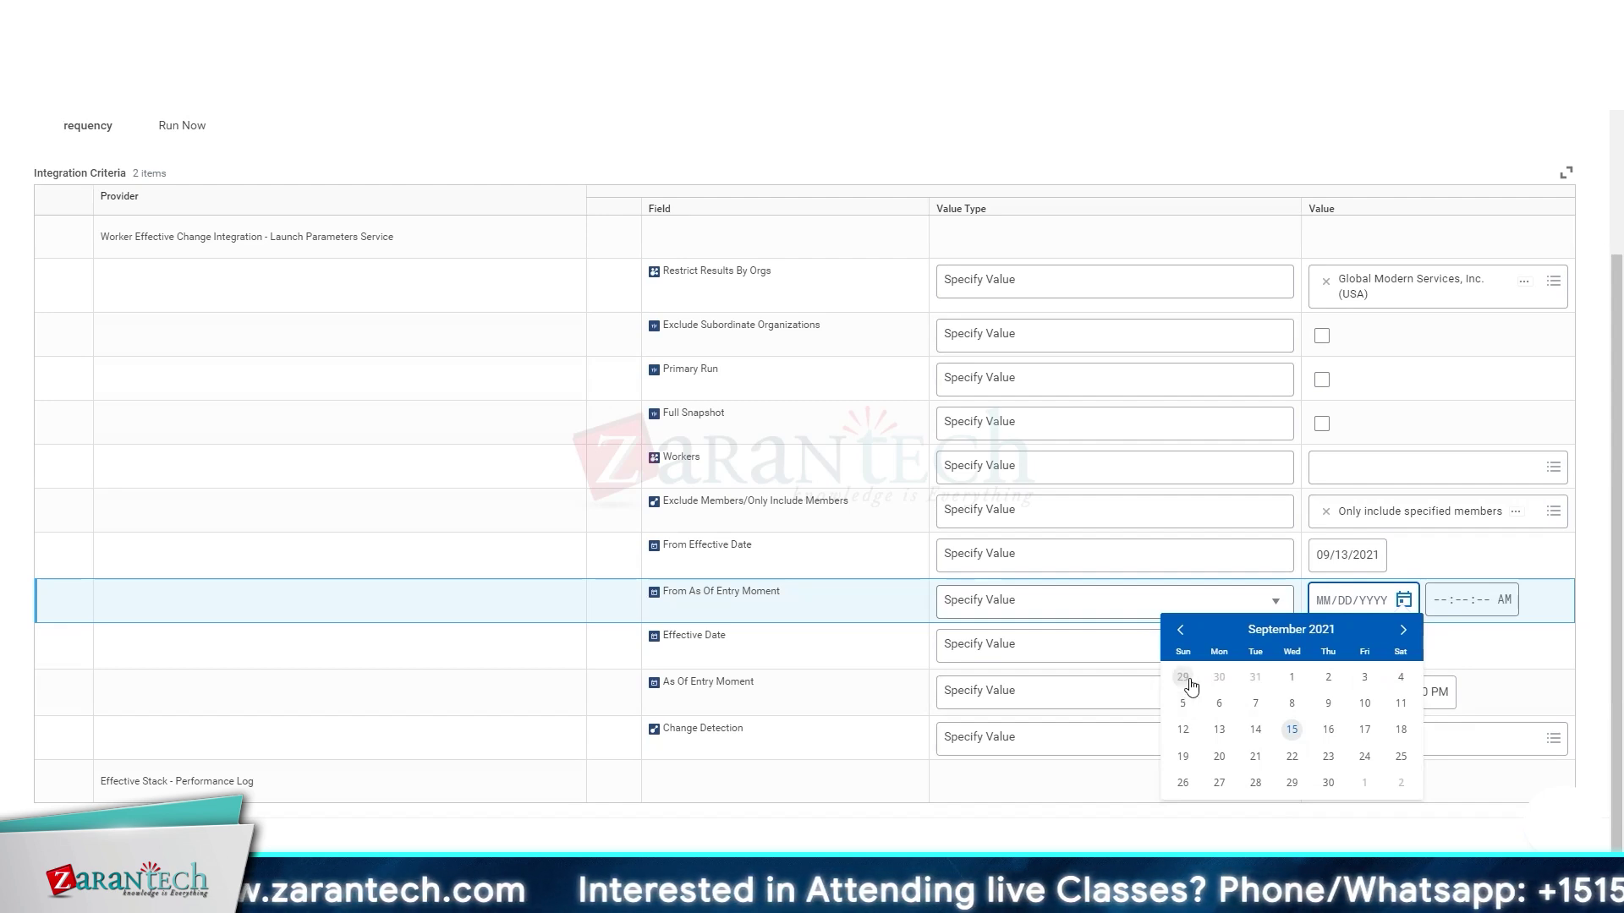
click(1219, 677)
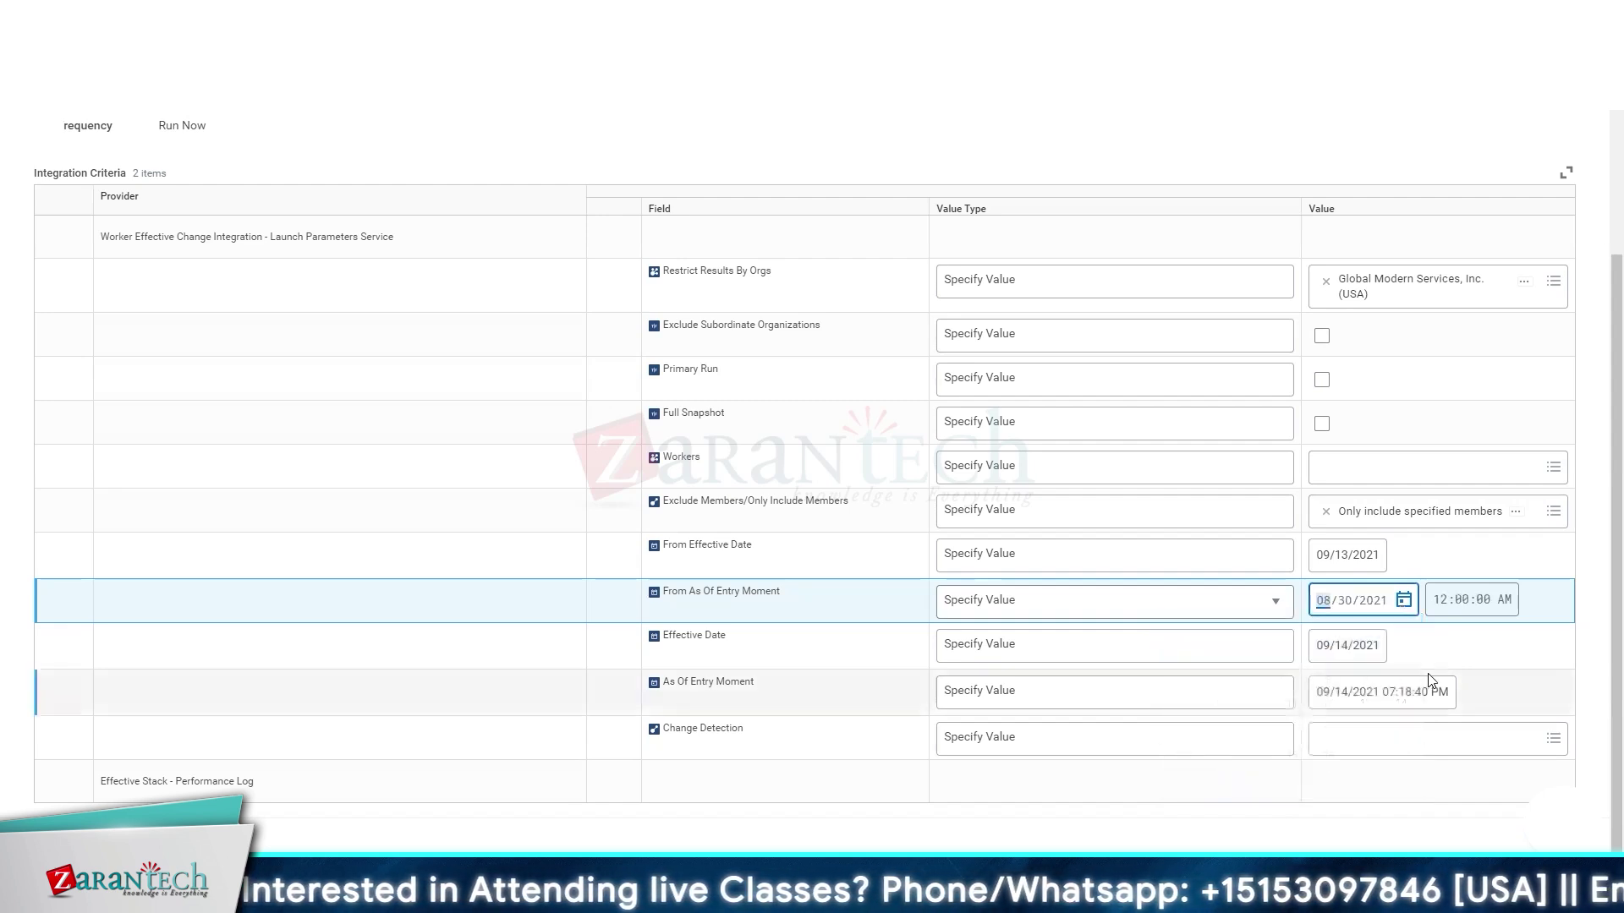
- Set Effective Date to 01/01/2021 and change the date of As Of Entry Moment to 08/30/2021
click(1385, 651)
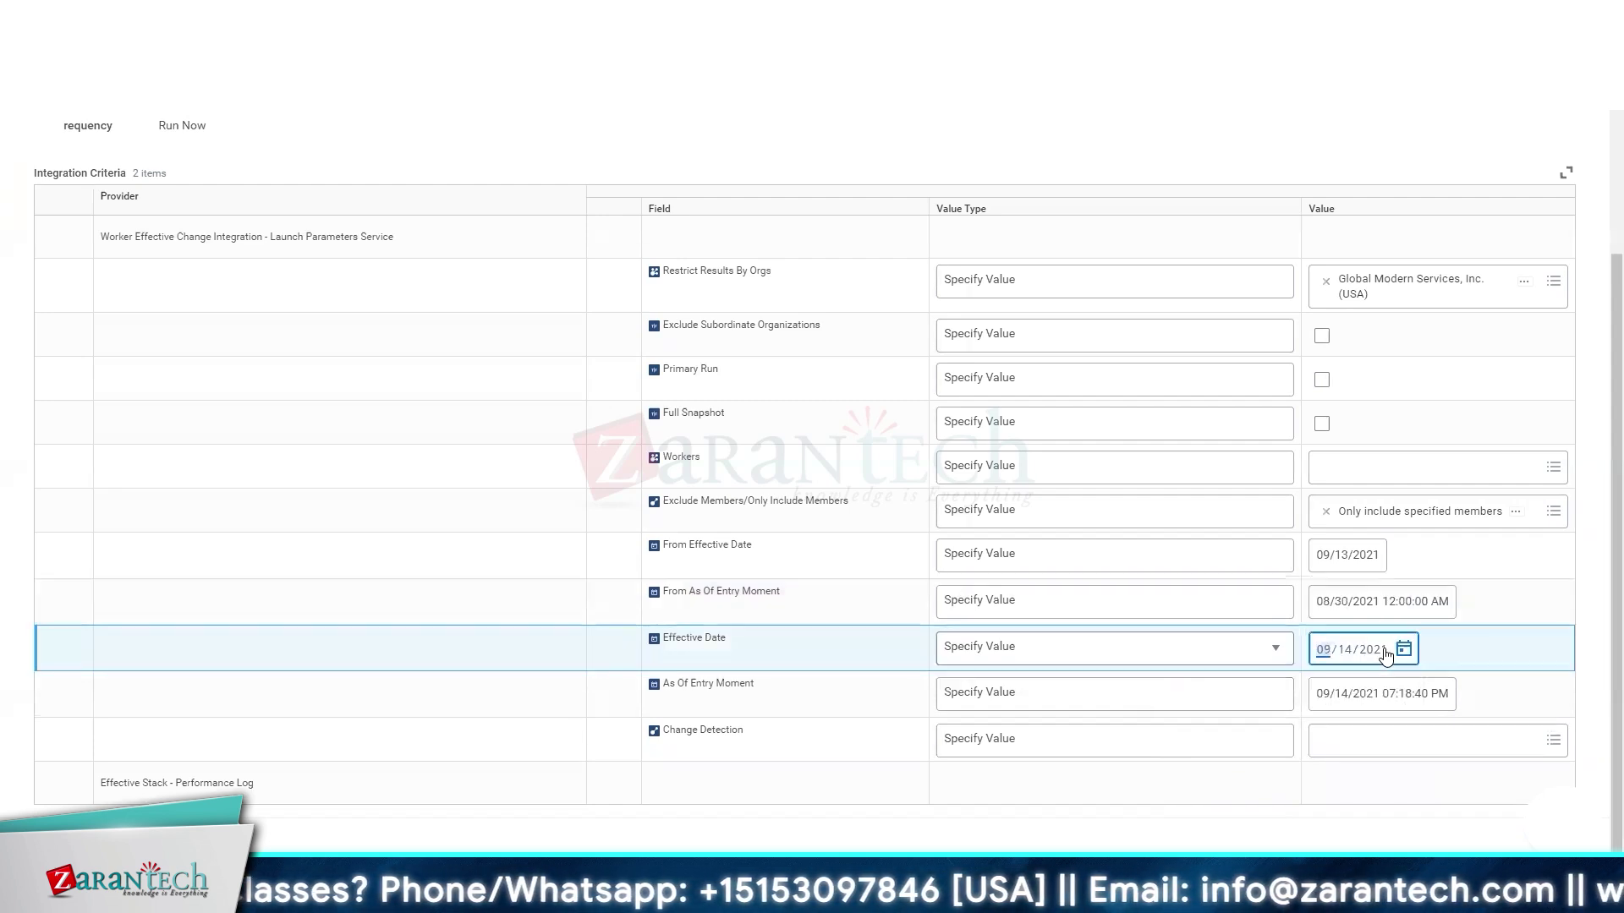
click(1325, 658)
text(01/01/)
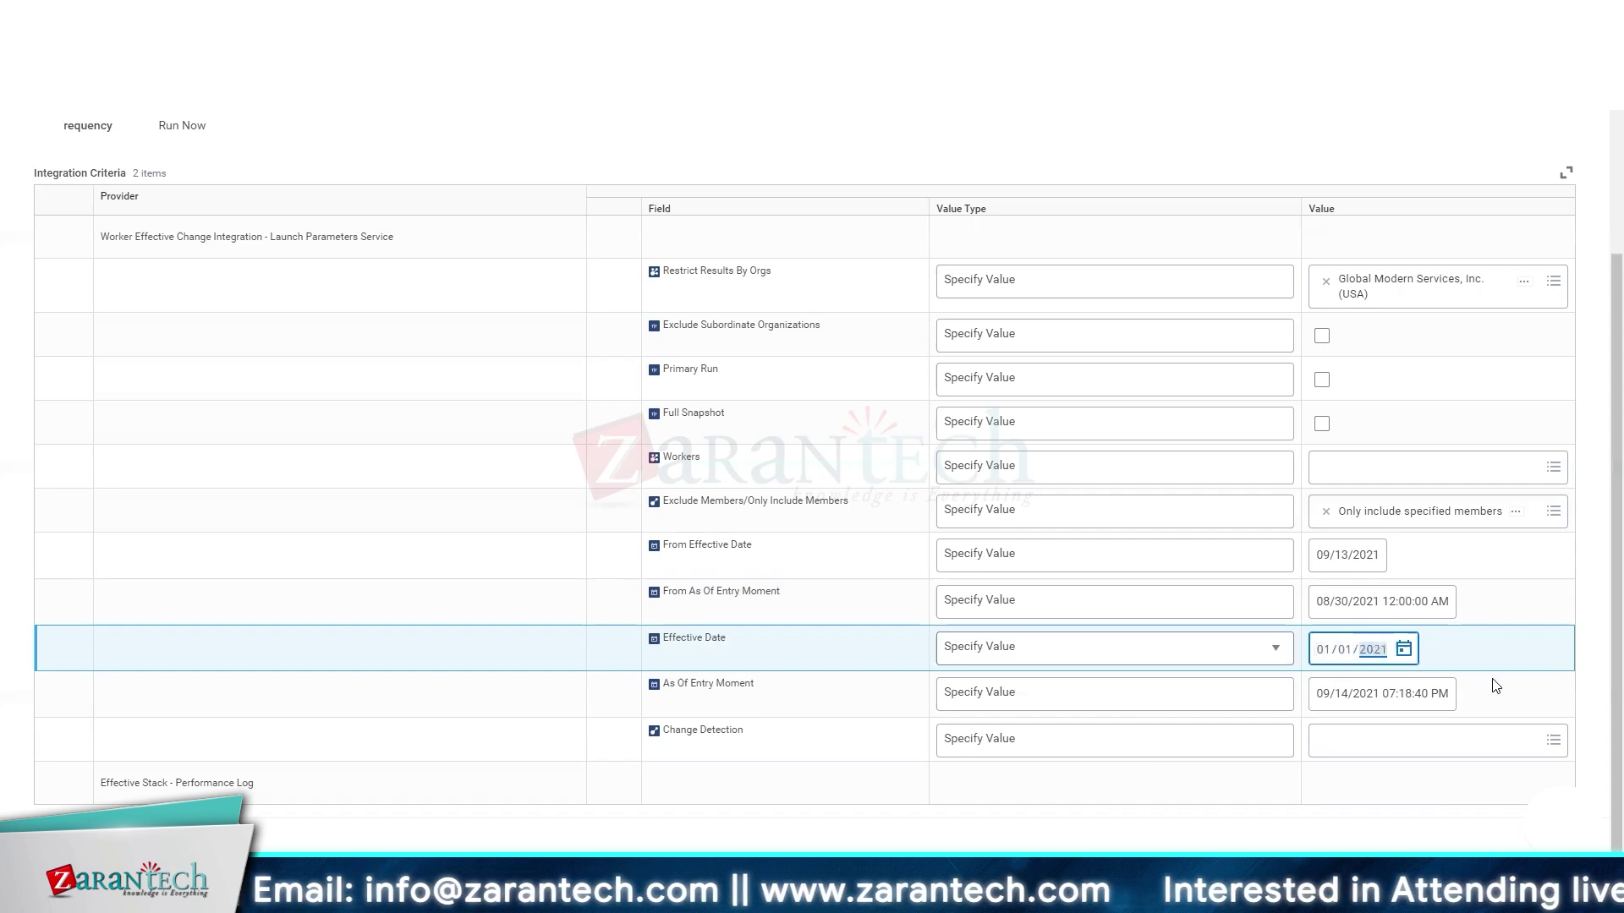
text(2021)
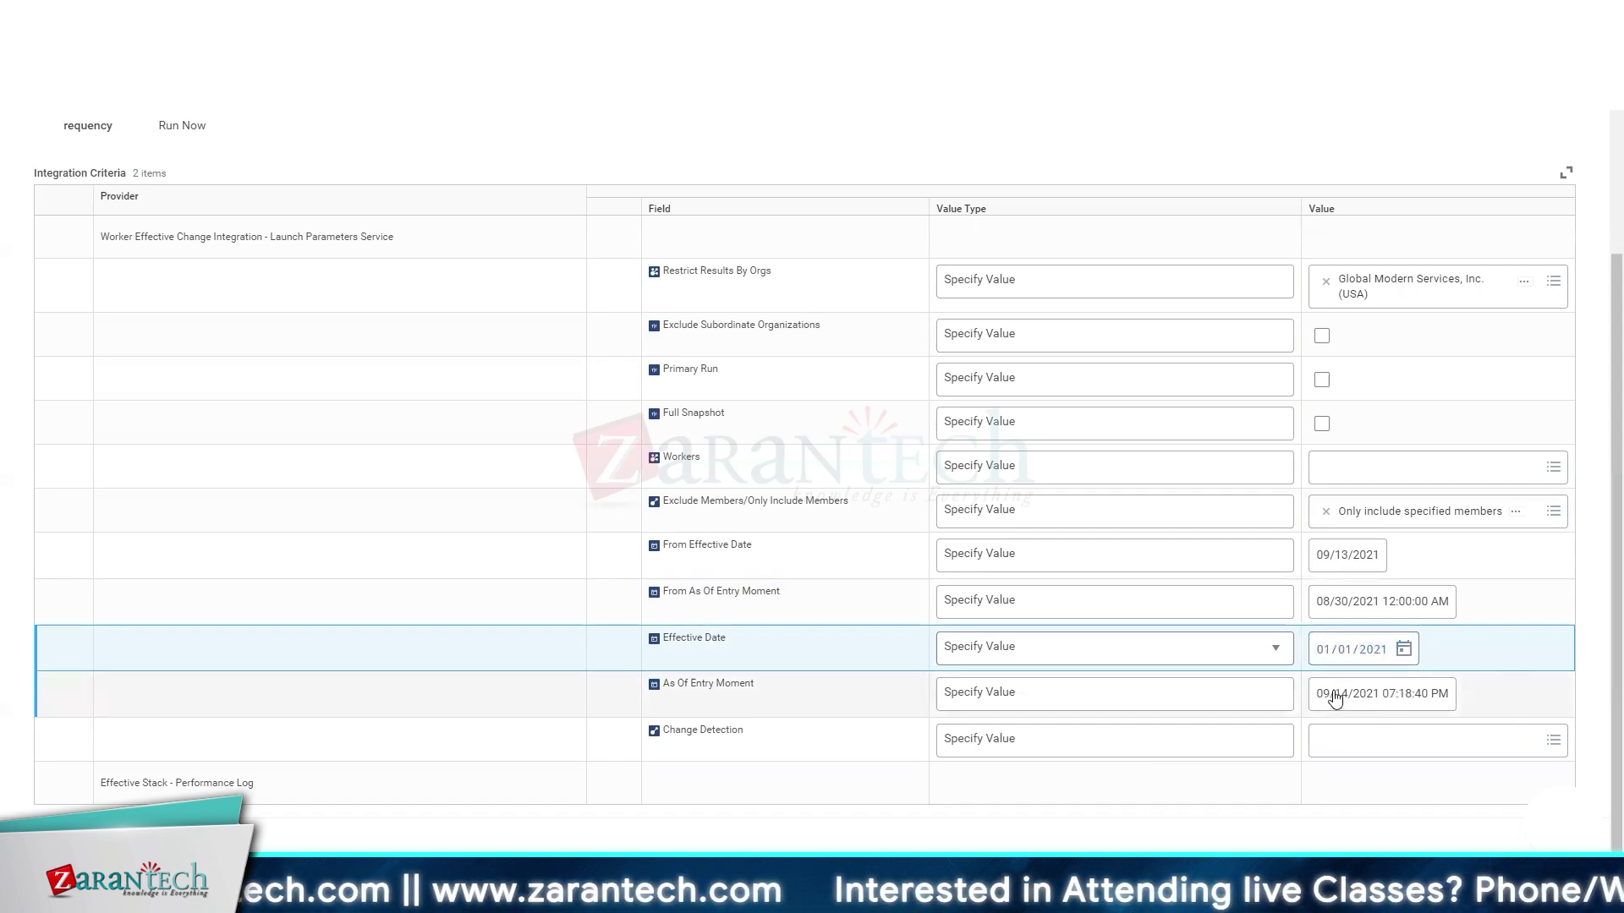
click(1357, 700)
click(1403, 693)
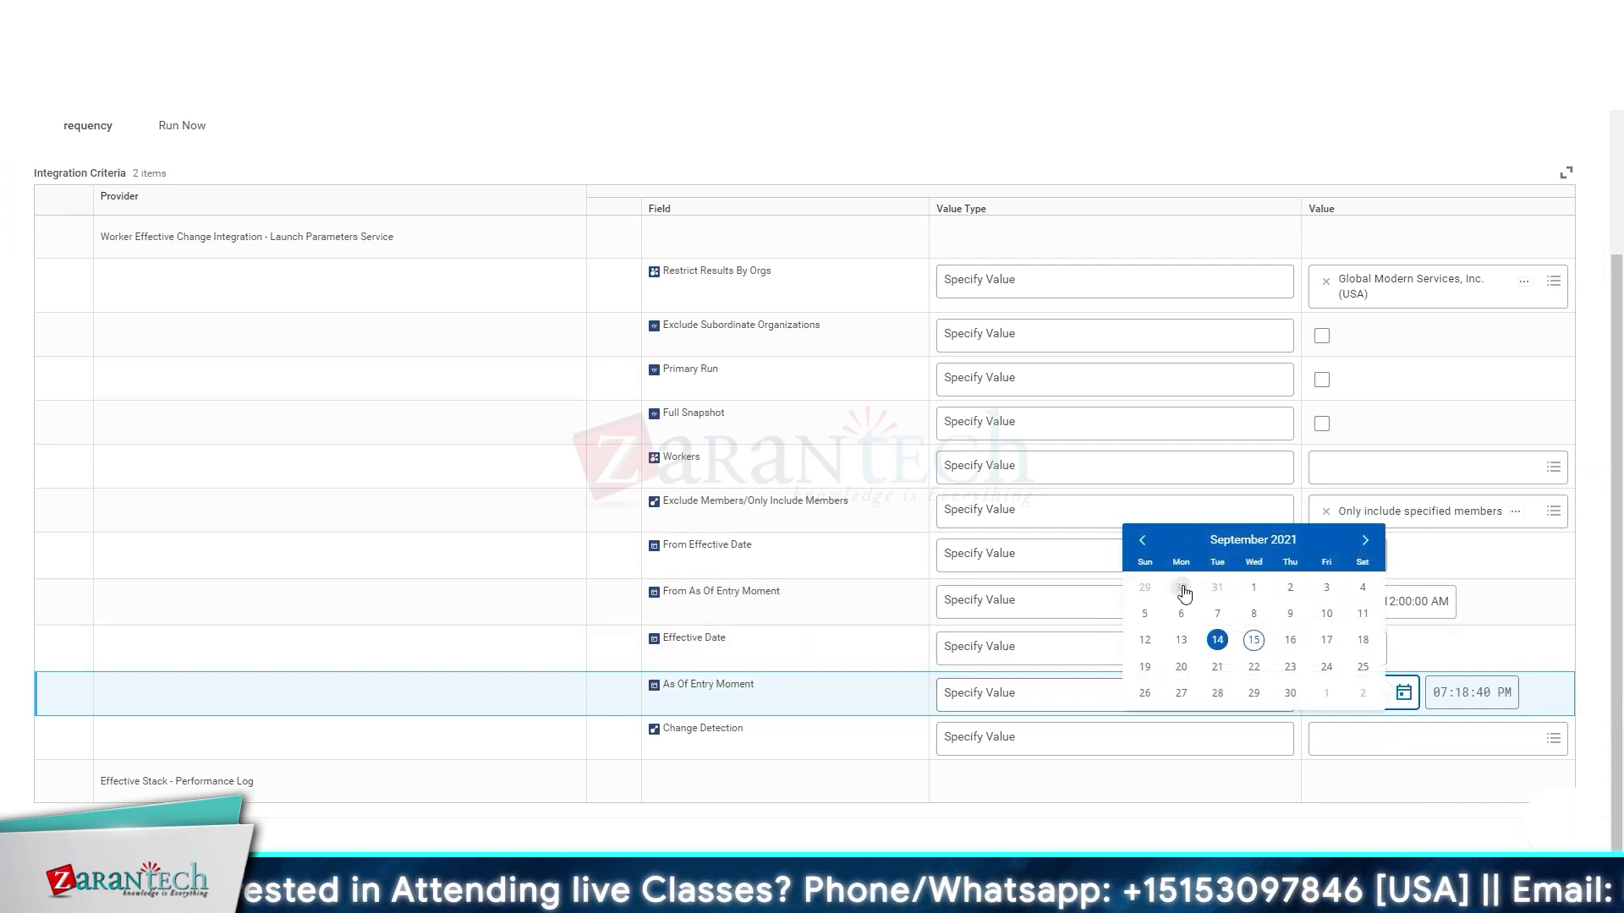
click(1183, 590)
click(1502, 646)
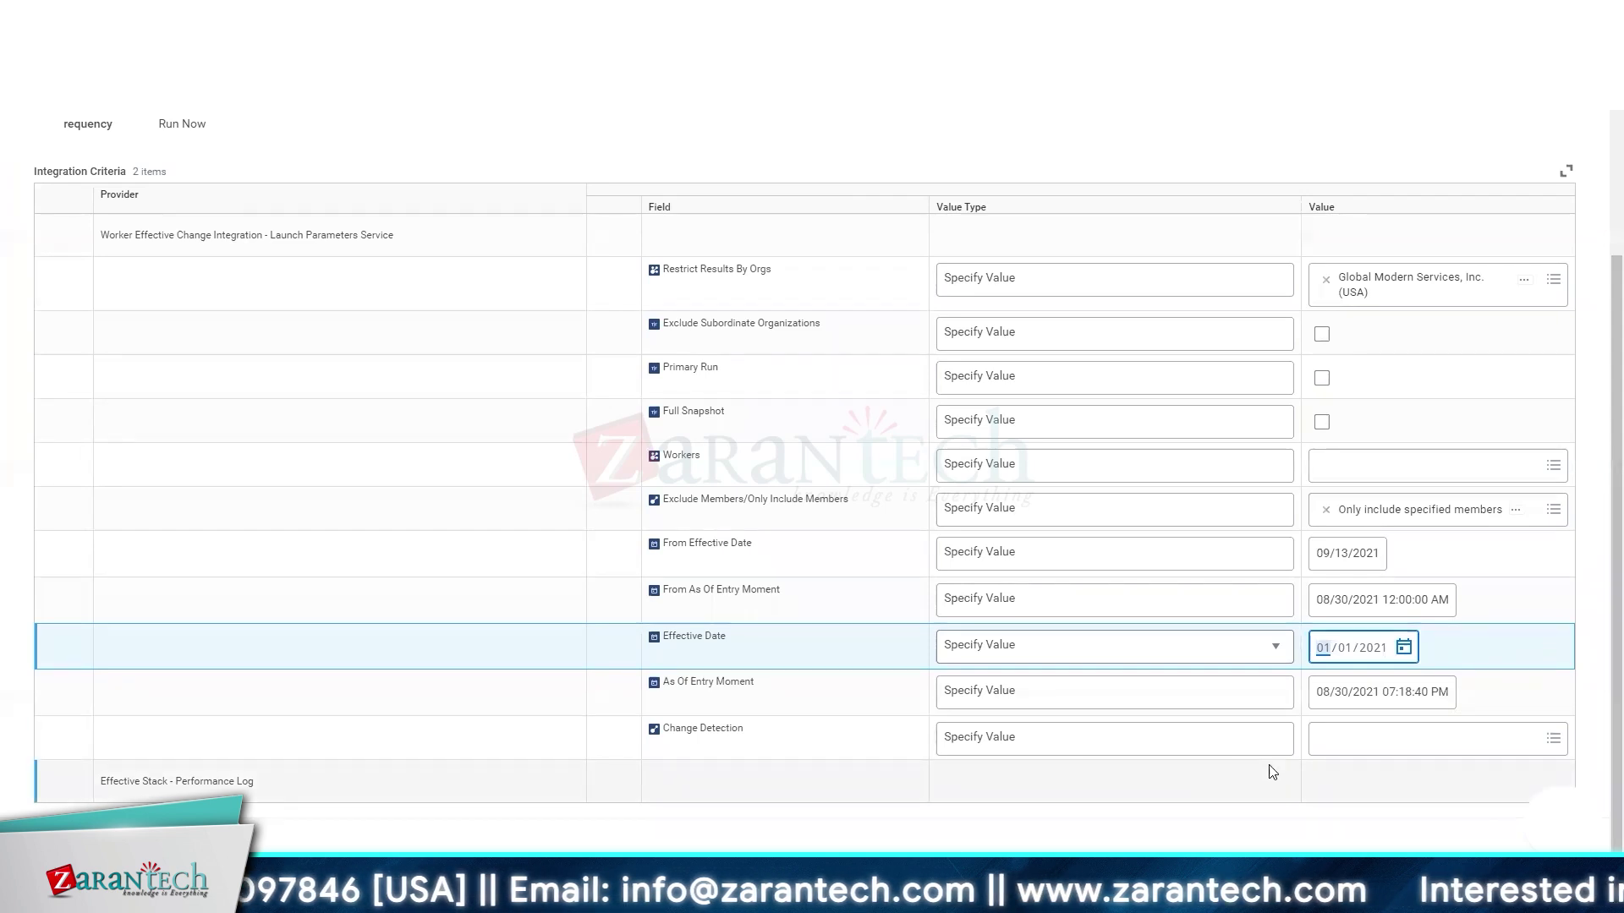
- Set Change Detection to "Include only changes entered since the last successful run" and try to launch the integration
click(1466, 752)
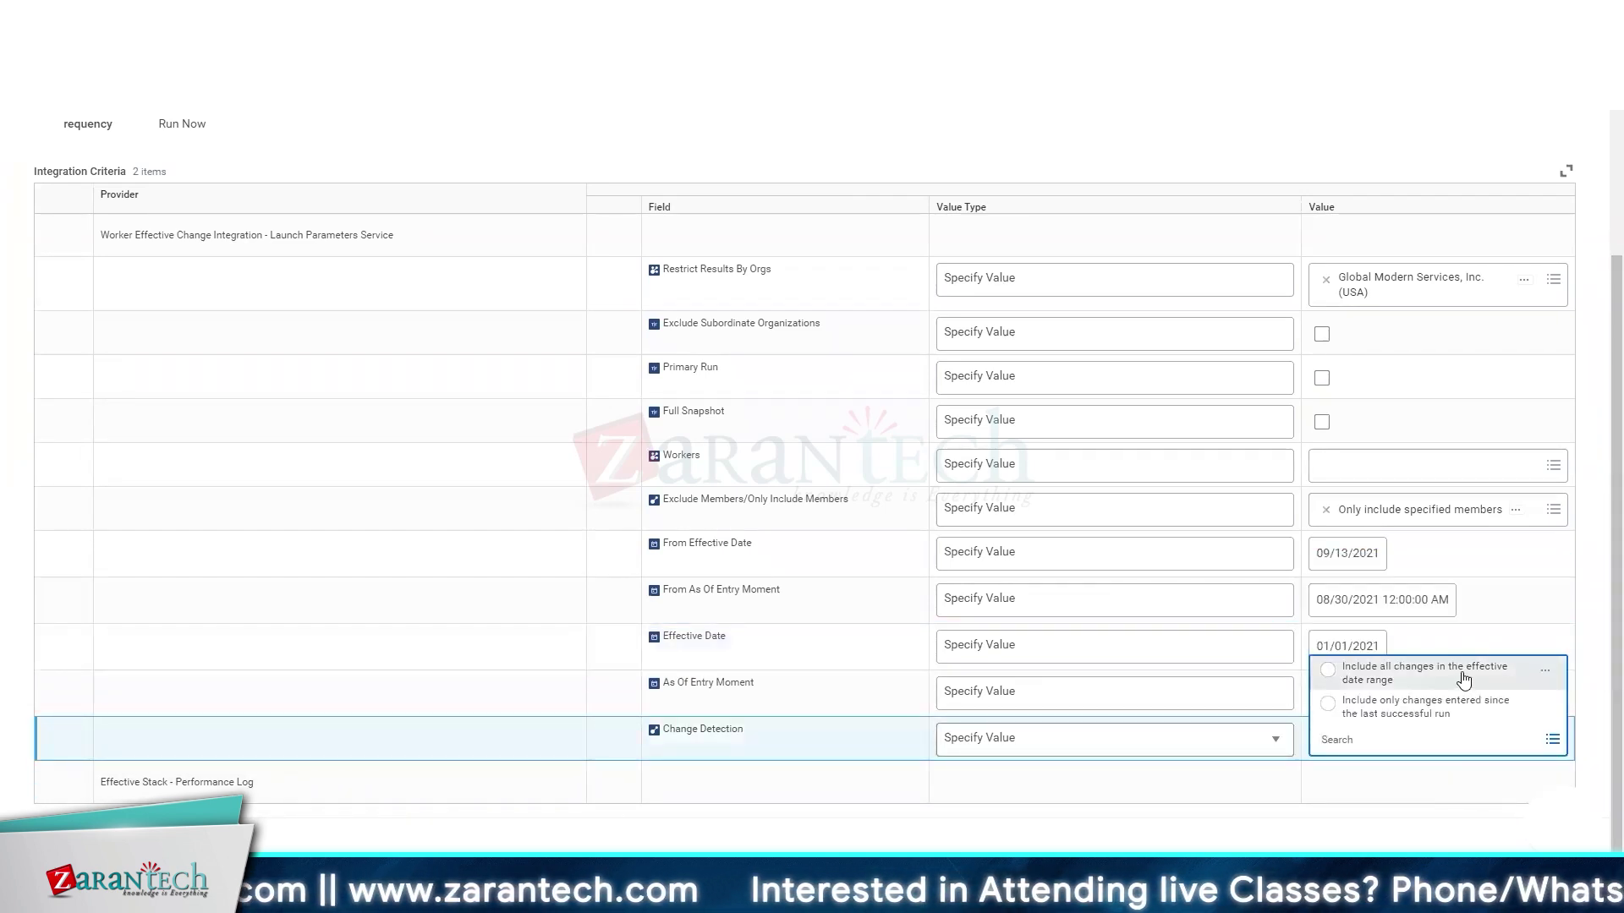
click(1420, 710)
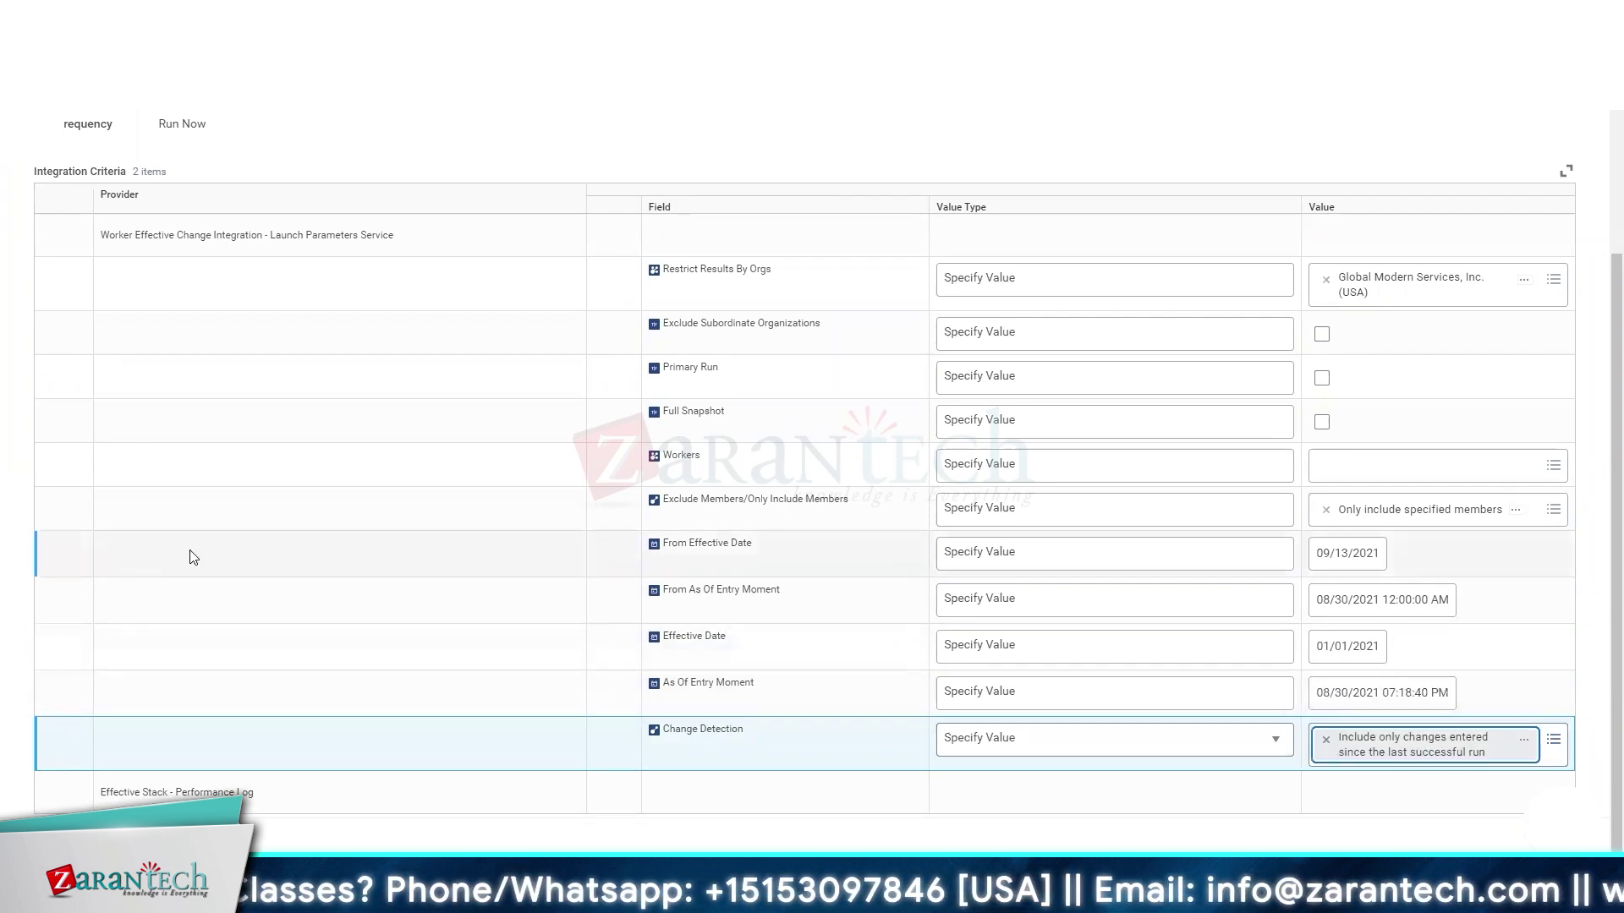
scroll(286, 559, down, 1)
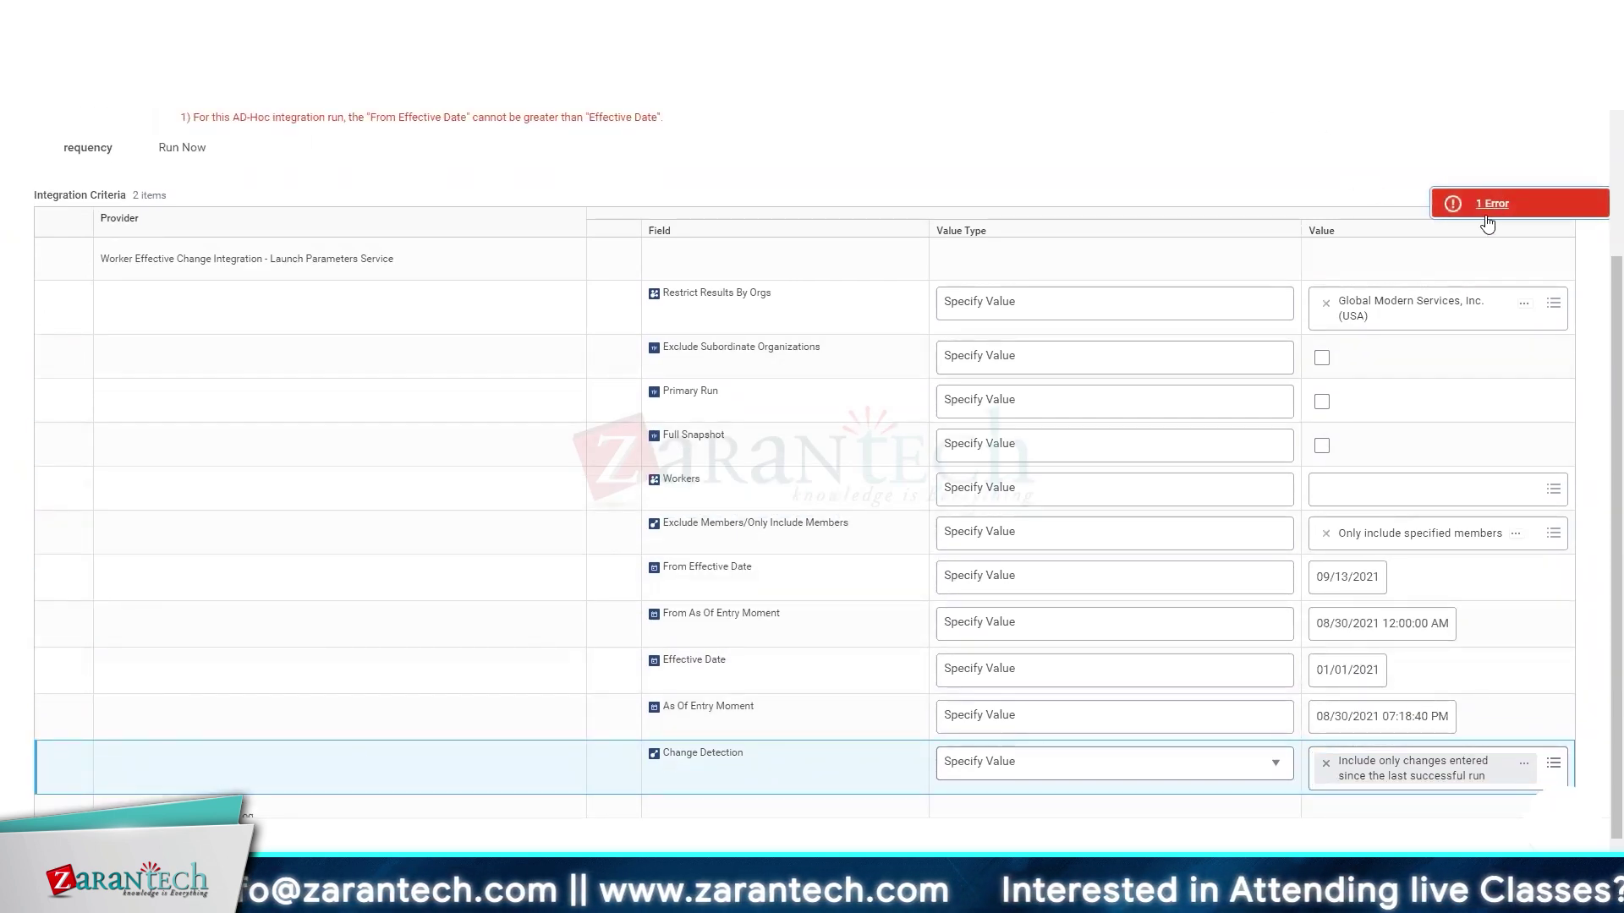
- Set From Effective Date to 08/30/2021, then try the launch again and open the error details
click(1396, 583)
click(1410, 590)
click(1225, 666)
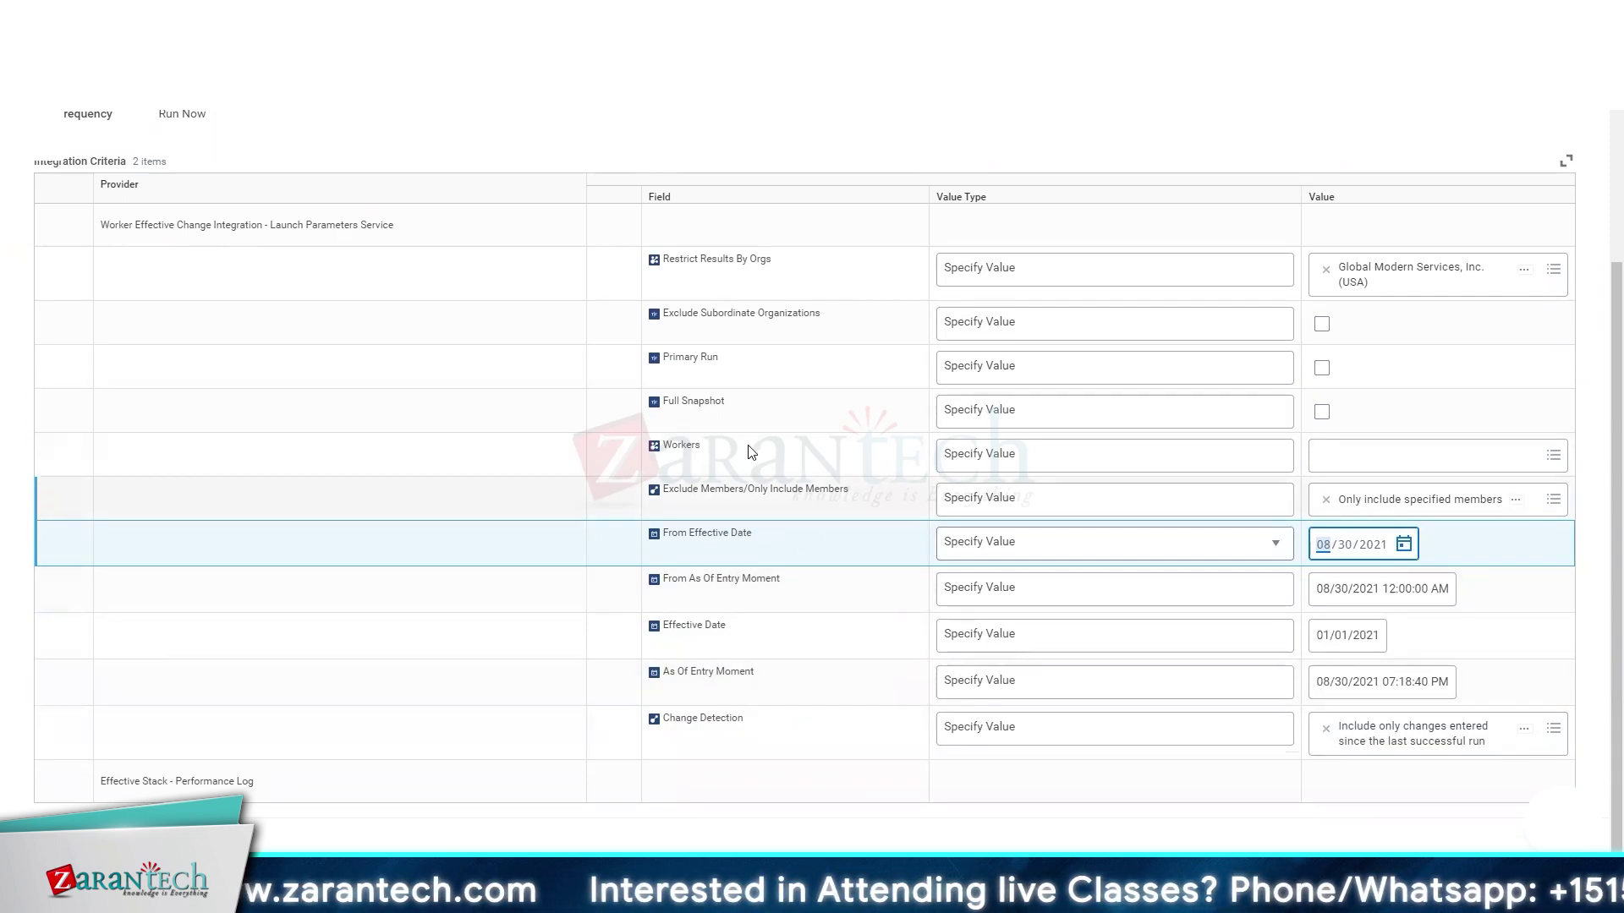
click(531, 787)
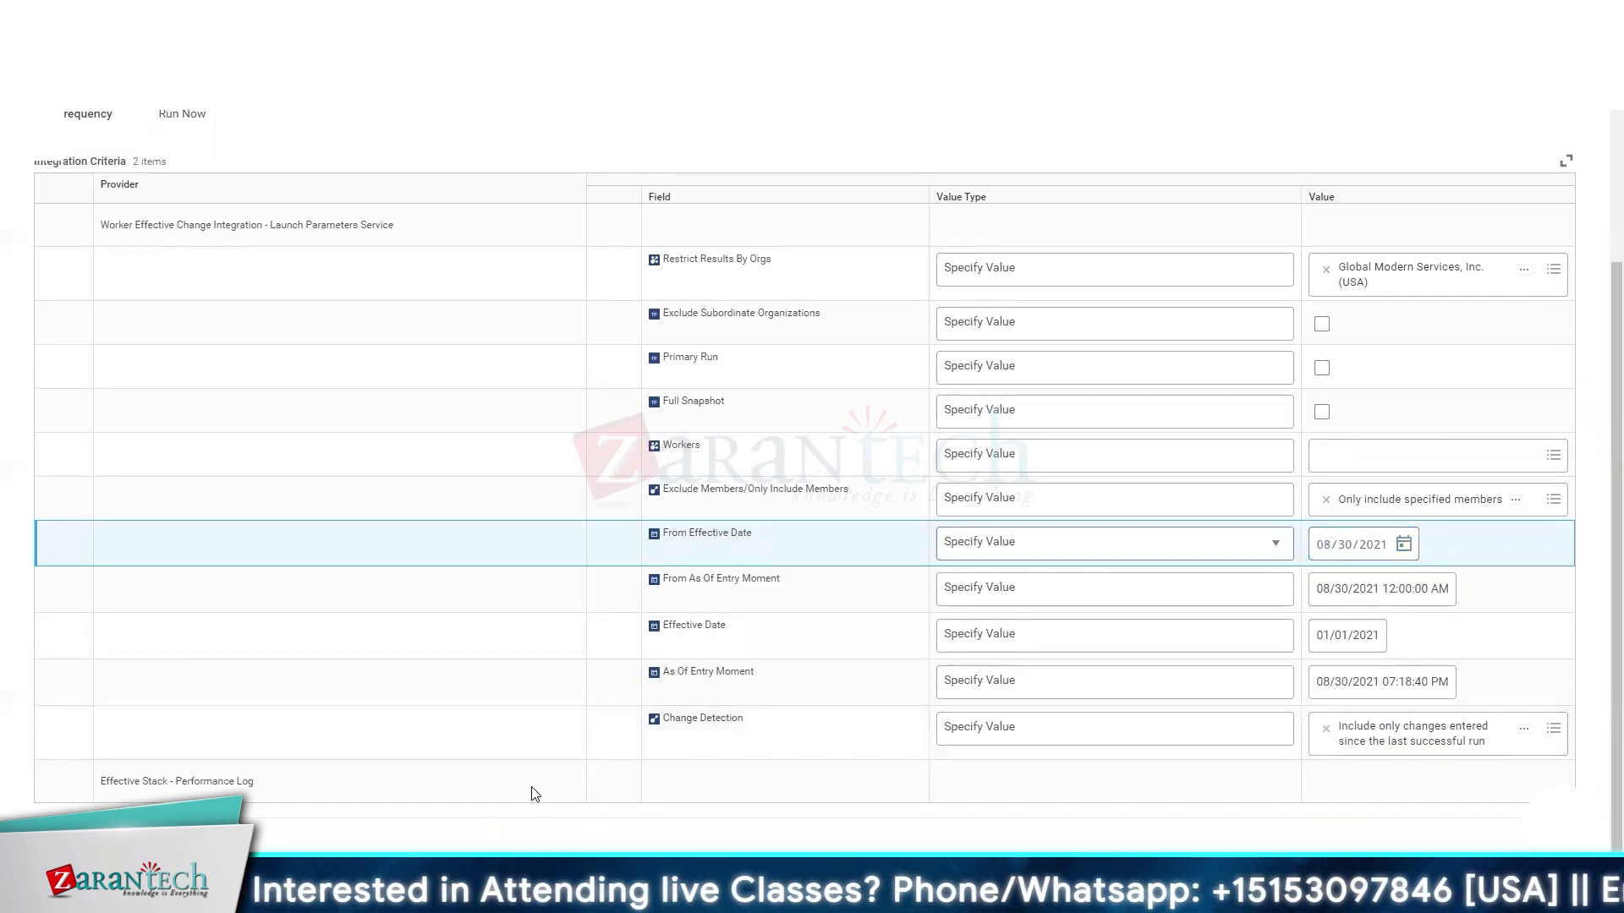
click(1492, 204)
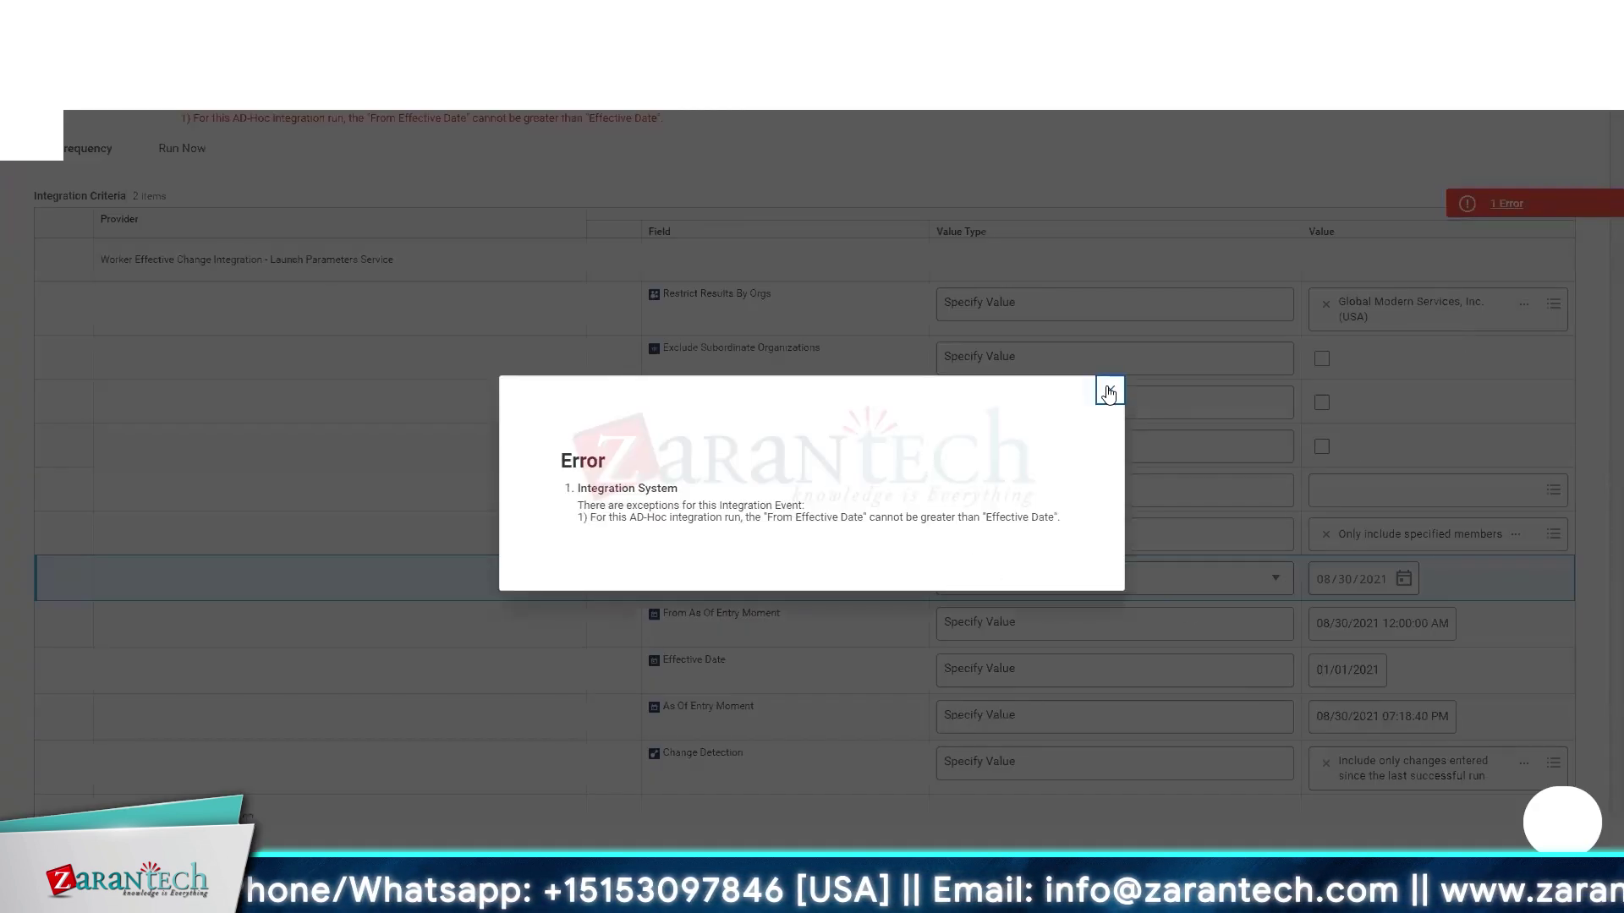
- Review and close the error details, set From Effective Date to 01/01/2021 and launch the integration
click(1109, 391)
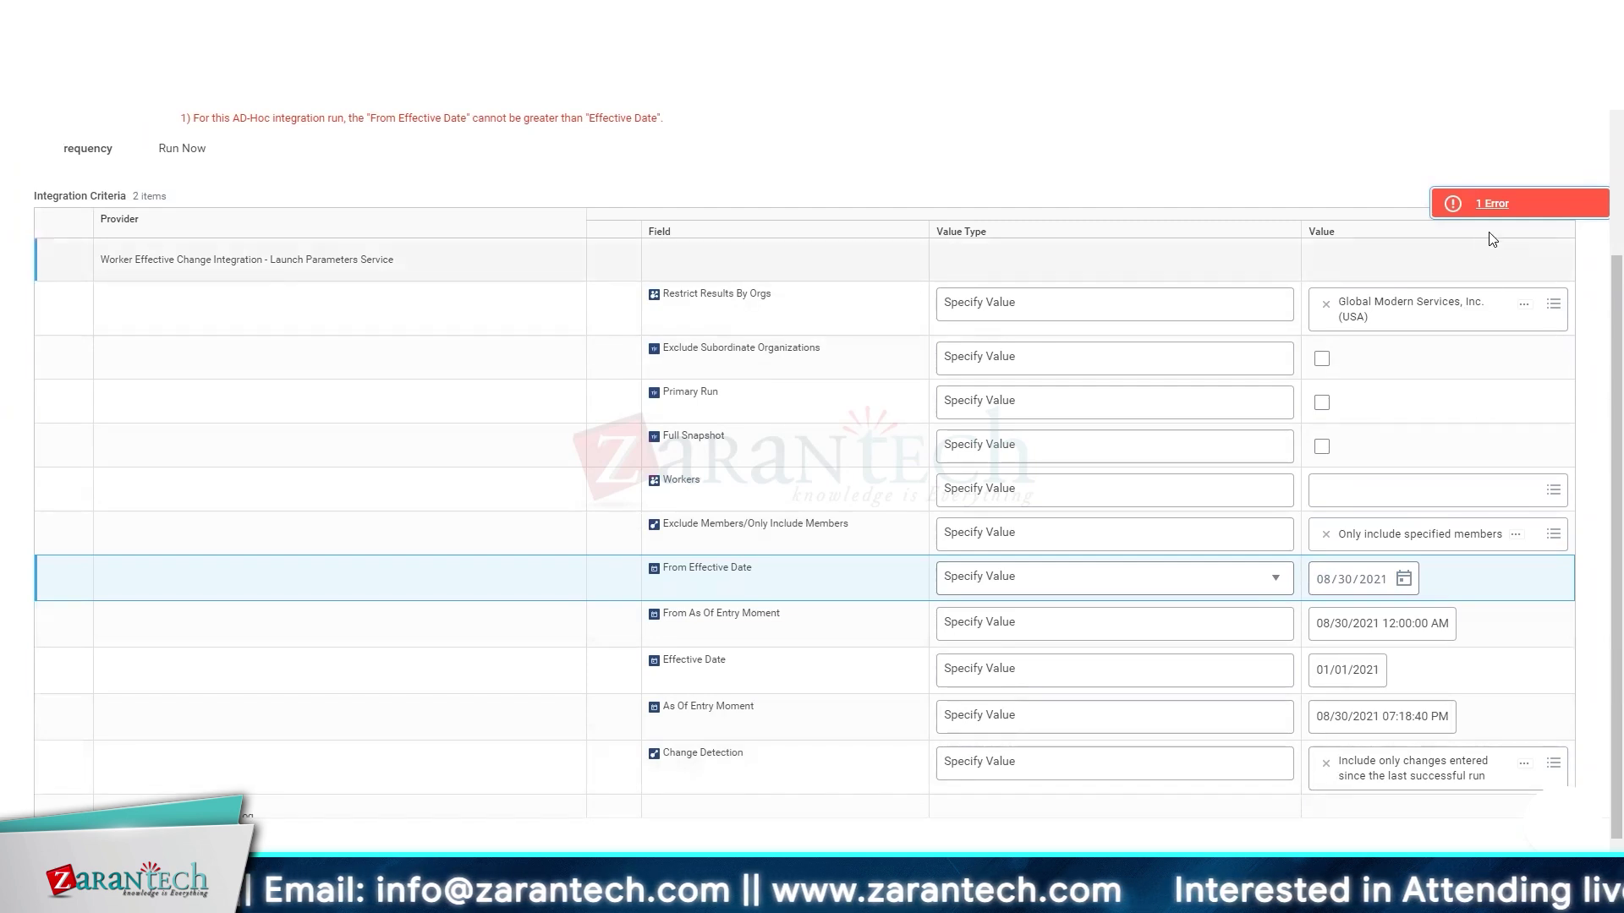
click(1493, 203)
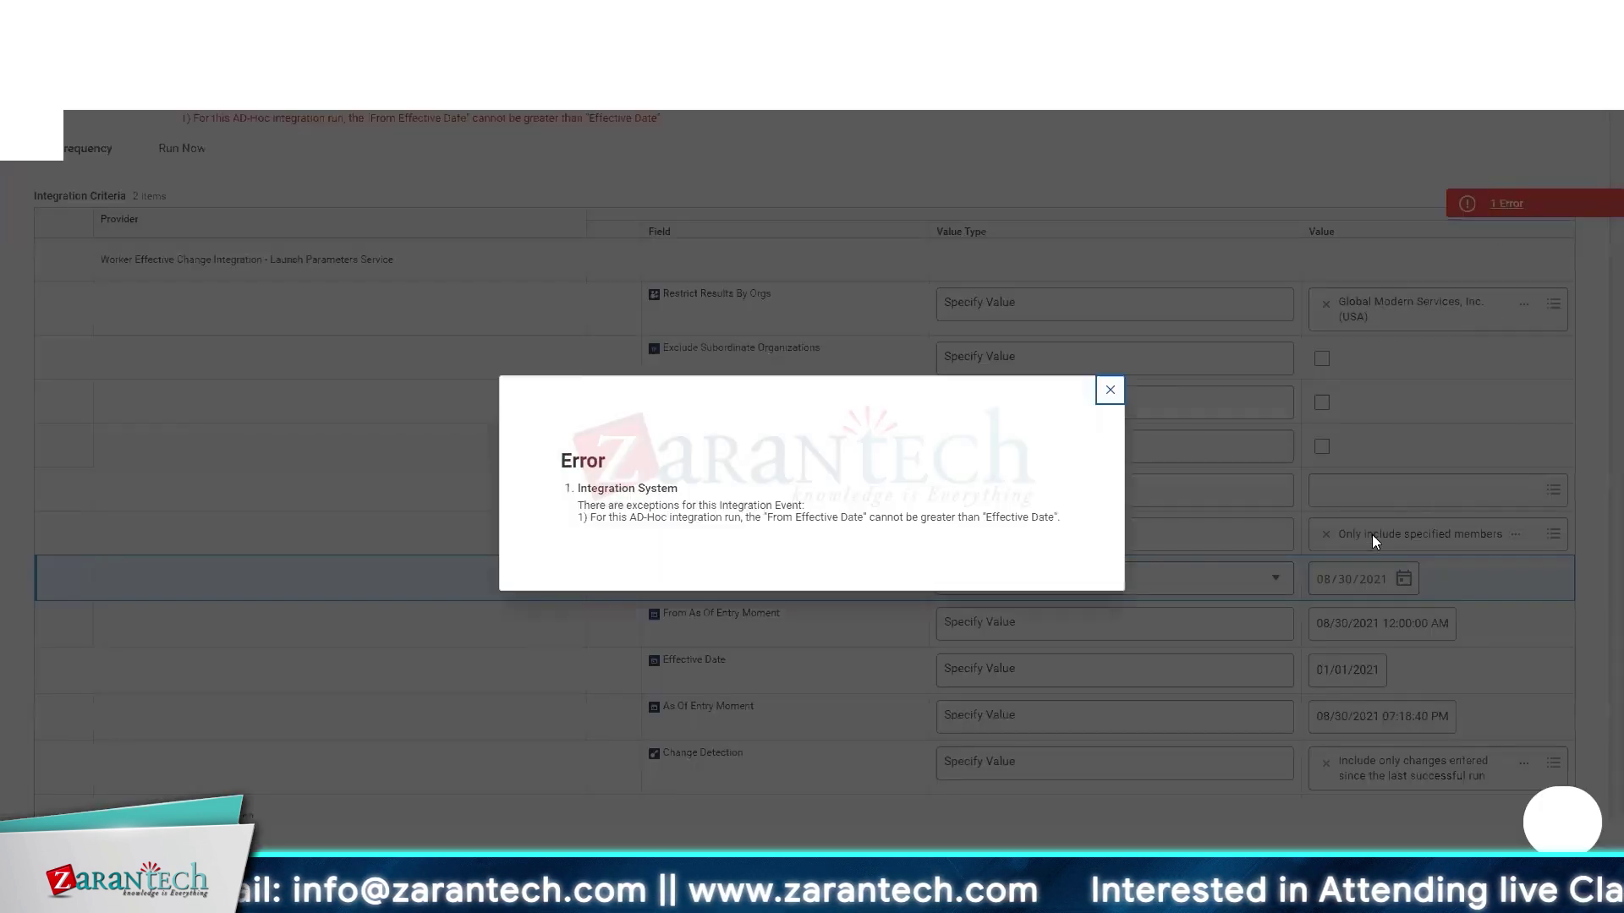
click(1109, 391)
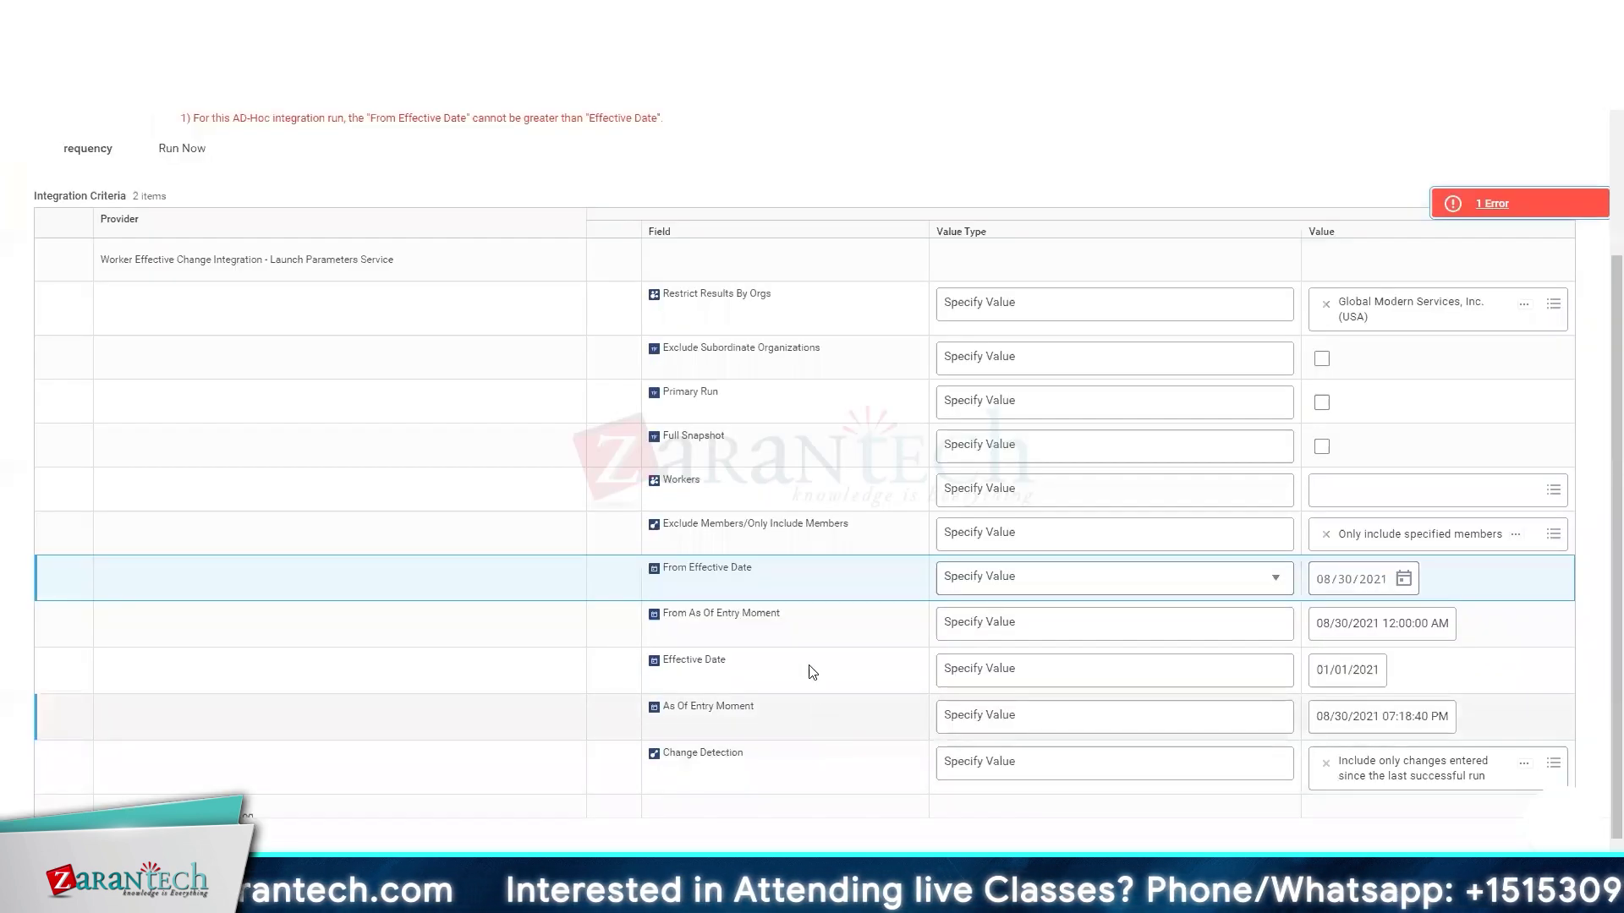
click(1320, 579)
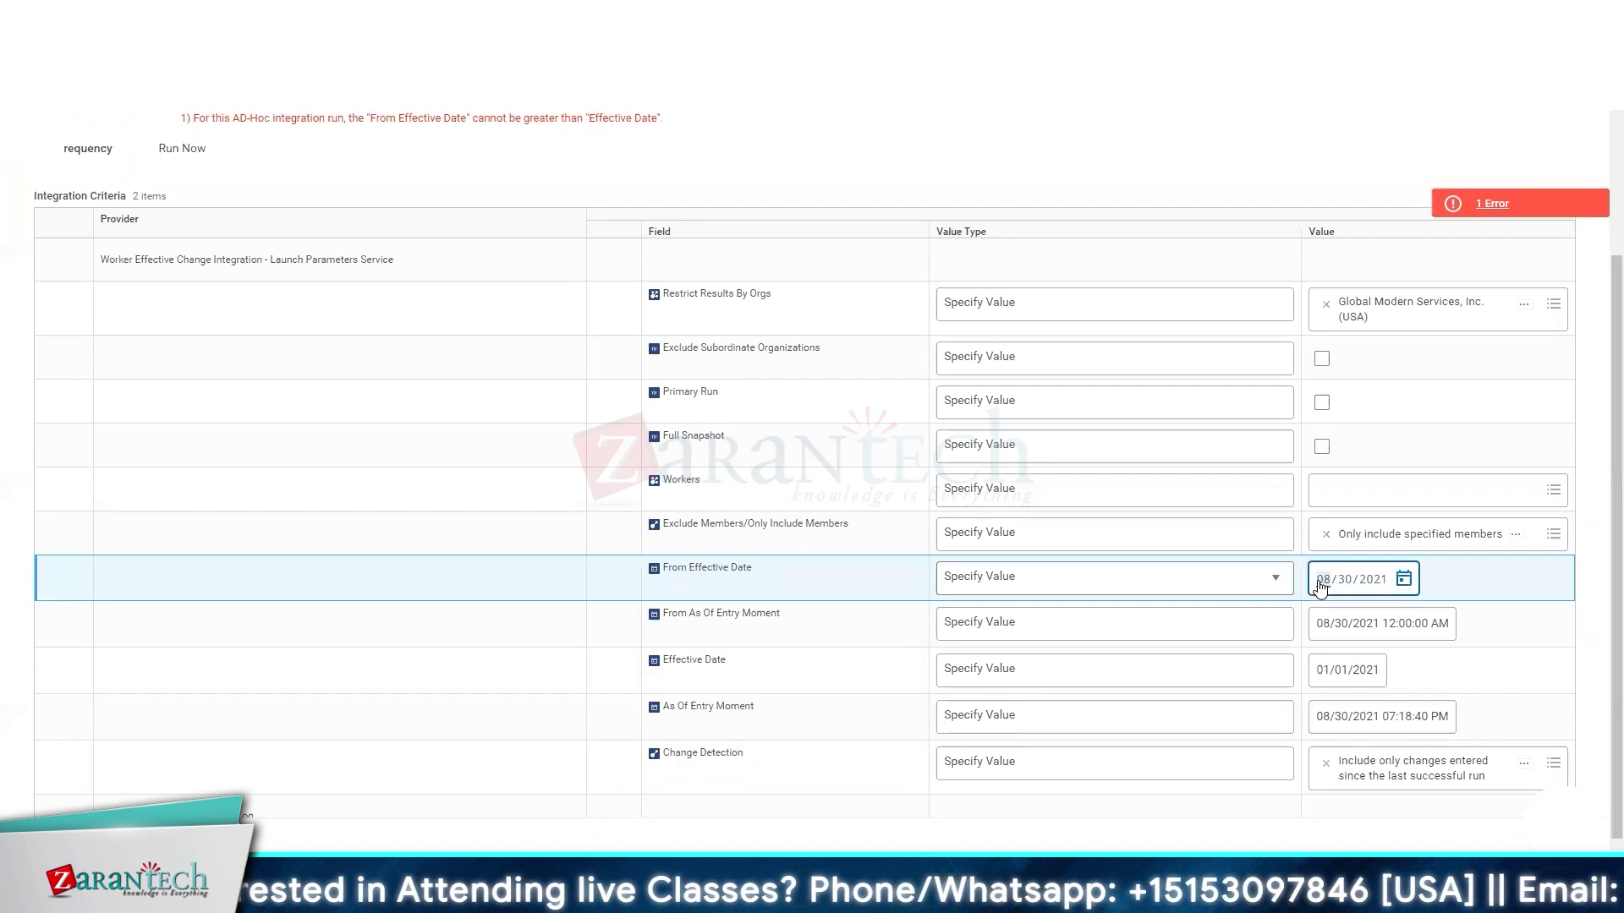
text(01/01)
click(489, 735)
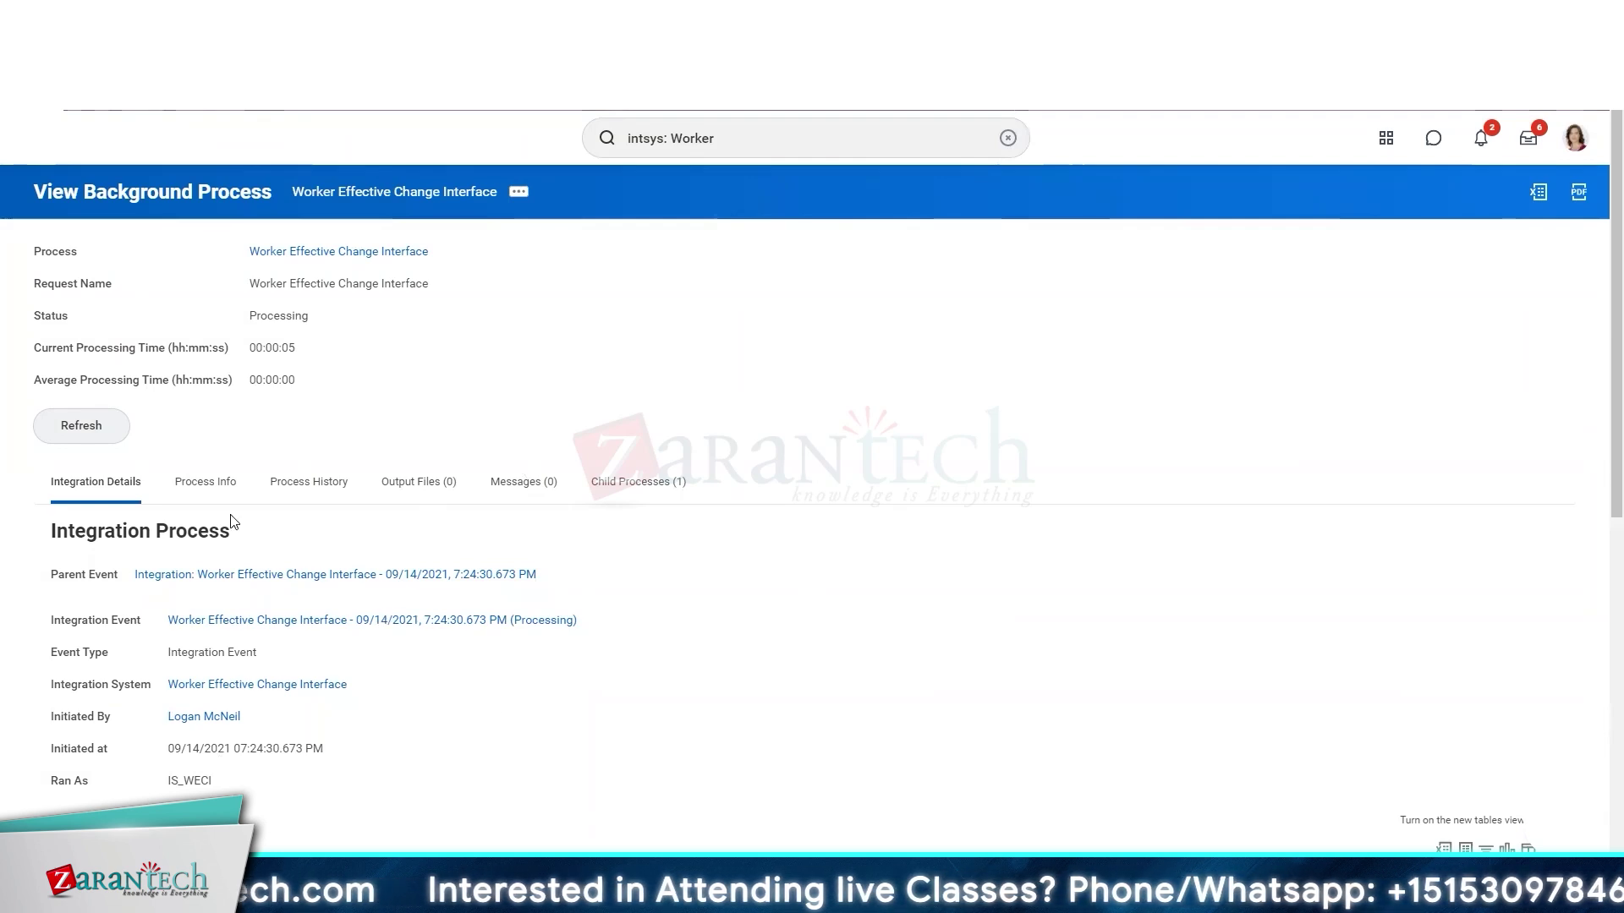
- Refresh the Worker Effective Change Interface background process and examine its child processes and integration event parameters
click(123, 439)
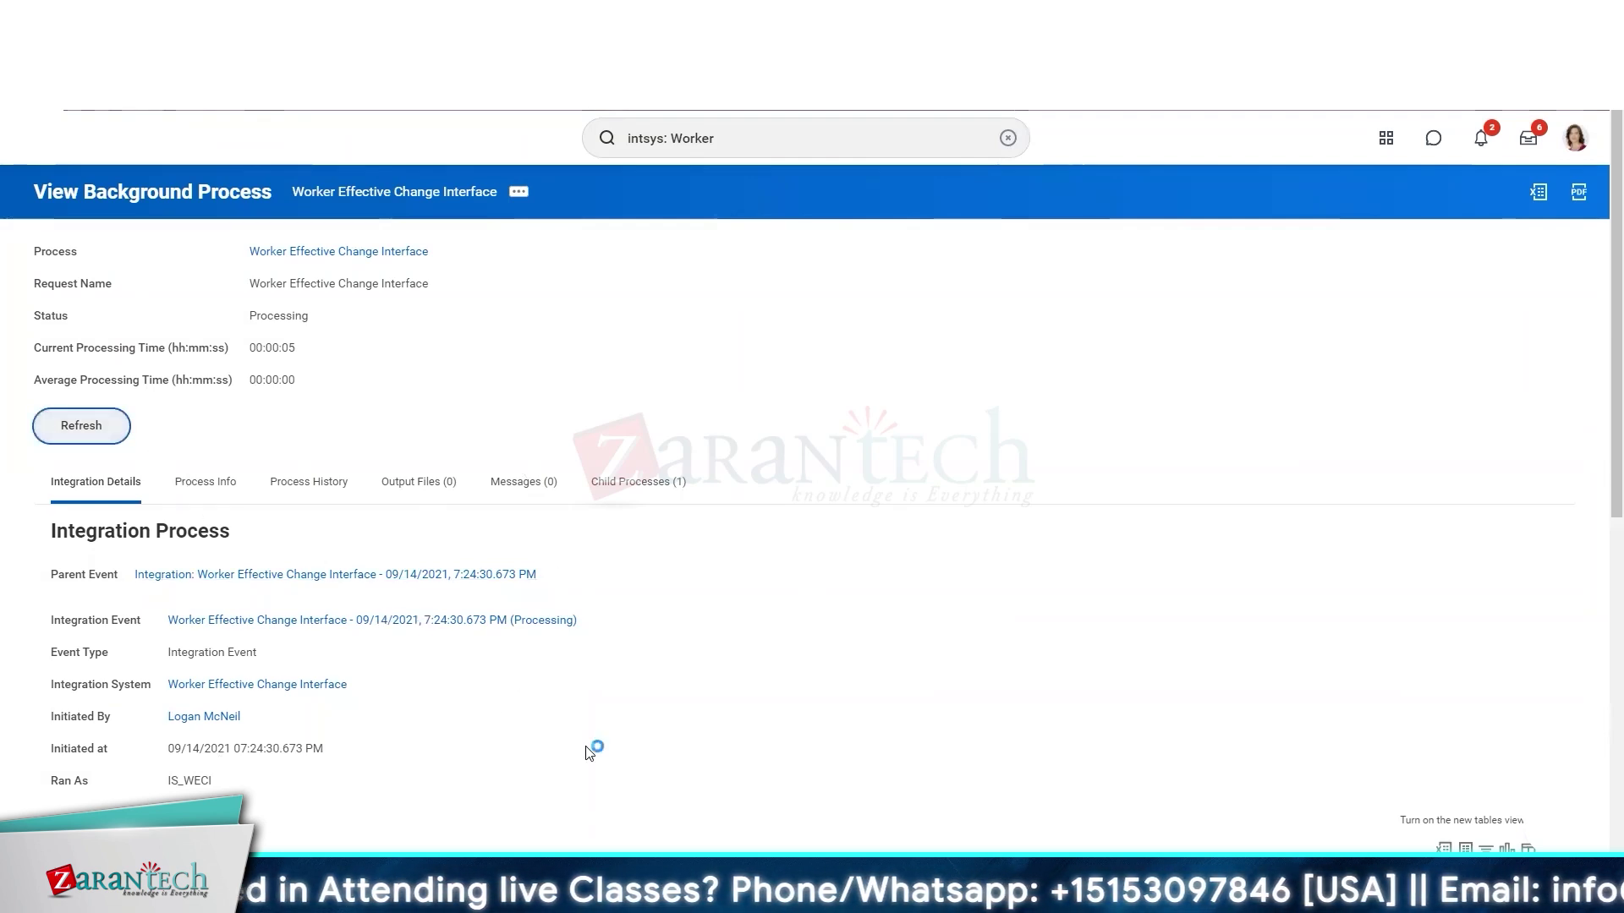
scroll(586, 750, down, 5)
scroll(590, 752, down, 2)
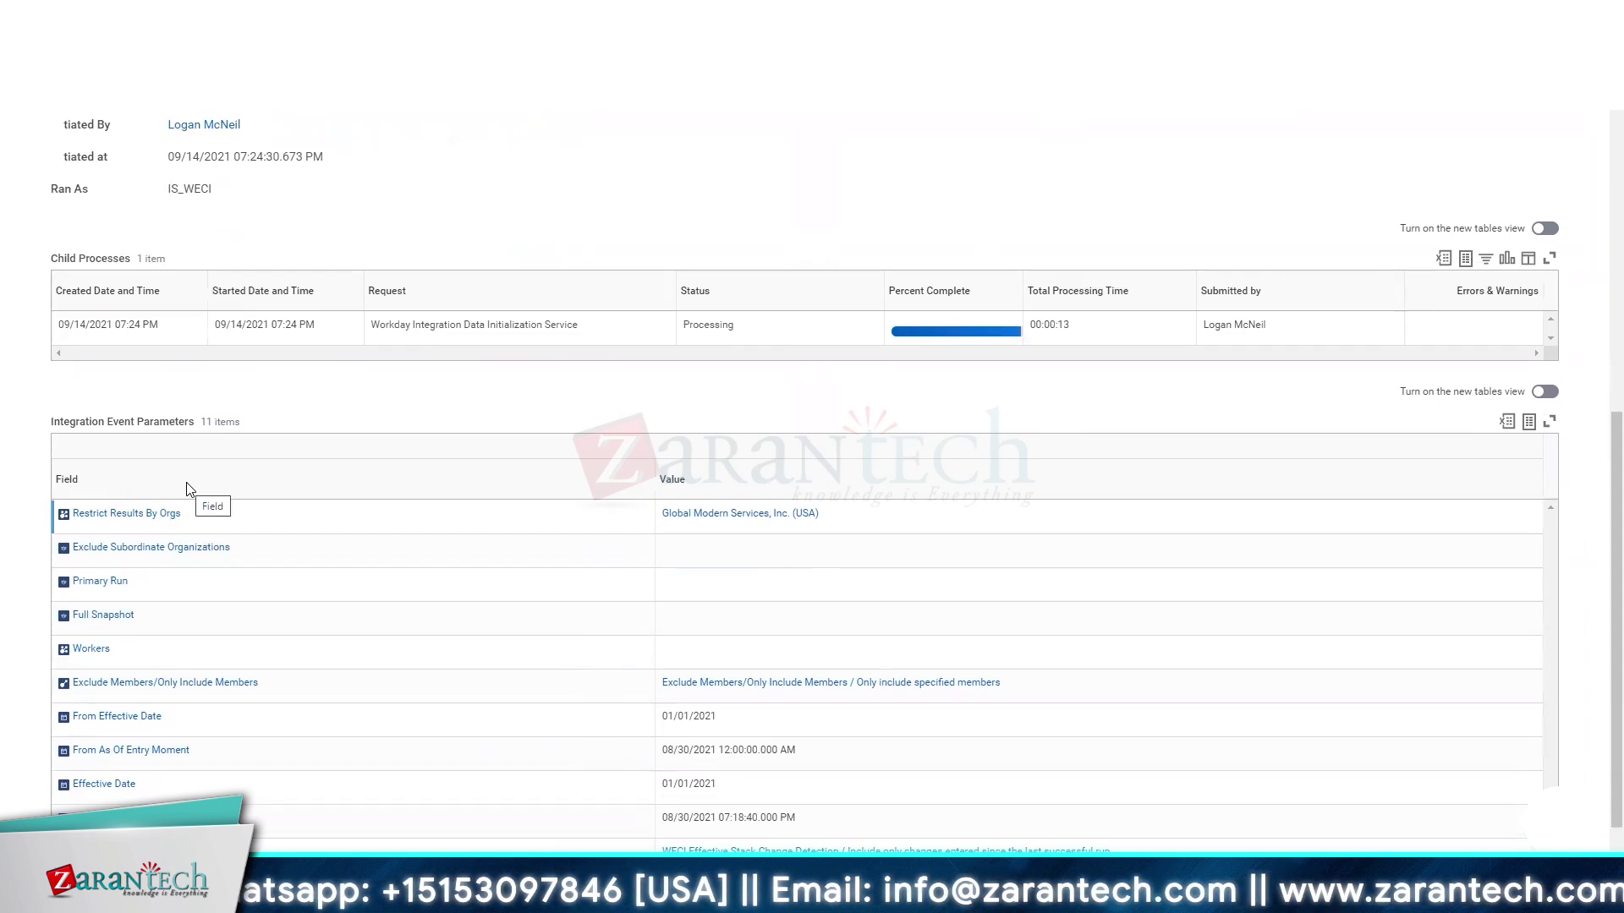
scroll(188, 489, down, 1)
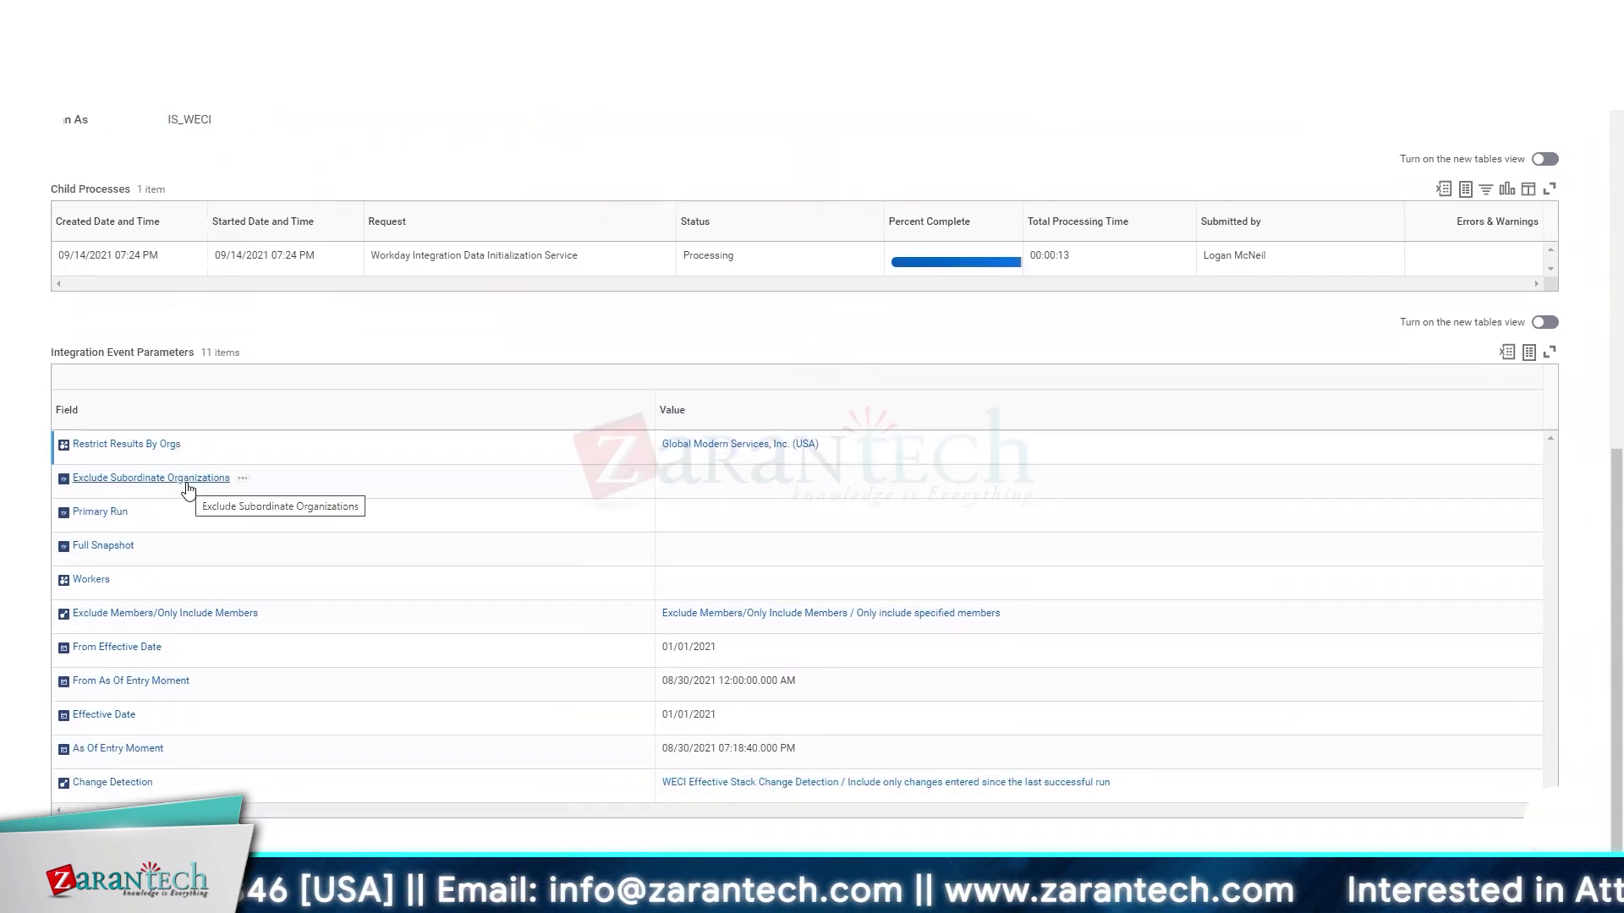
scroll(188, 489, up, 8)
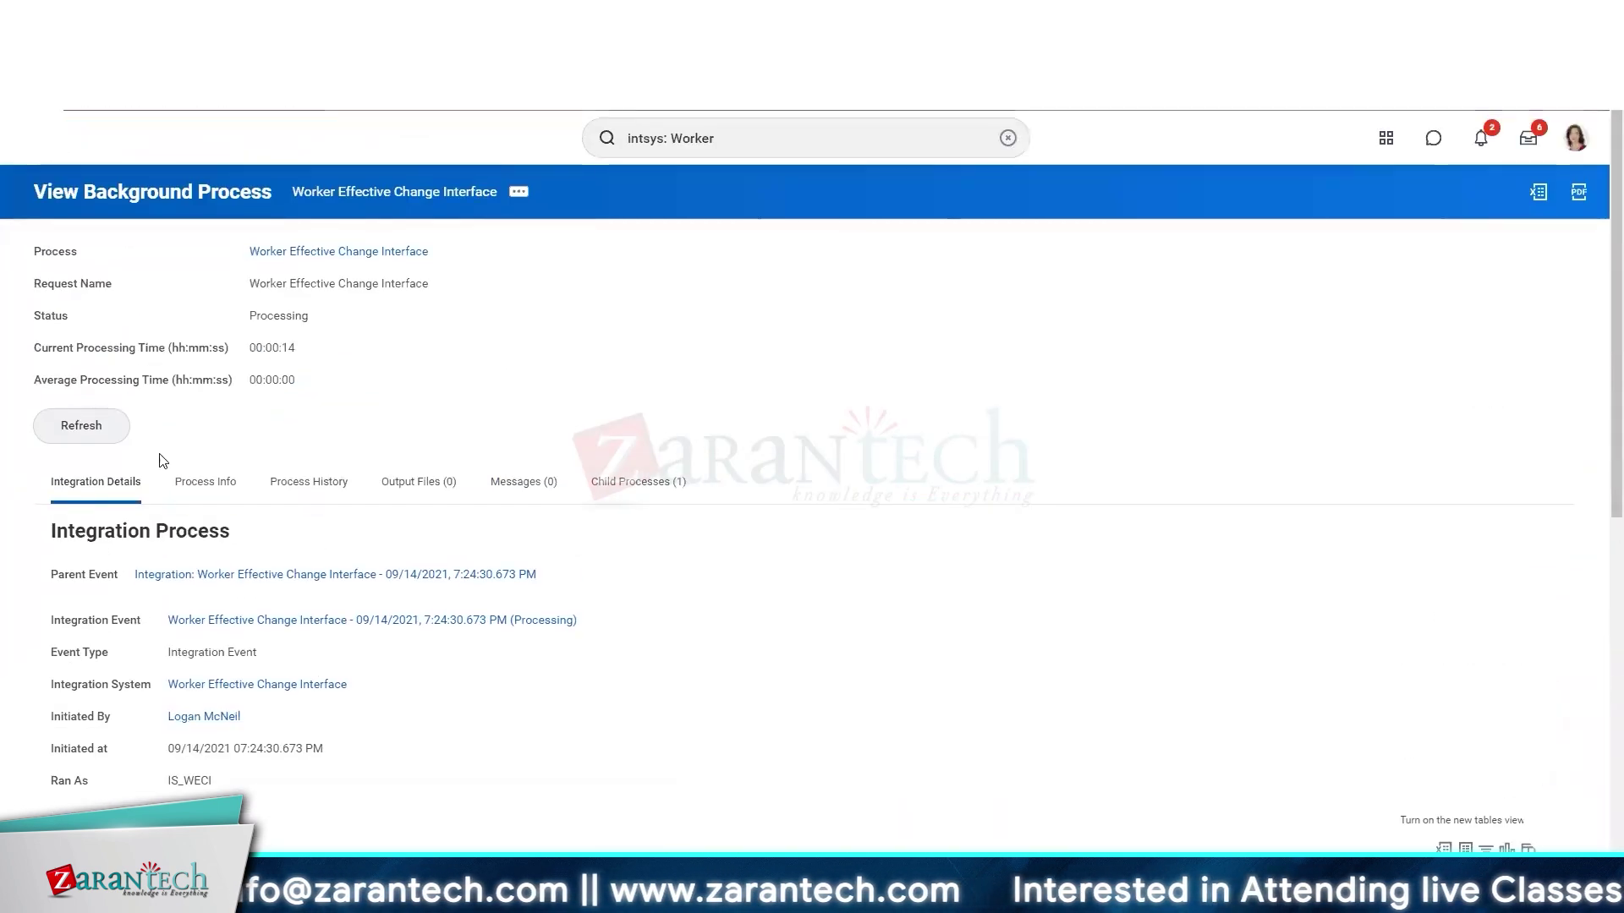
- Refresh the background process repeatedly and check its status, processing time and child process progress against the launch parameters
click(83, 436)
scroll(101, 548, down, 10)
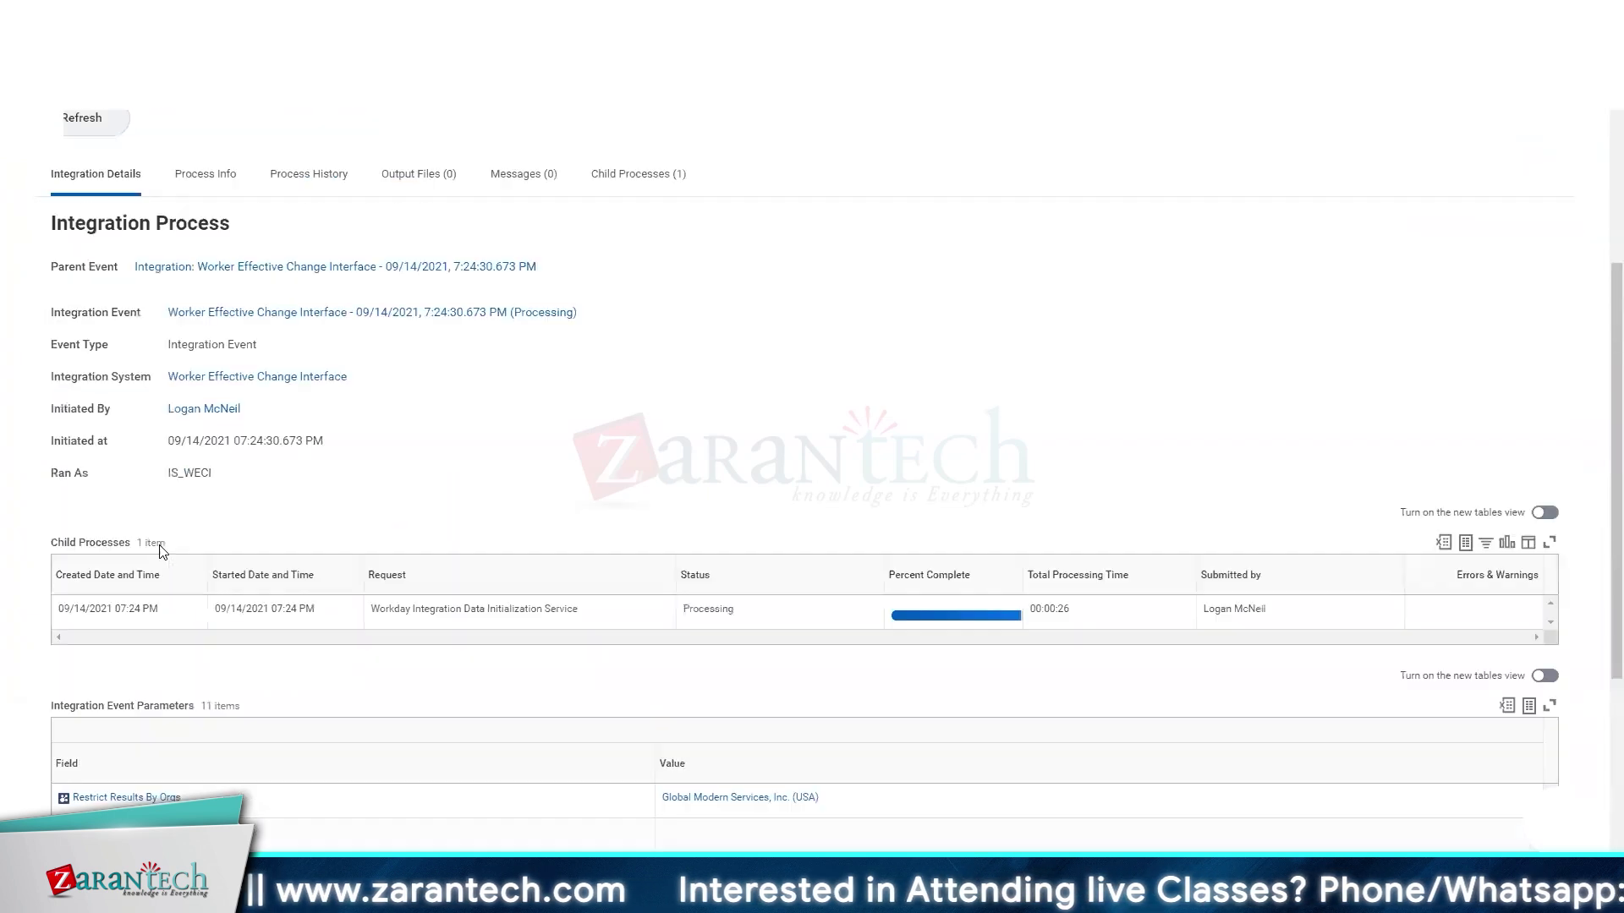
scroll(161, 551, up, 5)
scroll(320, 689, up, 4)
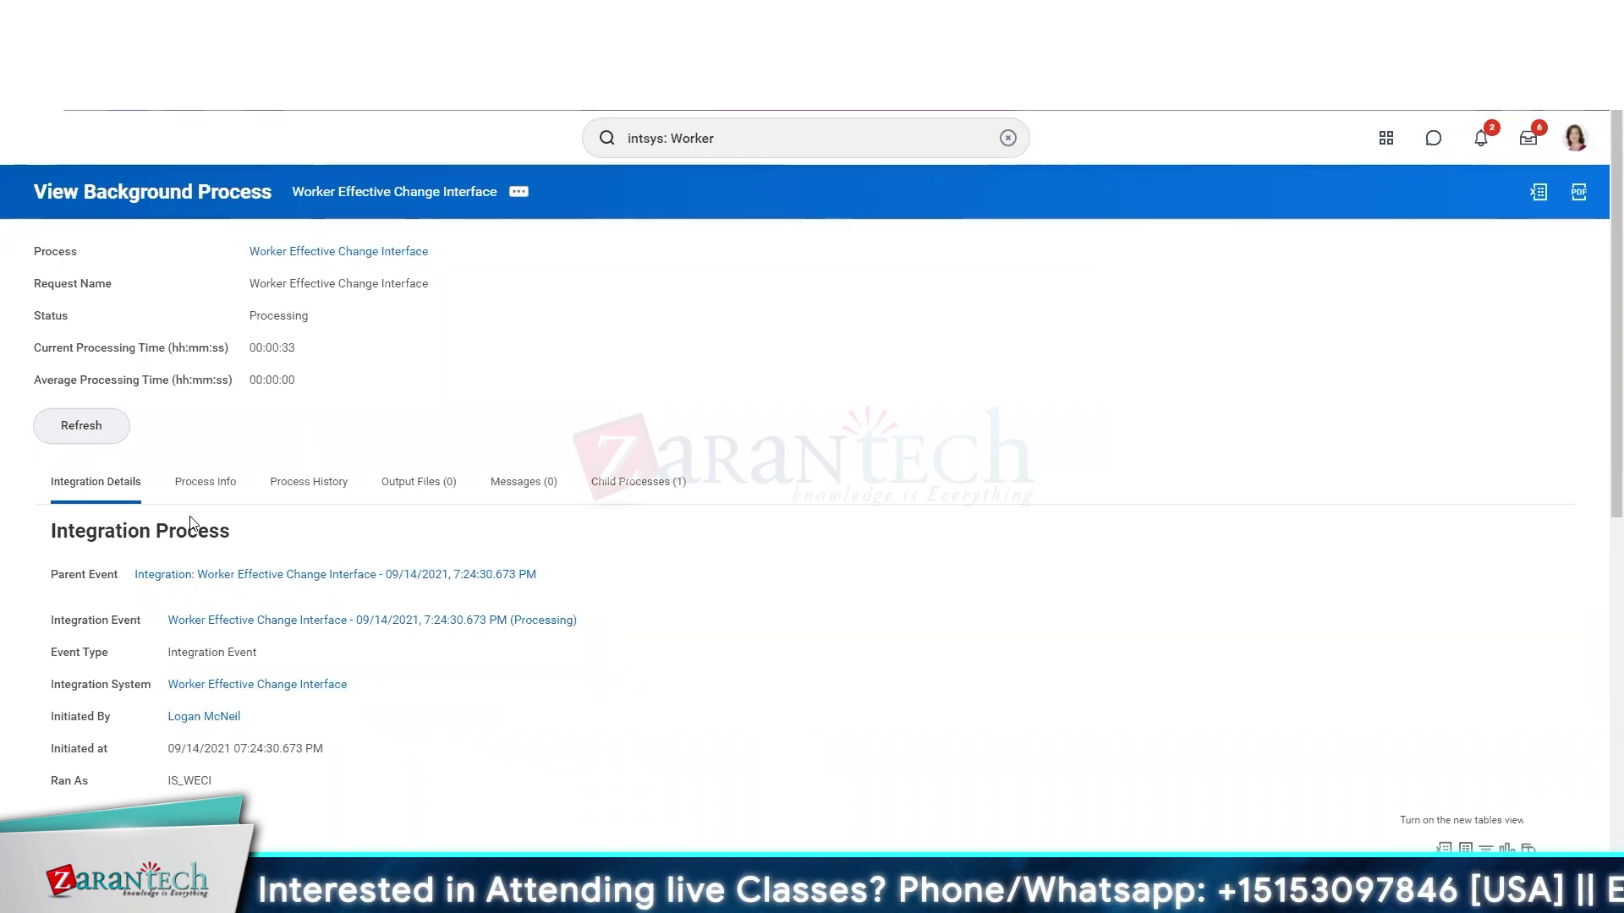
click(76, 426)
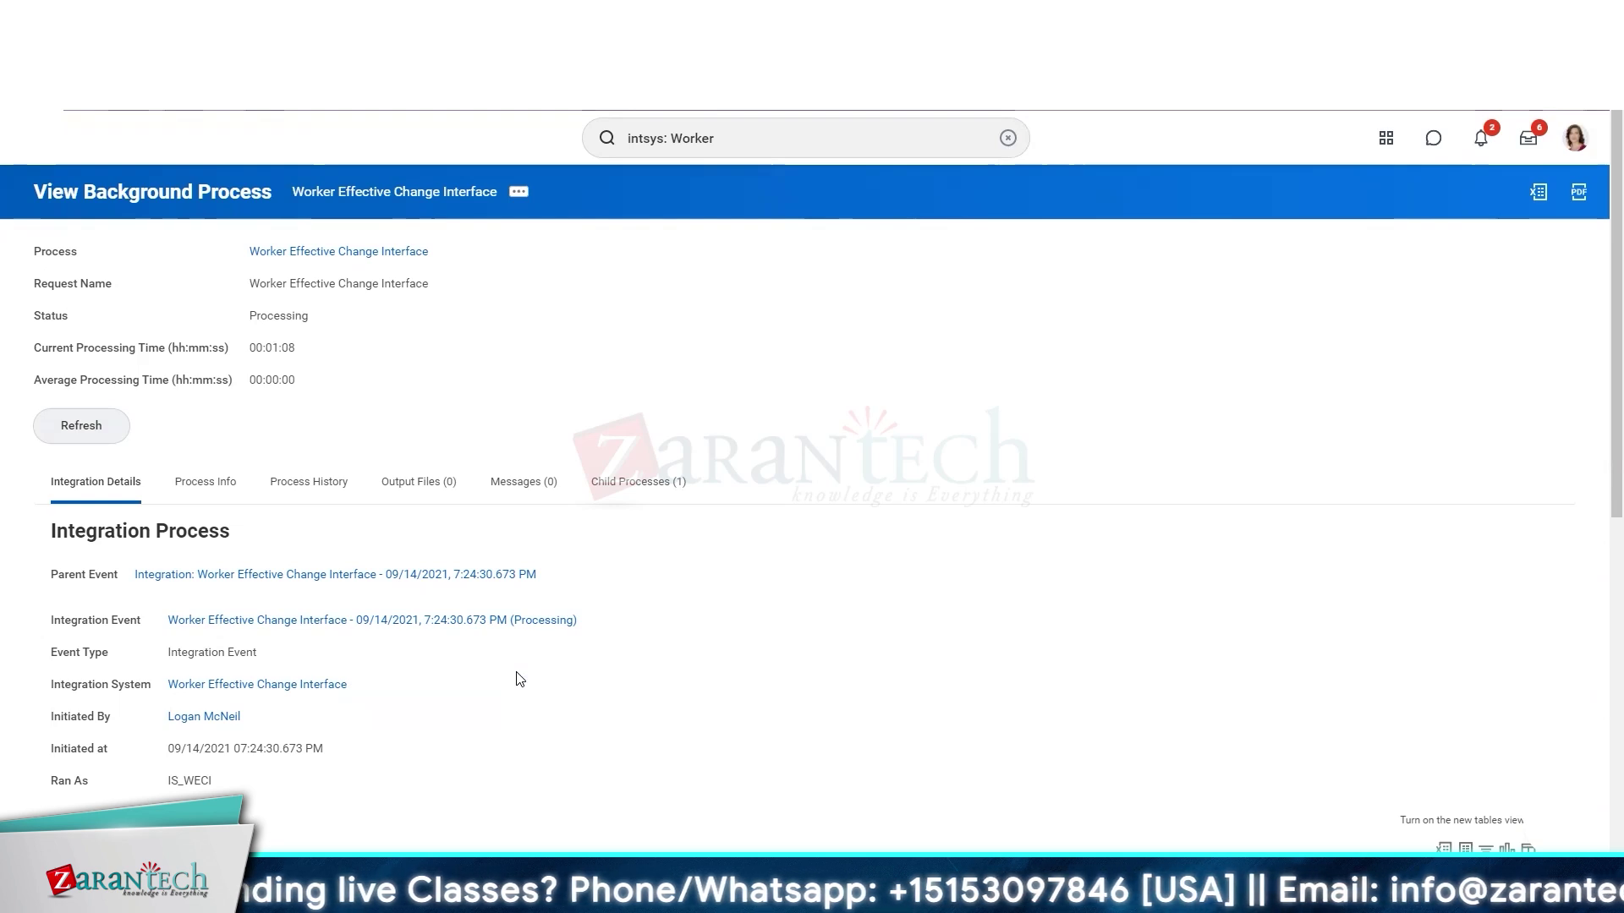
scroll(519, 679, down, 8)
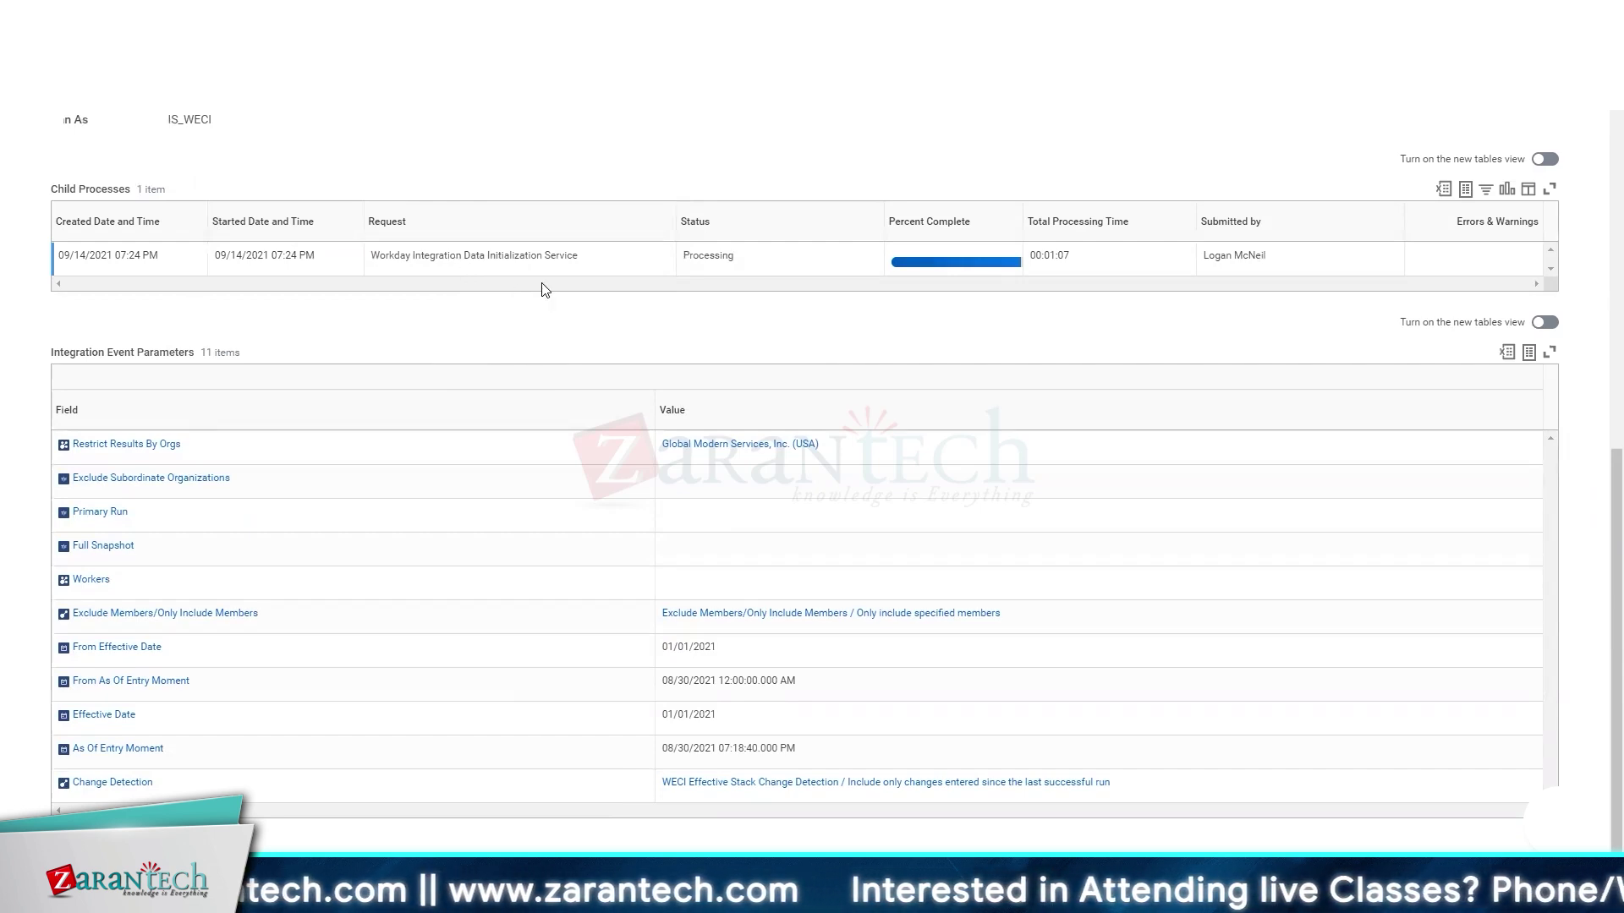
scroll(501, 373, up, 4)
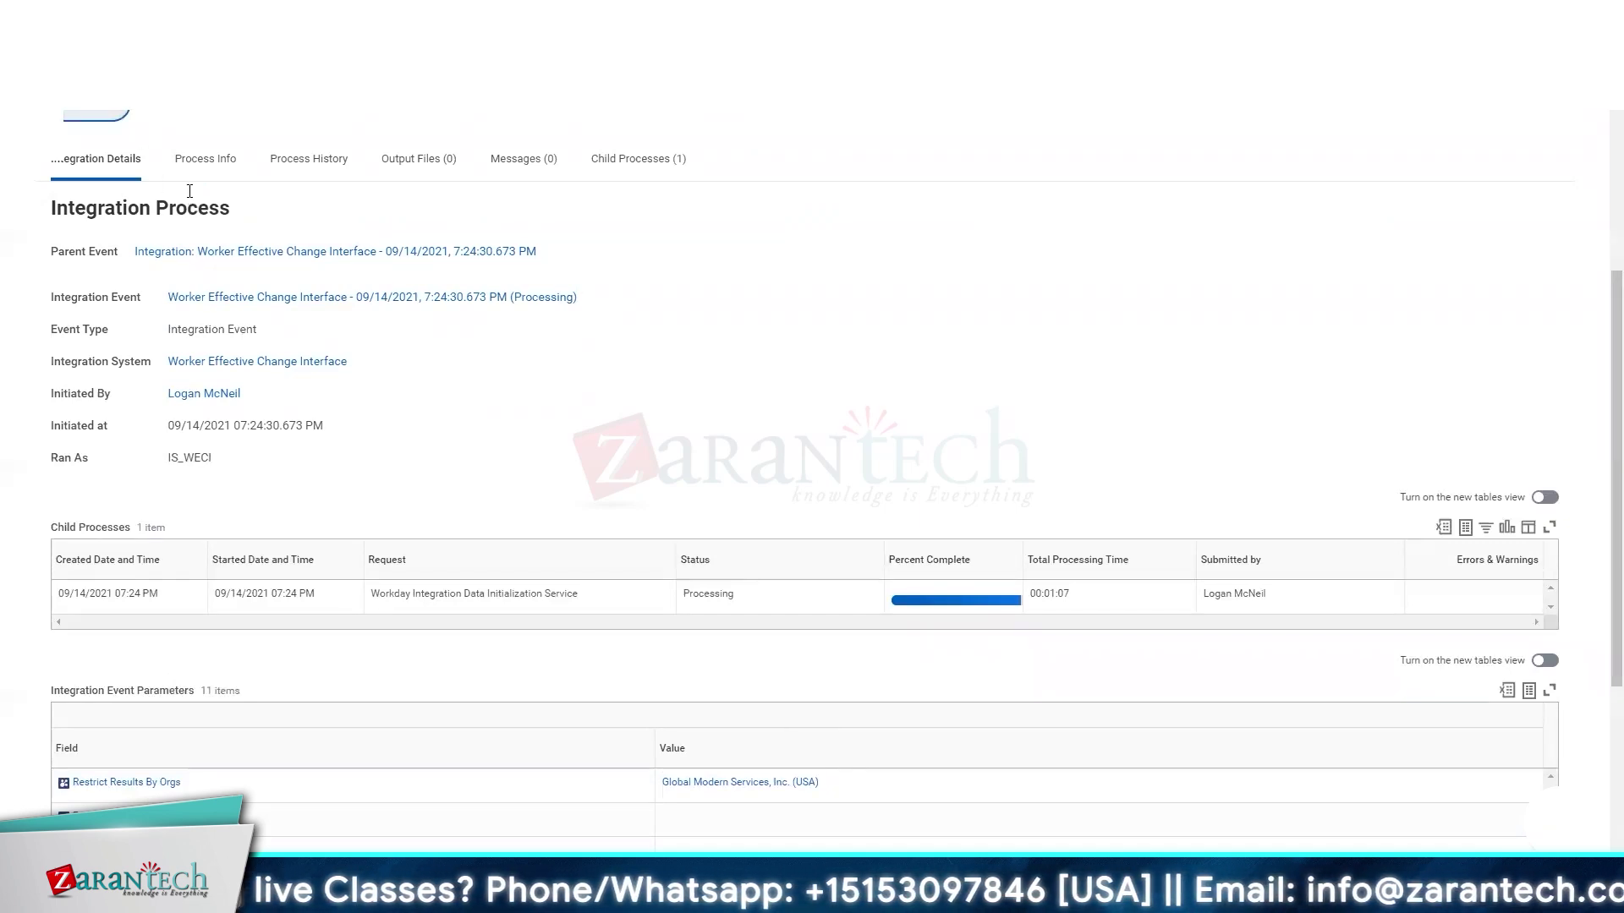
scroll(189, 192, up, 4)
scroll(289, 634, down, 2)
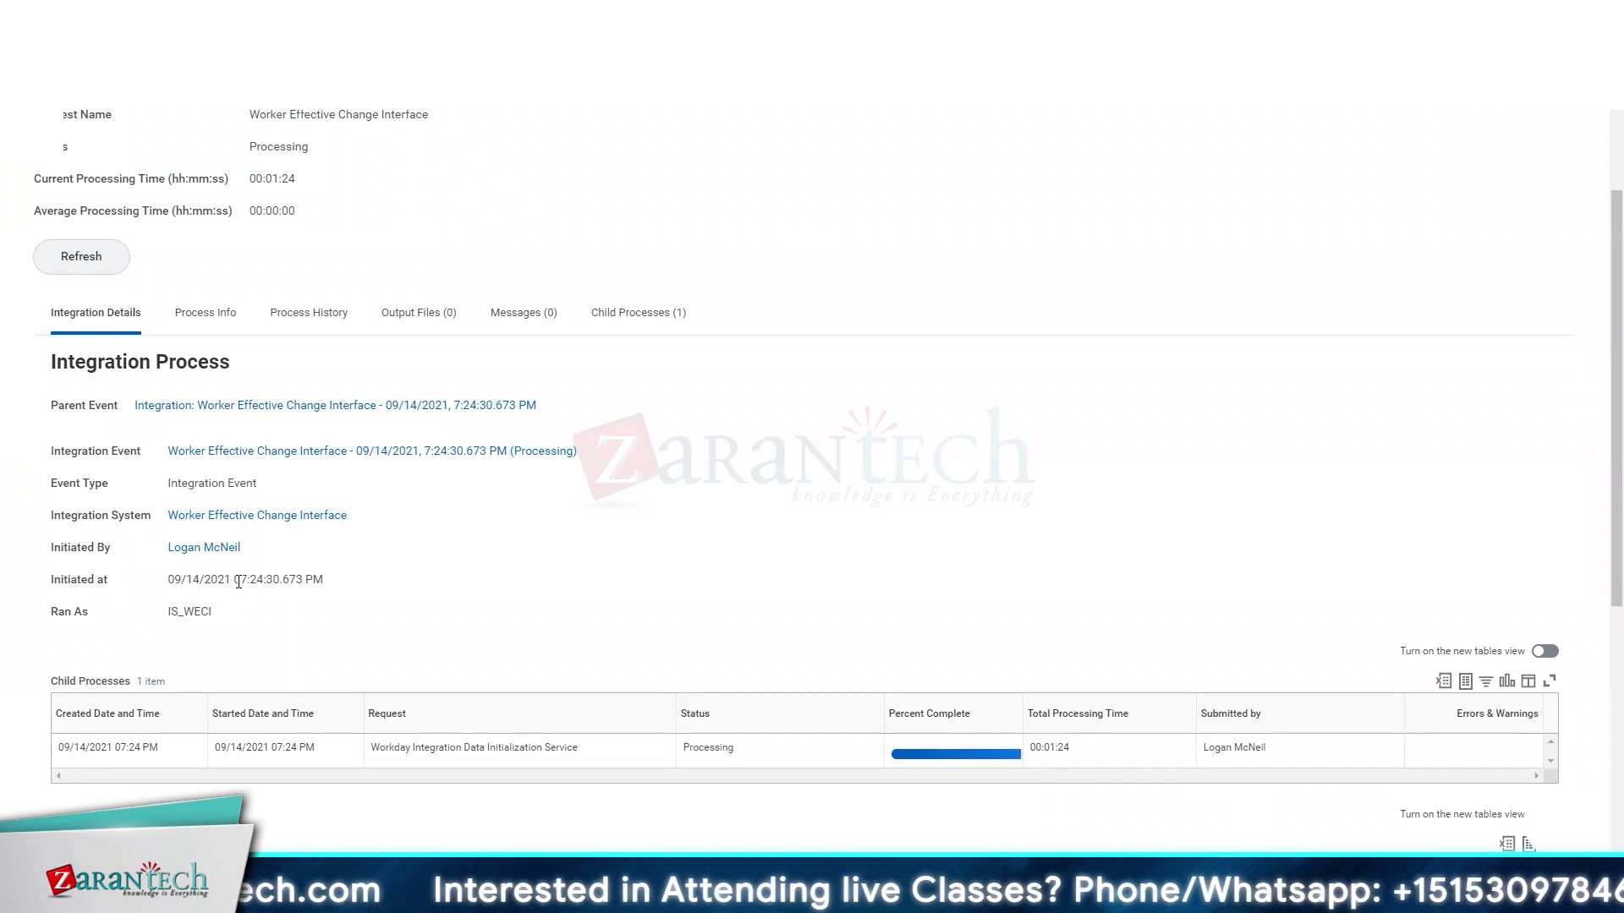
scroll(217, 640, down, 6)
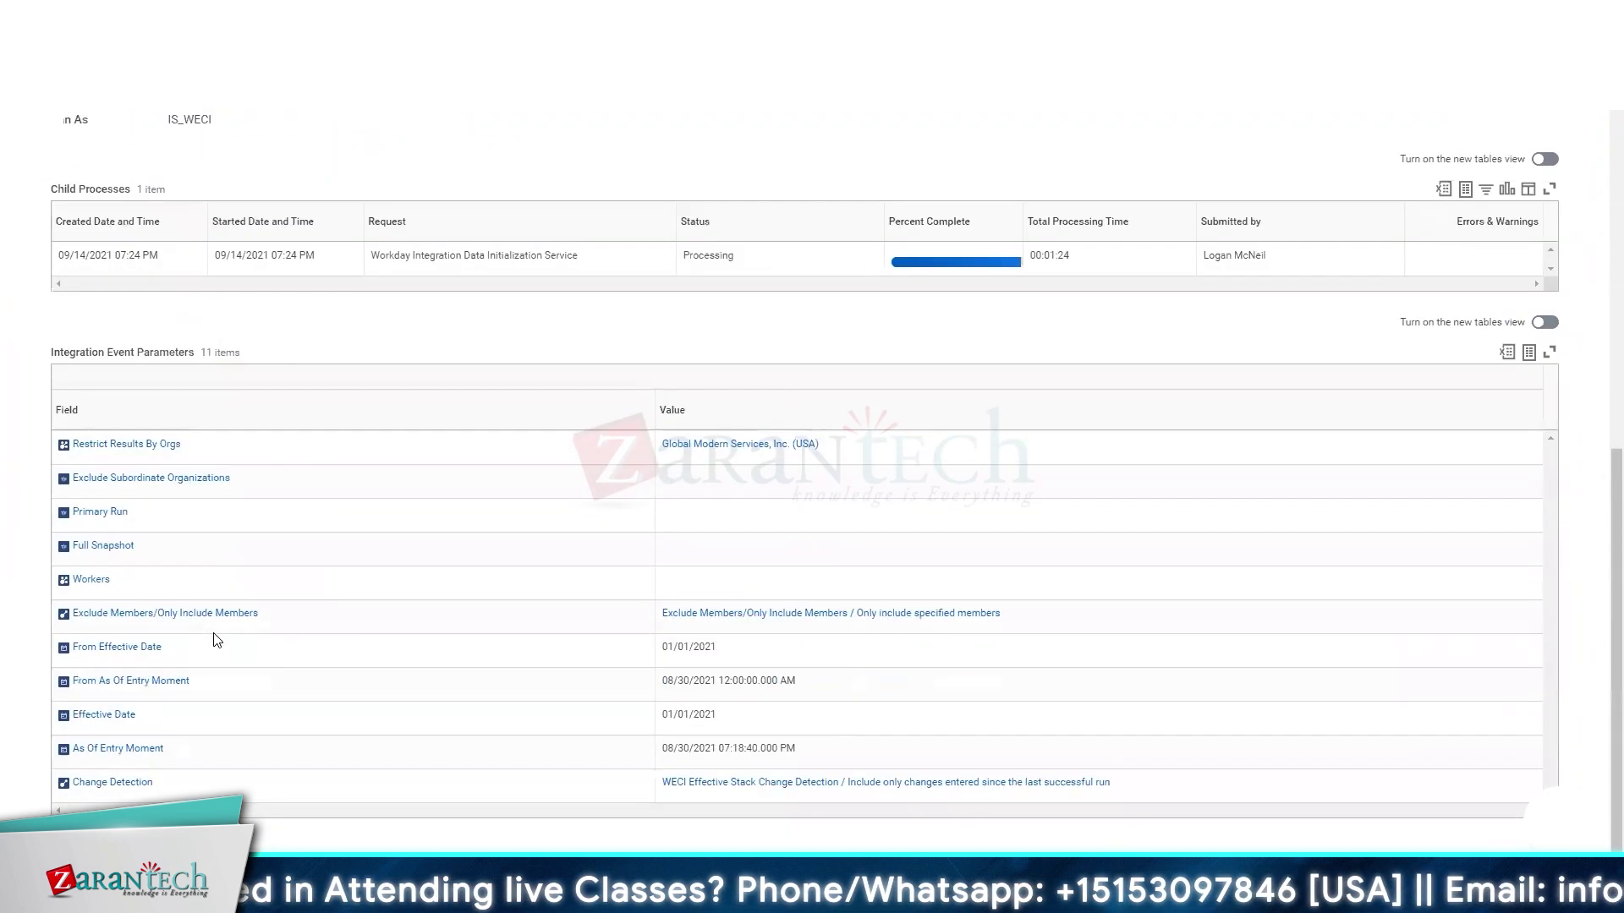
scroll(216, 640, up, 5)
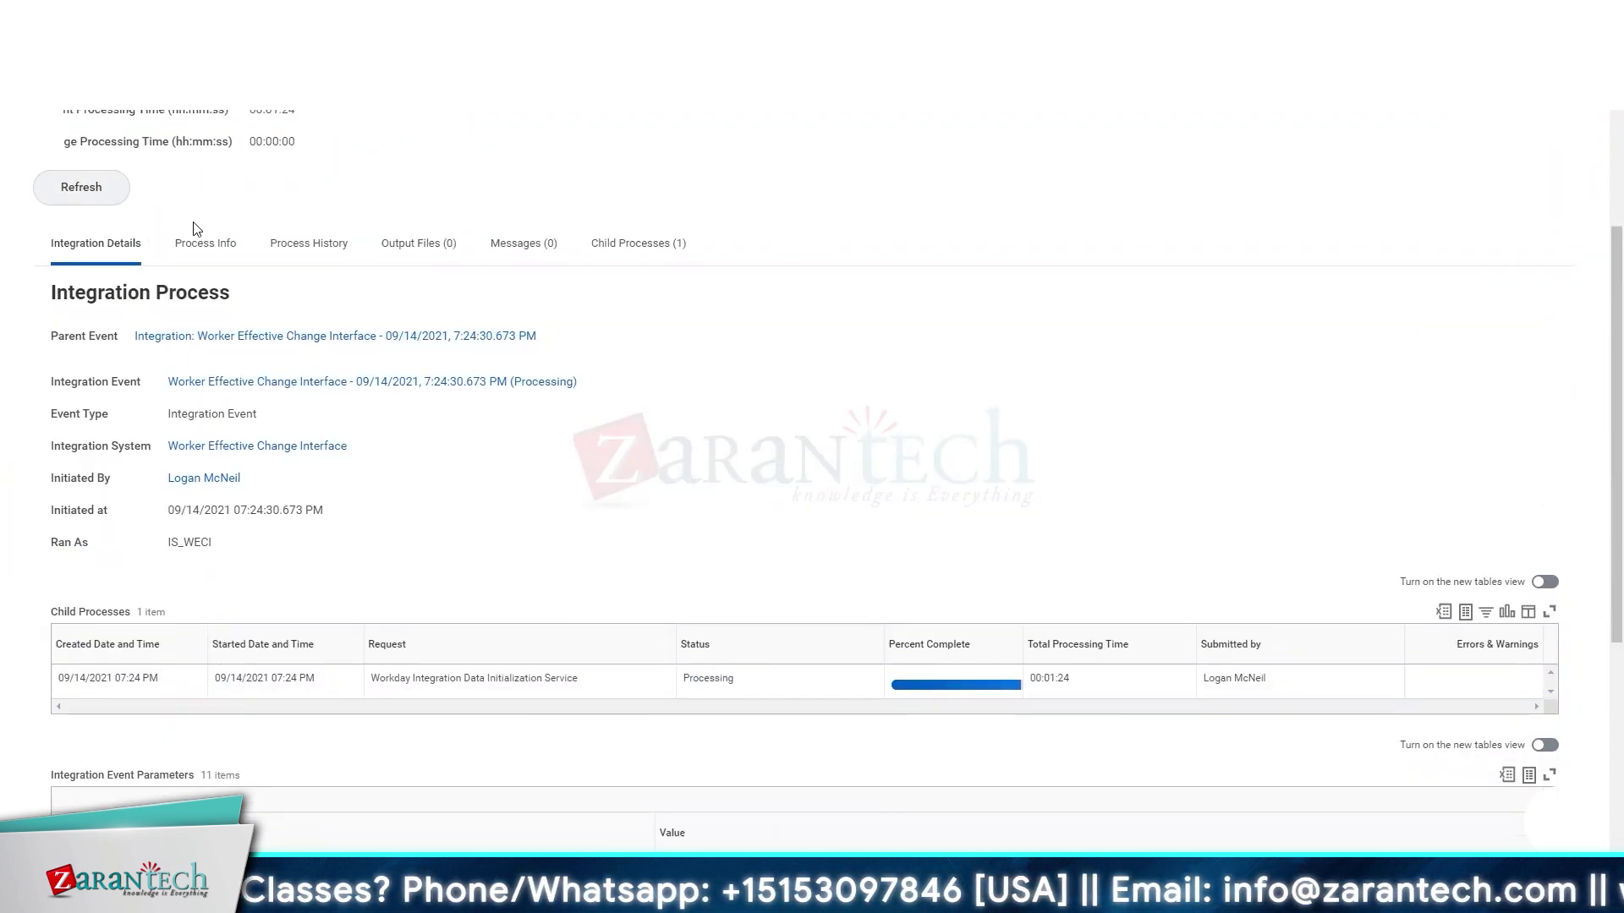
- Examine the run's process info with its Technical Details expanded, the process history and the child processes
click(200, 241)
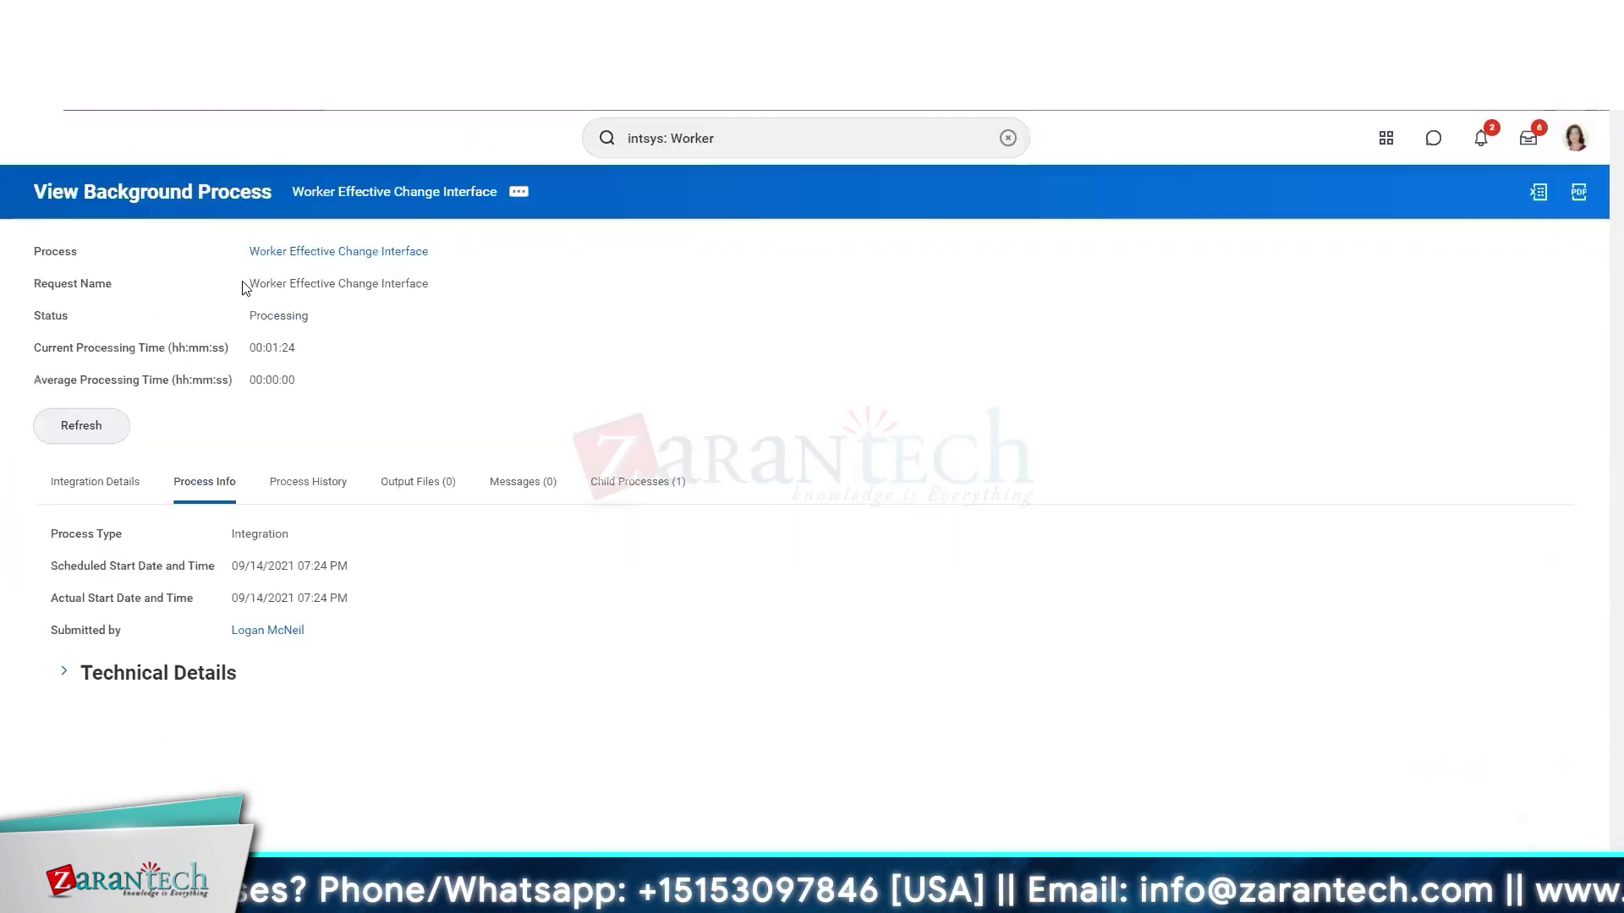
click(84, 682)
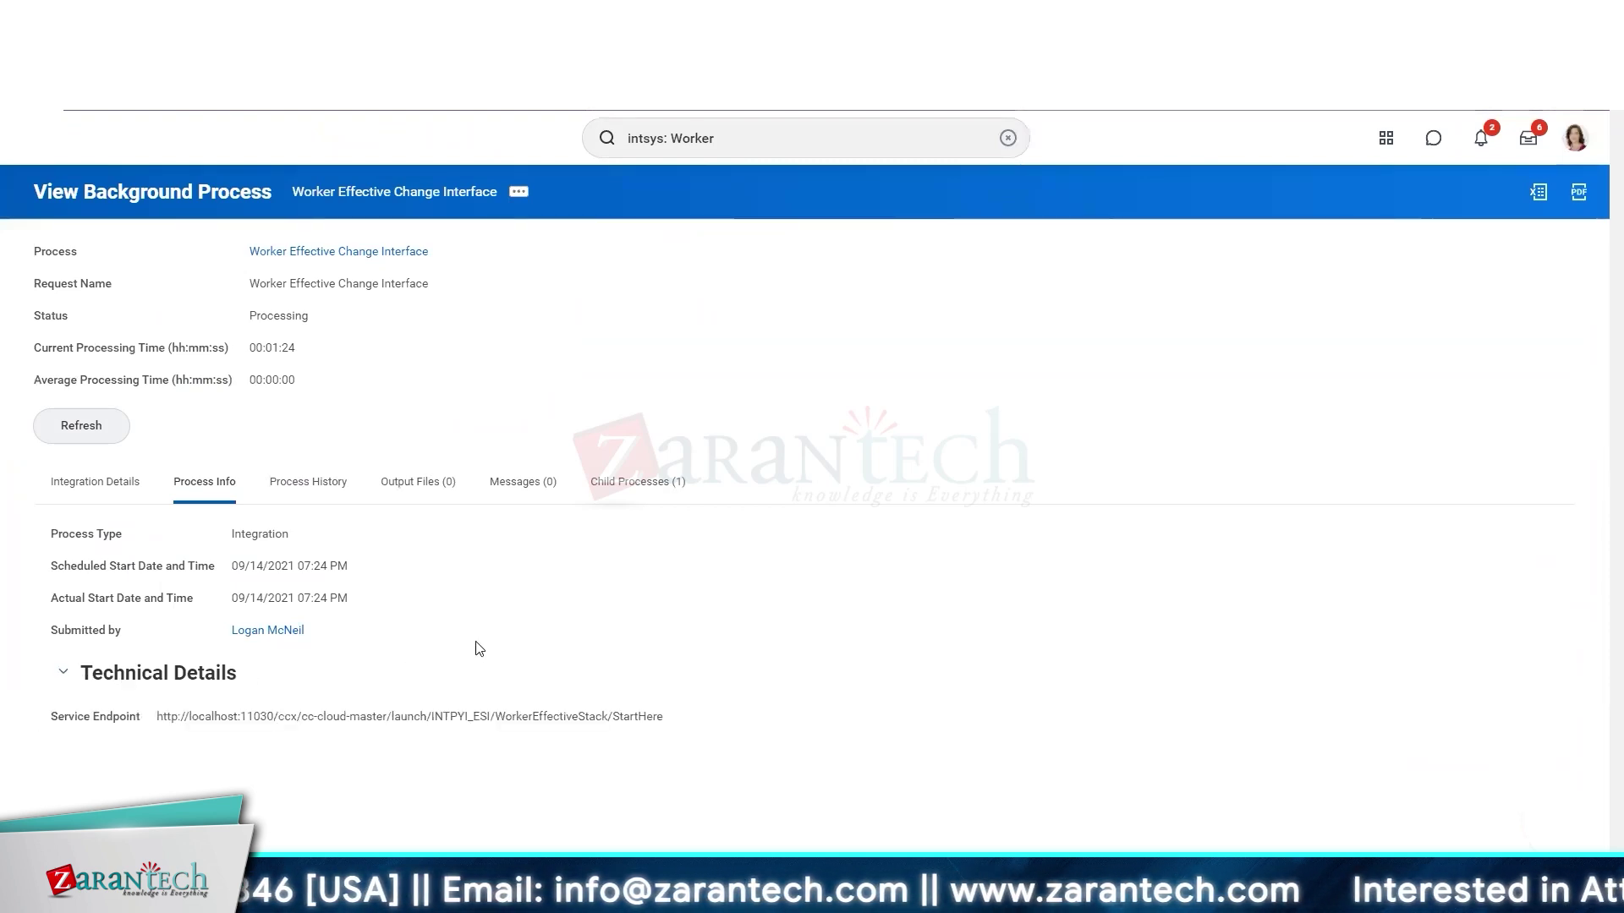
click(287, 481)
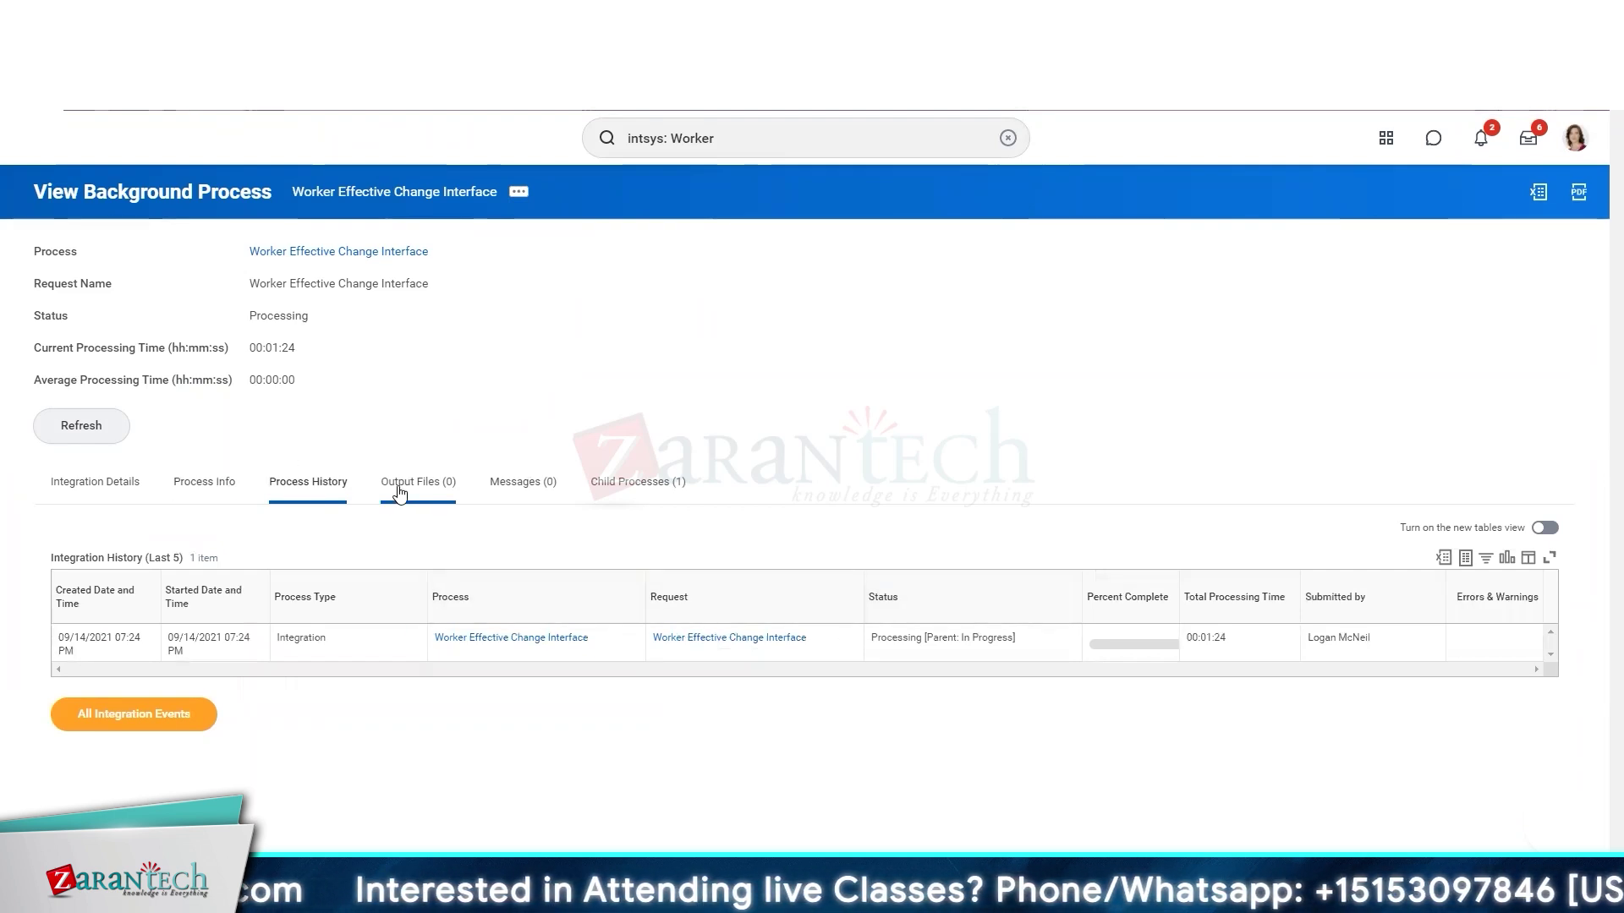
click(635, 492)
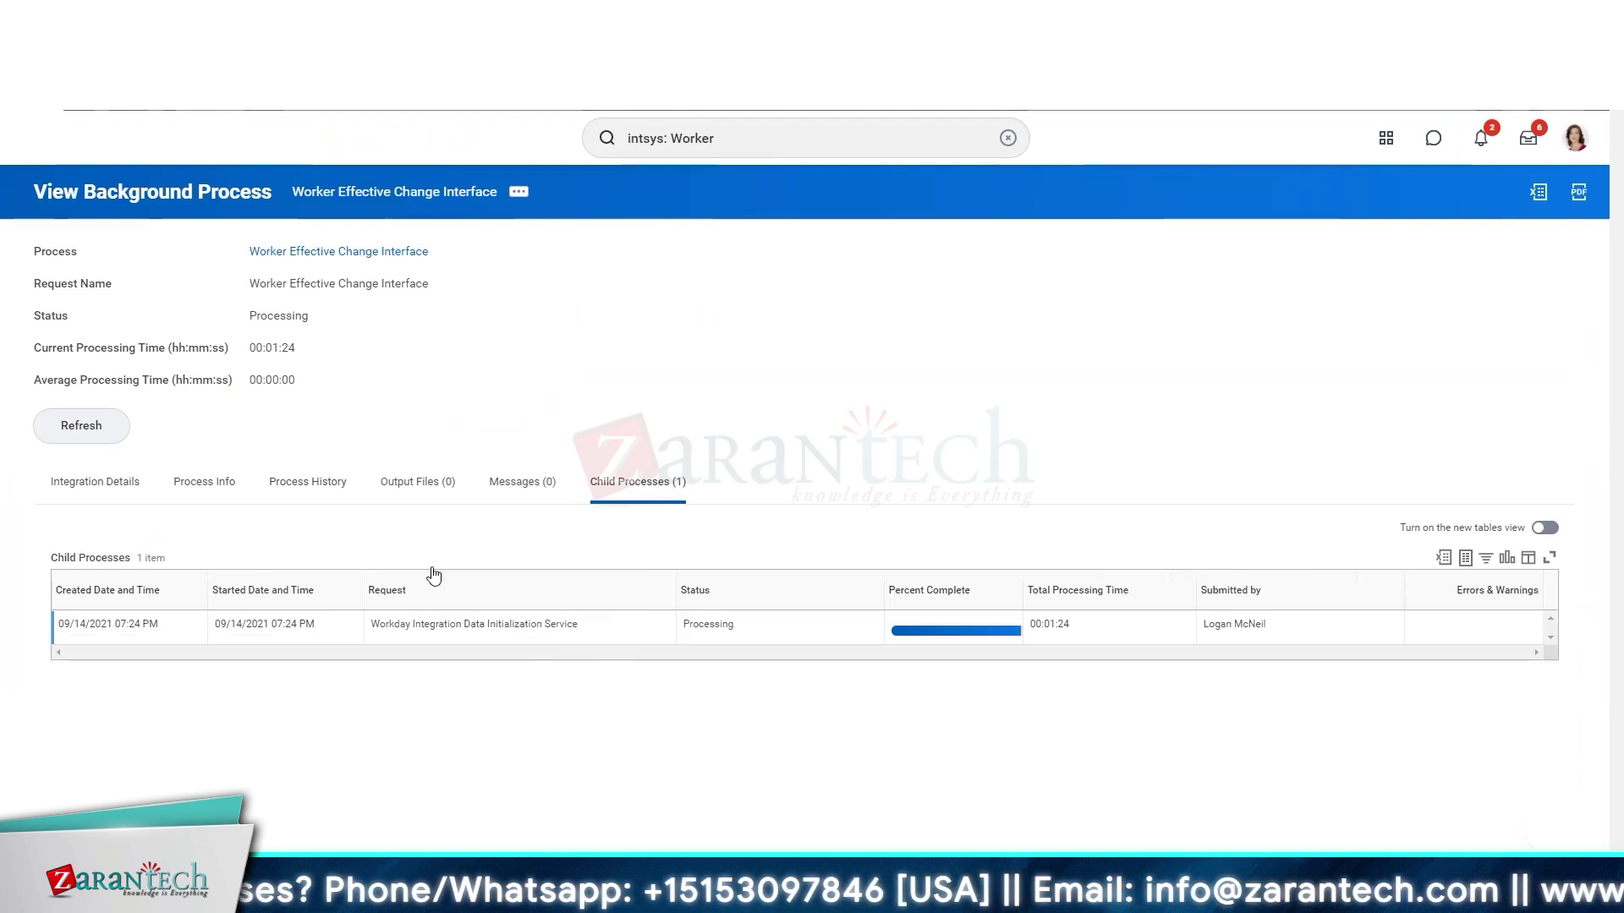
- Return to the integration details and keep refreshing the run to check the status of the process and its child process
click(94, 484)
scroll(668, 539, down, 3)
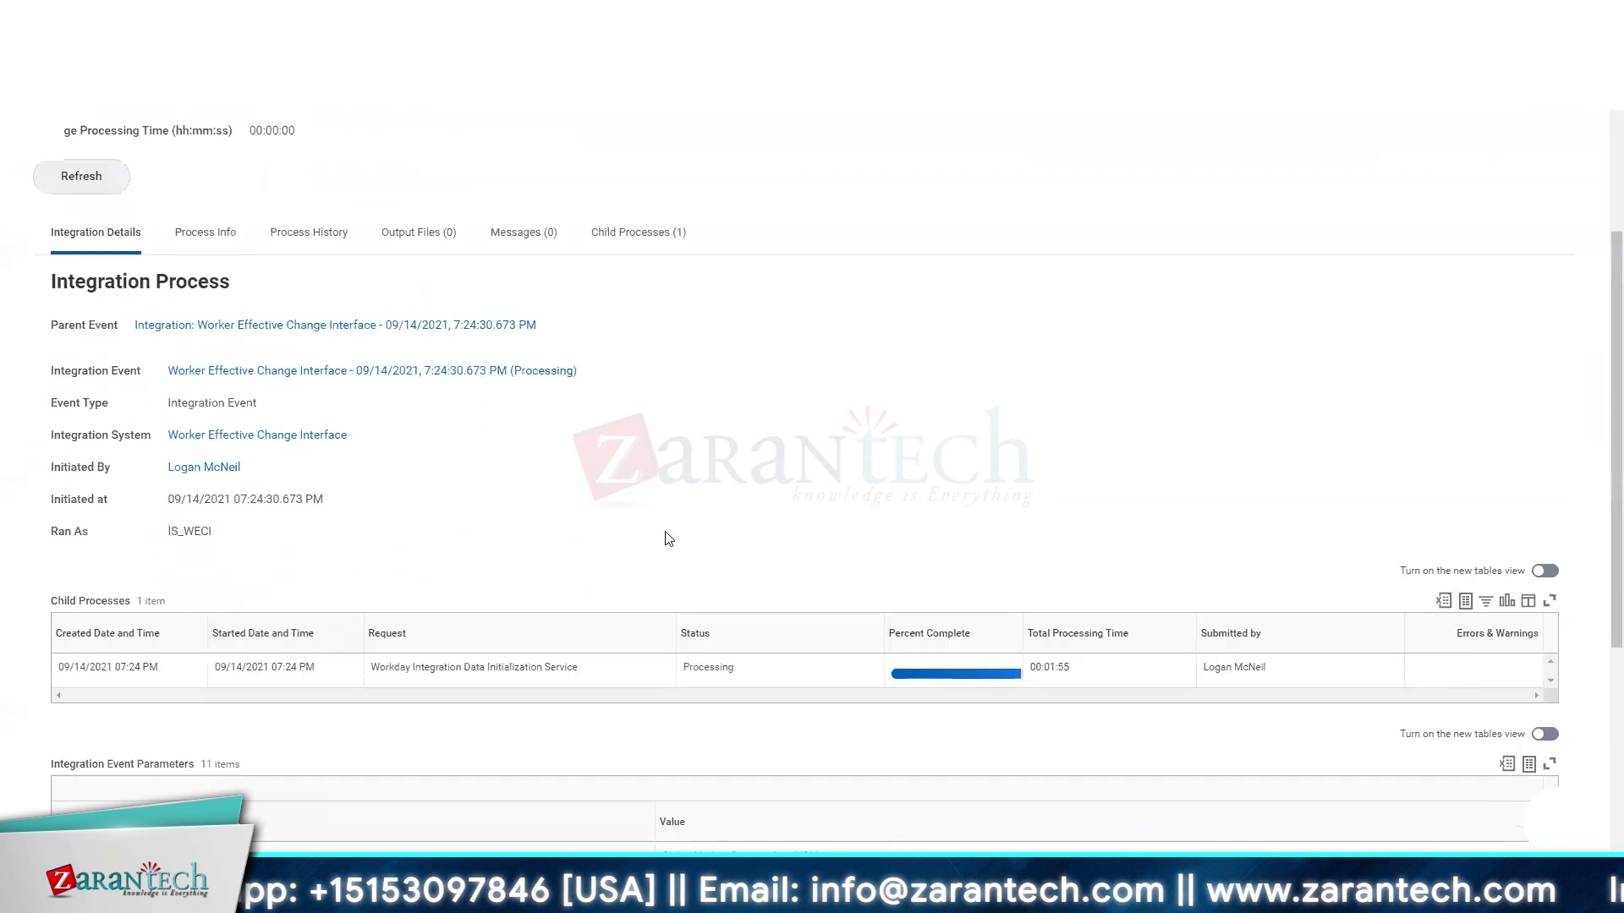
scroll(668, 539, up, 3)
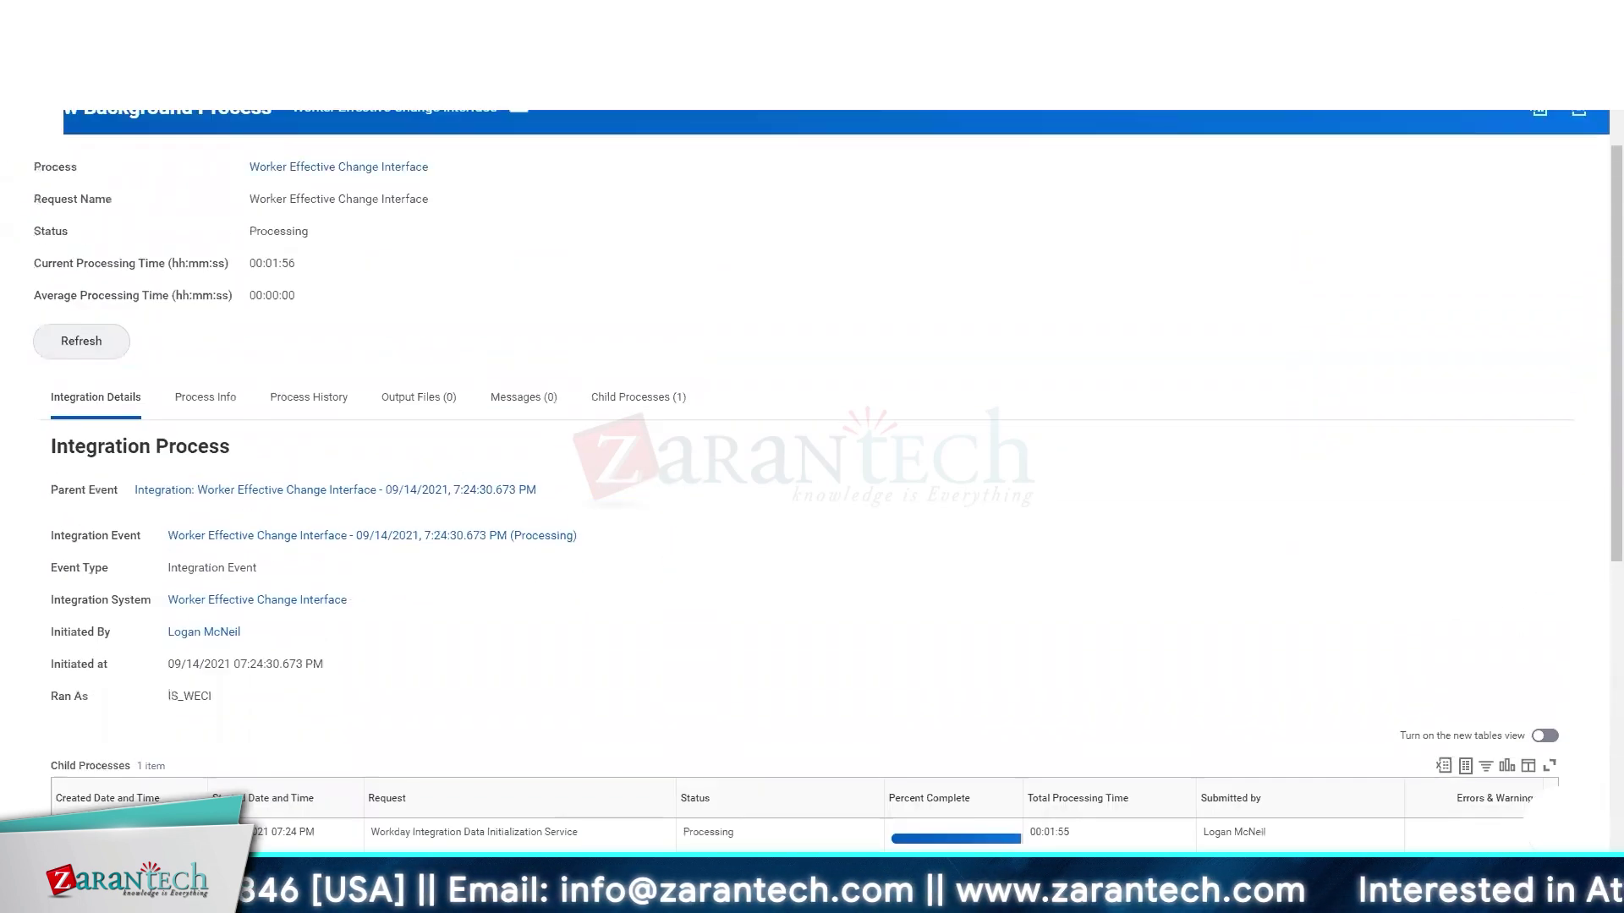
click(94, 353)
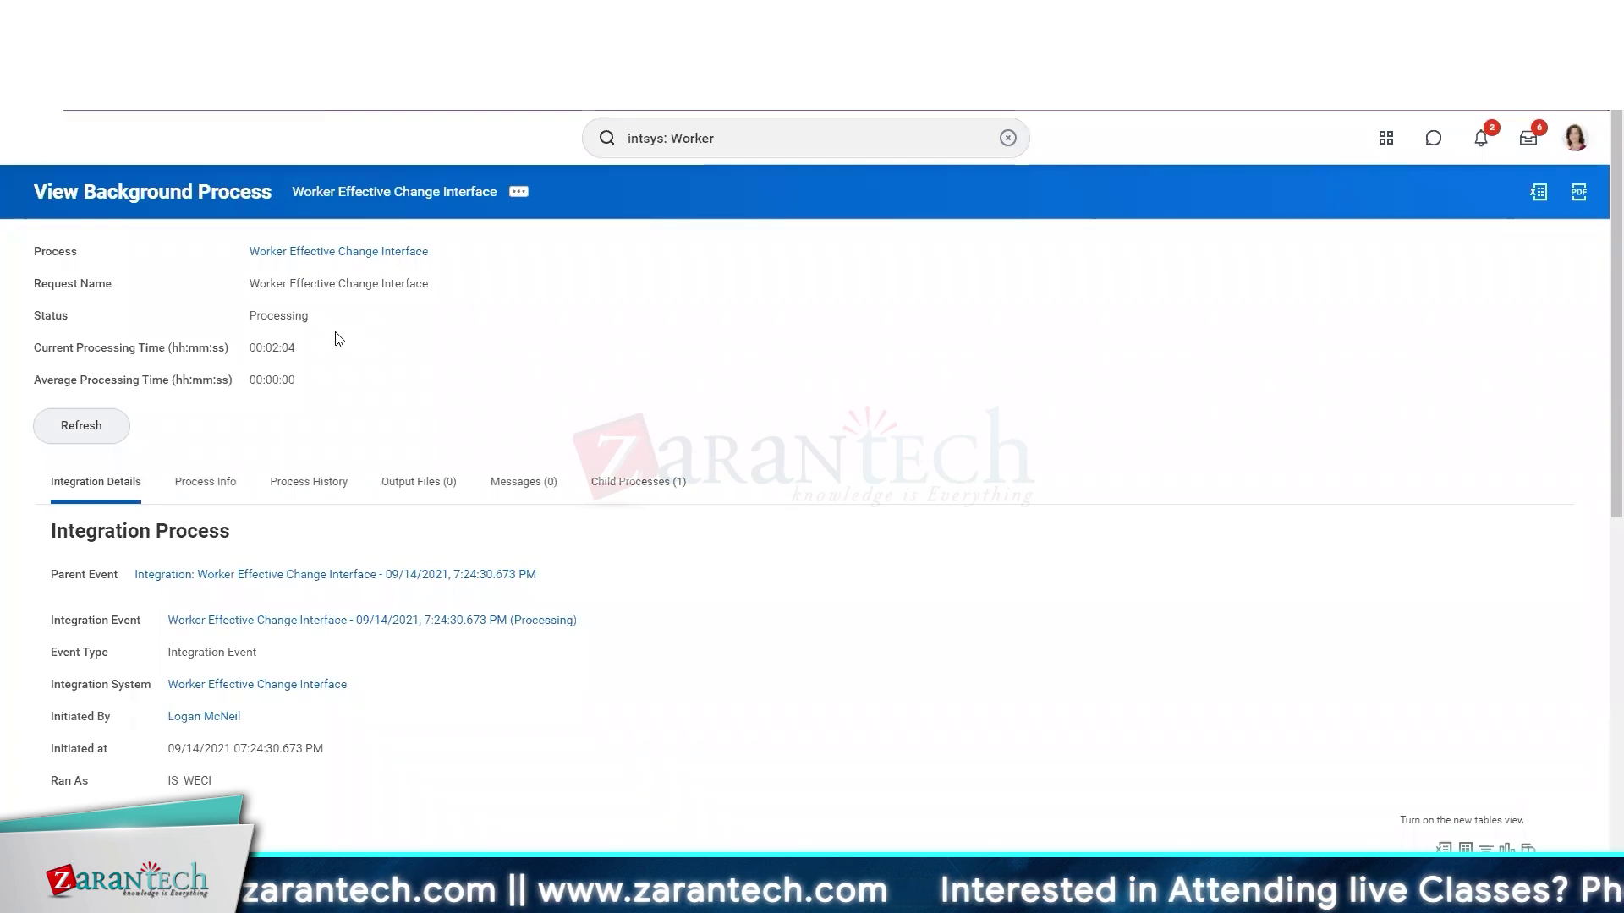
click(55, 436)
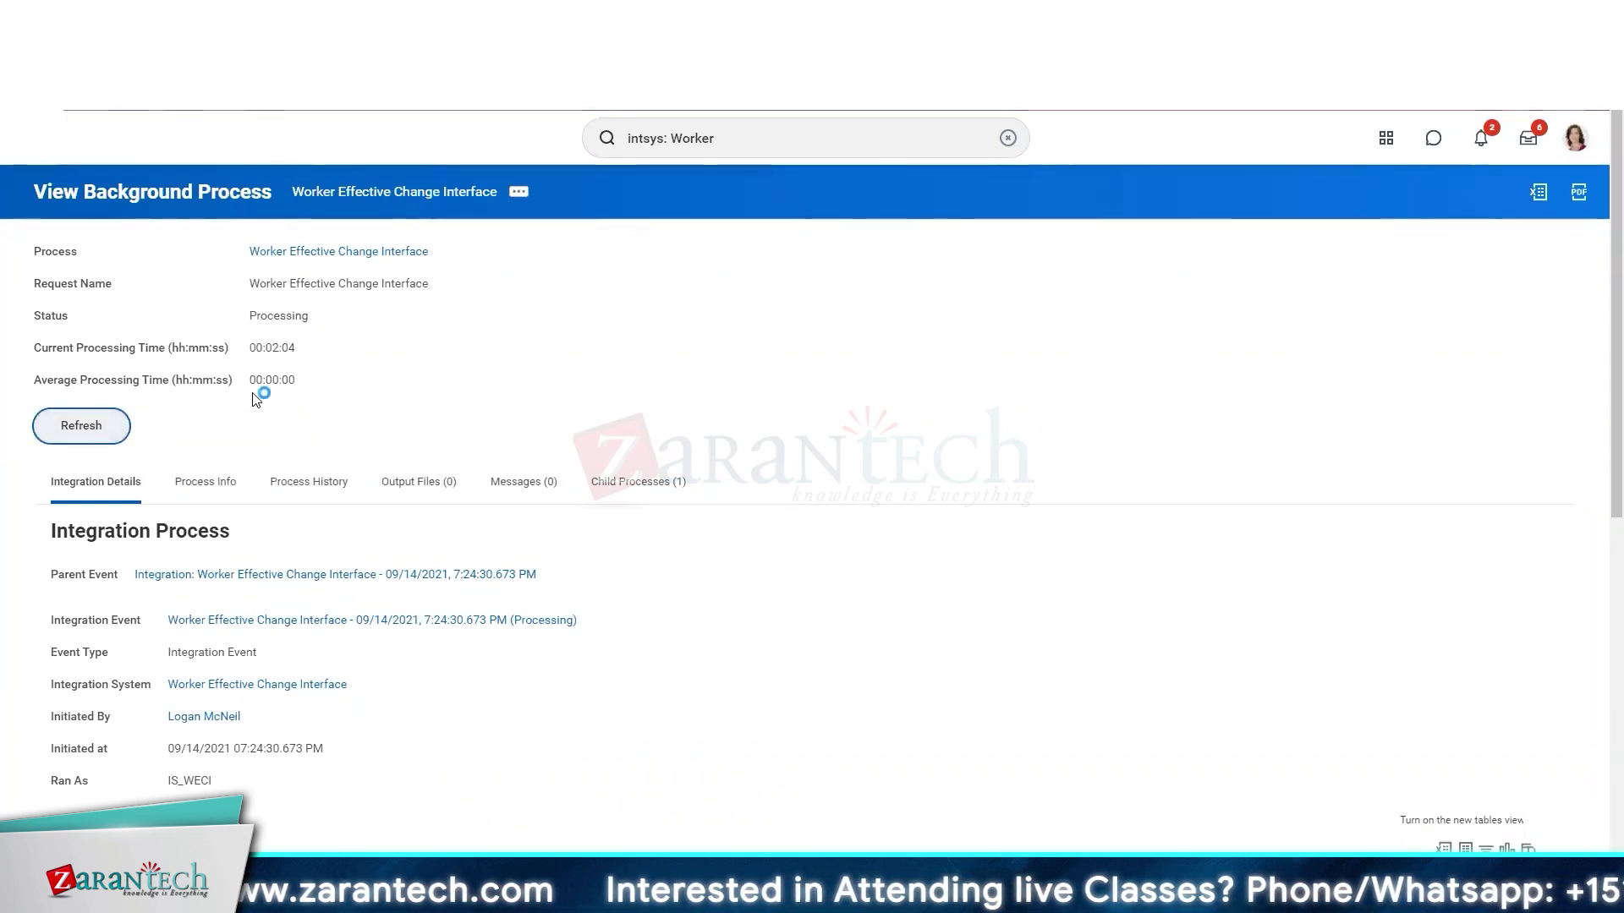
click(76, 427)
scroll(499, 440, down, 1)
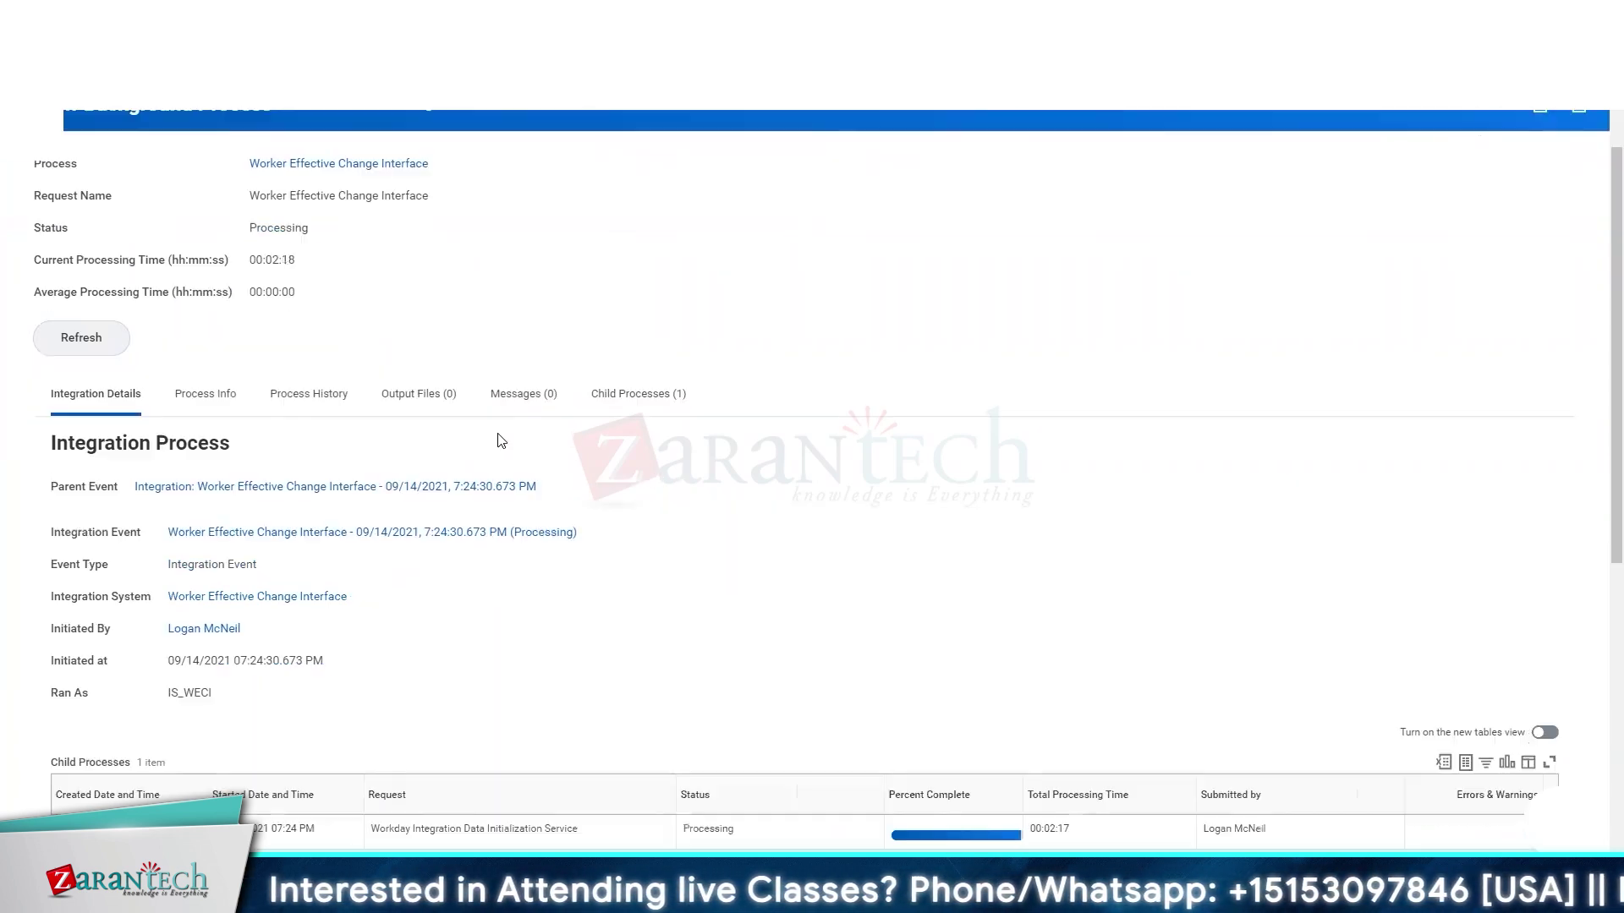
scroll(499, 440, down, 4)
scroll(500, 439, up, 5)
click(81, 425)
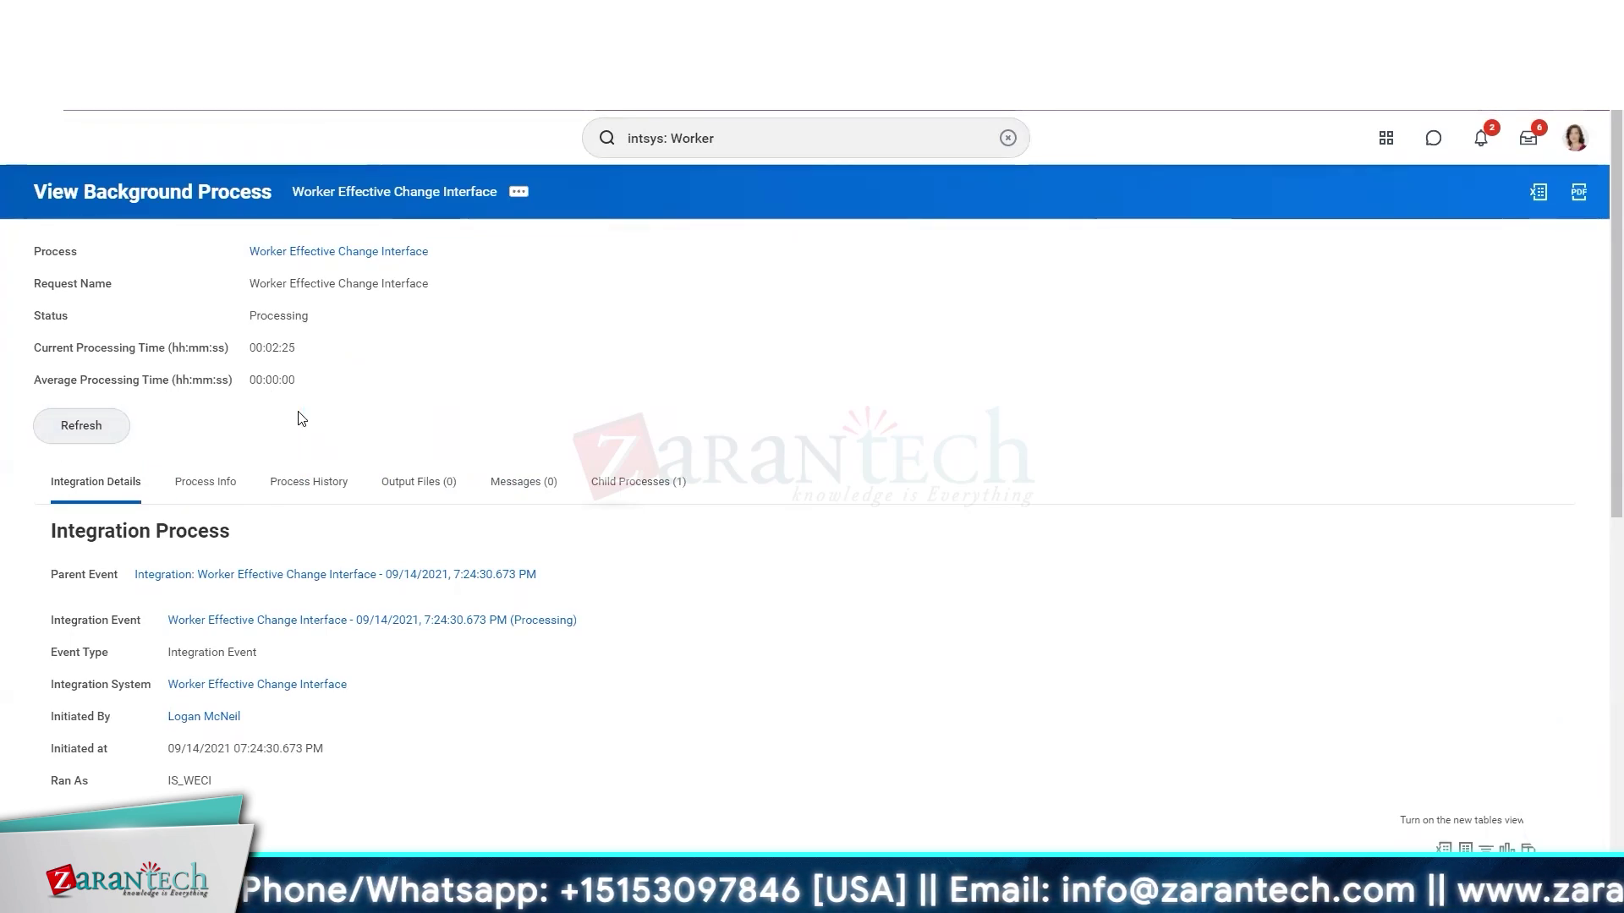
- Refresh the process view several more times and check the Workday Integration Data Initialization Service request
click(94, 435)
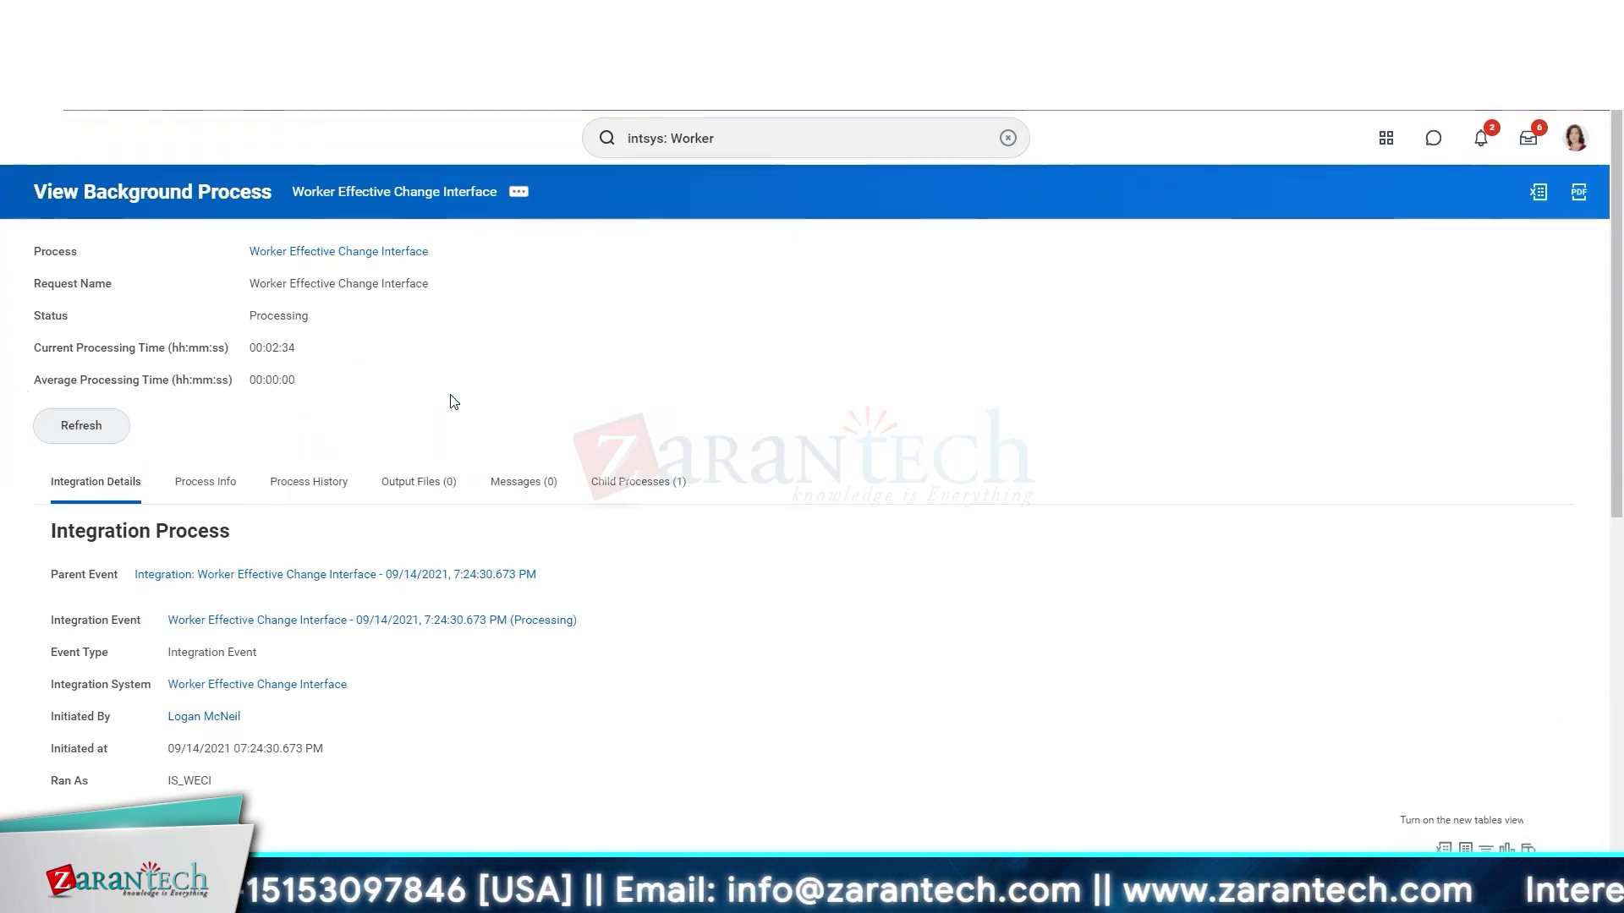
click(61, 438)
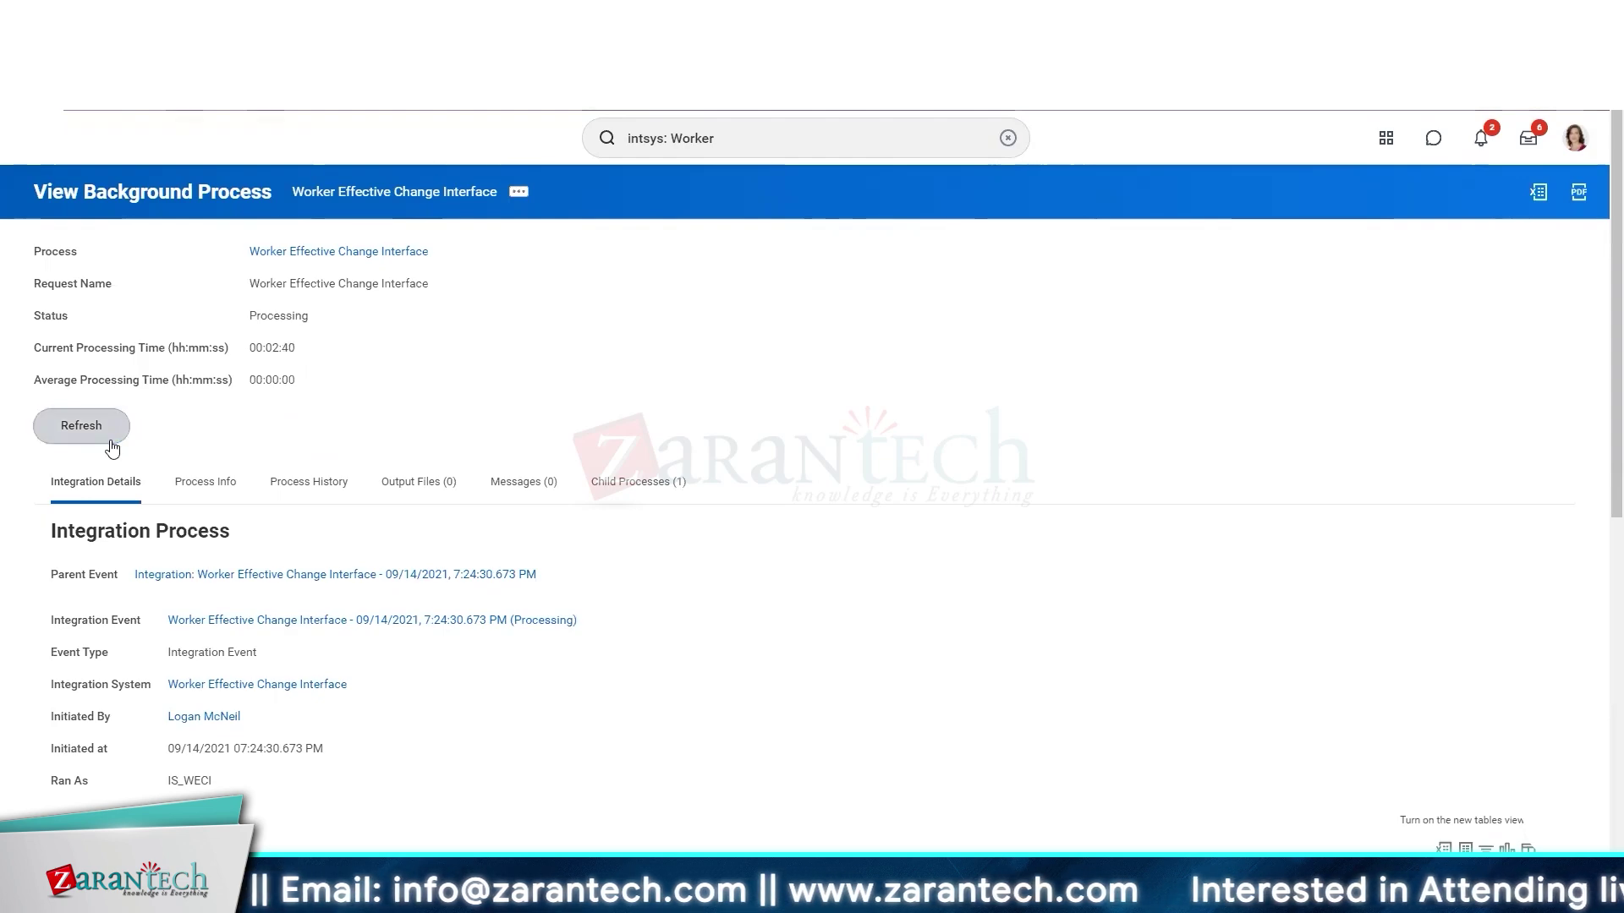
scroll(414, 397, down, 1)
scroll(415, 398, down, 3)
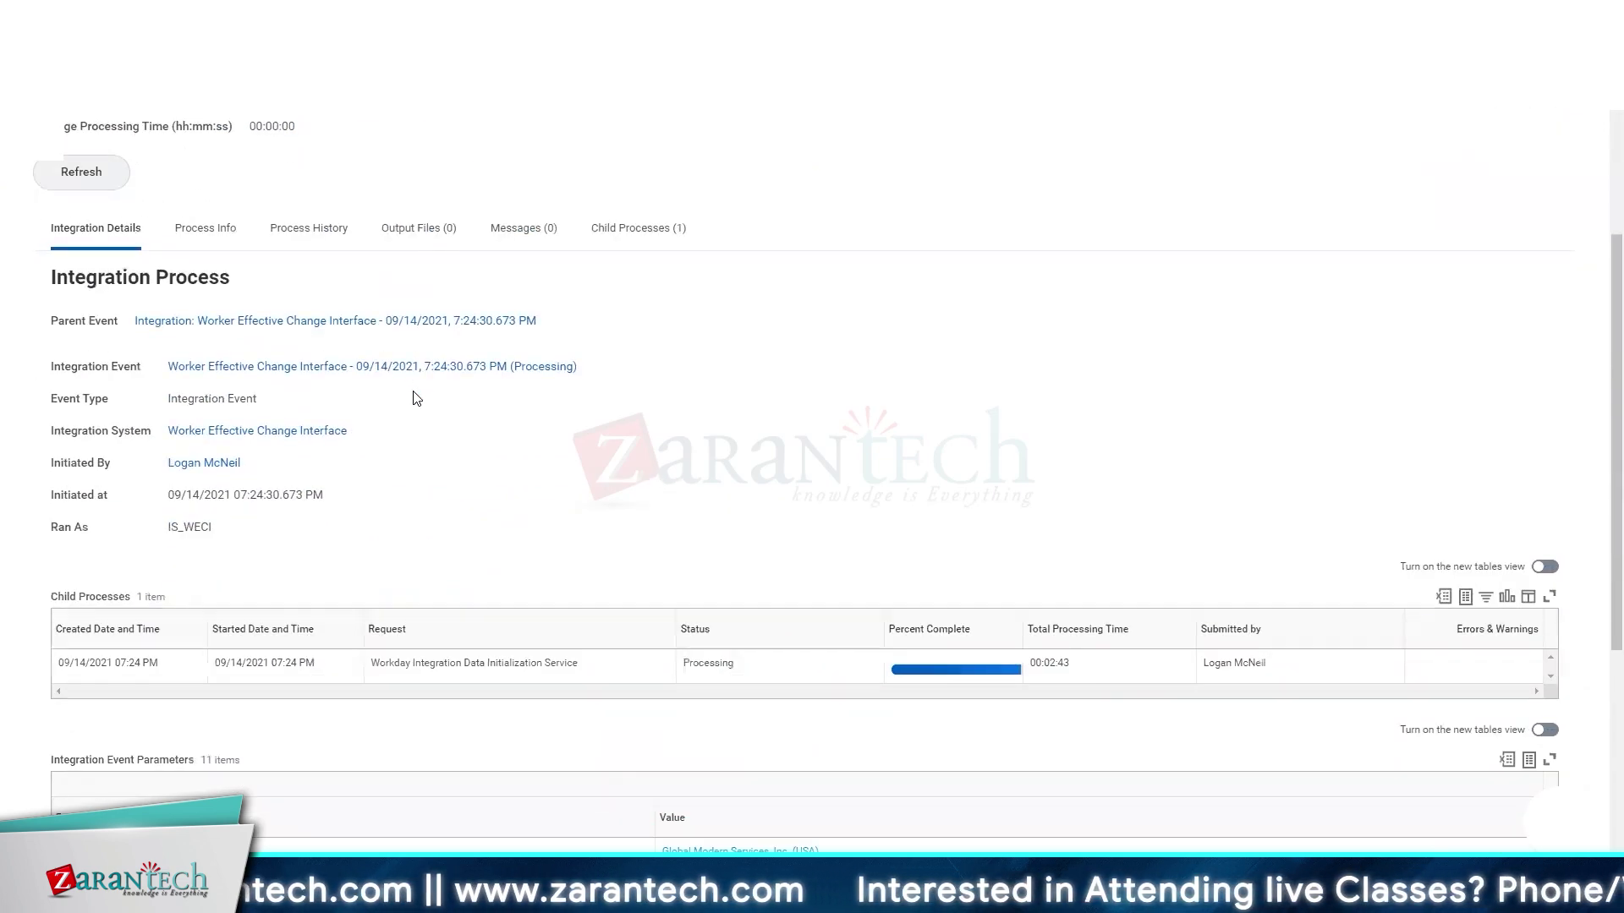
scroll(414, 398, up, 4)
click(89, 435)
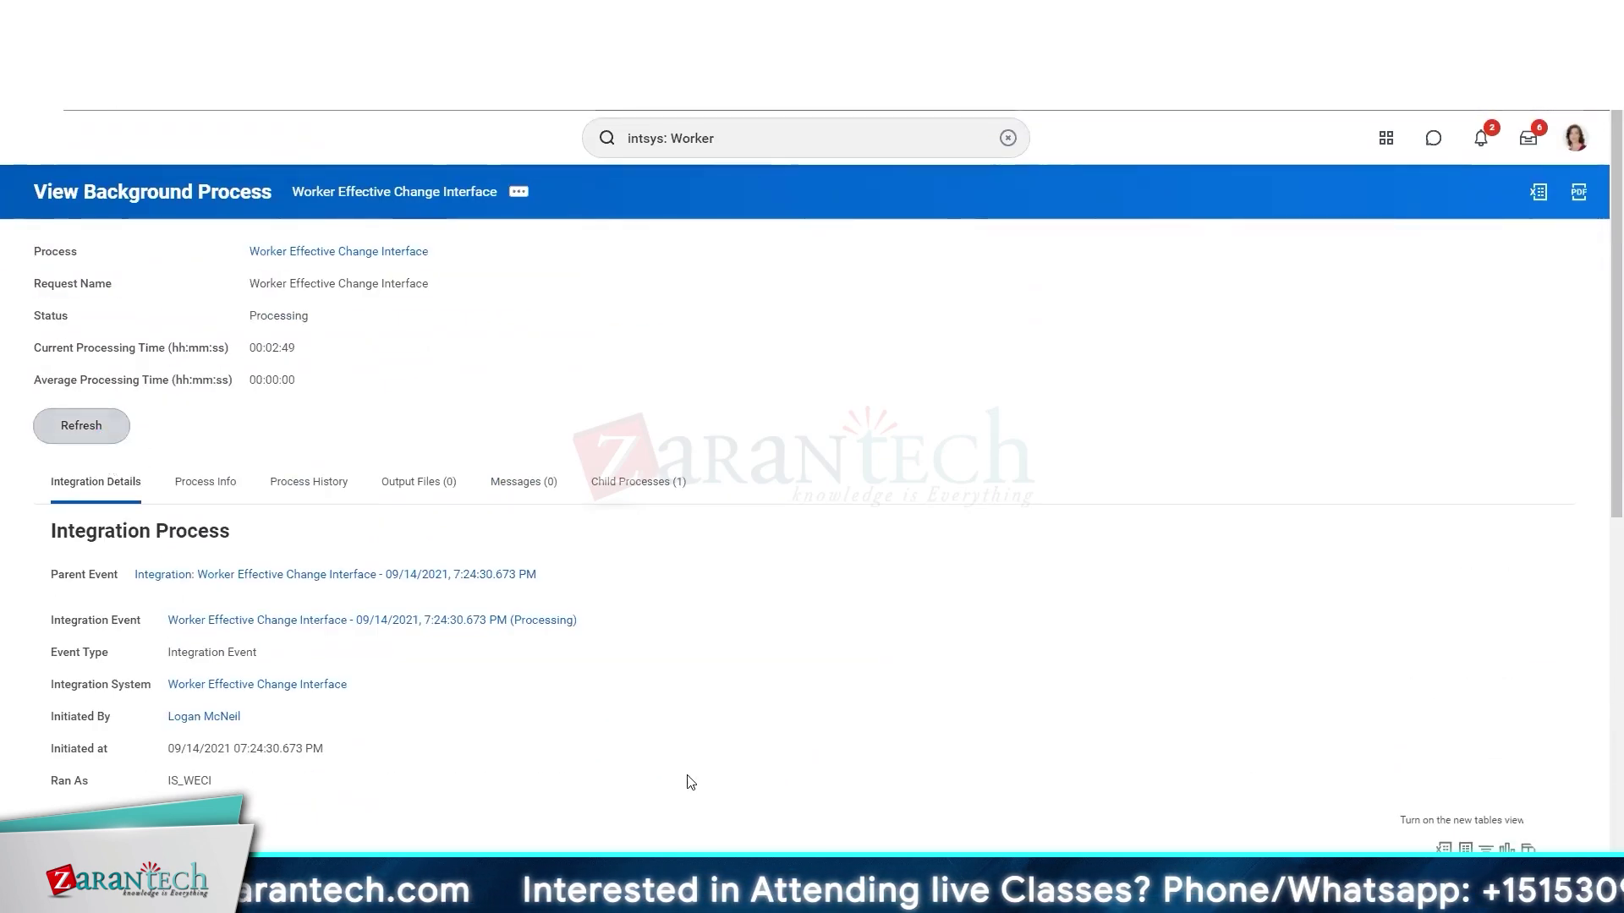
- Review the integration event parameters, then refresh the run and recheck its child process
scroll(691, 782, down, 10)
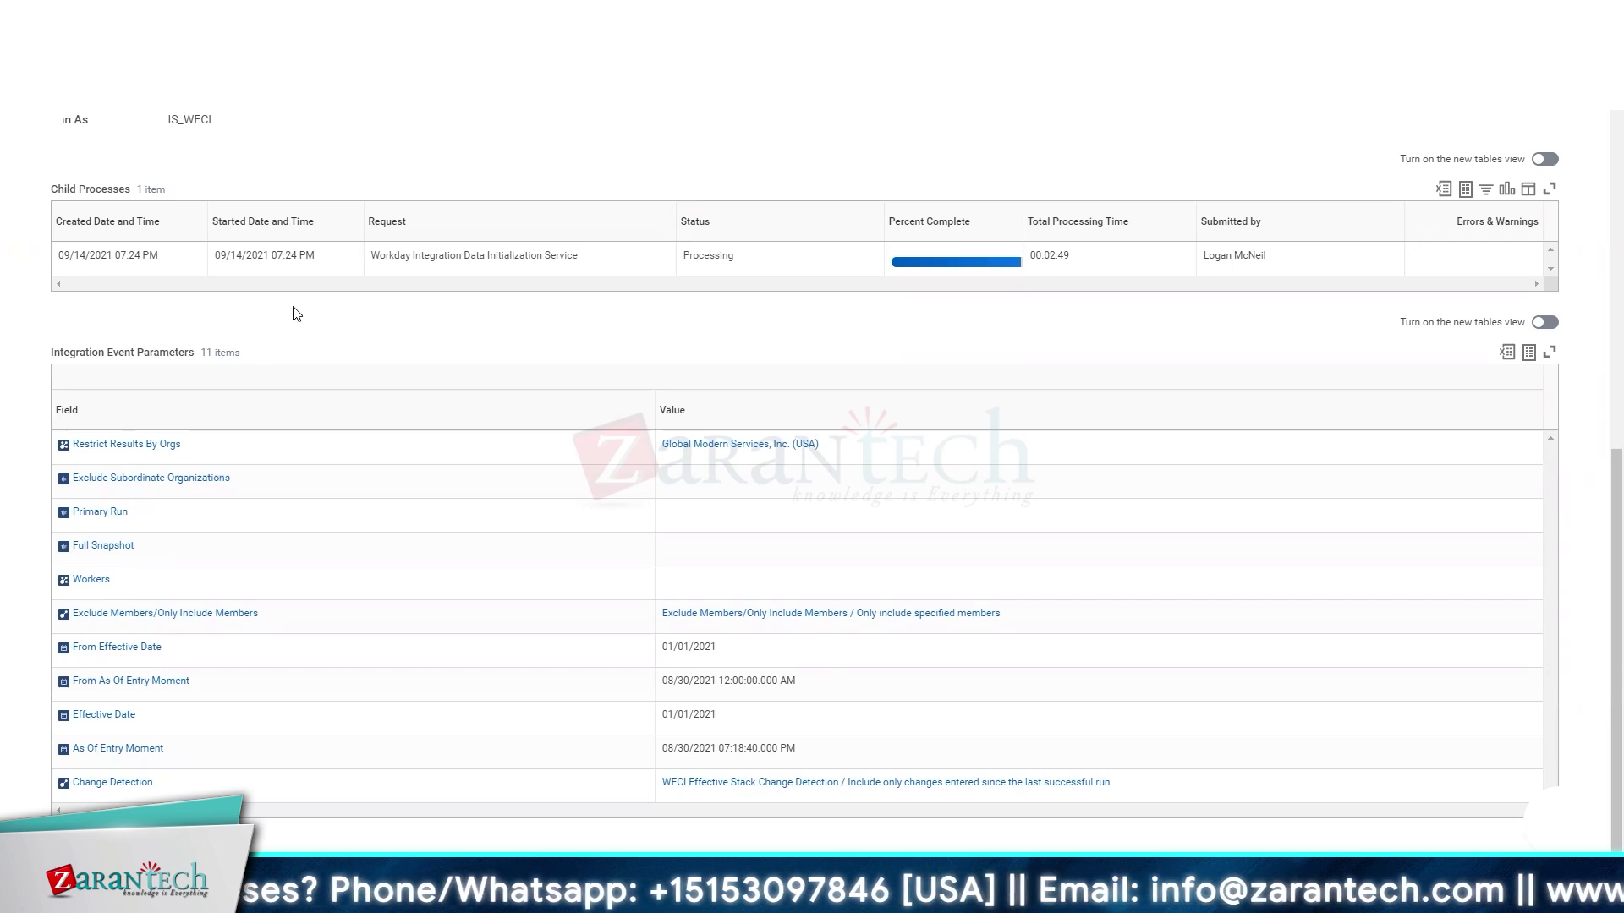
scroll(296, 313, up, 8)
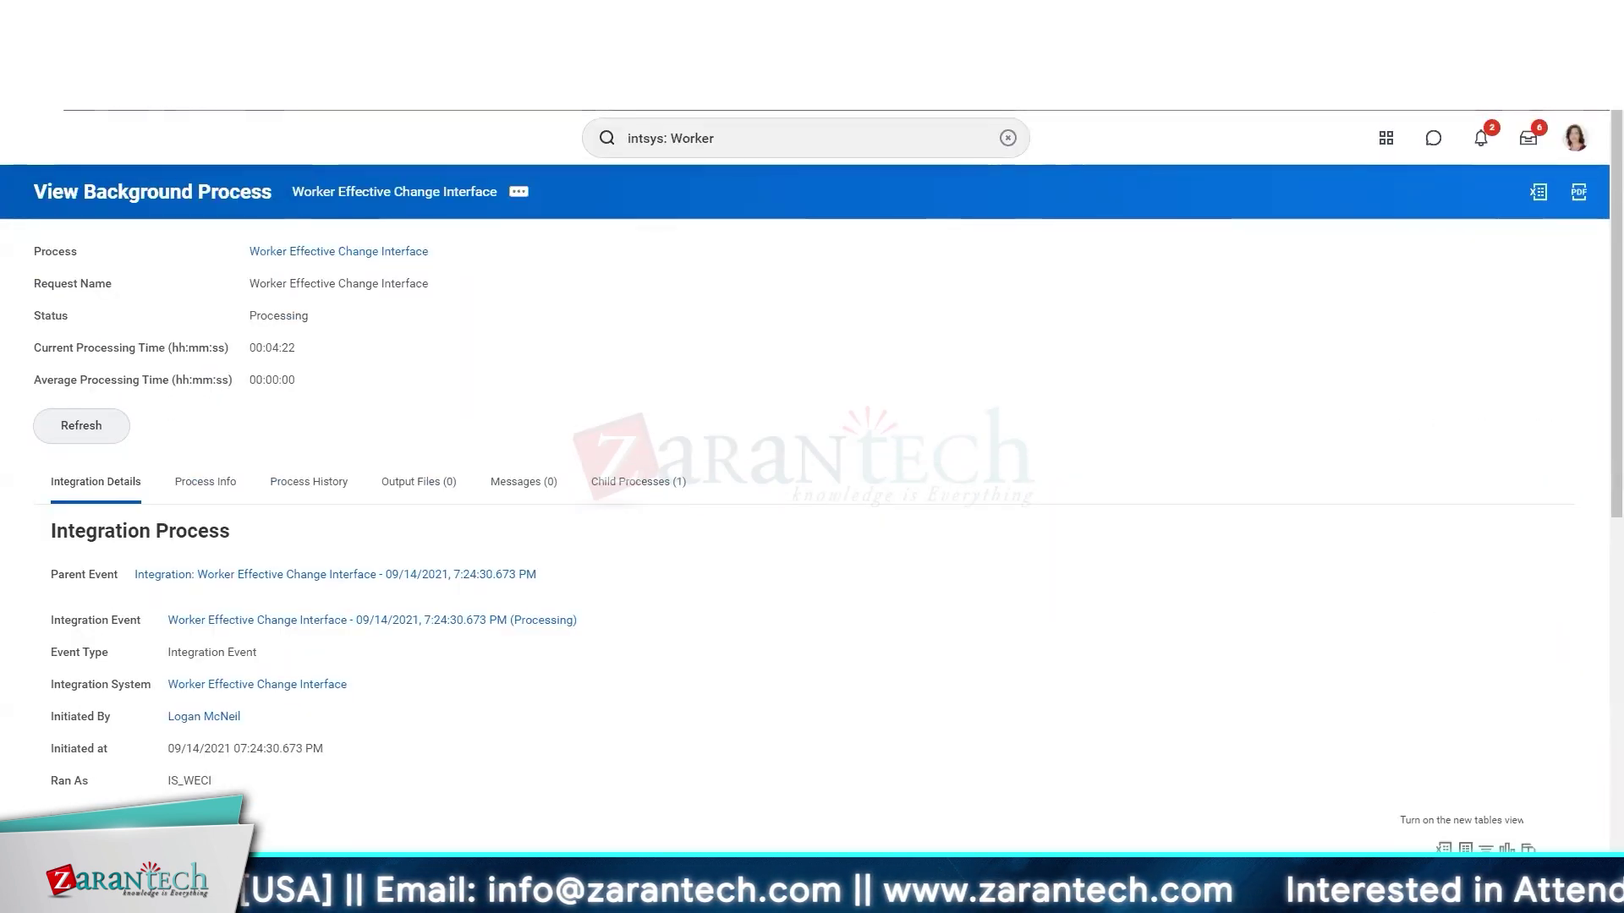
click(88, 432)
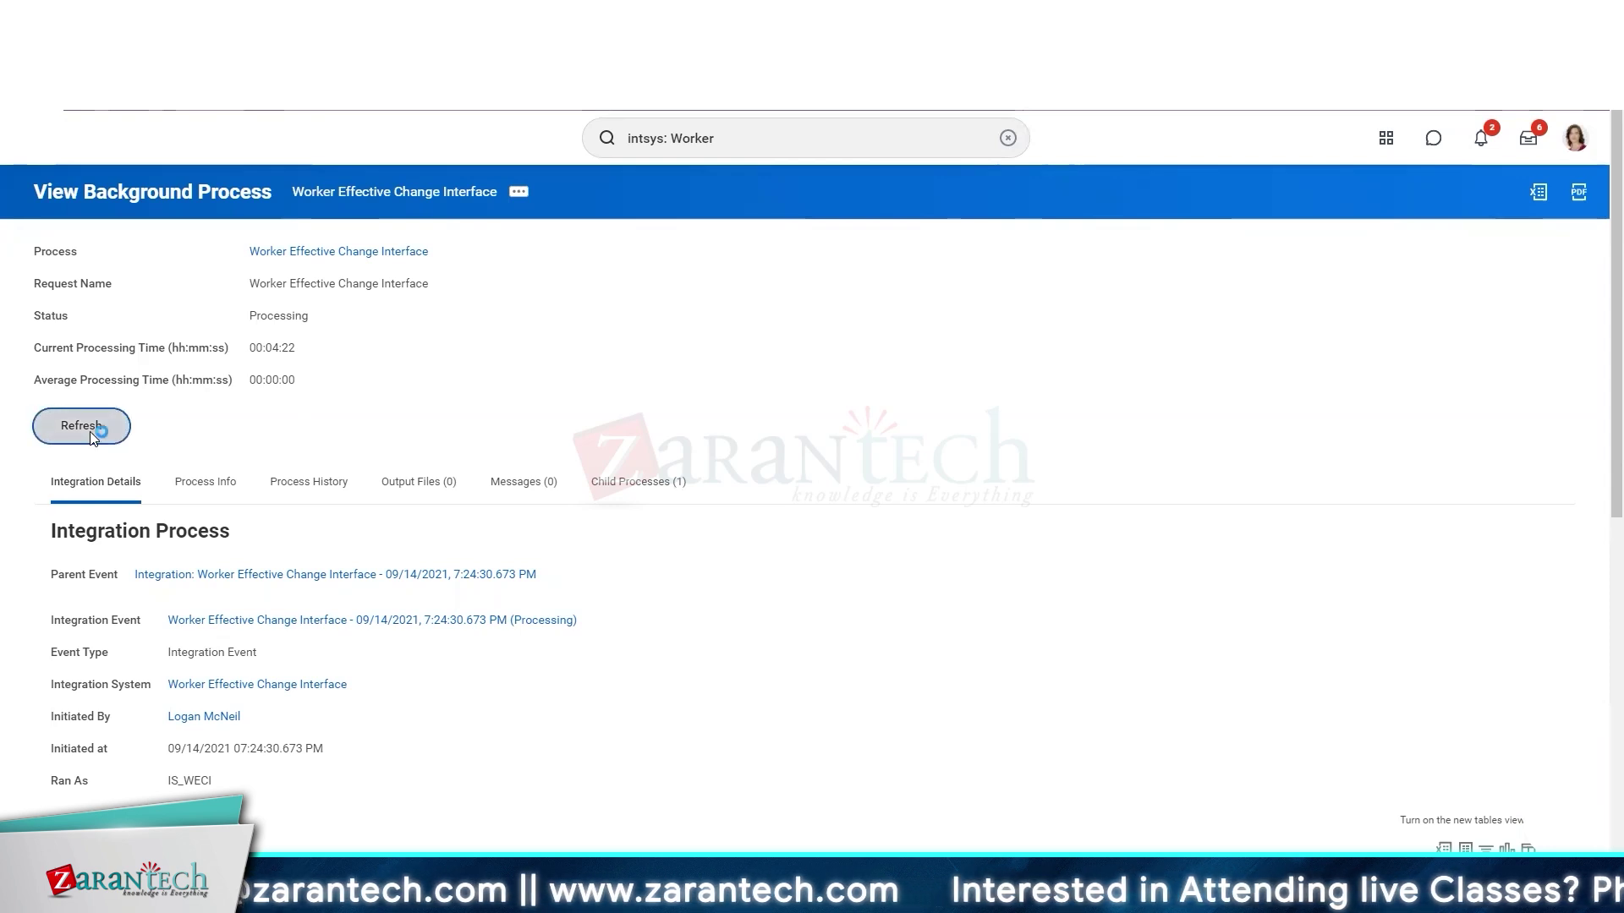
scroll(475, 583, down, 6)
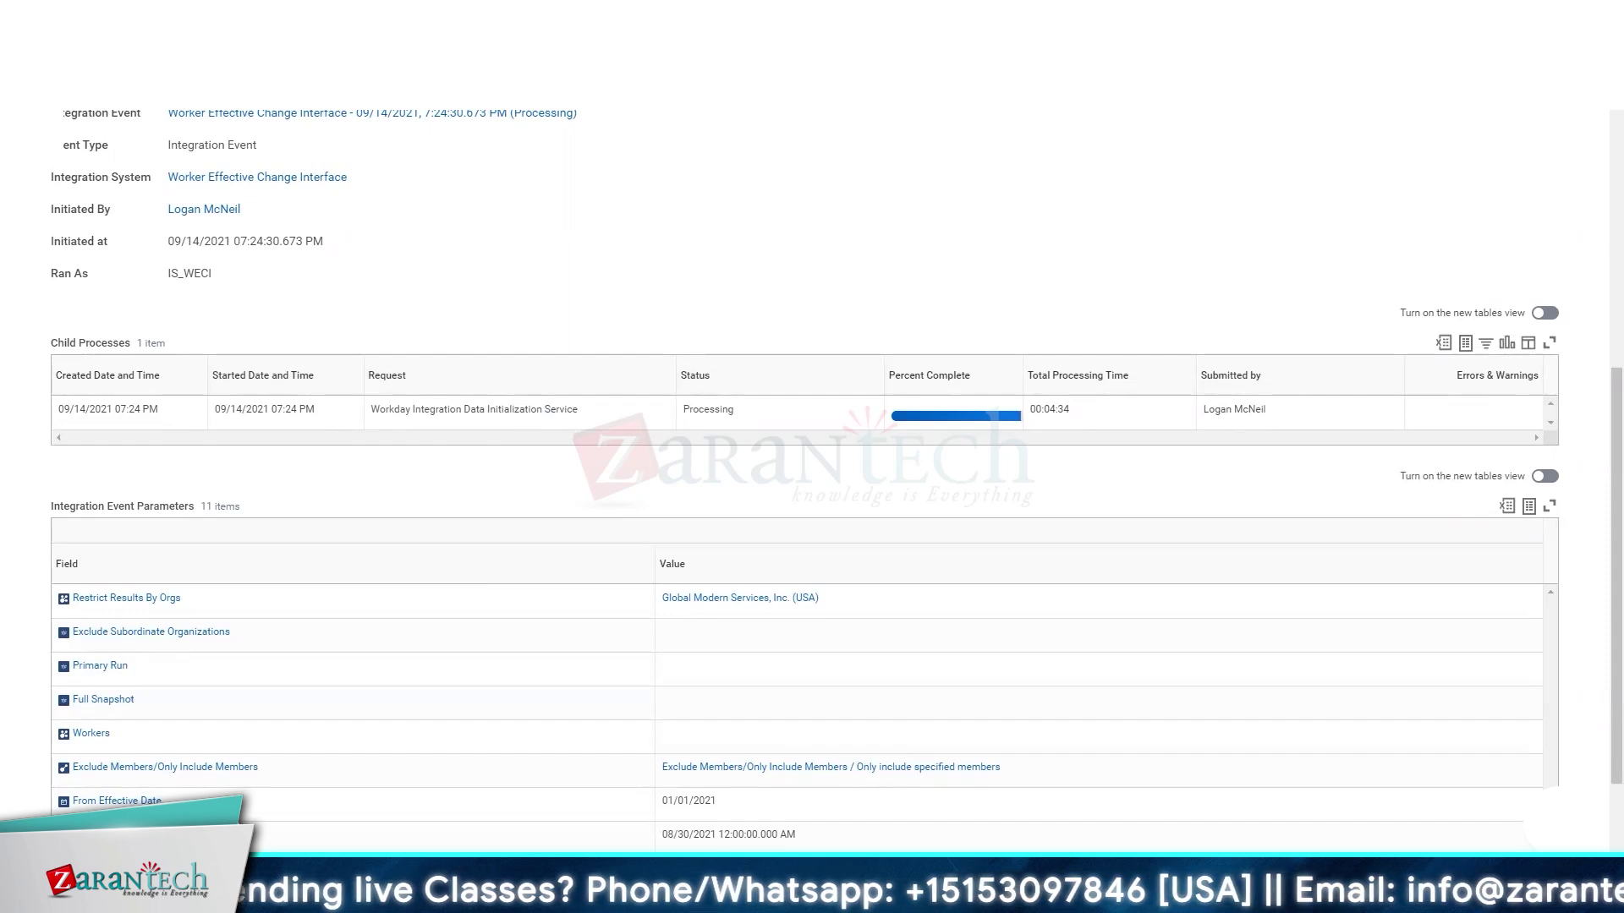
- Refresh the run twice, then check its child process and the From Effective Date in the integration event parameters
scroll(311, 328, up, 6)
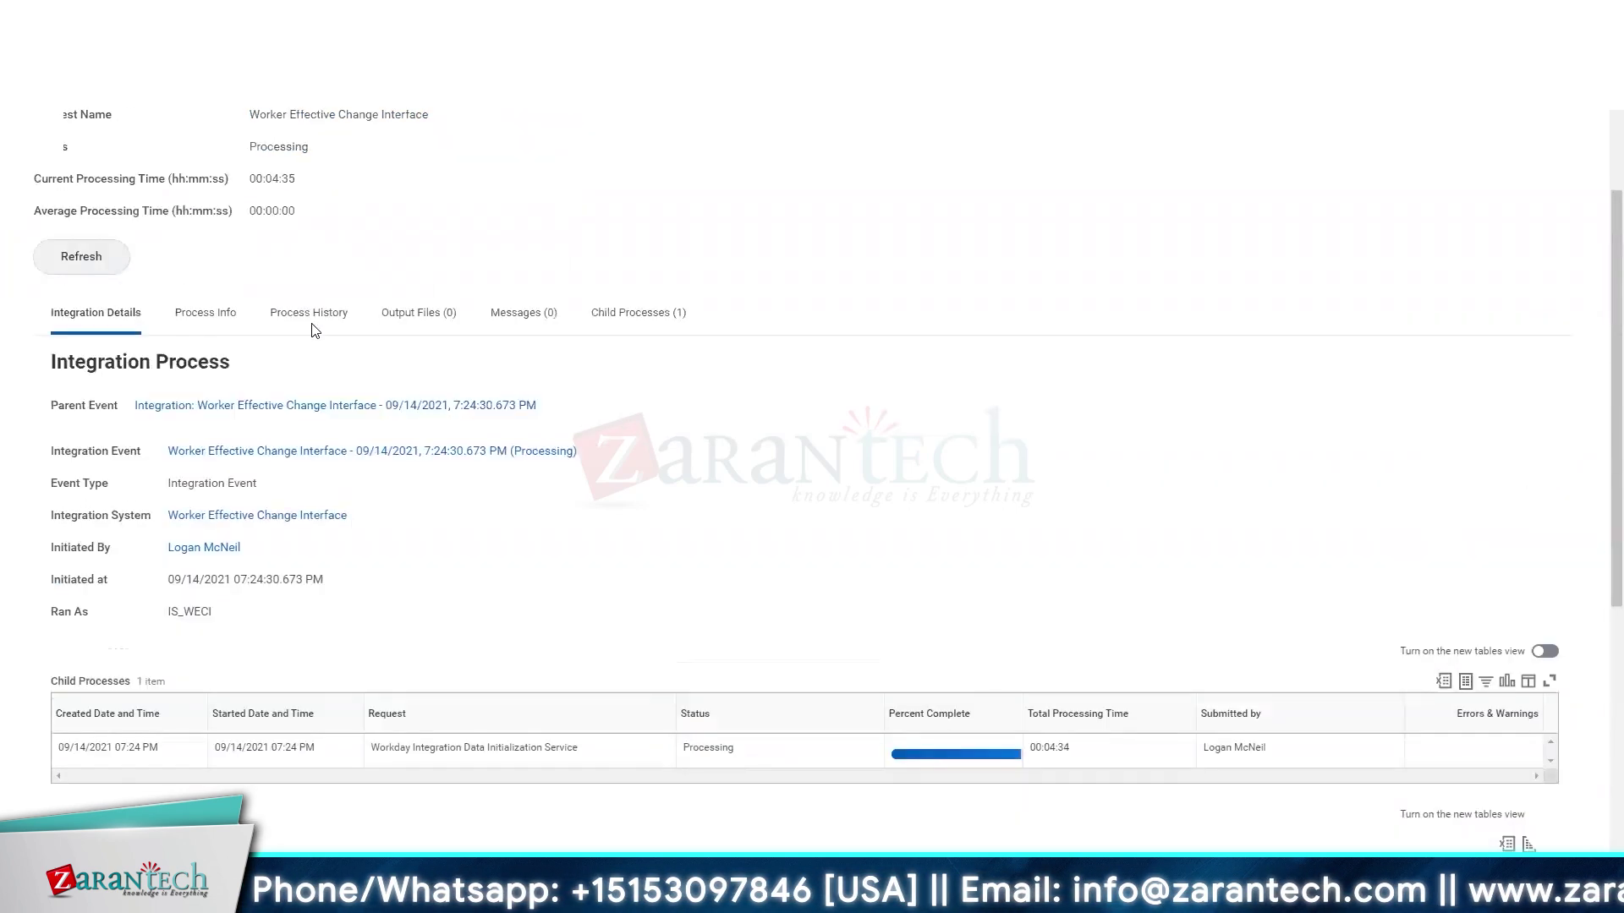
click(101, 416)
scroll(510, 691, down, 2)
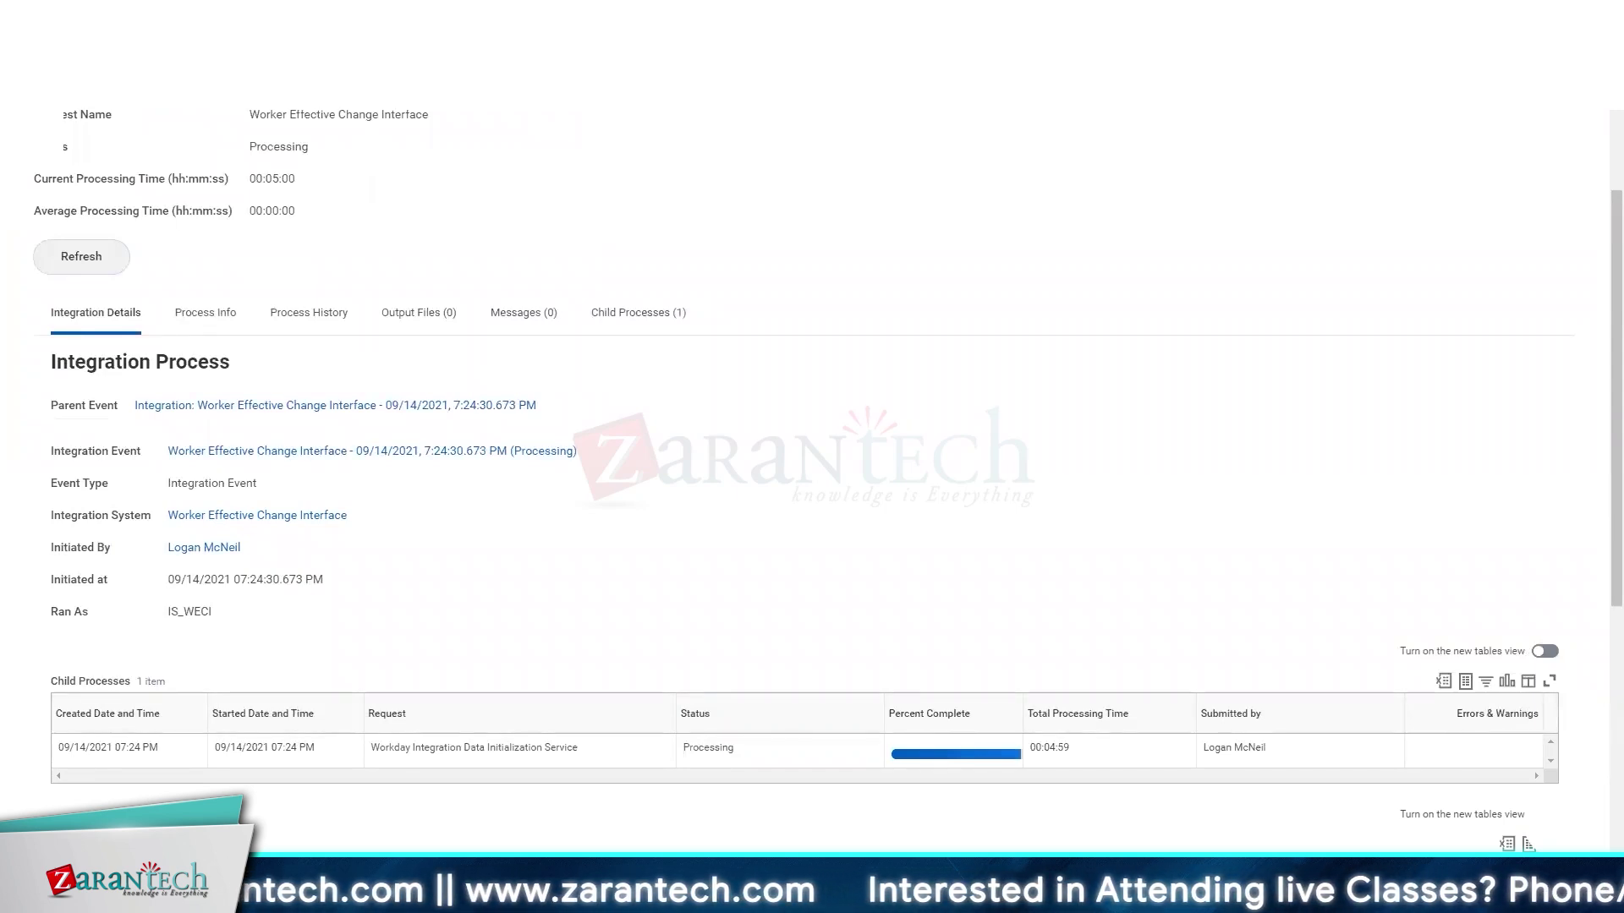
click(93, 256)
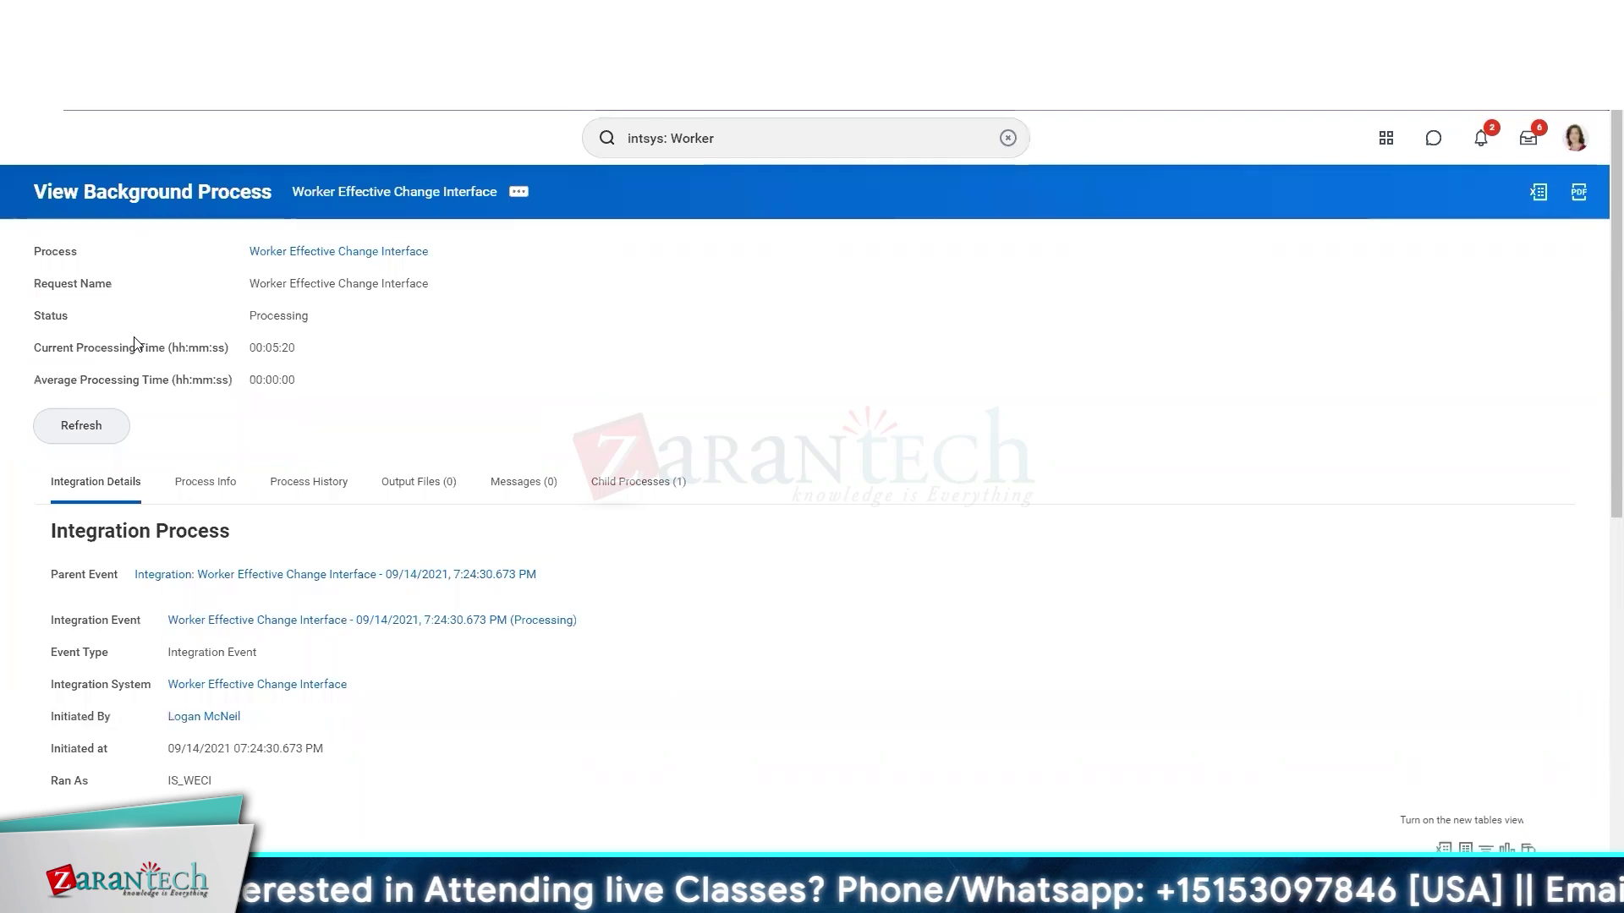
scroll(683, 441, down, 2)
scroll(682, 435, down, 5)
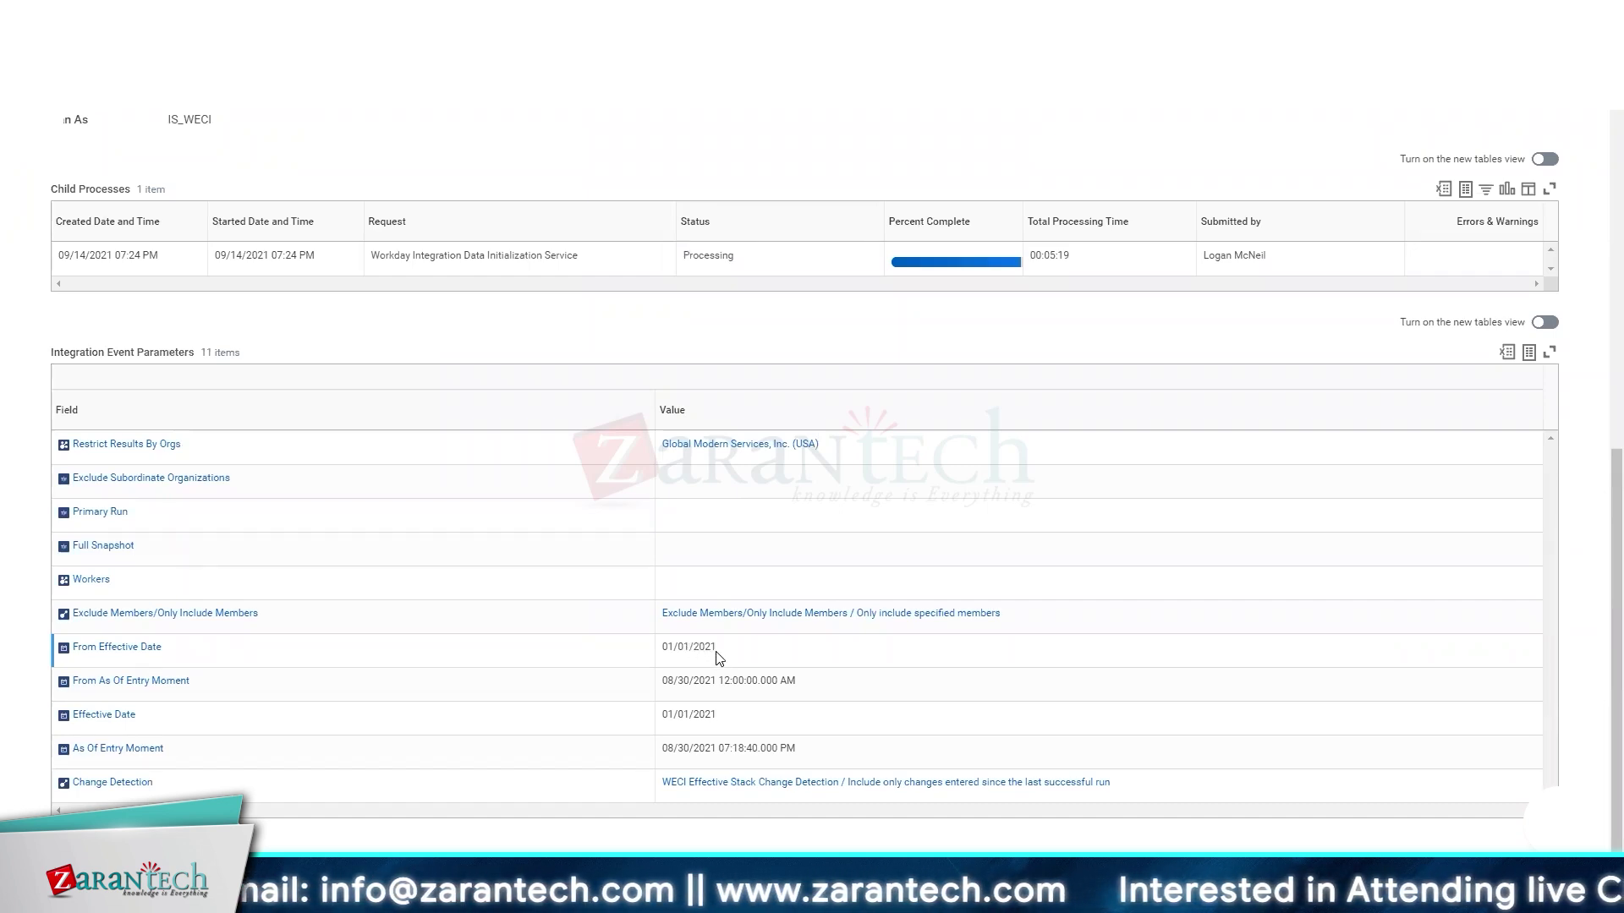
drag(718, 650, 659, 651)
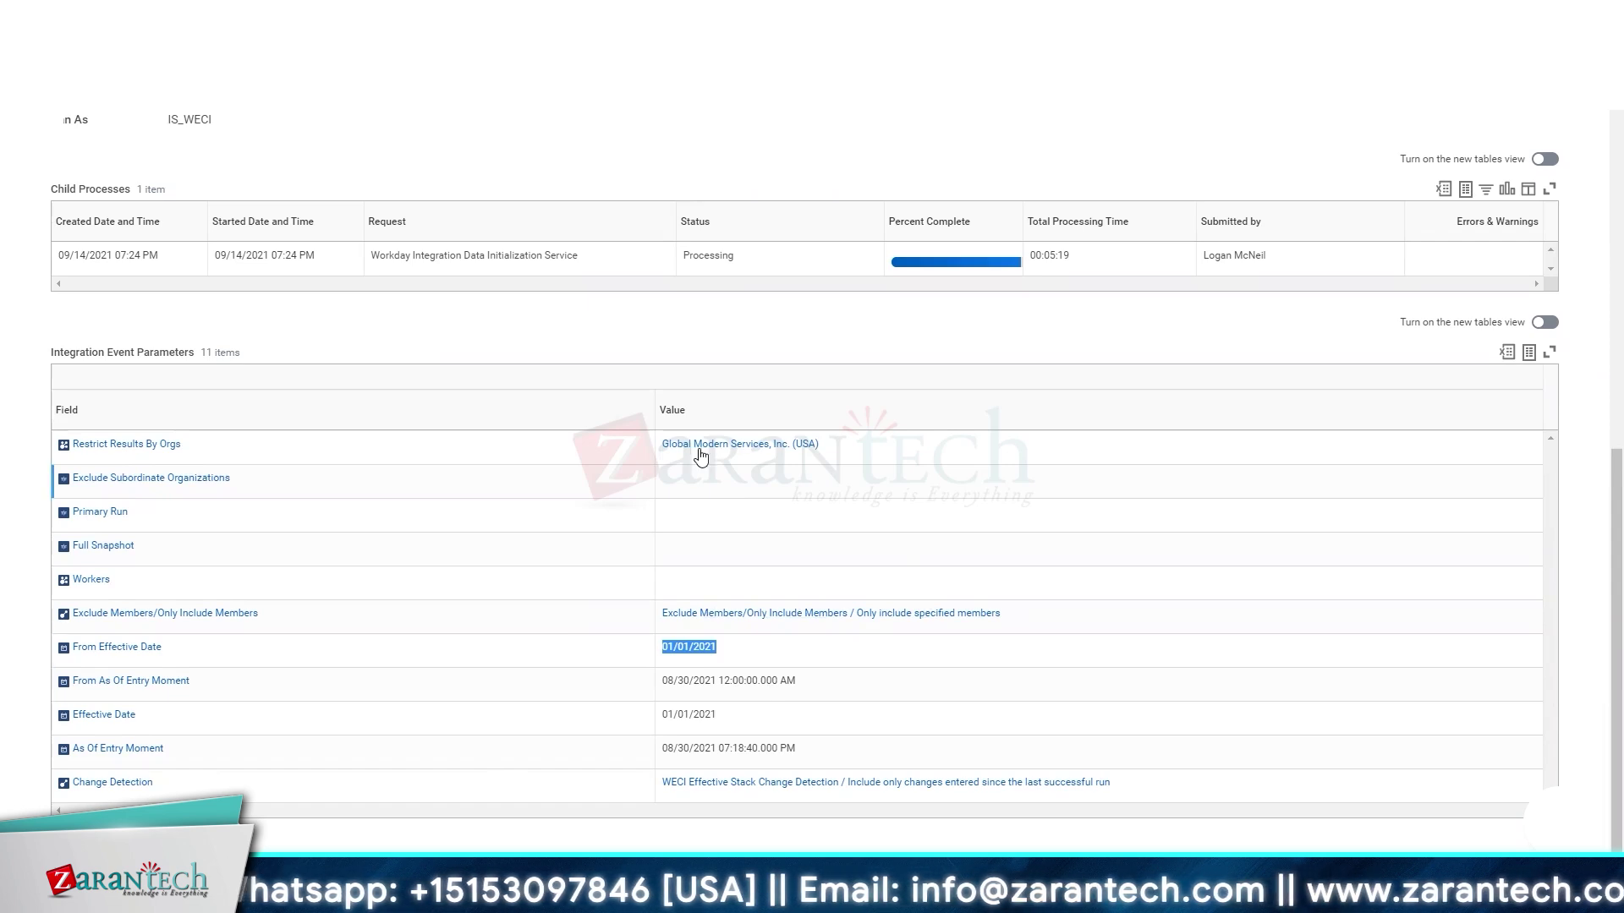
- Refresh the background process again and recheck the status of the run and its child process
scroll(601, 449, up, 6)
scroll(309, 378, up, 1)
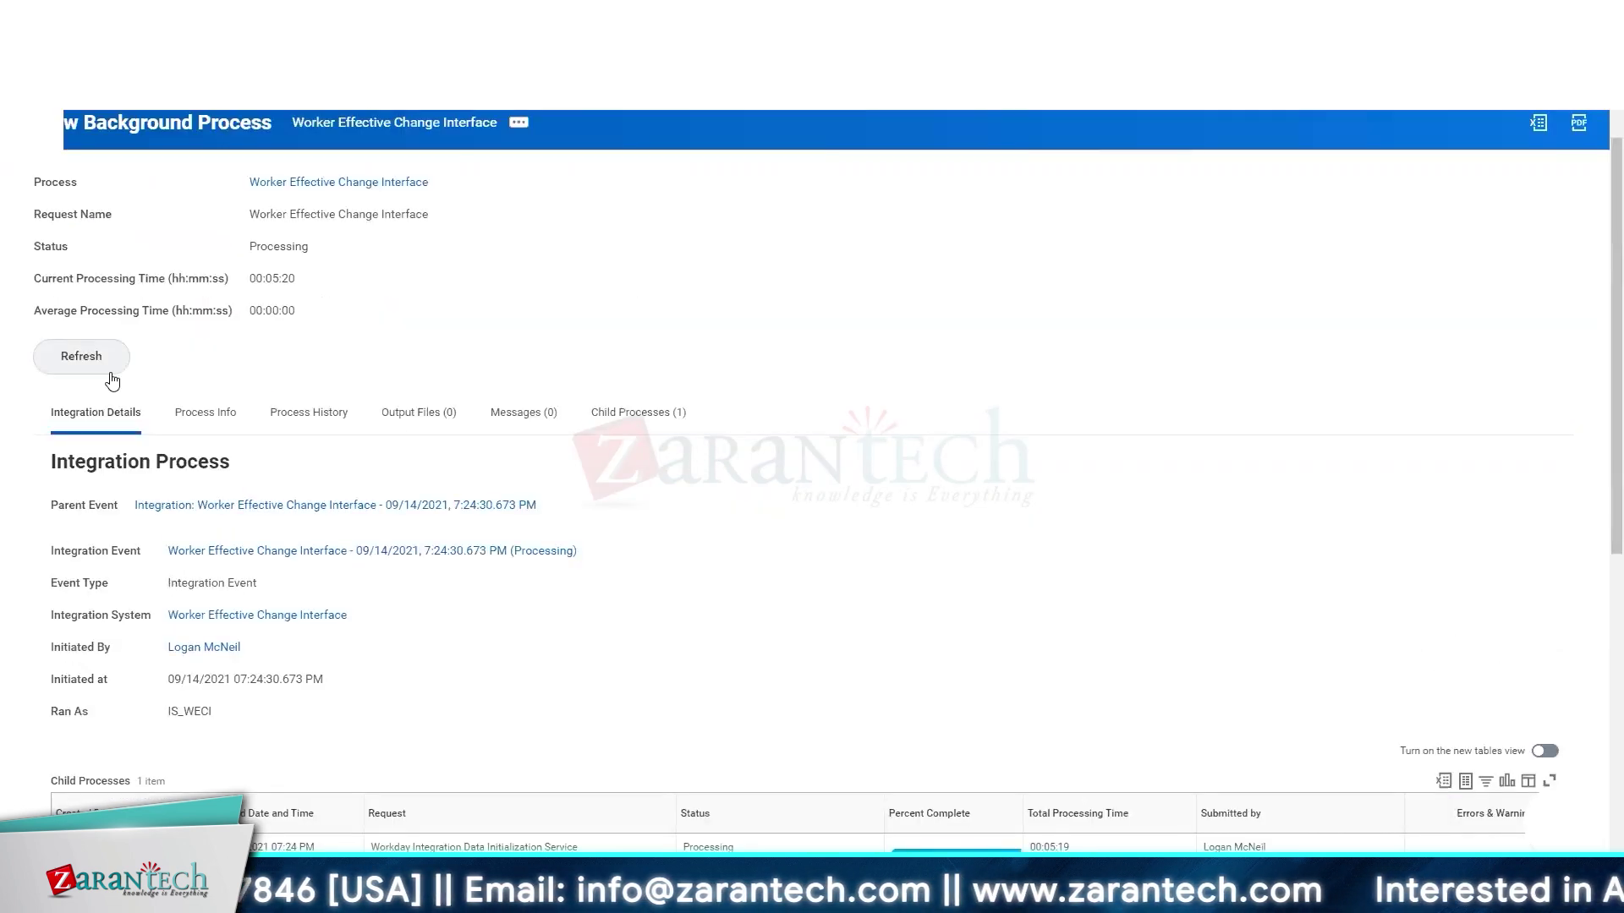
click(97, 364)
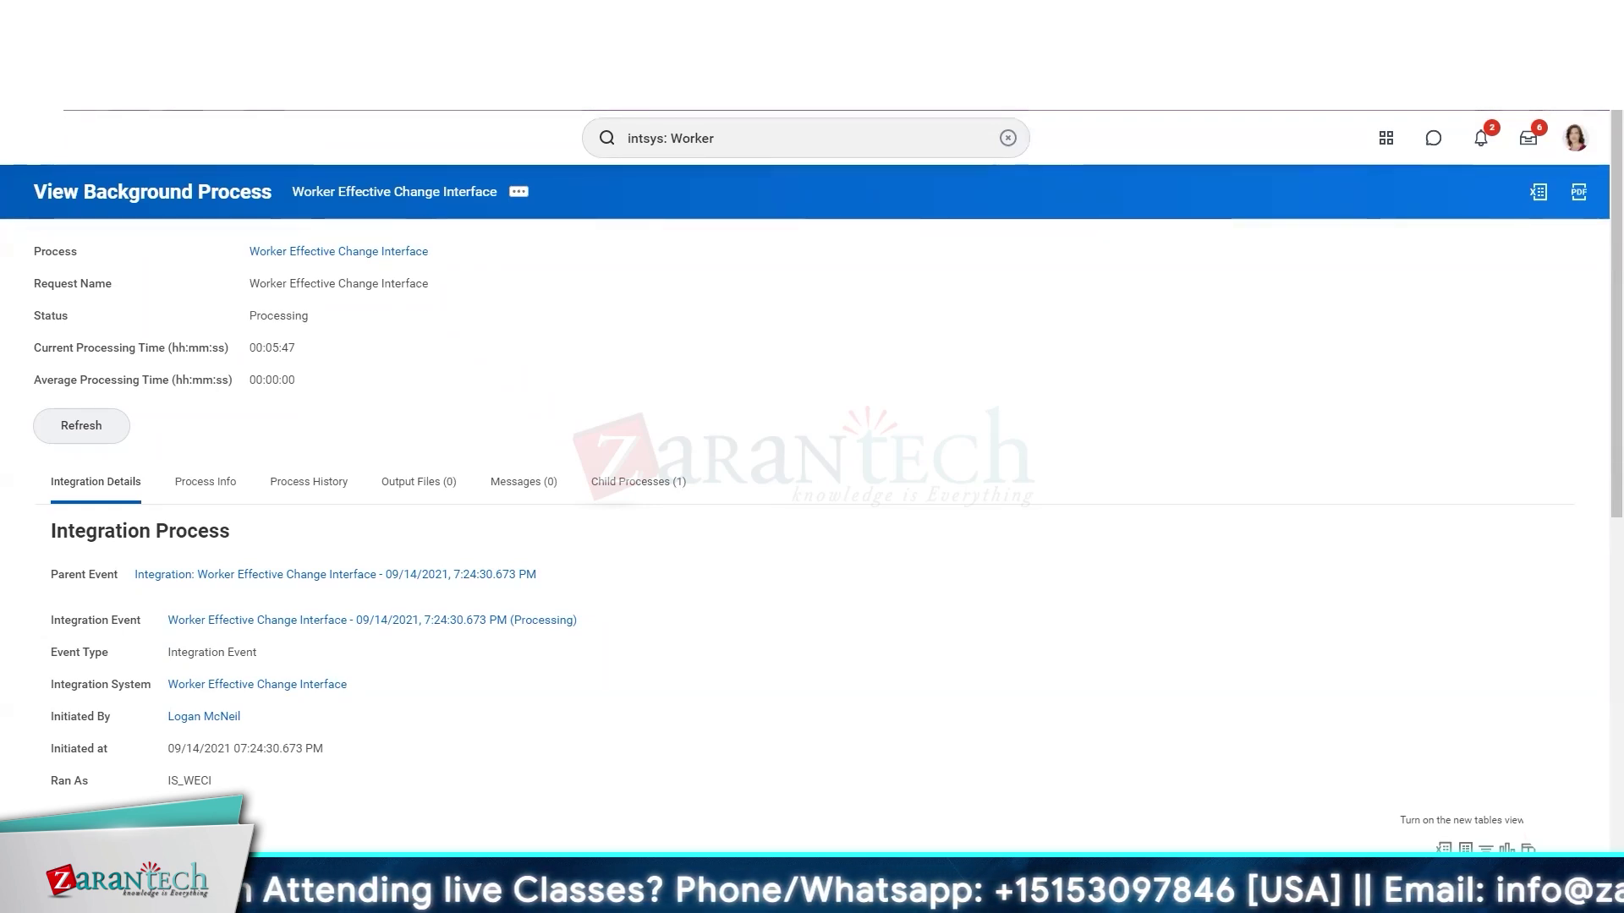
scroll(663, 587, down, 6)
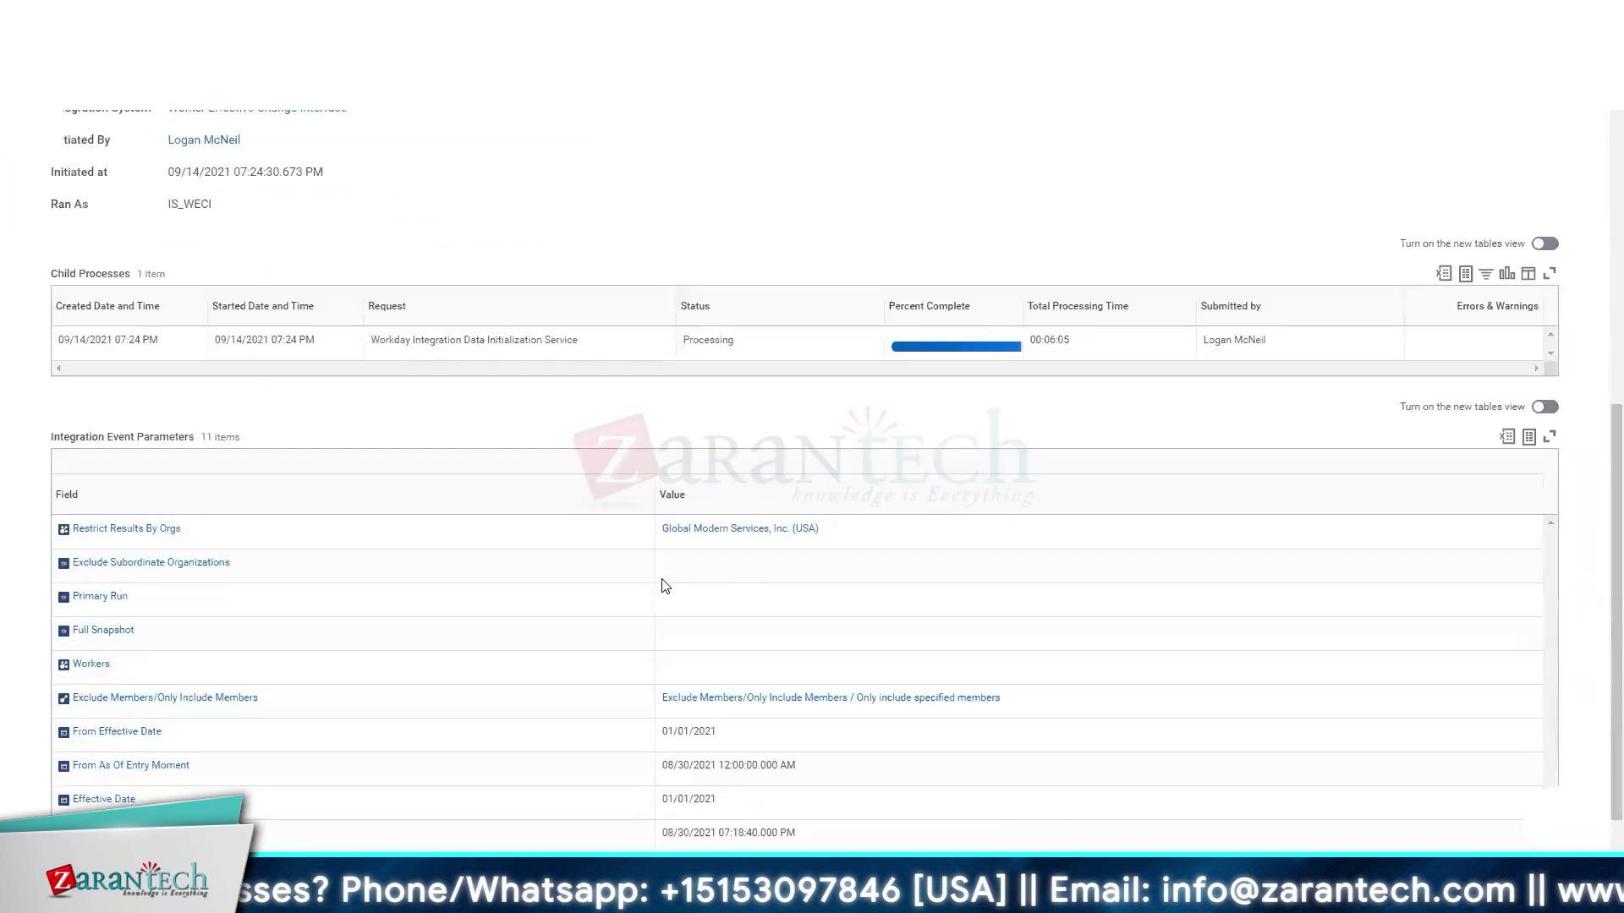
- Check the run's process history, open the prompt for all integration events and cancel it
scroll(663, 586, up, 4)
click(203, 241)
click(307, 481)
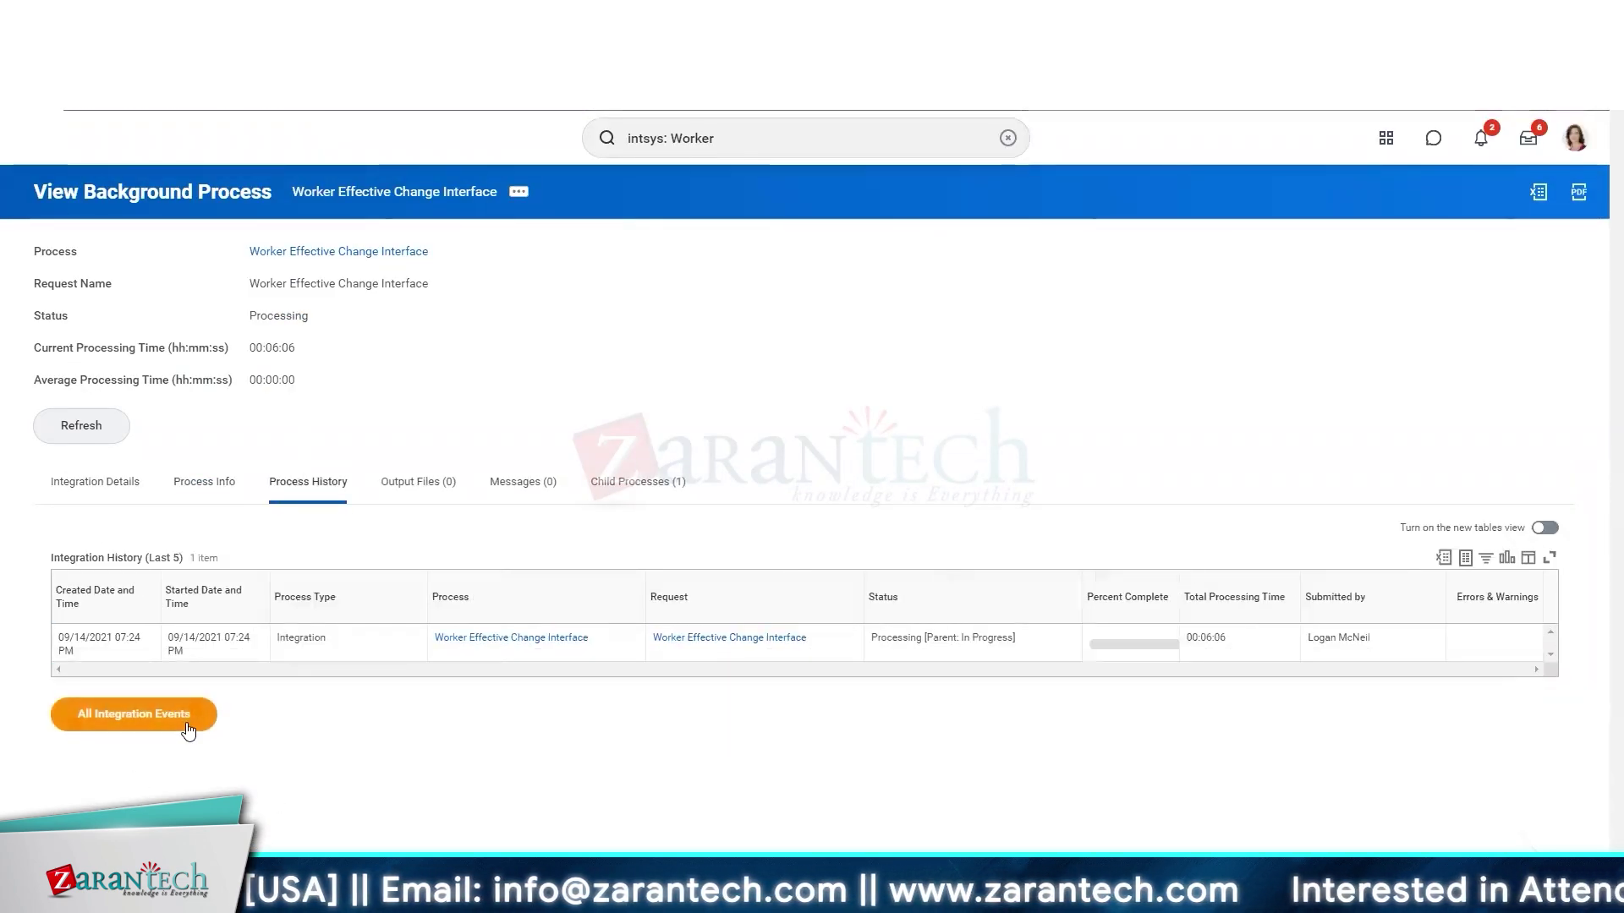
click(188, 733)
click(725, 538)
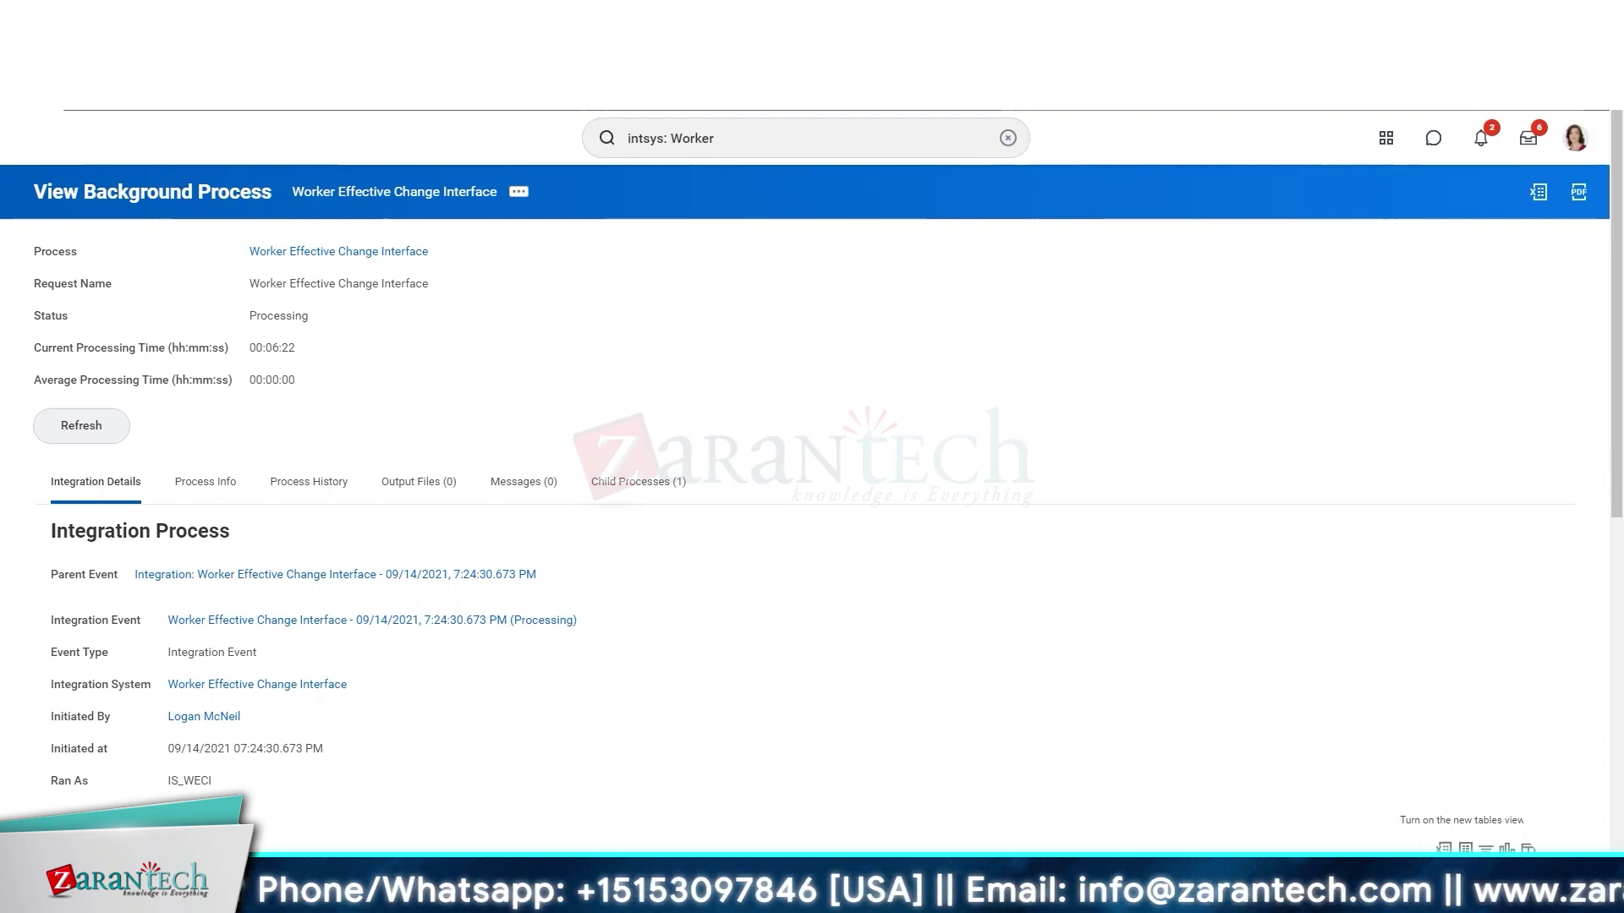
- Return to monitoring the run: refresh its integration details and check the child process and event parameters
click(118, 431)
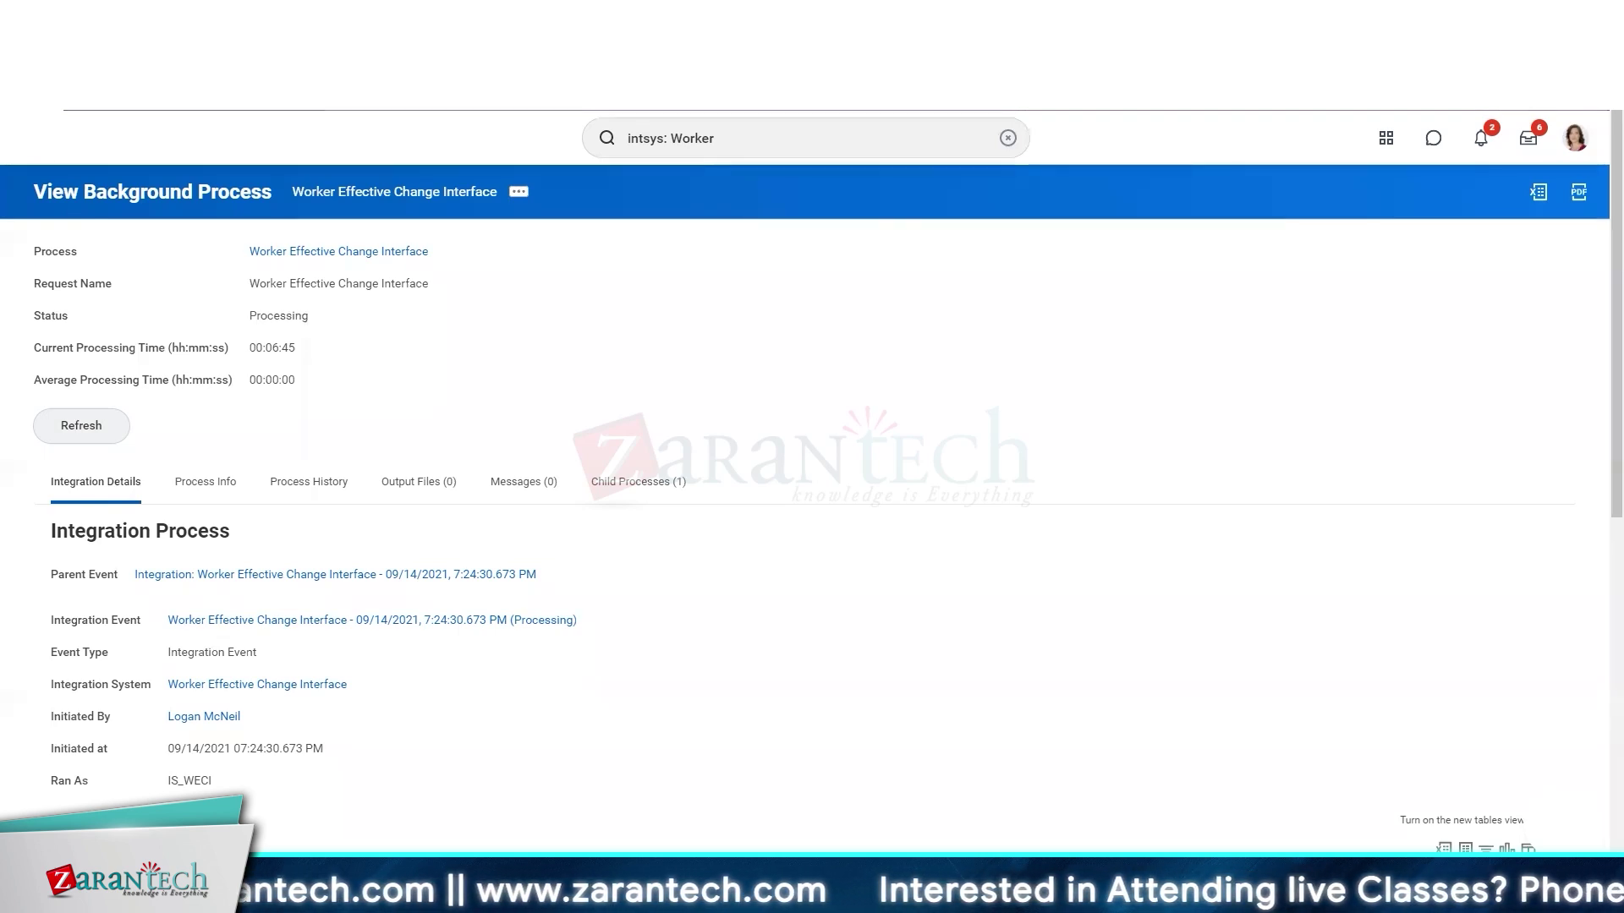
scroll(267, 514, down, 6)
scroll(267, 514, down, 2)
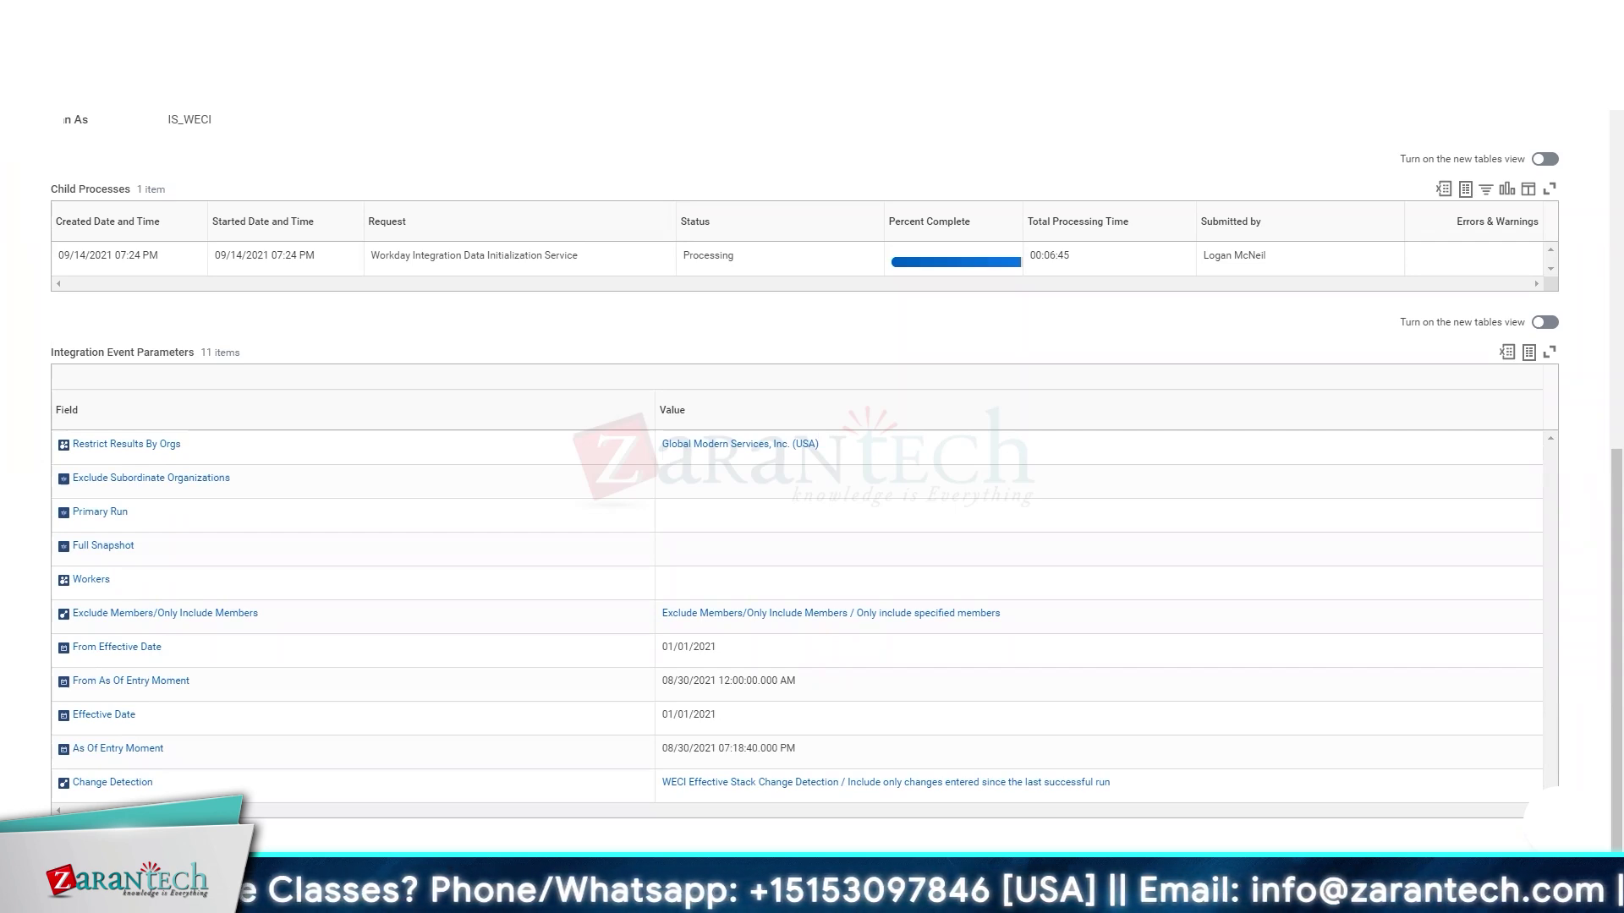
scroll(66, 182, up, 5)
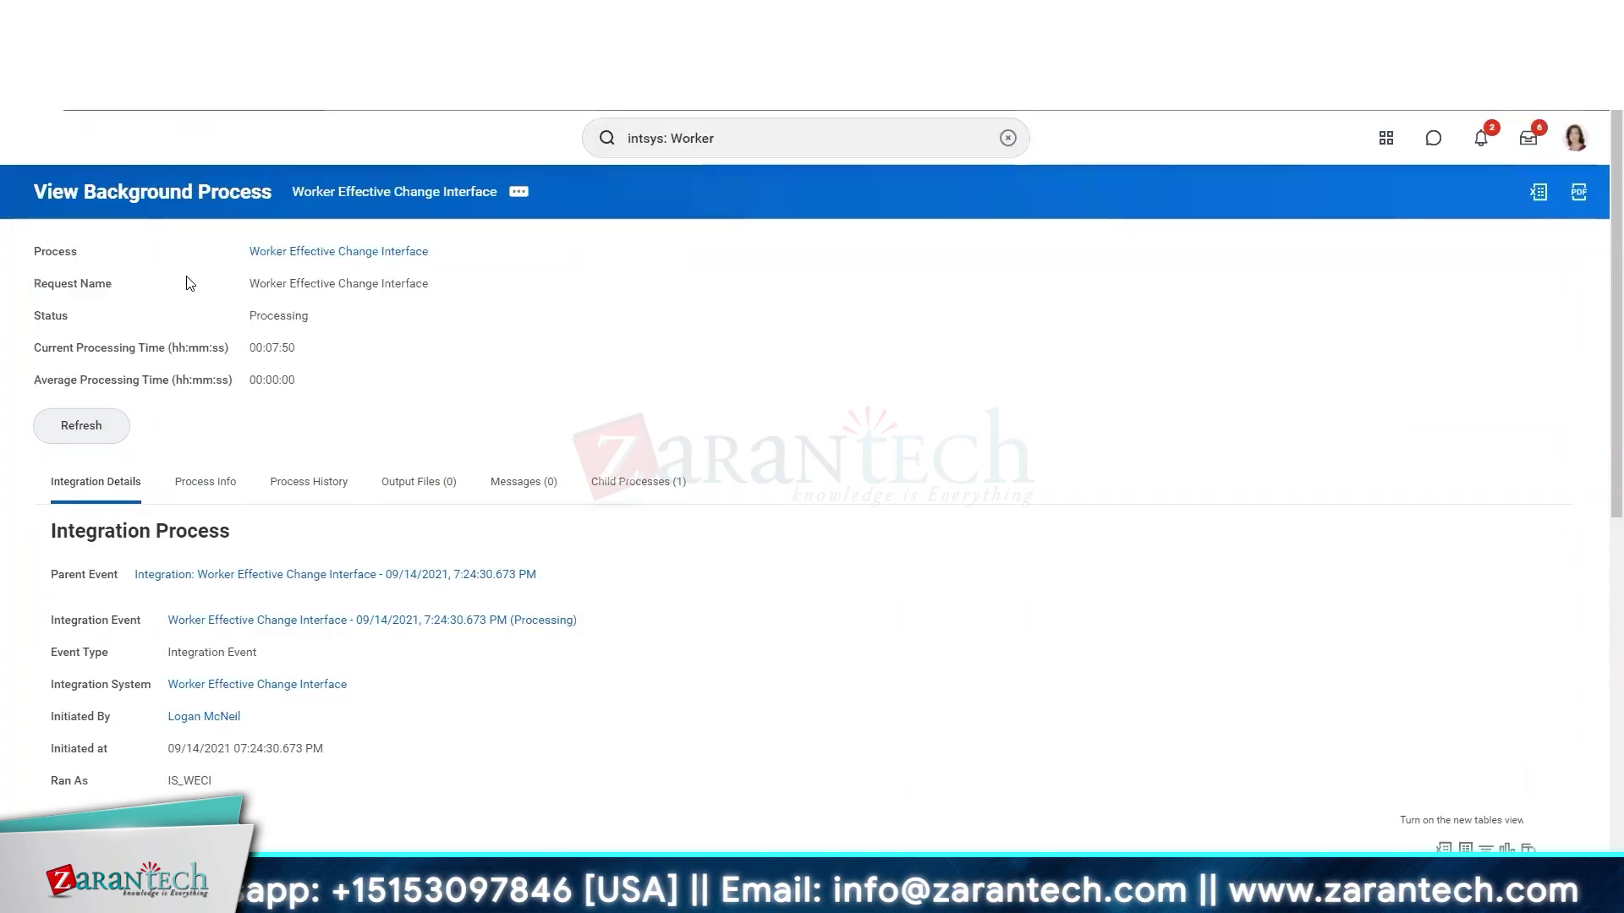
scroll(955, 545, down, 5)
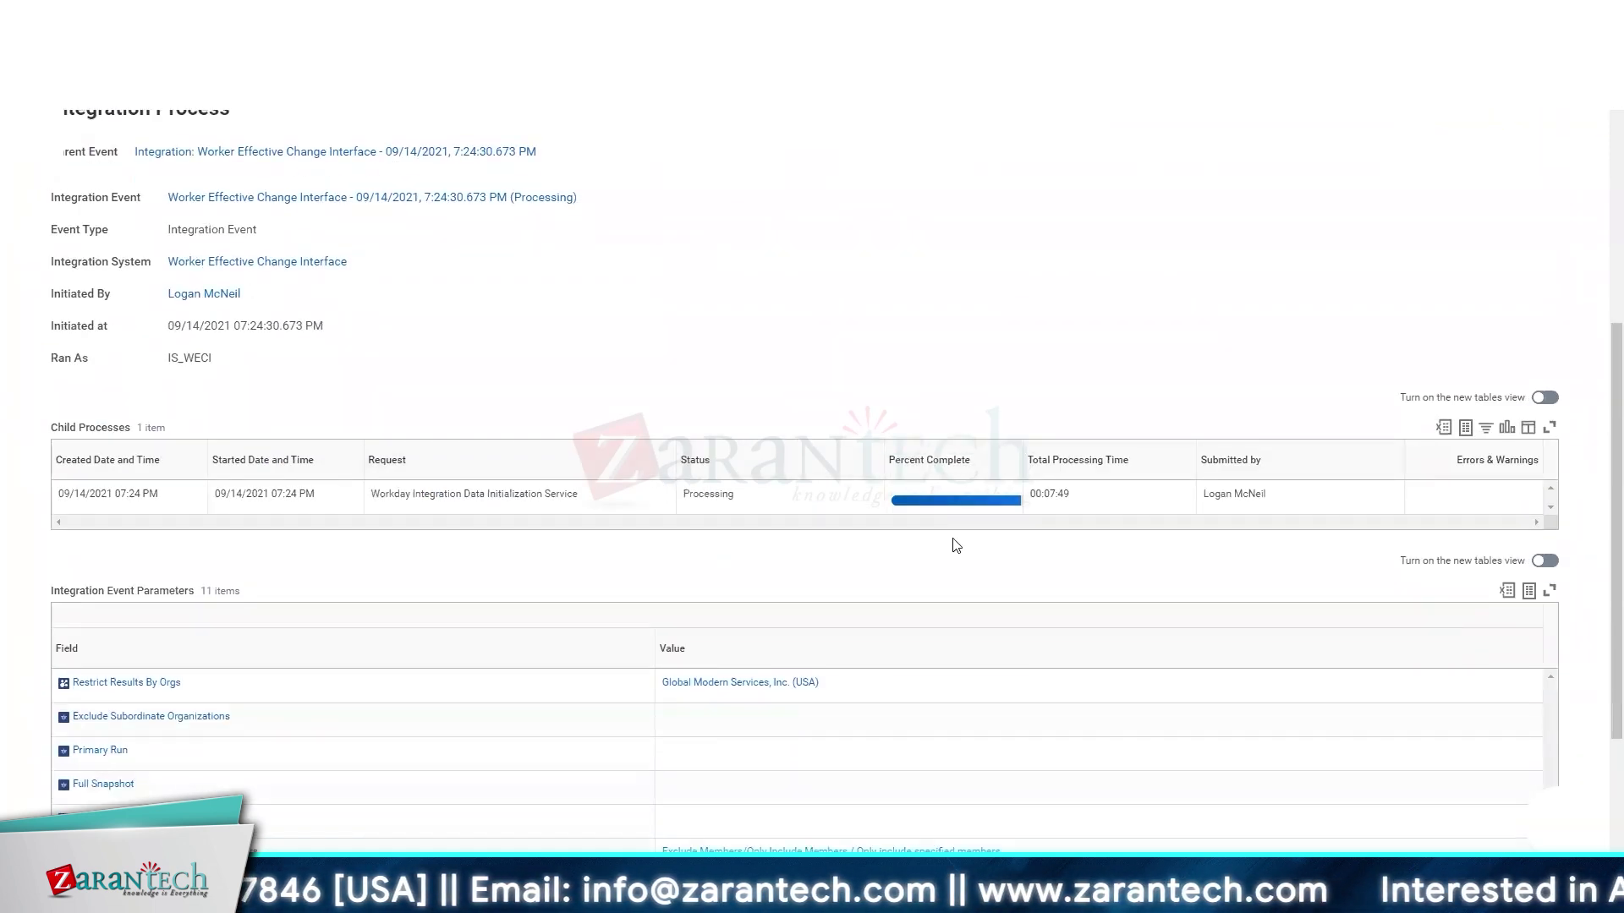
scroll(949, 544, down, 3)
scroll(950, 544, up, 10)
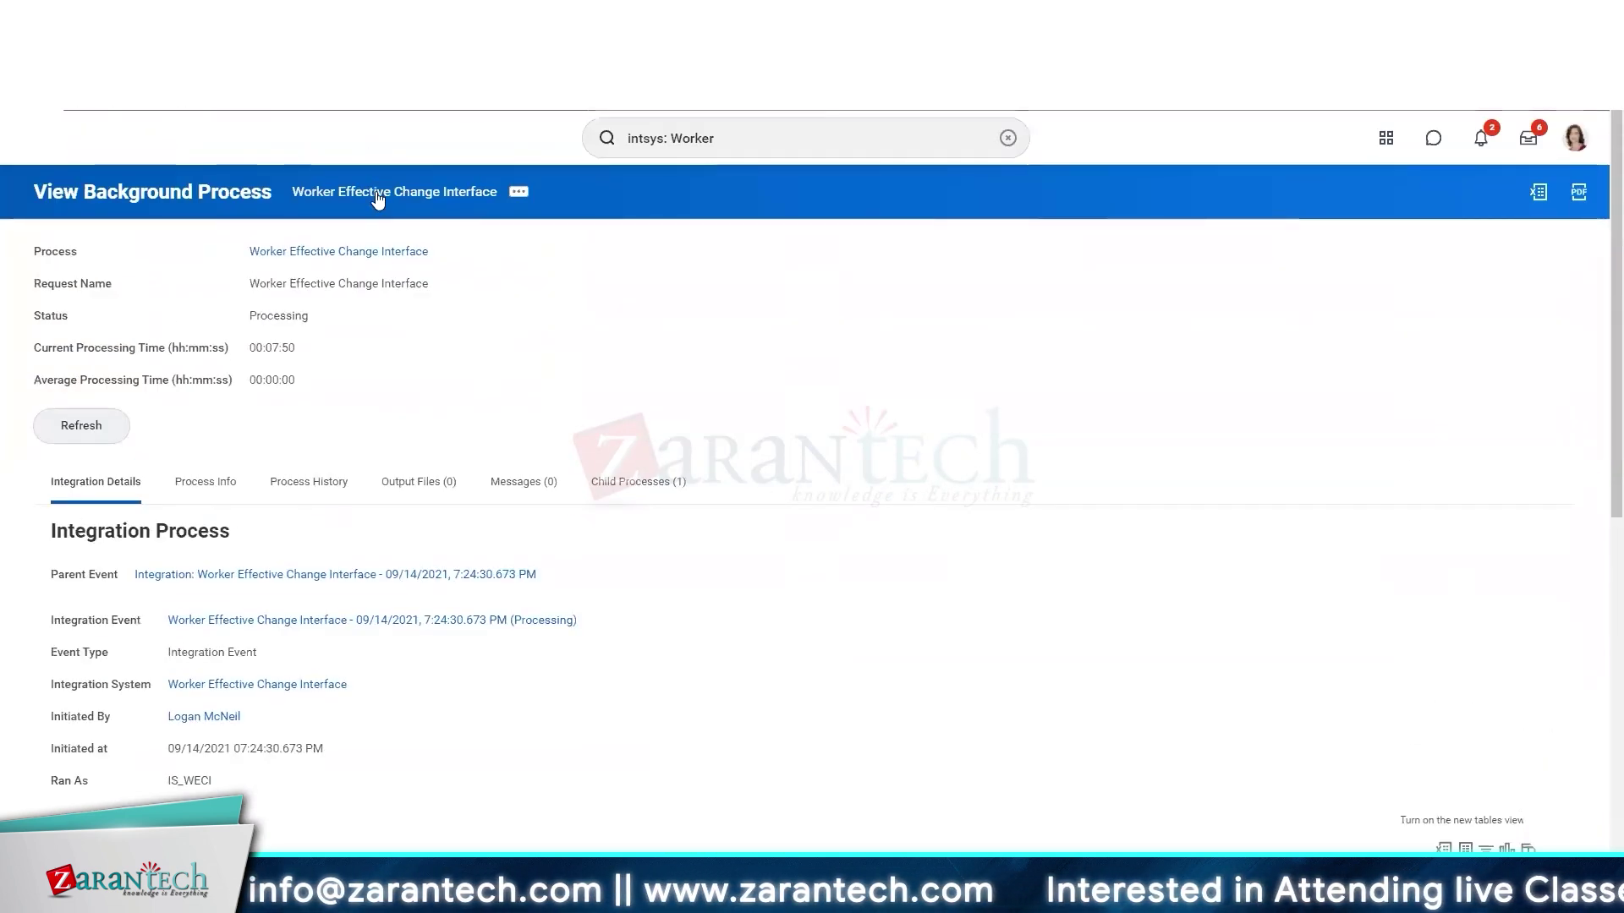
- Glance at the process's related actions, then examine the effective date and entry moment values among the event parameters
click(518, 192)
click(427, 210)
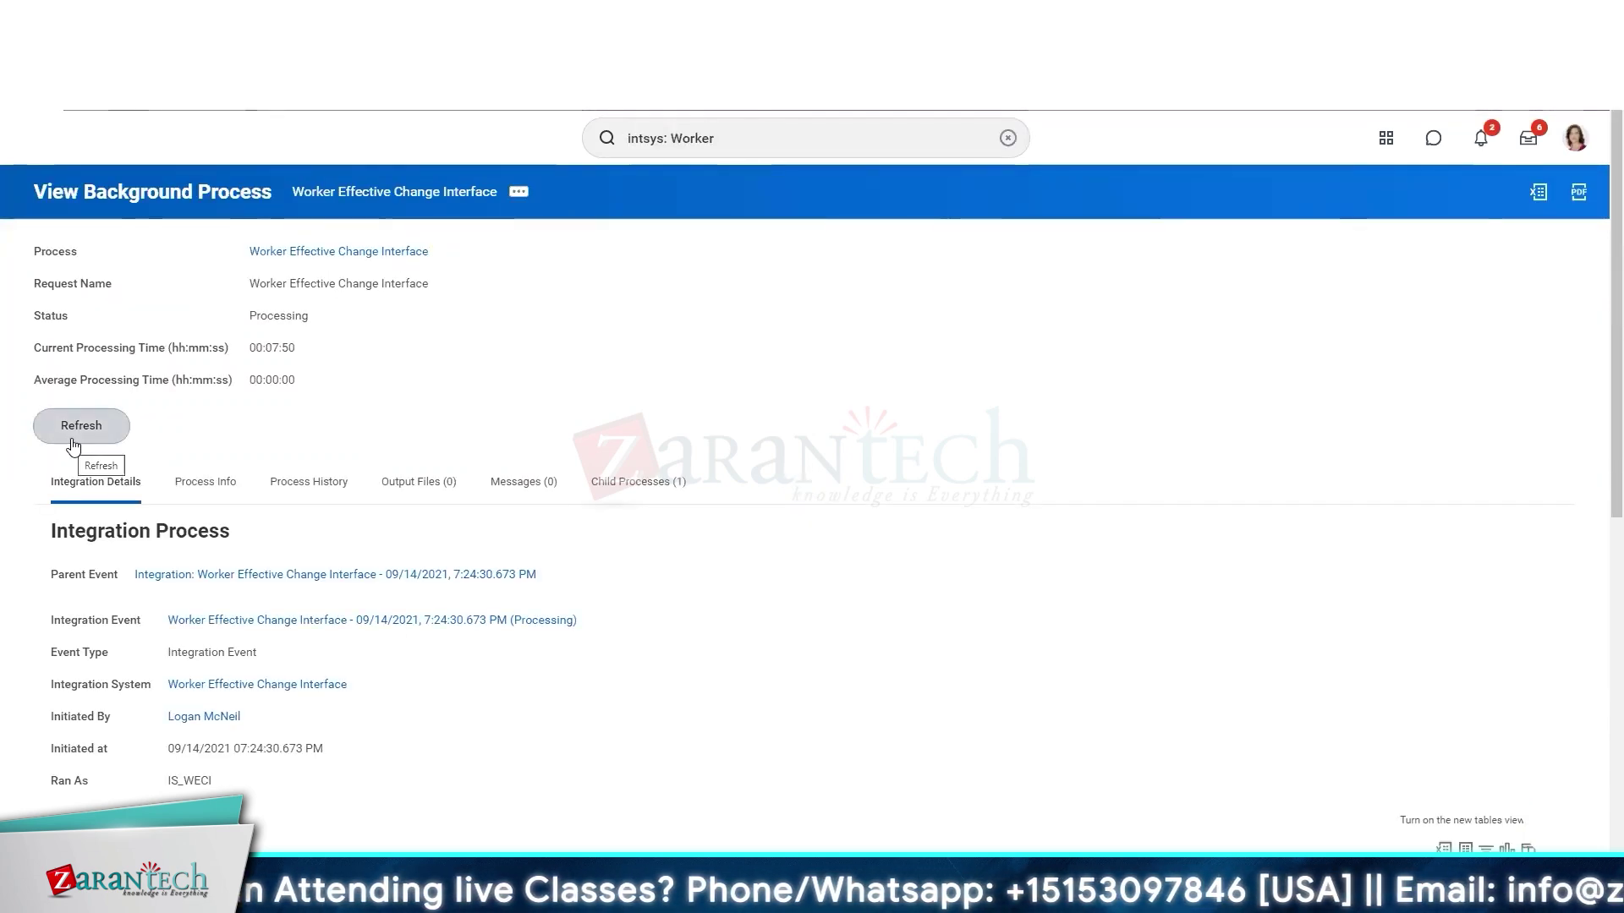
scroll(572, 562, down, 8)
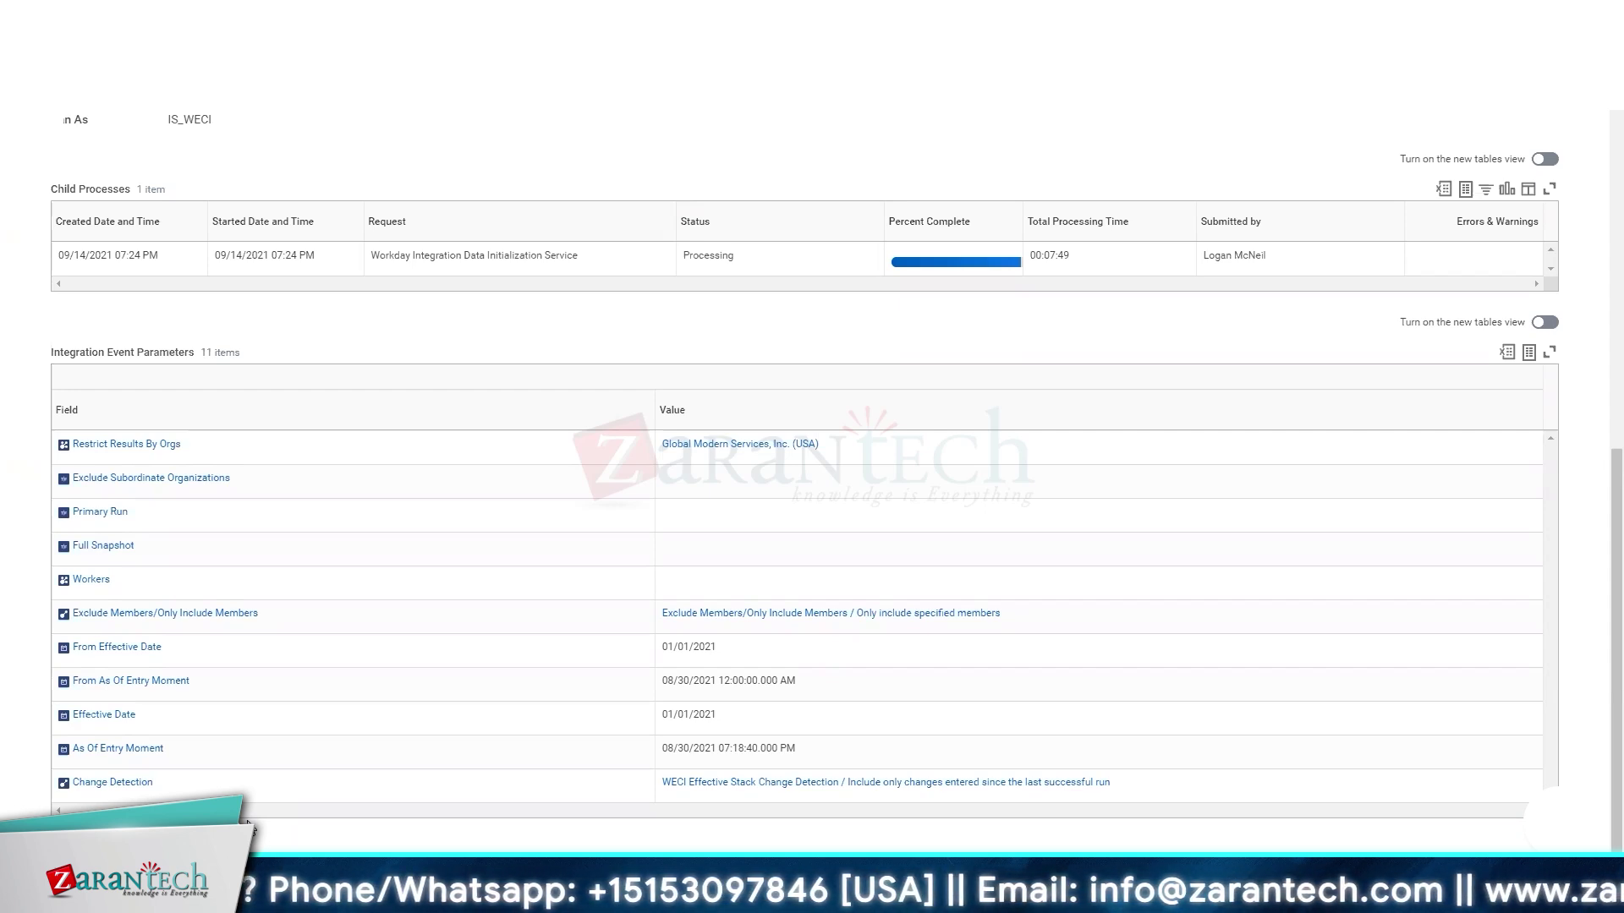
drag(659, 647, 173, 720)
click(366, 747)
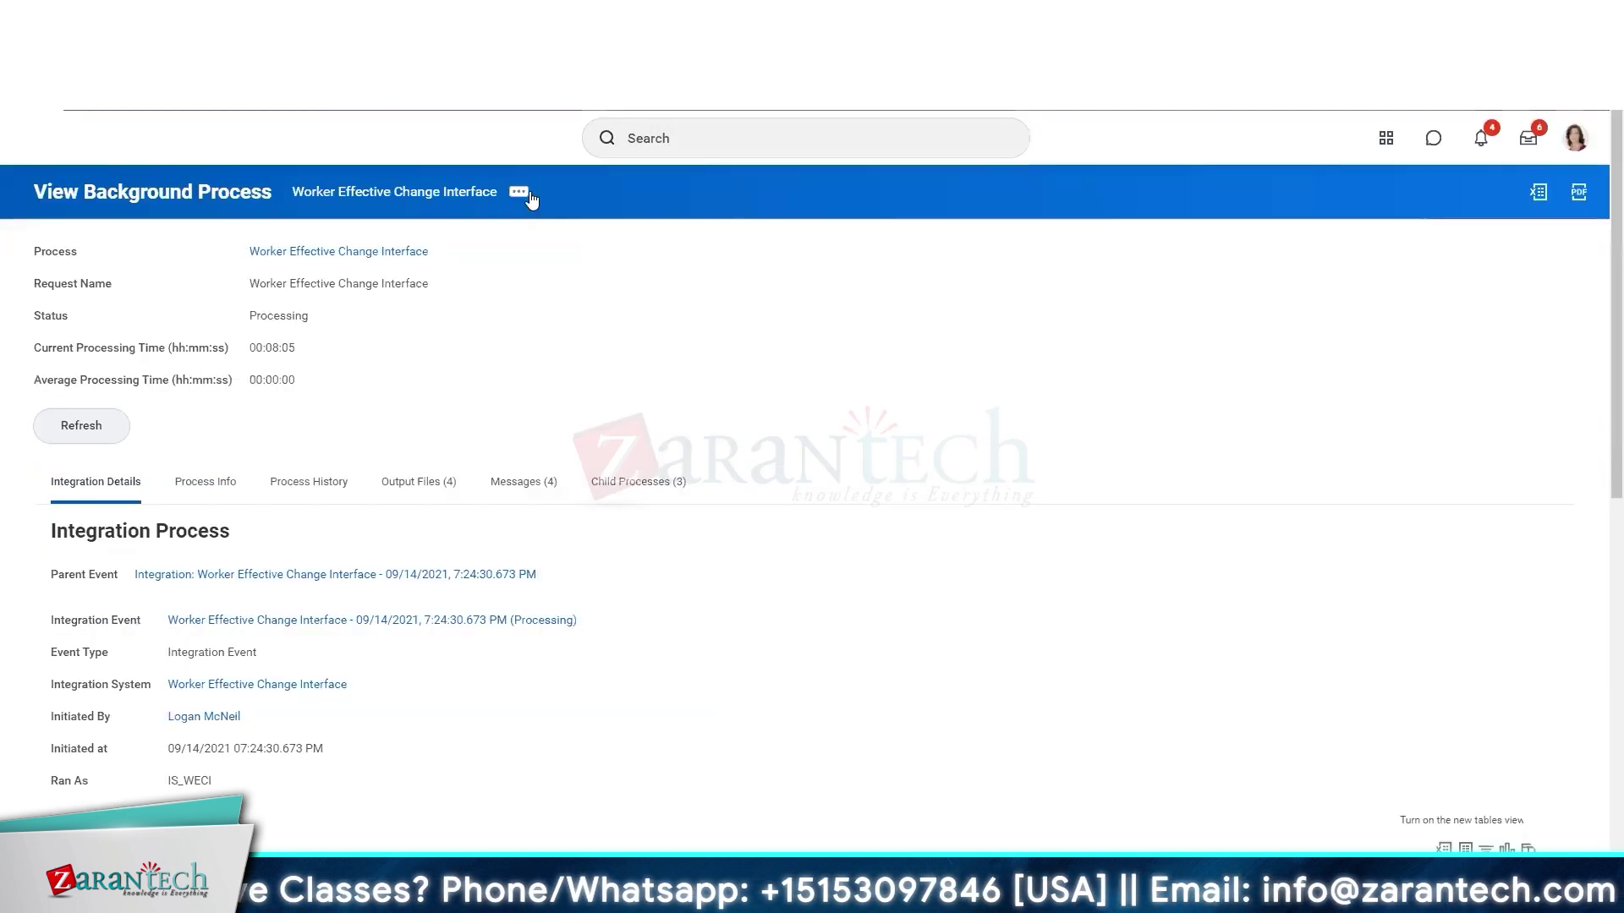
- Open the Worker Effective Change Interface integration system and run its Integration Events report without further filters
click(518, 192)
mouse_move(658, 255)
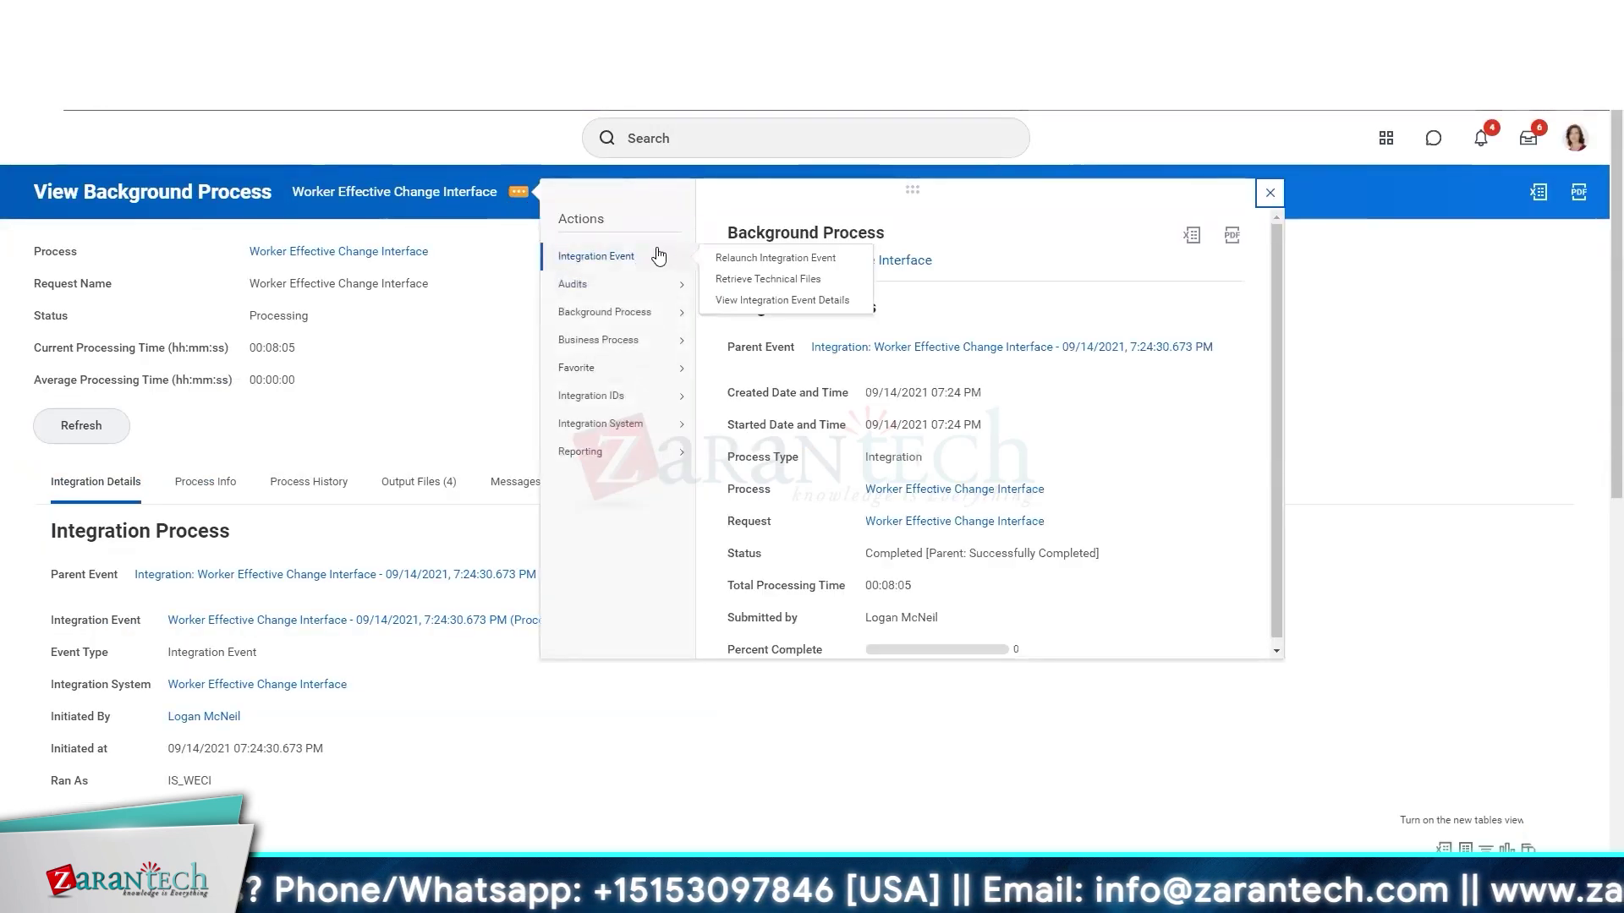
click(317, 685)
click(504, 192)
mouse_move(592, 255)
click(725, 259)
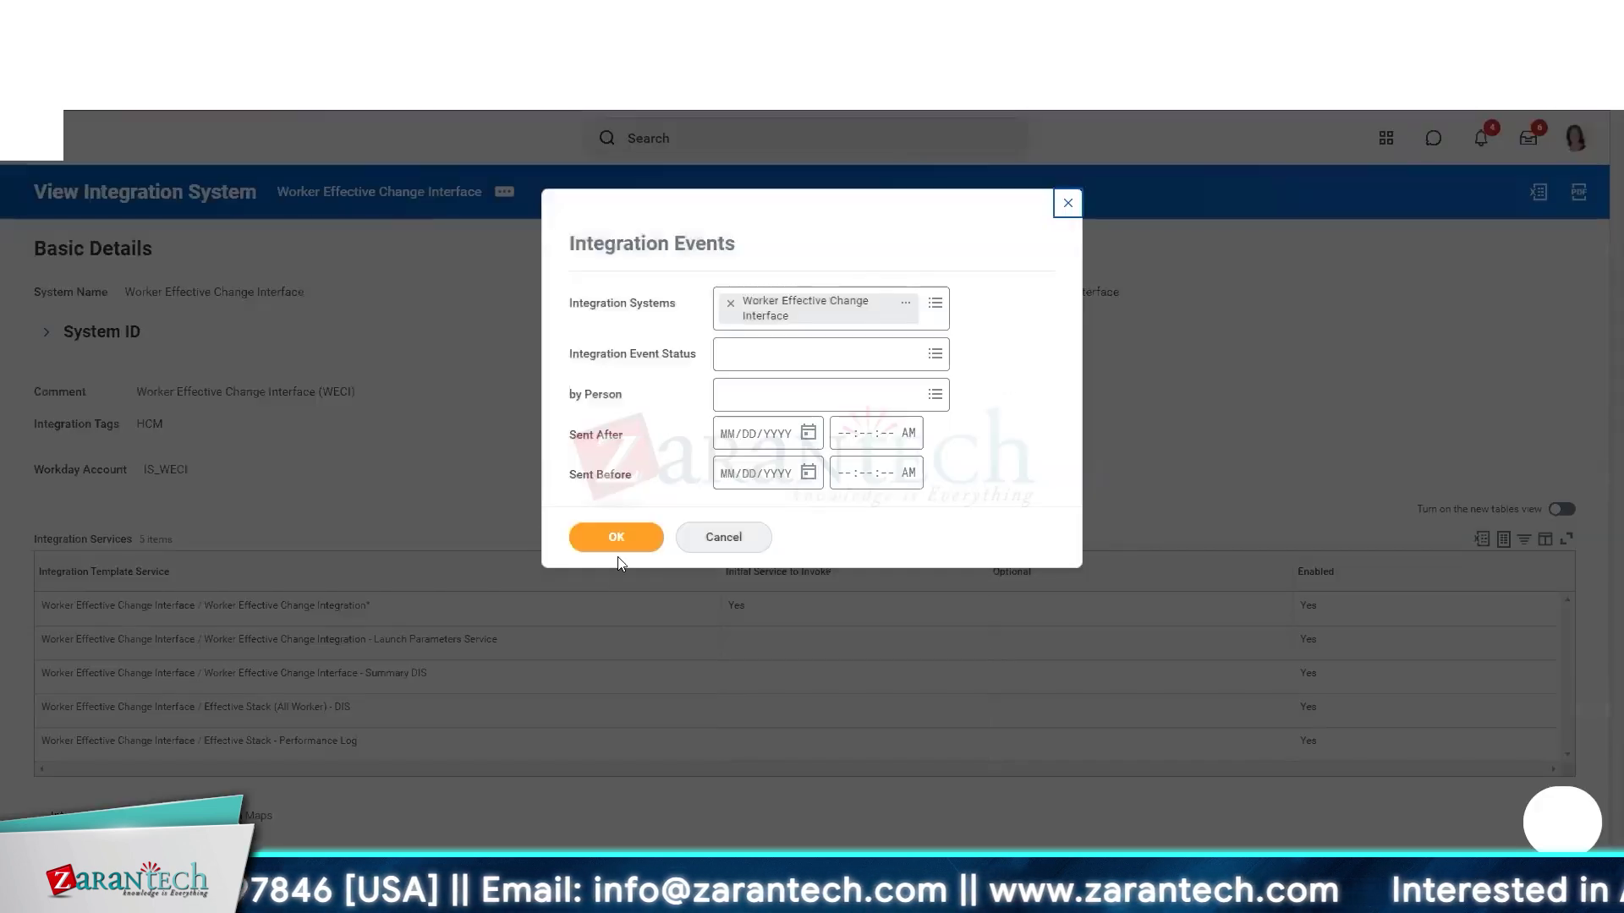
click(616, 534)
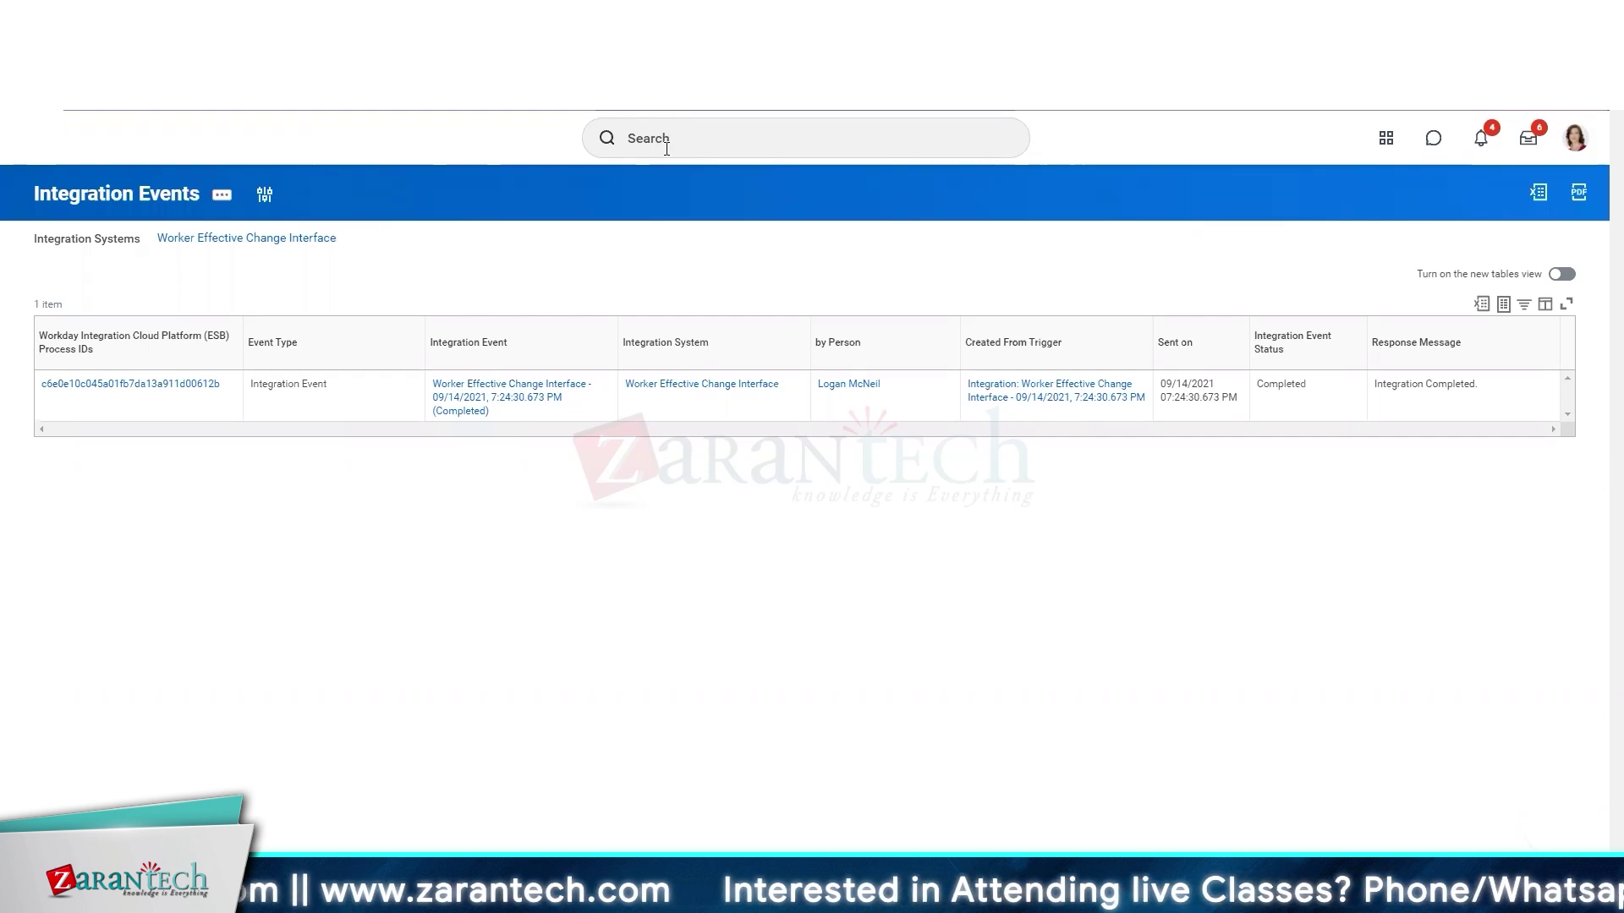
- Review the Configure Integration Attributes page of the Worker Effective Change Interface, then return to the integration events
click(364, 241)
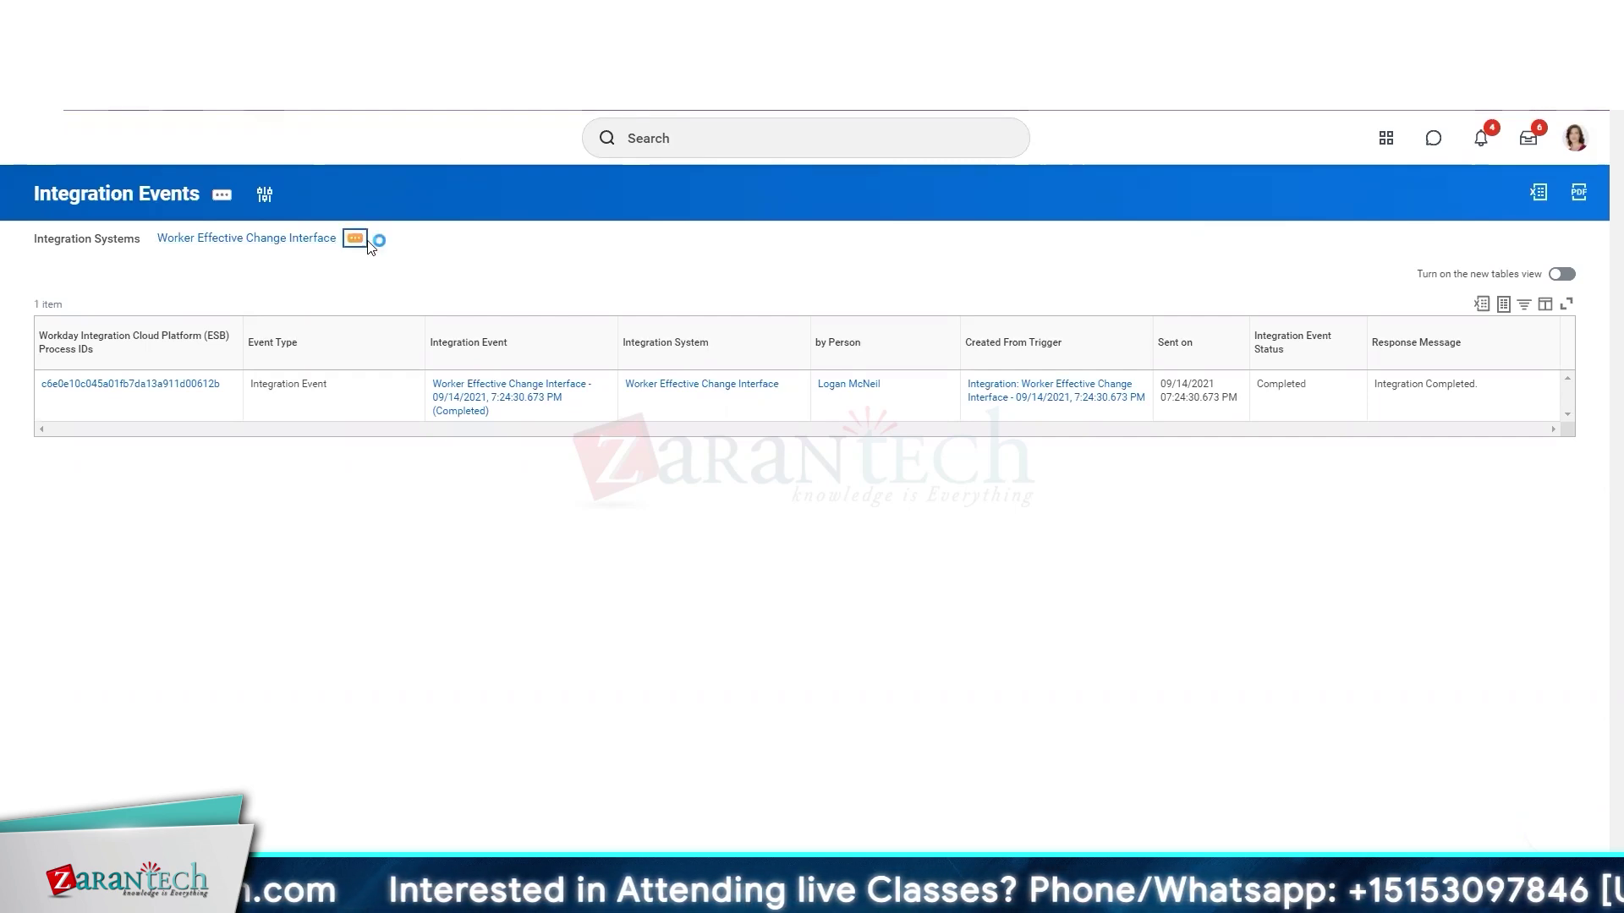
mouse_move(511, 302)
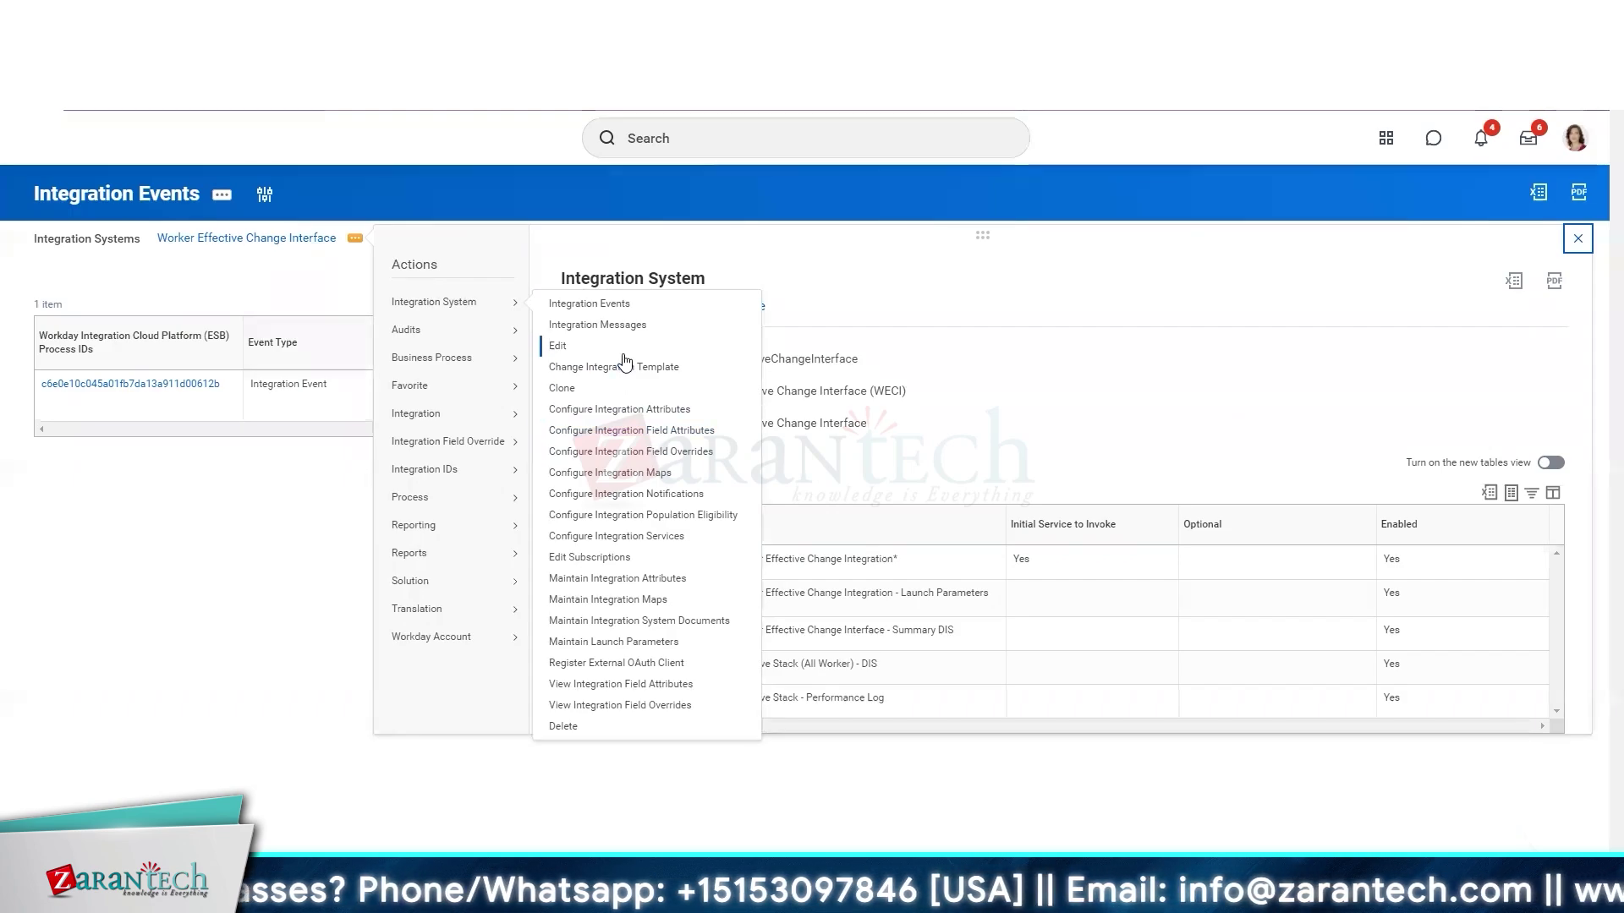
click(627, 411)
scroll(917, 642, down, 15)
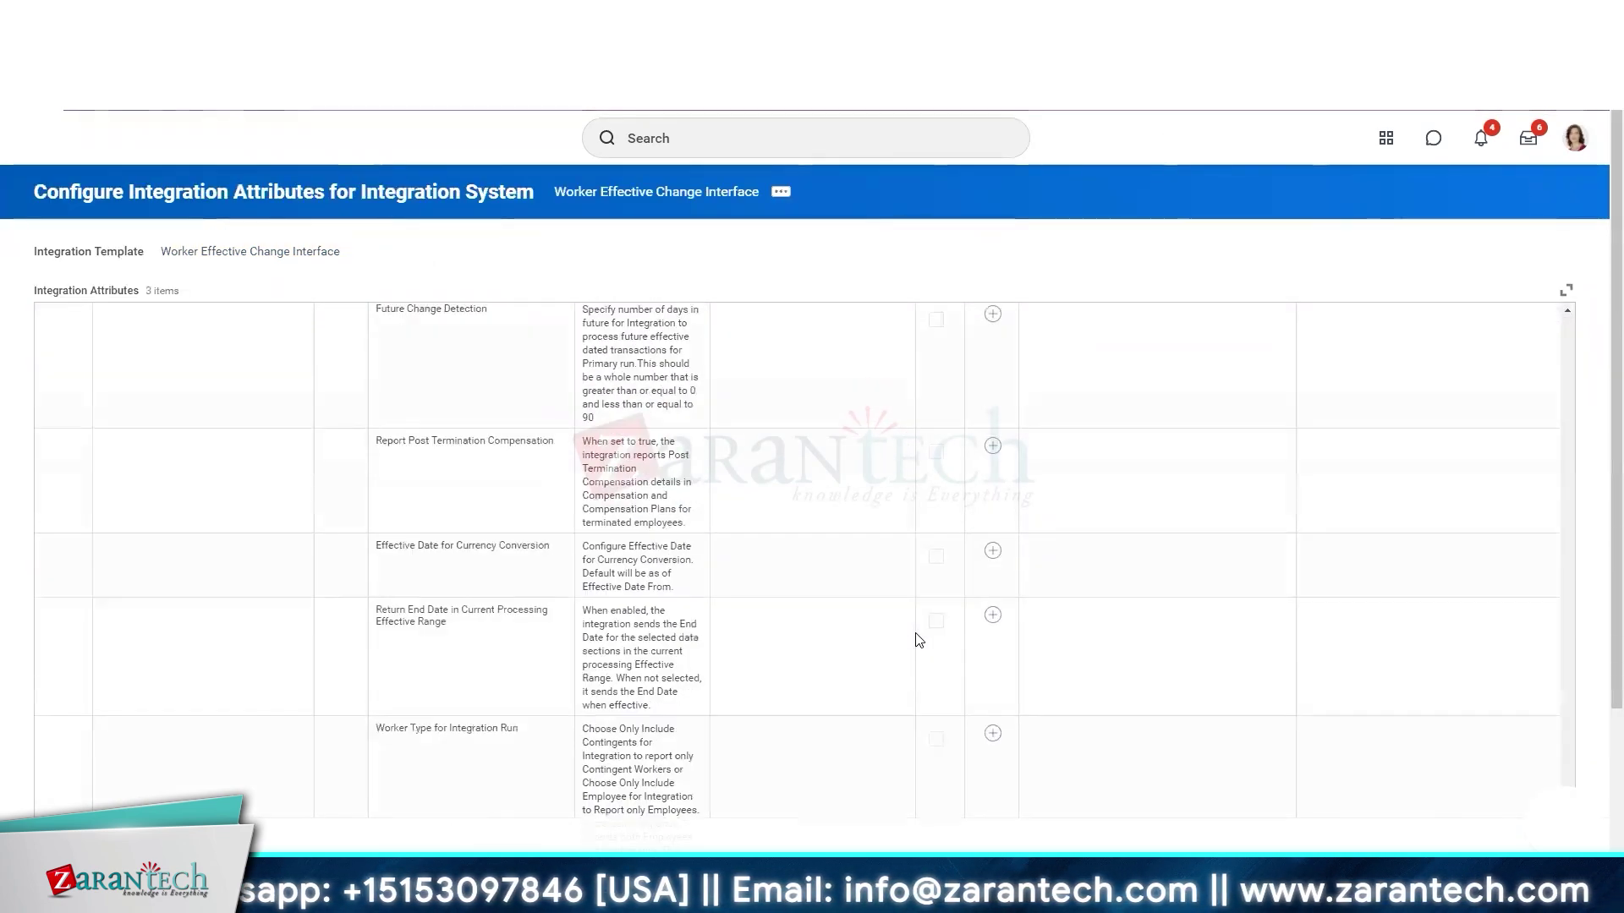
scroll(1370, 689, up, 15)
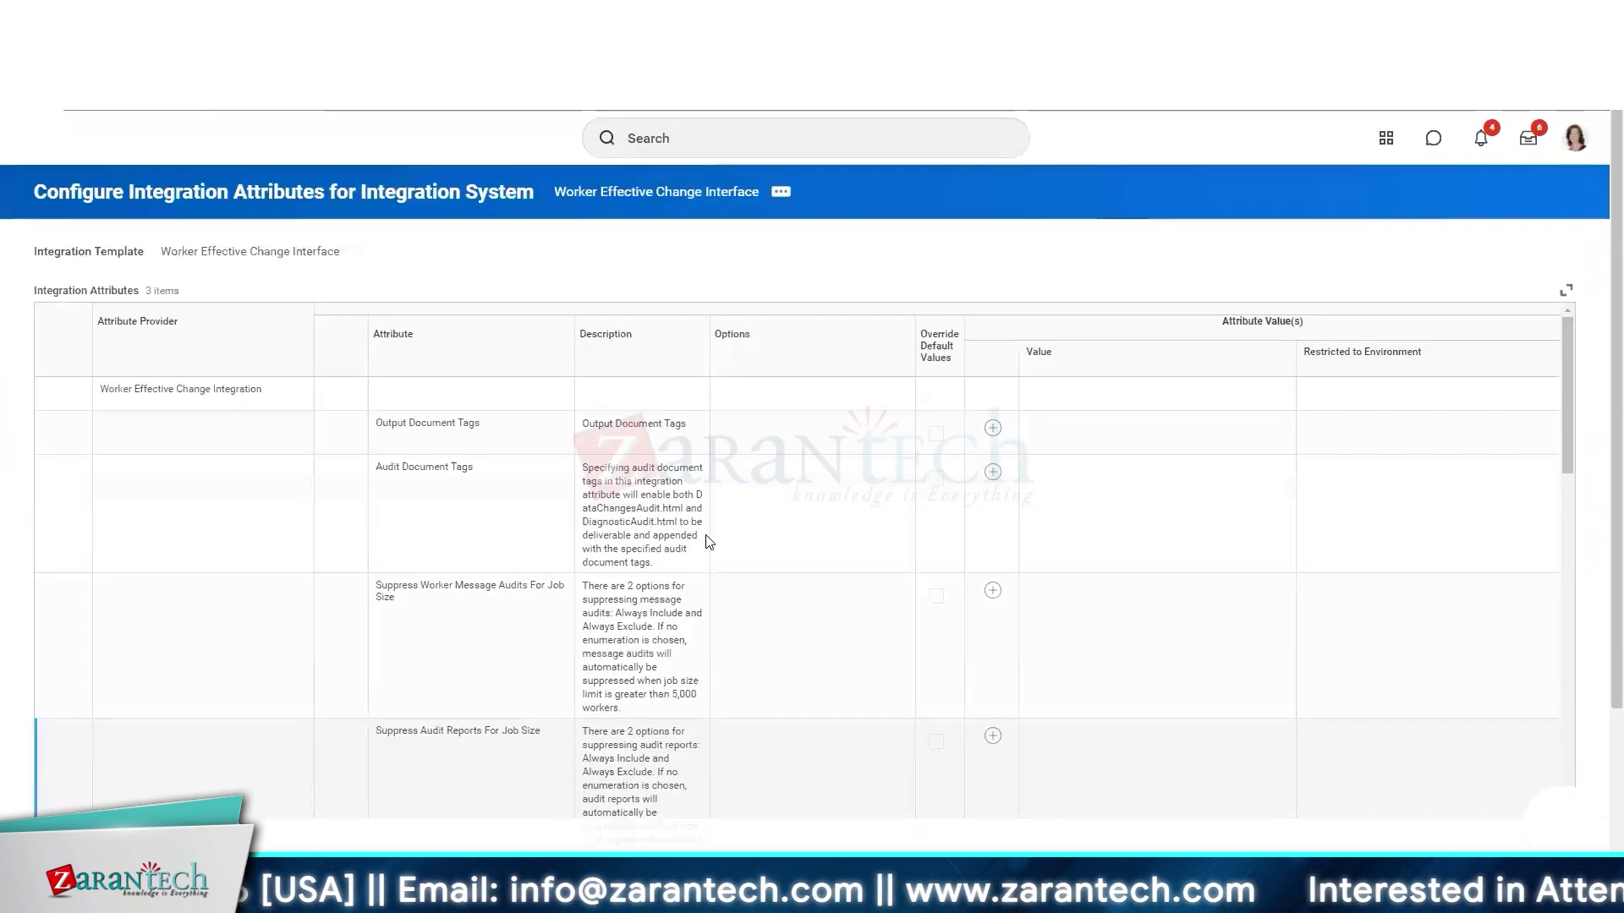
key(alt+Left)
- View the Maintain Launch Parameters page of the Worker Effective Change Interface, then return to the integration events
click(354, 237)
mouse_move(457, 302)
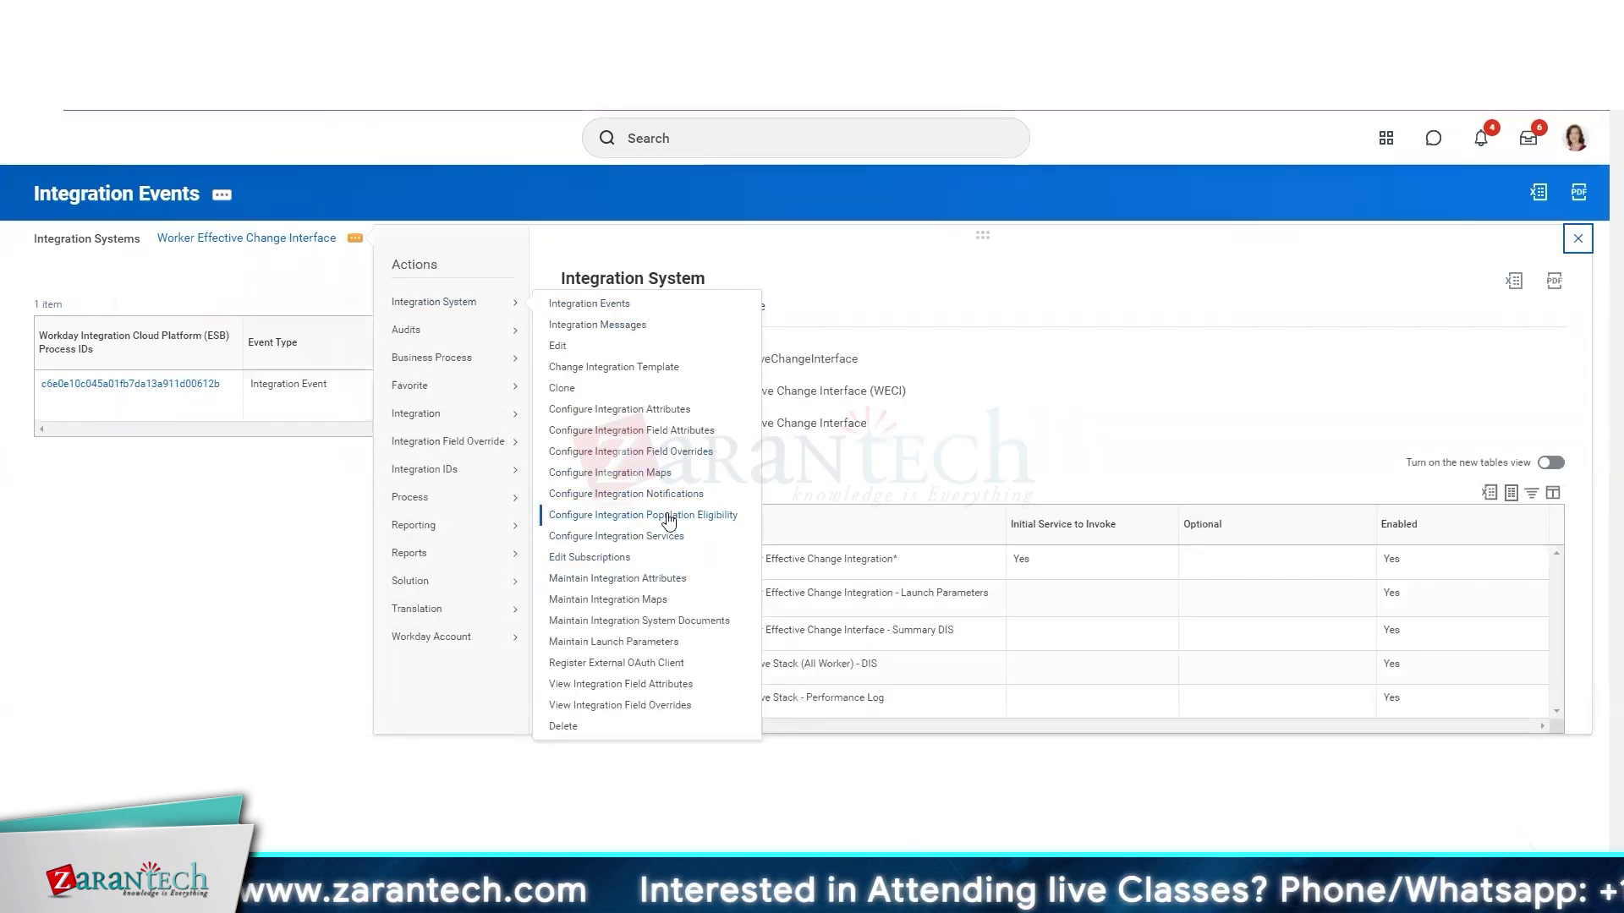
click(668, 641)
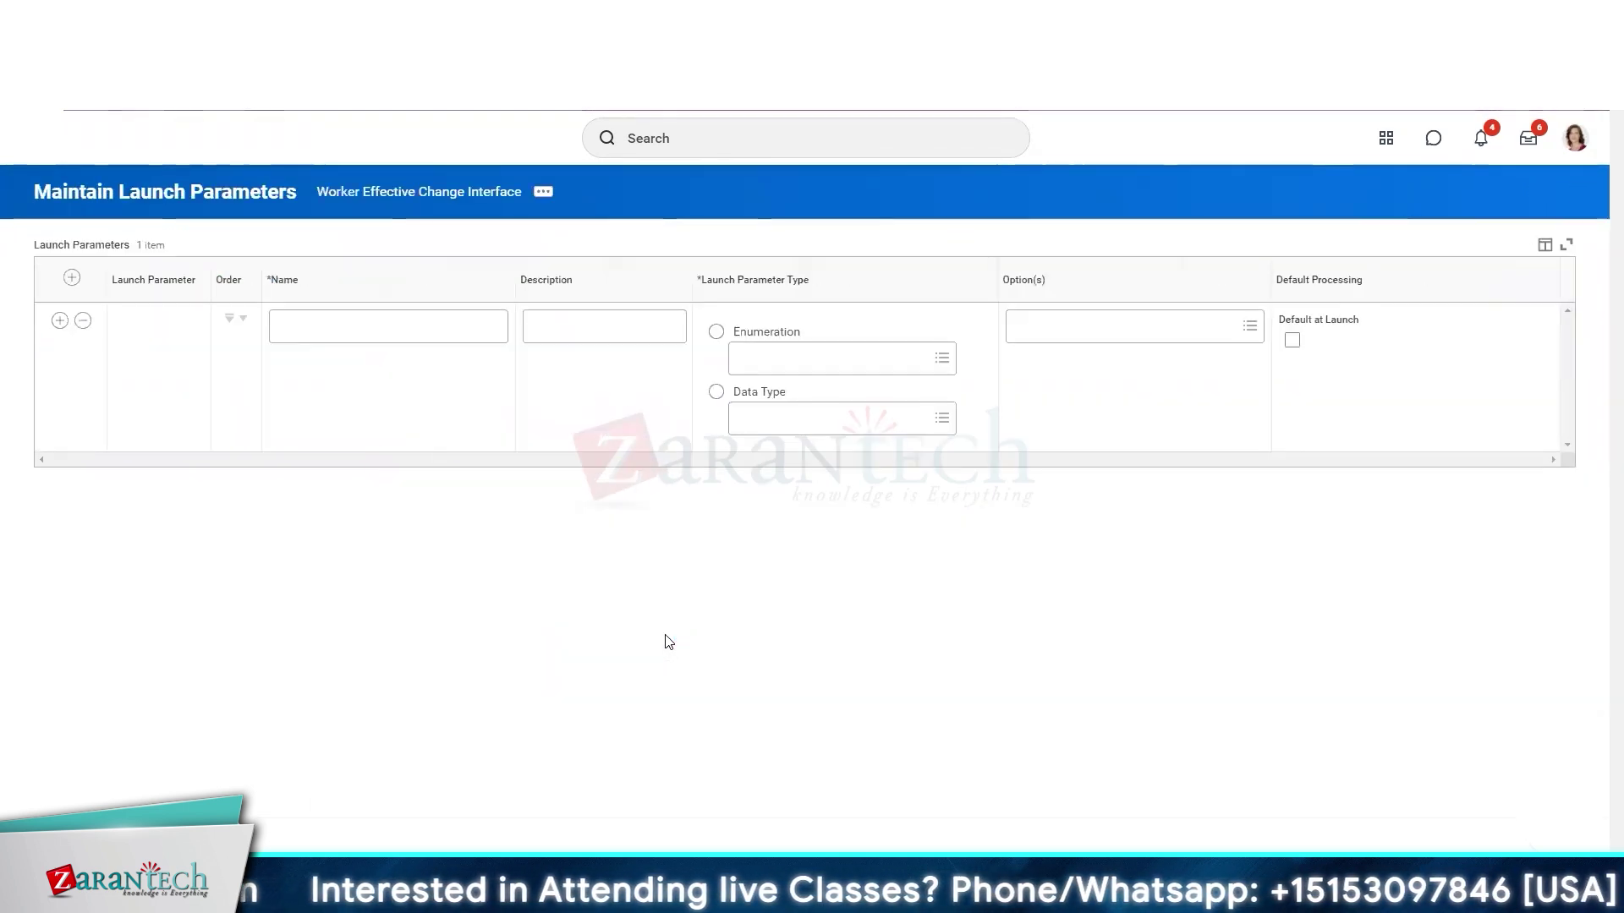
key(alt+Left)
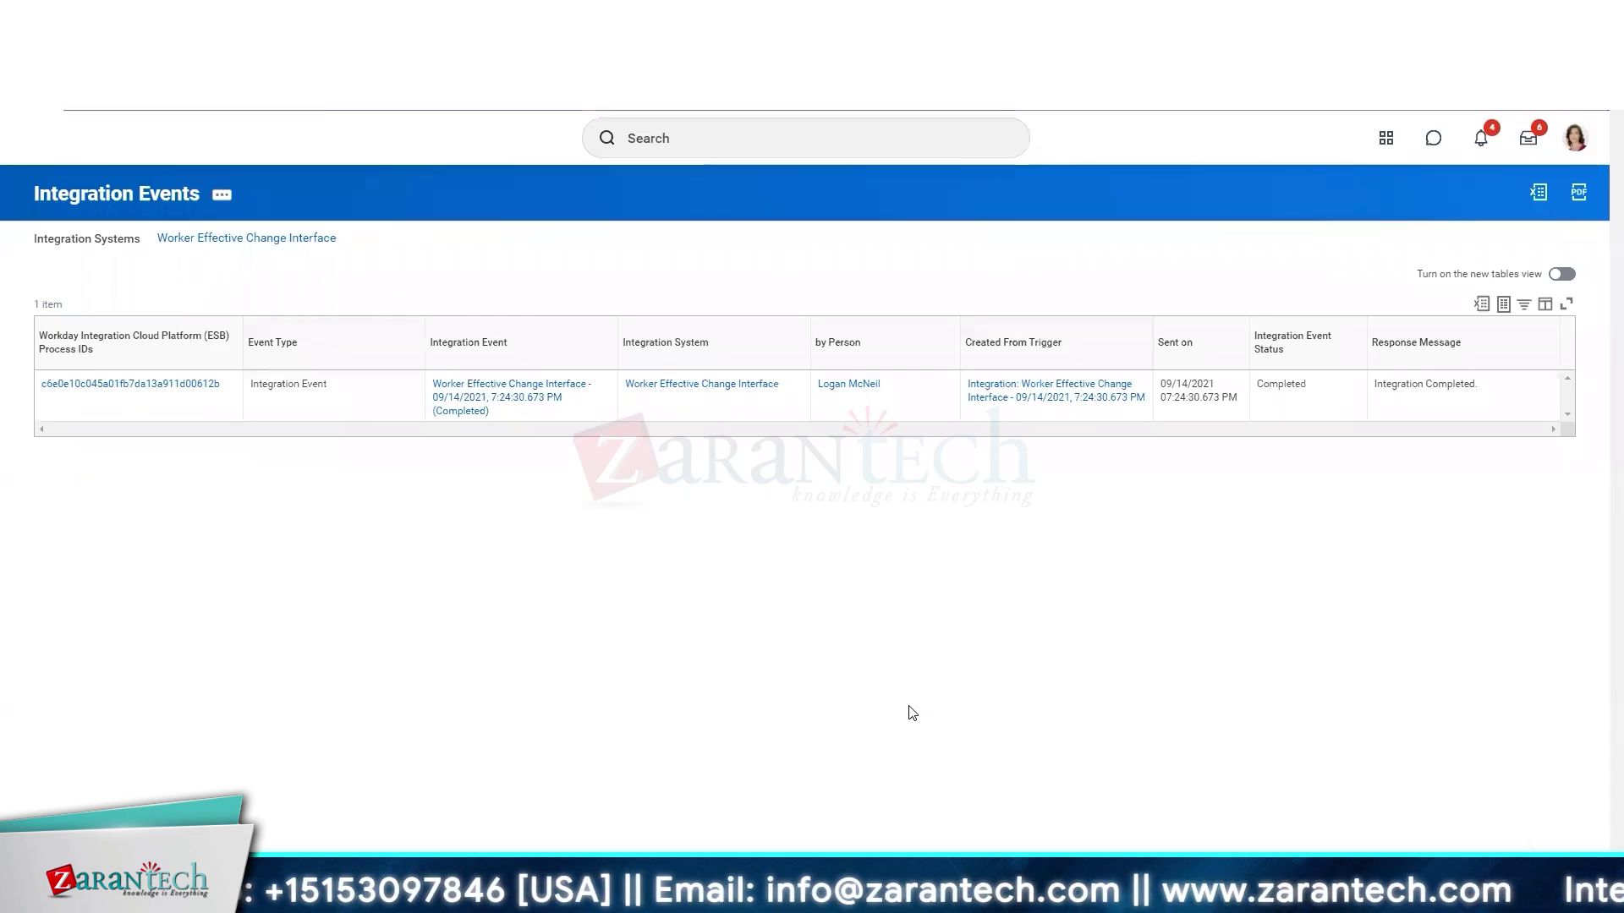
- Open the All Integration Systems report prompt, search its integration templates for "peoplesoft" and "people", and close the prompt
click(744, 137)
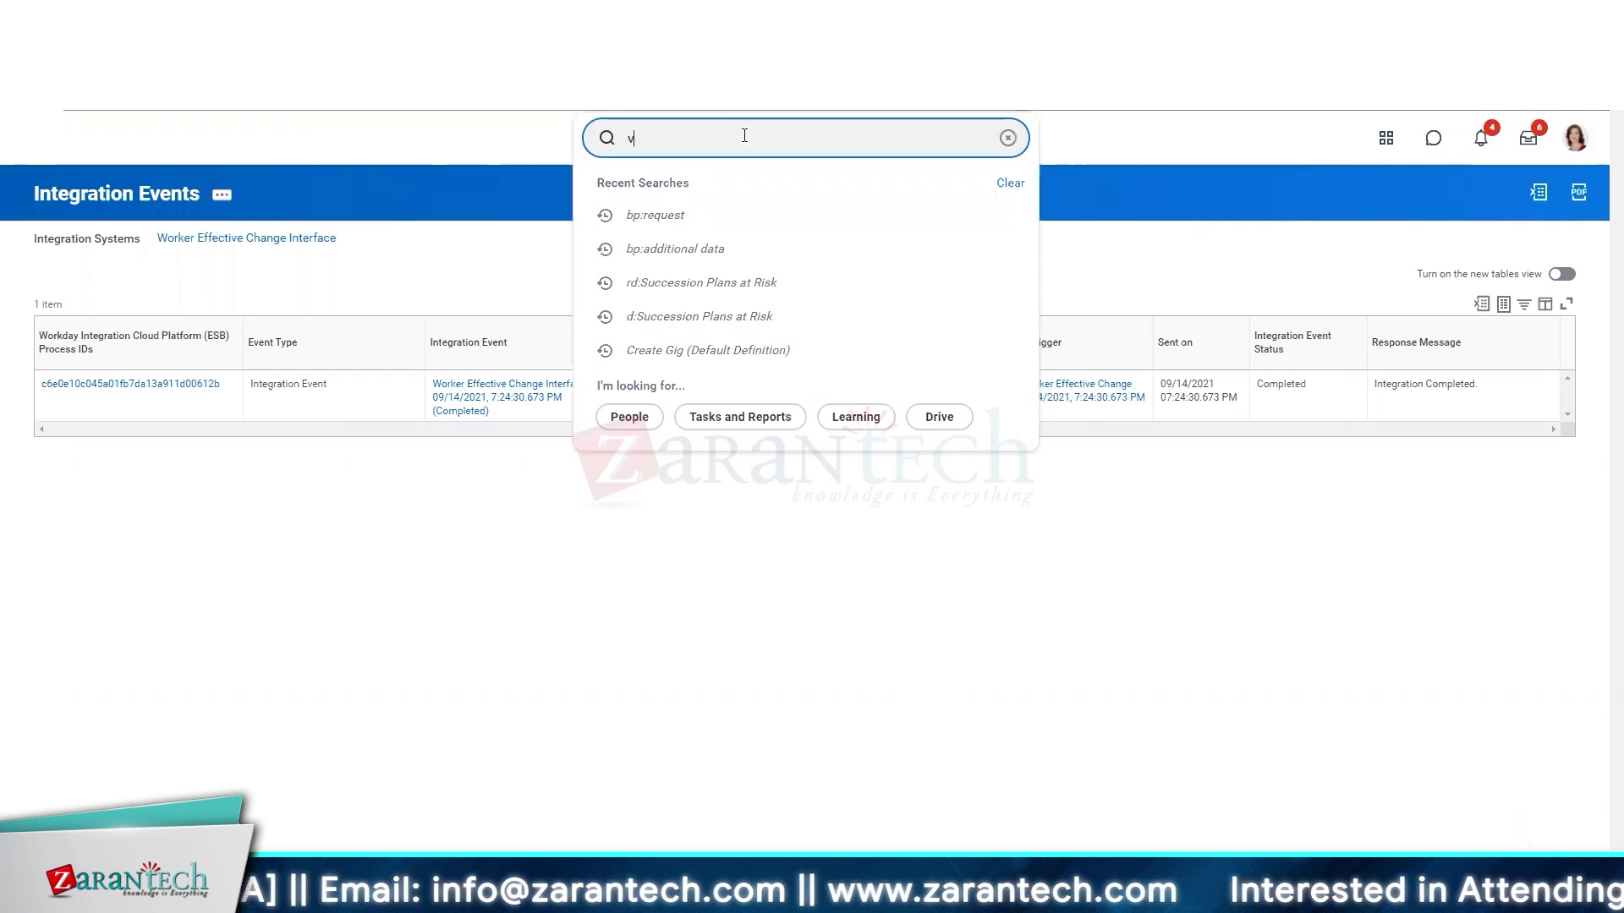
text(view integration systems)
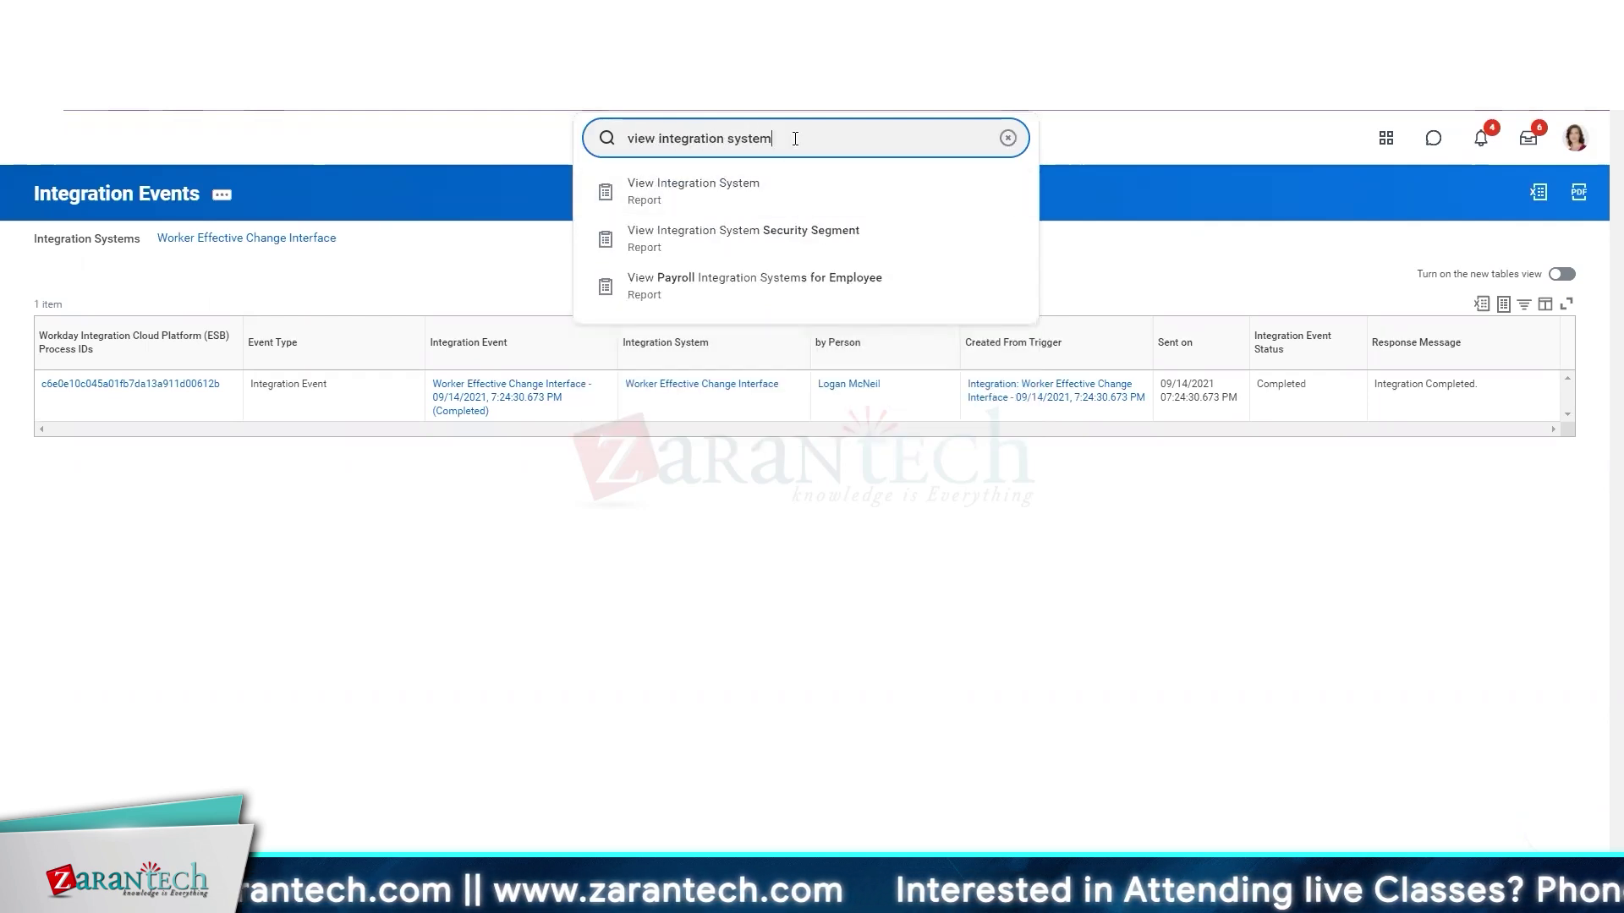
click(727, 279)
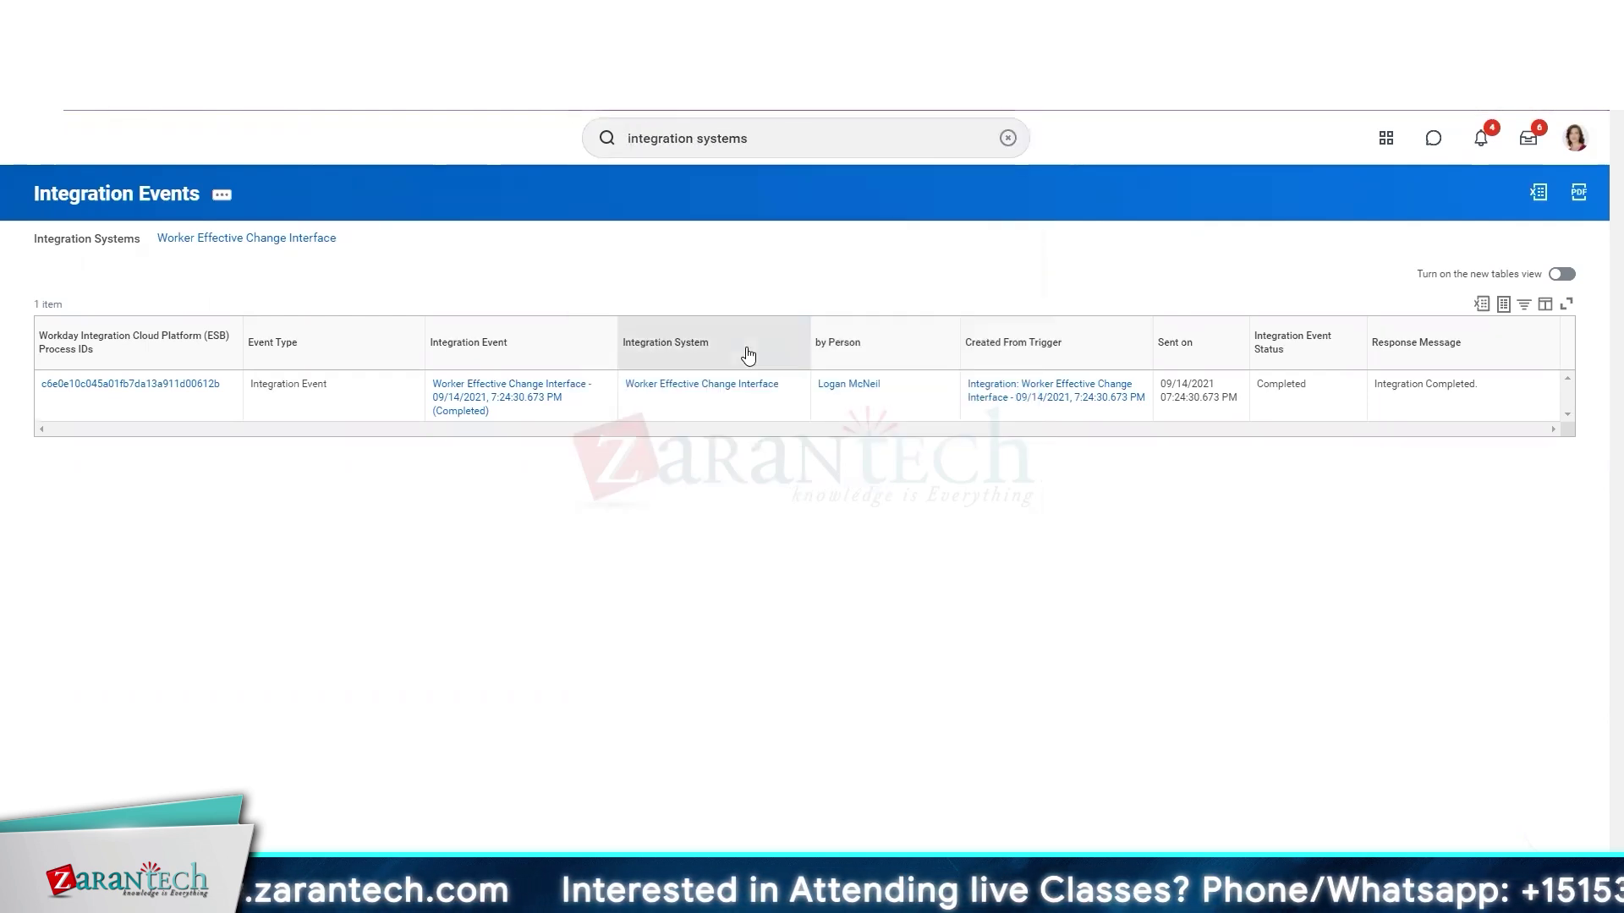
text(peoplesoft)
key(Return)
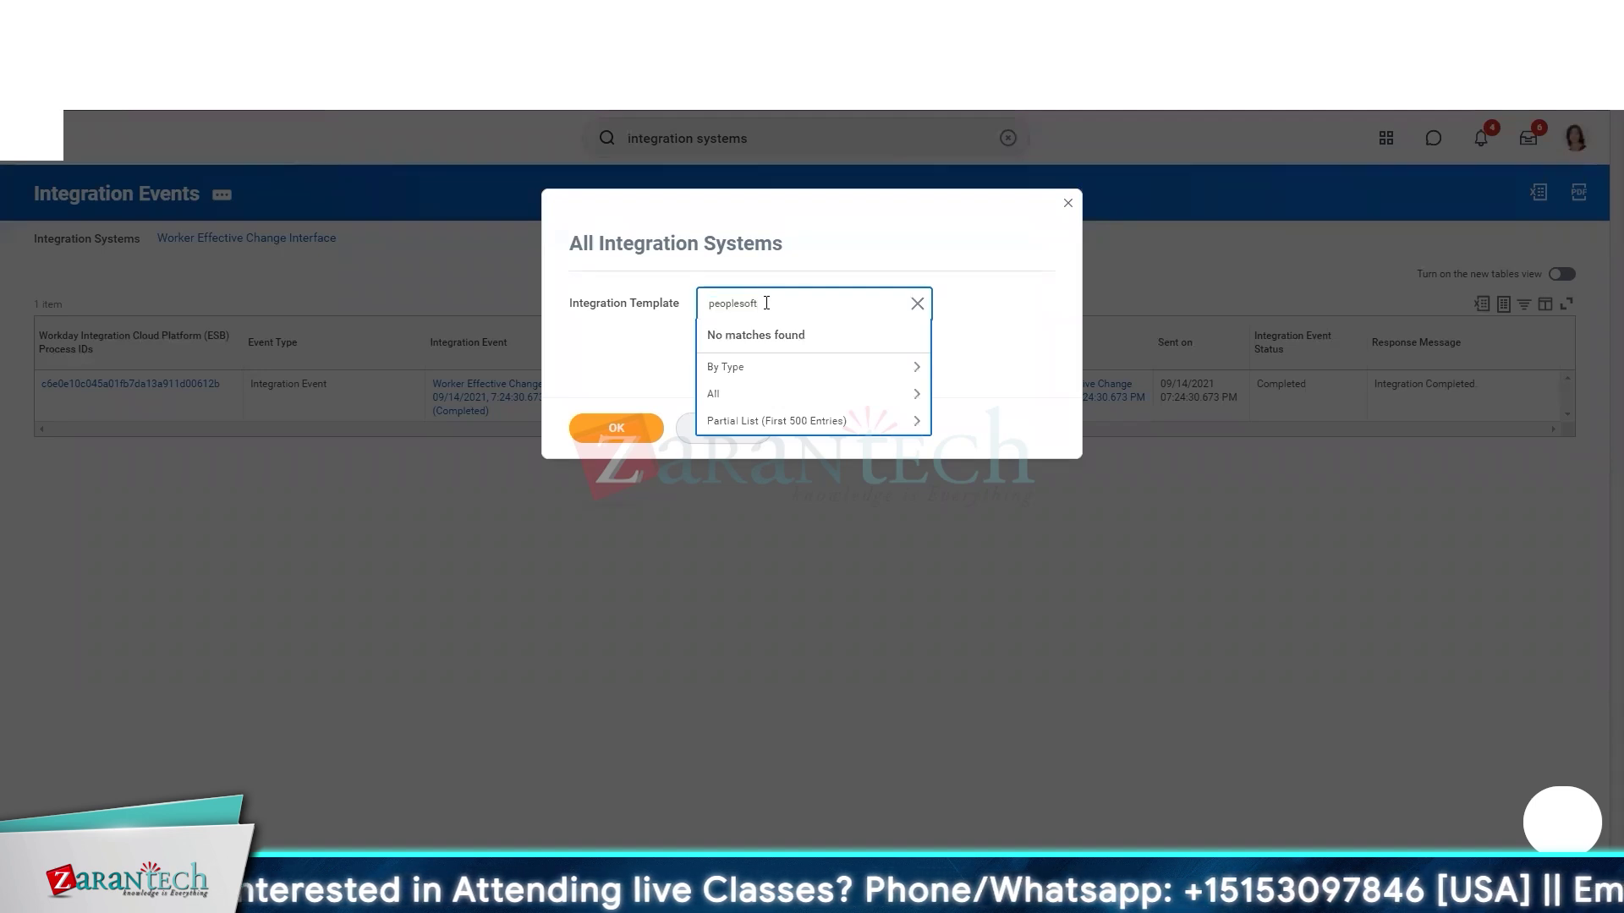
key(BackSpace)
key(BackSpace)
key(BackSpace)
key(BackSpace)
key(Return)
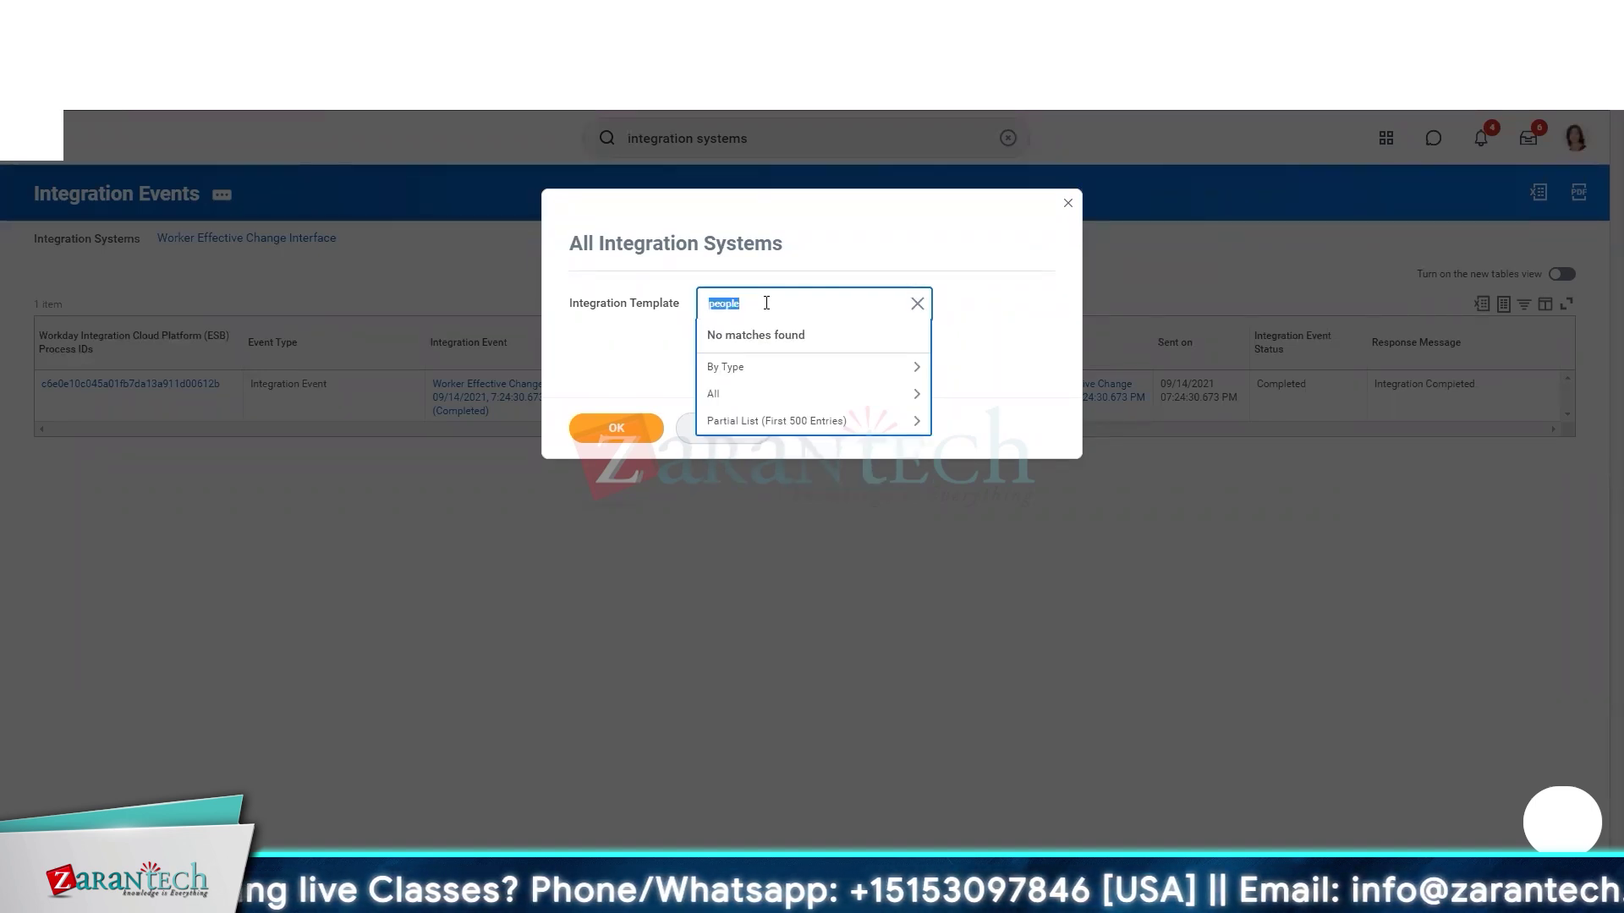
key(BackSpace)
key(Escape)
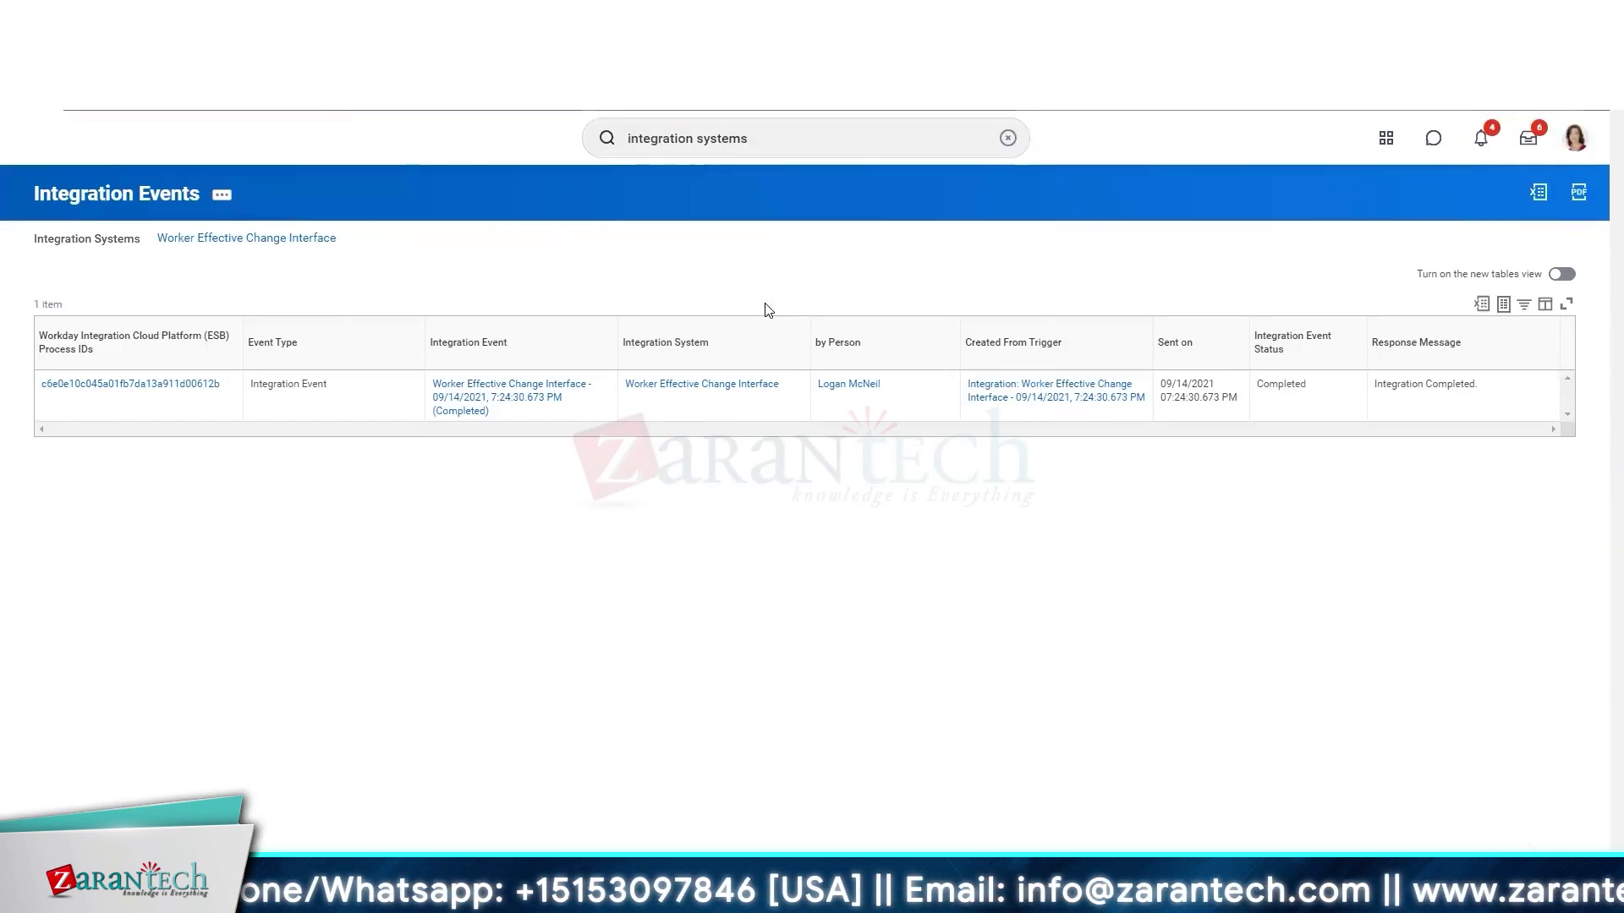
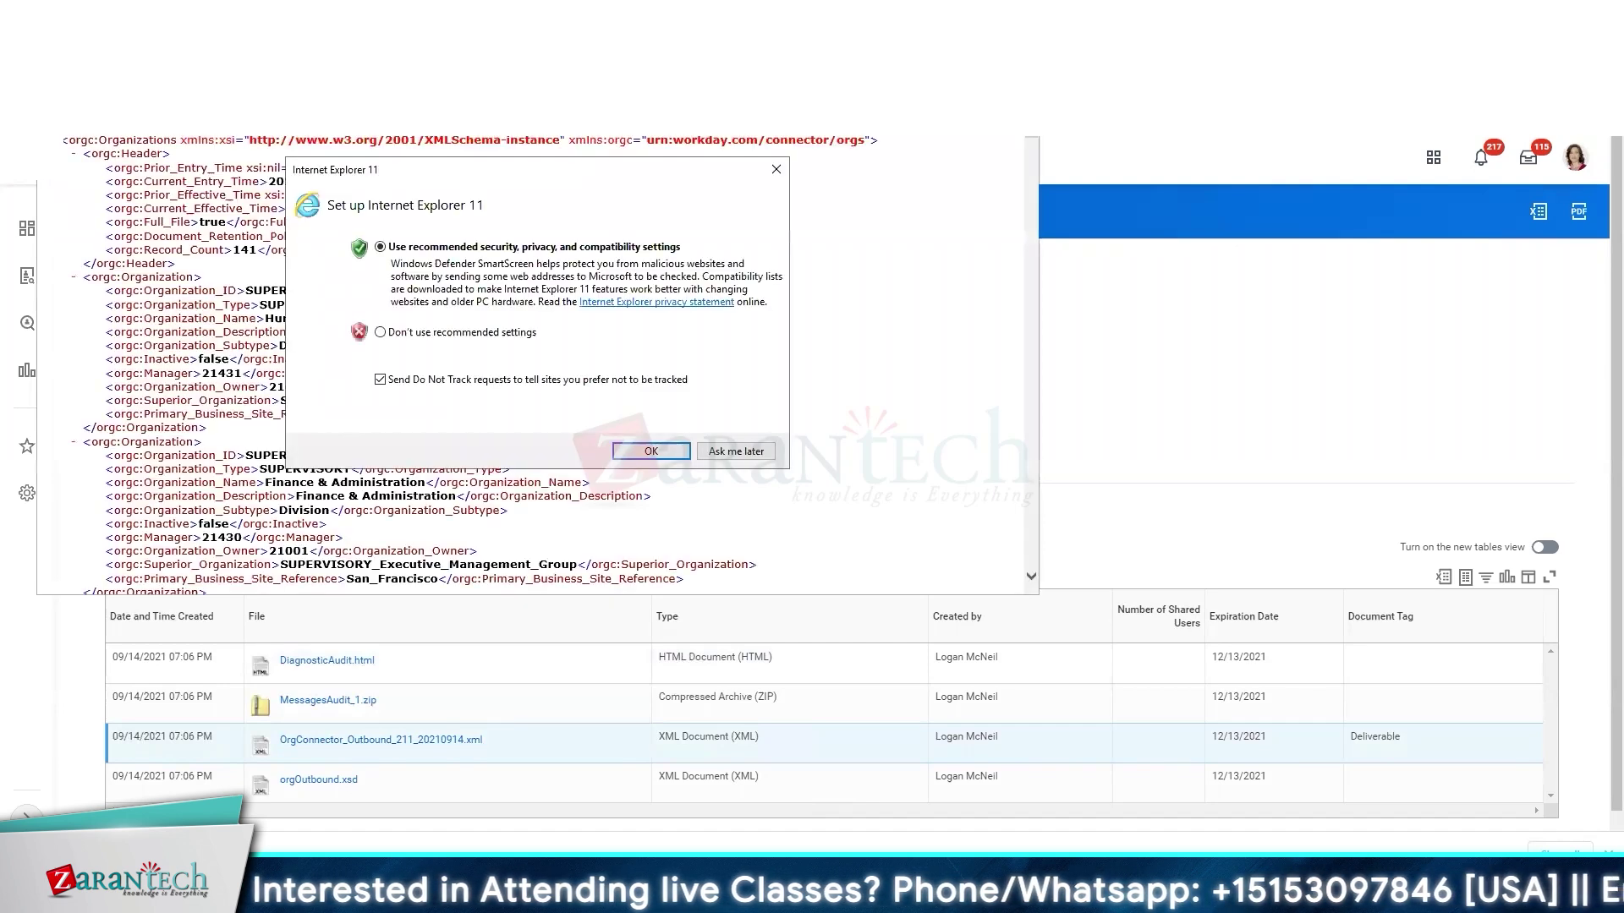
- Accept Internet Explorer's recommended settings, read through the organization records in the OrgConnector_Outbound_211_20210914.xml output file, and close it
click(651, 451)
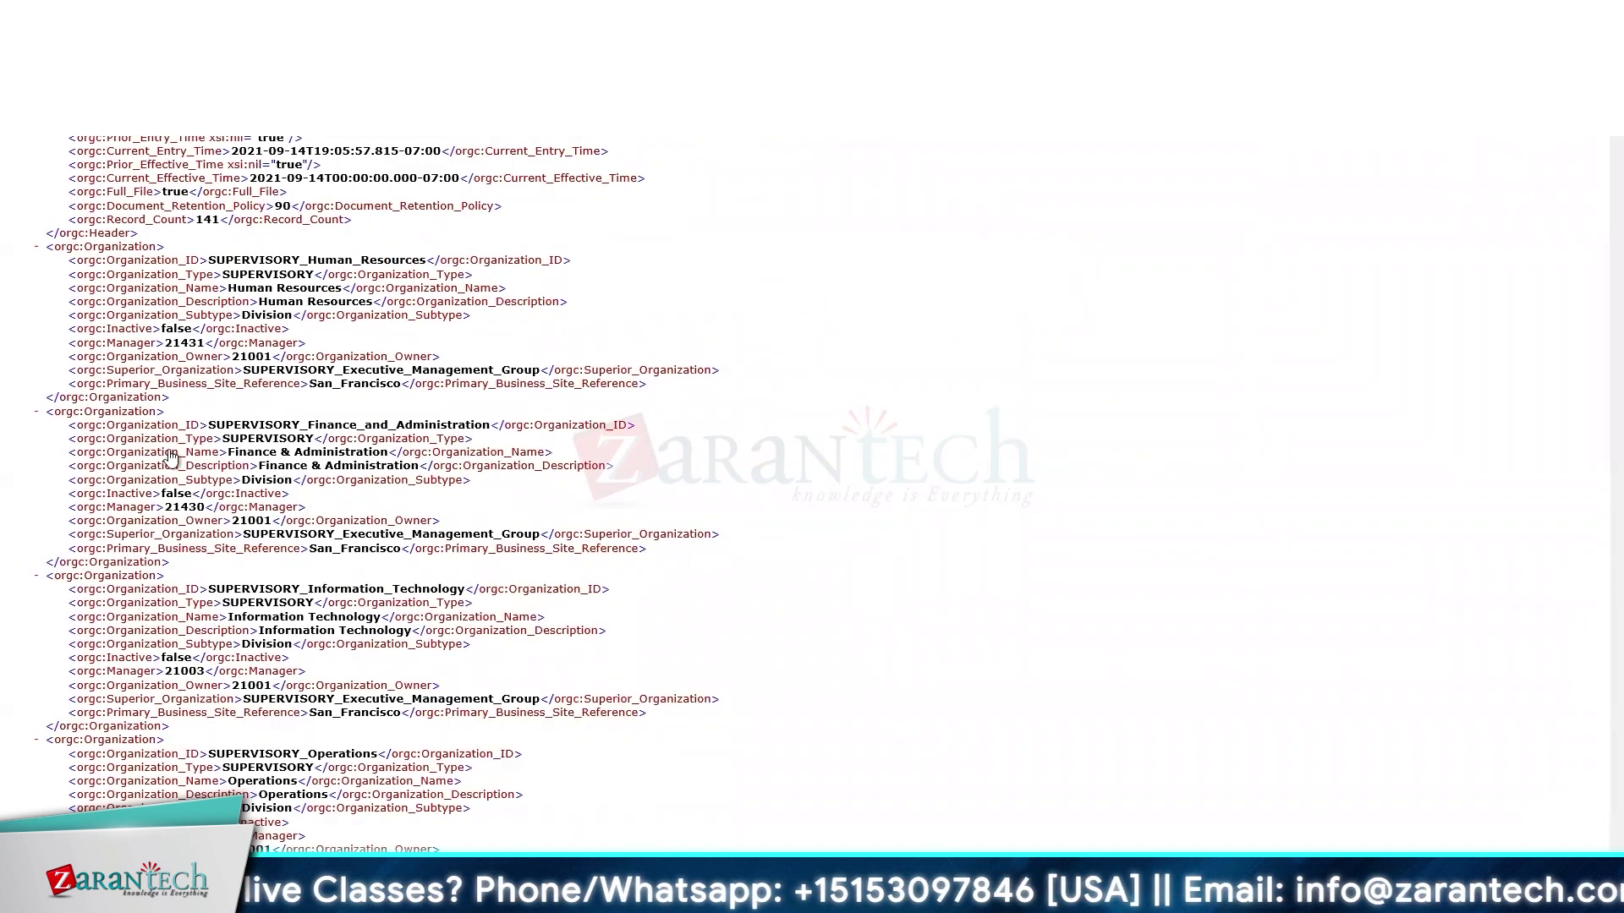
scroll(221, 649, down, 7)
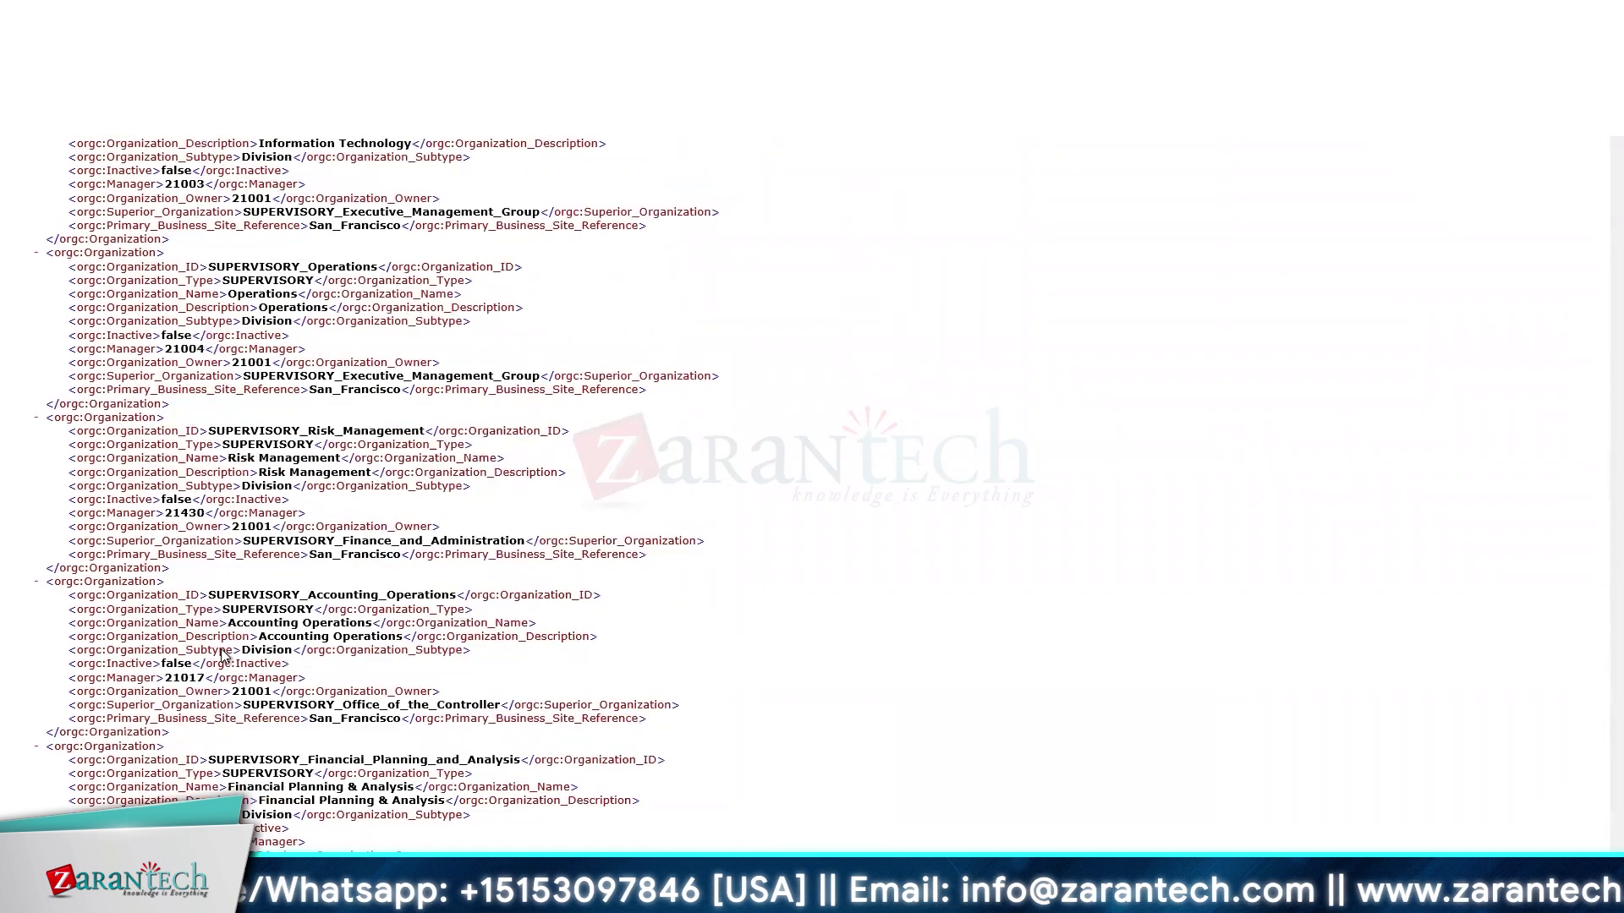
scroll(340, 479, down, 9)
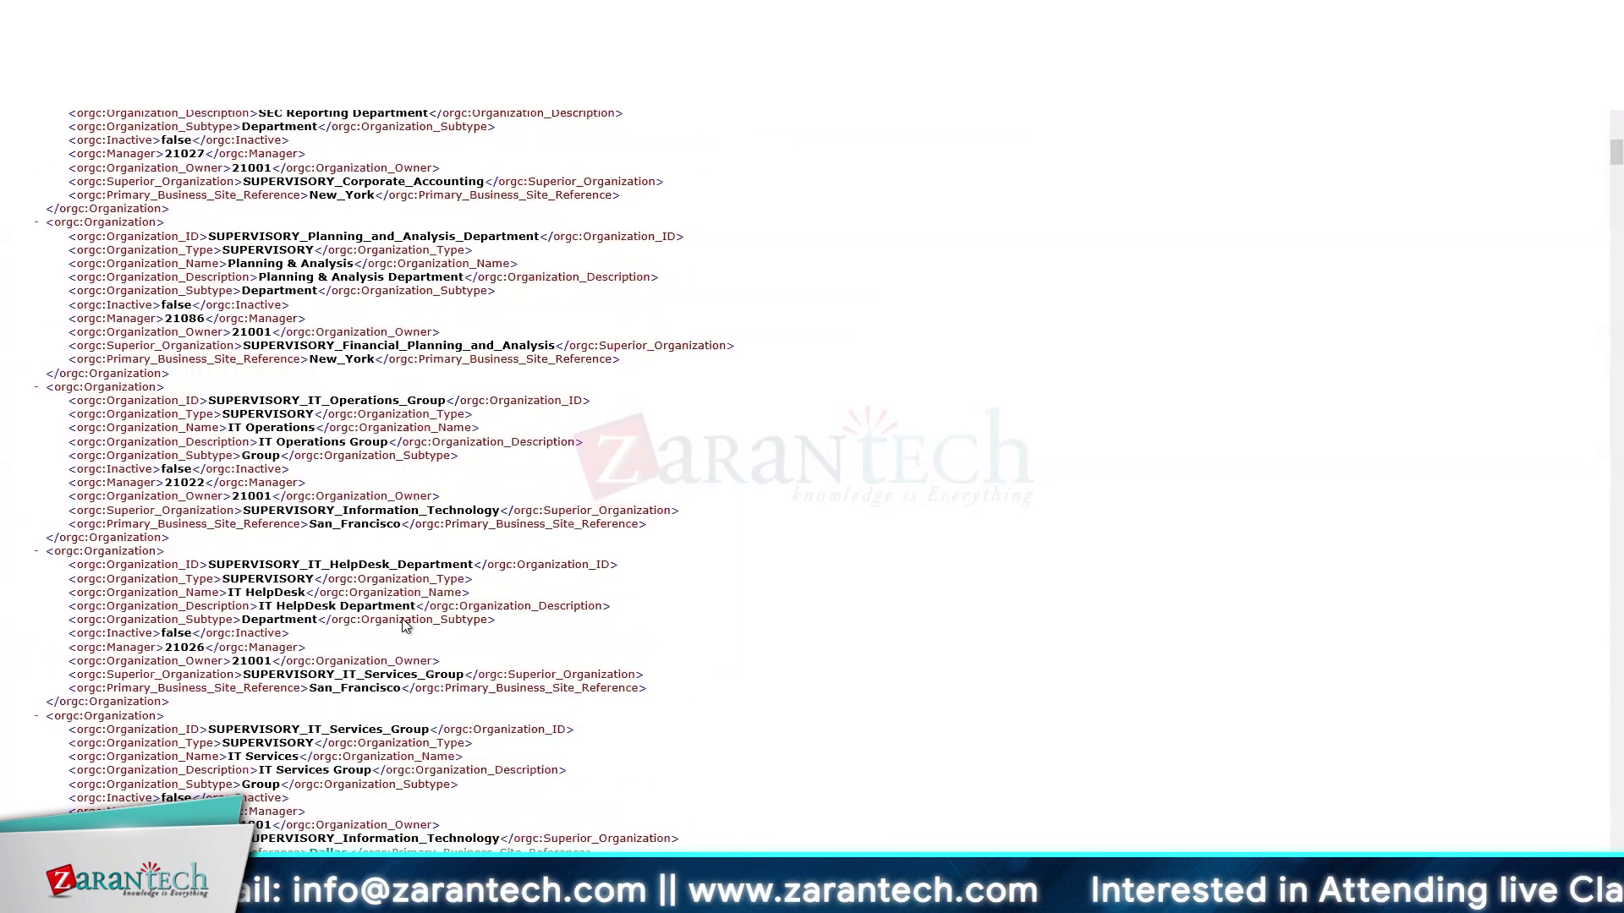
drag(415, 606, 279, 610)
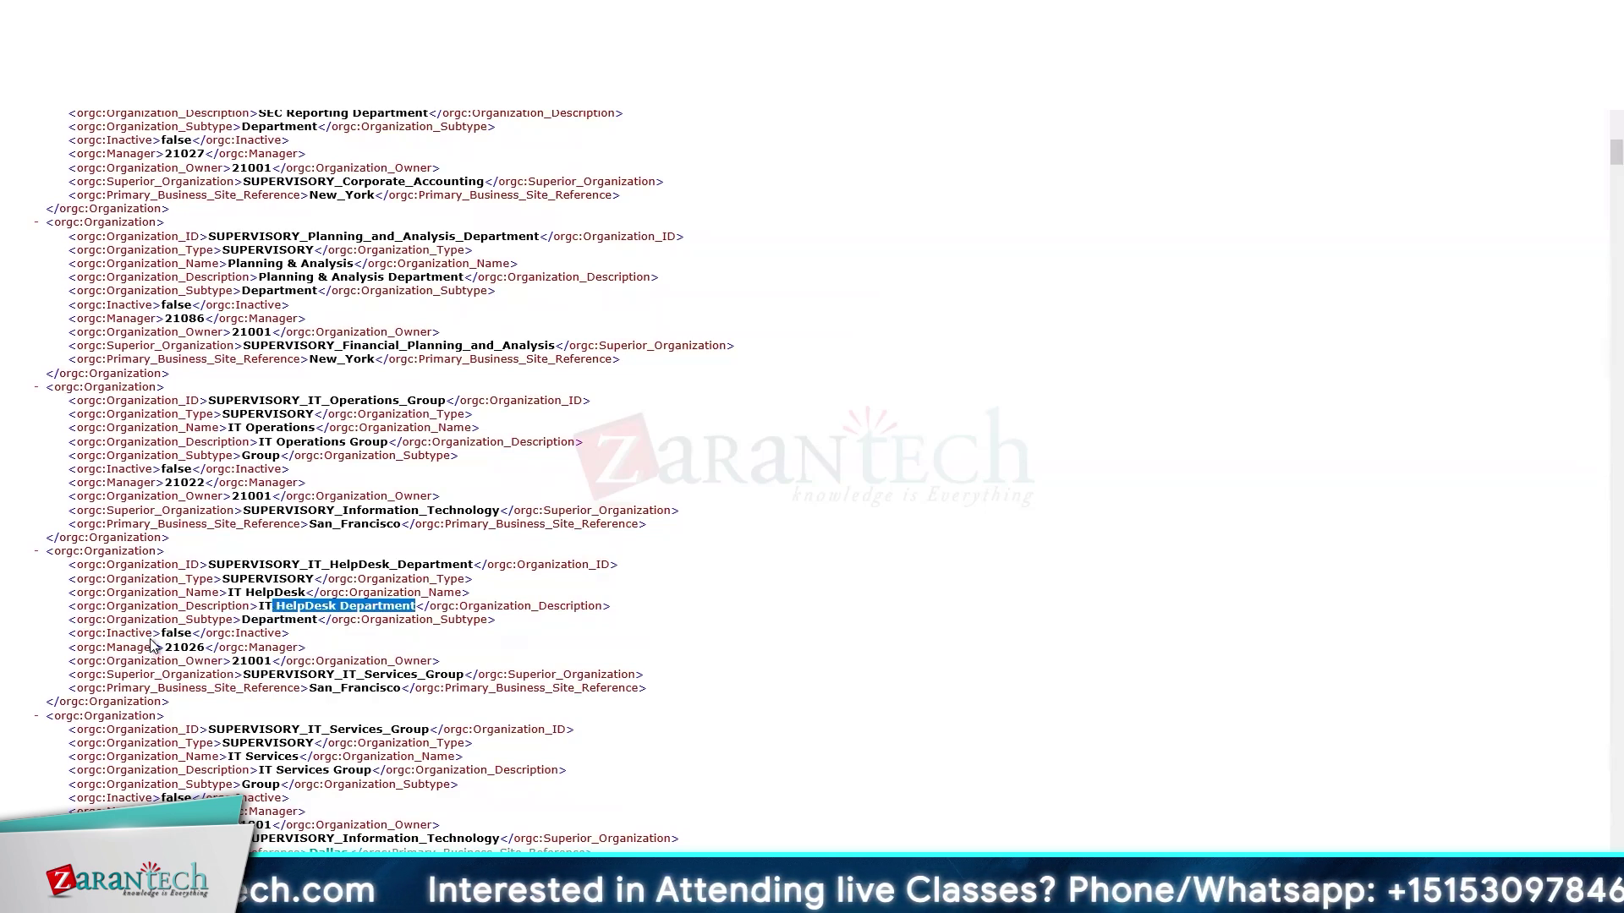
click(335, 702)
scroll(335, 702, down, 15)
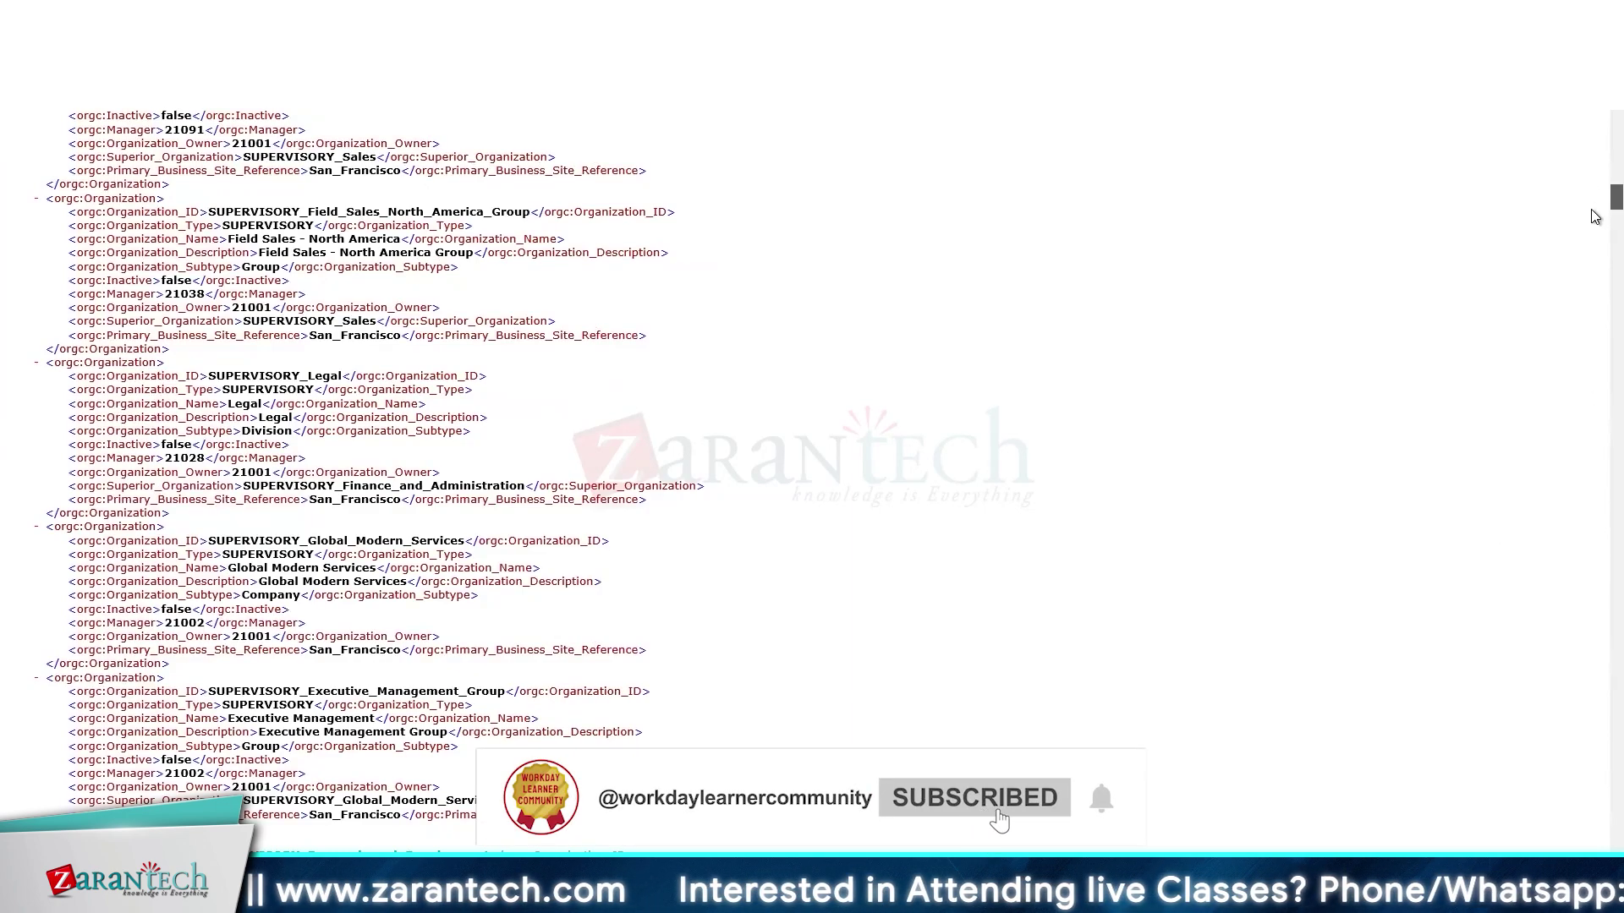
scroll(1595, 246, down, 20)
scroll(1595, 282, down, 20)
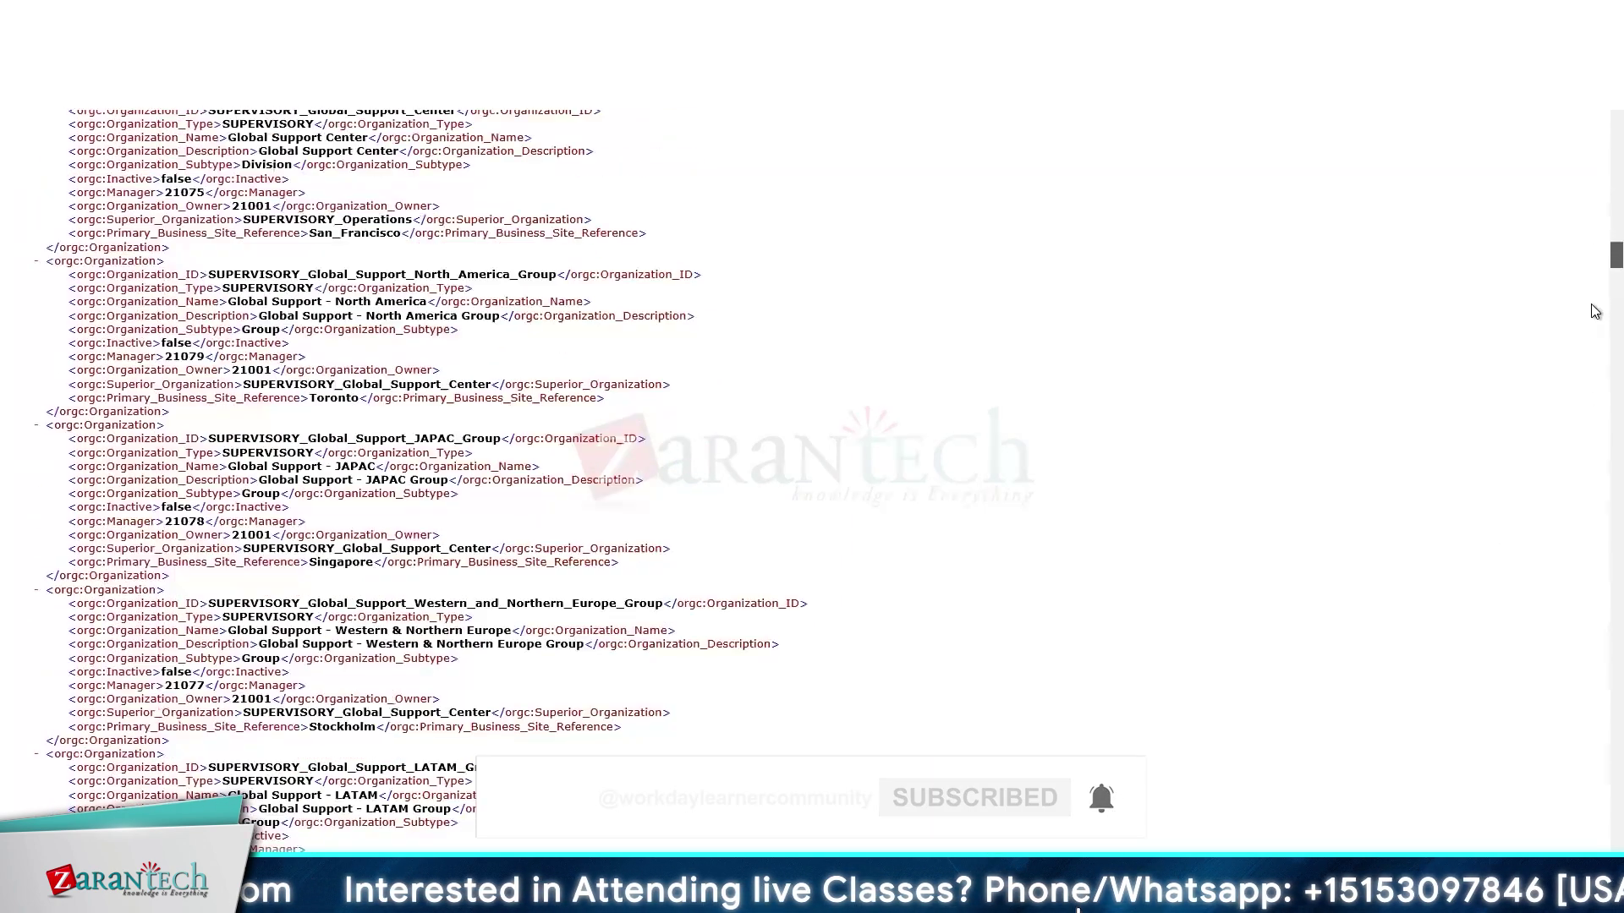
scroll(1595, 410, down, 20)
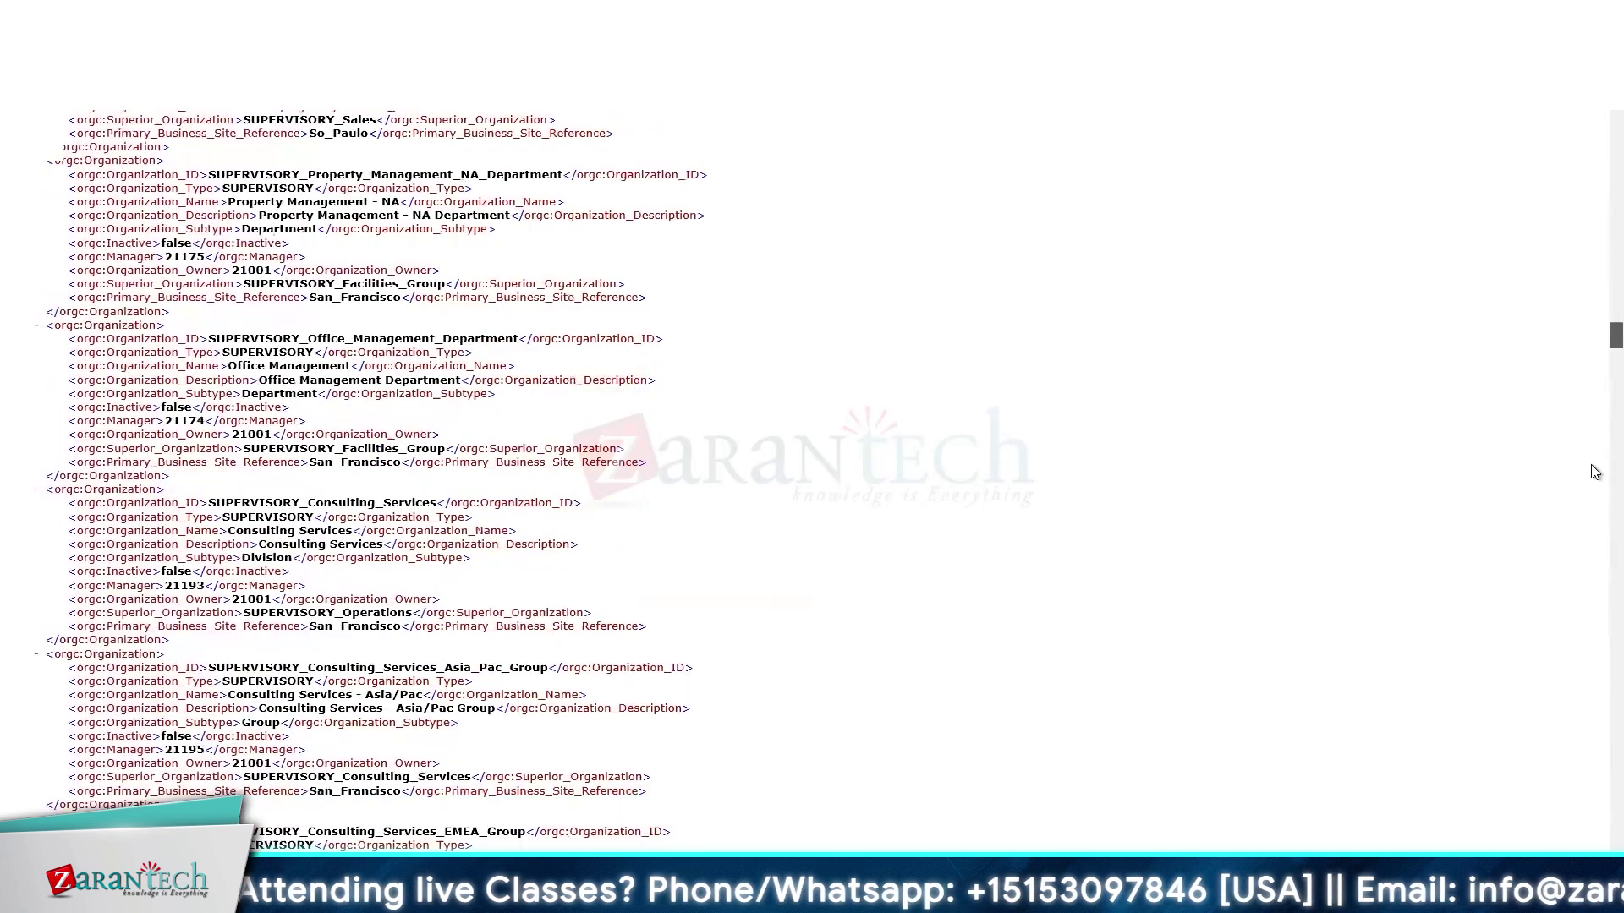
scroll(1594, 507, down, 20)
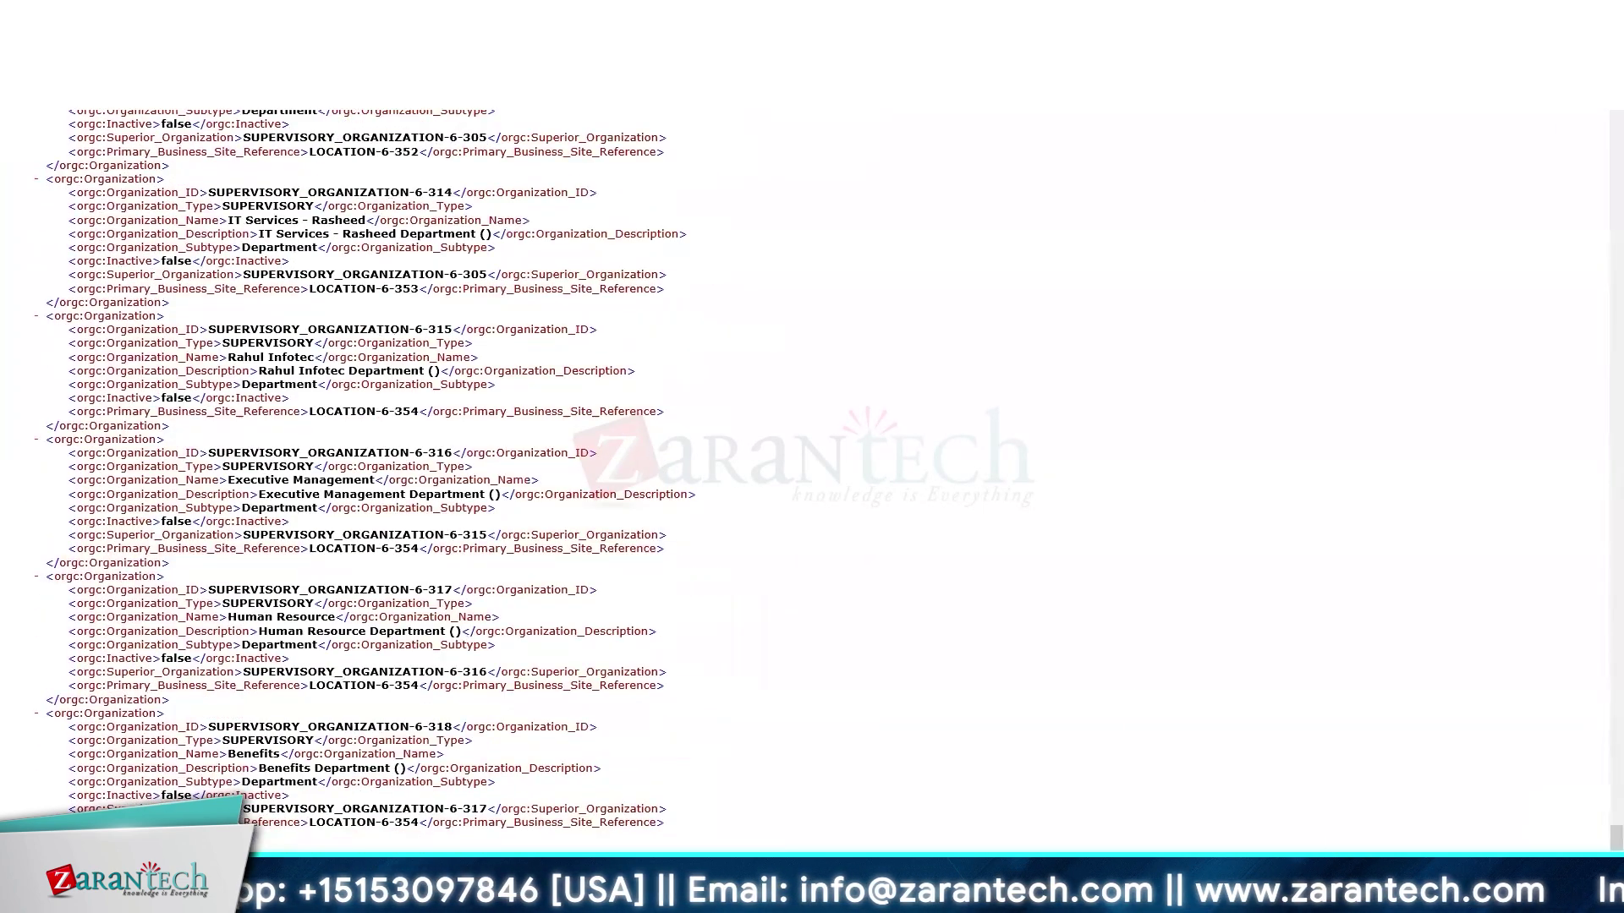
key(ctrl+w)
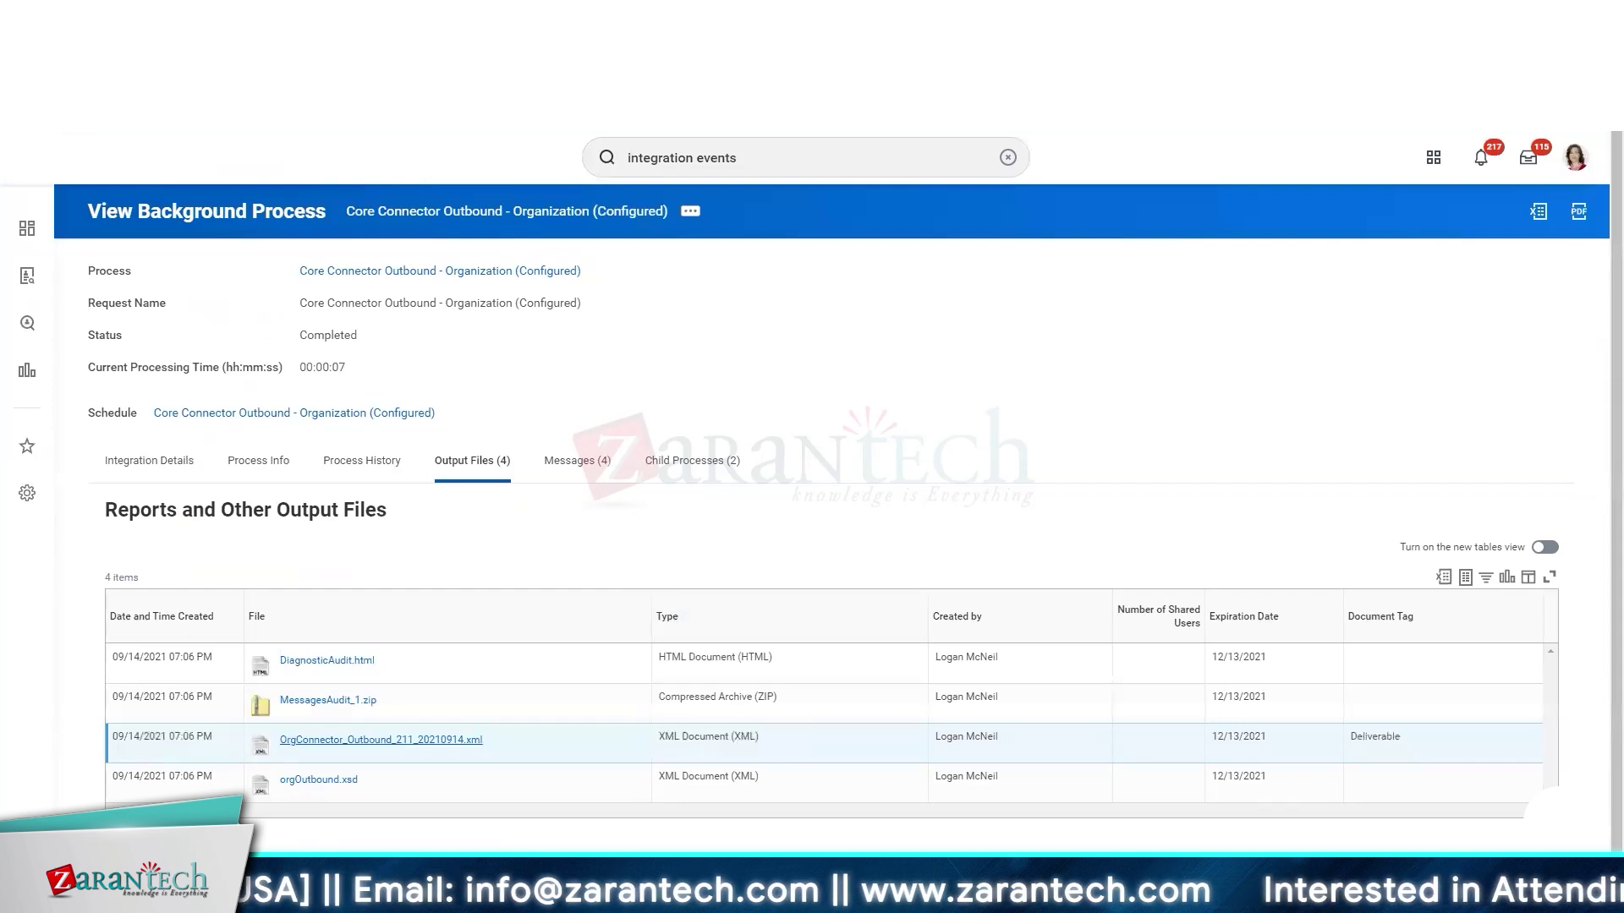
- Search Workday for integration systems using "intsys: worker"
click(724, 157)
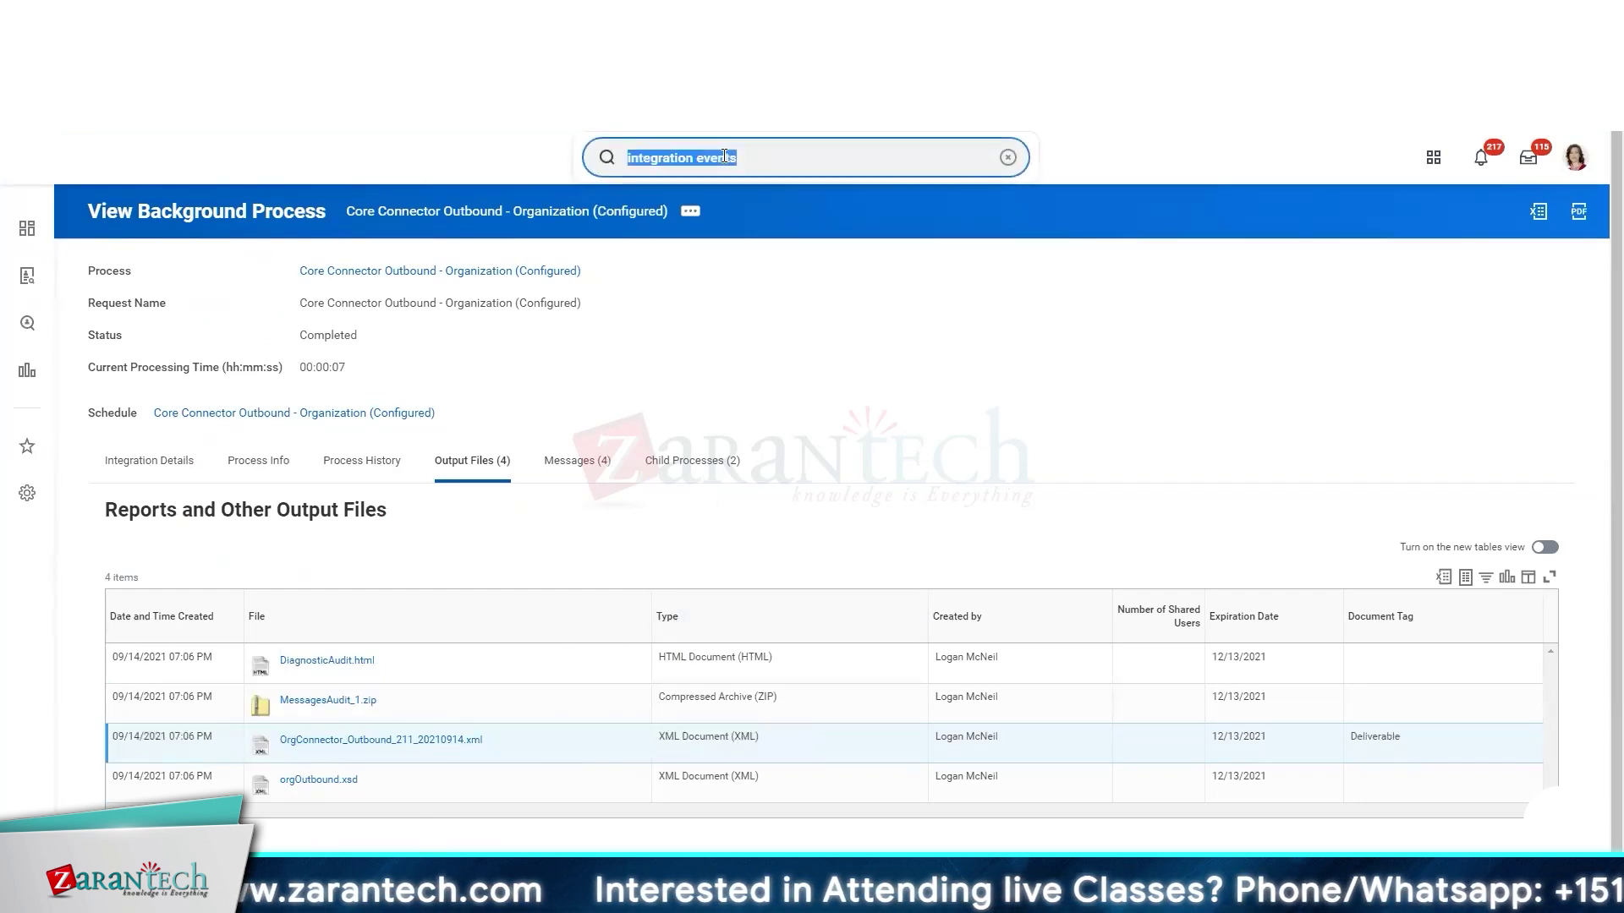
text(Int)
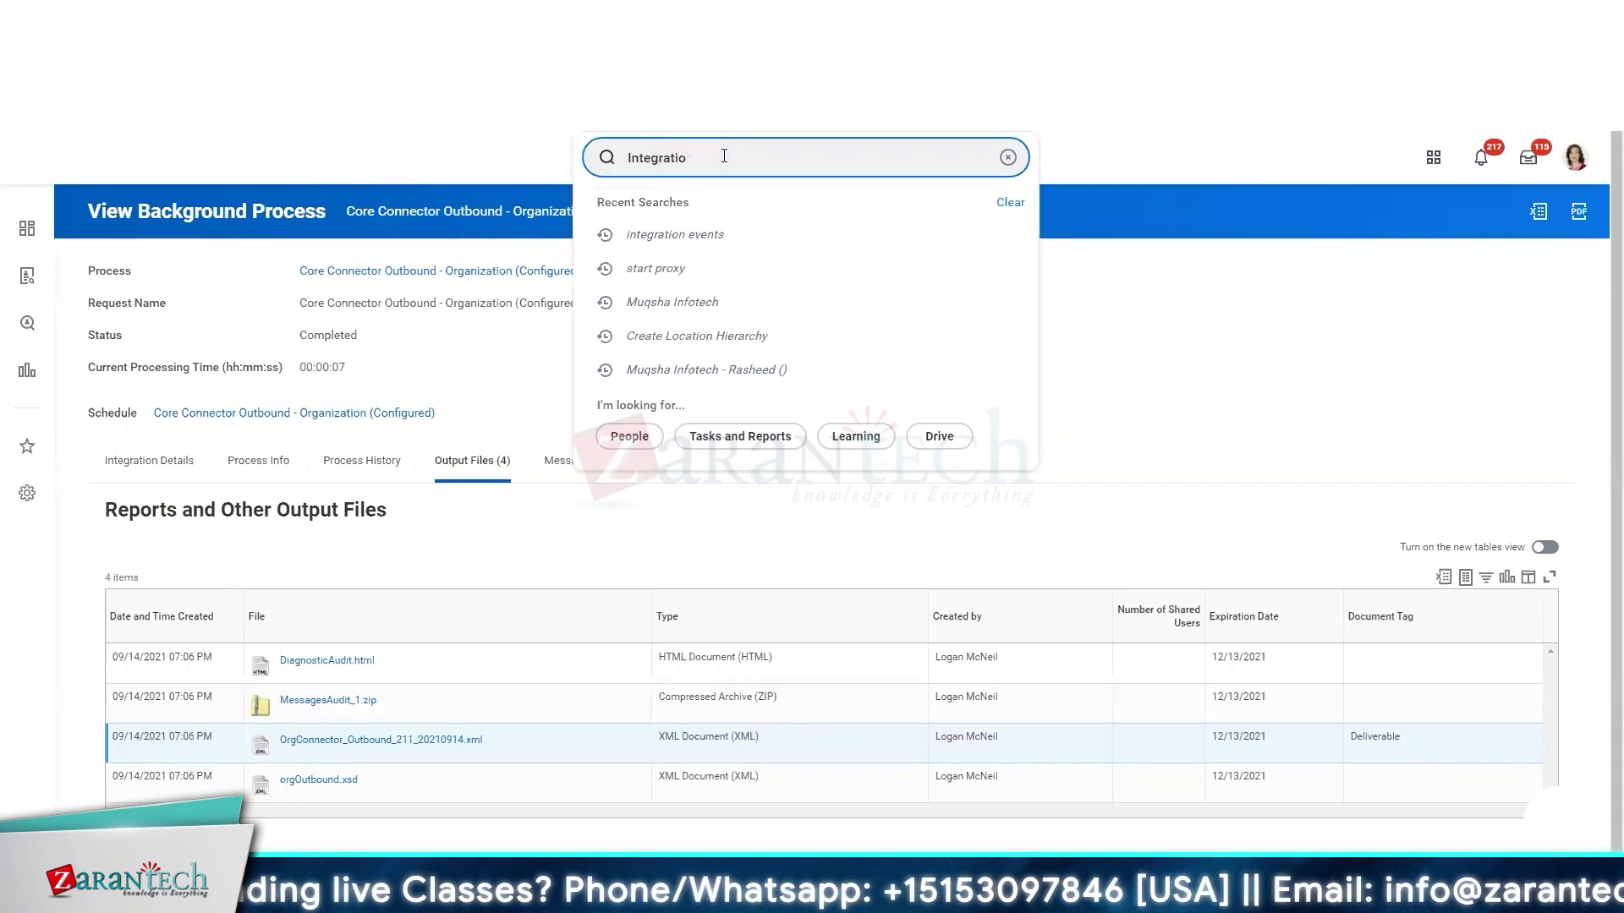
key(BackSpace)
key(BackSpace)
key(BackSpace)
key(BackSpace)
key(BackSpace)
key(BackSpace)
key(BackSpace)
key(BackSpace)
key(BackSpace)
key(BackSpace)
text(intsys)
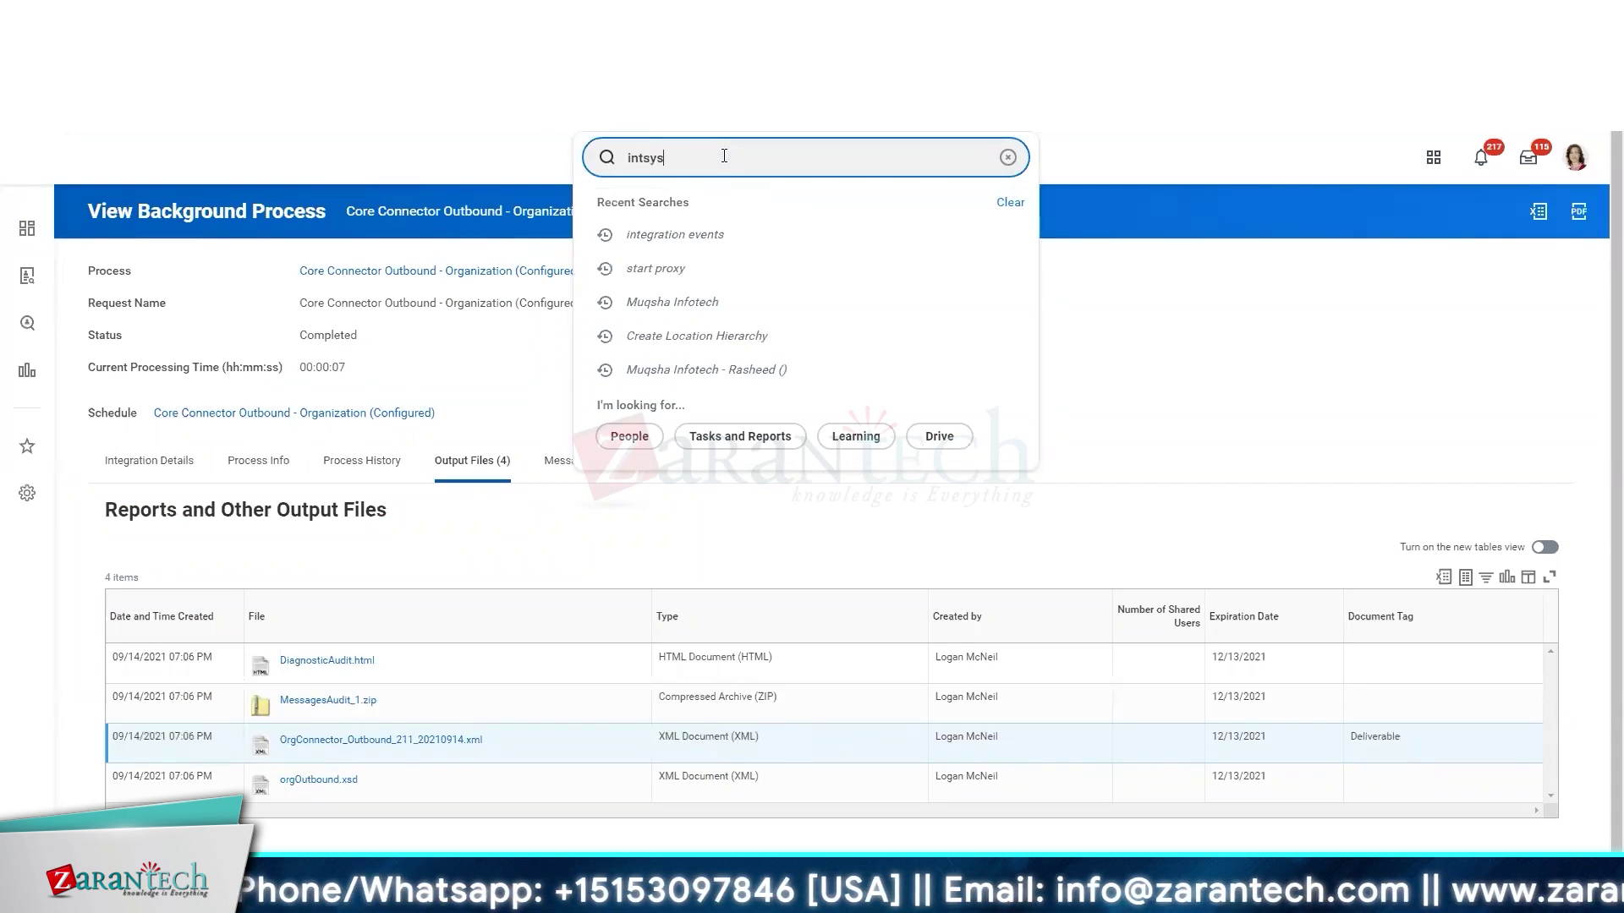
text(: wor)
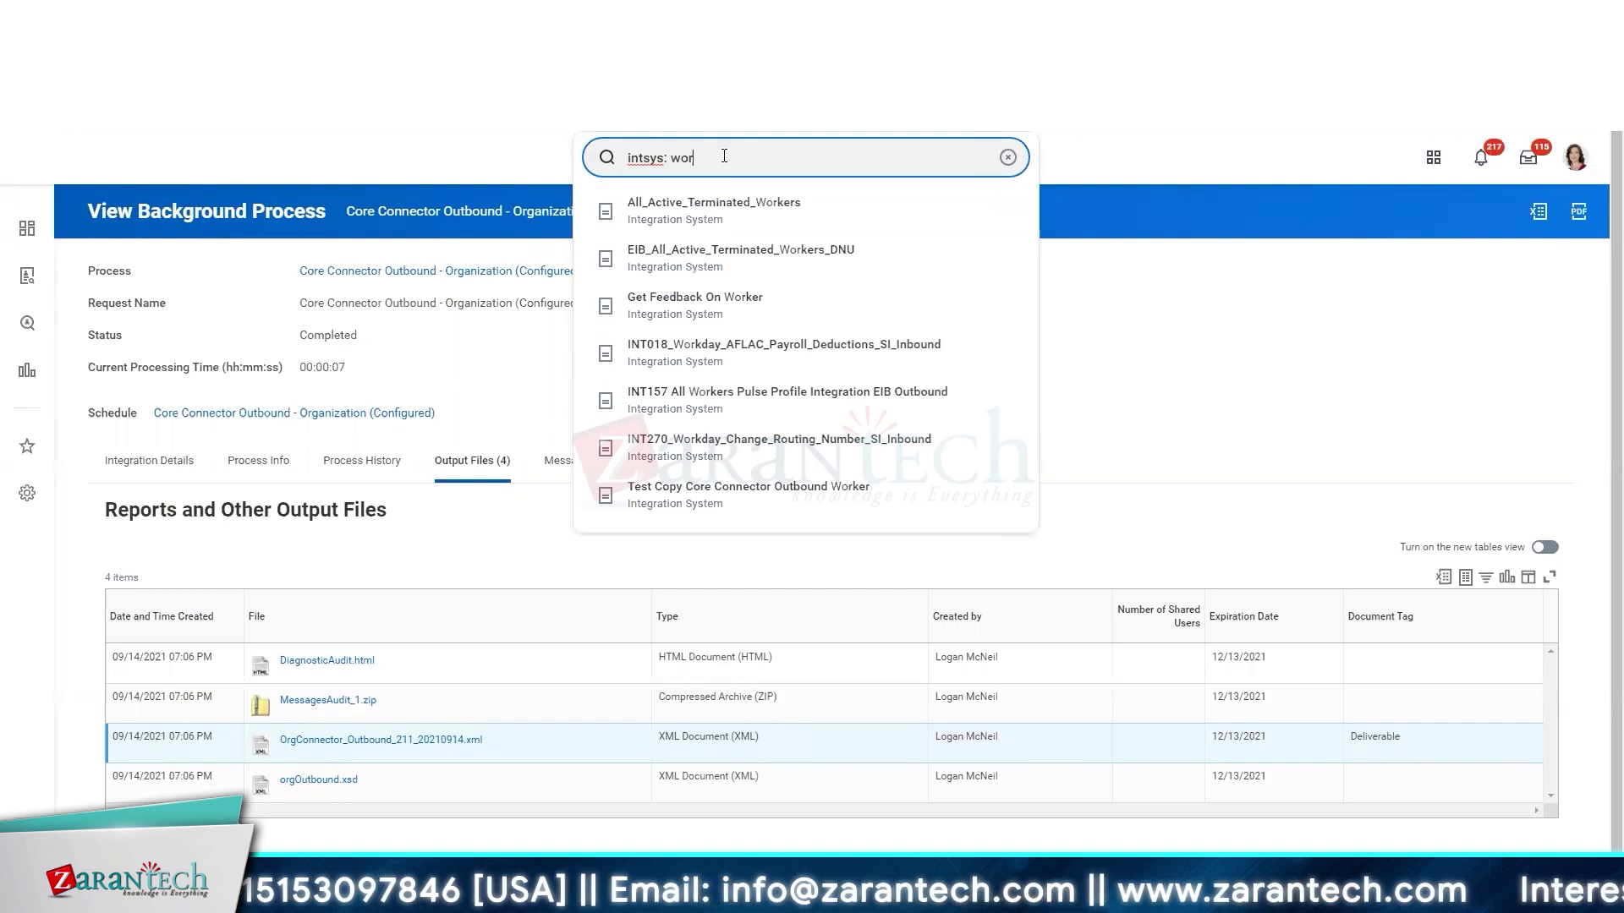
text(ker)
key(Return)
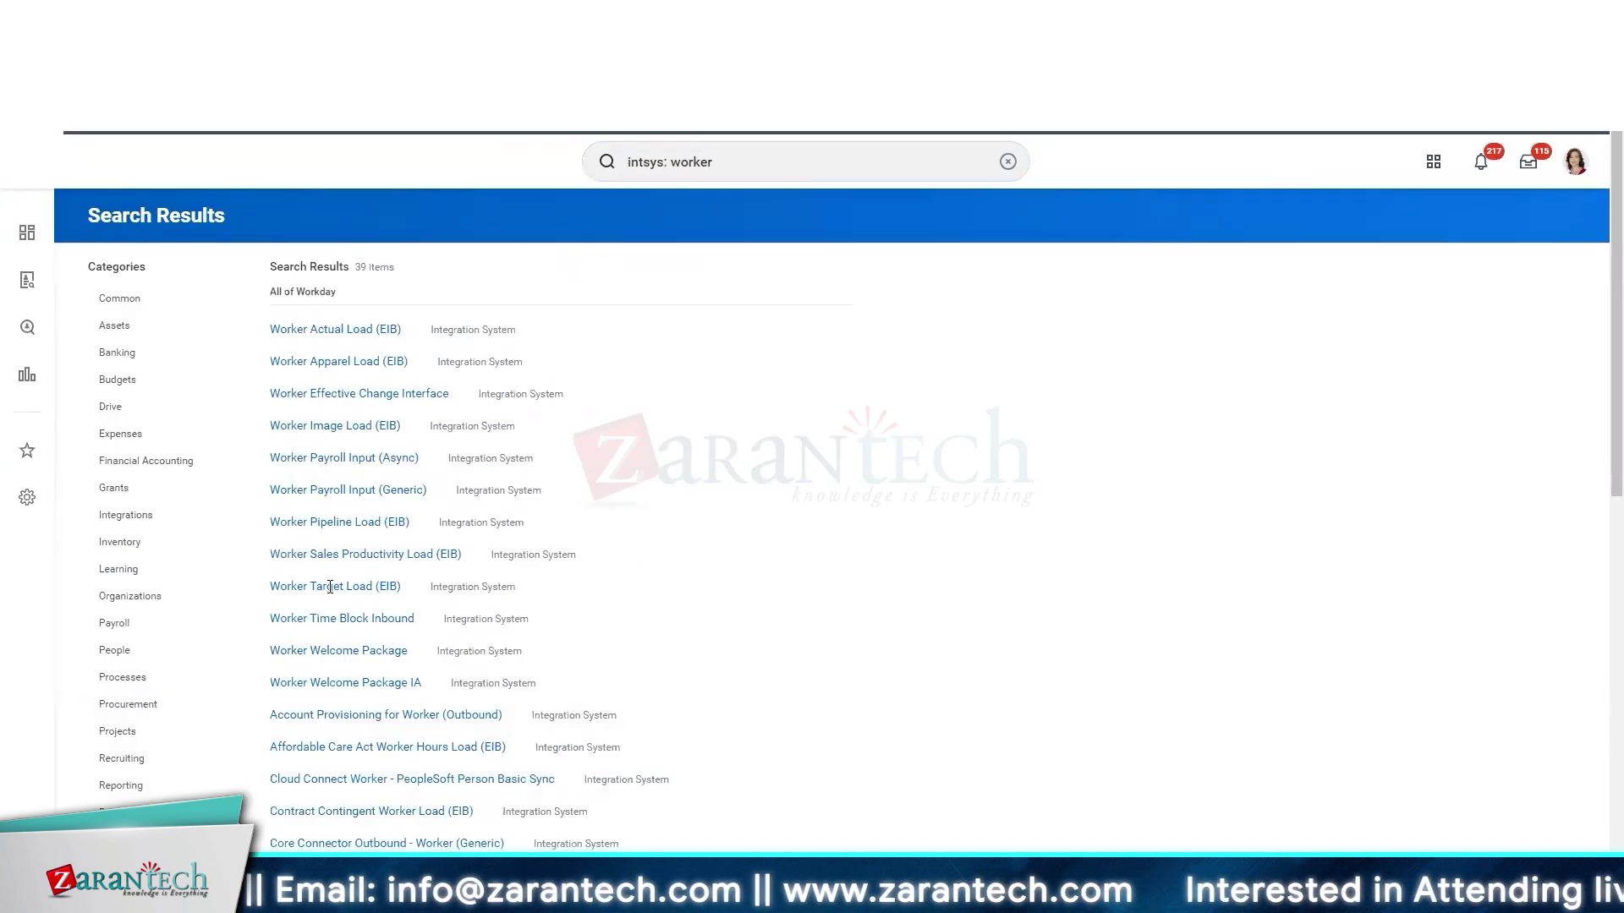
- Open the Worker Effective Change Interface integration system and run its Integration Events report with no additional filters
click(428, 393)
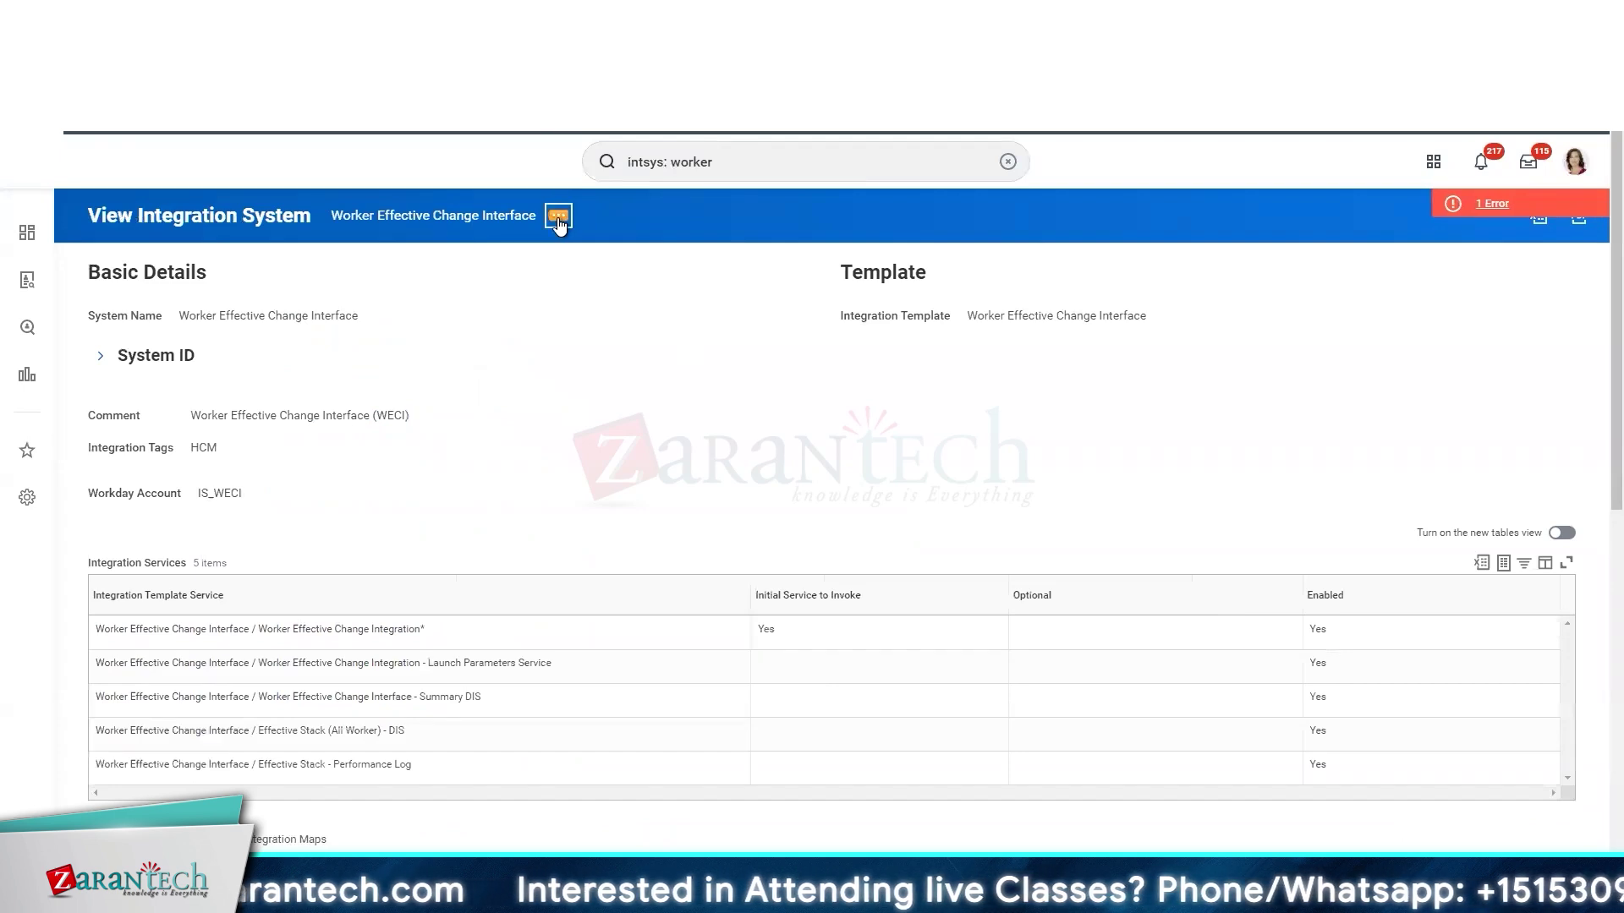
click(558, 217)
click(820, 286)
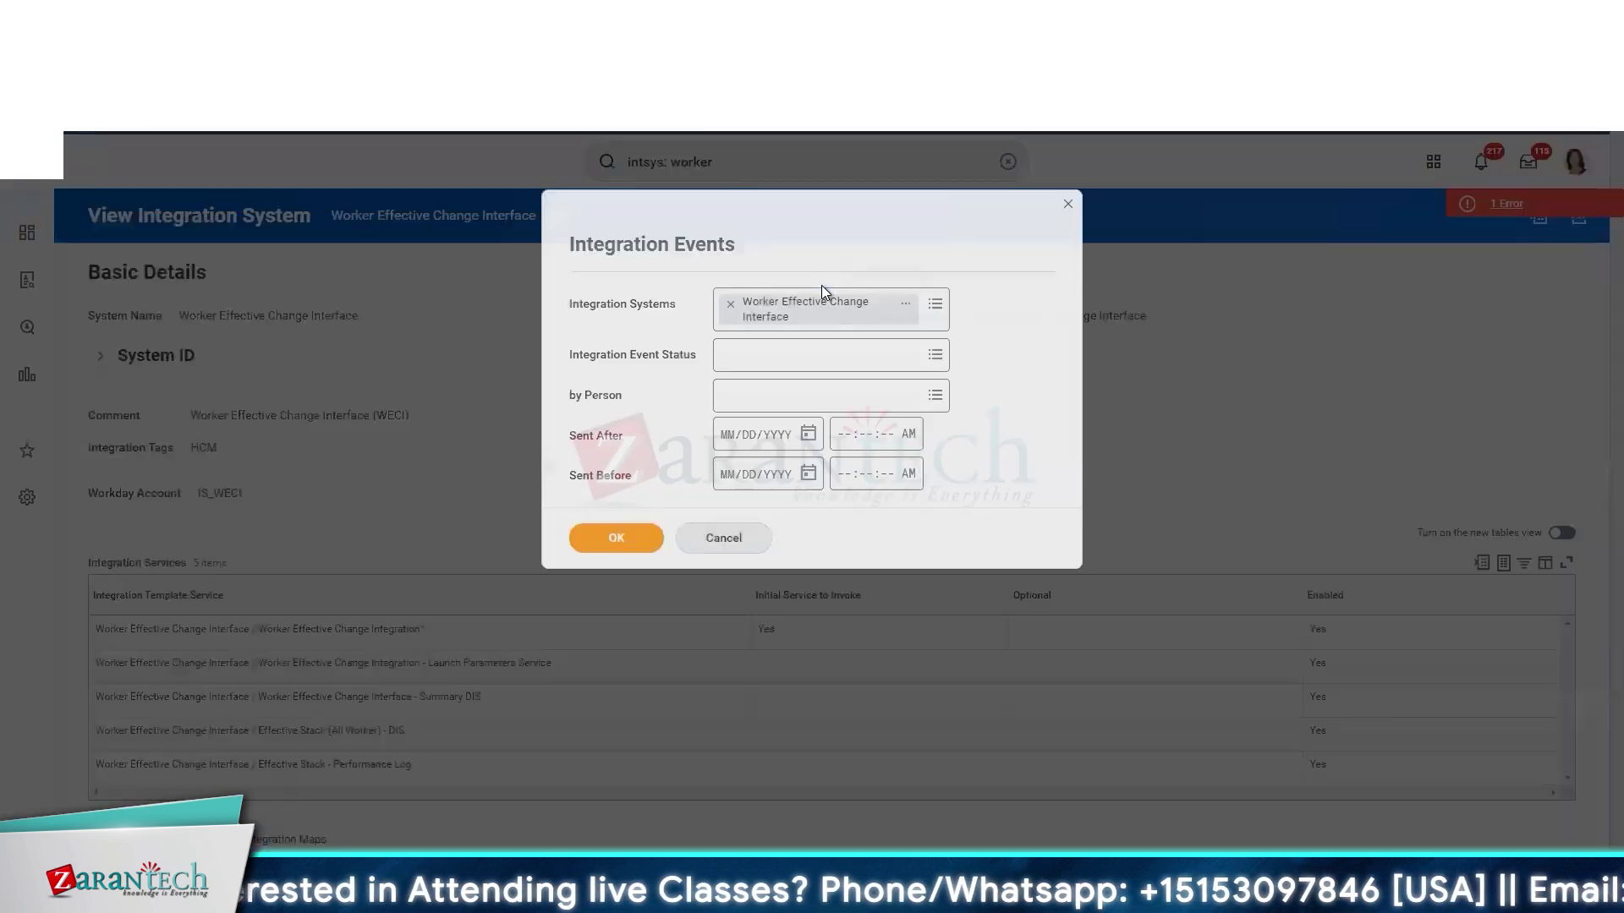
click(600, 546)
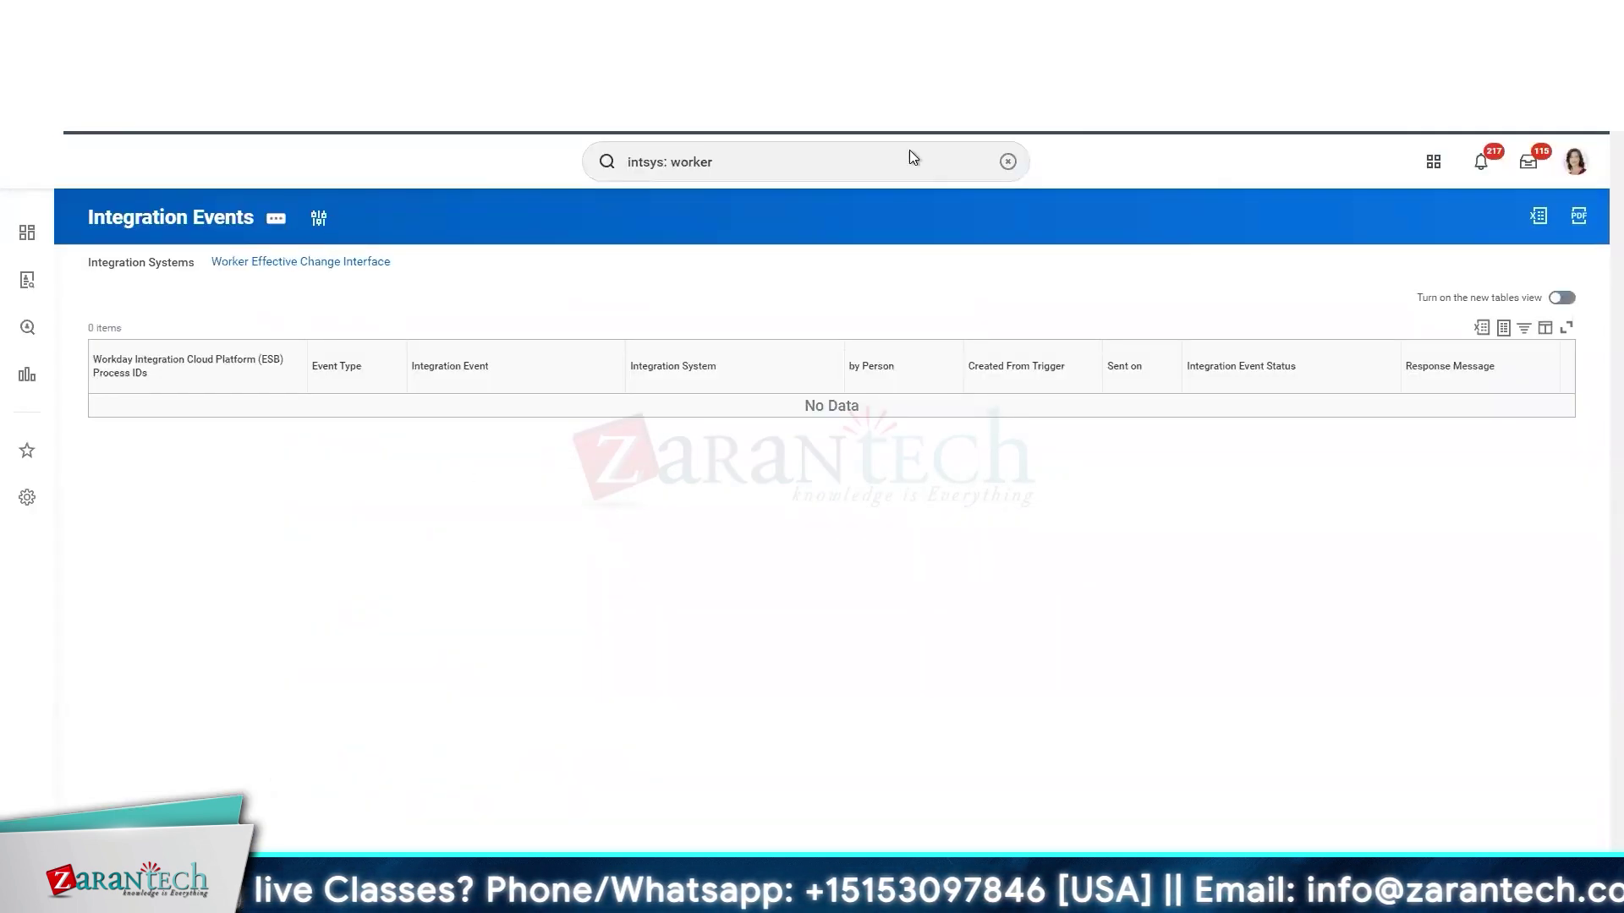
- Look up integration systems with the searches "intsys: payroll" and "intsys: PECI"
double_click(688, 160)
text(payroll)
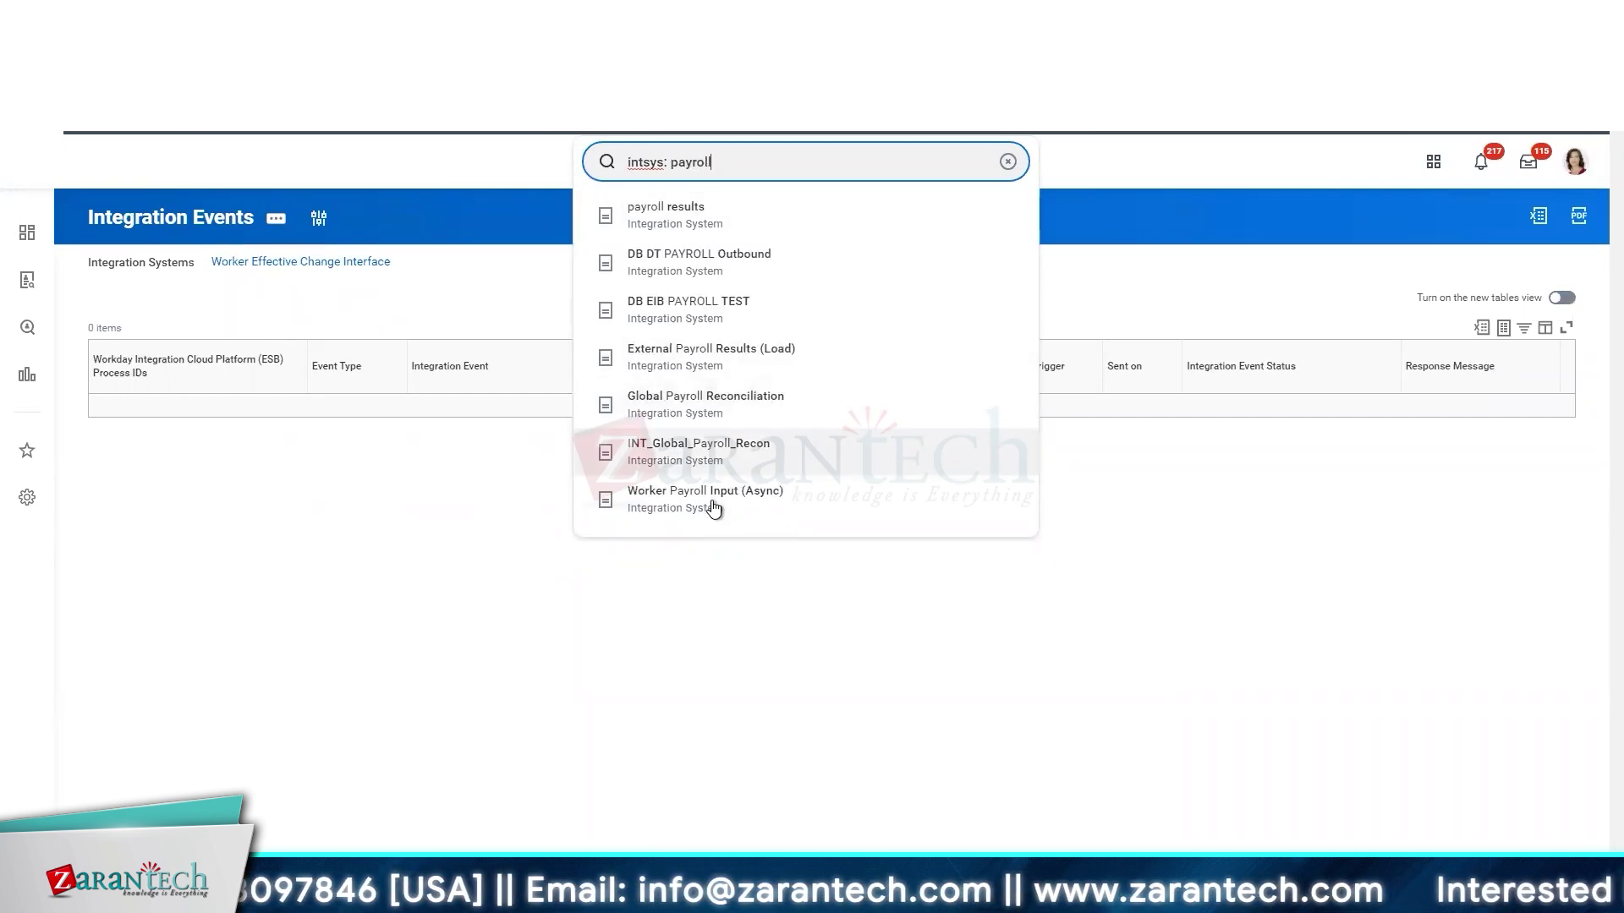
double_click(689, 160)
text(PECI)
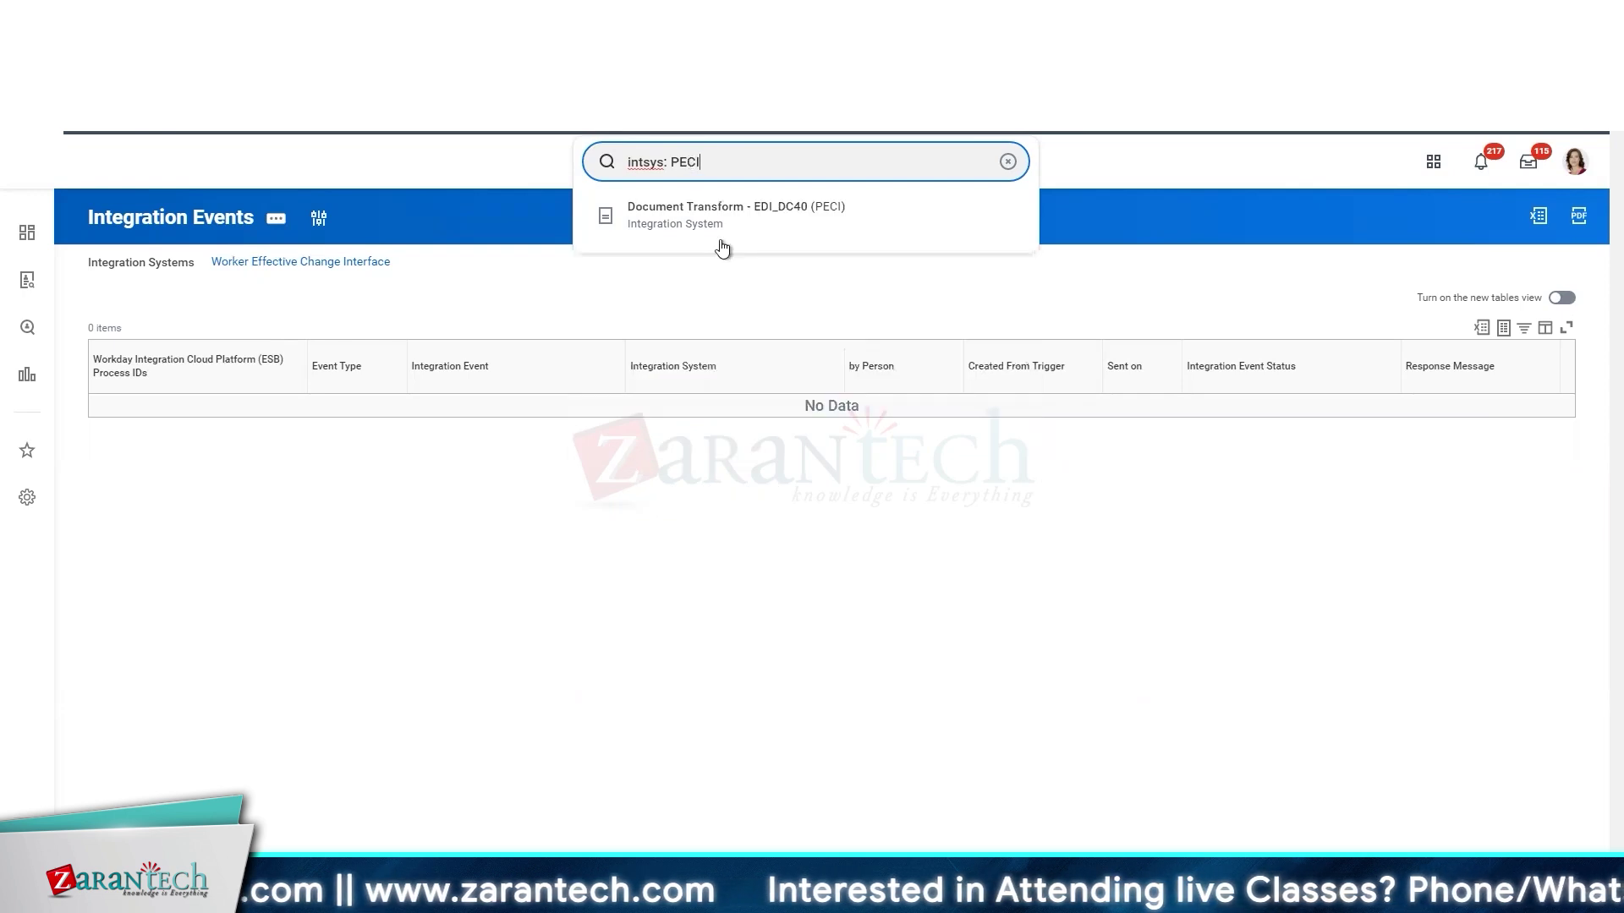
- Search for "intsys: worker" and run the Integration Events report for Cloud Connect Worker - PeopleSoft Person Basic Sync
double_click(729, 163)
text(worker)
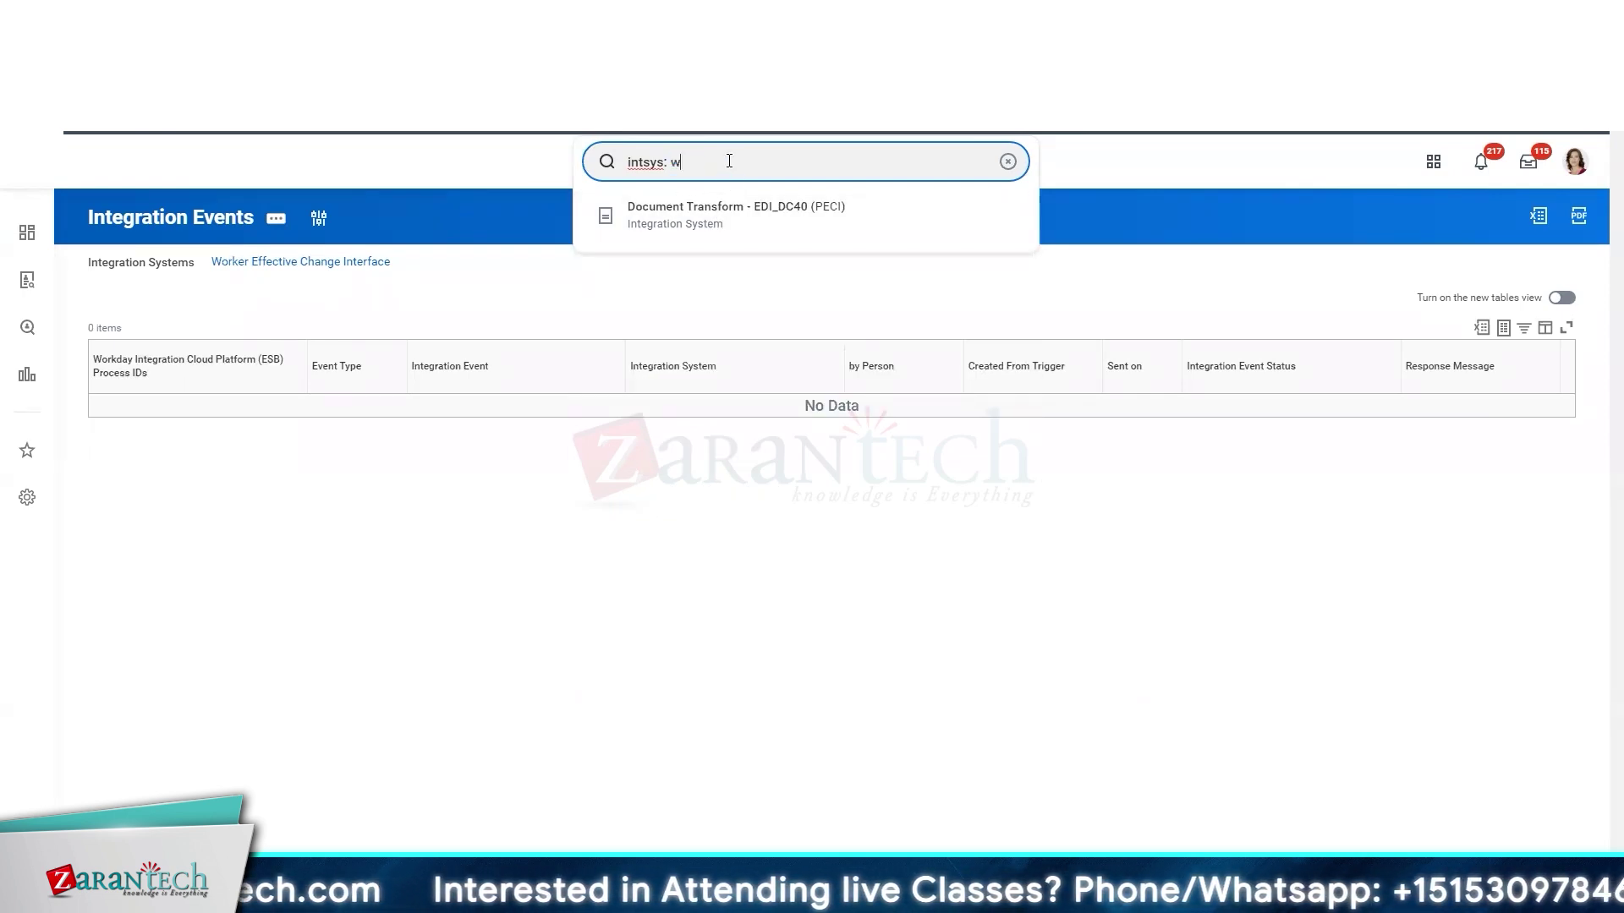
key(Return)
scroll(575, 570, down, 5)
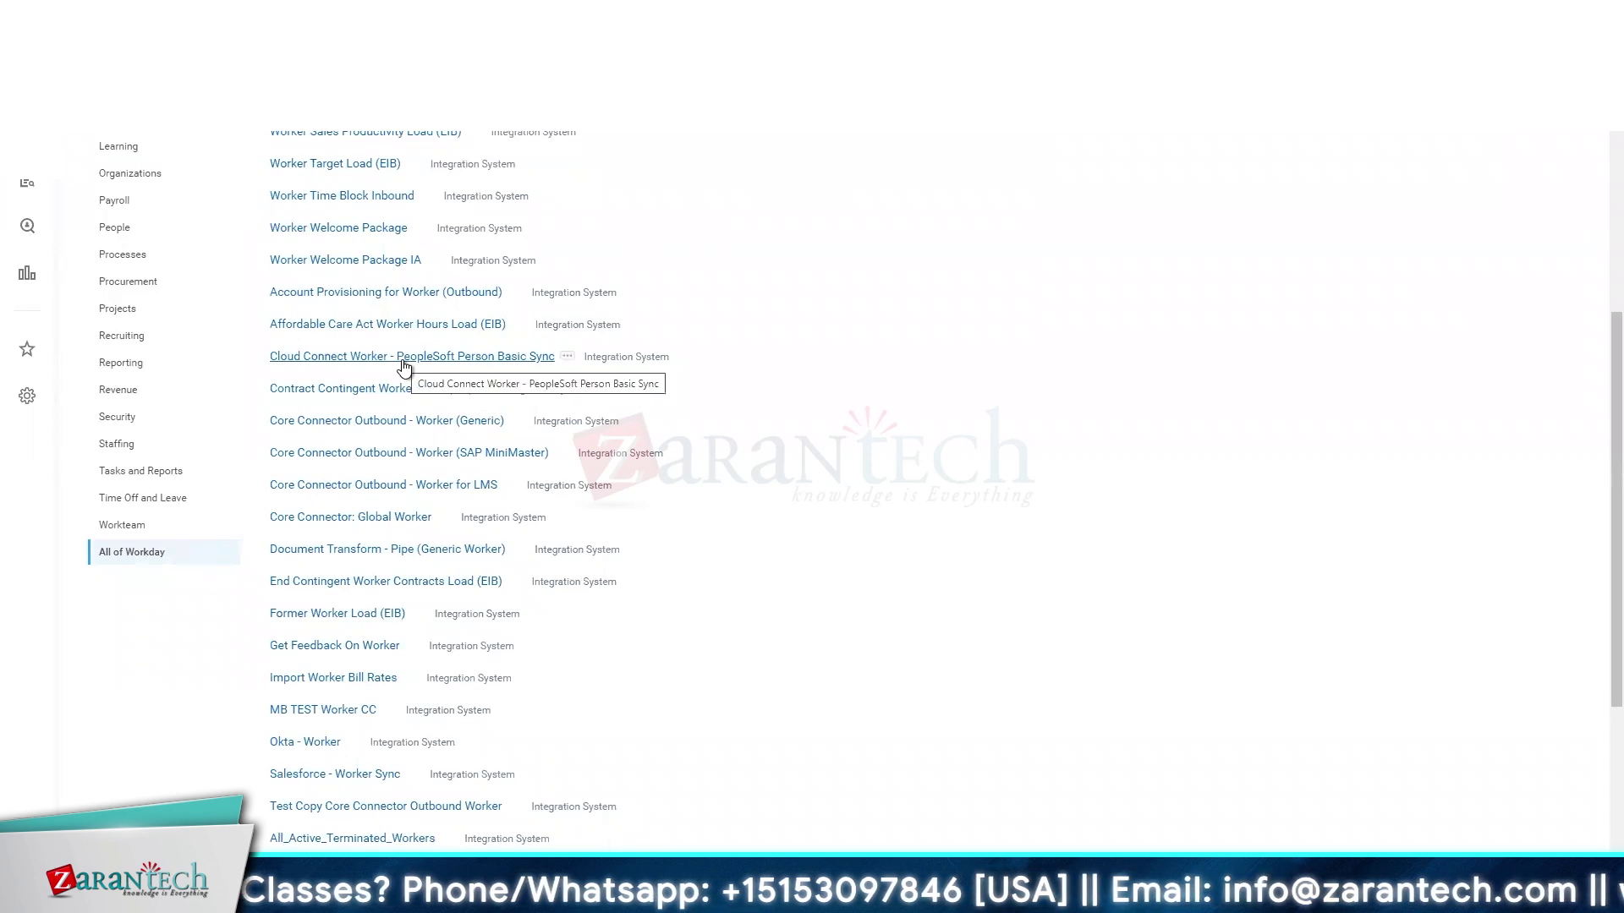
click(567, 356)
click(828, 408)
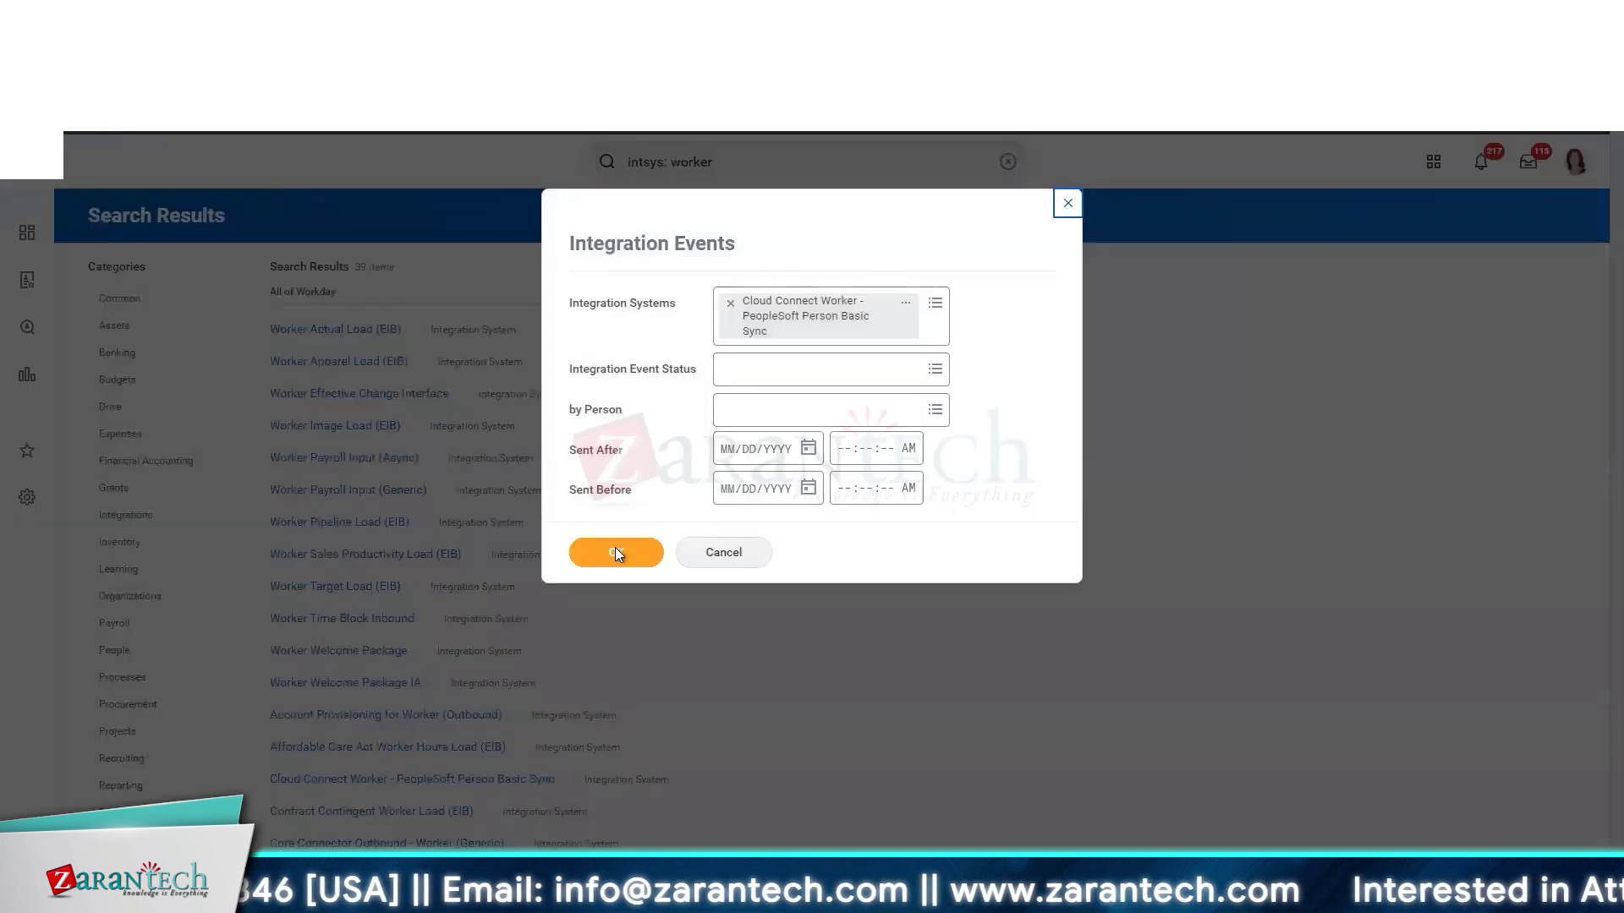
click(615, 558)
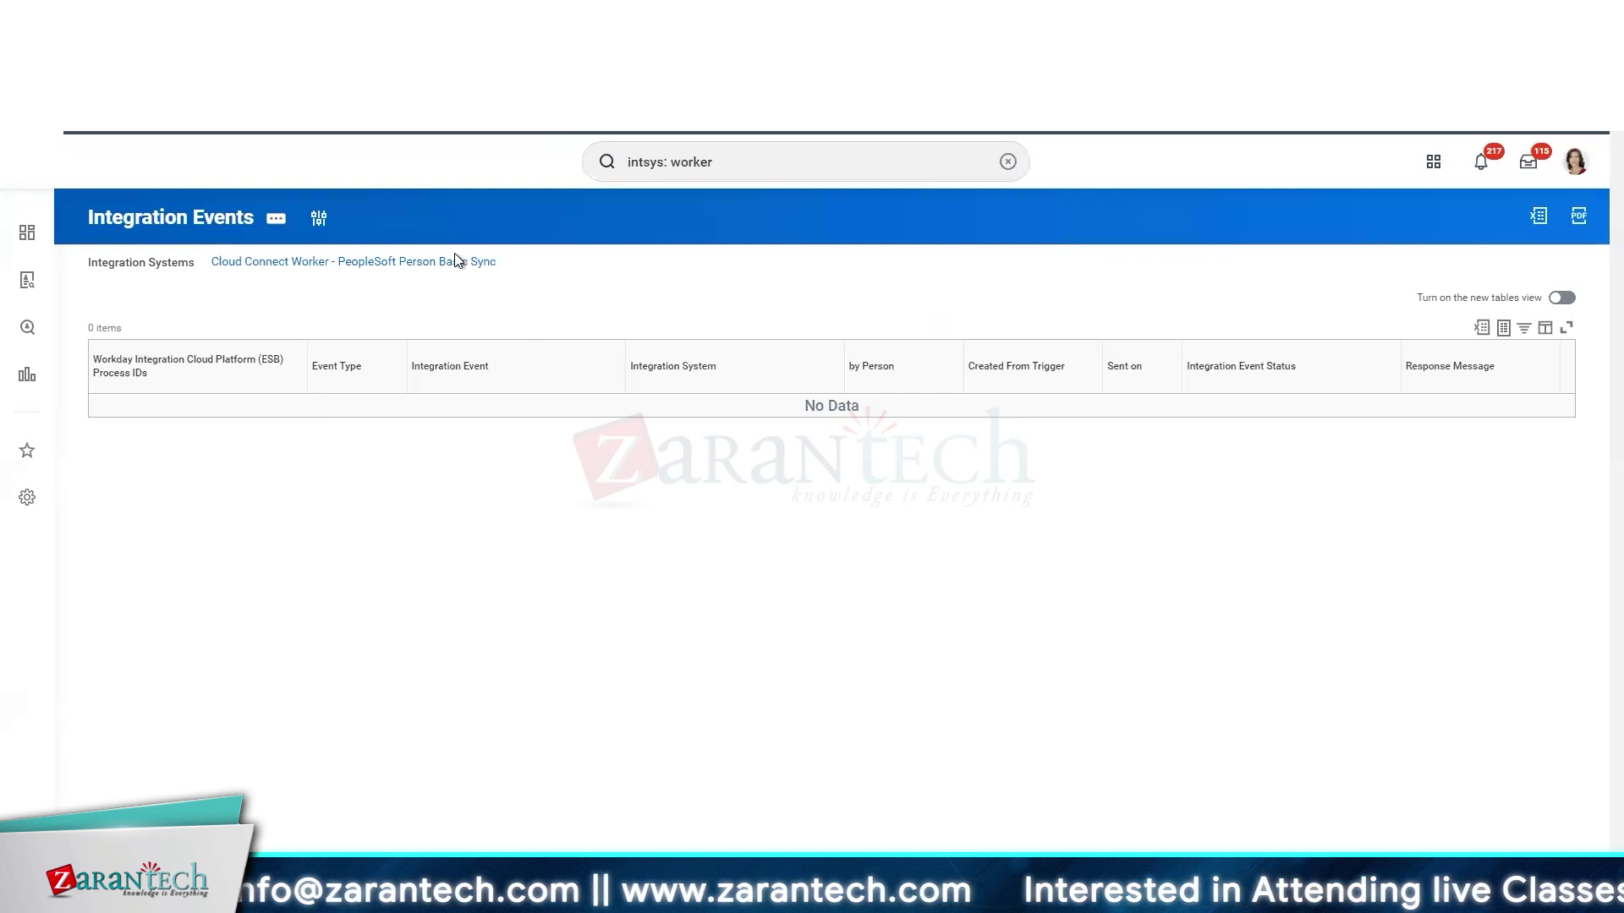
- Search for "integration events" and run the Integration Events report for all systems with the event status Completed
click(708, 165)
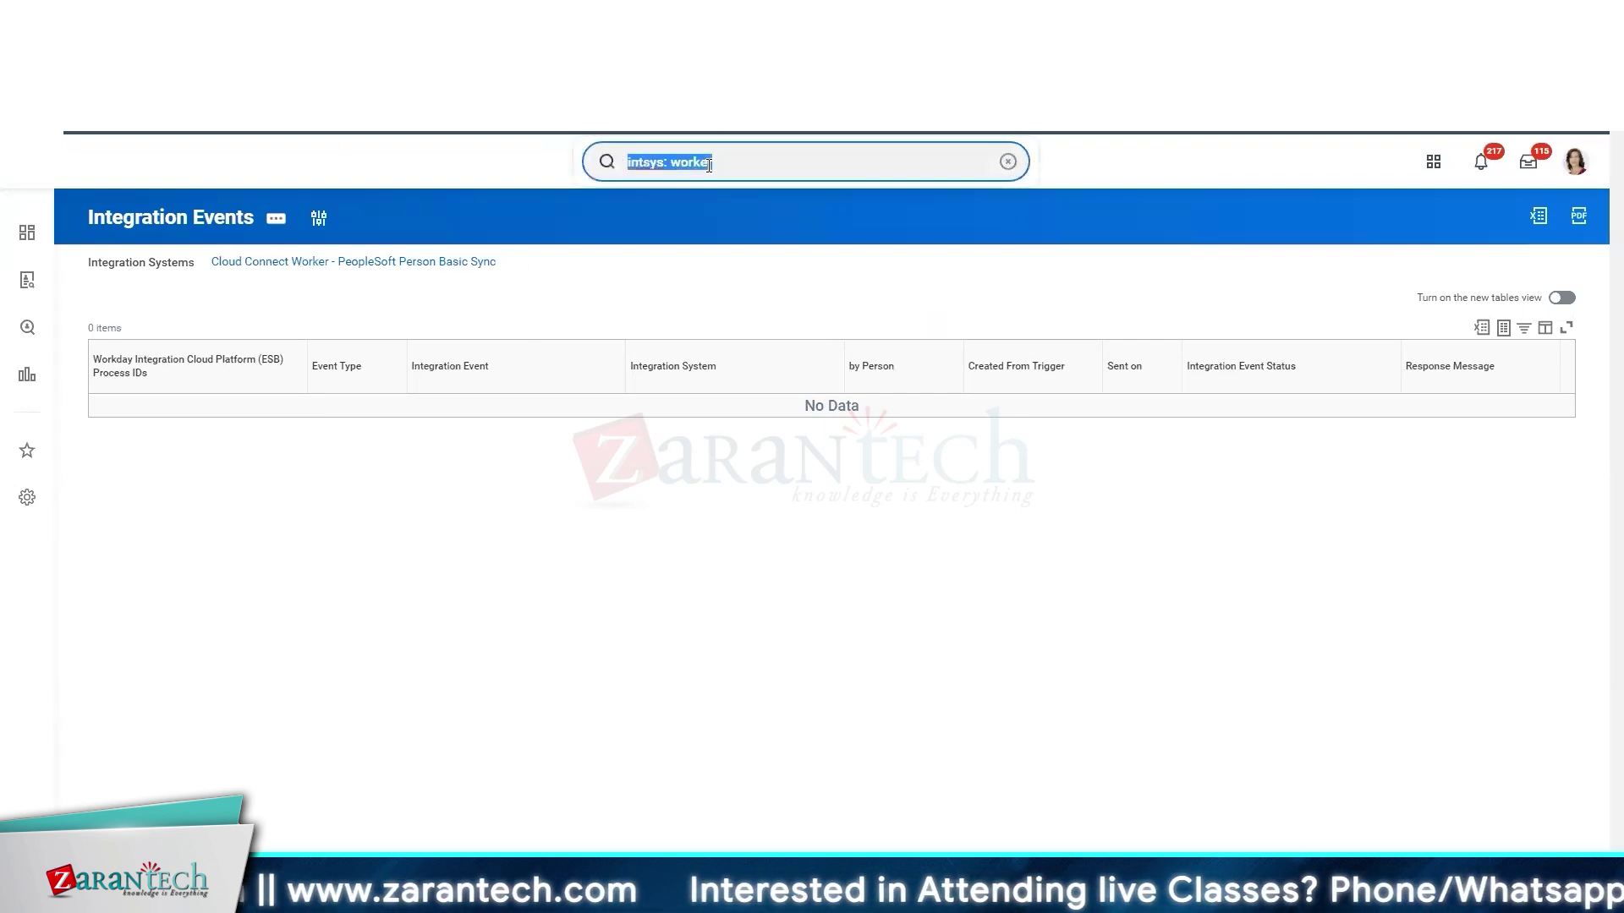
text(integration events)
key(Return)
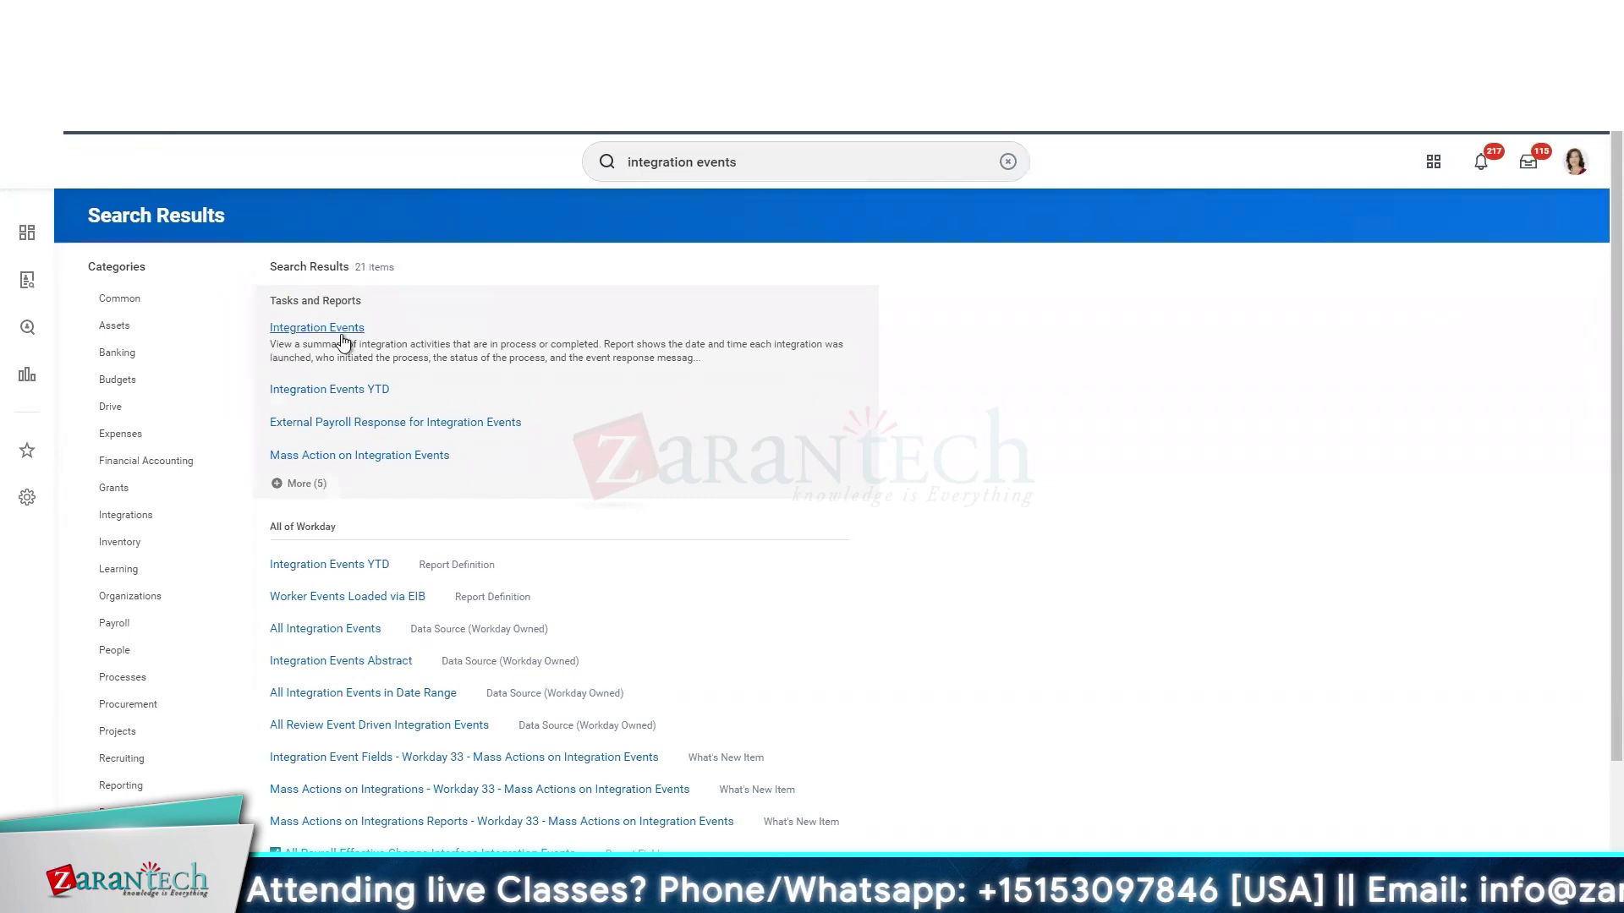
click(342, 331)
click(822, 350)
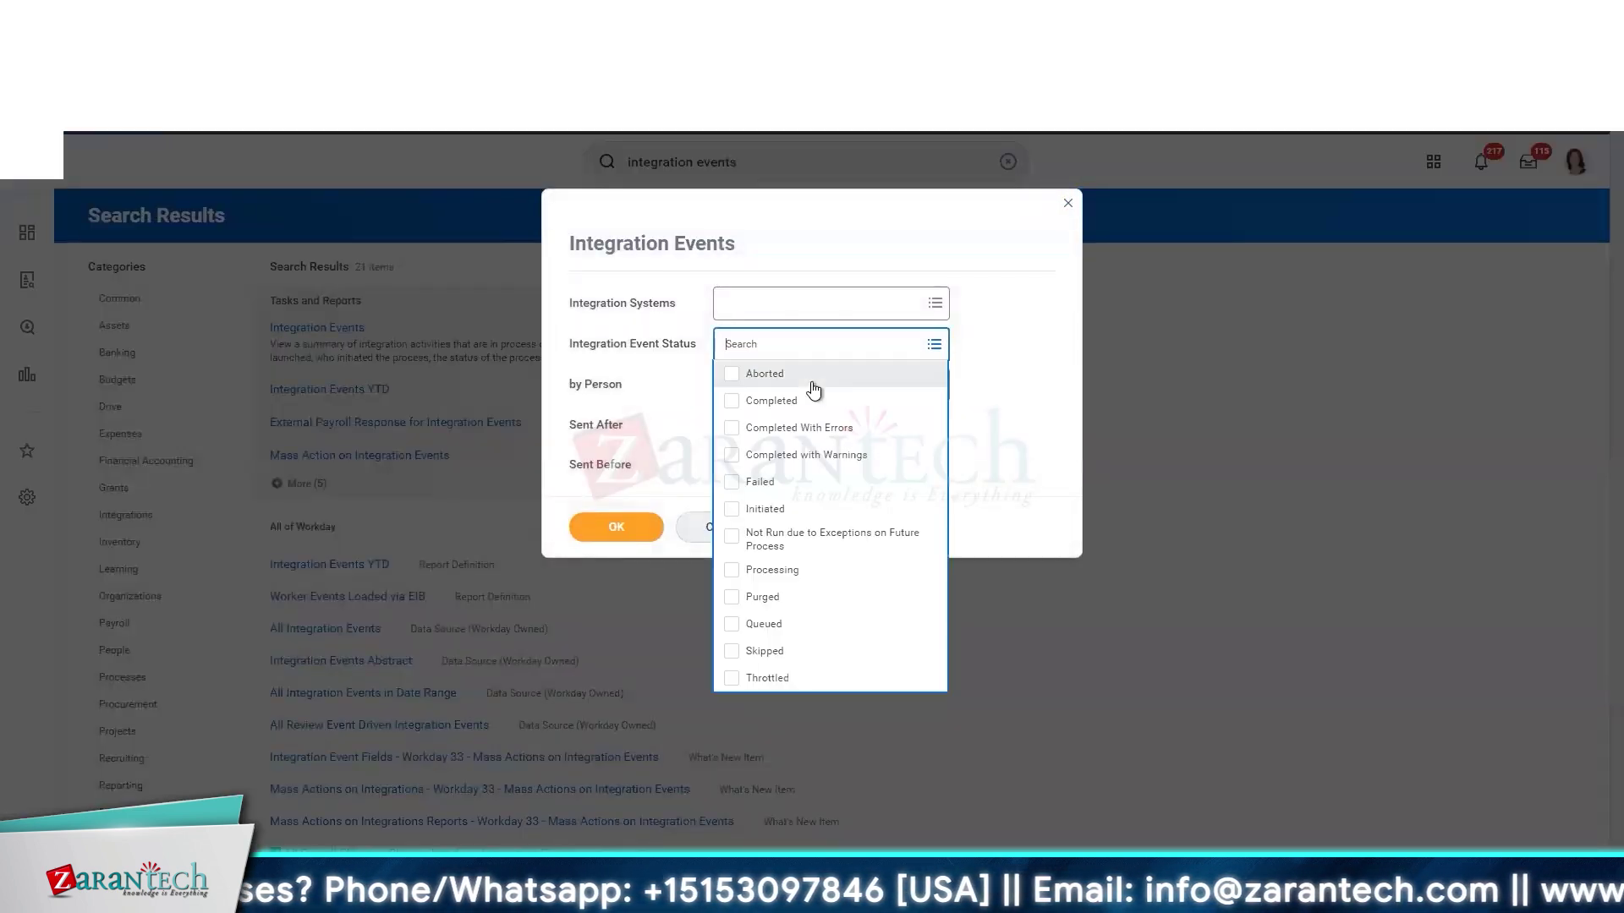
click(810, 403)
click(1067, 447)
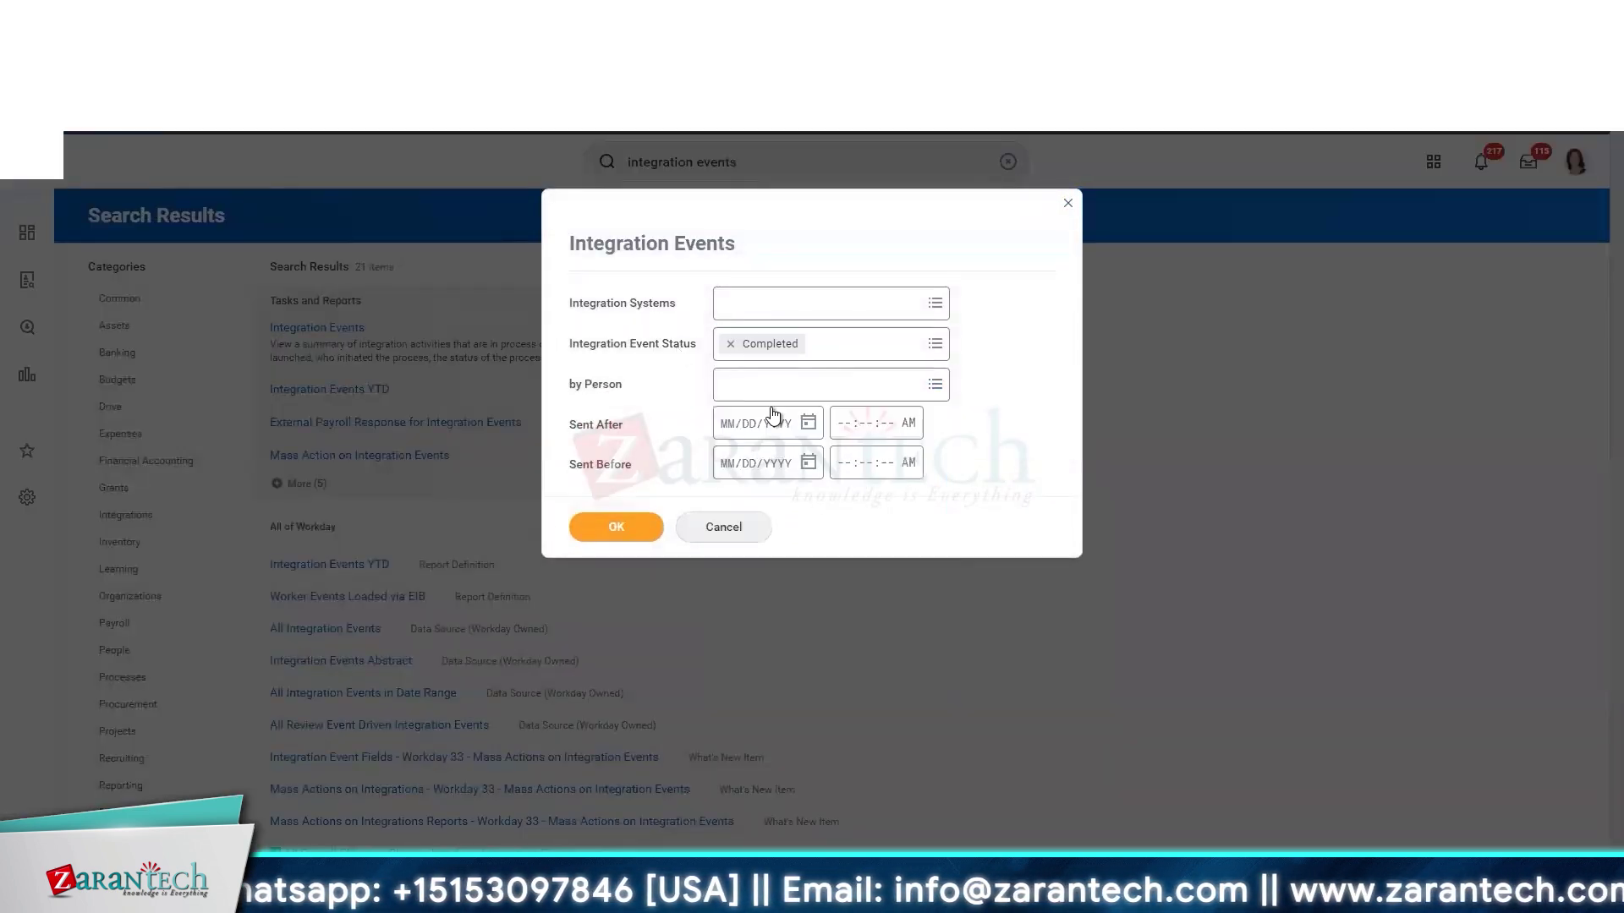
click(658, 526)
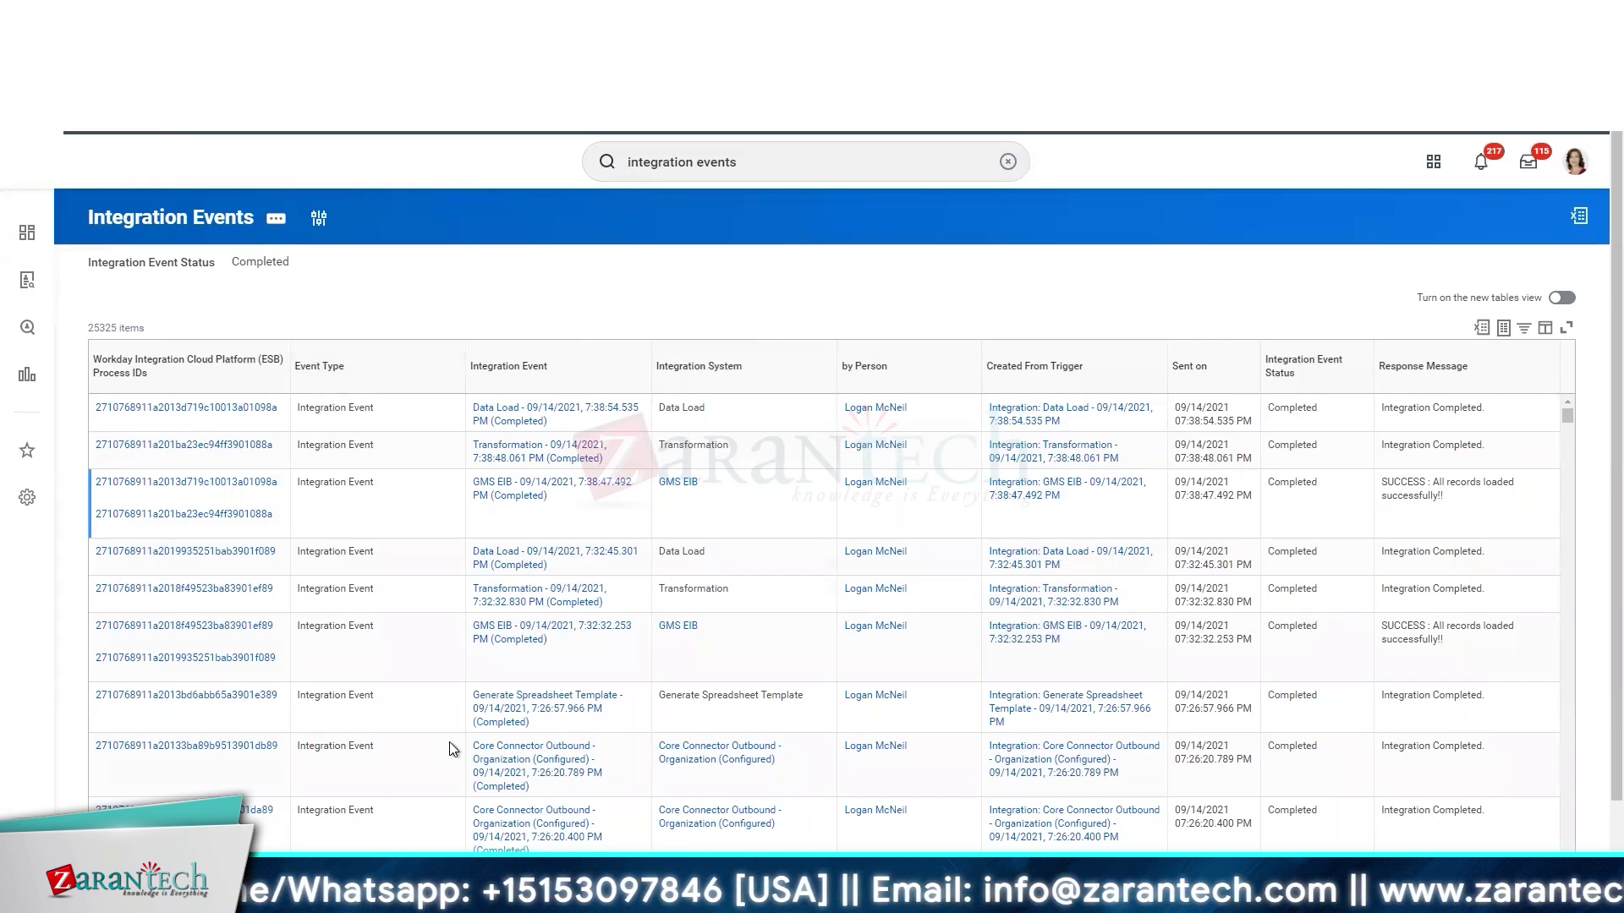
- Filter the Integration System column by 3rd Party Payroll Results Load (EIB), American Express Global Credit Card Load (GL1025) and Bank of America Visa Expense Load
scroll(449, 744, down, 4)
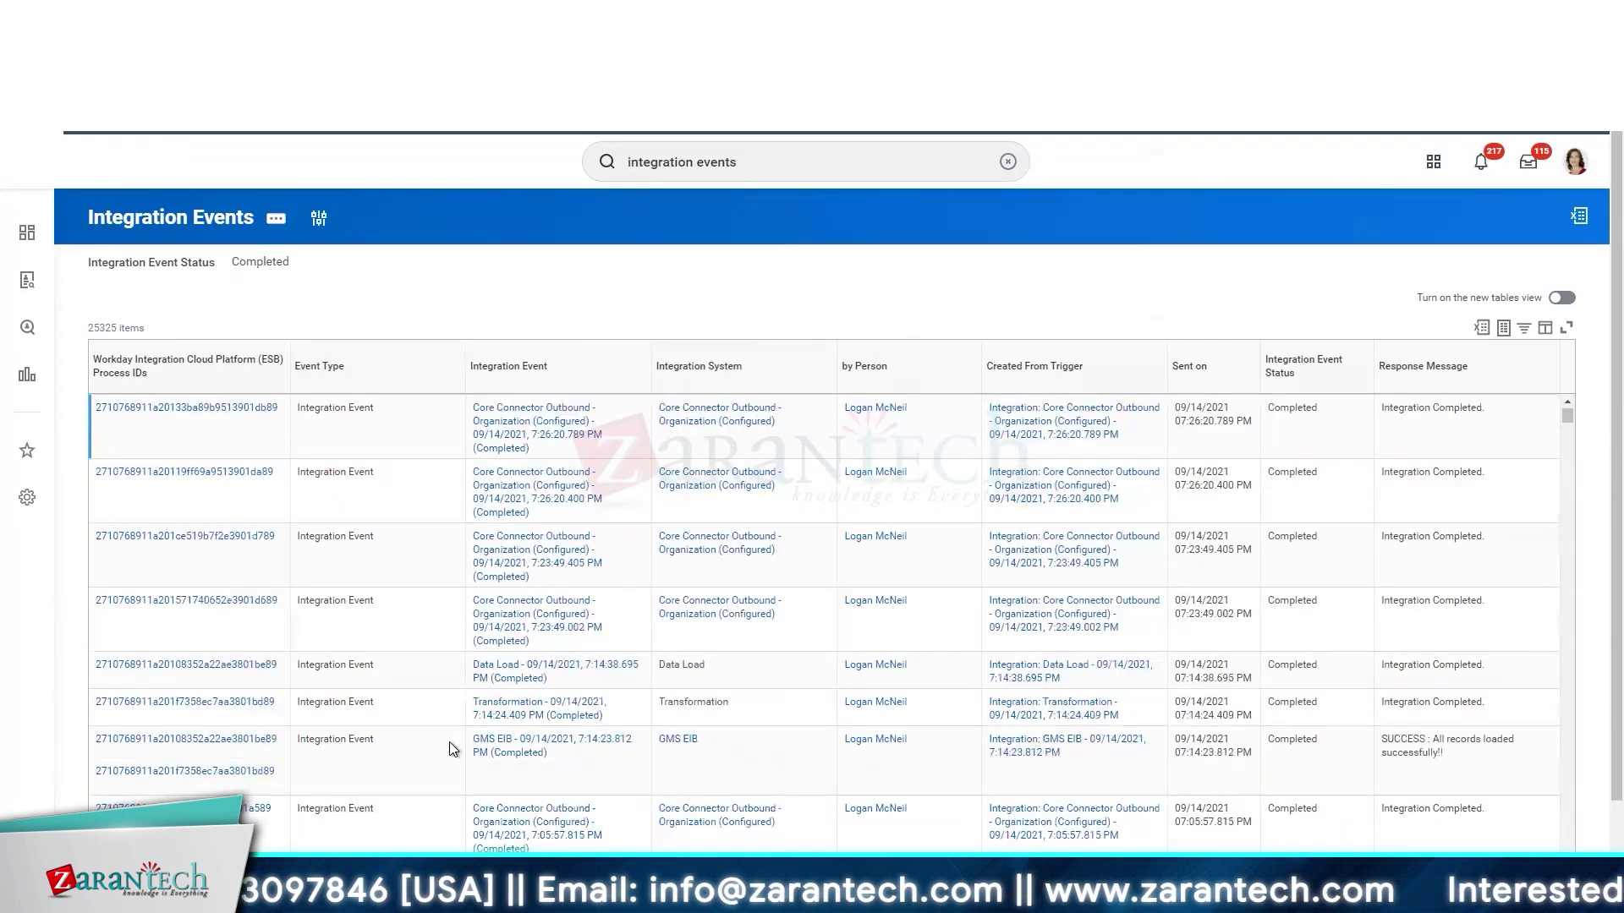
scroll(449, 743, down, 3)
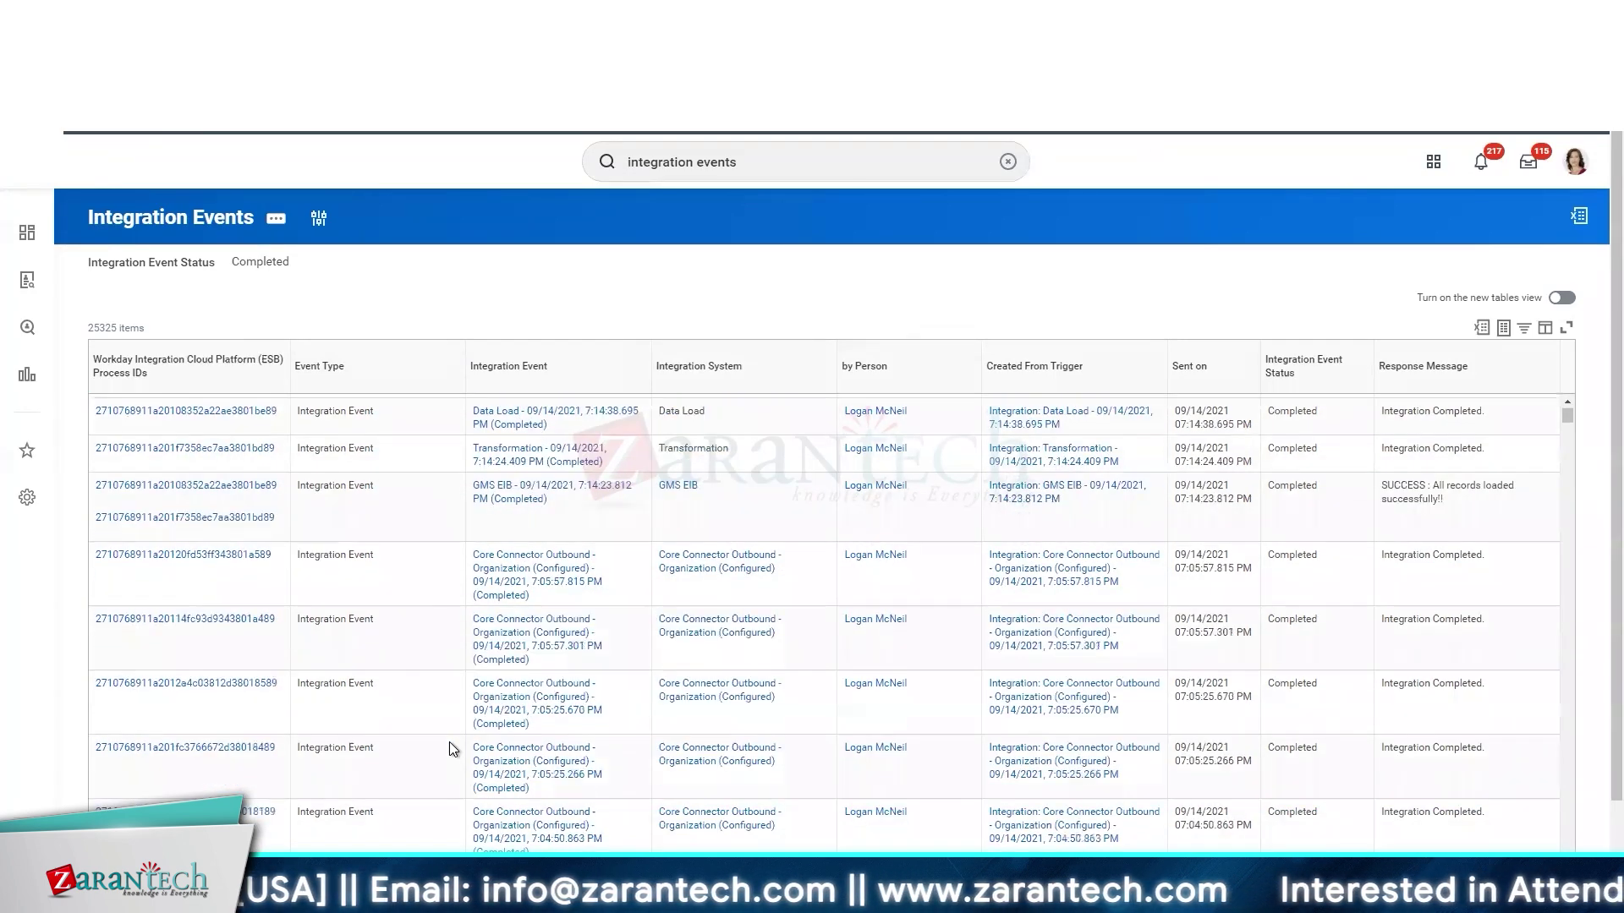
click(731, 353)
click(773, 592)
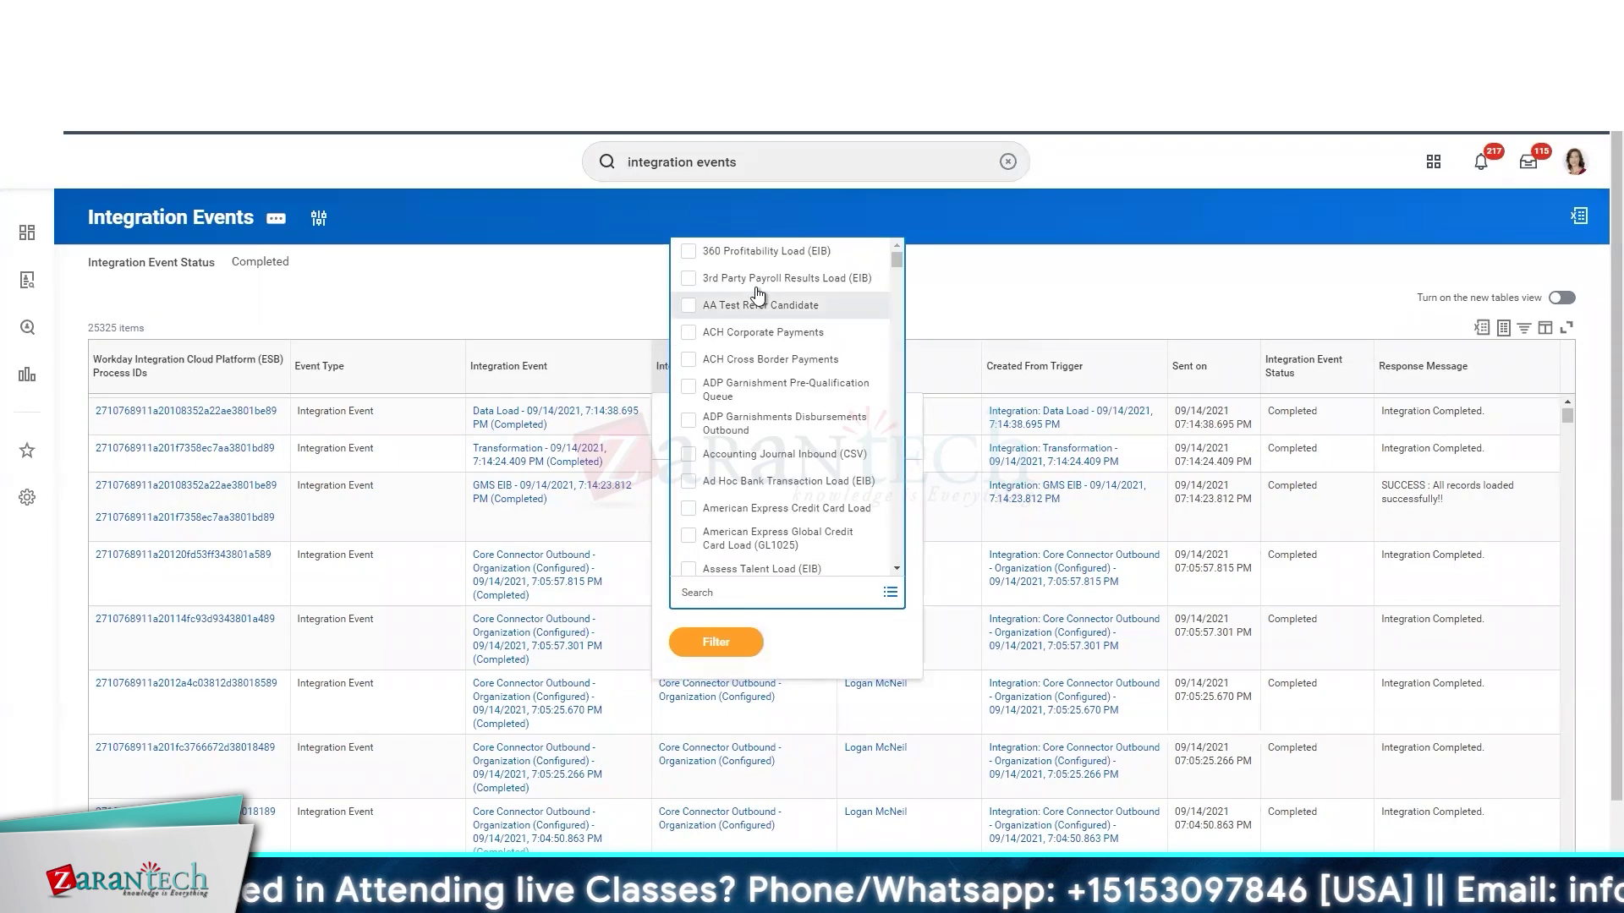
click(755, 279)
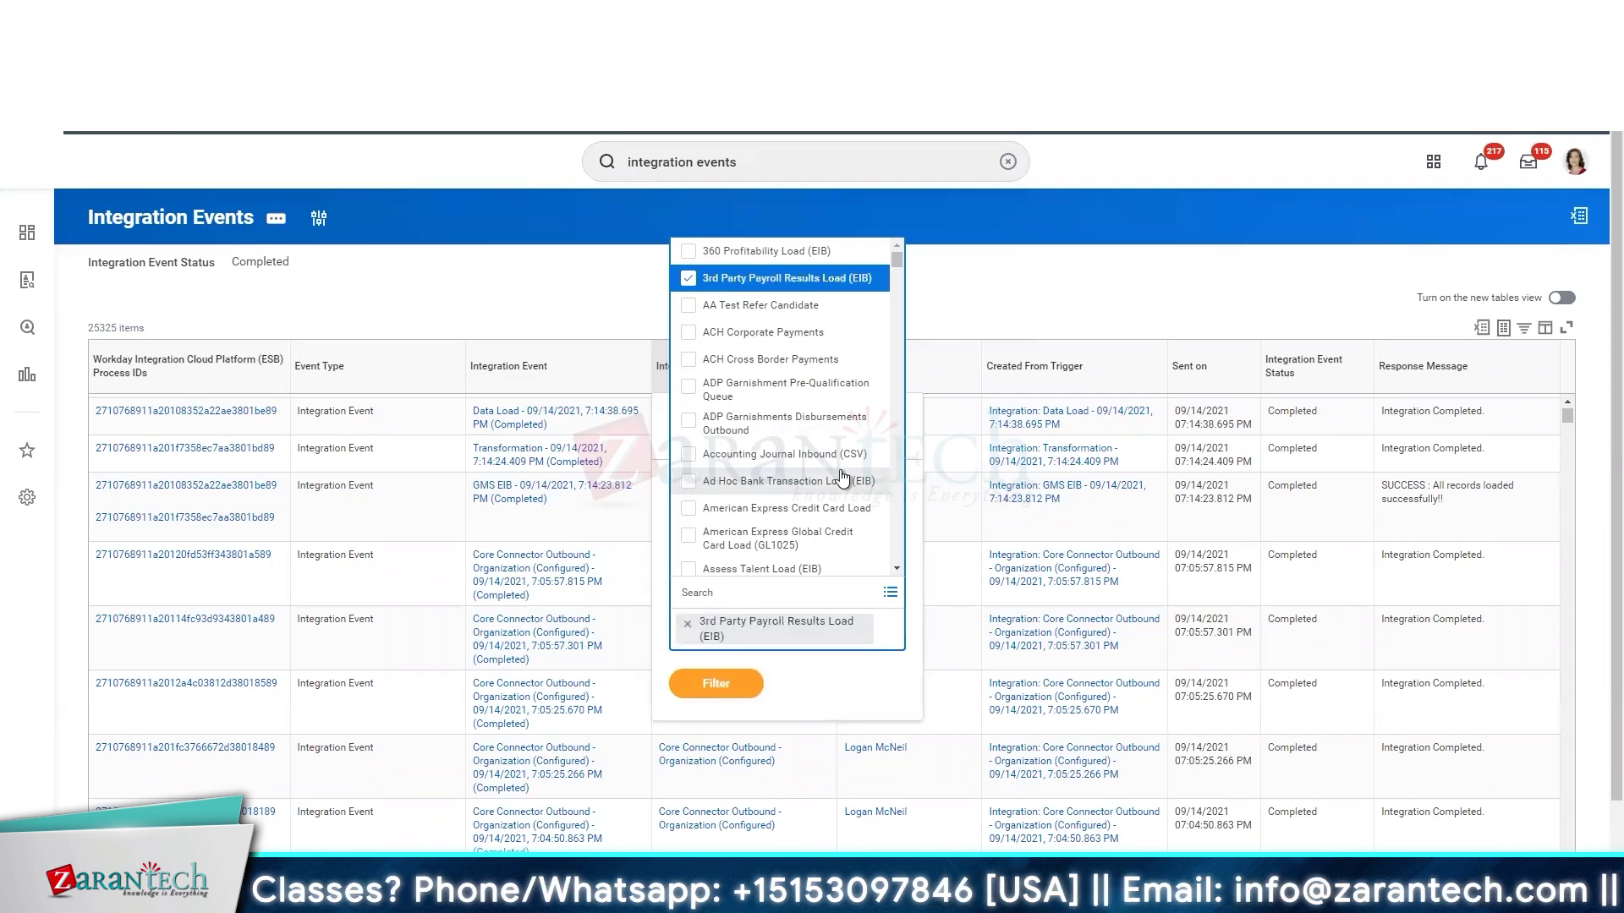
scroll(842, 478, down, 3)
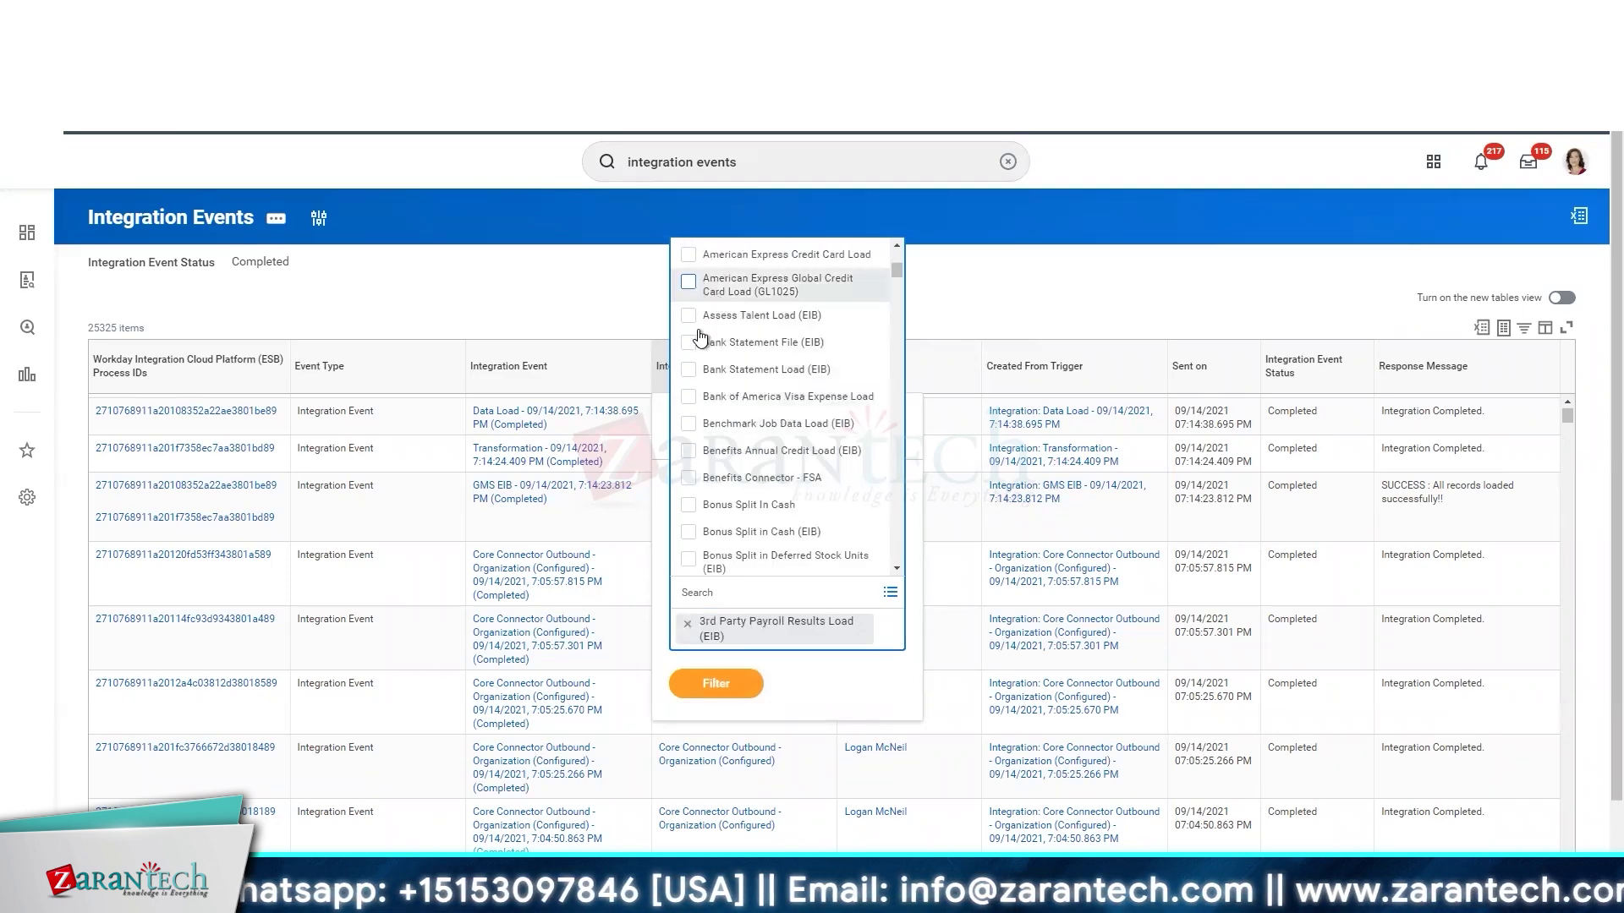
click(702, 284)
click(687, 395)
- Add Core Connector Outbound - Worker (Generic), Core Connector Outbound - Organization (Configured) and INT062 - E&Y - WOTC - Outbound - Location to the filter and apply it
scroll(690, 507, down, 3)
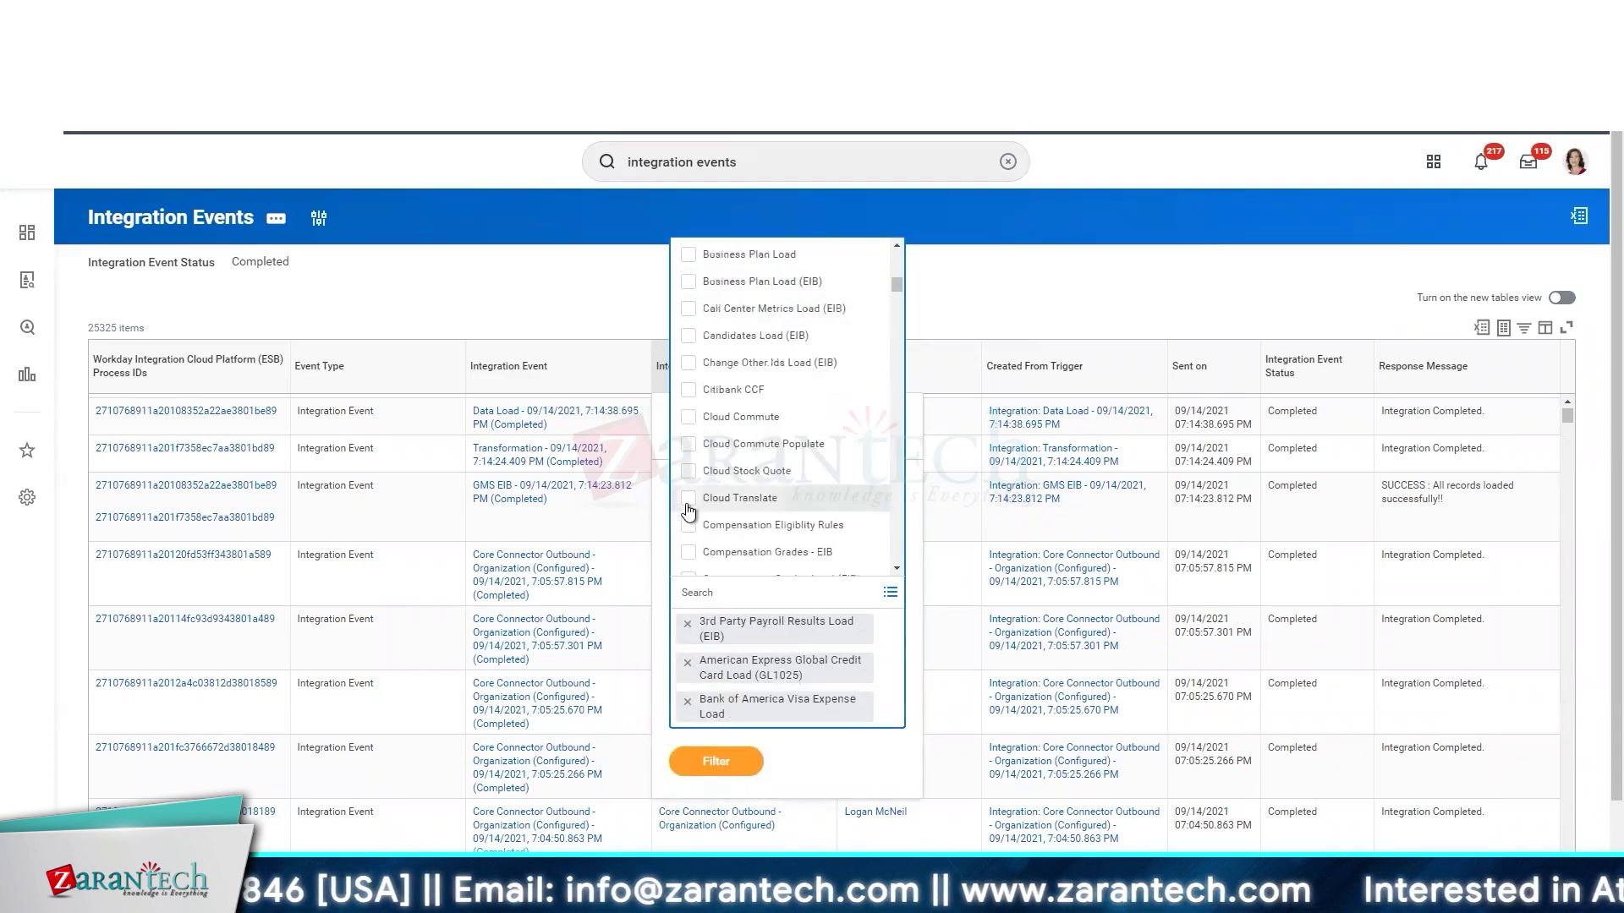
scroll(689, 509, down, 4)
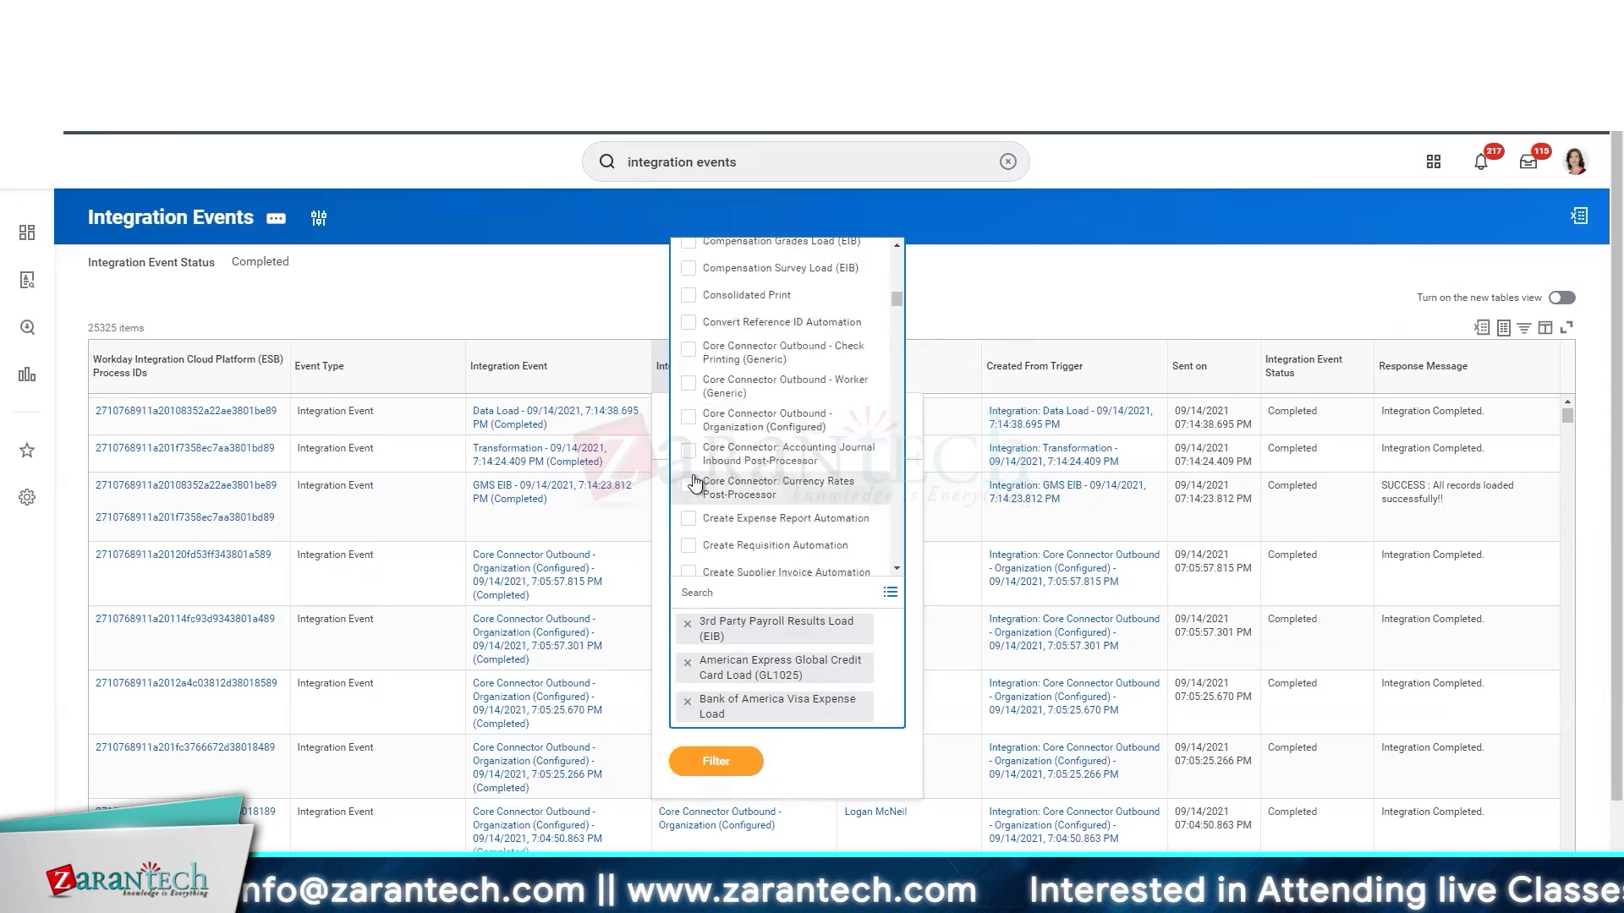
click(692, 385)
click(695, 419)
scroll(811, 499, down, 5)
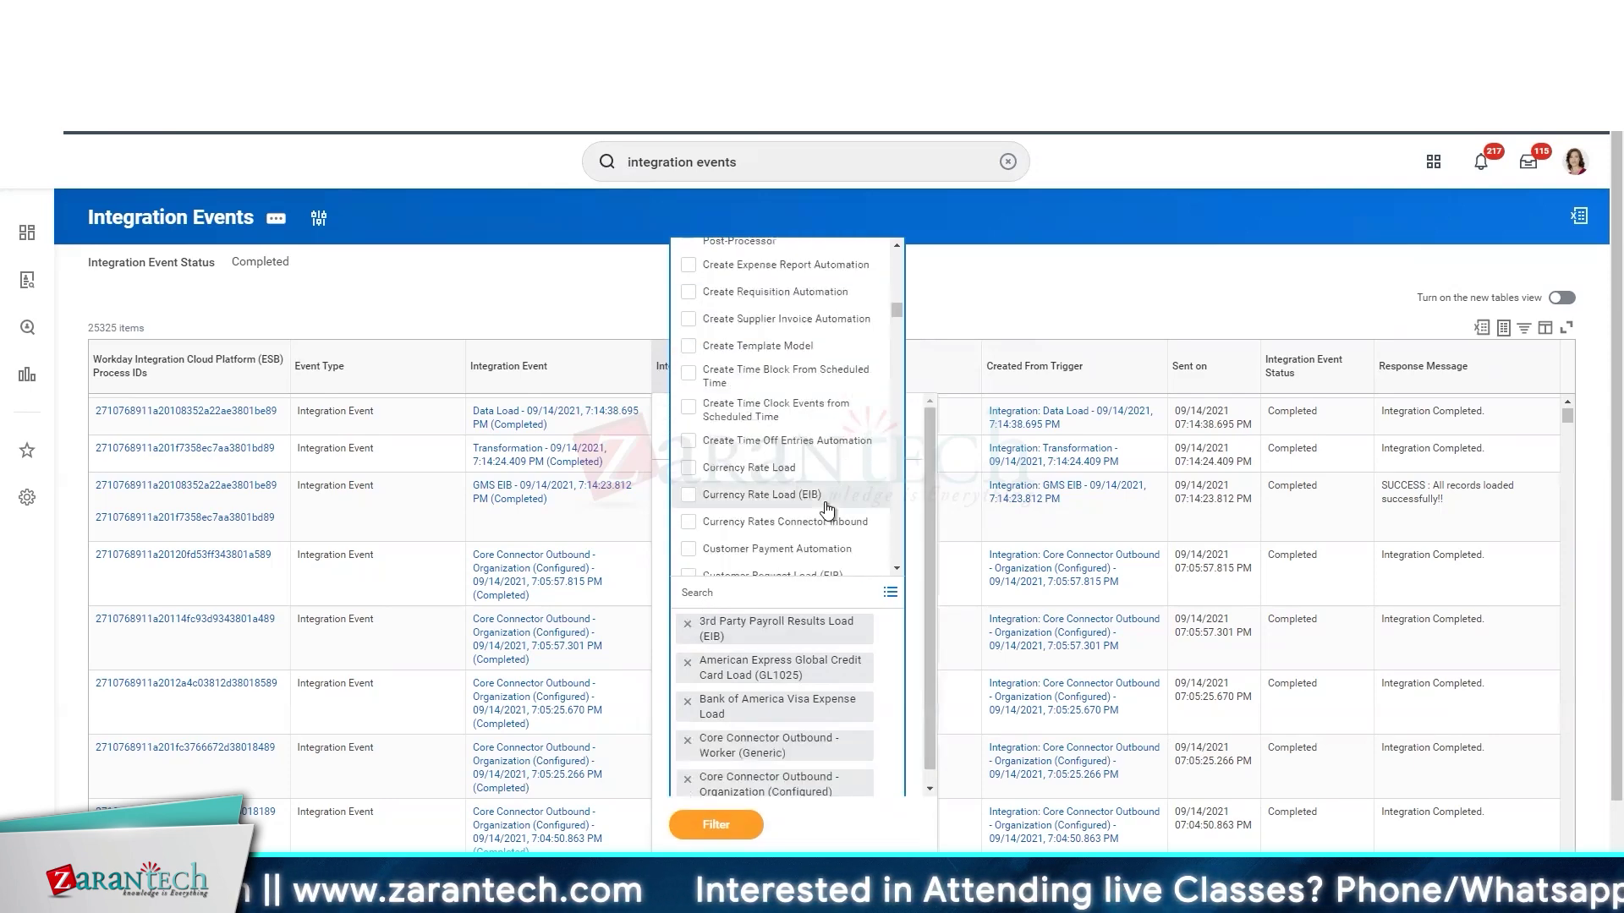
scroll(826, 506, down, 10)
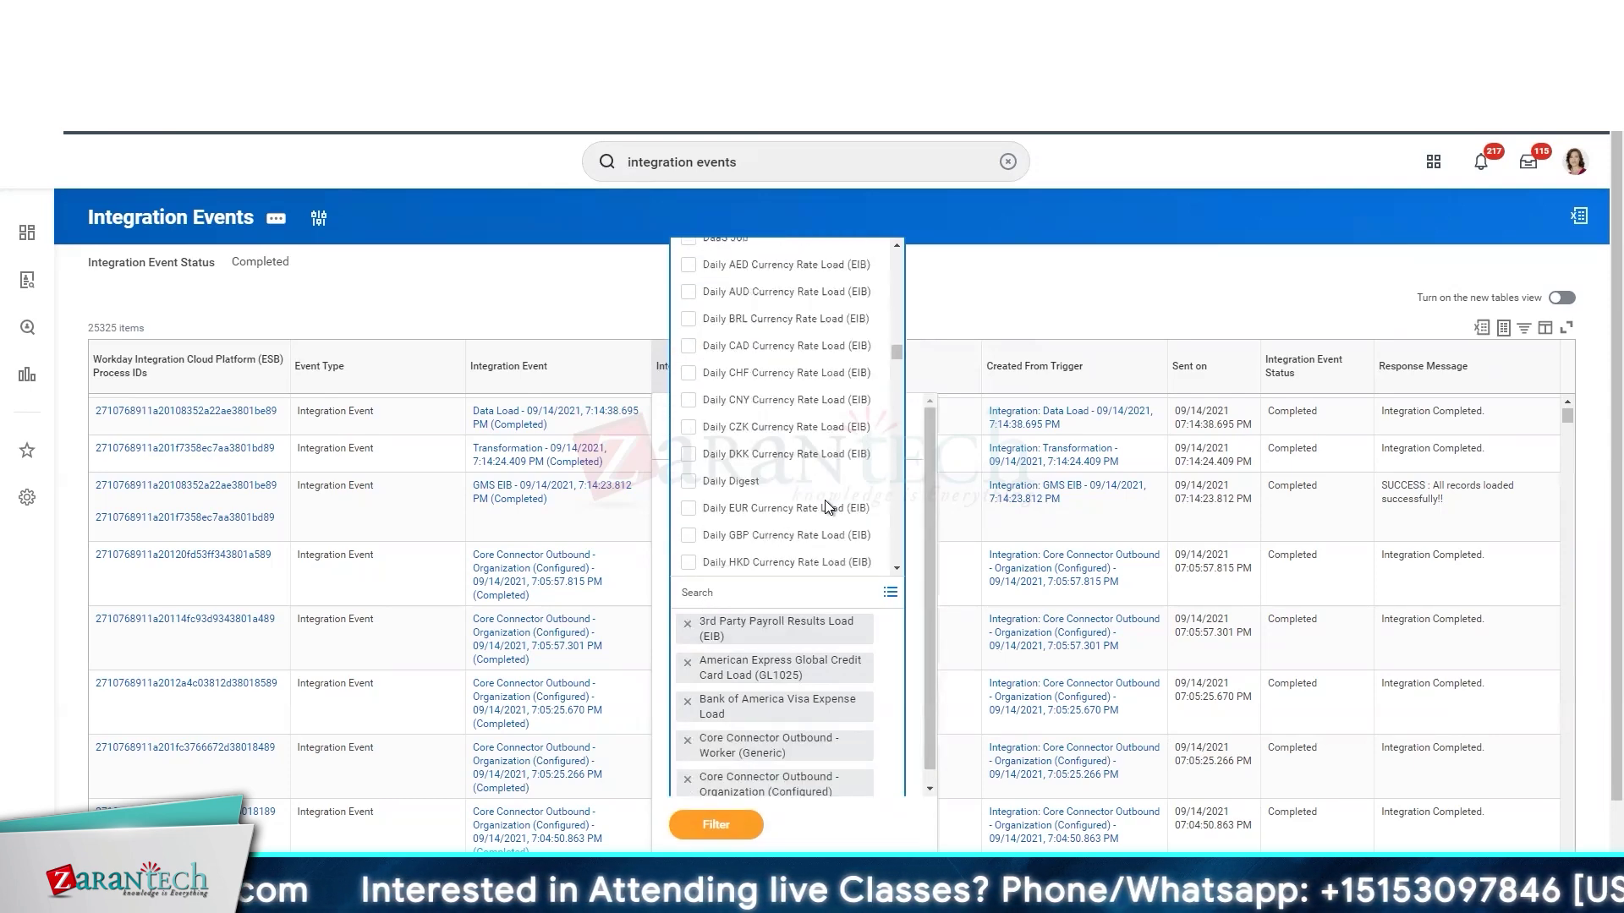
scroll(854, 475, up, 2)
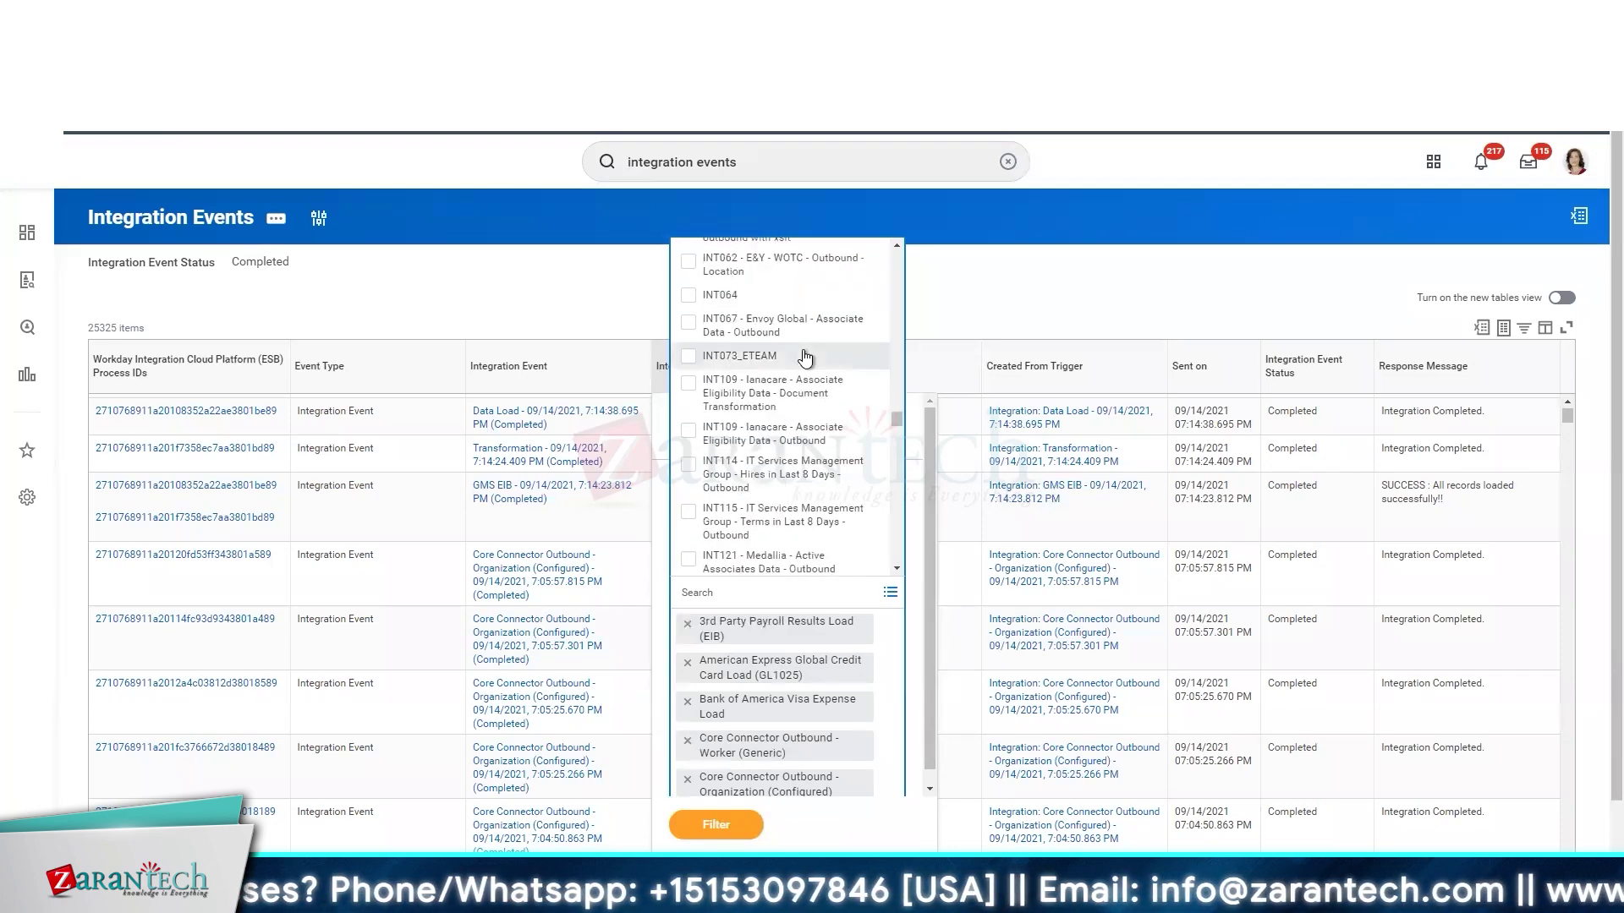
click(689, 262)
scroll(761, 356, up, 3)
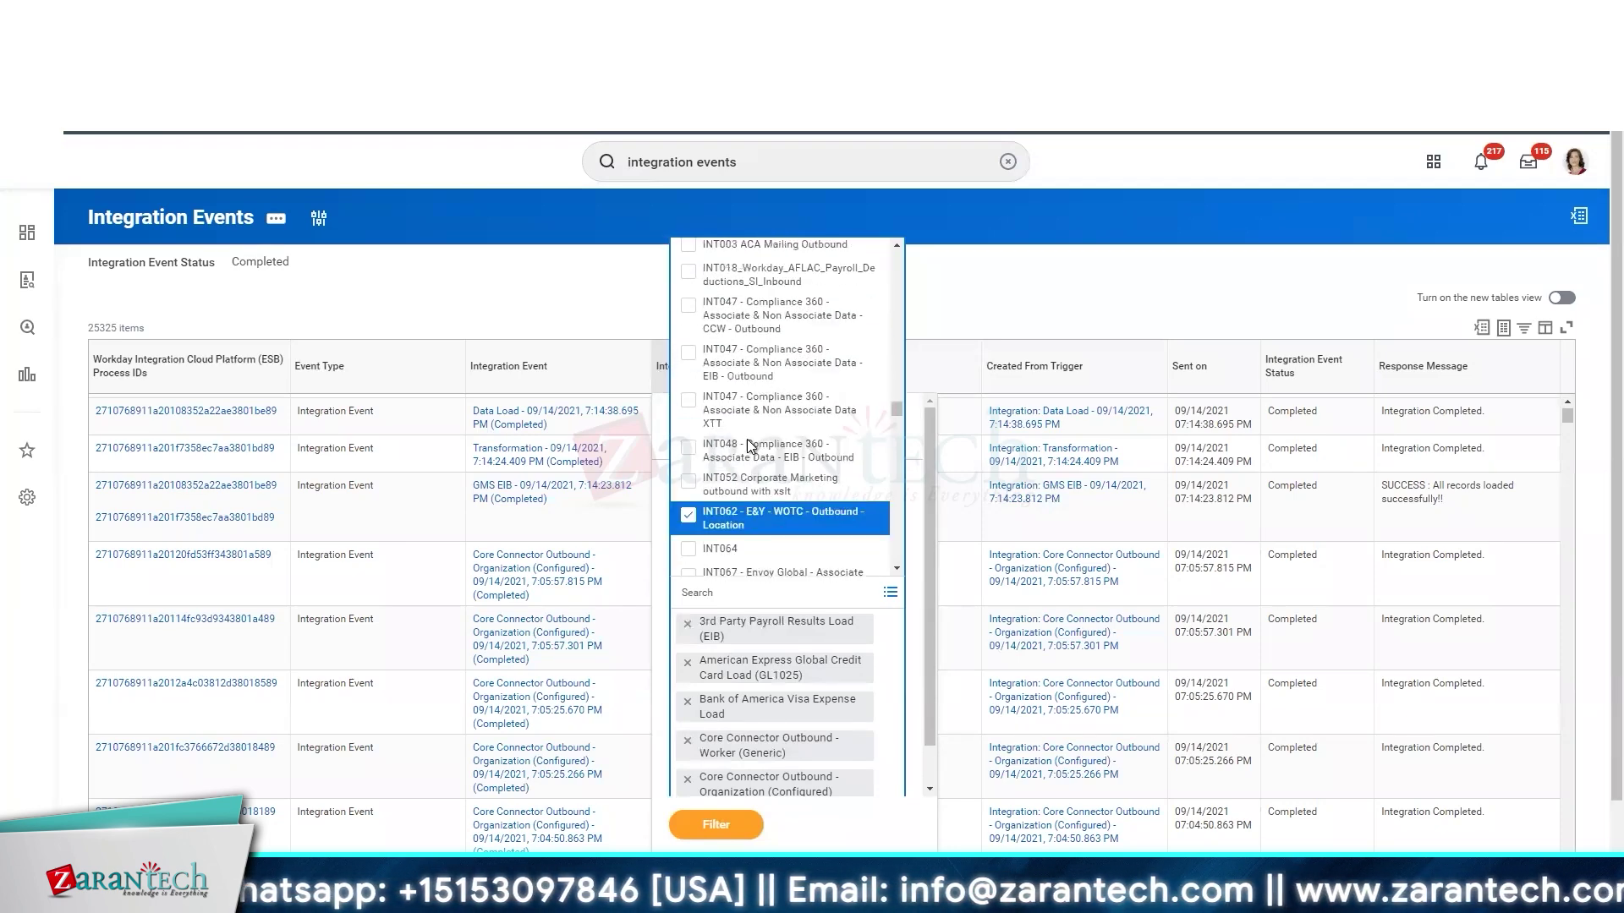
click(725, 827)
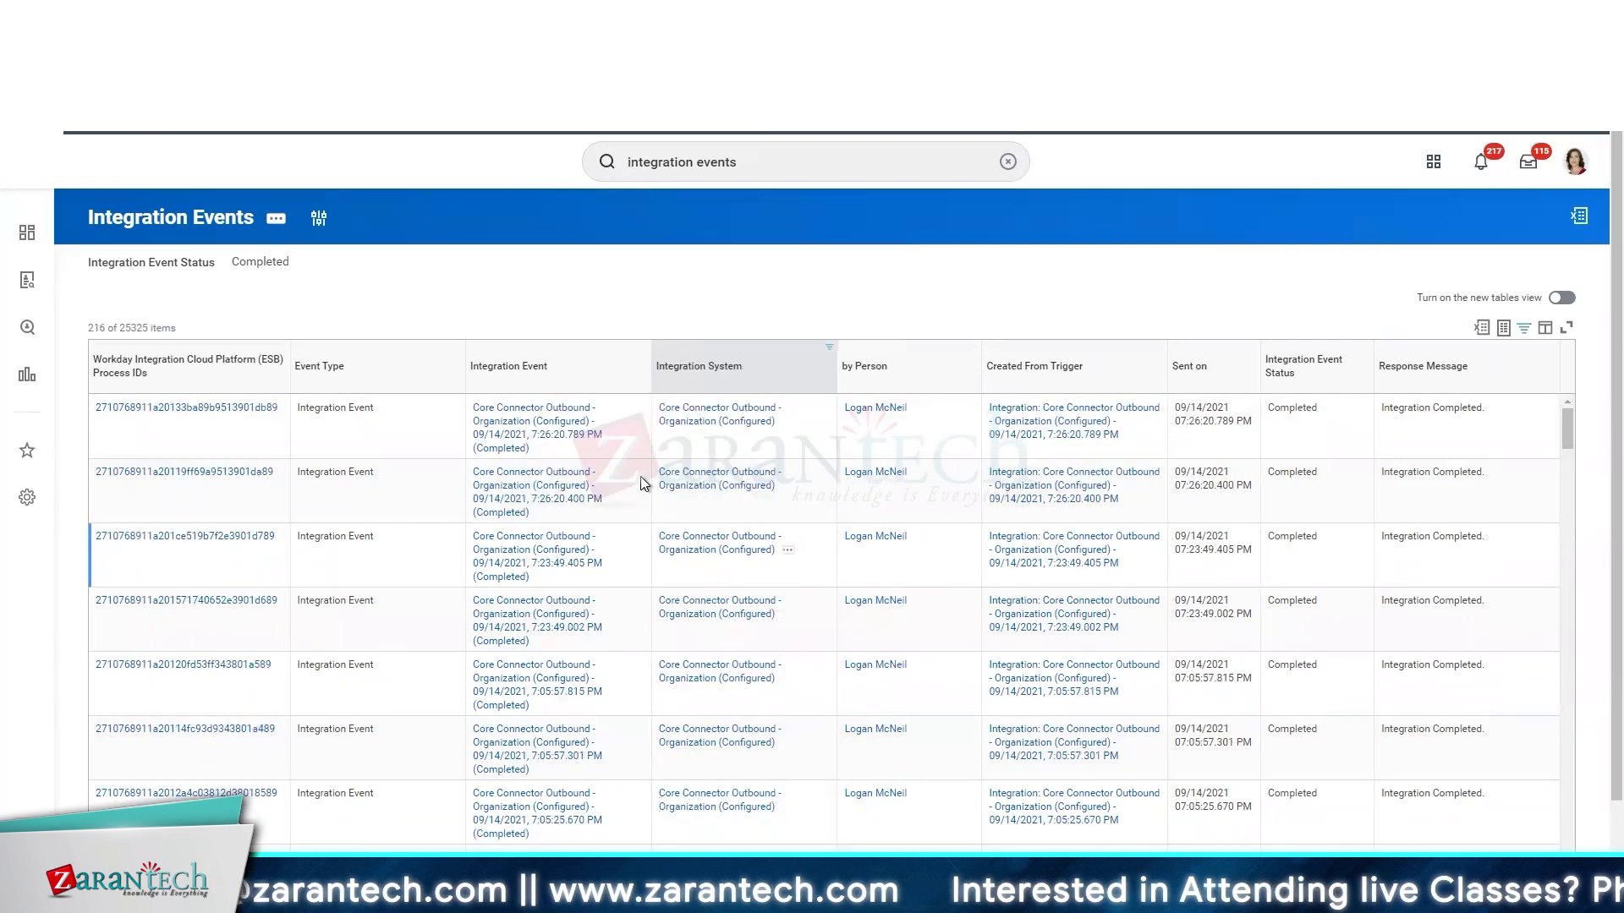
- Open the American Express Global Credit Card Load (GL1025) event of 02/28/2011, 8:48:30.526 AM in a new tab and check its output files
scroll(750, 624, down, 10)
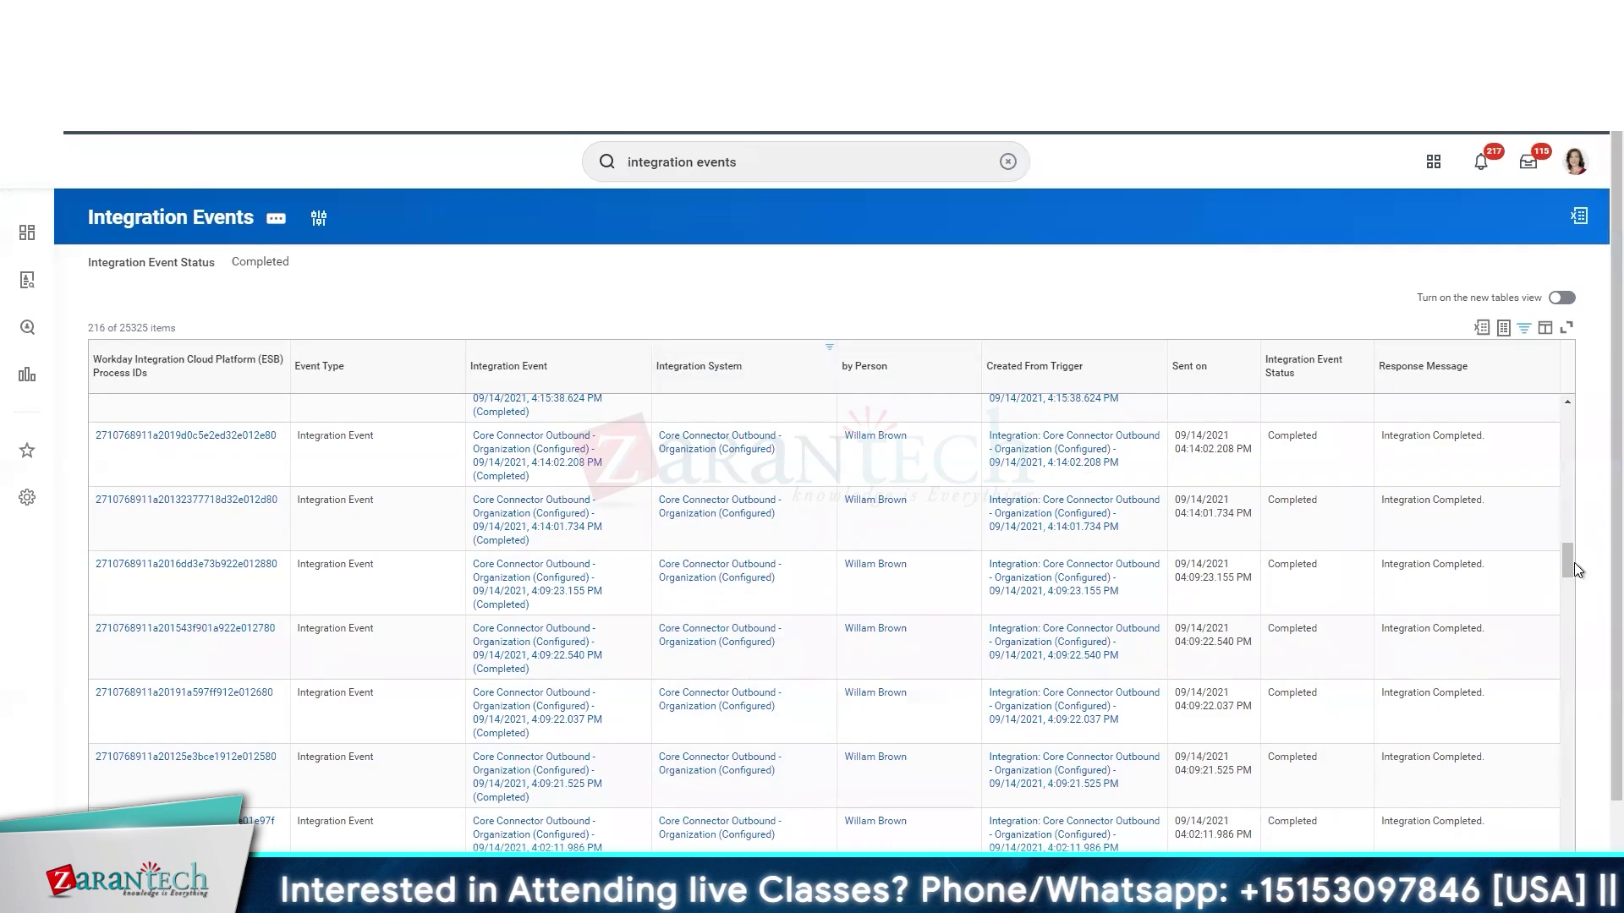
drag(1575, 562, 1595, 830)
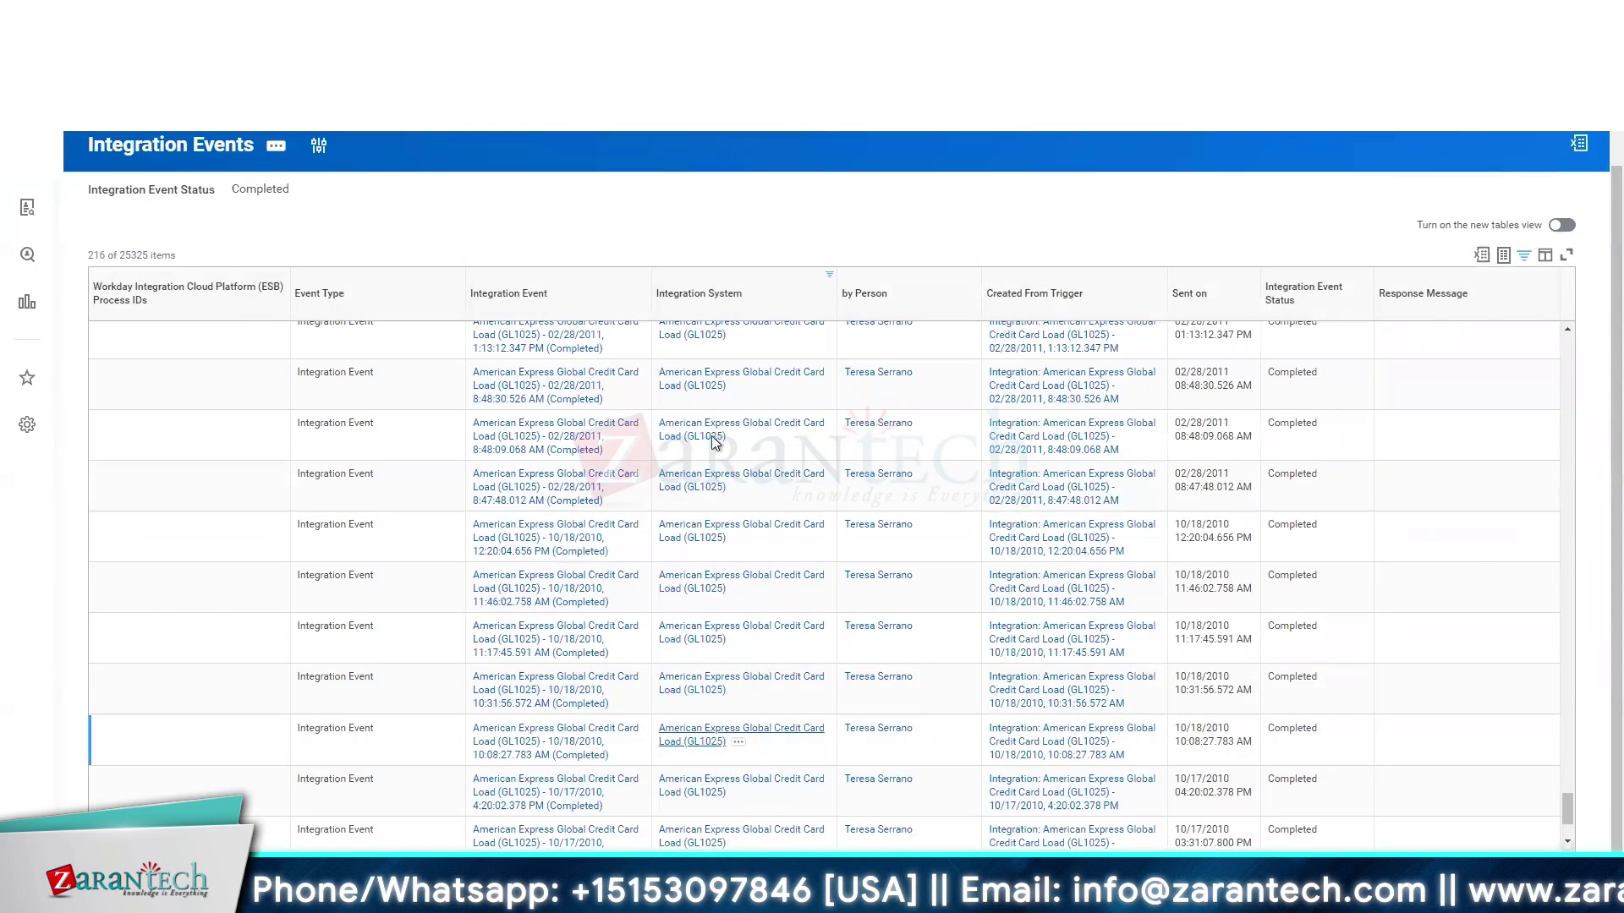
right_click(712, 394)
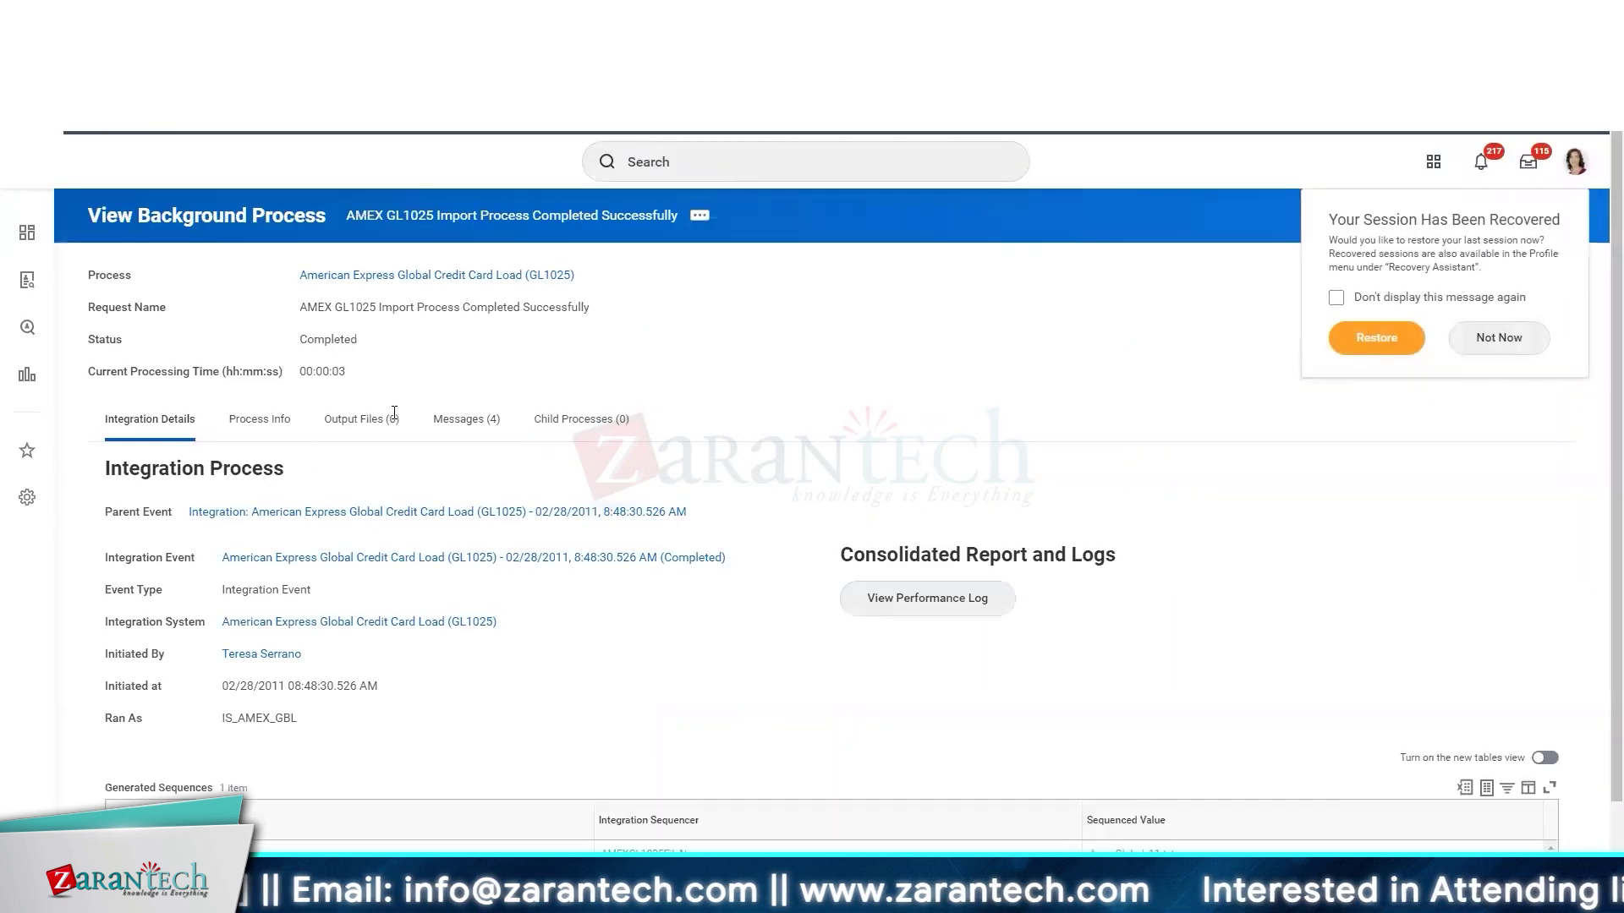
click(389, 420)
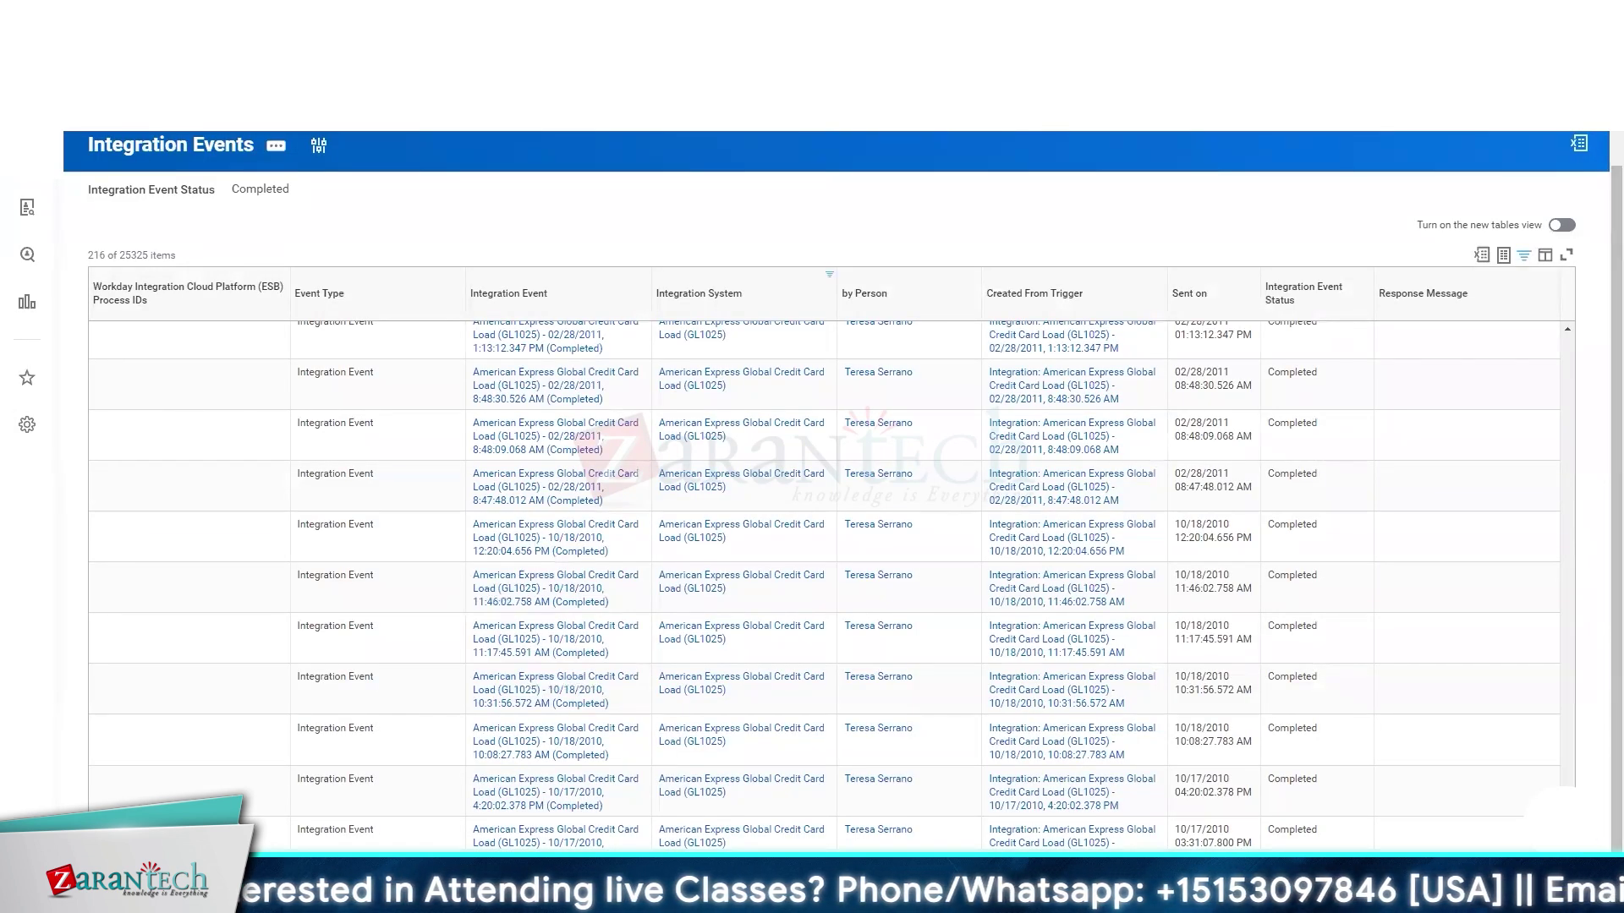
- Open the 3rd Party Payroll Results Load (EIB) event of 03/07/2020, 7:28:47.540 PM in a new tab and check its output files and messages
scroll(825, 583, down, 2)
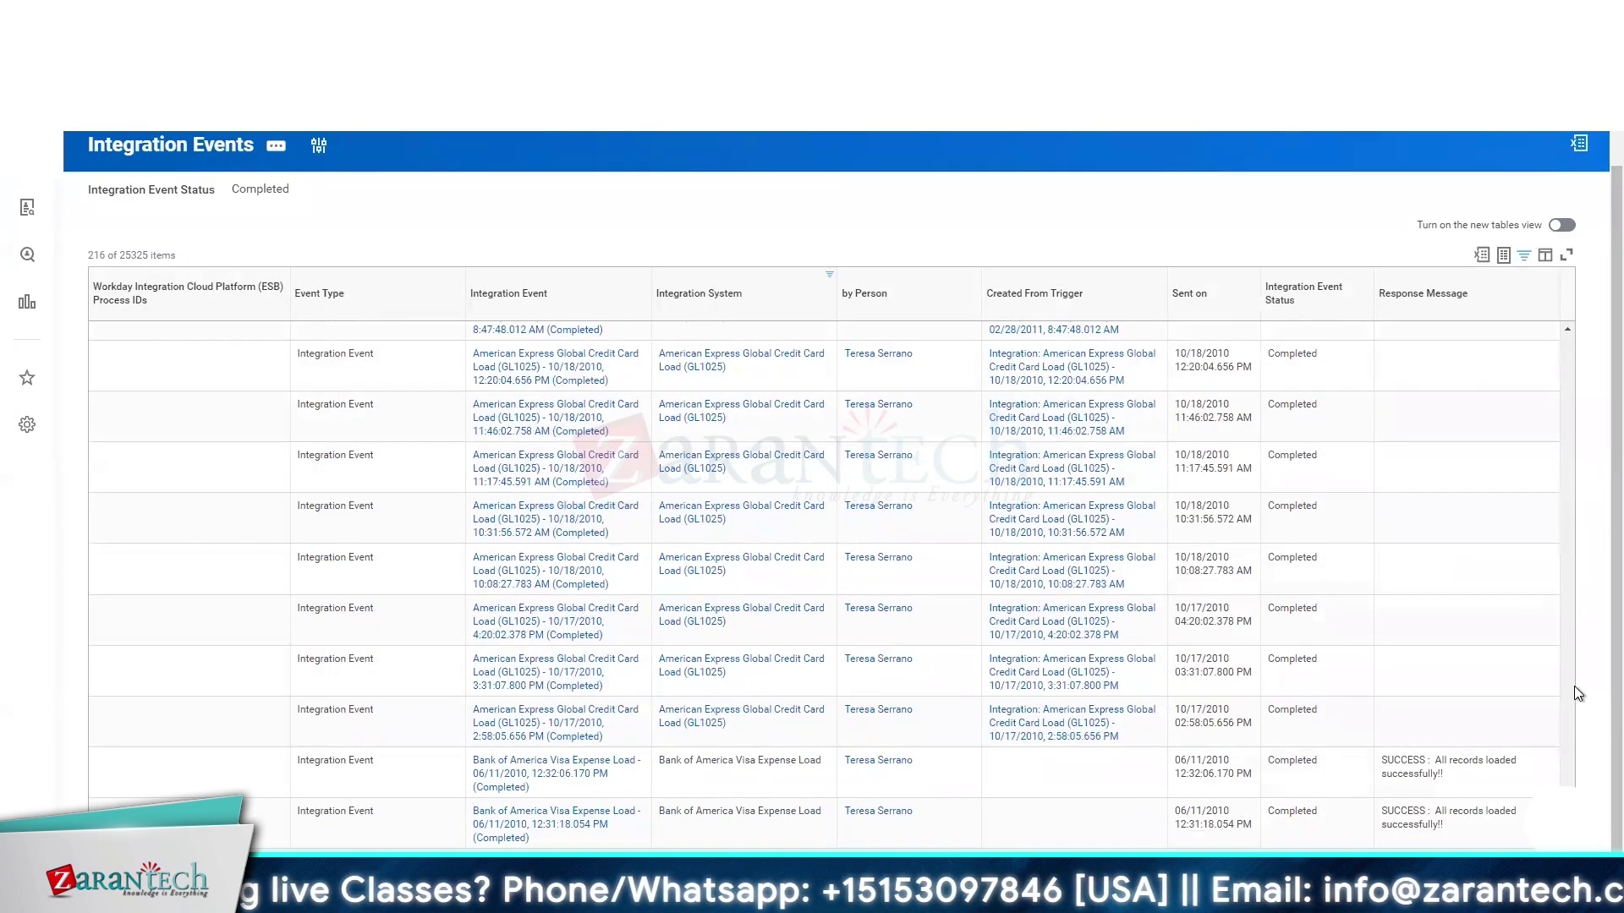
scroll(1568, 590, up, 3)
click(1568, 590)
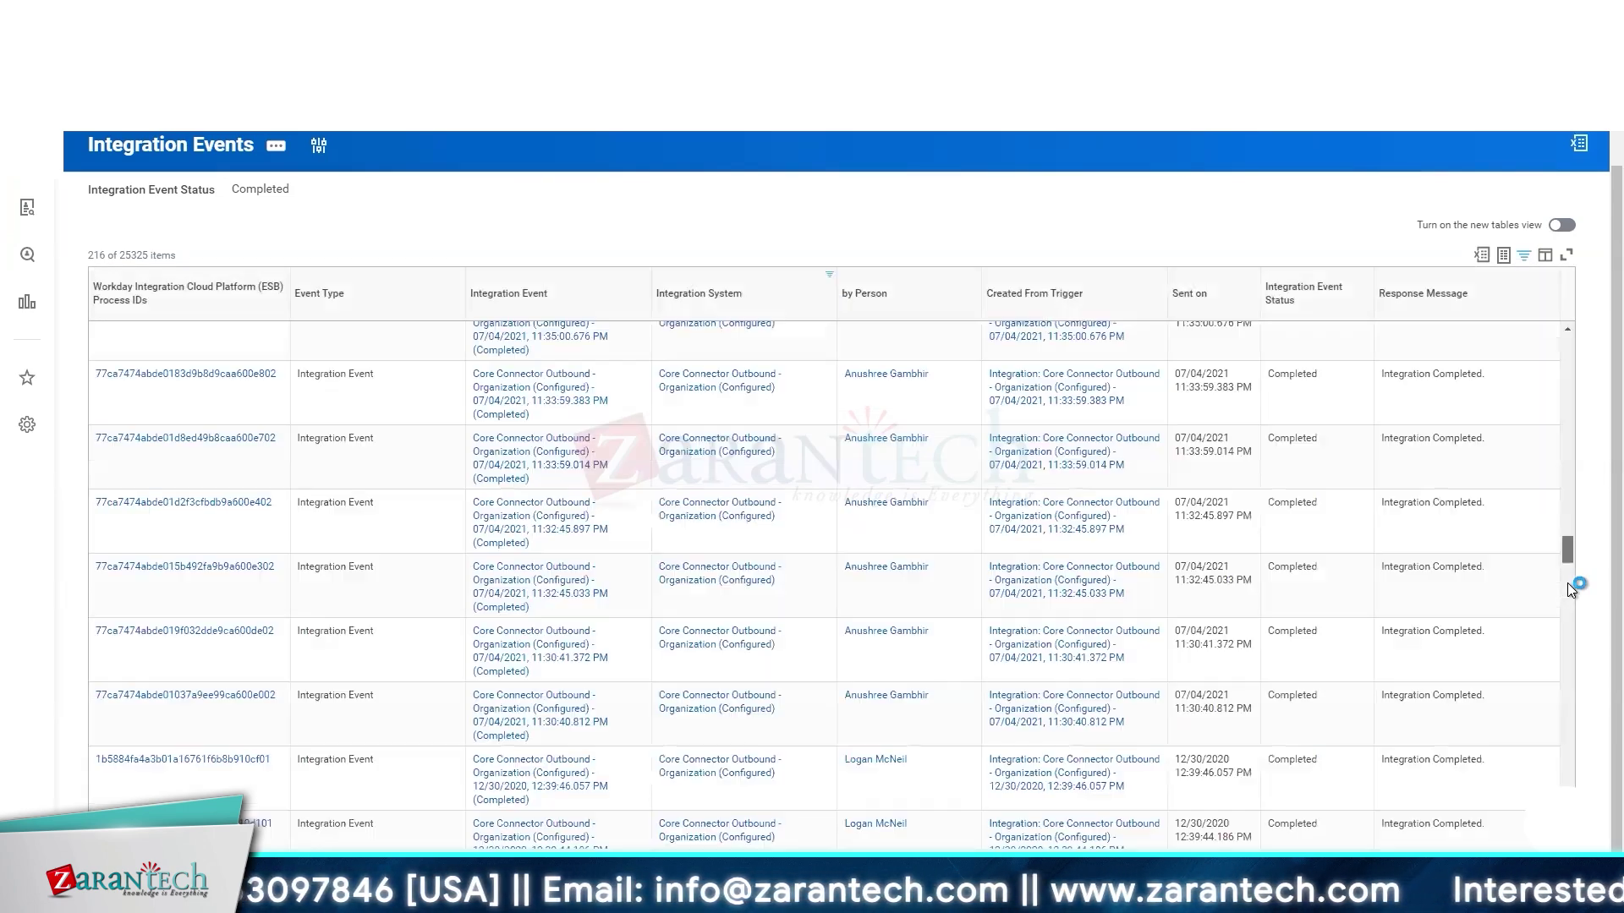
scroll(1570, 616, down, 5)
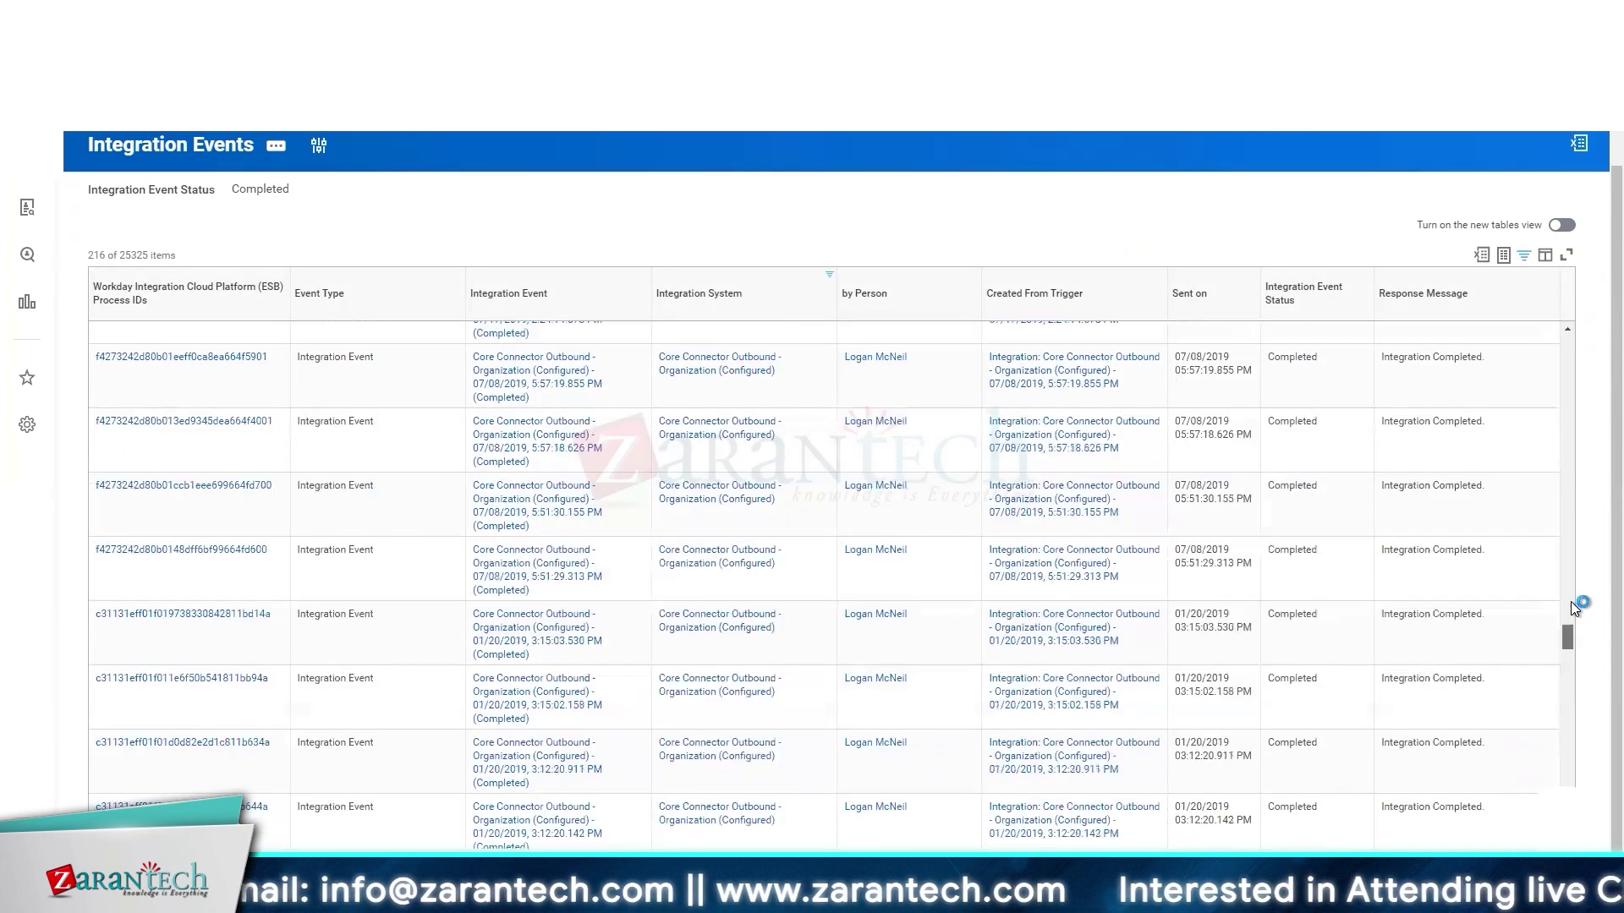
scroll(658, 743, up, 5)
right_click(660, 763)
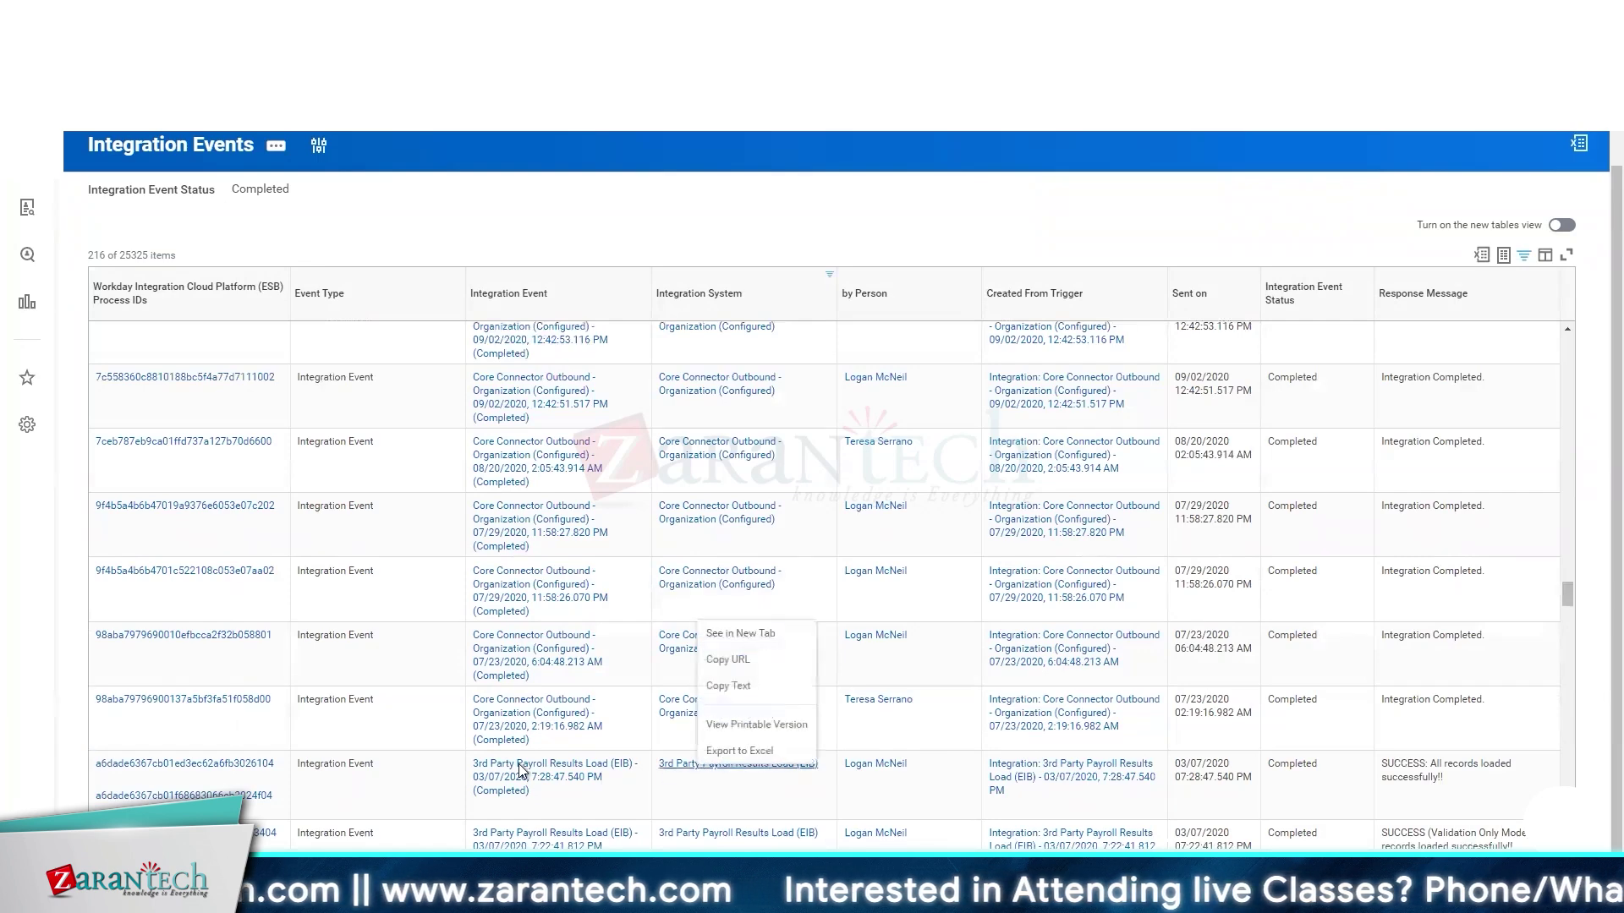
right_click(519, 763)
click(564, 725)
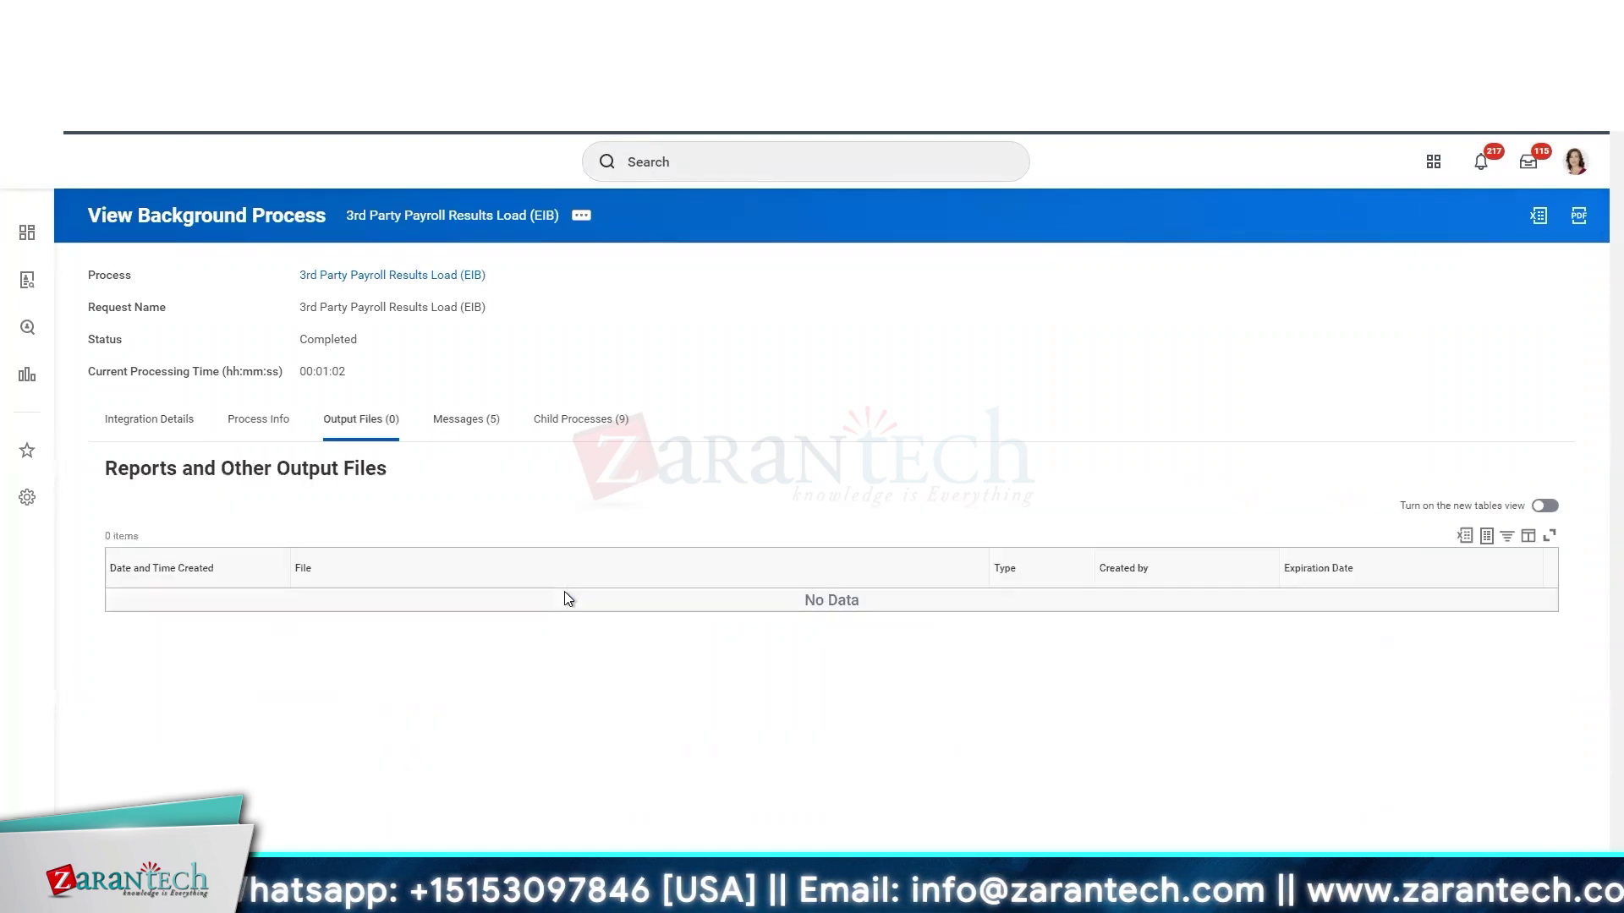
click(470, 431)
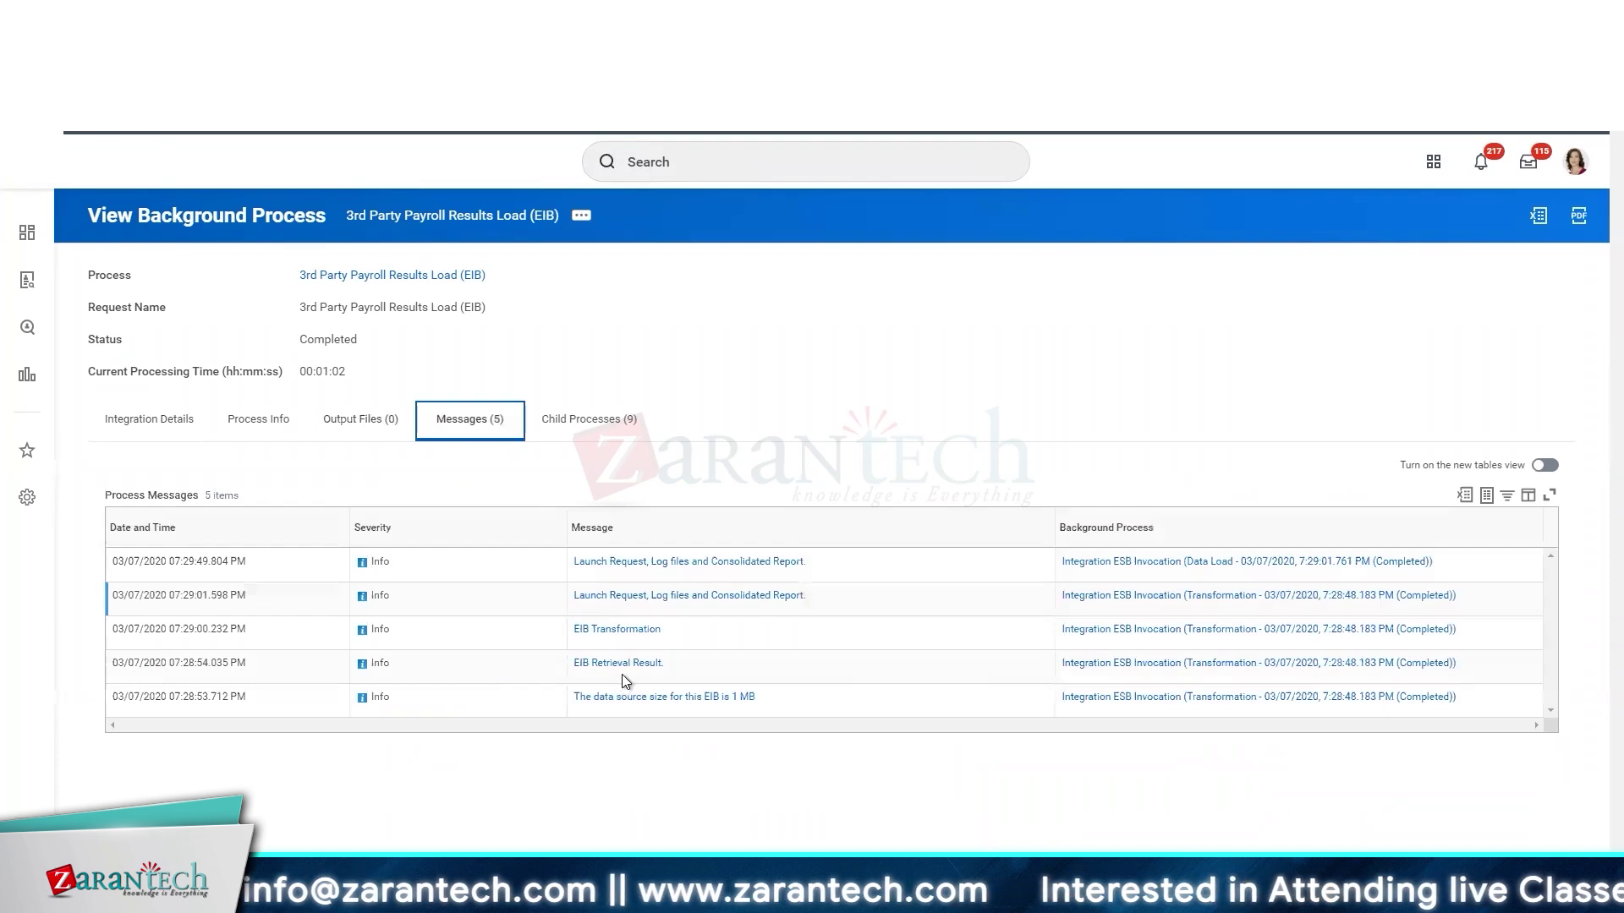
key(Down)
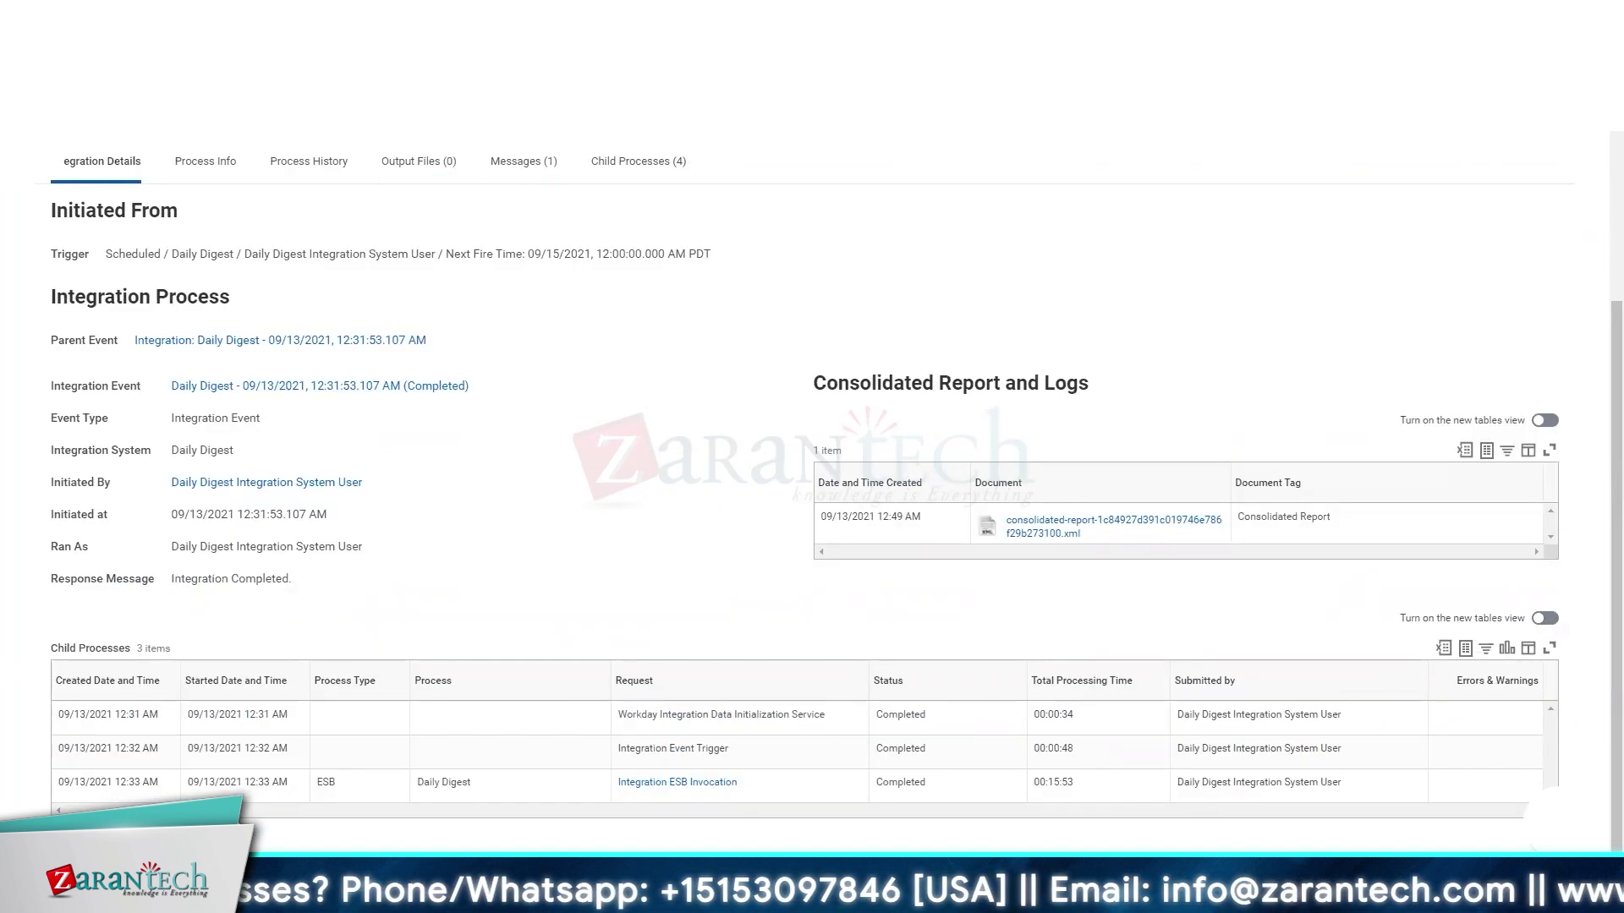
- Show the details of all workers in the extract summary and review the first worker's current and prior values
scroll(600, 402, up, 3)
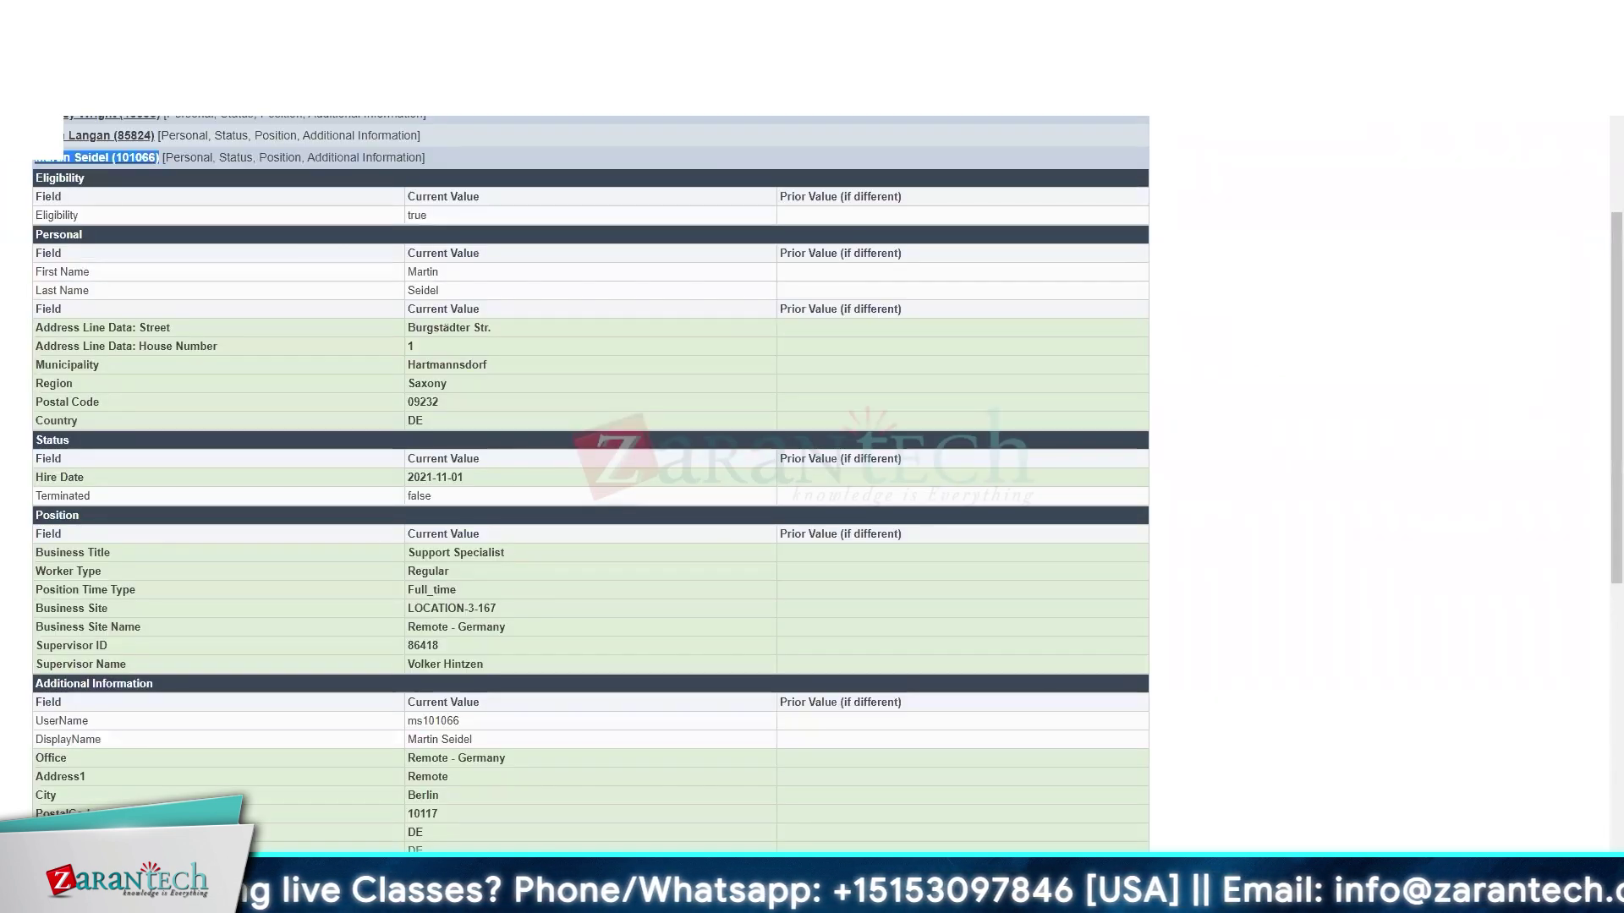
scroll(534, 431, up, 3)
click(103, 395)
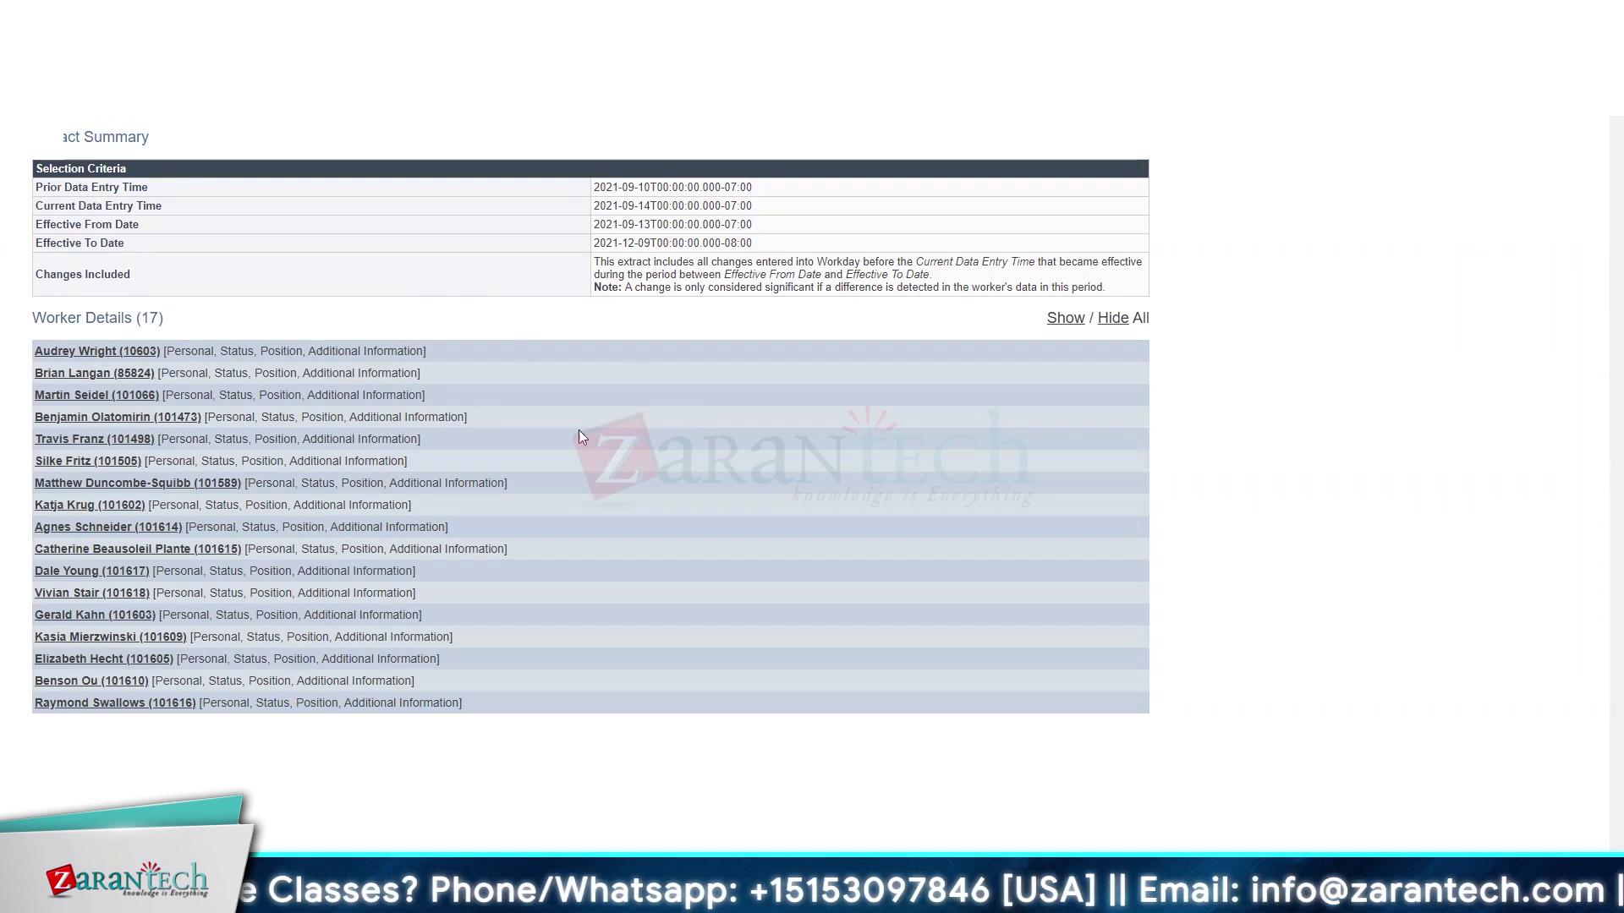
click(1086, 325)
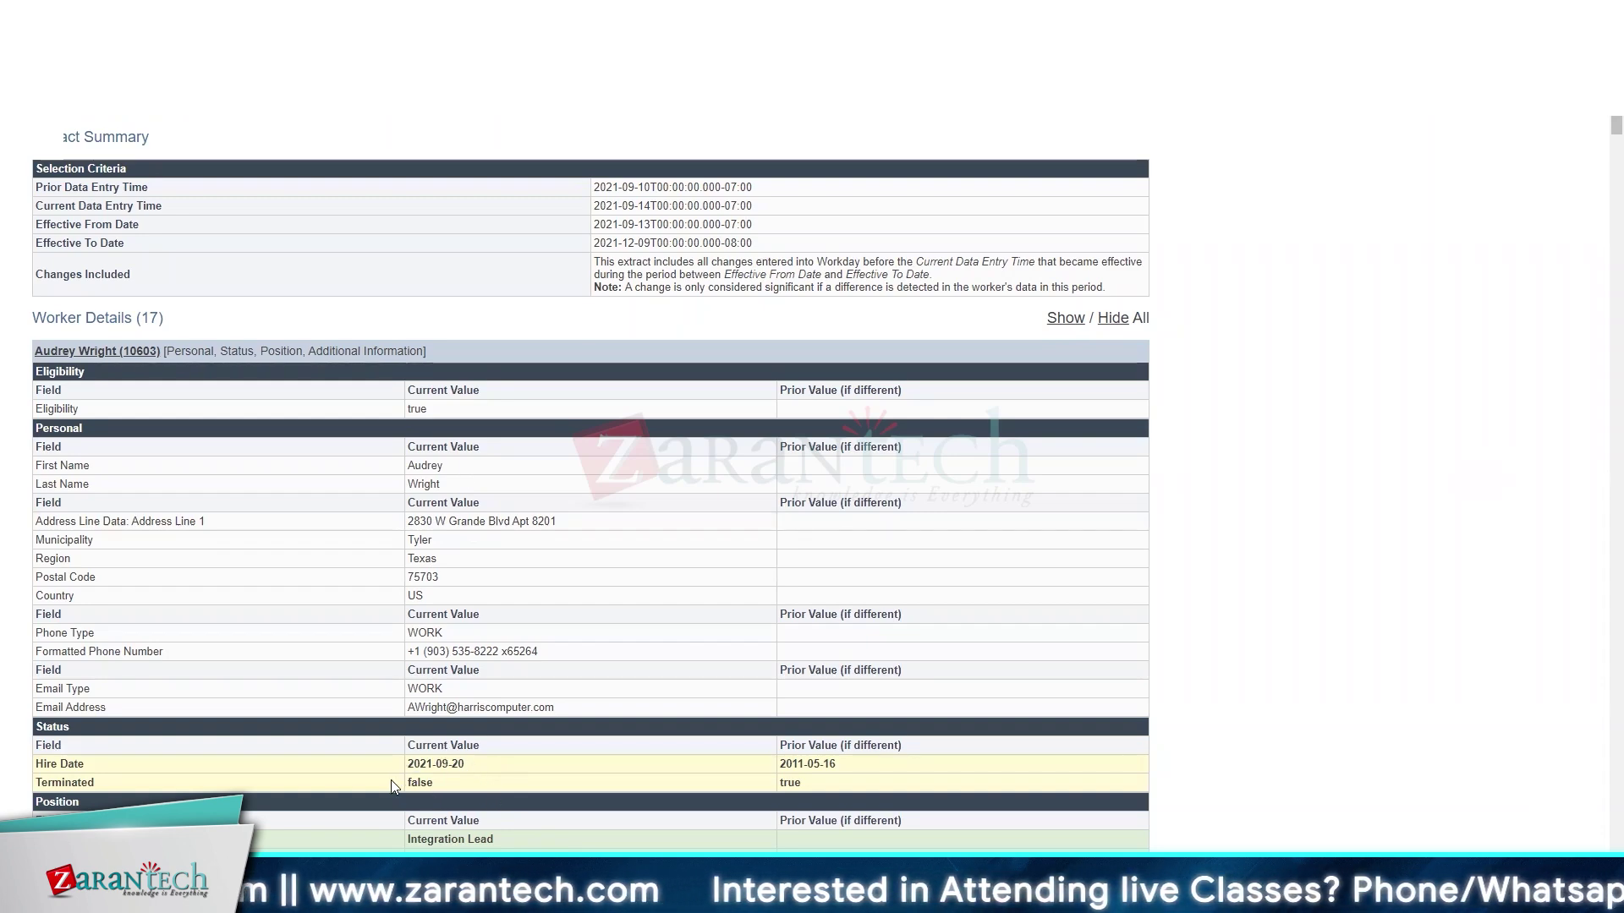
scroll(388, 765, down, 4)
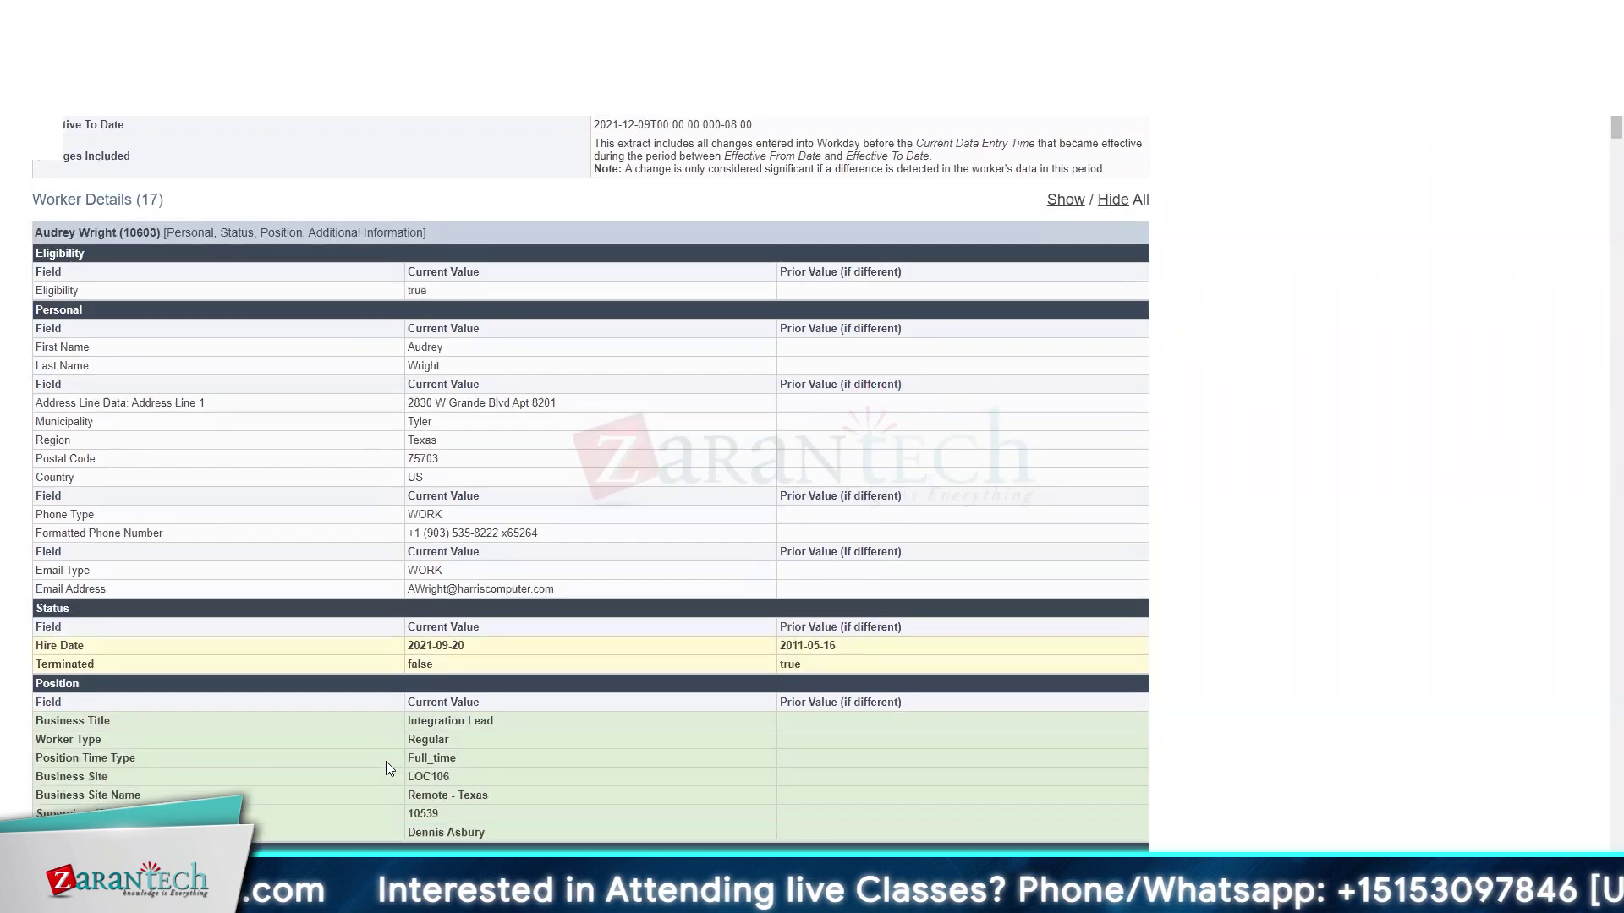
scroll(404, 715, down, 3)
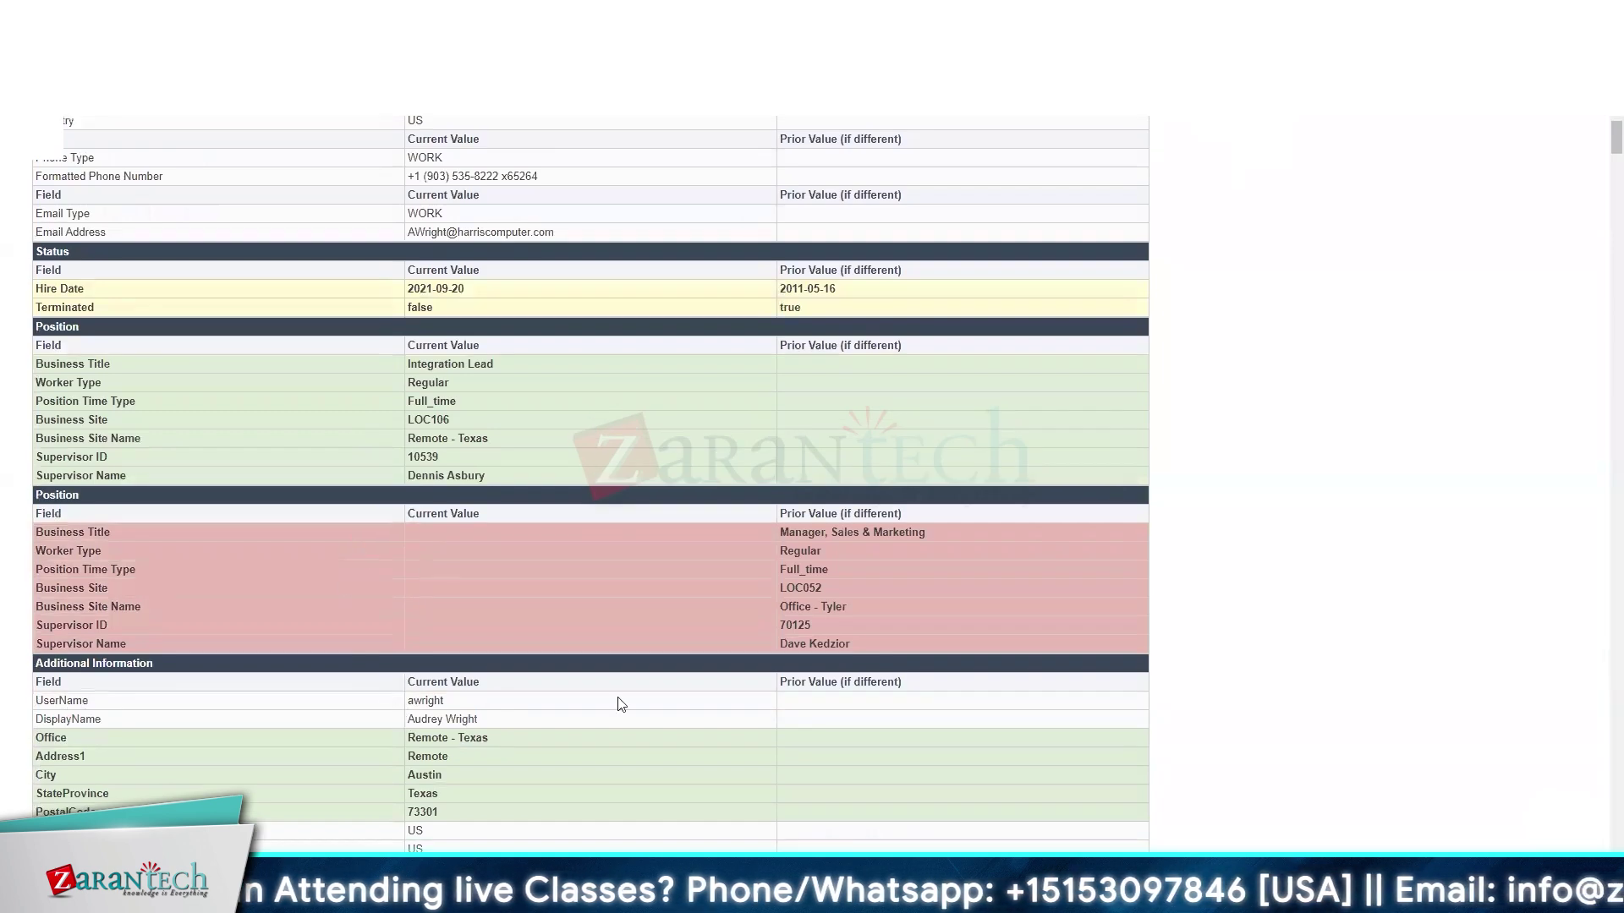
scroll(568, 724, down, 4)
scroll(568, 724, down, 3)
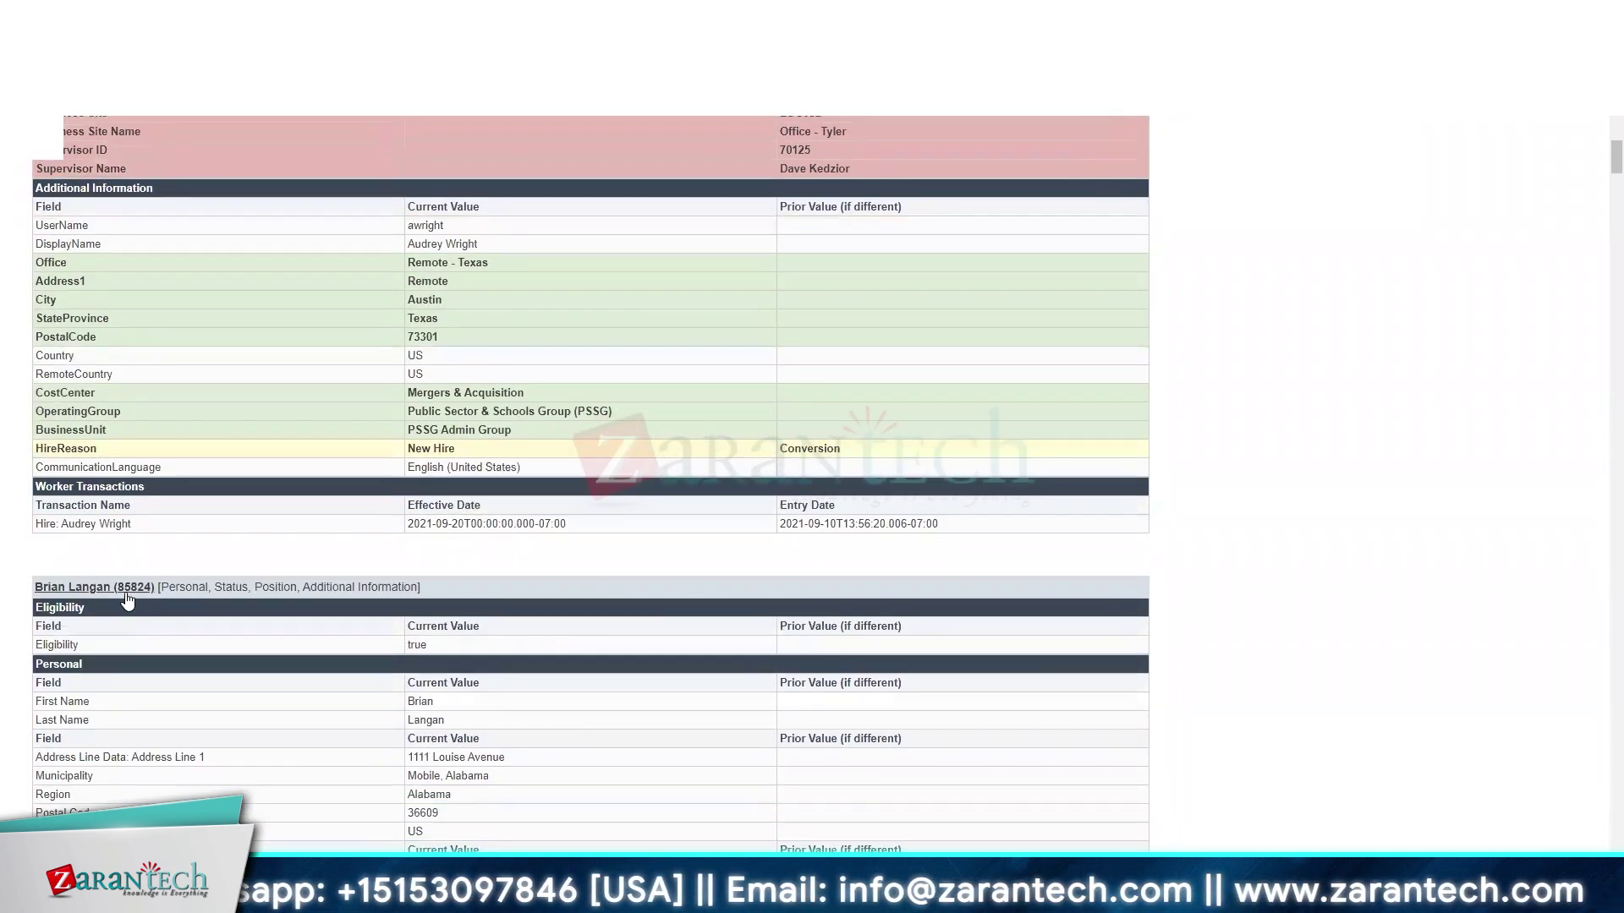
- Collapse the details of every worker below the first one in the extract summary, one worker at a time
click(127, 590)
click(135, 612)
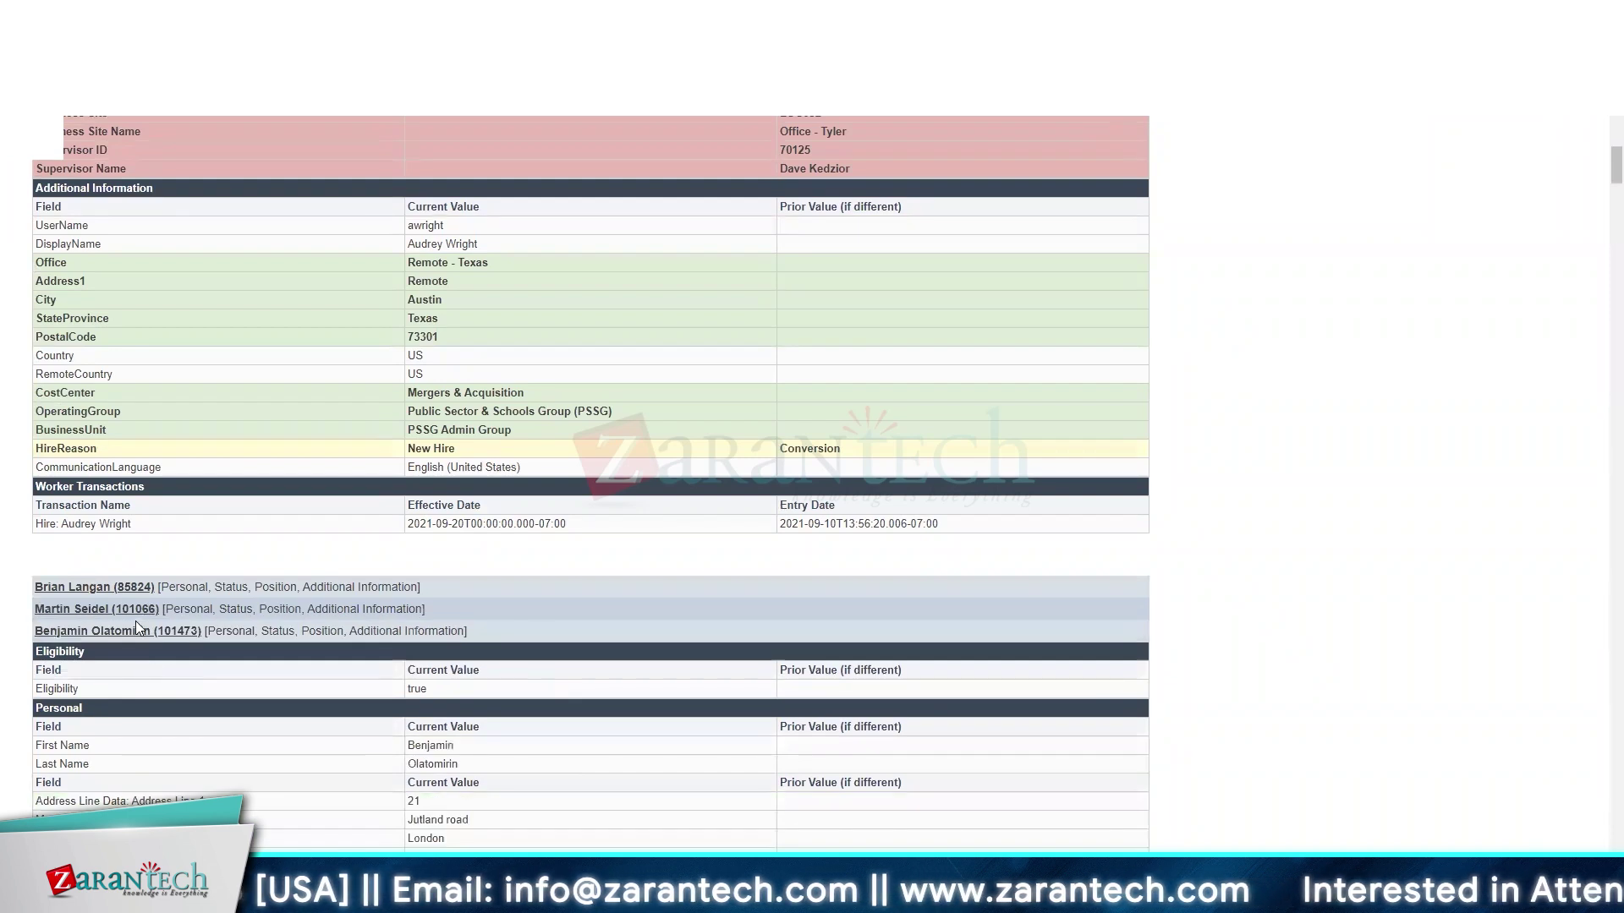
click(119, 633)
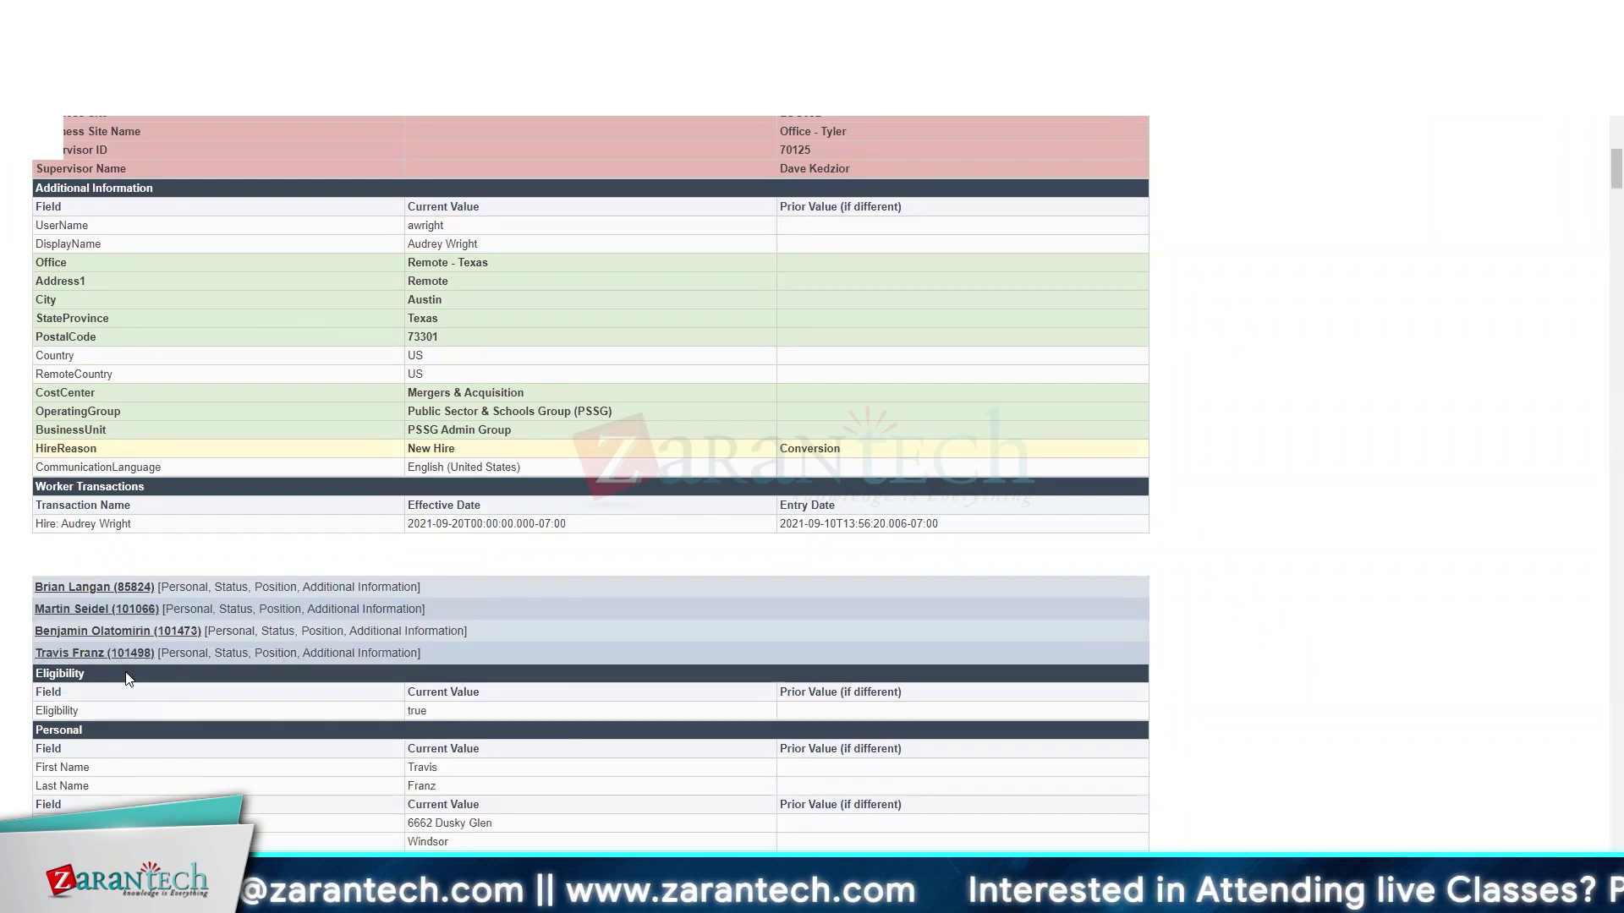
click(133, 657)
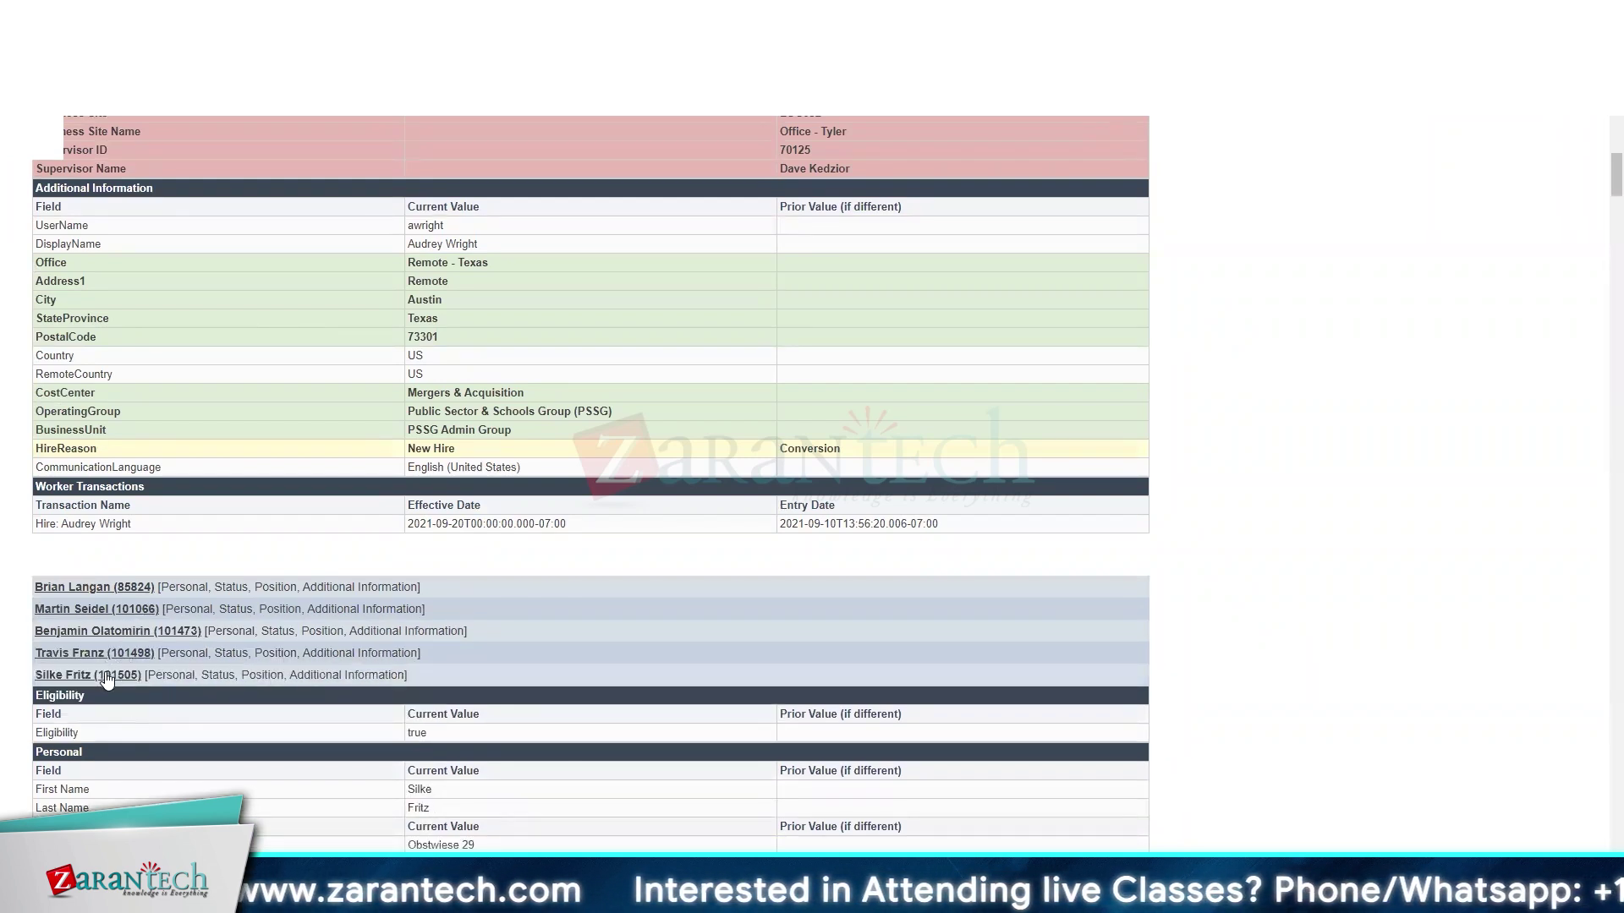
click(108, 675)
click(115, 699)
click(119, 734)
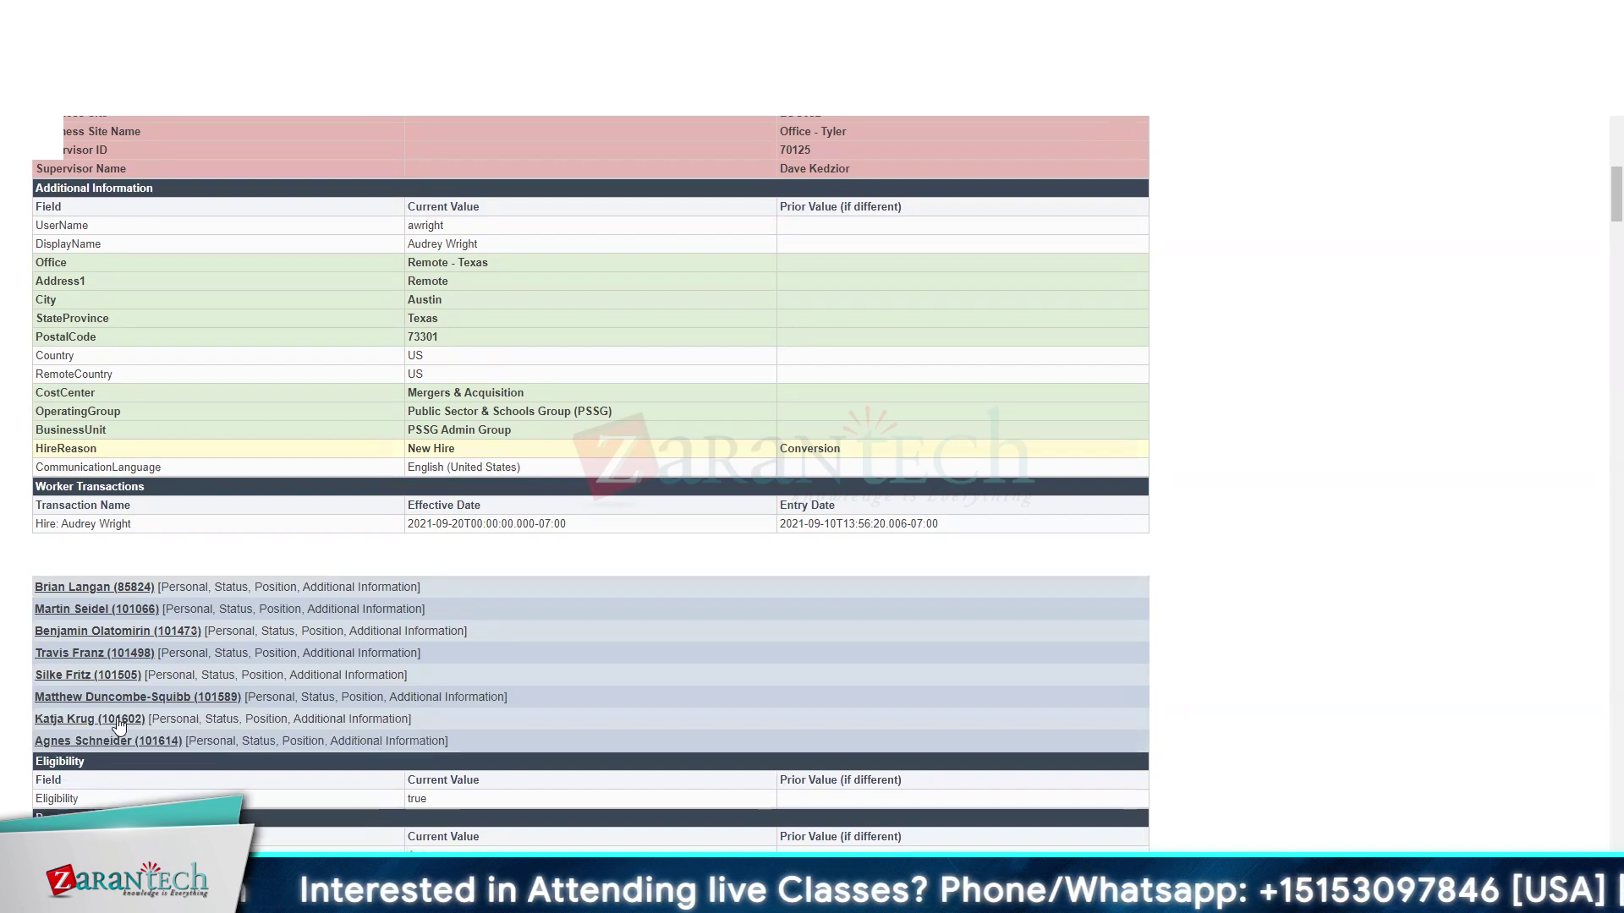
click(124, 758)
click(126, 763)
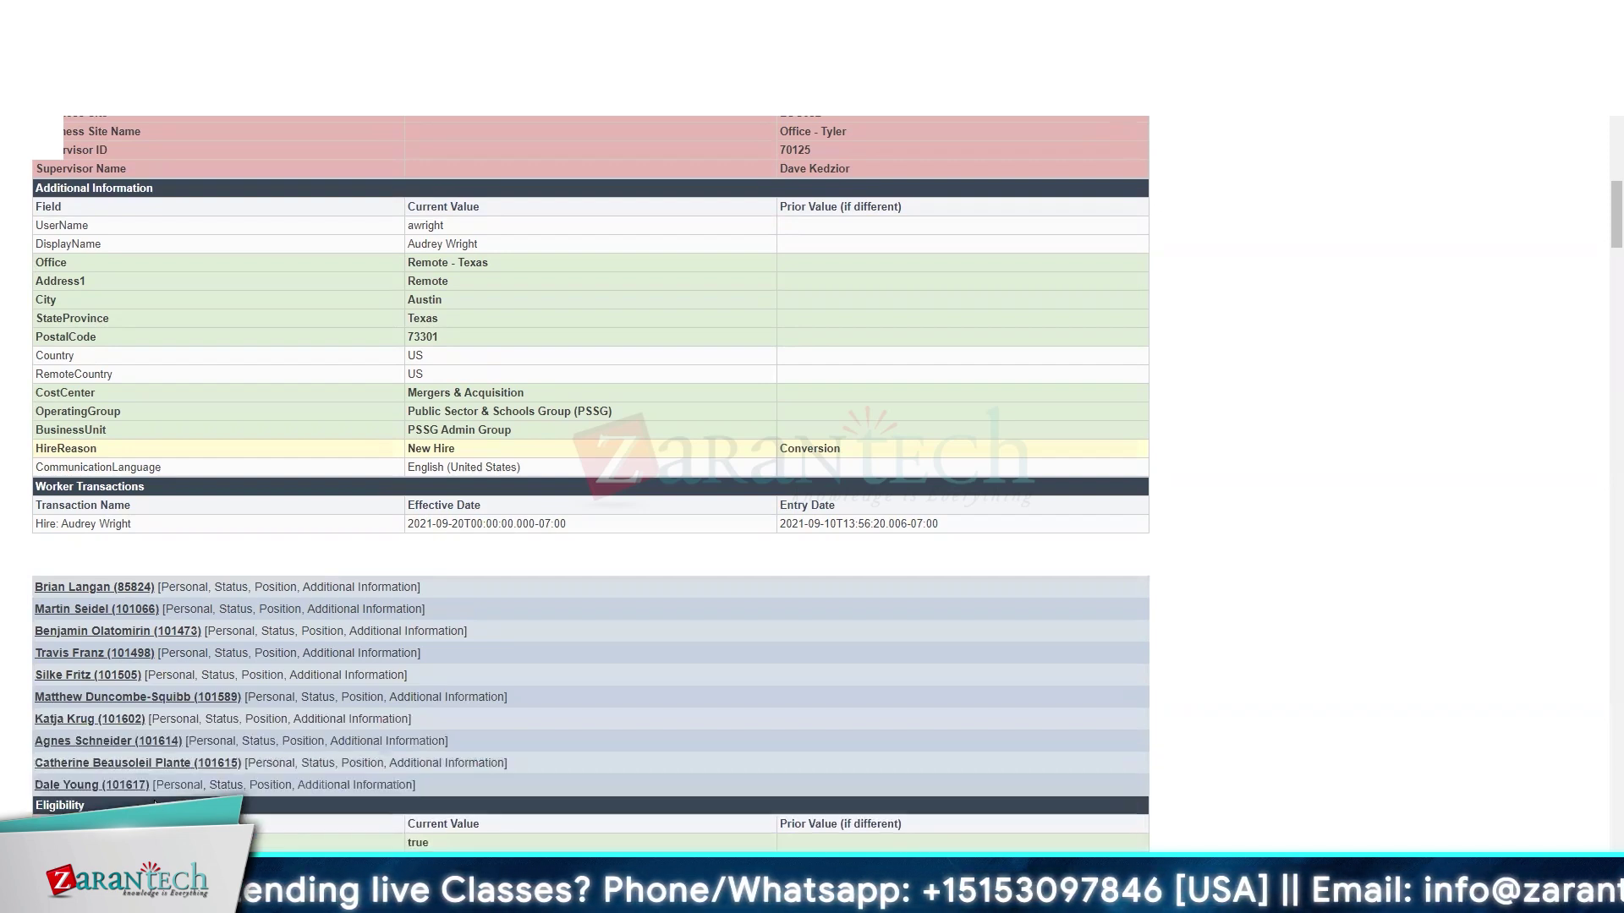
click(125, 785)
scroll(92, 733, down, 2)
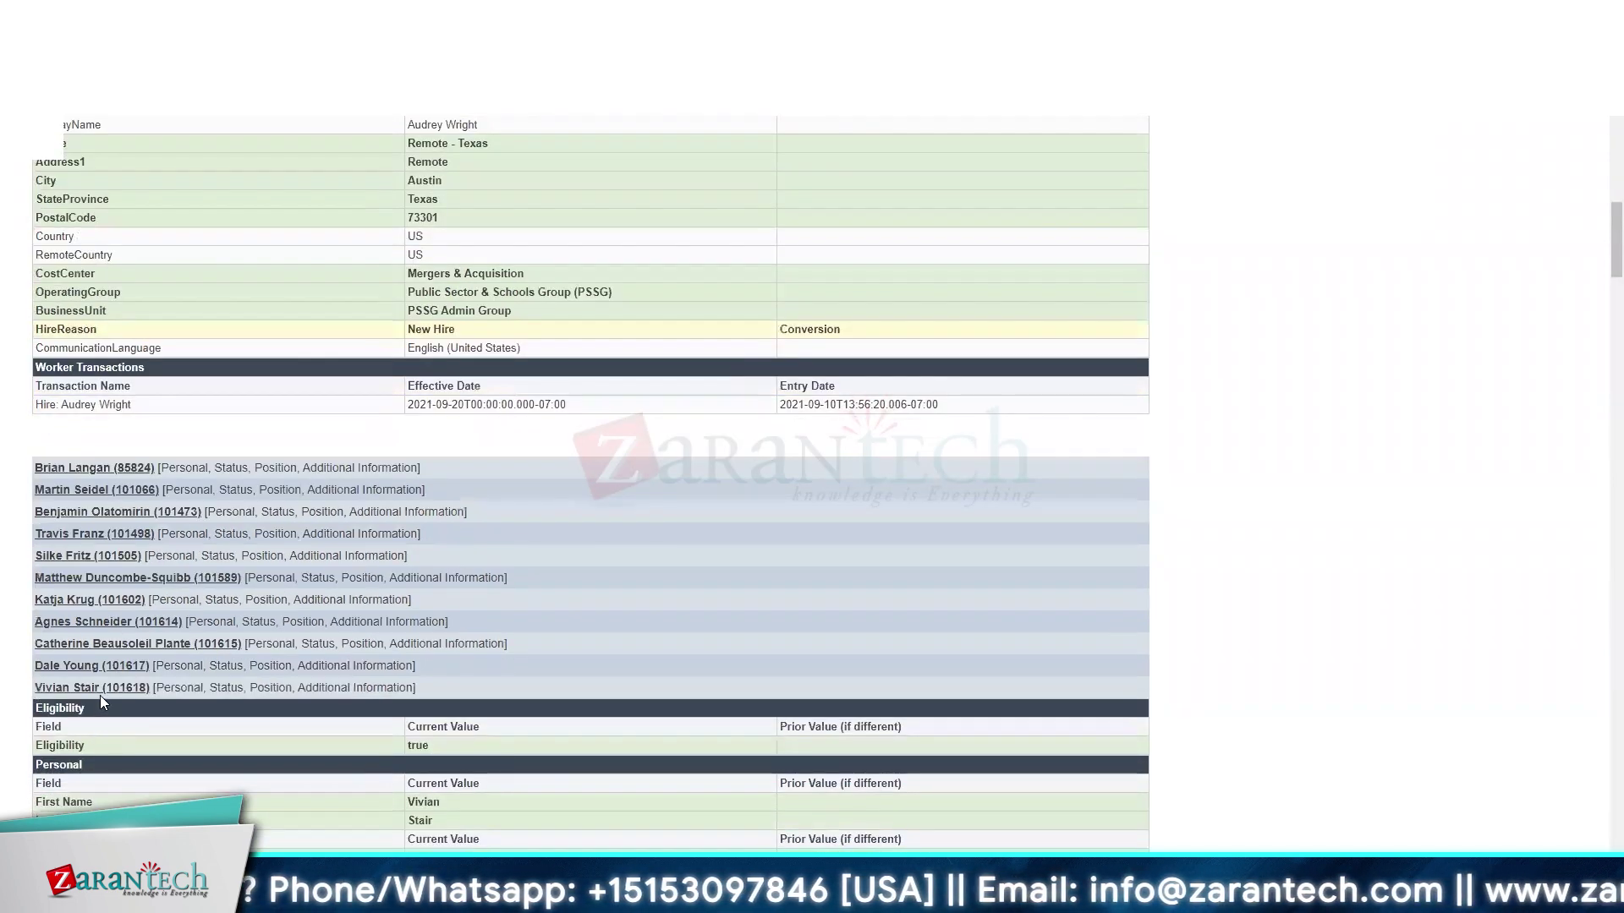
click(101, 692)
click(115, 712)
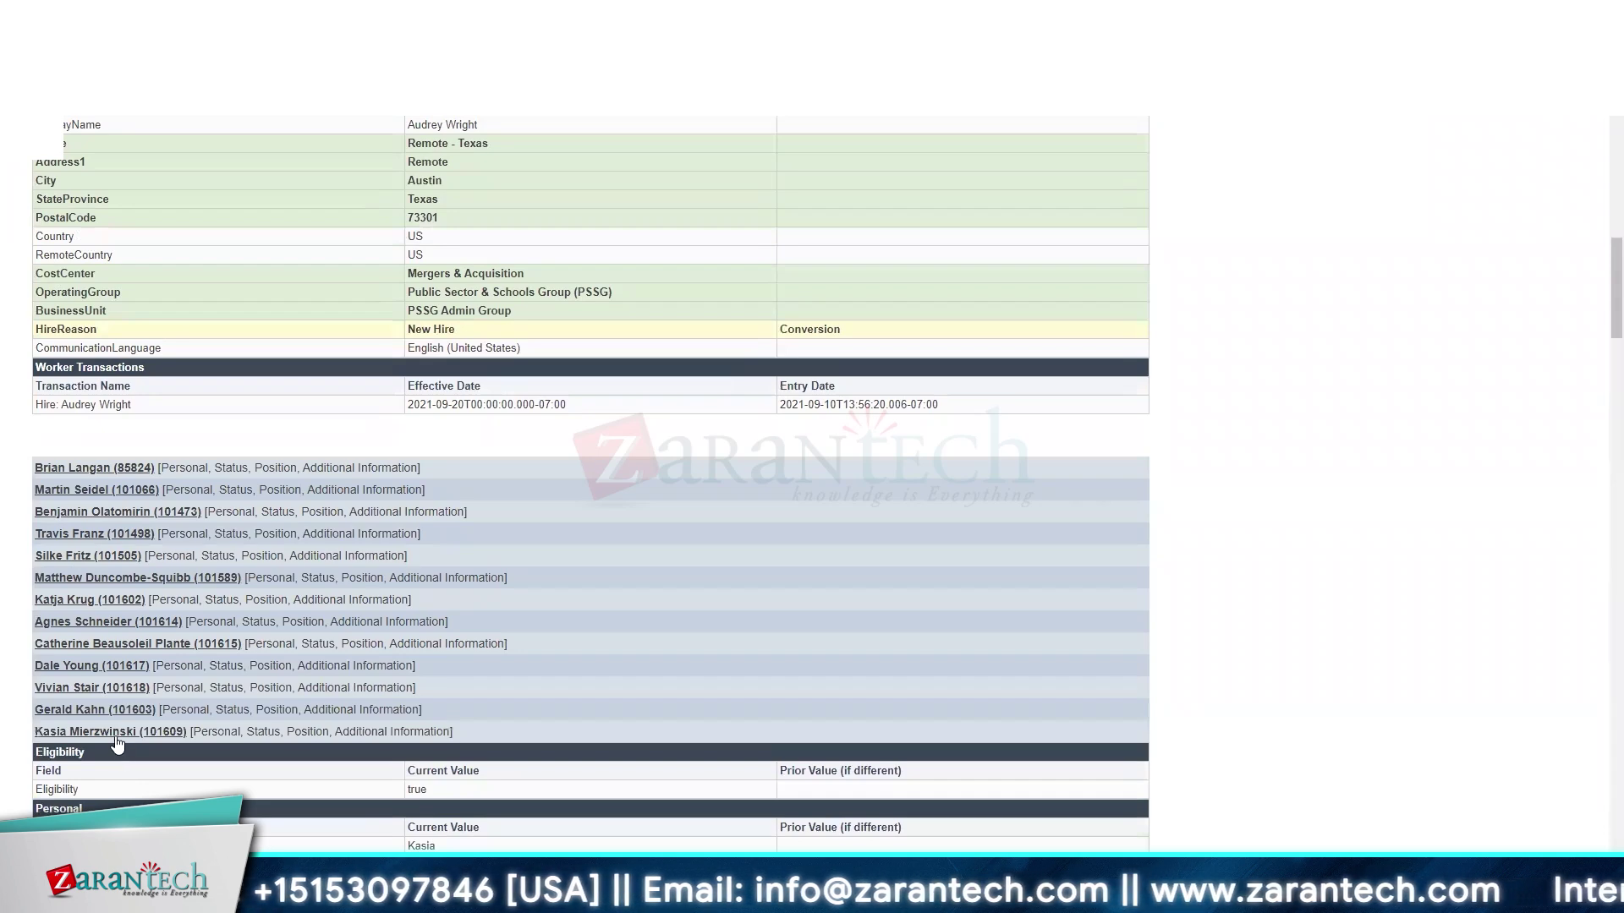
click(117, 737)
click(112, 761)
click(95, 785)
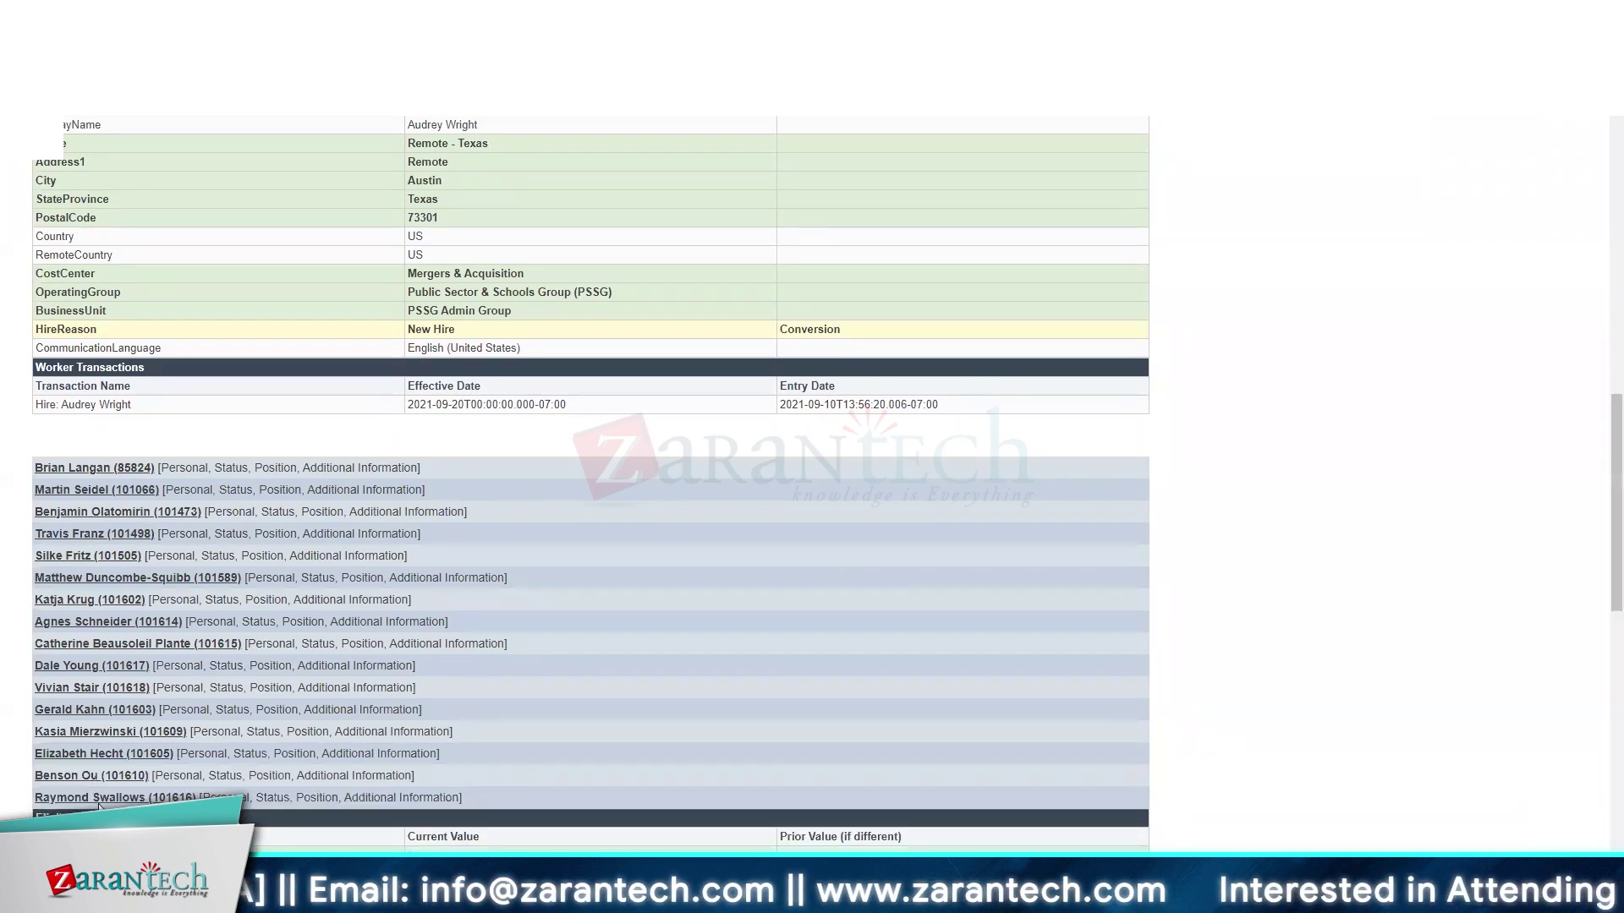
click(95, 800)
- Check the change types of the first worker's highlighted status and position rows, and hide the details of all workers
scroll(243, 590, up, 20)
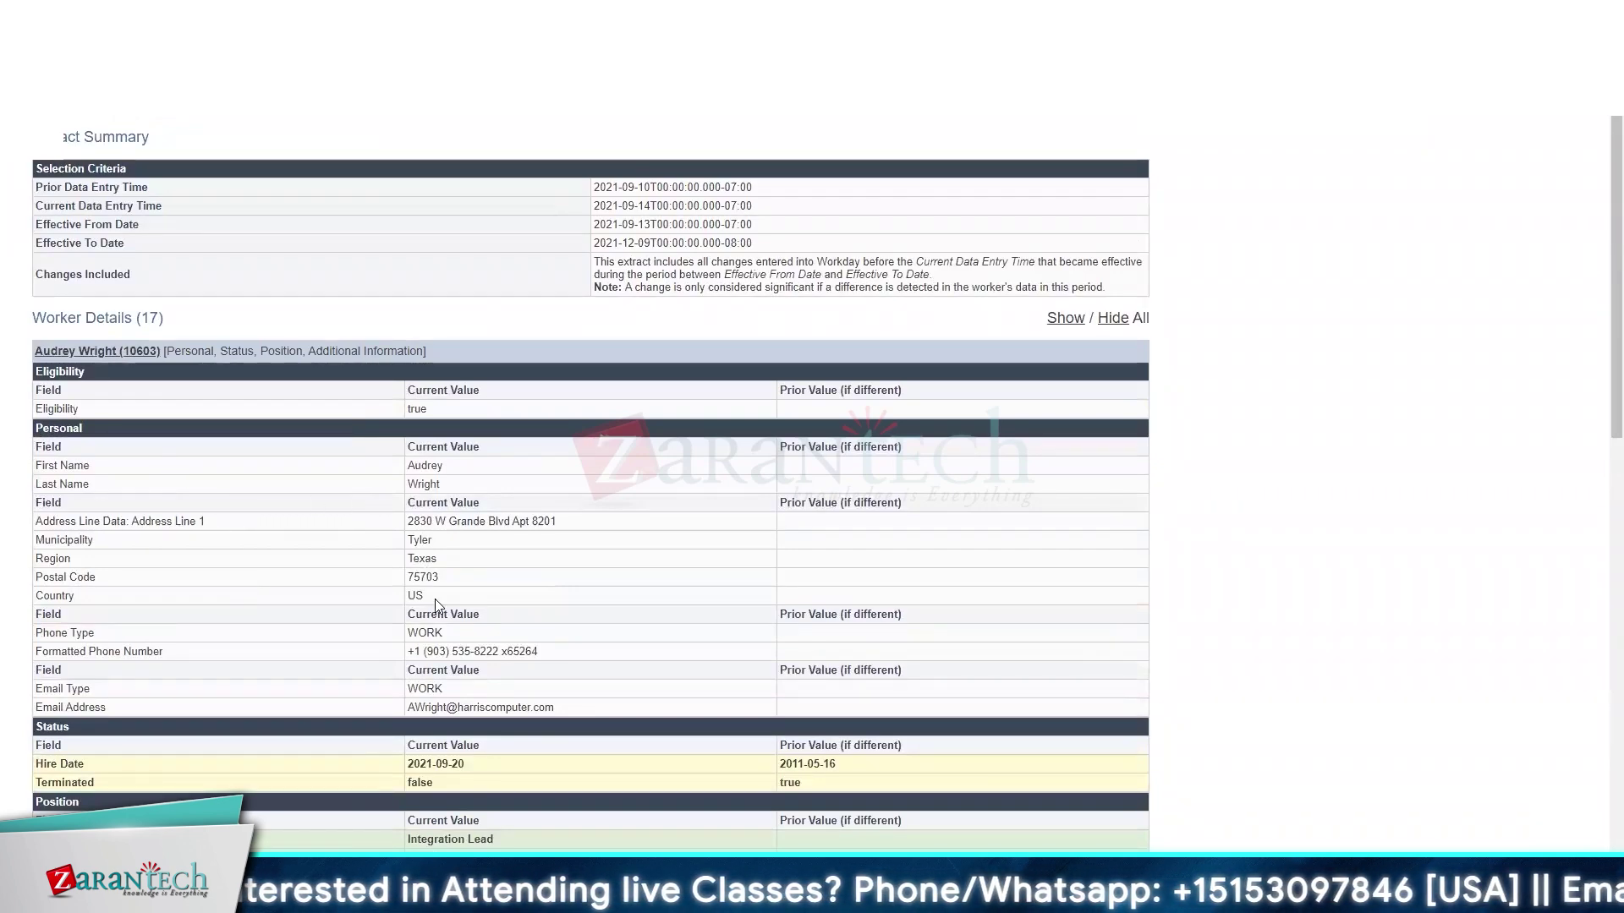
scroll(434, 598, down, 7)
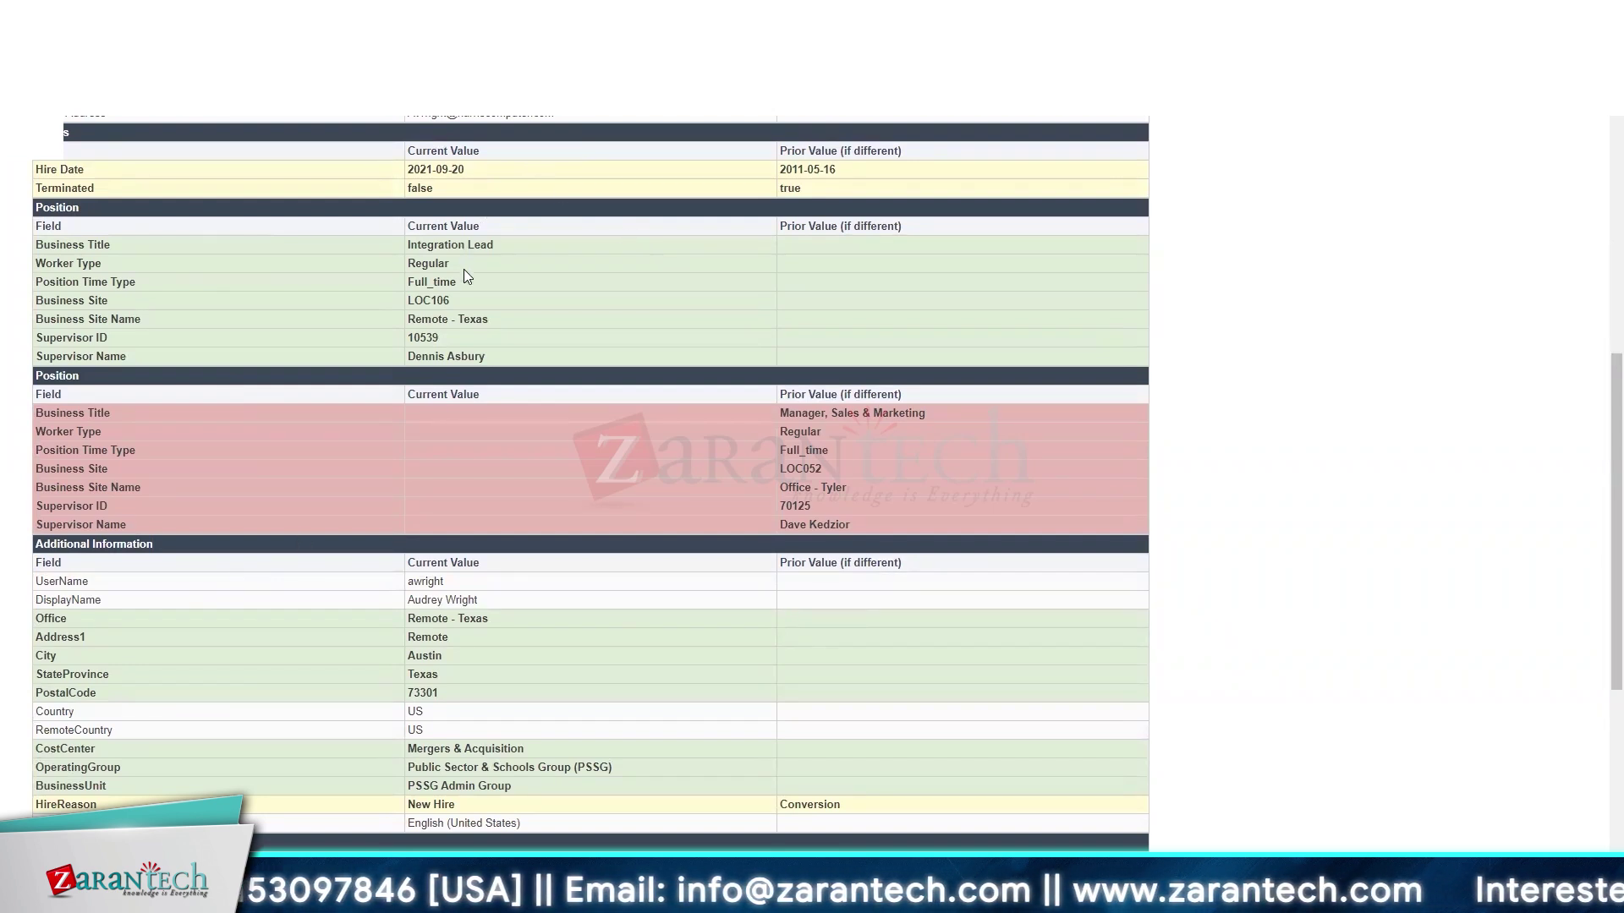
mouse_move(815, 268)
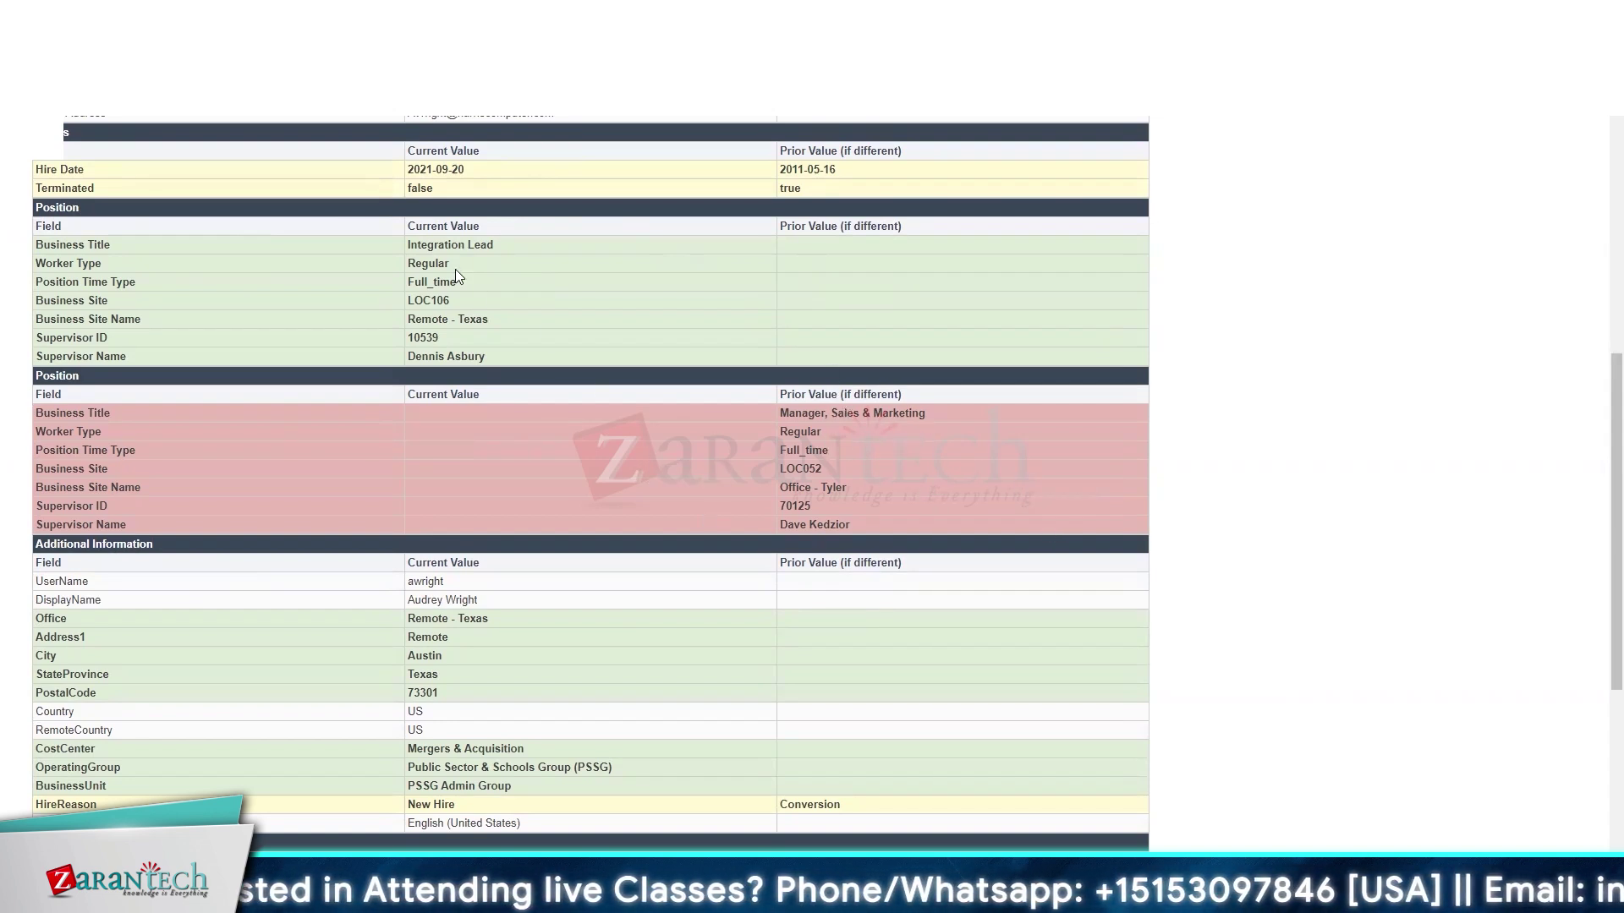
mouse_move(93, 191)
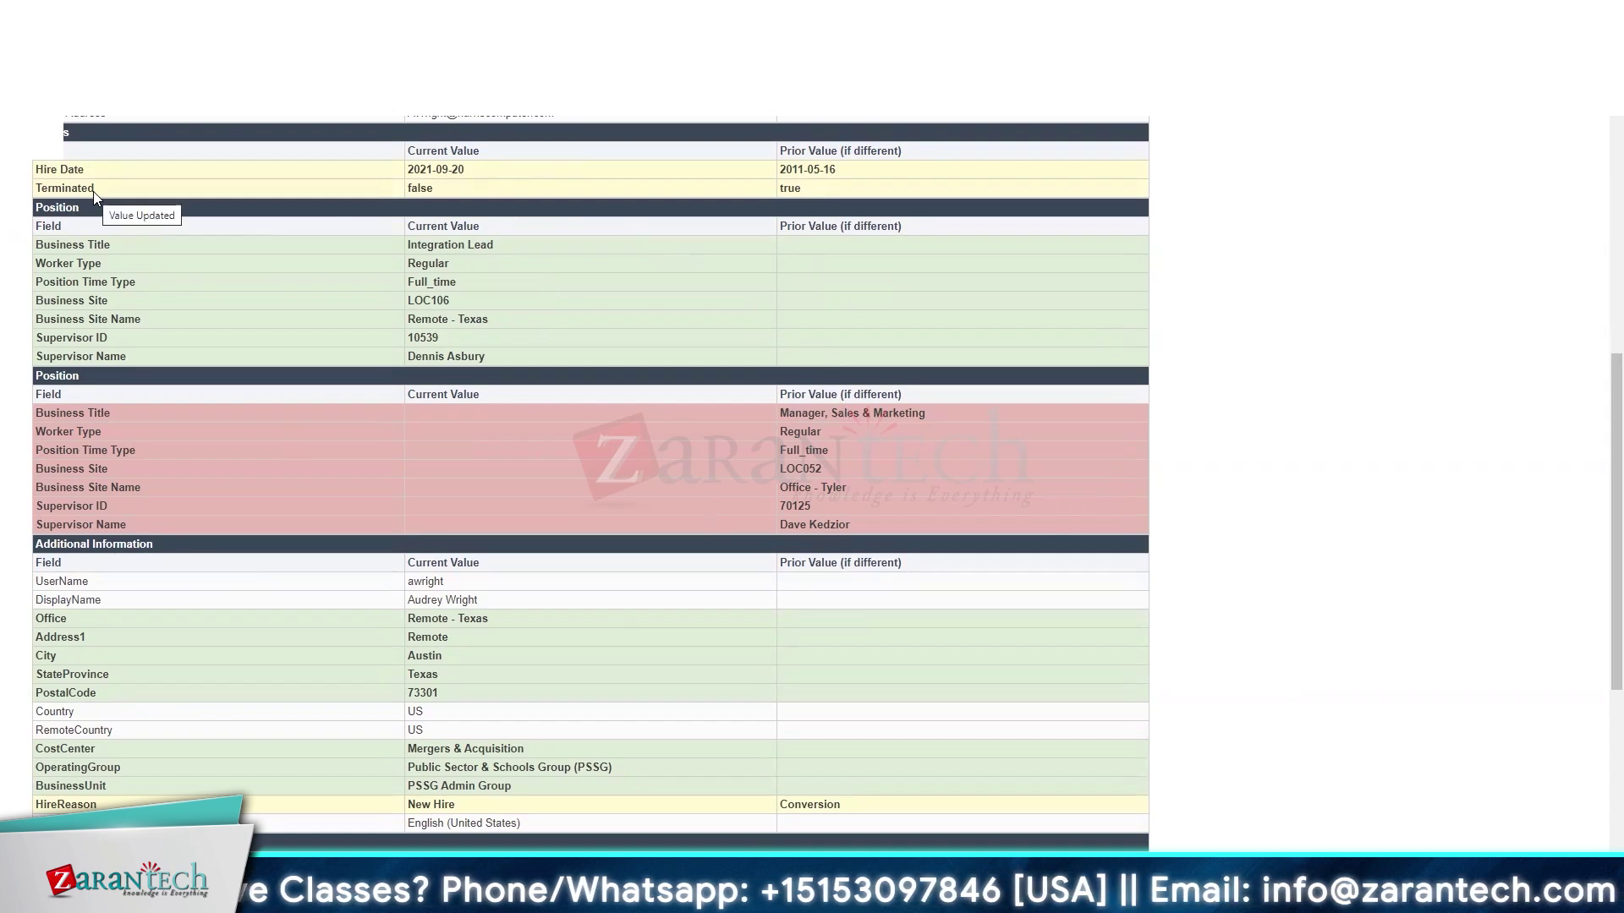
mouse_move(487, 502)
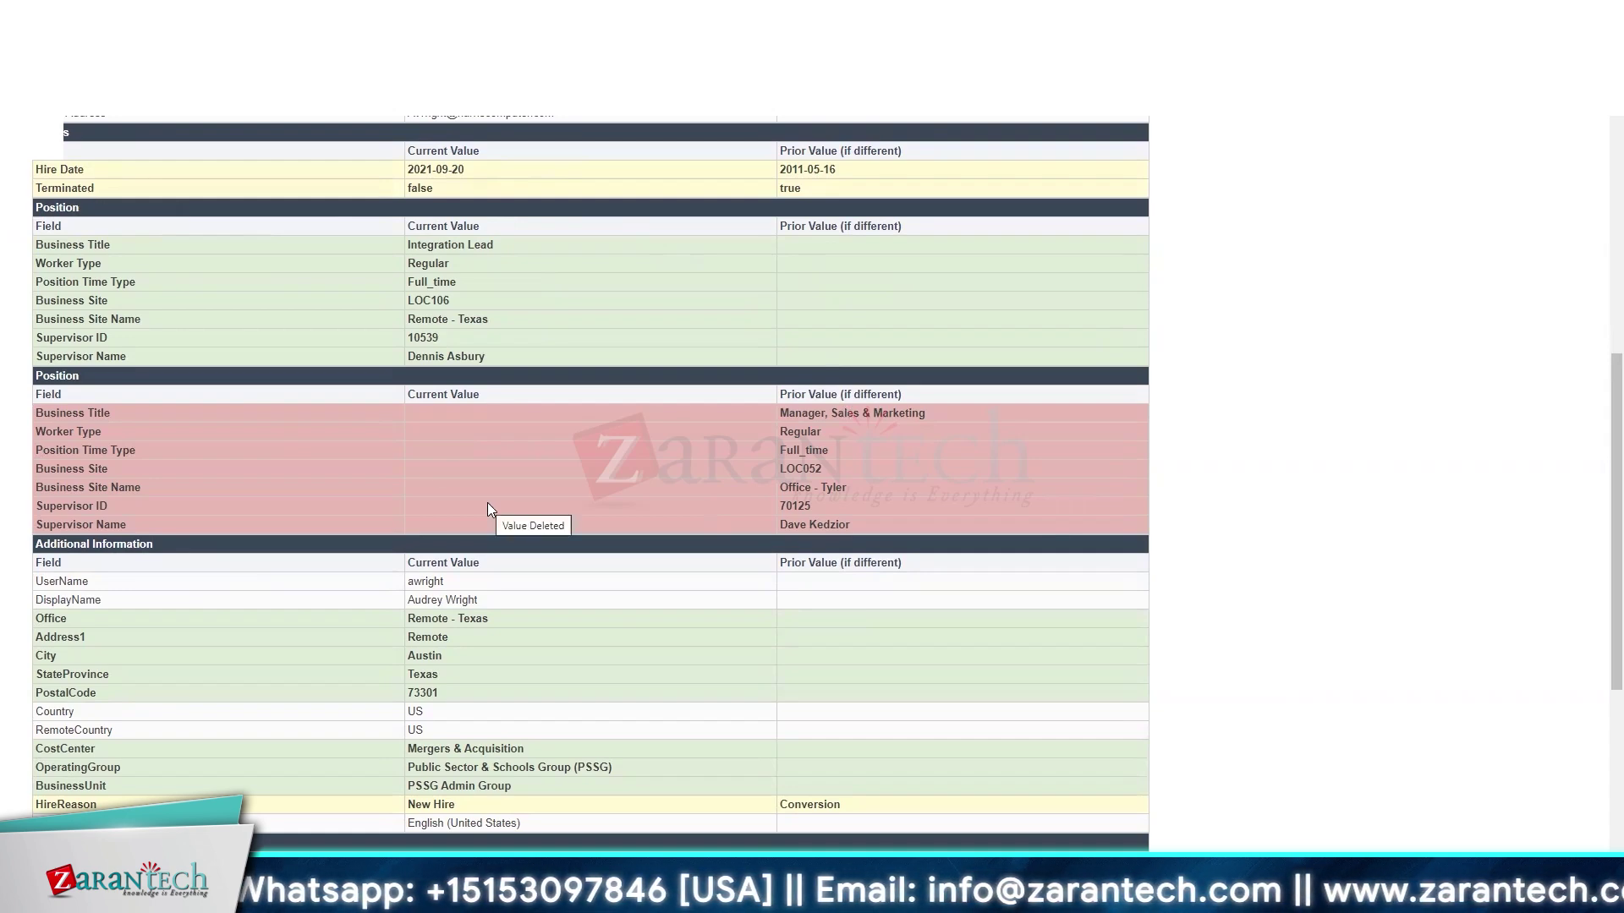
scroll(487, 502, up, 7)
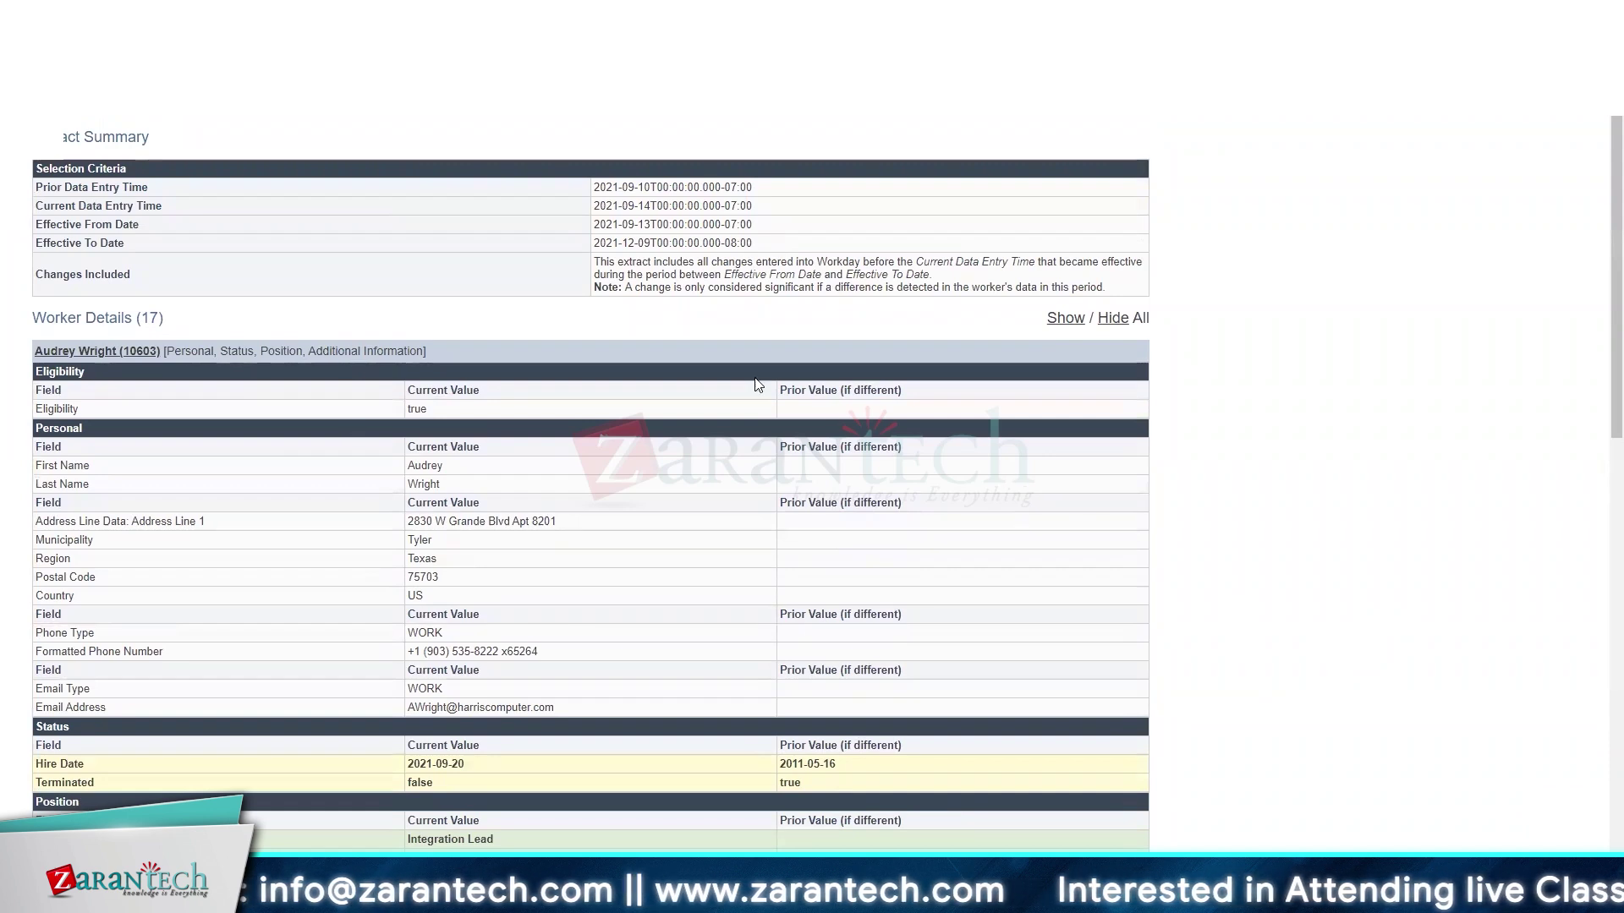
click(1125, 319)
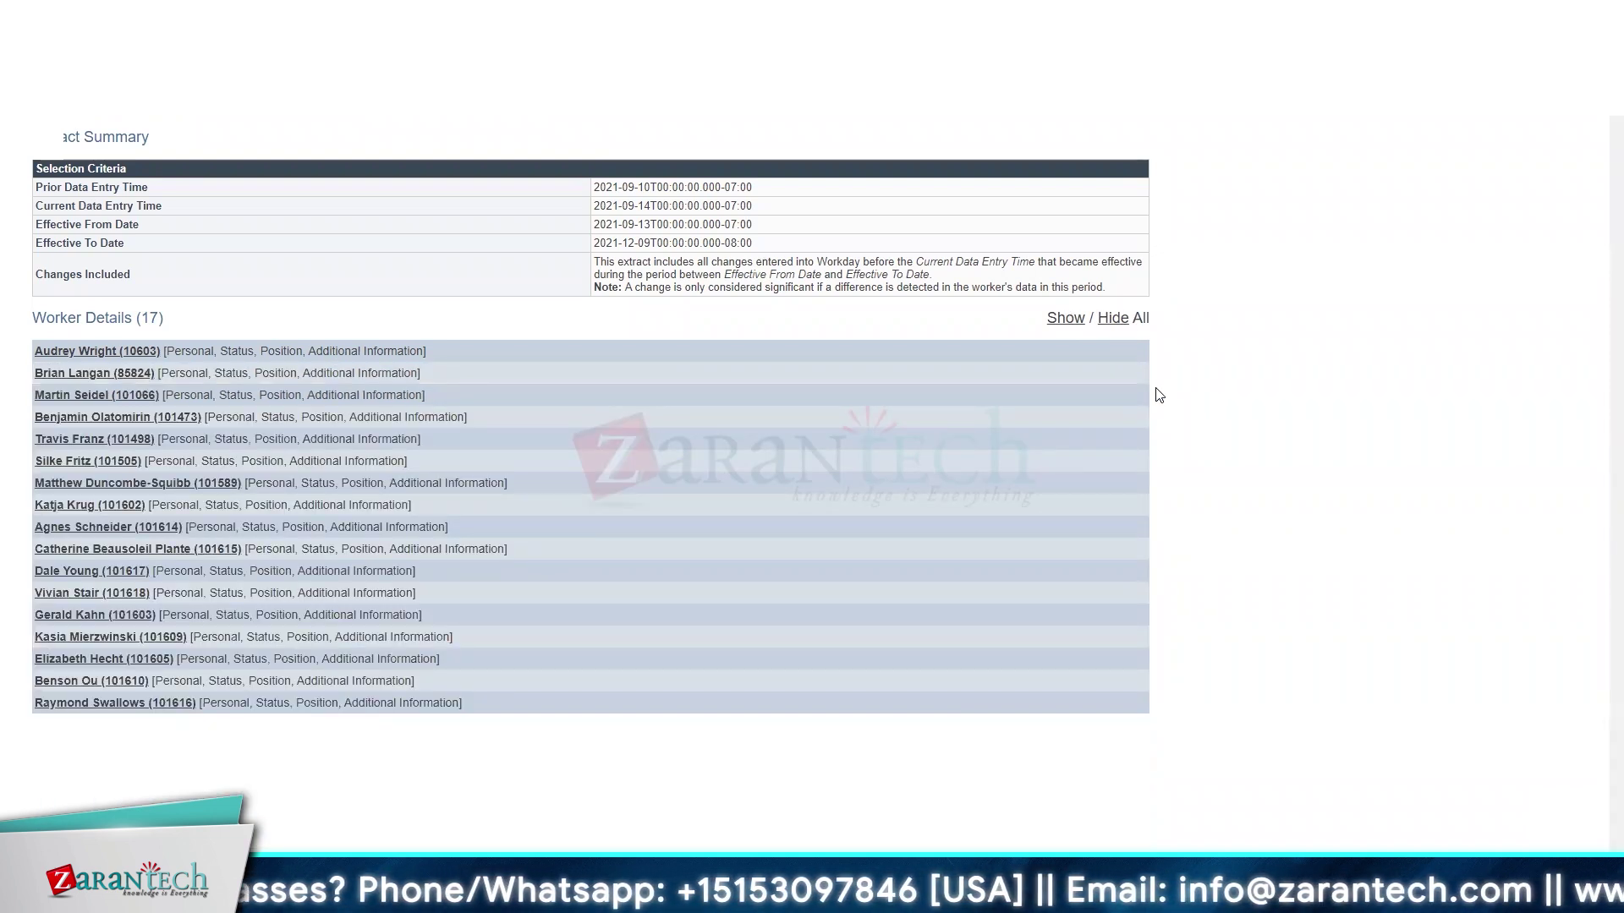